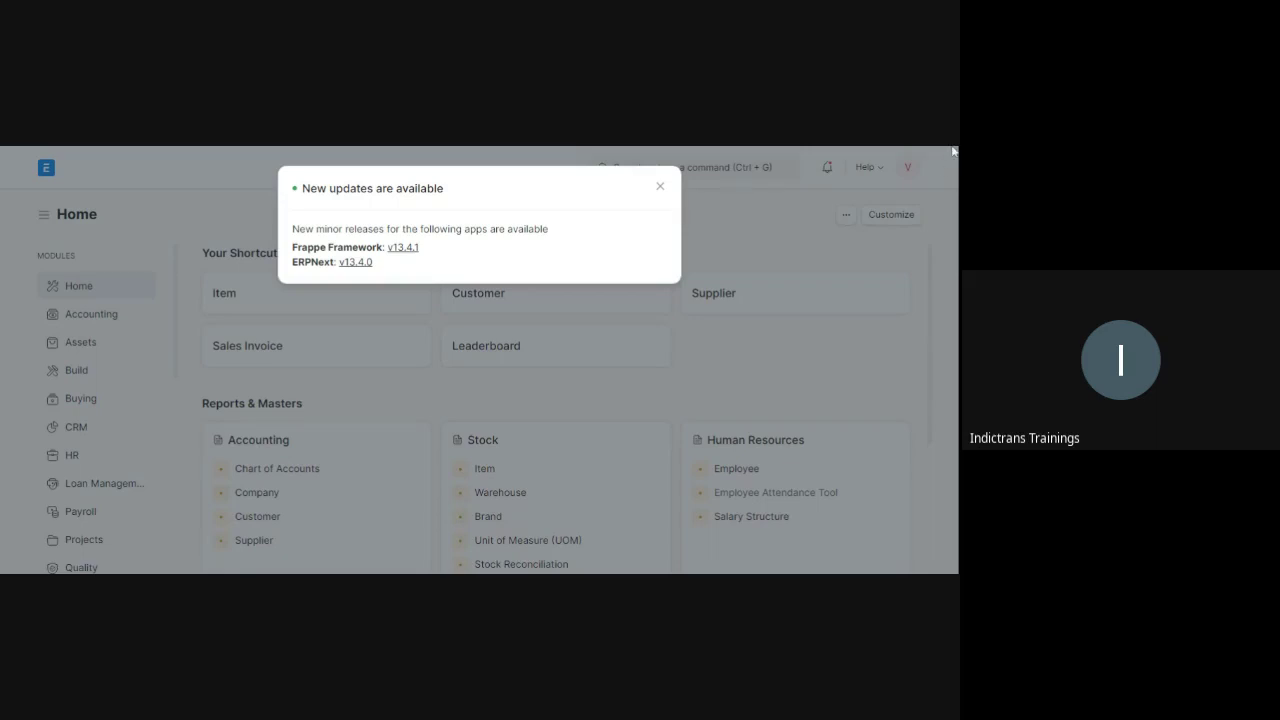
# Step: Dismiss the update notice and open the Item Tax Template list
pyautogui.click(660, 187)
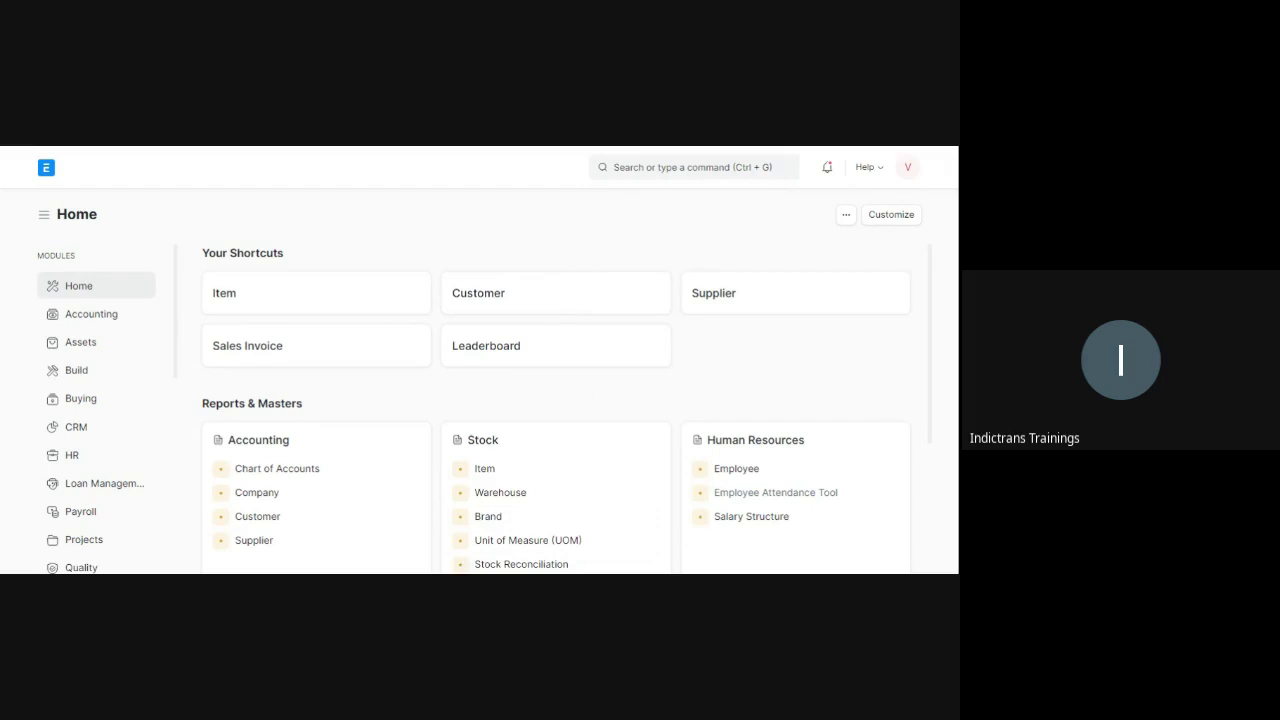
pyautogui.click(660, 167)
pyautogui.write('ite')
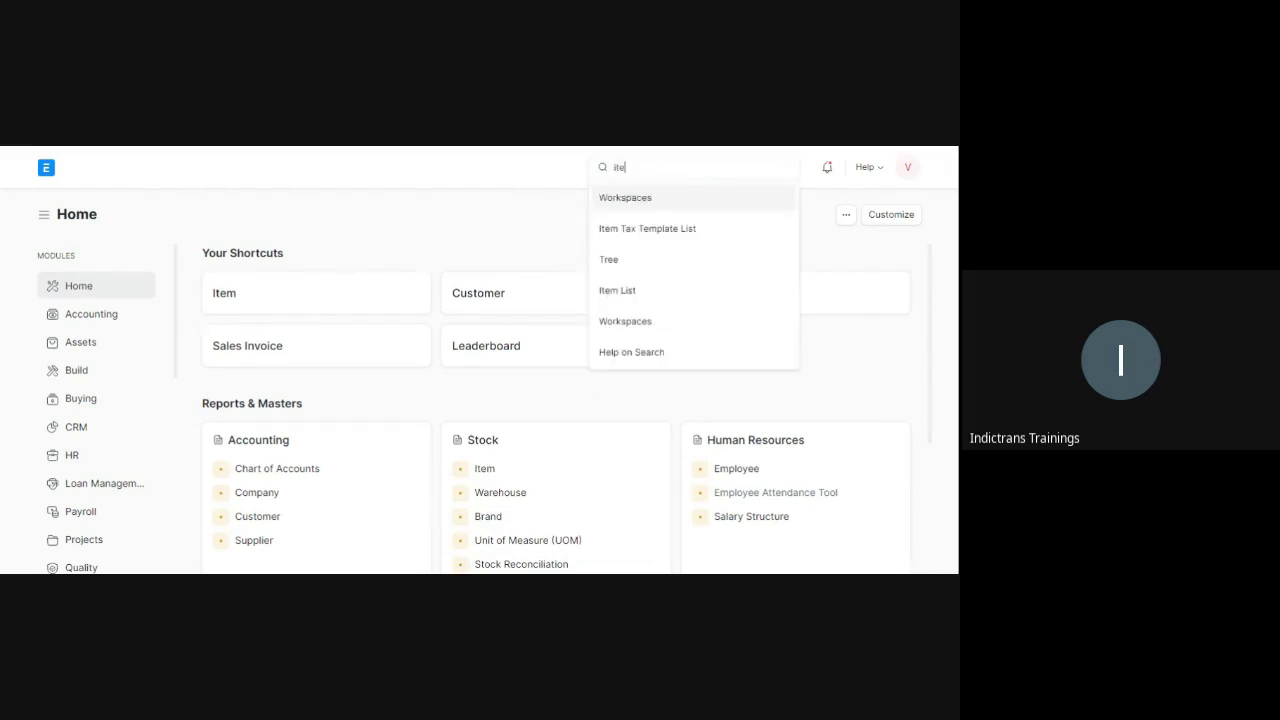
pyautogui.write('m tax te')
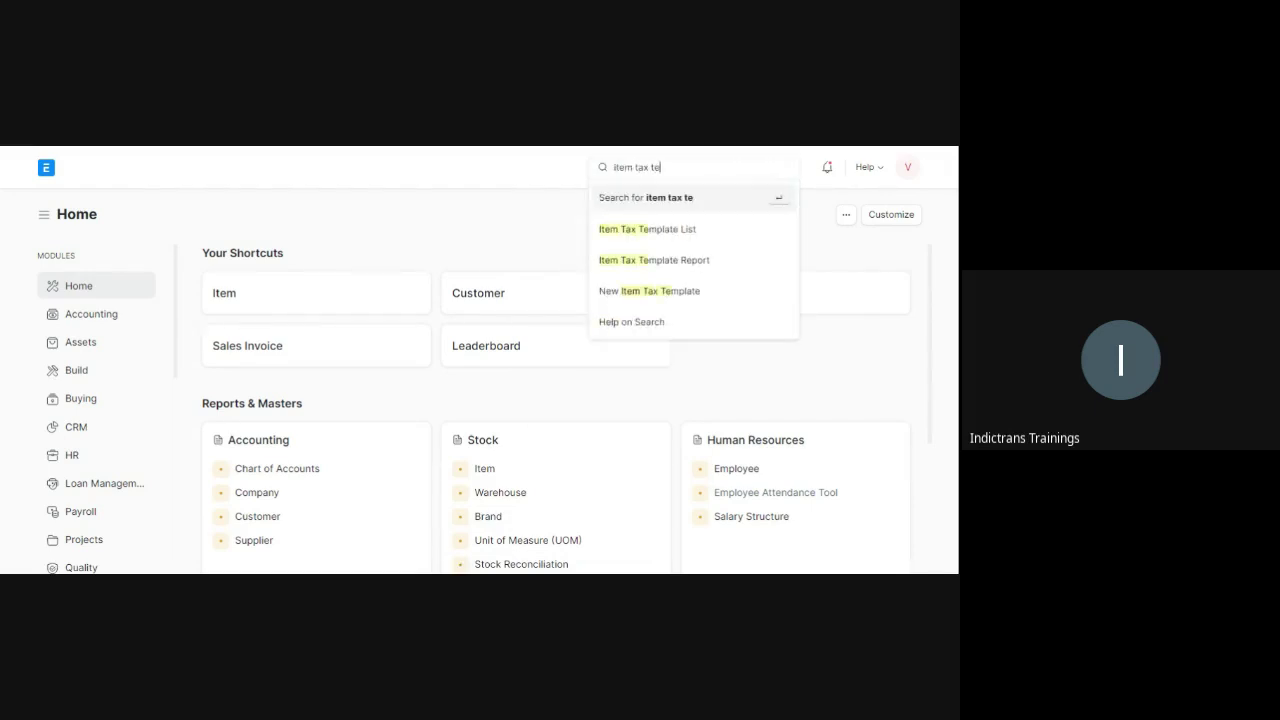
pyautogui.click(645, 232)
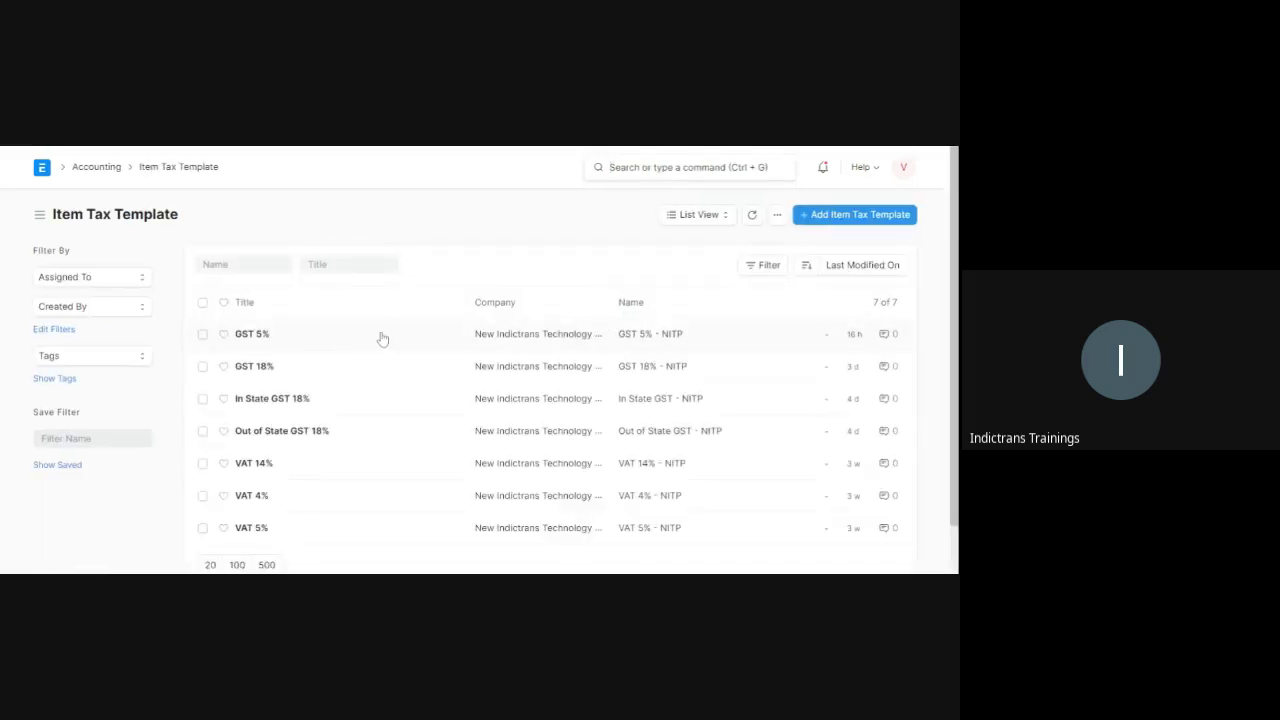
# Step: Open the GST 5% item tax template, examine its tax rates, and return to the template list
pyautogui.scroll(-1, 381, 338)
pyautogui.scroll(-1, 381, 338)
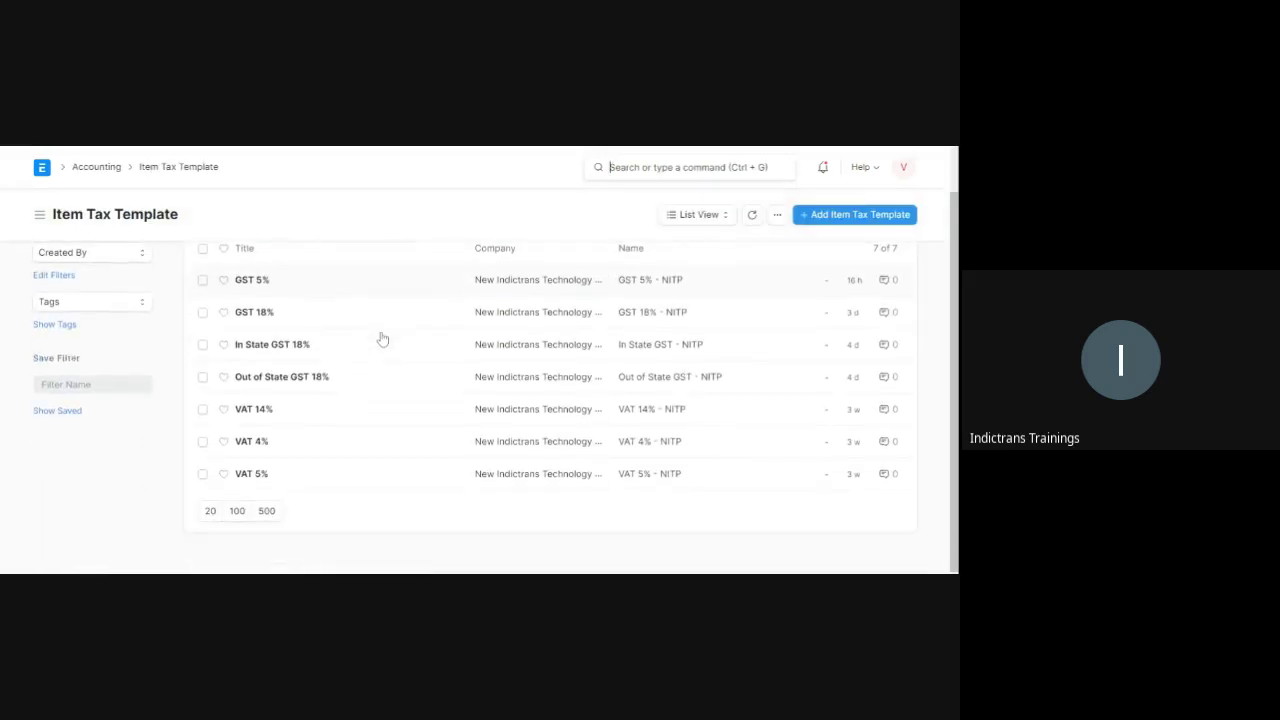
pyautogui.click(252, 280)
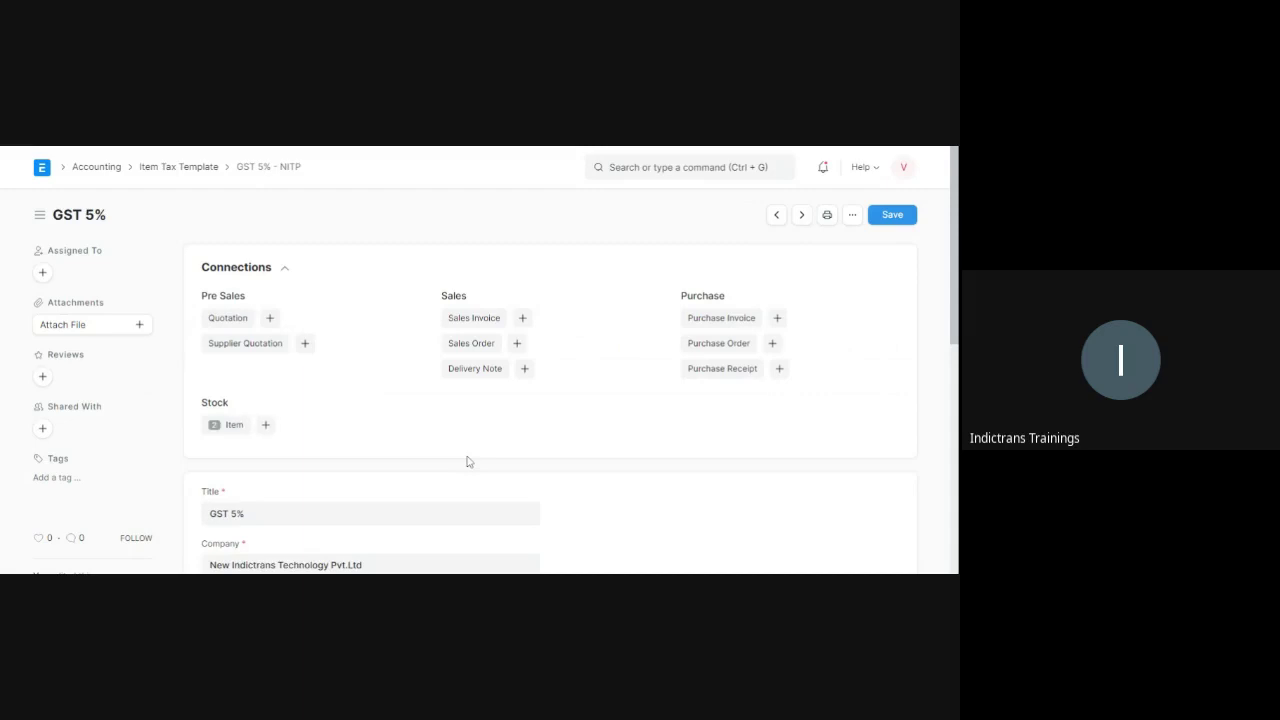
pyautogui.scroll(-3, 466, 461)
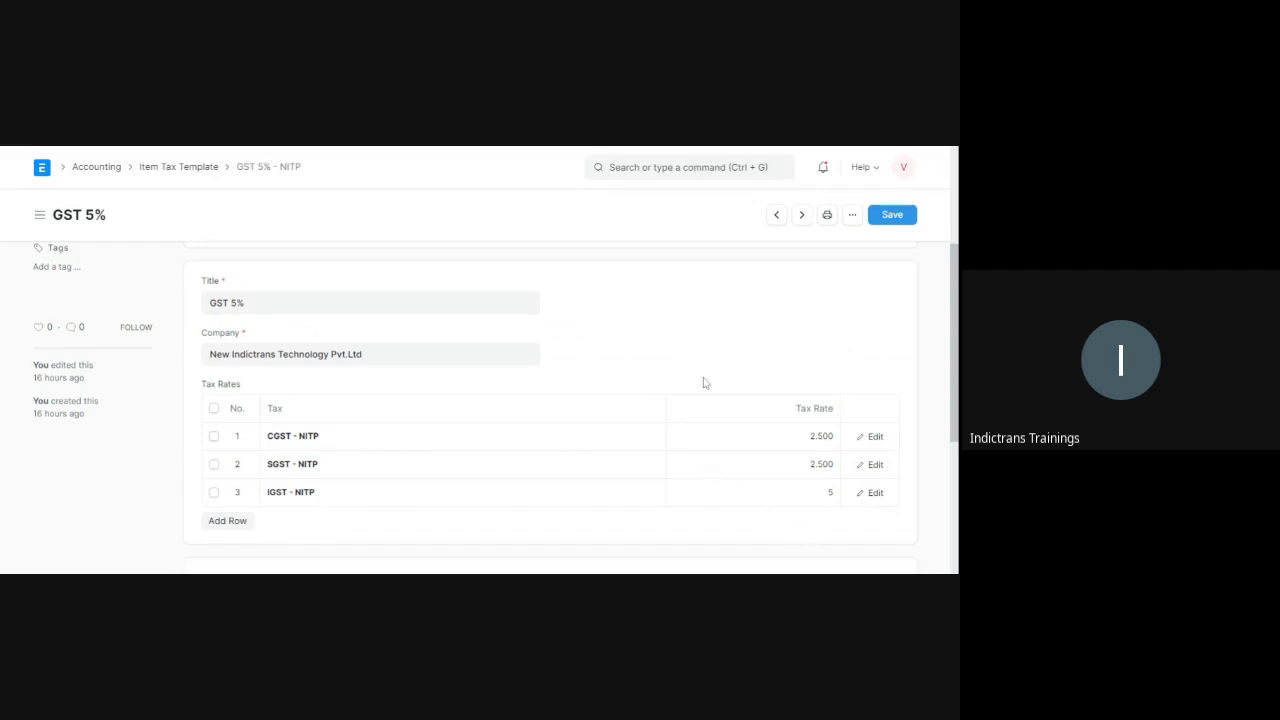
pyautogui.scroll(1, 688, 390)
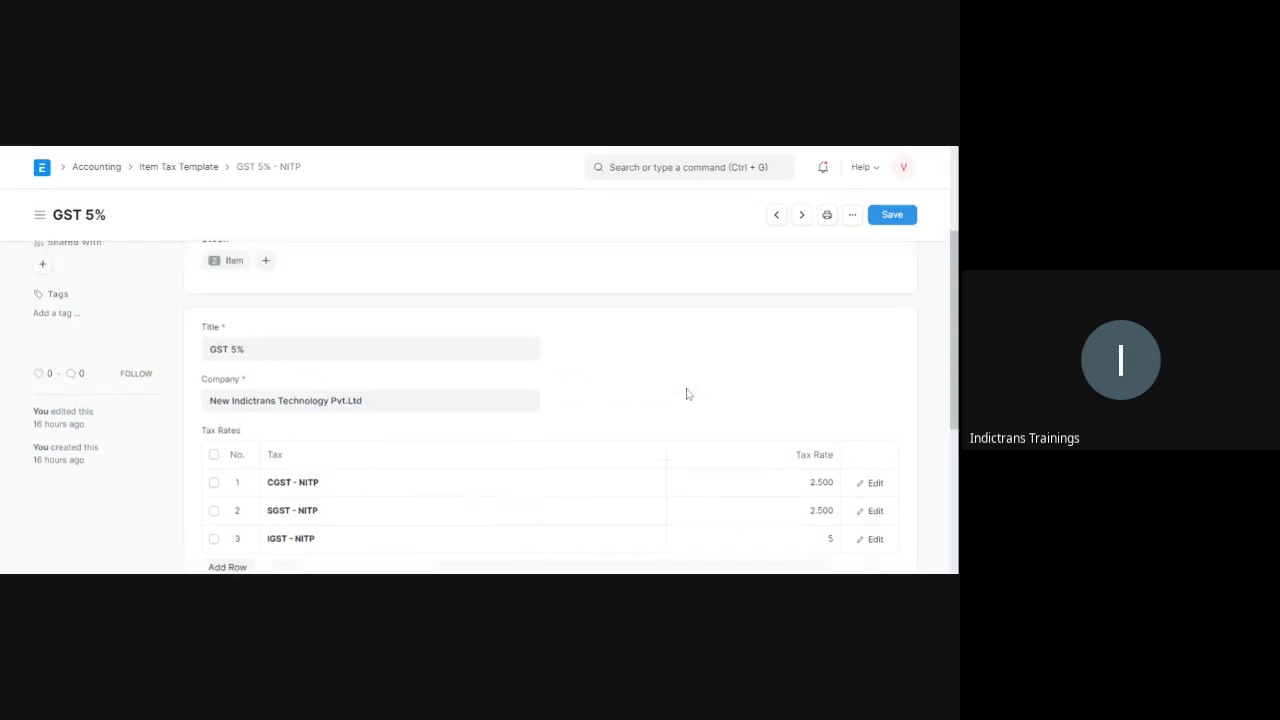
pyautogui.click(192, 168)
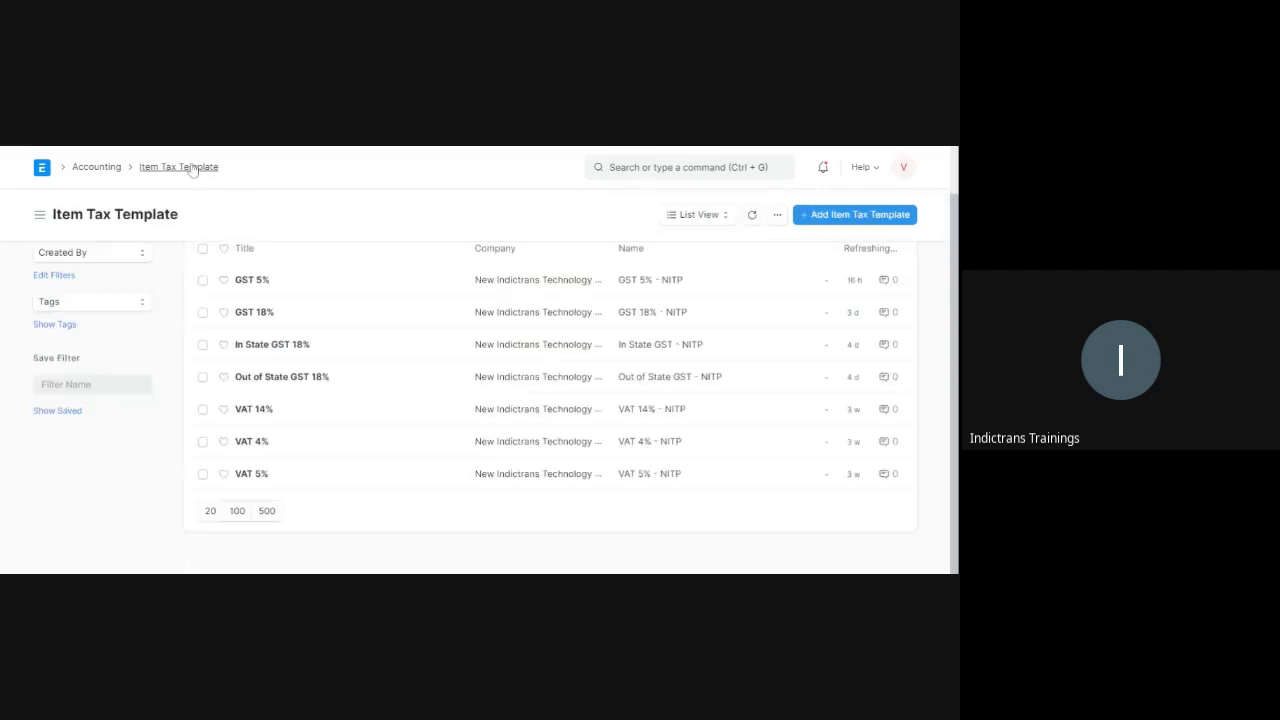
# Step: Review the GST 18% item tax template and go back to the template list
pyautogui.click(264, 316)
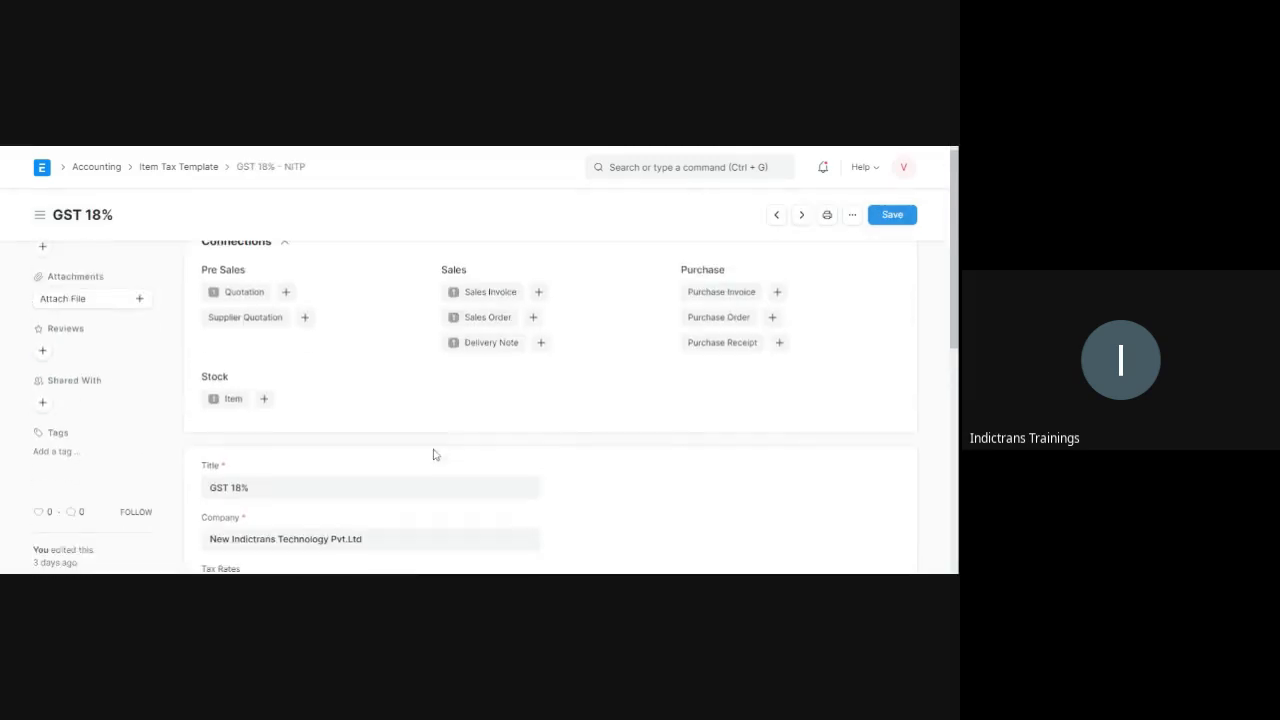
pyautogui.scroll(-3, 434, 455)
pyautogui.scroll(3, 434, 455)
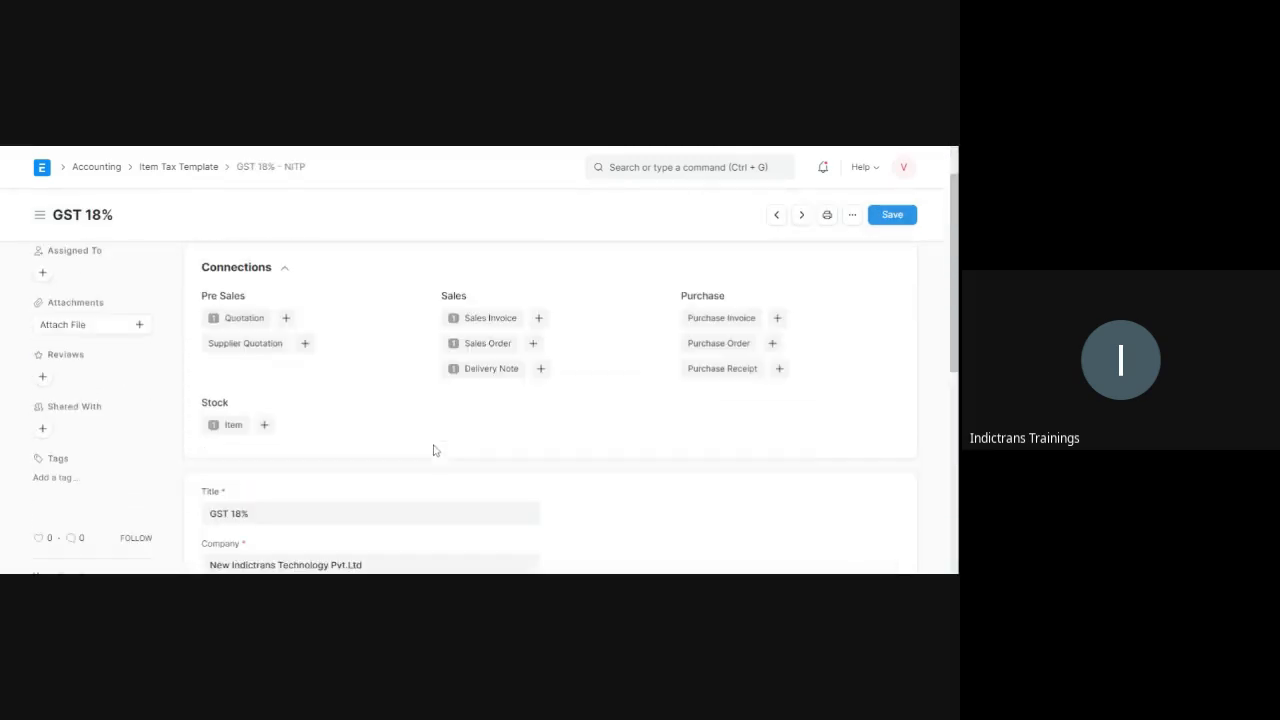
pyautogui.click(180, 167)
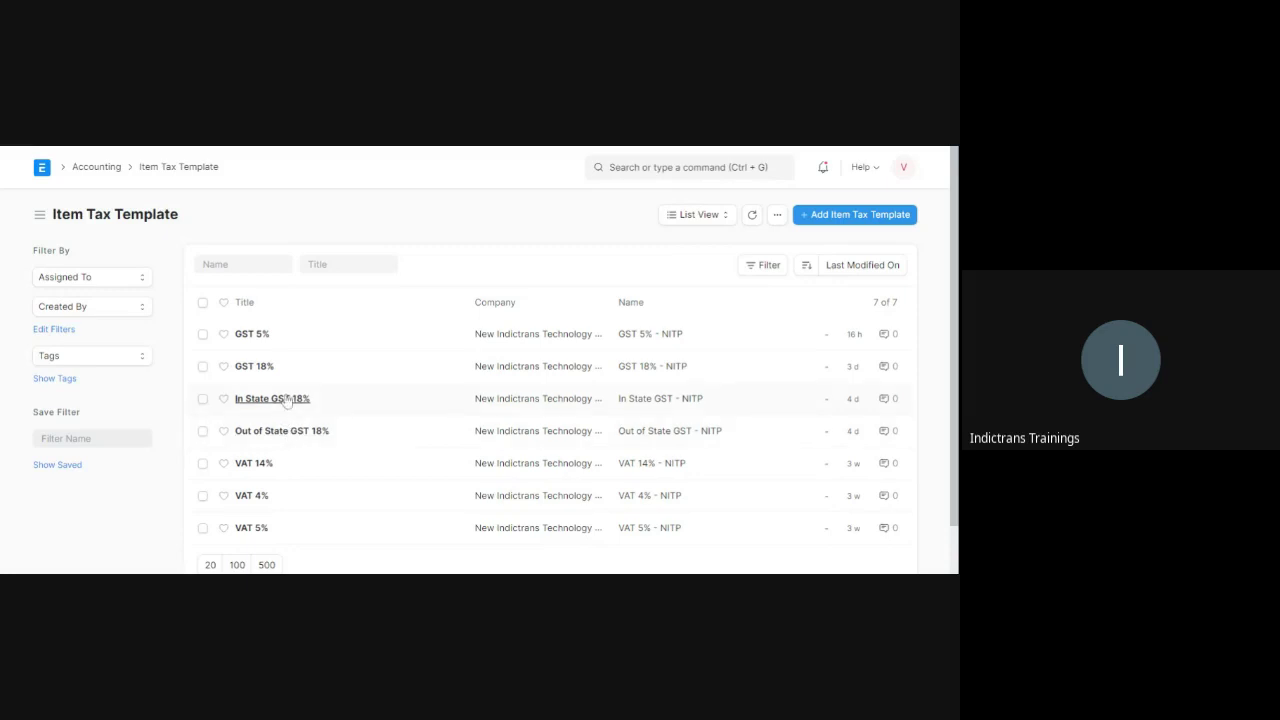
# Step: Examine the tax rates of the In State GST 18% template and return to the template list
pyautogui.click(286, 401)
pyautogui.scroll(-2, 497, 447)
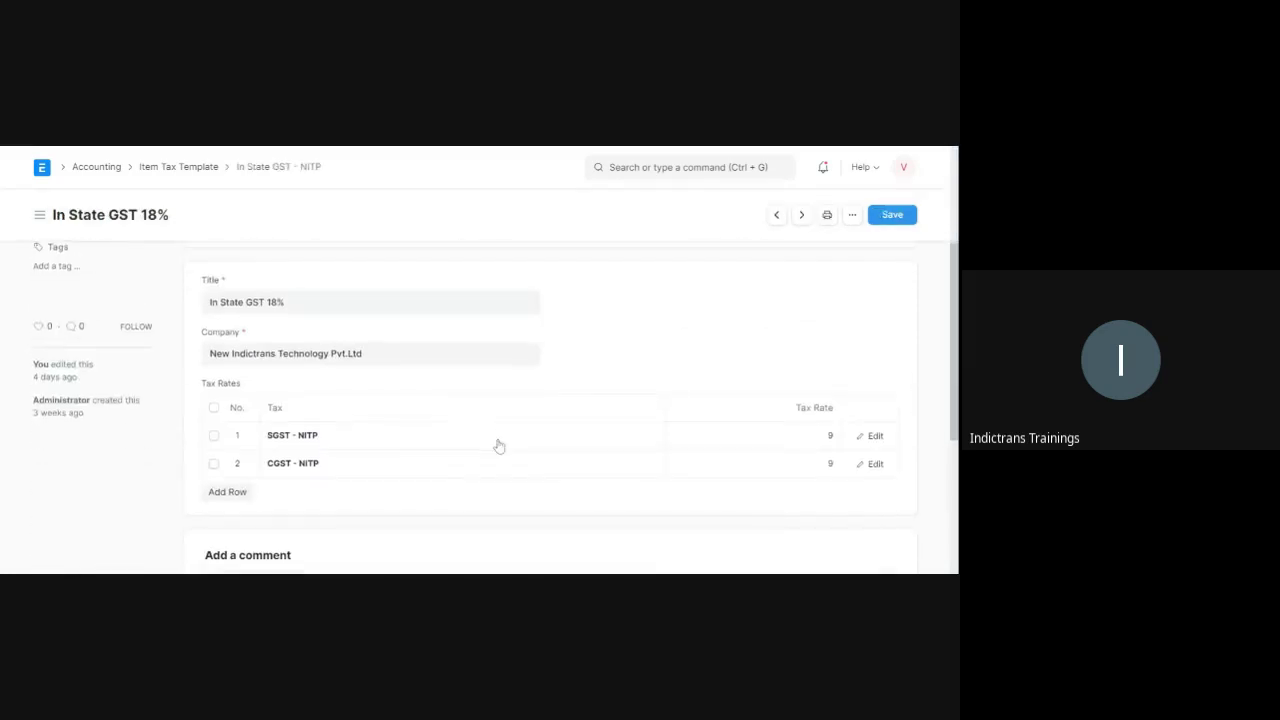
pyautogui.scroll(-1, 499, 446)
pyautogui.scroll(3, 497, 443)
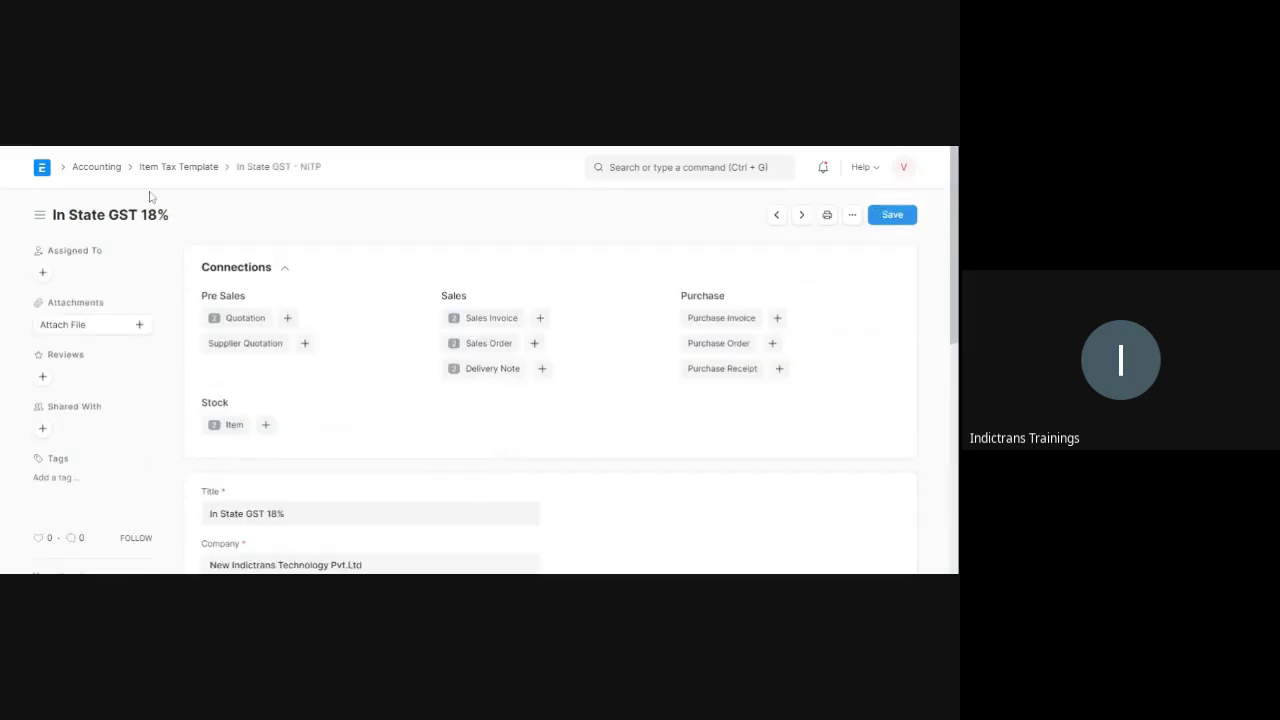
pyautogui.click(200, 168)
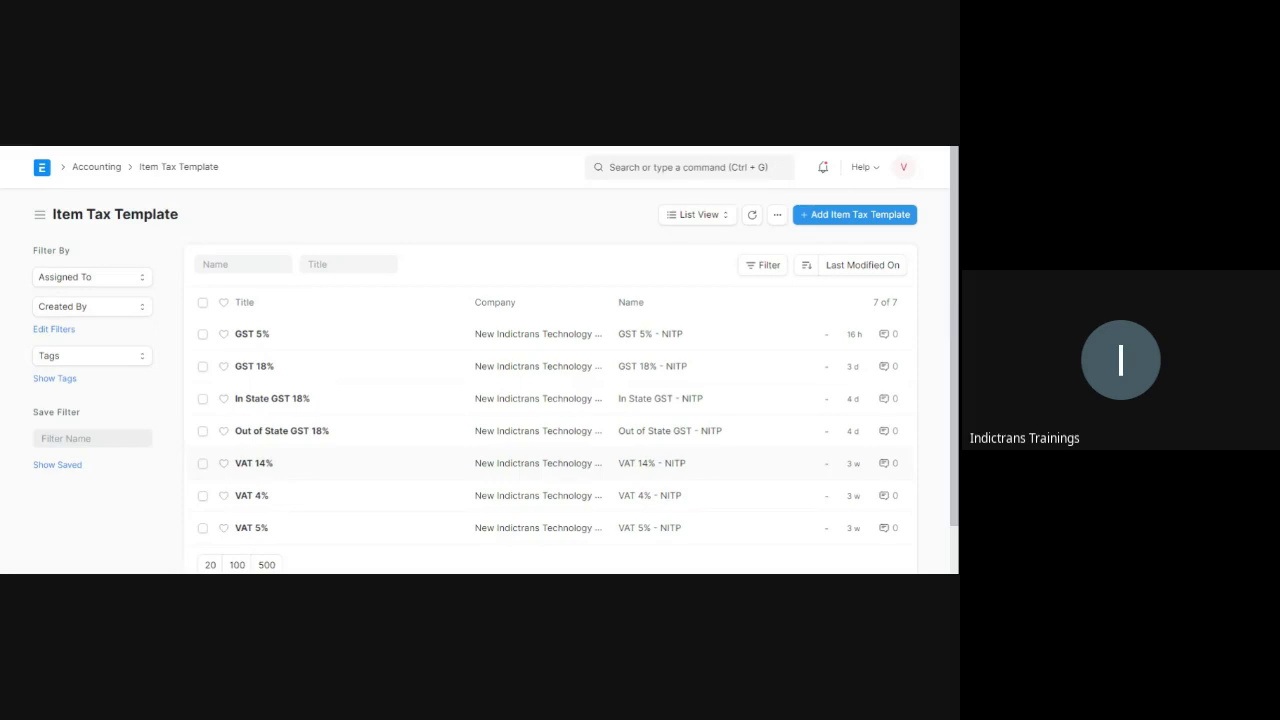
# Step: Search for item and open the Item list
pyautogui.click(680, 167)
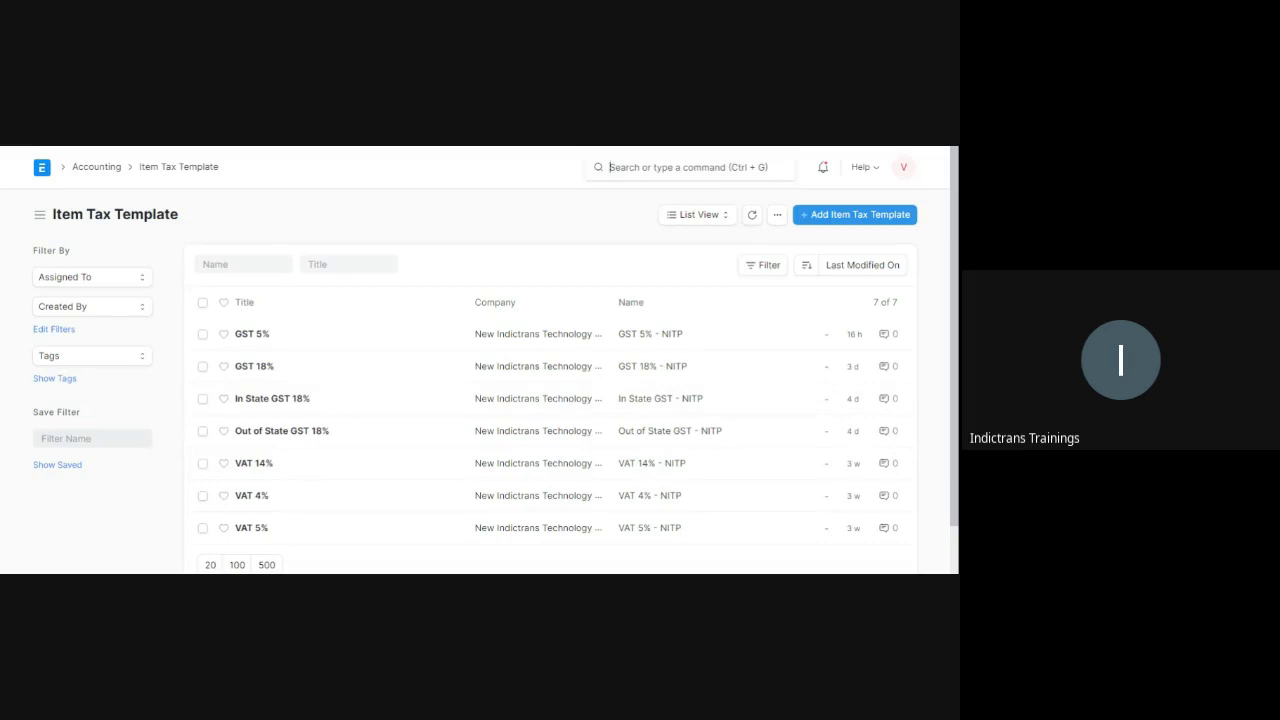
pyautogui.write('itemli')
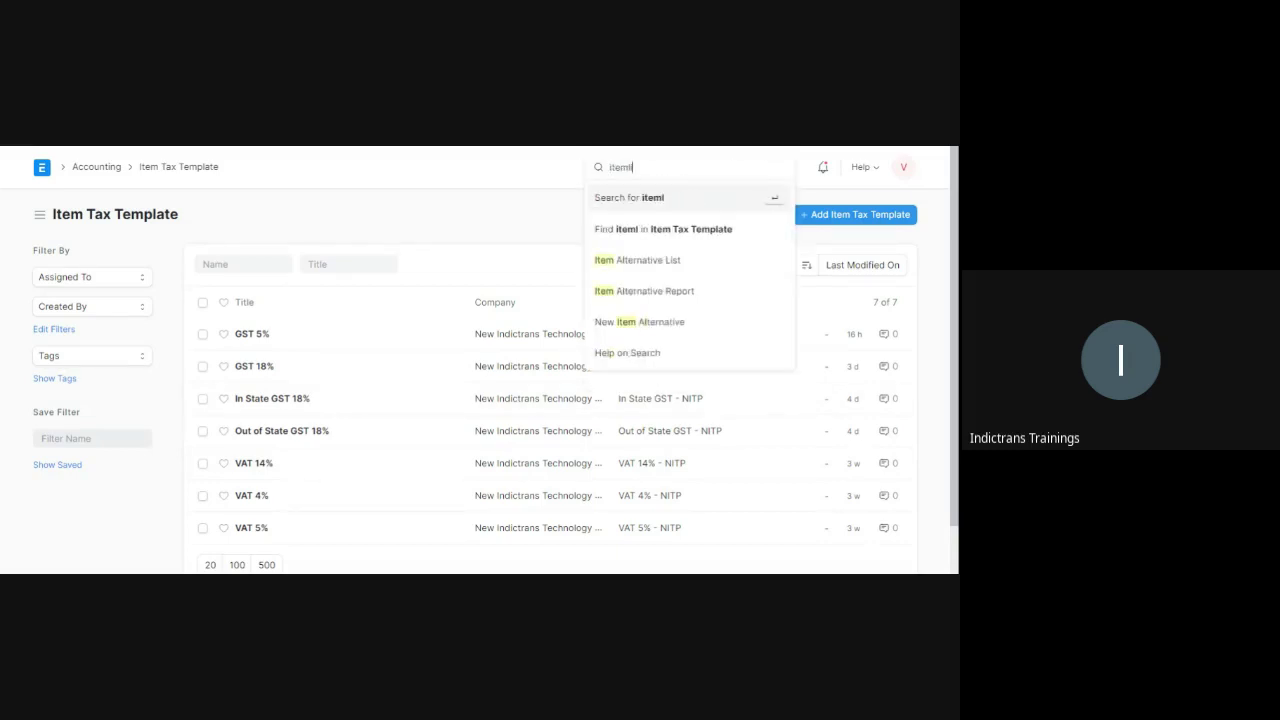
pyautogui.press('BackSpace')
pyautogui.press('BackSpace')
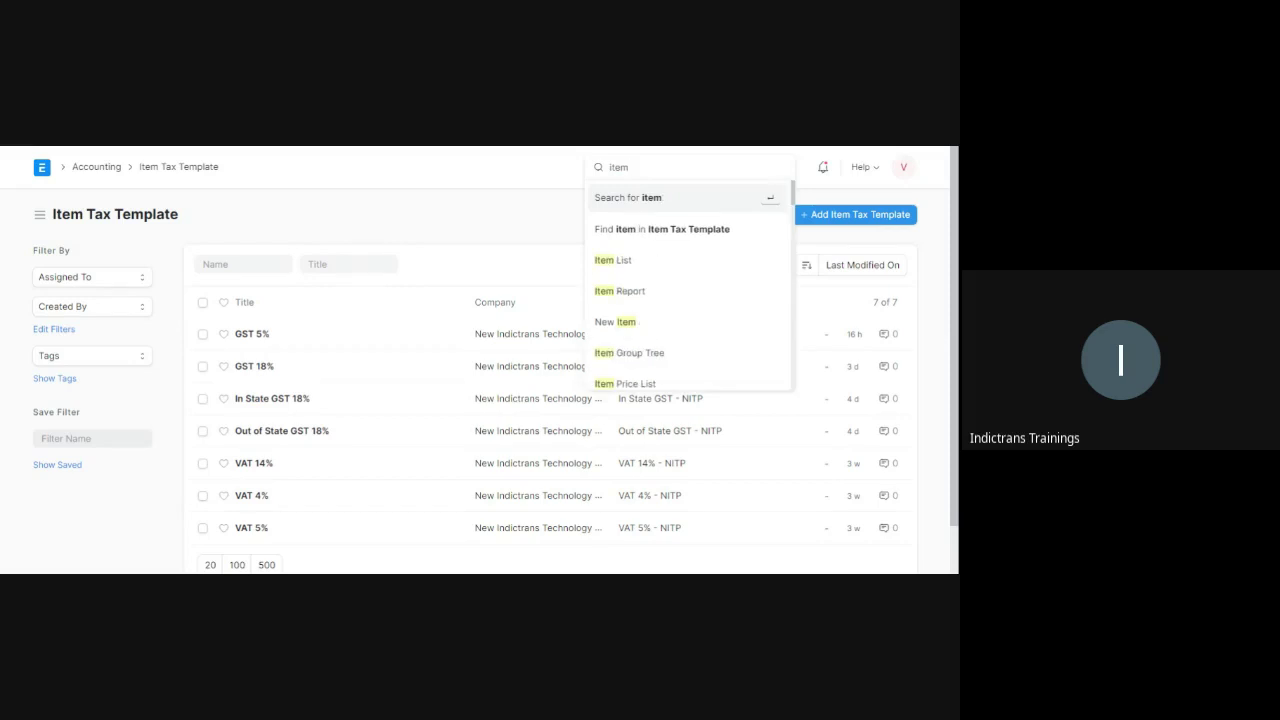
pyautogui.click(631, 266)
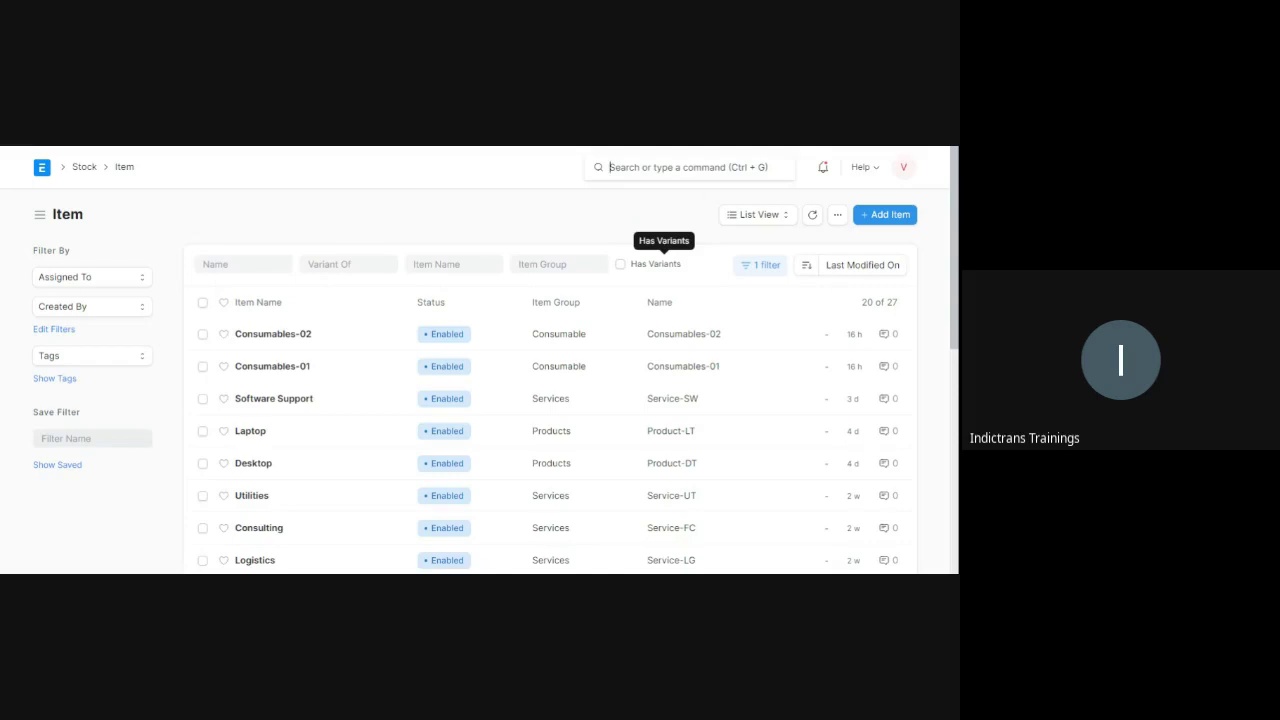
# Step: Open the Consumables-01 item, check the template assigned under Item Tax, and return to the Item list
pyautogui.click(272, 372)
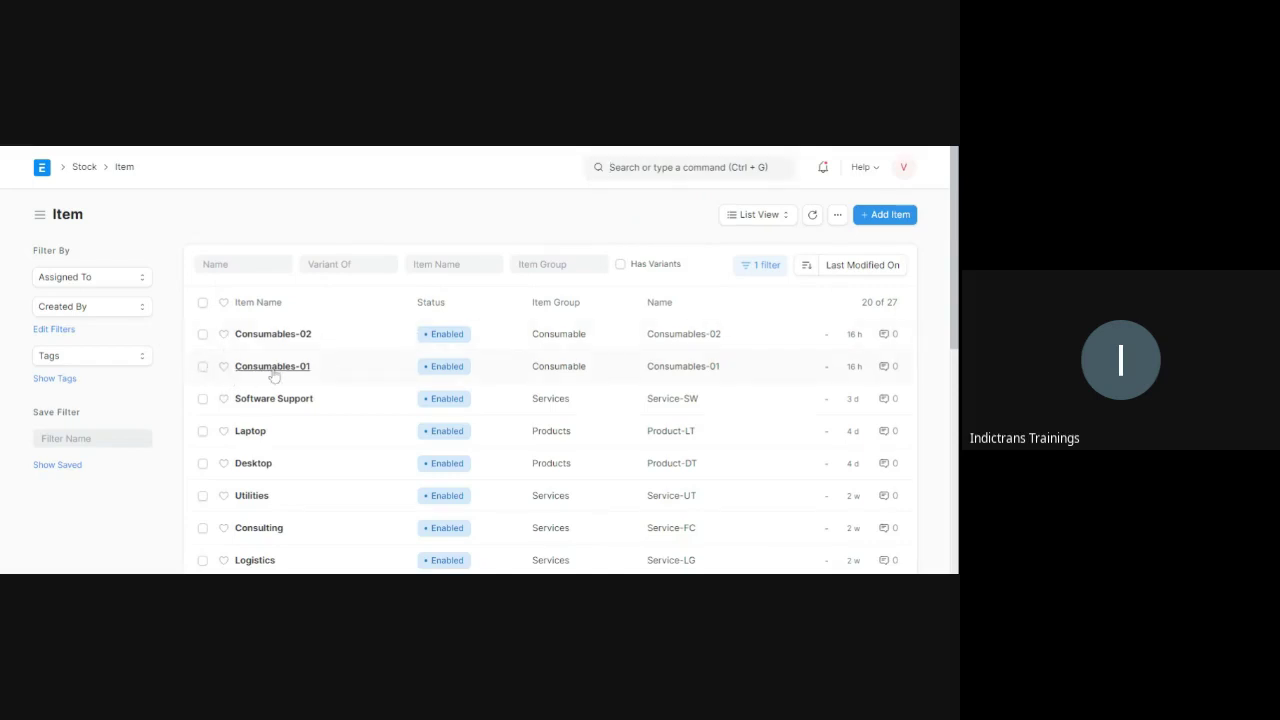
pyautogui.click(273, 373)
pyautogui.scroll(-10, 474, 383)
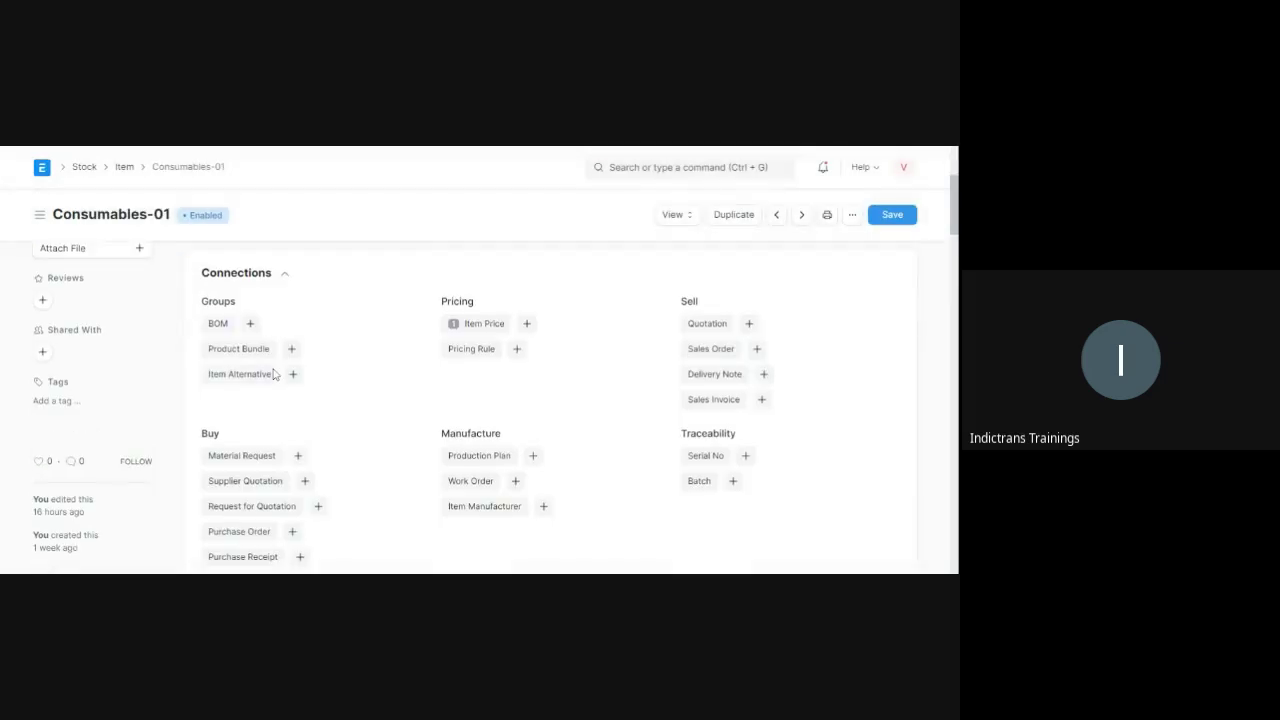
pyautogui.scroll(-15, 474, 383)
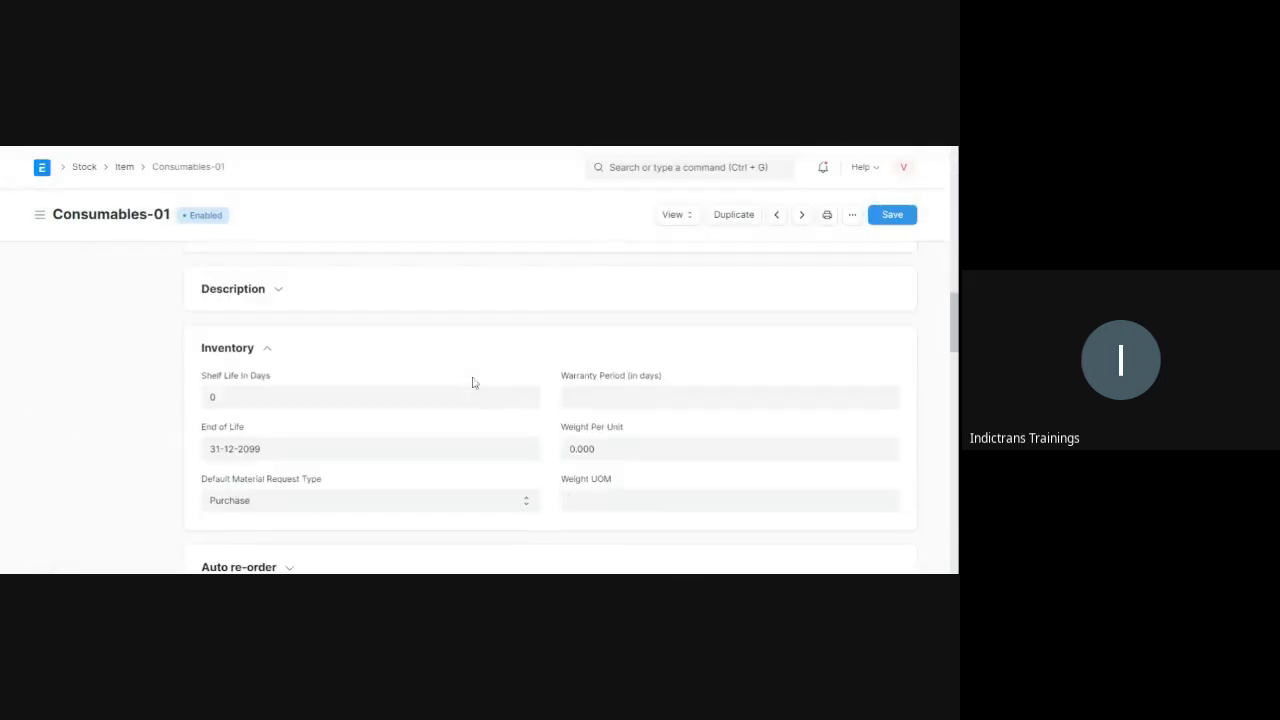
pyautogui.scroll(-10, 474, 383)
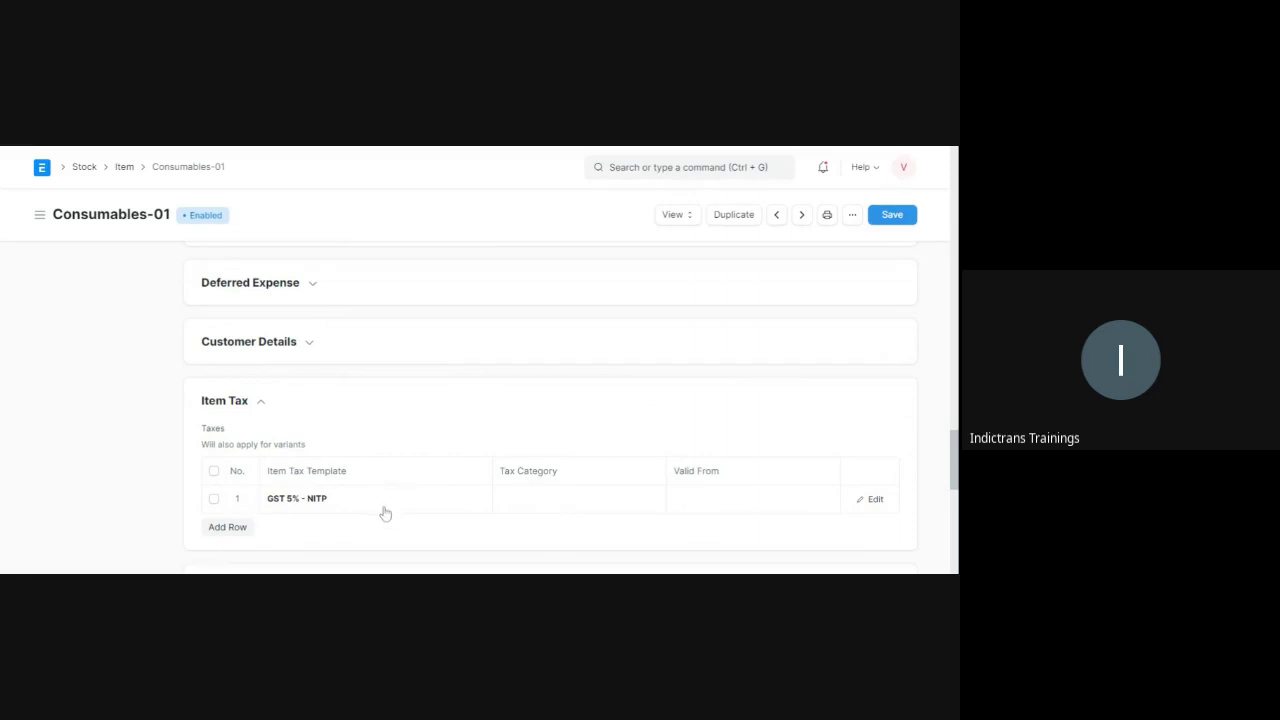
pyautogui.click(124, 169)
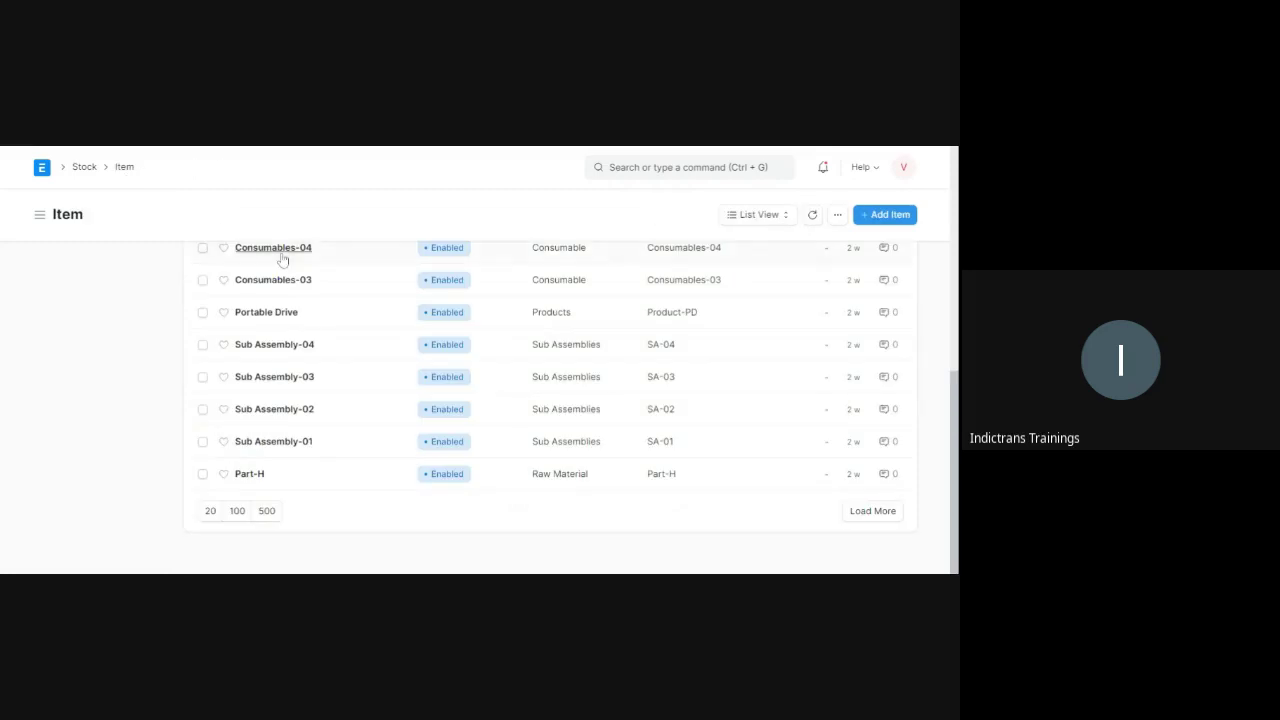
# Step: Open the Consumables-02 item and check the template assigned in its Item Tax section
pyautogui.scroll(10, 311, 346)
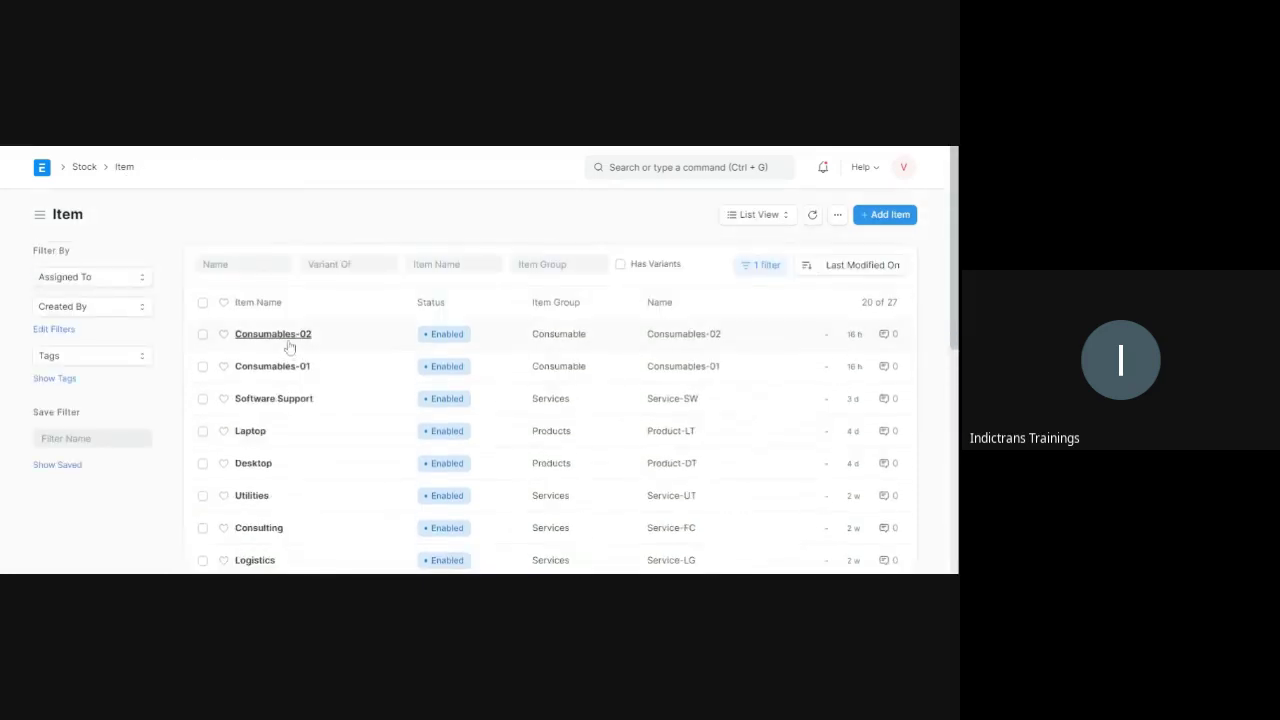
pyautogui.click(288, 343)
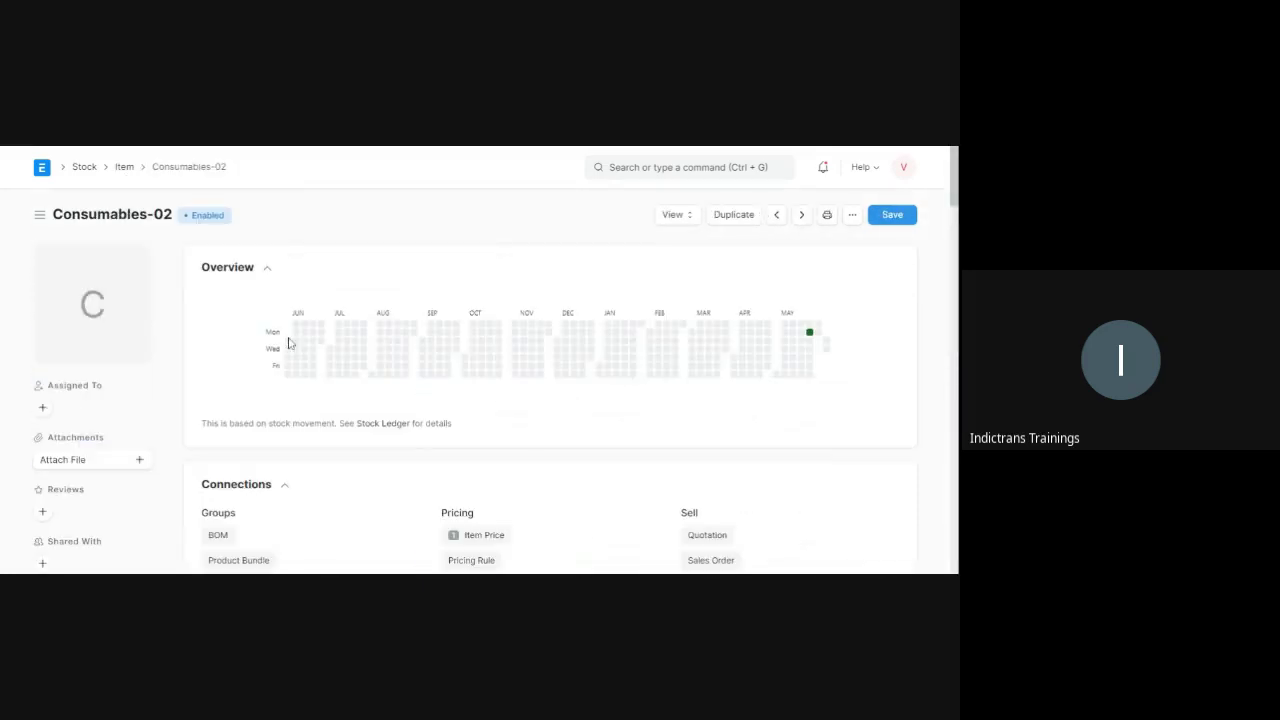
pyautogui.scroll(-3, 300, 400)
pyautogui.scroll(-5, 331, 529)
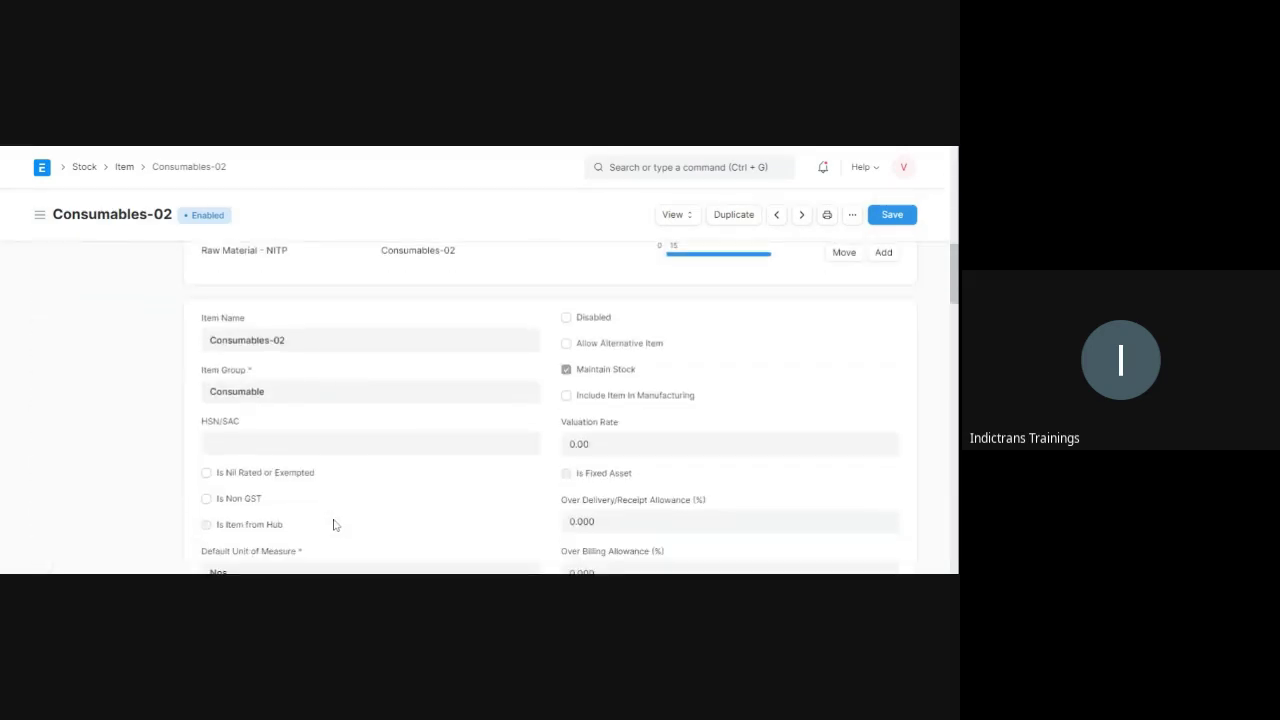
pyautogui.scroll(-5, 334, 524)
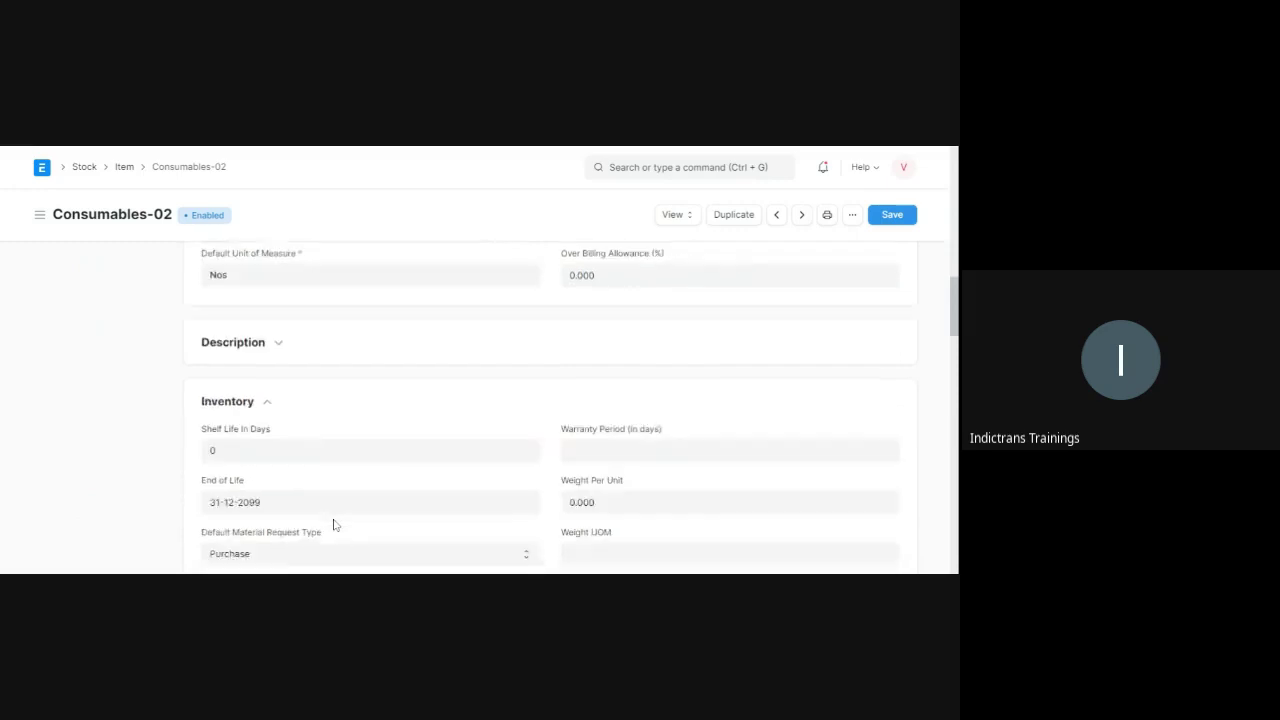
pyautogui.scroll(-3, 334, 524)
pyautogui.scroll(-10, 334, 524)
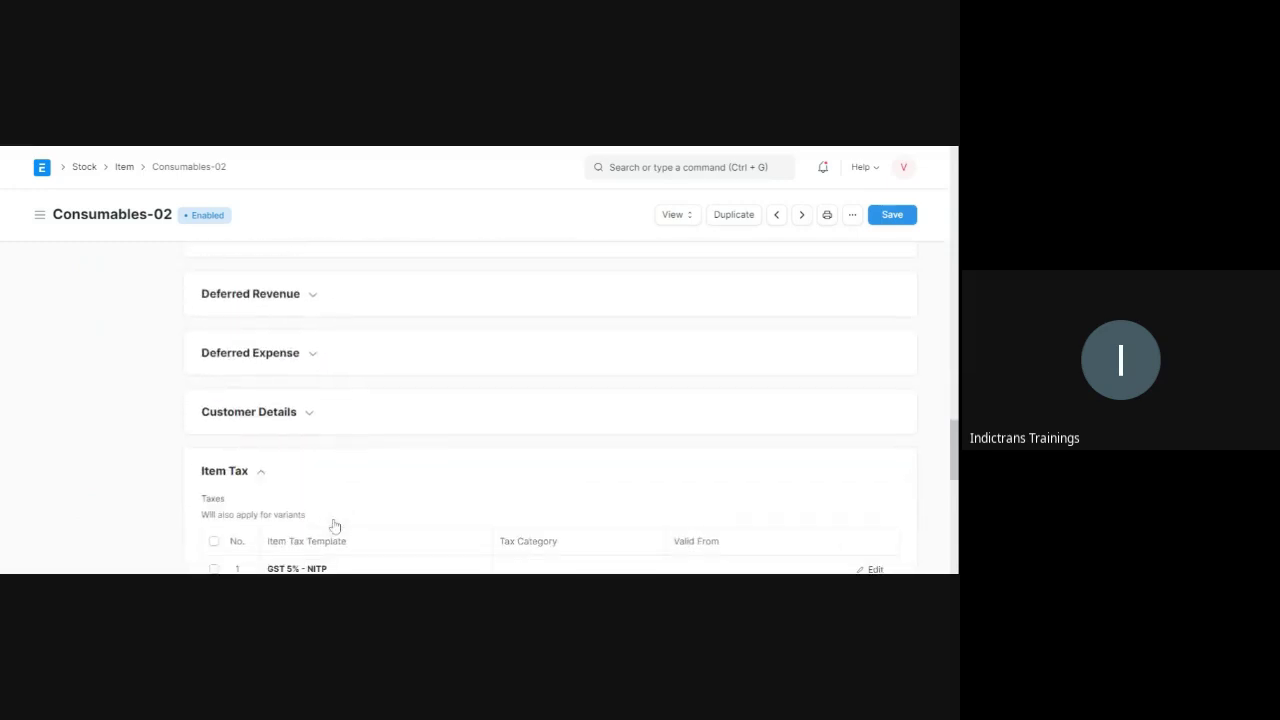
pyautogui.scroll(-2, 335, 526)
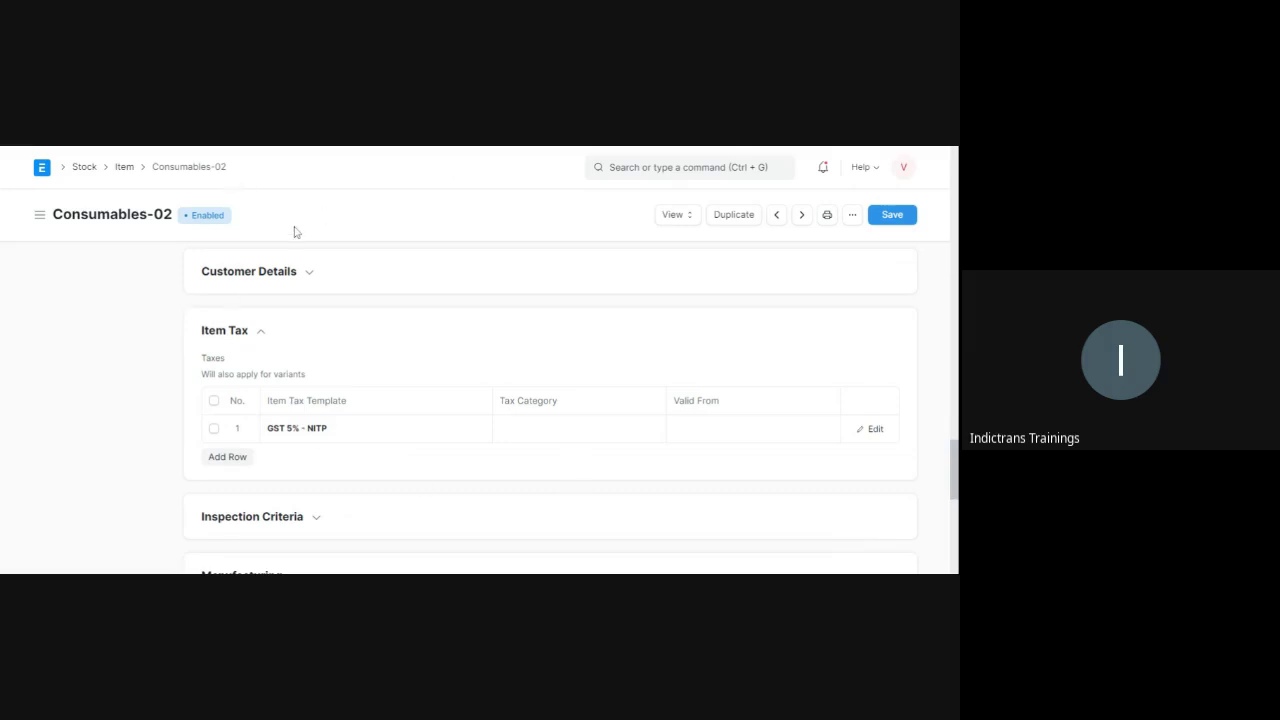
# Step: Search for the purchase tax templates and open the Purchase Taxes and Charges Template list
pyautogui.hotkey('ctrl', 'g')
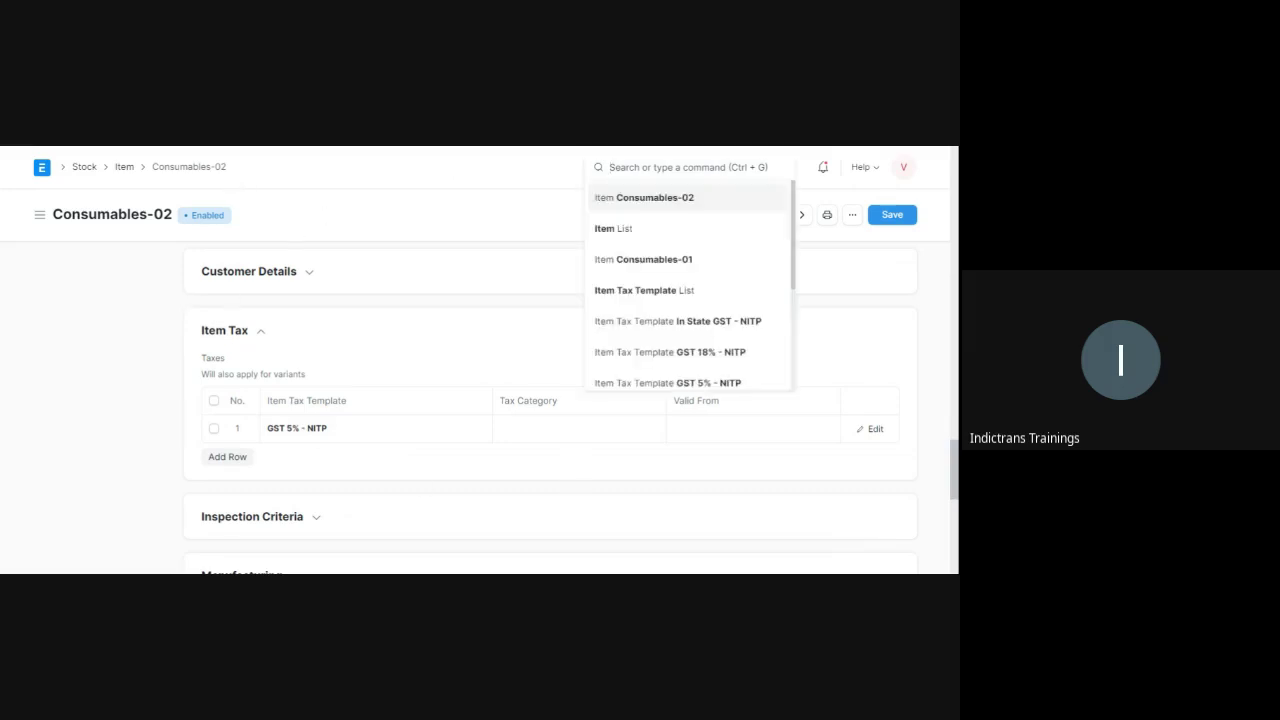
pyautogui.write('pu')
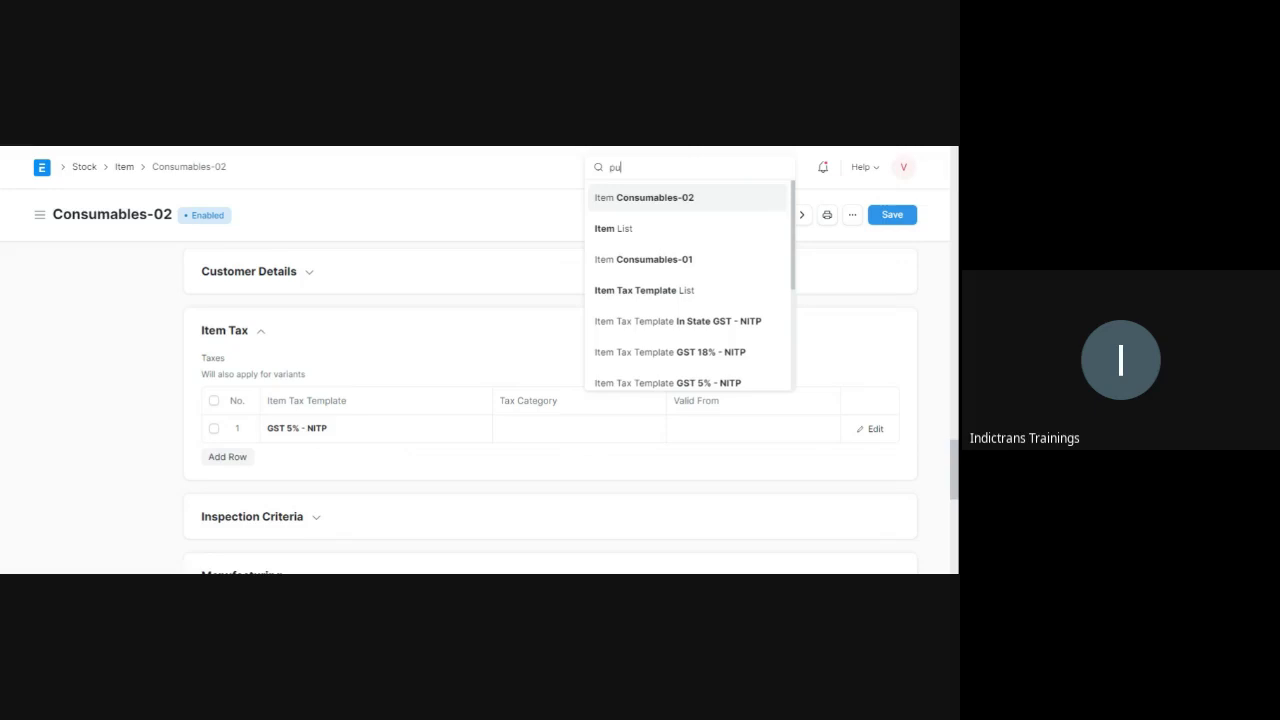
pyautogui.write('rchase')
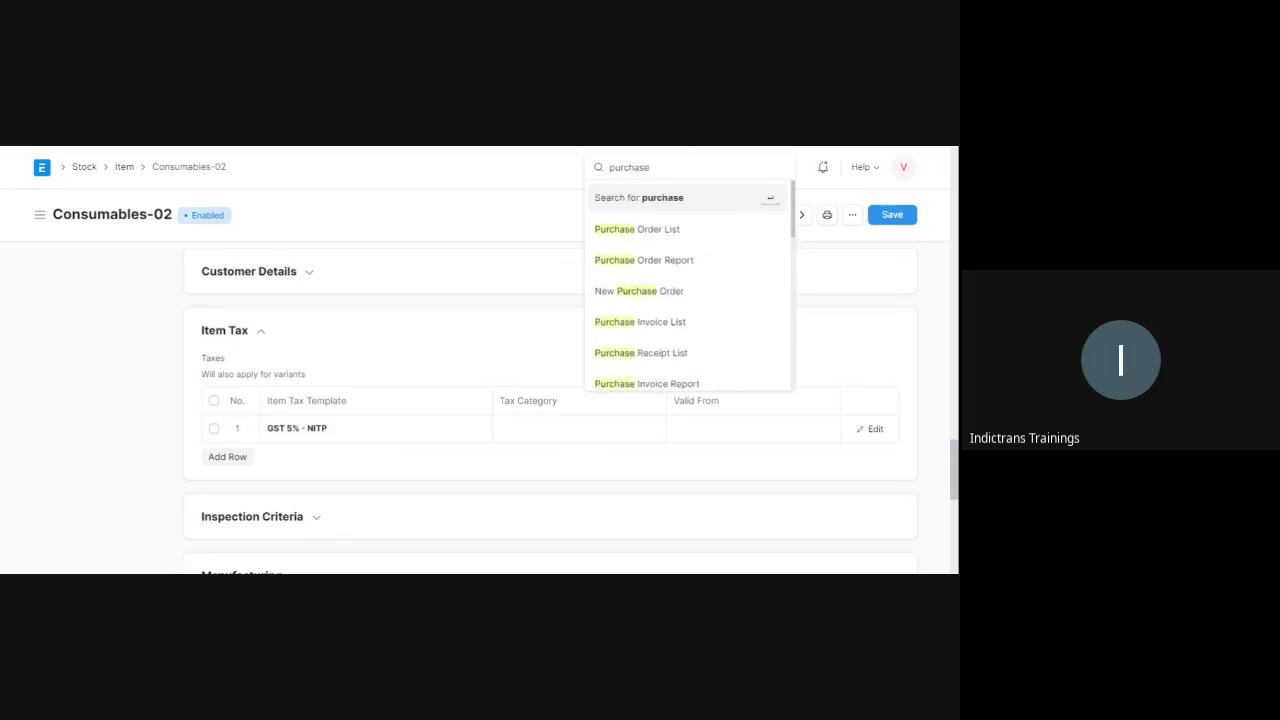
pyautogui.write(' t')
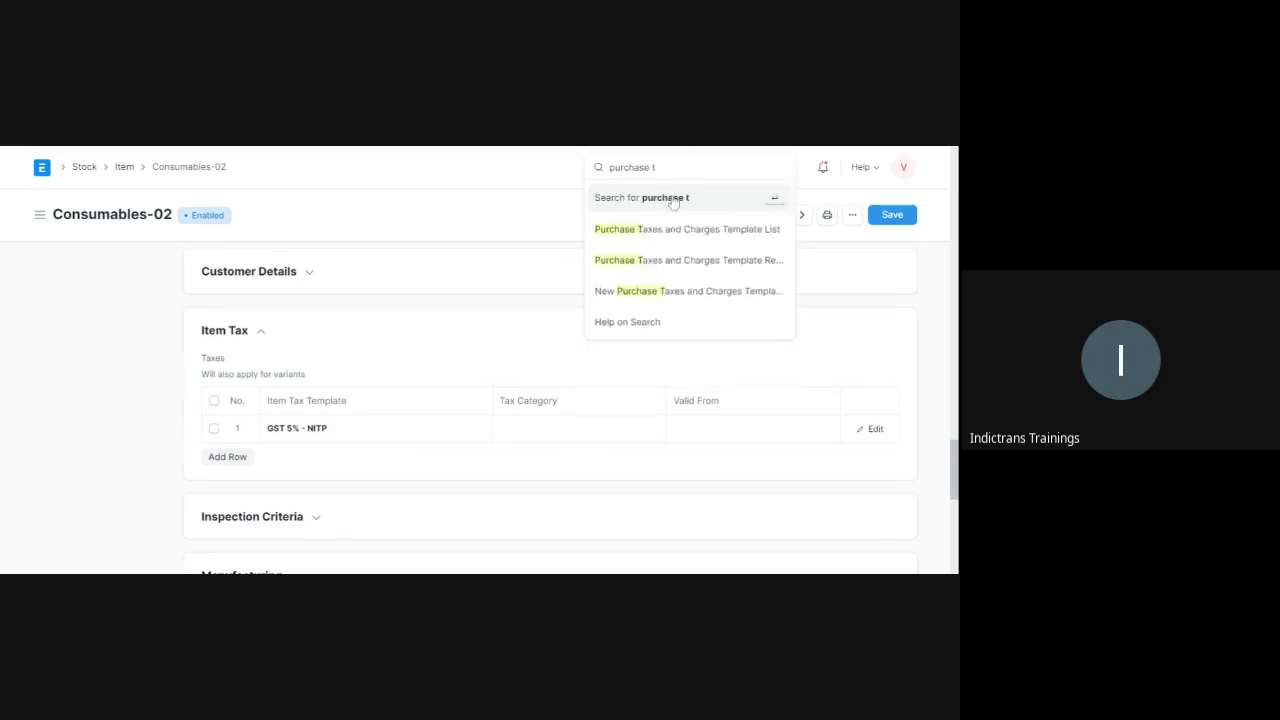
pyautogui.press('Escape')
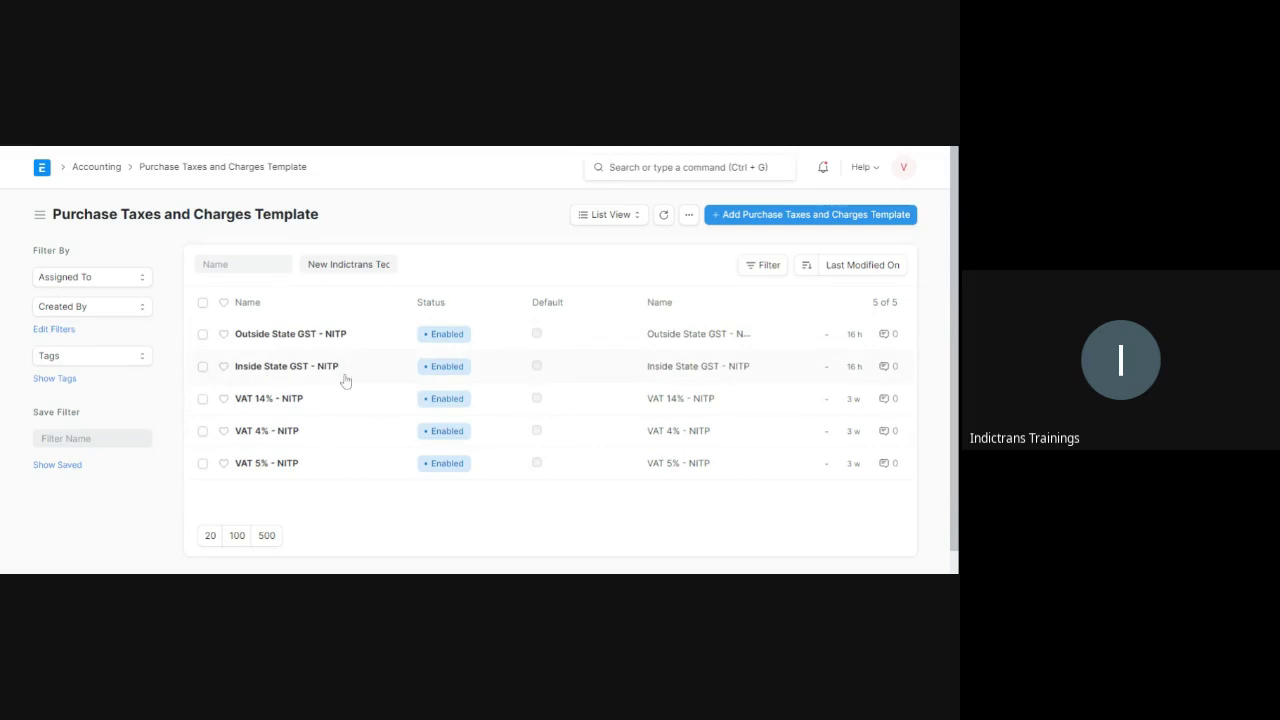
# Step: Open the Inside State GST - NITP template, check its tax category and tax rows, and return to the template list
pyautogui.click(267, 368)
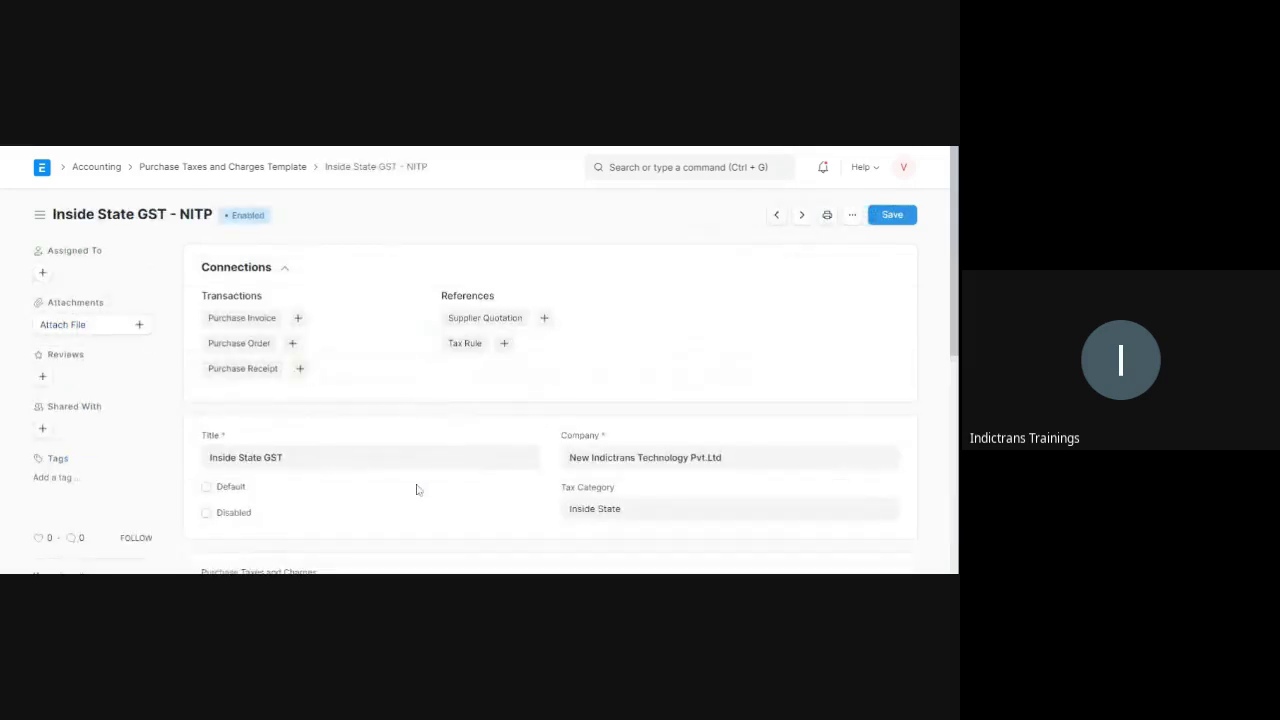
pyautogui.scroll(-3, 418, 489)
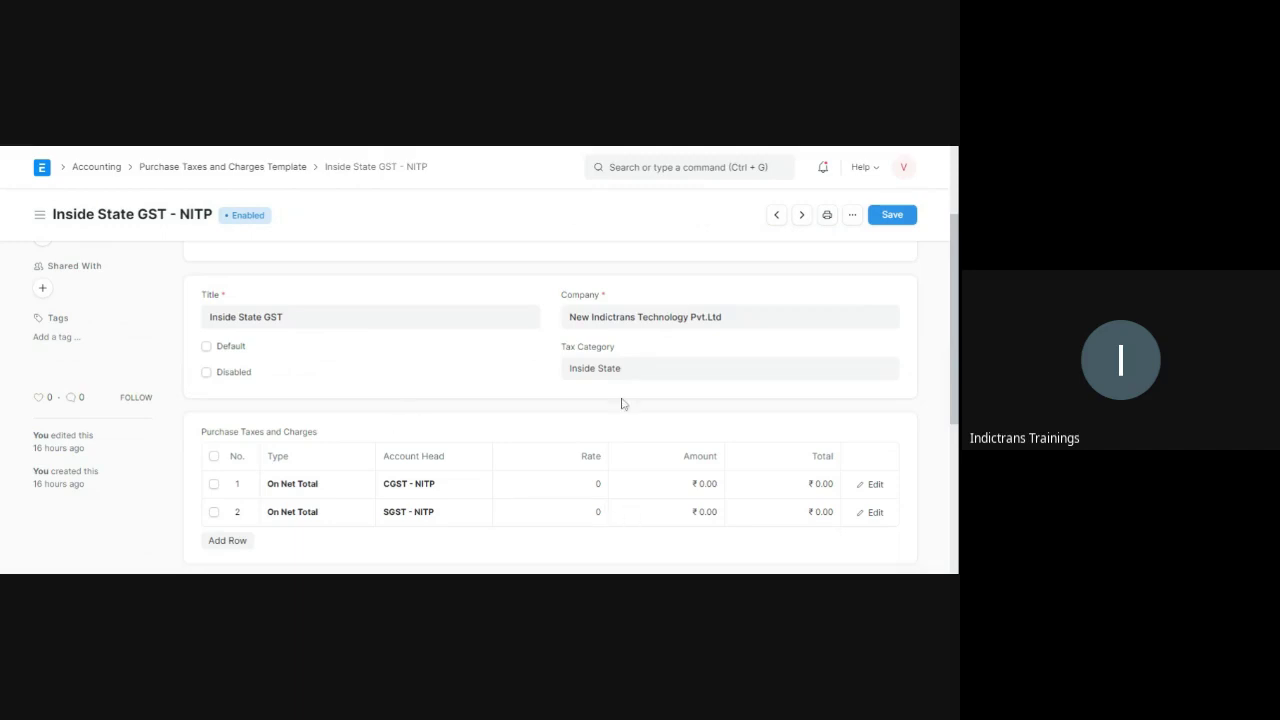
pyautogui.scroll(3, 623, 400)
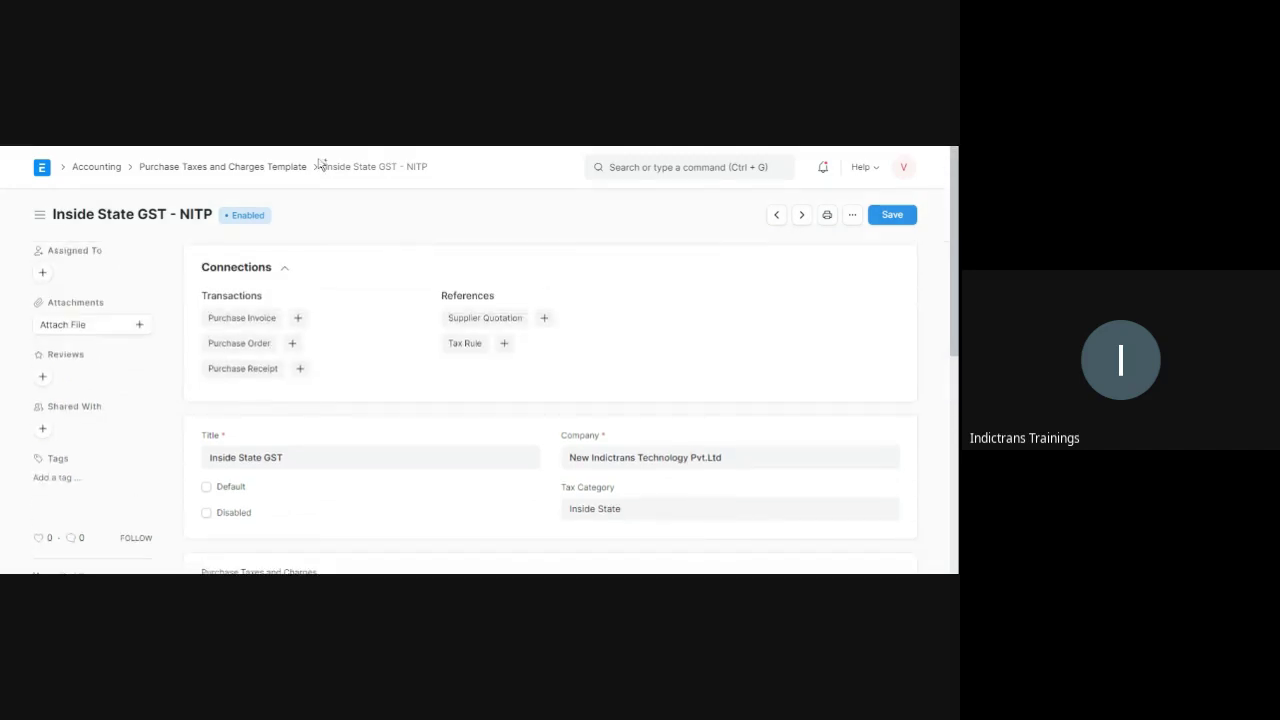
pyautogui.click(257, 167)
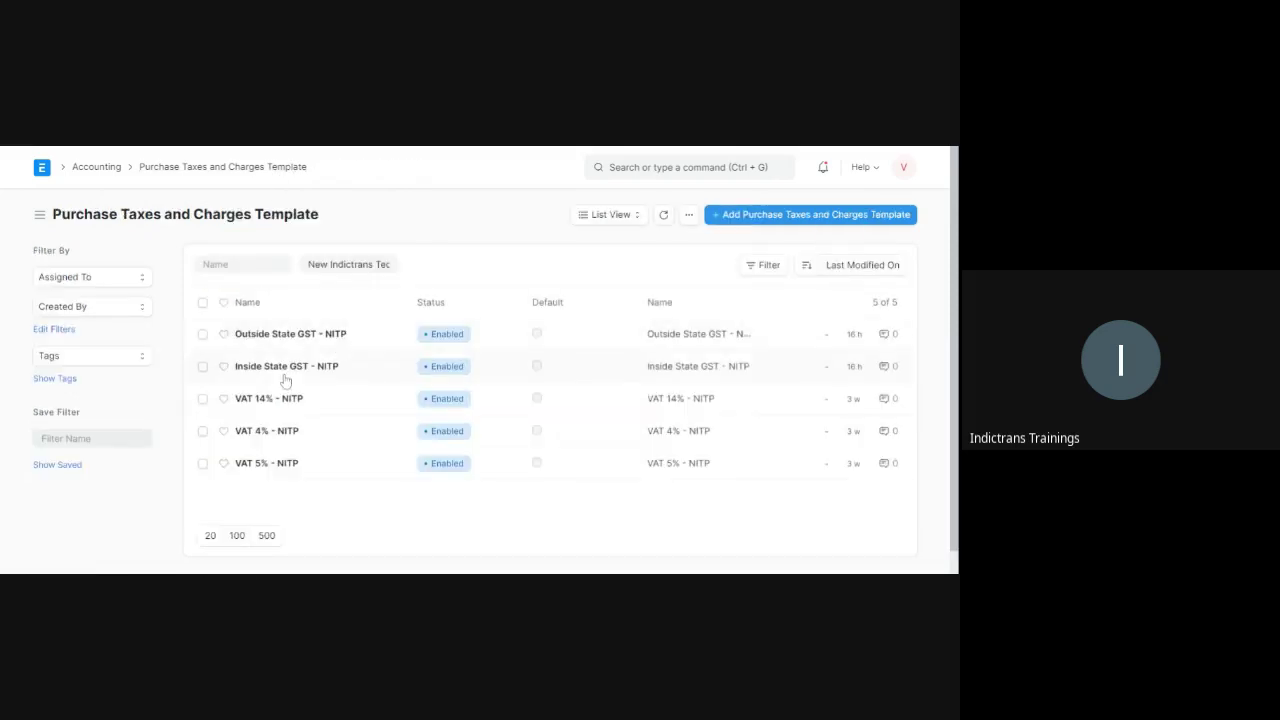
# Step: Open the Outside State GST - NITP template and check its tax category and the Purchase Taxes and Charges rows
pyautogui.click(308, 338)
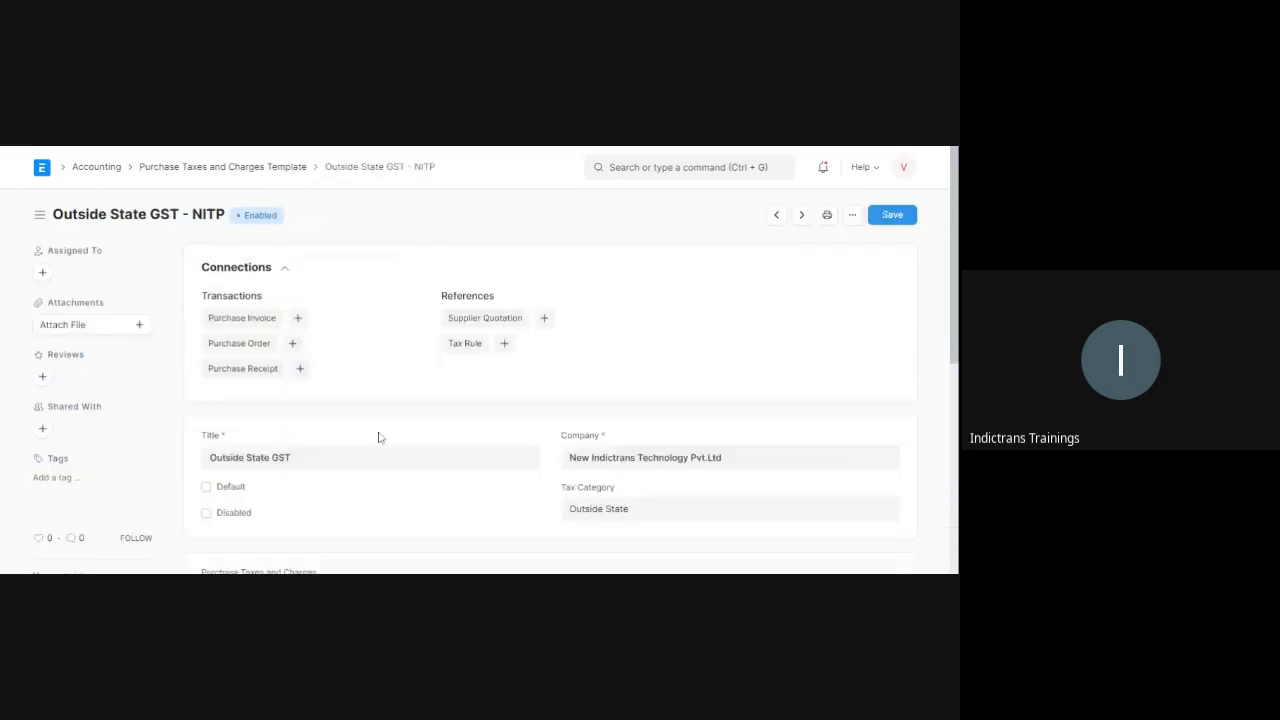
pyautogui.scroll(-3, 380, 438)
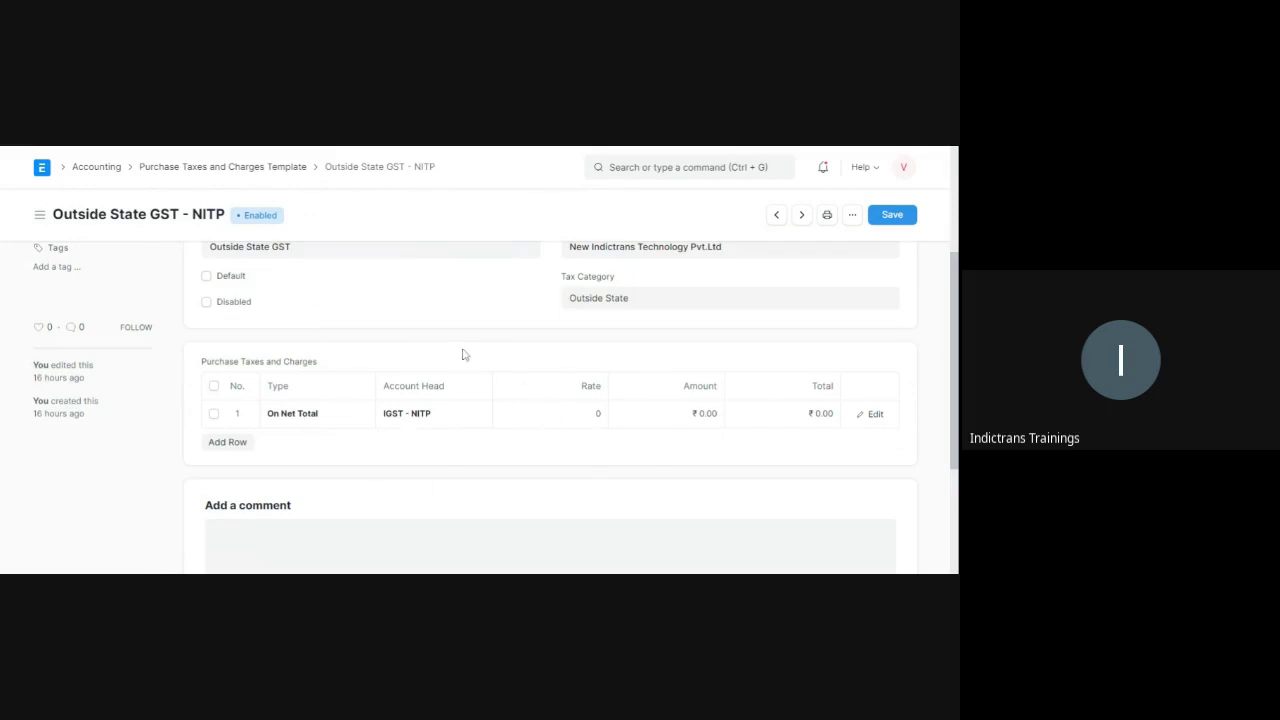
pyautogui.scroll(-2, 463, 354)
pyautogui.scroll(5, 463, 354)
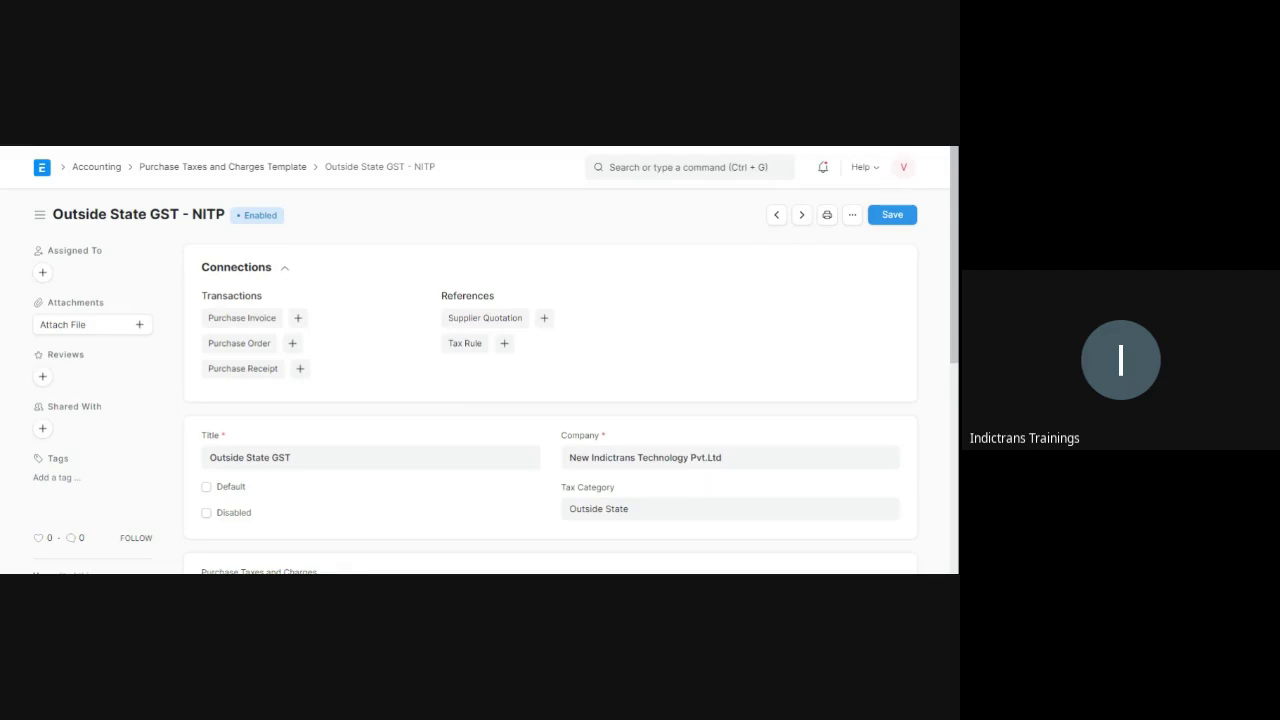
pyautogui.scroll(-3, 441, 485)
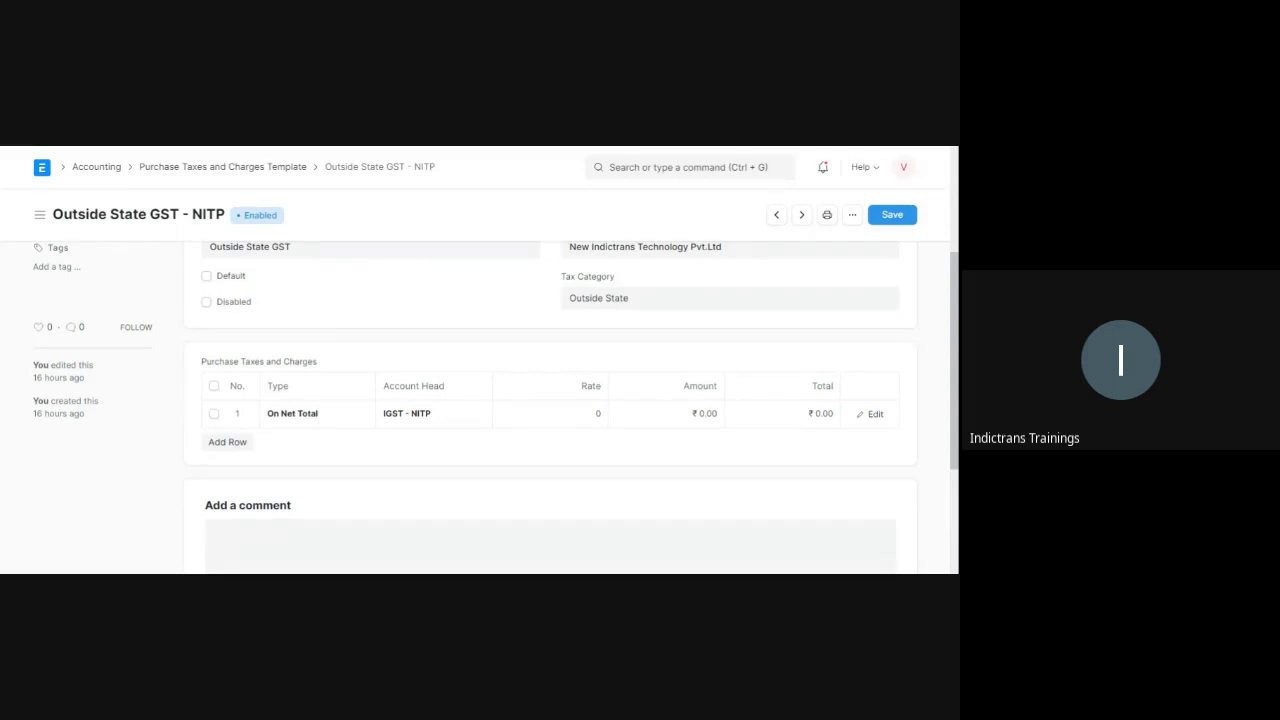
# Step: Search for price list, open the Price List records, and view the Consumable price list
pyautogui.hotkey('ctrl', 'g')
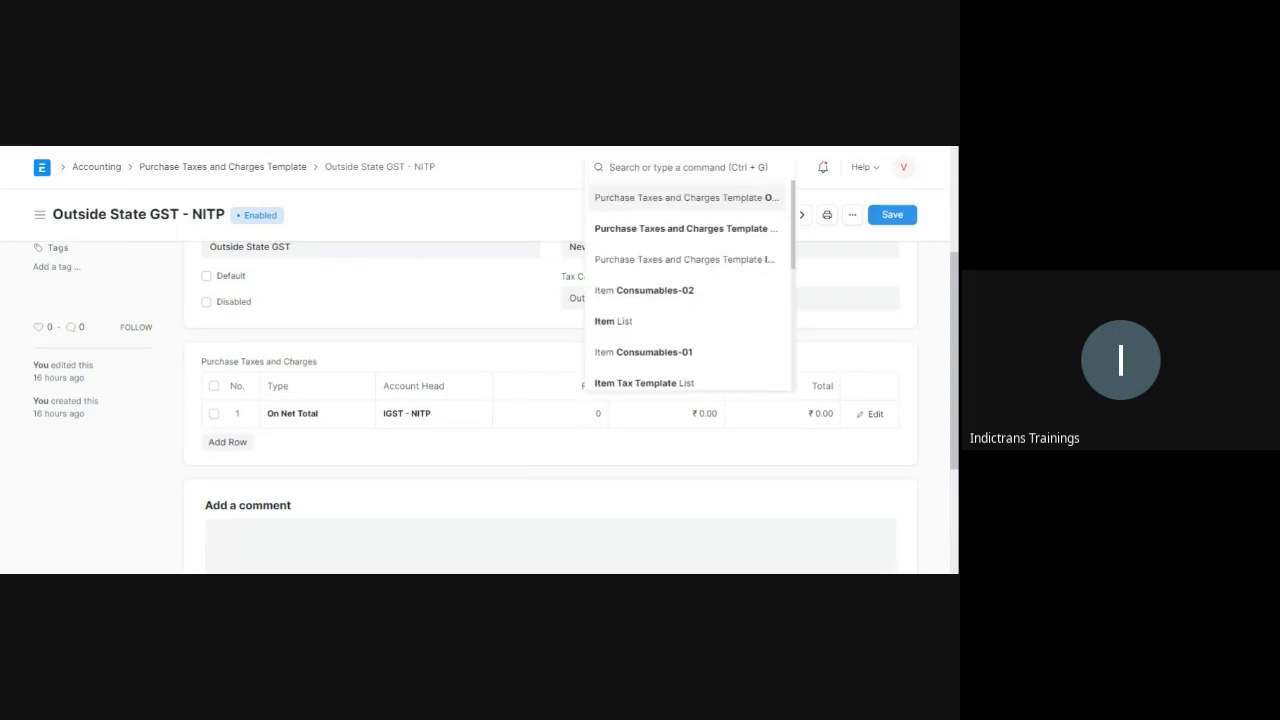
pyautogui.write('price list')
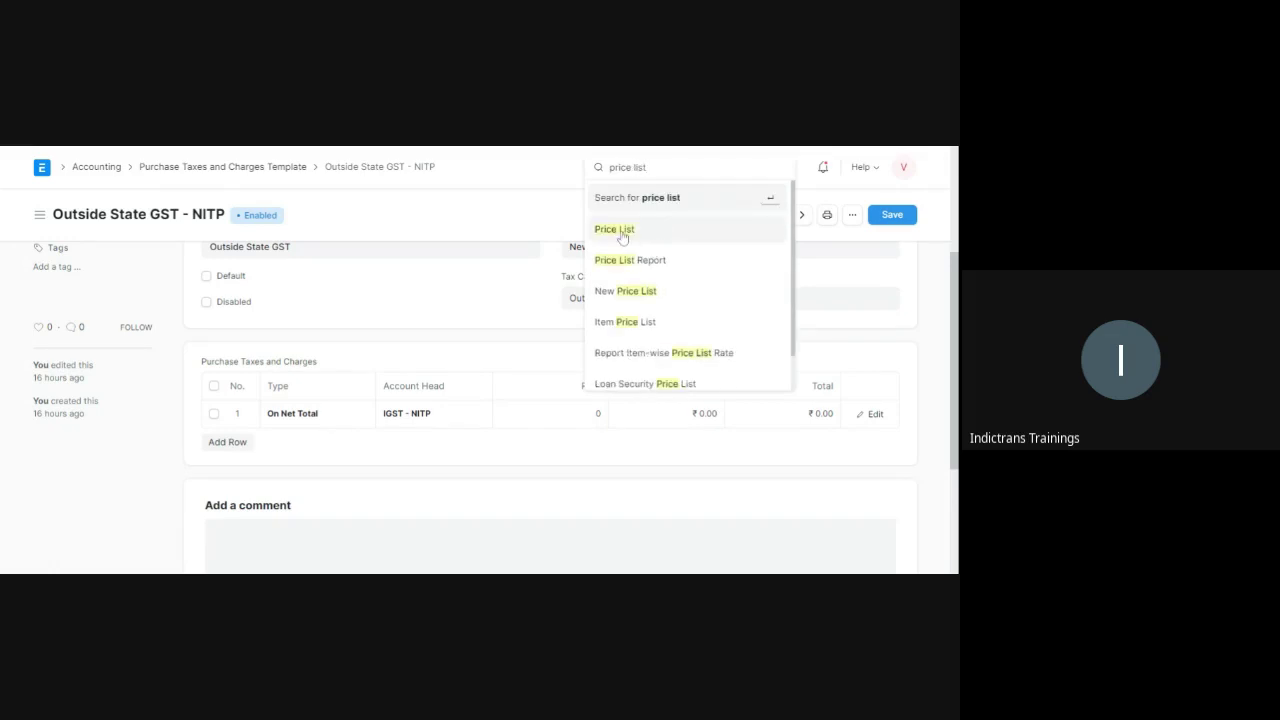
pyautogui.click(622, 232)
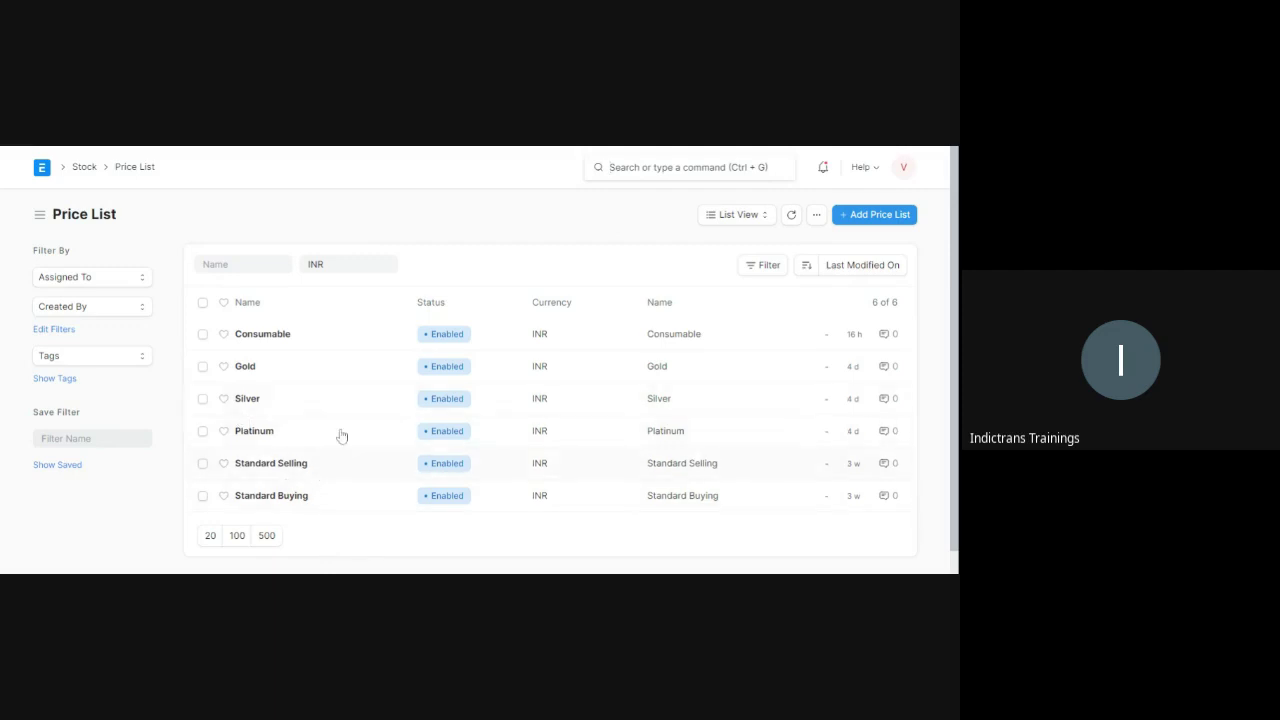
pyautogui.click(262, 334)
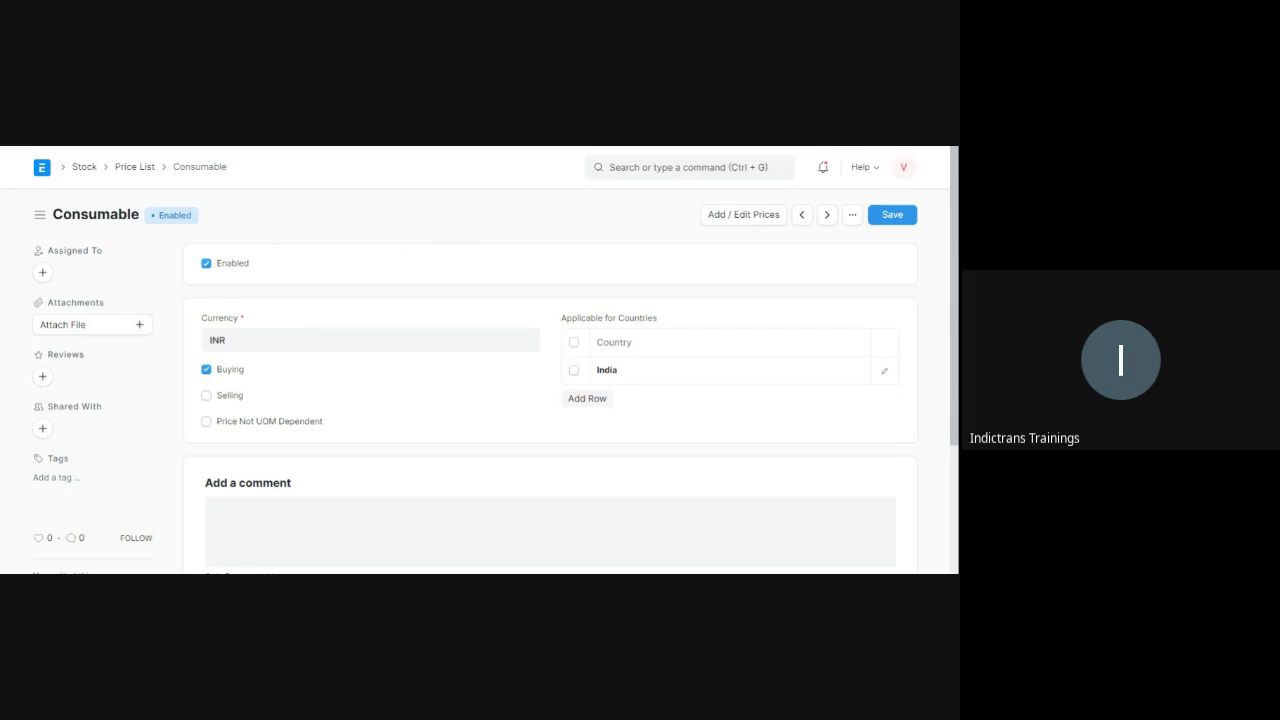
# Step: Search for item price and open the Item Price list
pyautogui.hotkey('ctrl', 'g')
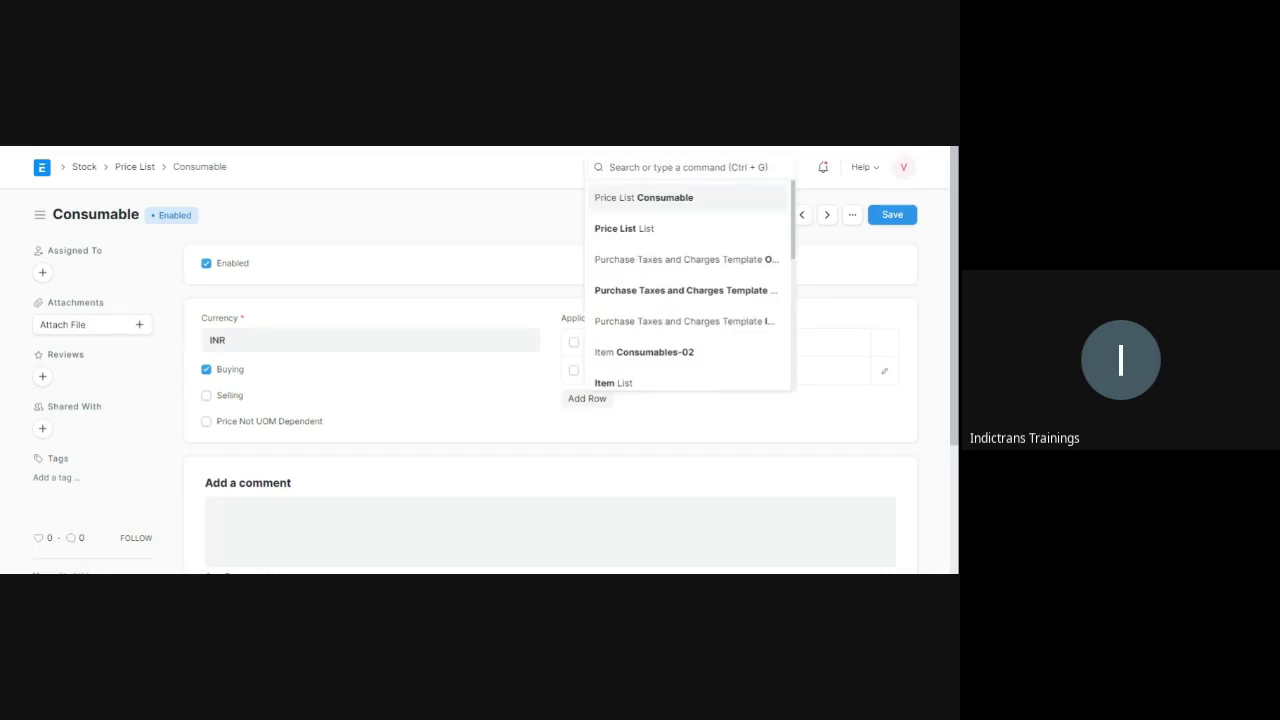
pyautogui.write('item price')
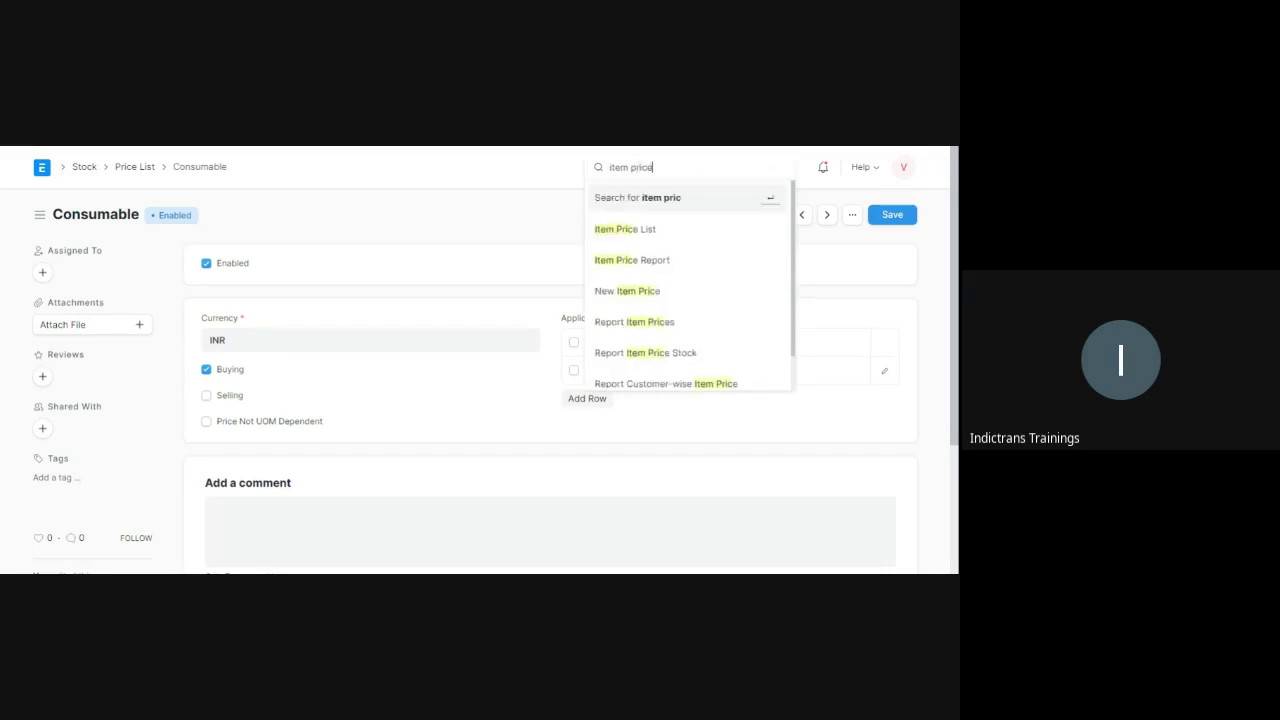
pyautogui.click(614, 229)
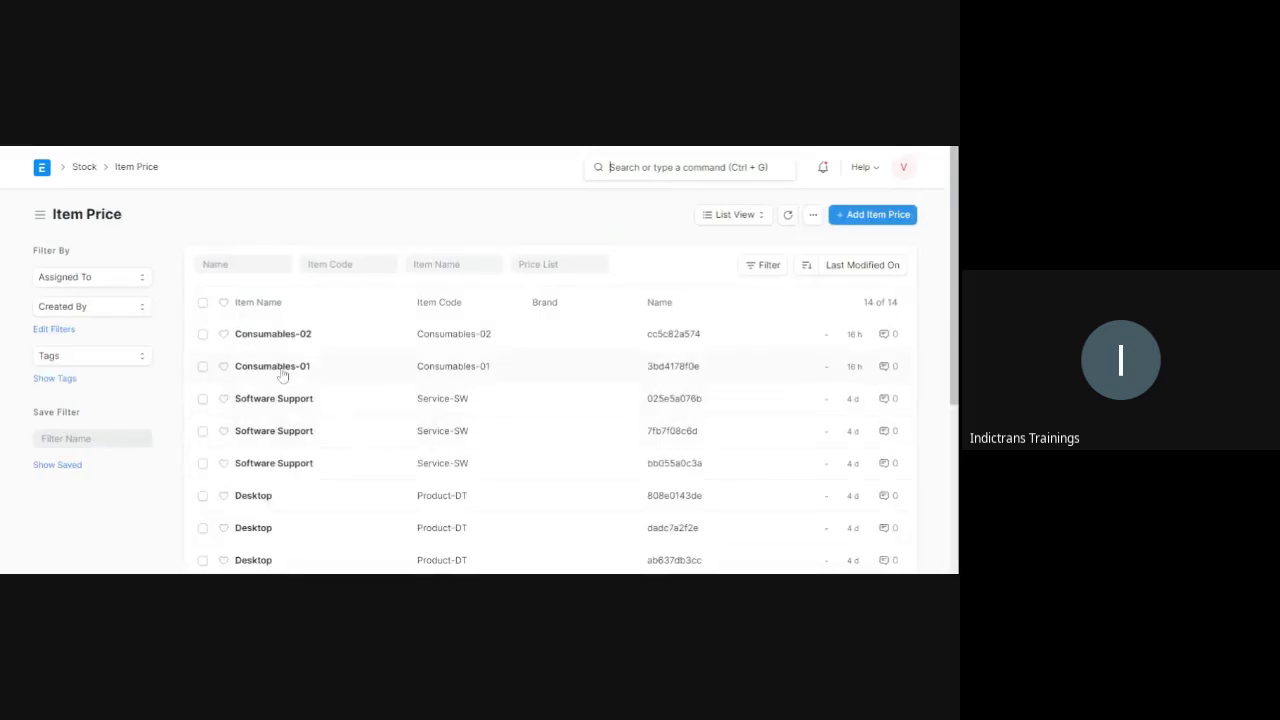
# Step: Check the price list, rate and validity in the Consumables-01 item price, and the rate and validity in the Consumables-02 item price
pyautogui.click(283, 367)
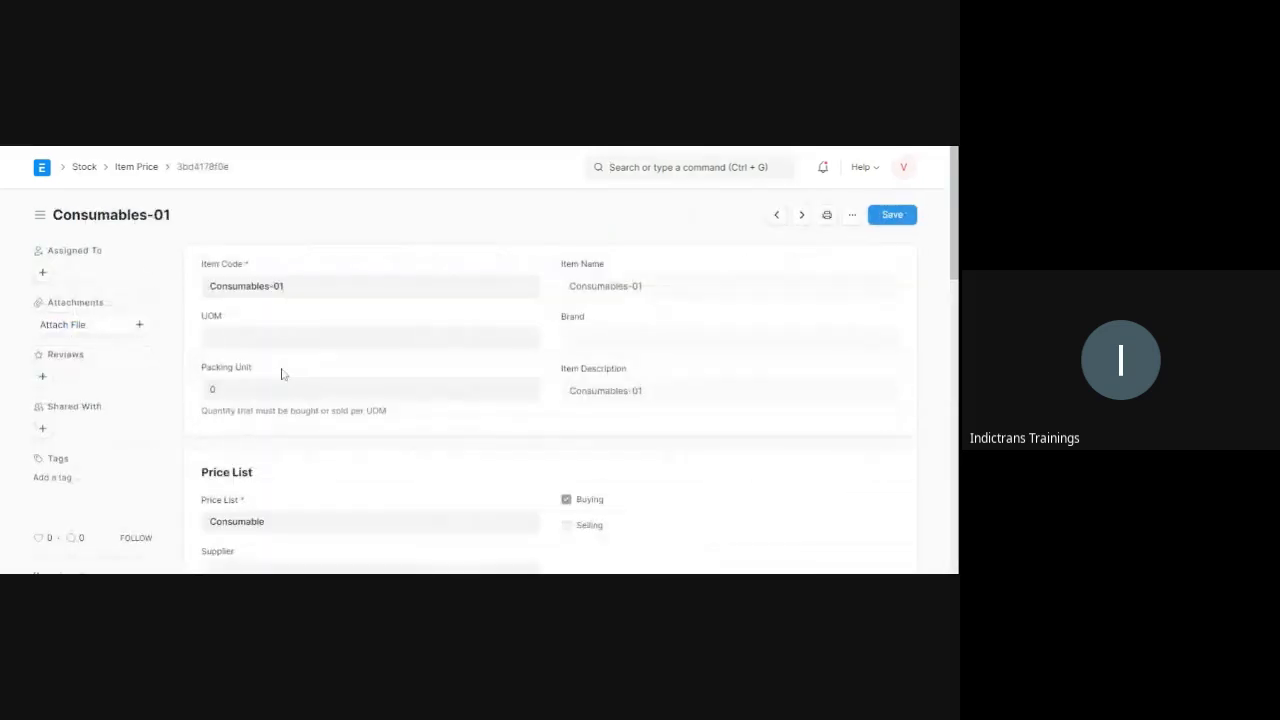
pyautogui.scroll(-2, 282, 373)
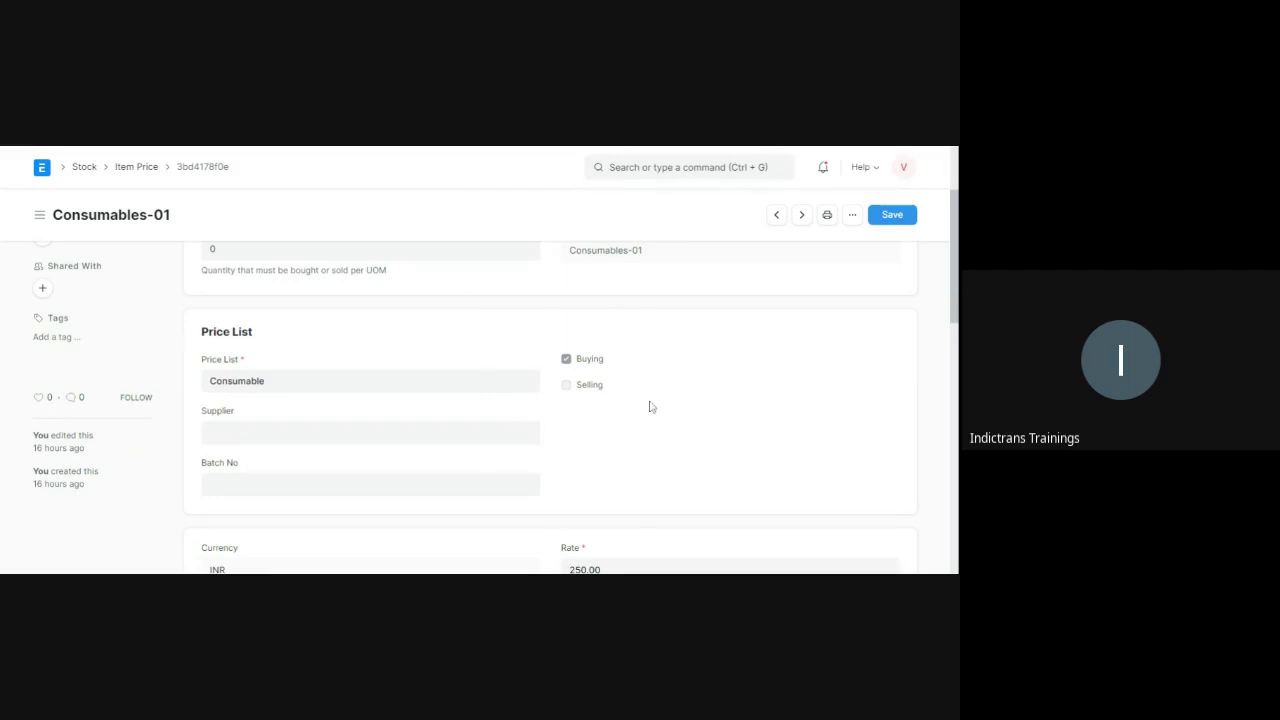
pyautogui.scroll(-2, 659, 426)
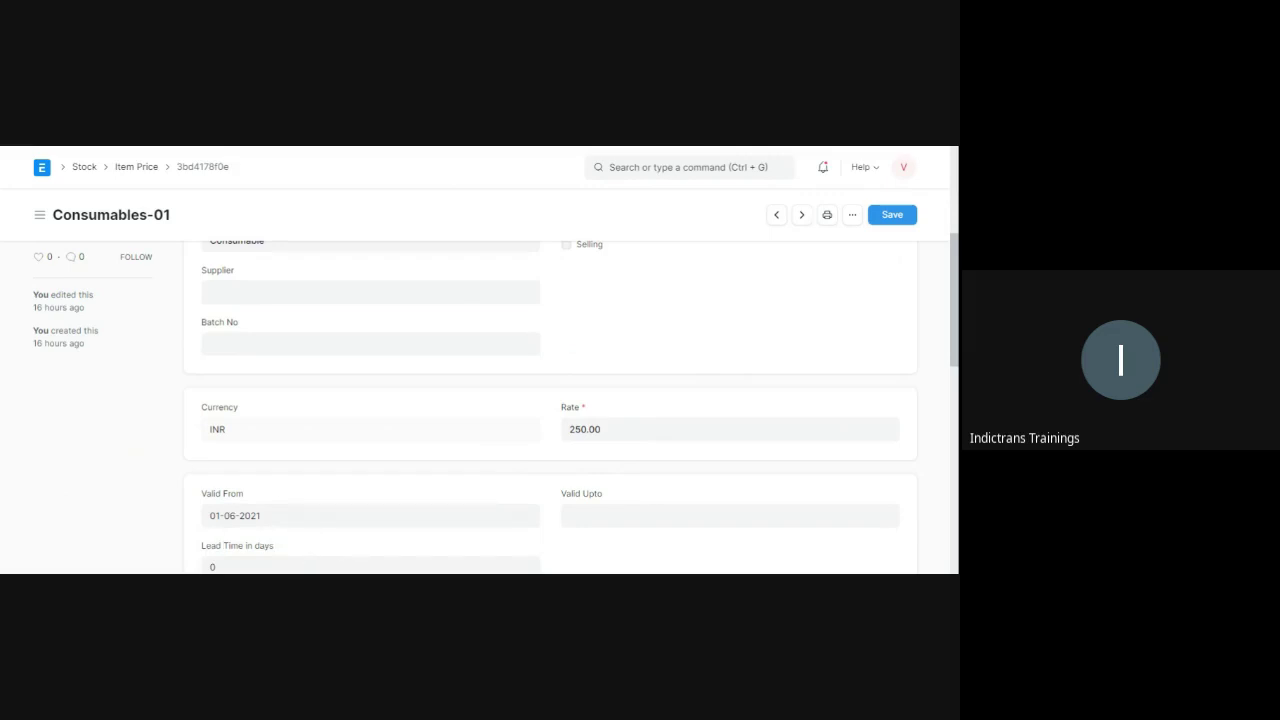
pyautogui.scroll(3, 243, 494)
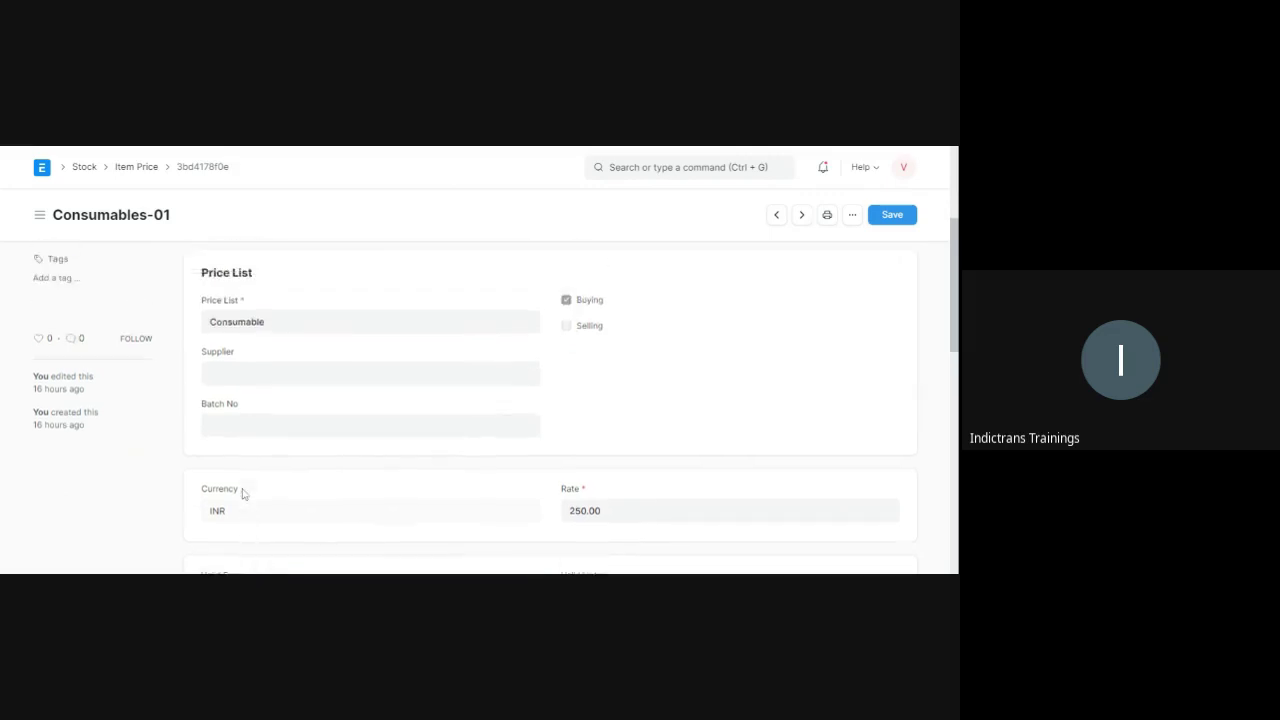
pyautogui.scroll(1, 550, 410)
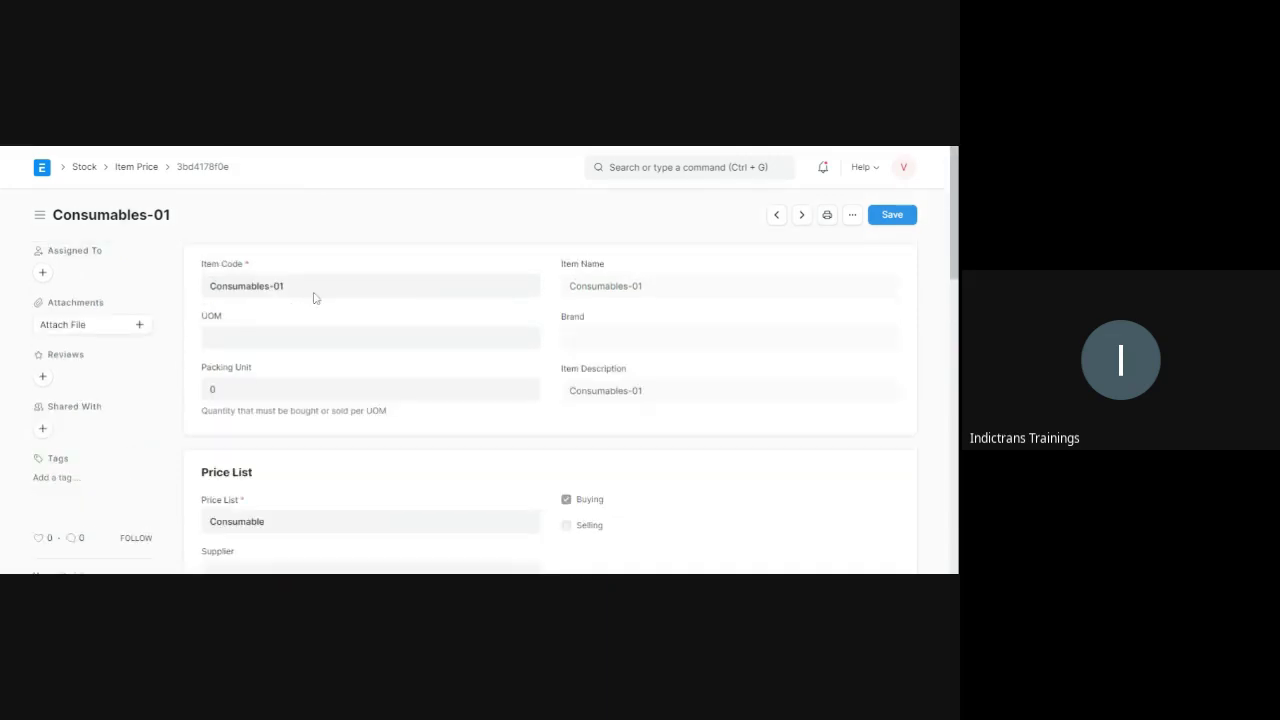
pyautogui.click(137, 167)
pyautogui.scroll(-4, 494, 427)
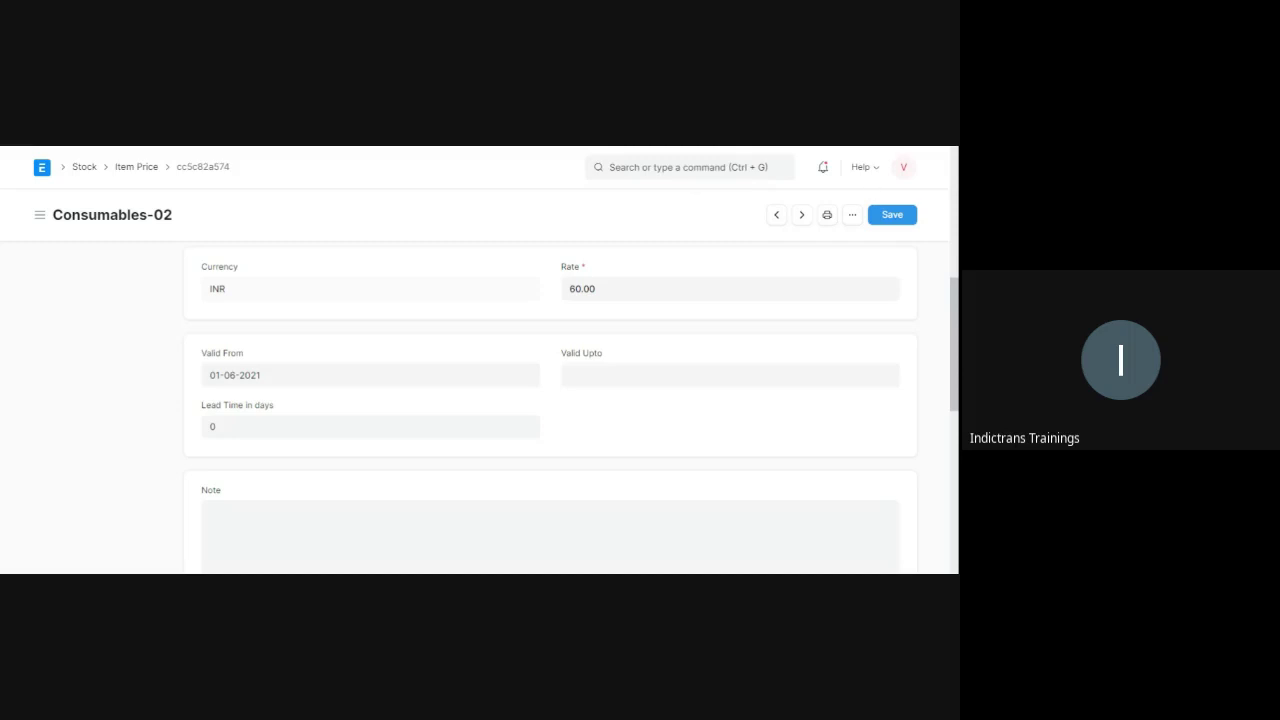
# Step: Search for material requests, open their list, and start a new Material Request with the purpose Purchase
pyautogui.hotkey('ctrl', 'g')
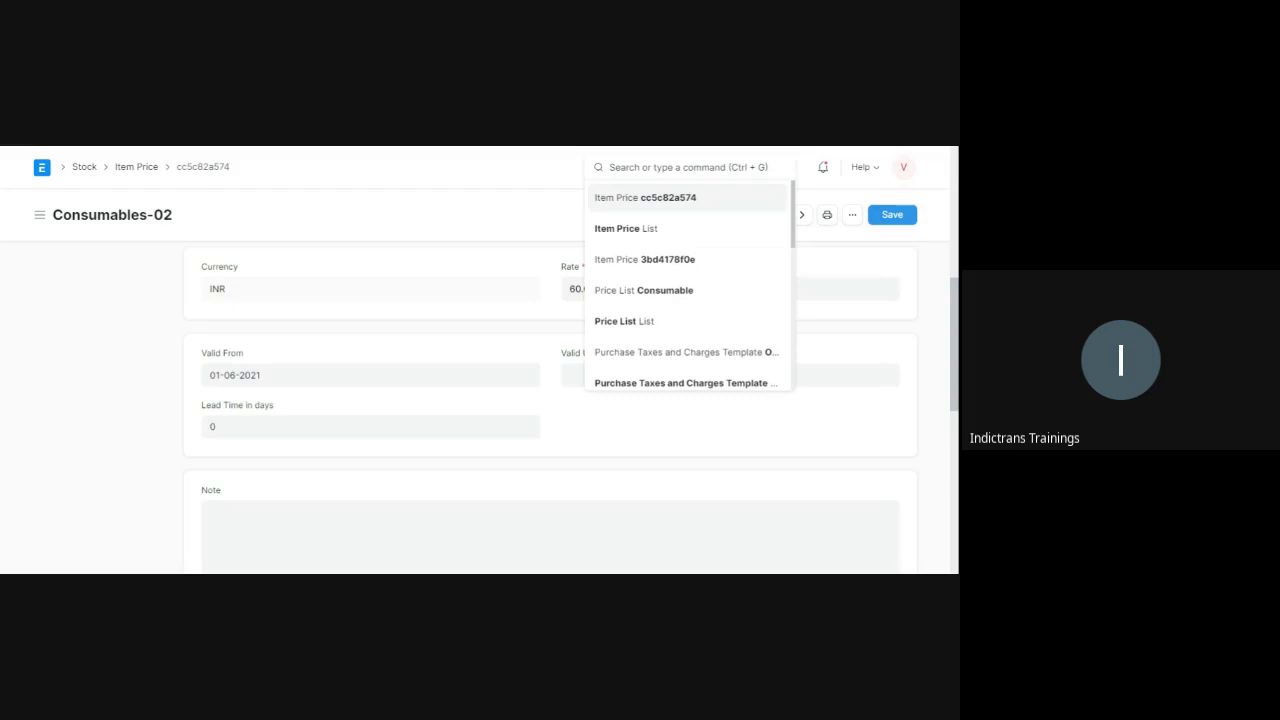
pyautogui.write('material req')
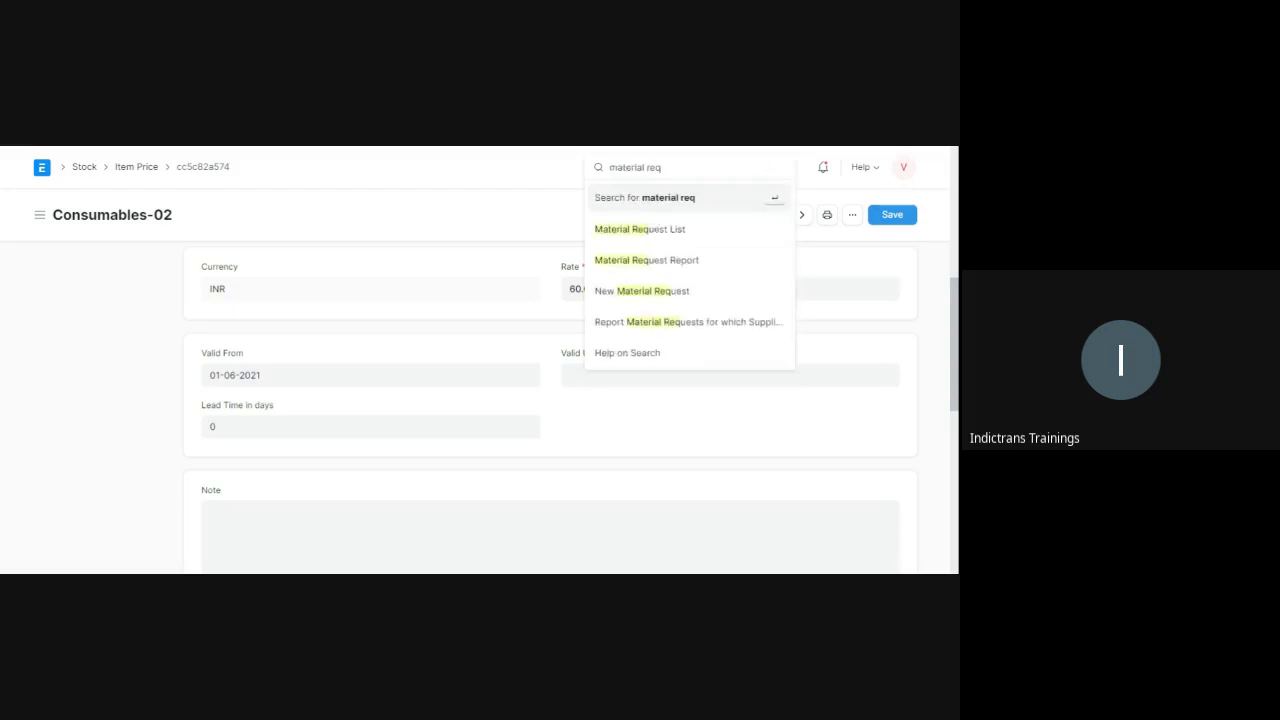
pyautogui.click(658, 240)
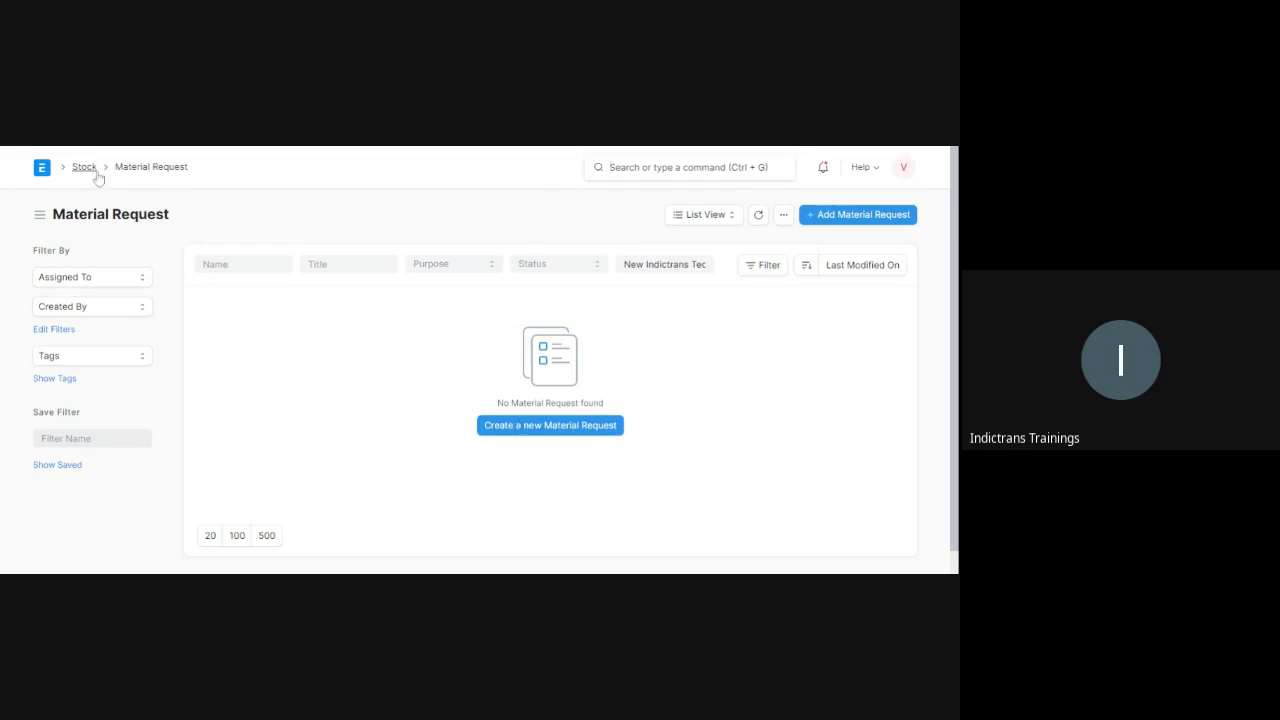
pyautogui.click(584, 436)
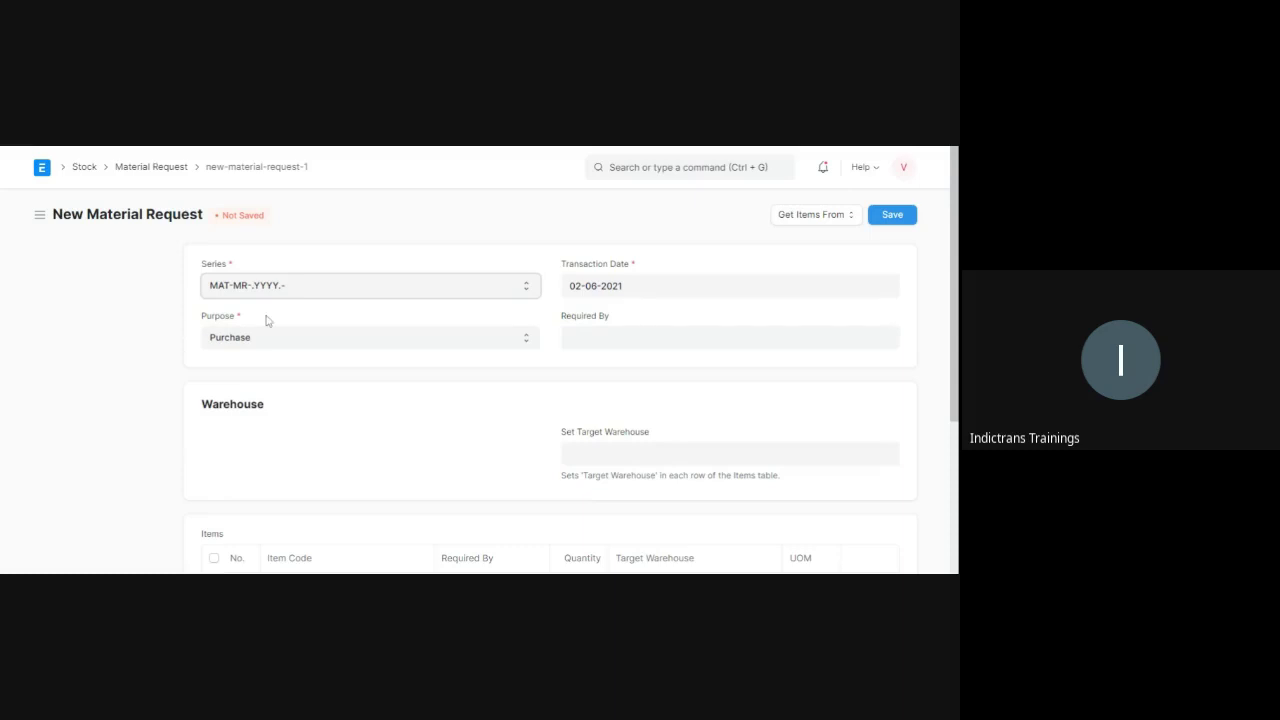
pyautogui.click(299, 341)
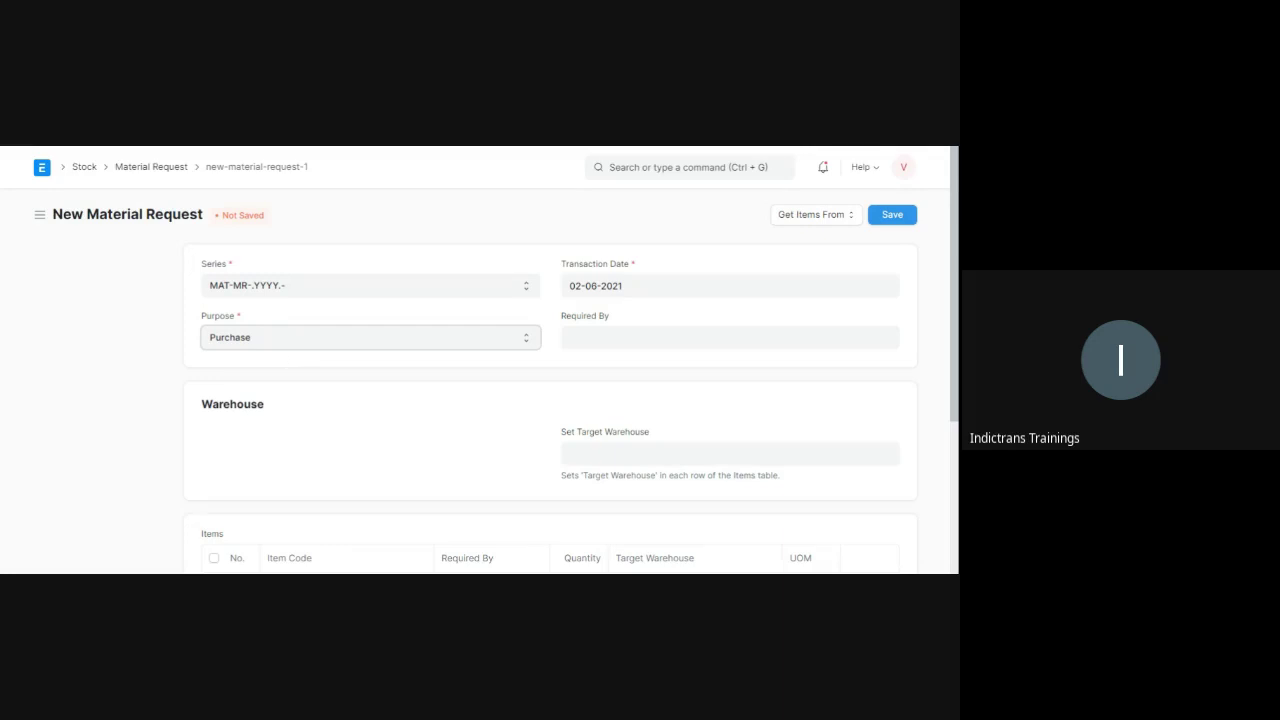
# Step: Enter item Consumables-01 in the first row of the Items table with the required-by date 02-06-2021
pyautogui.scroll(-2, 791, 389)
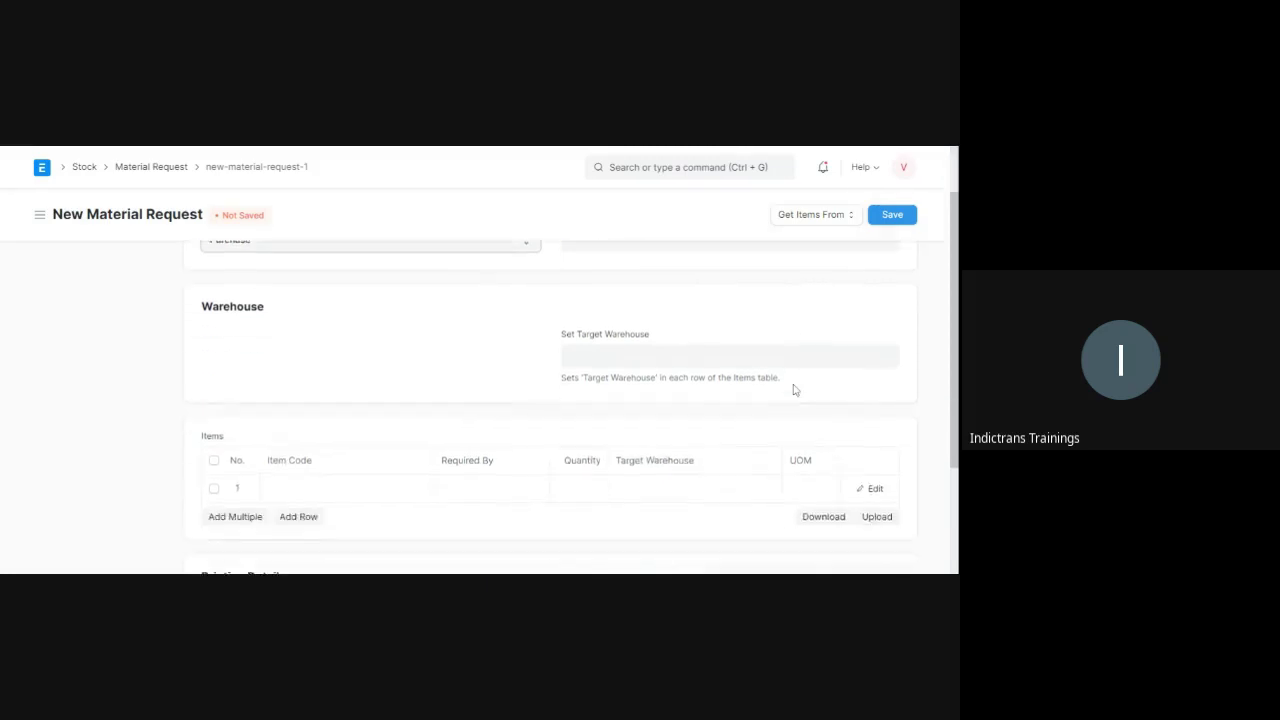
pyautogui.scroll(-1, 270, 350)
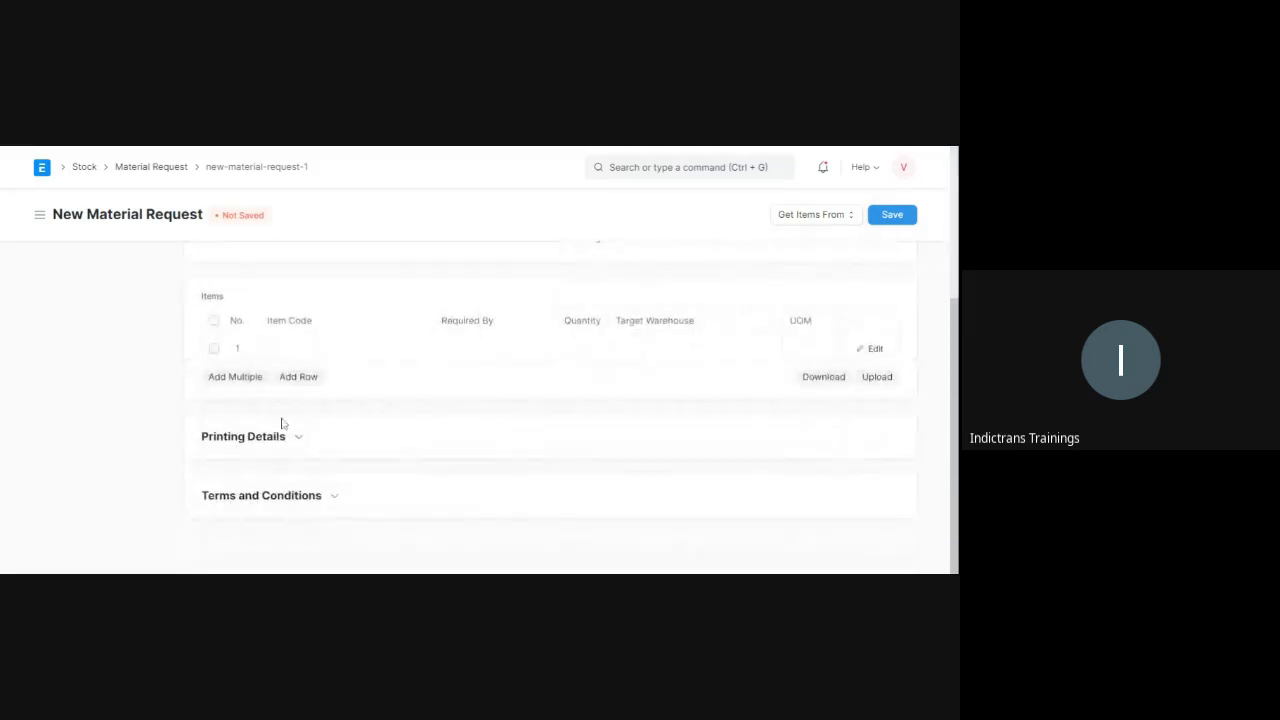
pyautogui.click(313, 350)
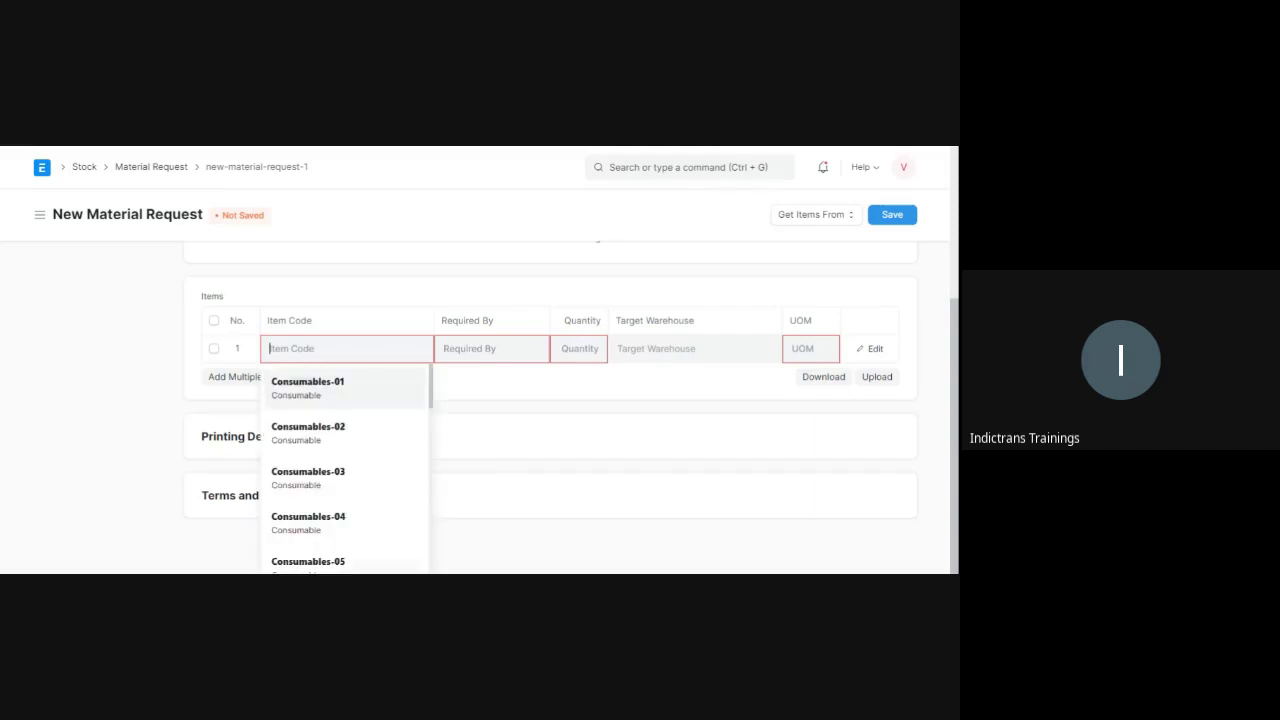
pyautogui.write('consu')
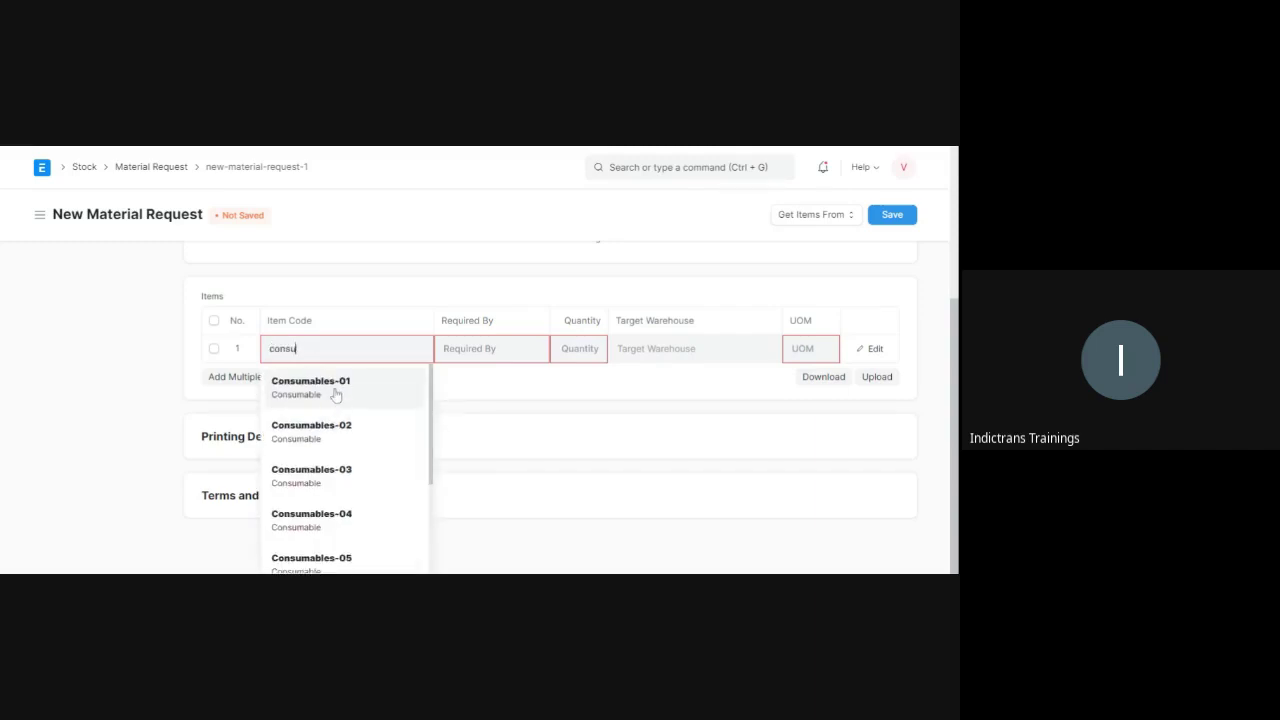
pyautogui.click(333, 395)
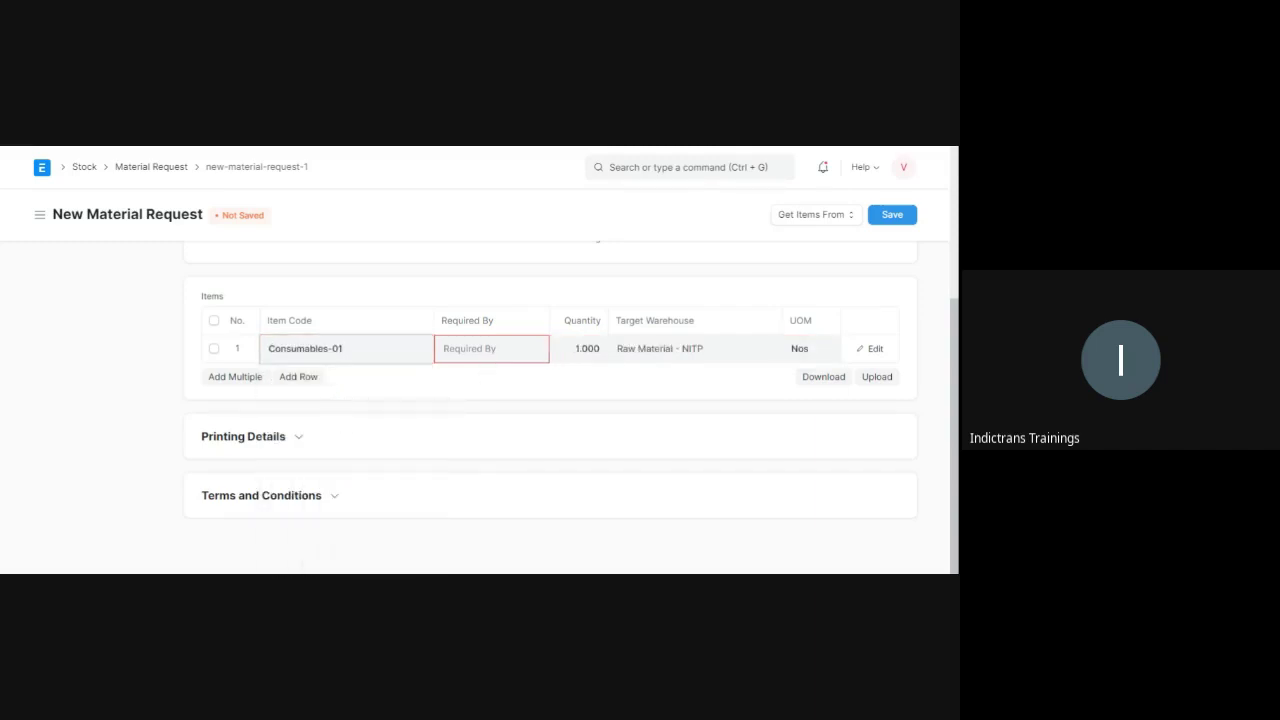
pyautogui.press('Tab')
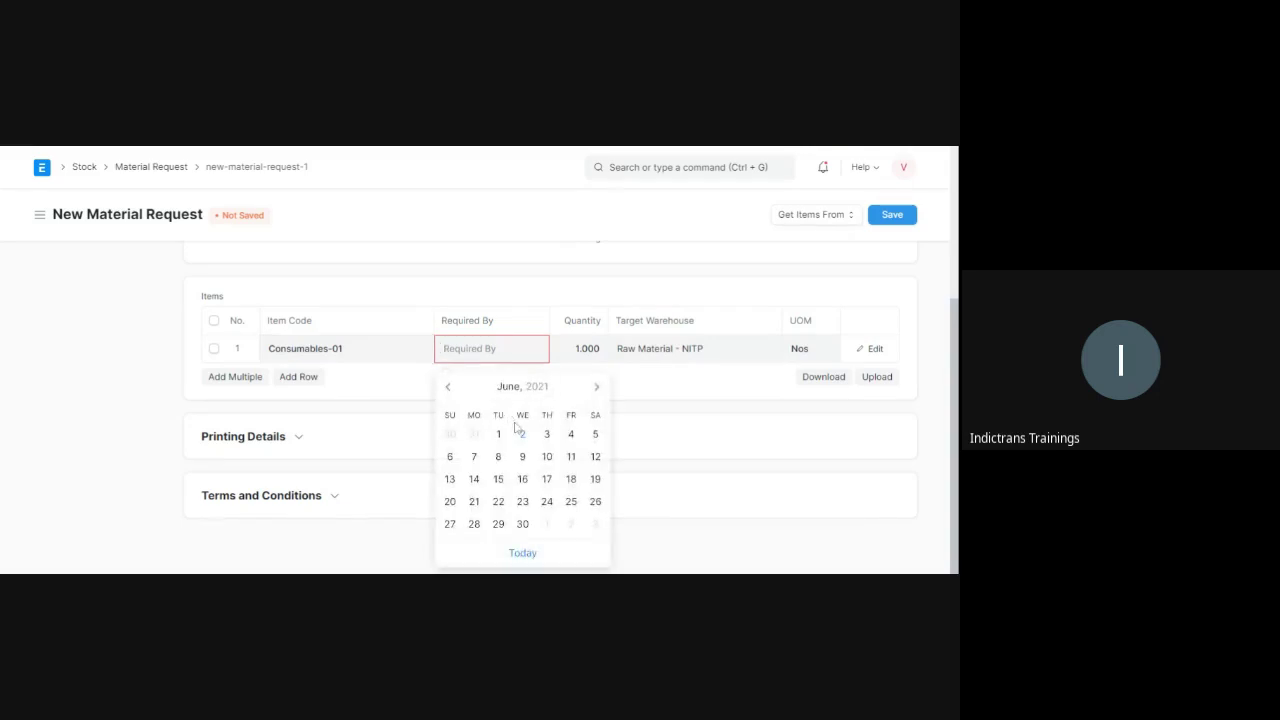
pyautogui.click(521, 434)
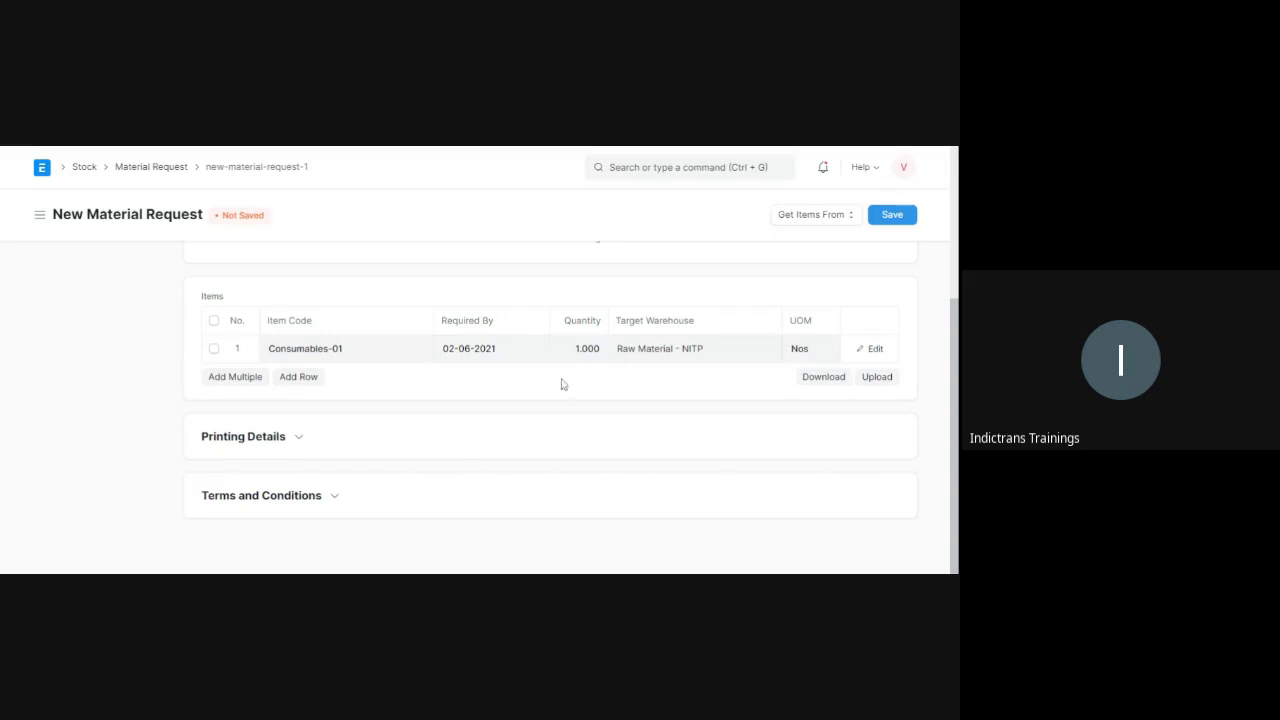
# Step: Set the Consumables-01 quantity to 70 and review the material request's purpose and item row
pyautogui.click(580, 348)
pyautogui.write('70')
pyautogui.scroll(3, 500, 330)
pyautogui.scroll(1, 205, 352)
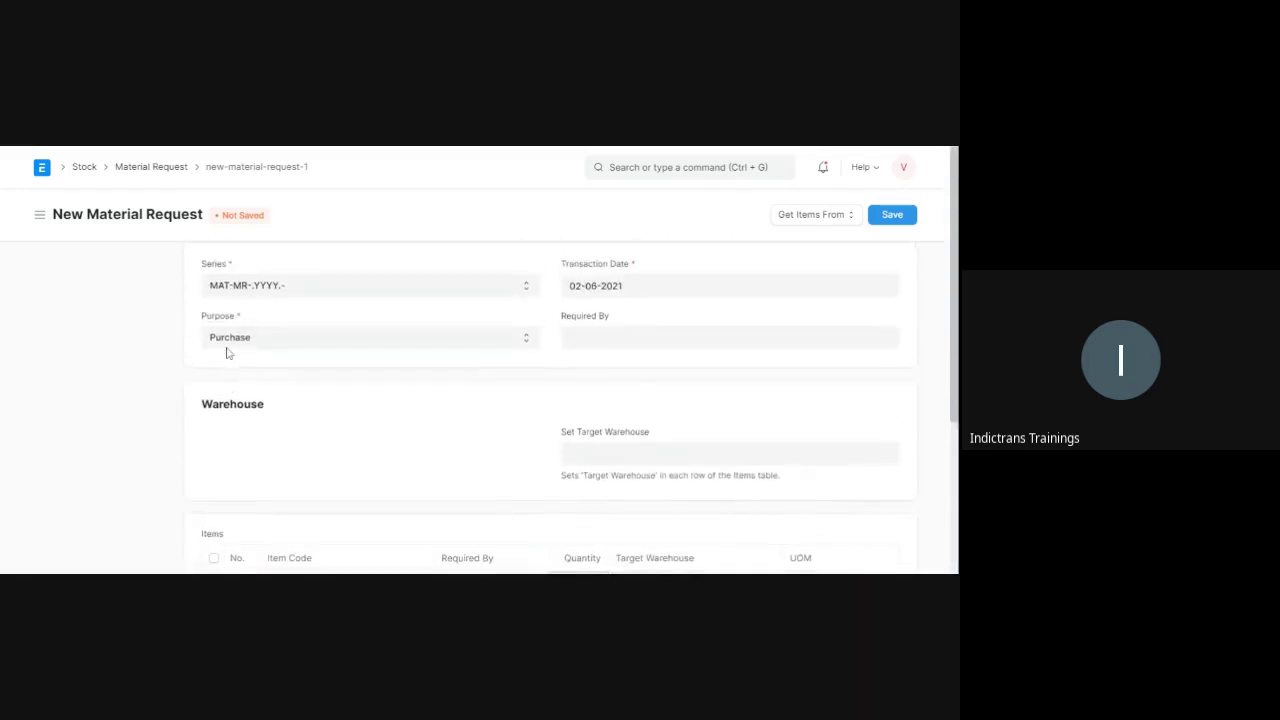
pyautogui.scroll(-2, 171, 357)
pyautogui.scroll(-2, 171, 358)
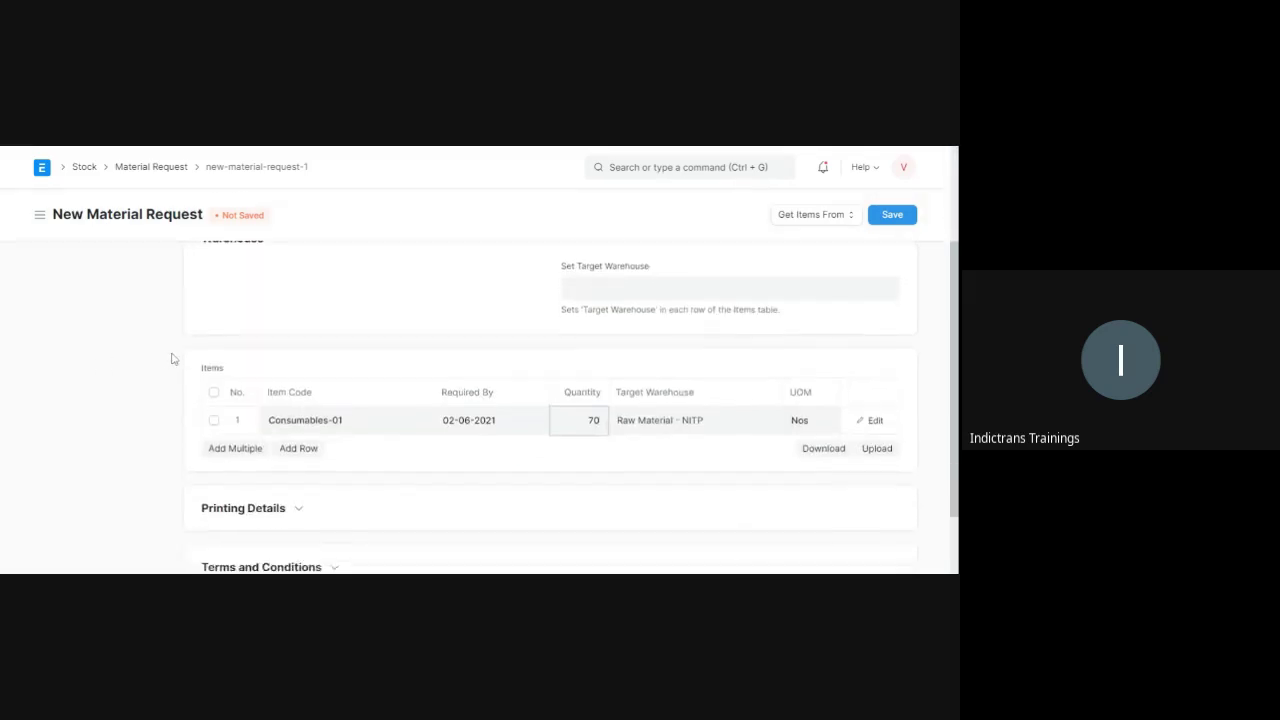
# Step: Check the Consumables-01 row's target warehouse and the printing details, and save the new material request
pyautogui.press('Tab')
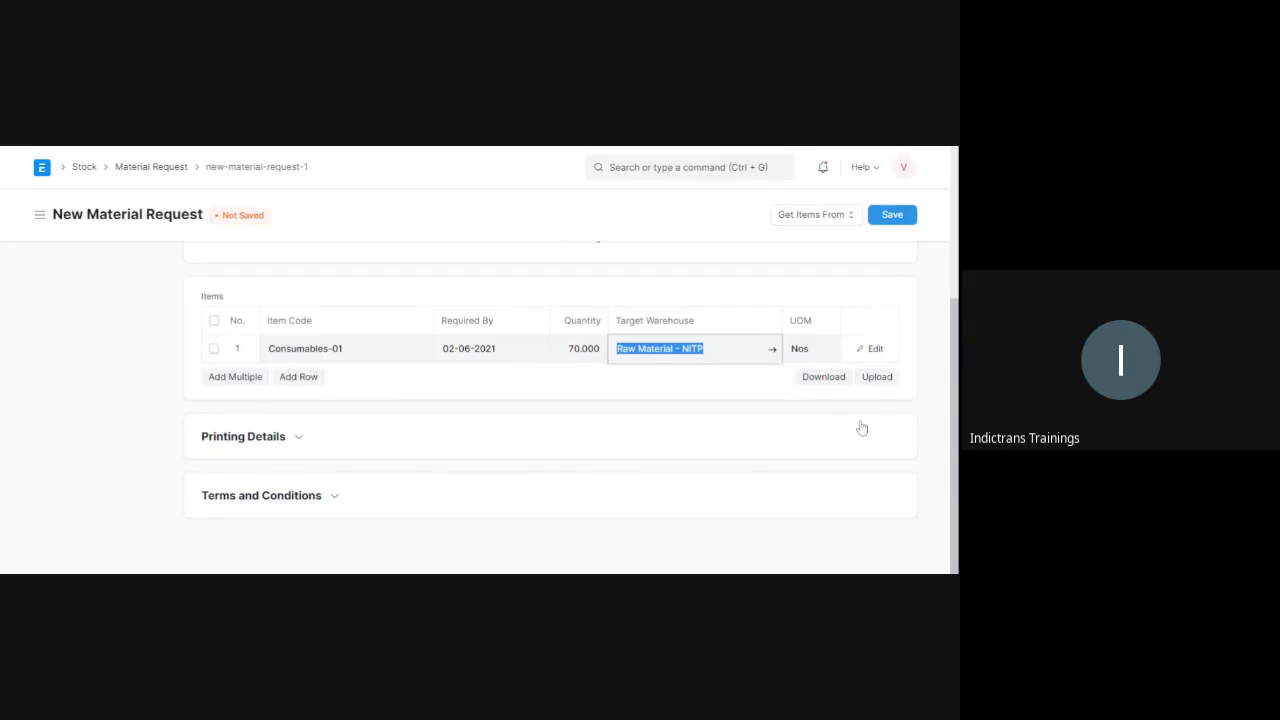
pyautogui.click(638, 387)
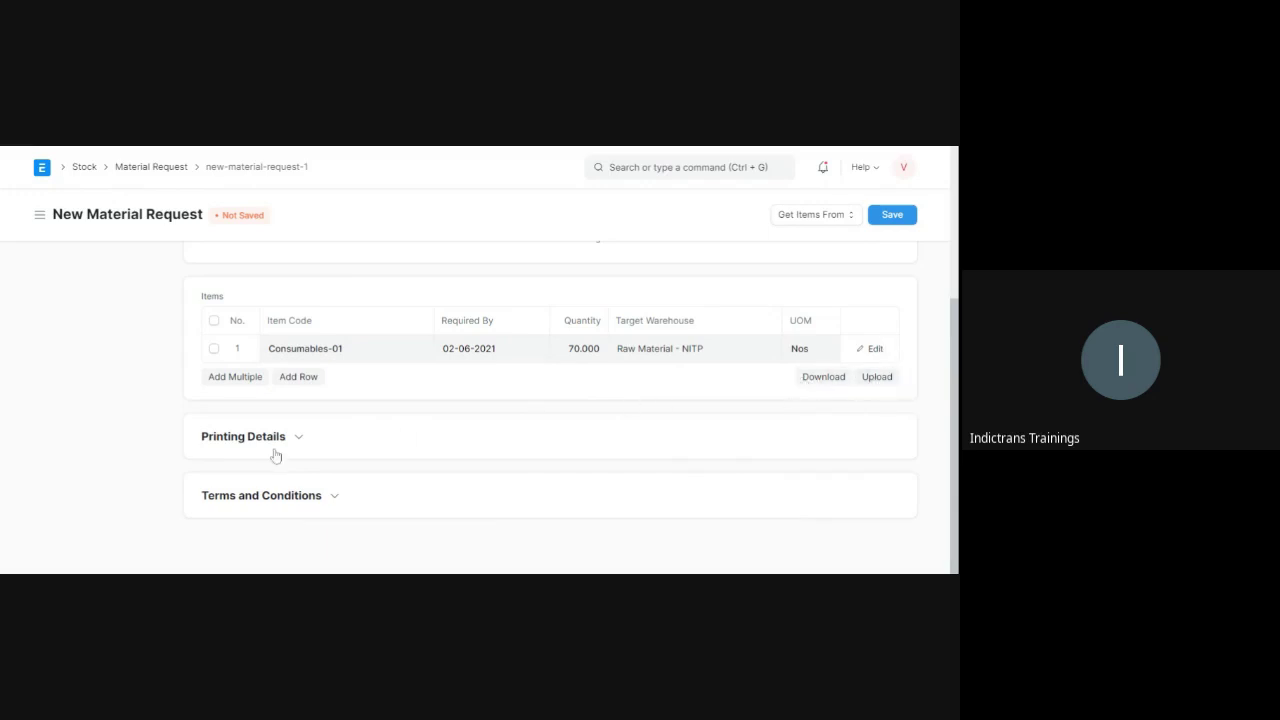
pyautogui.scroll(3, 284, 447)
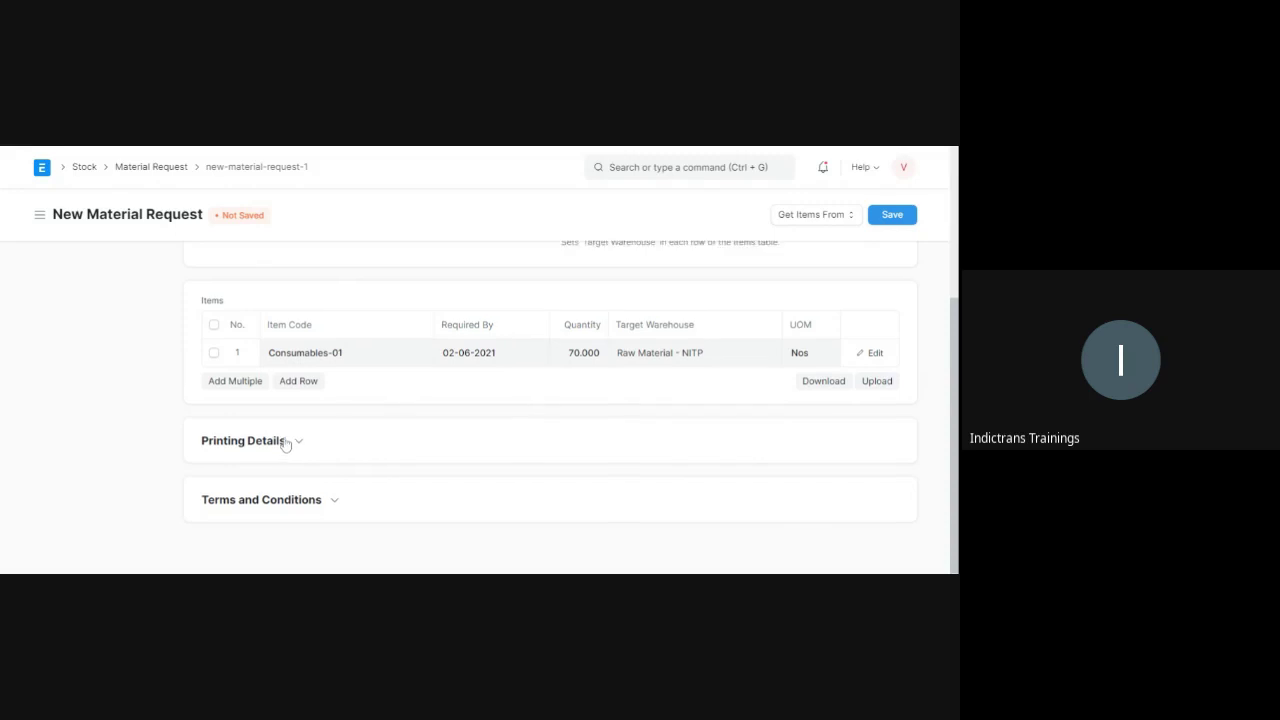
pyautogui.scroll(1, 284, 443)
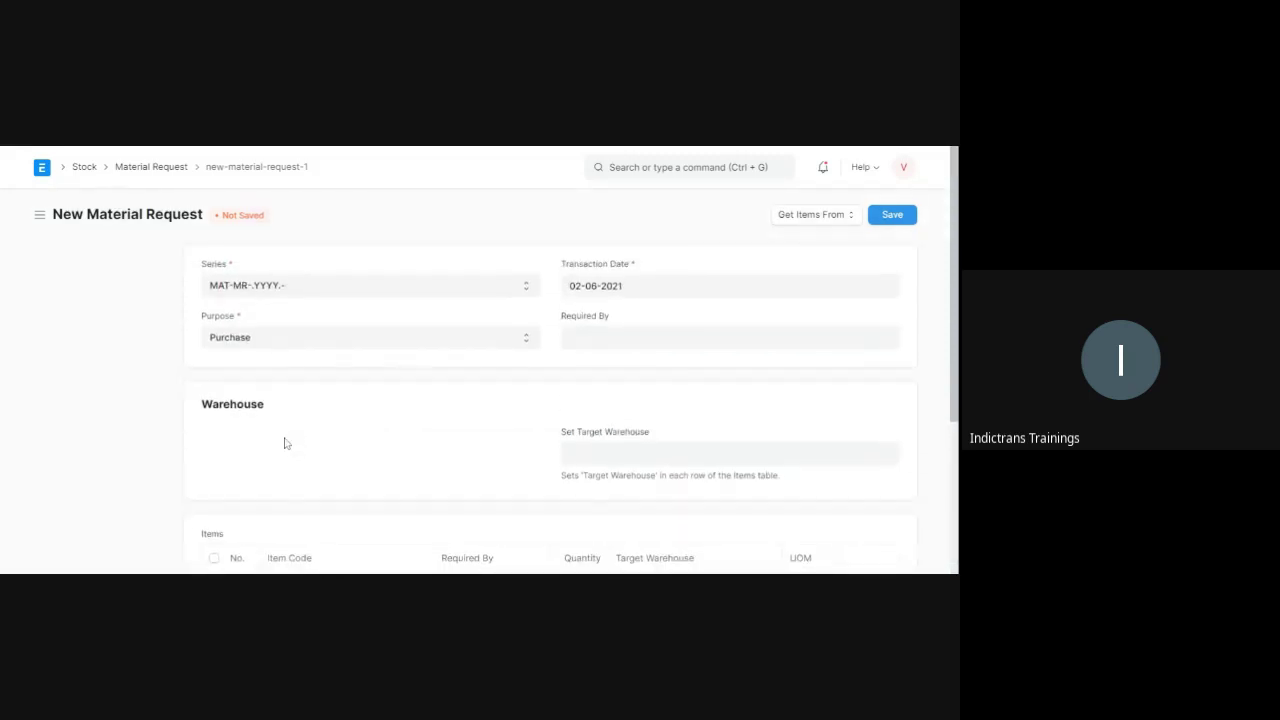
pyautogui.scroll(-5, 285, 443)
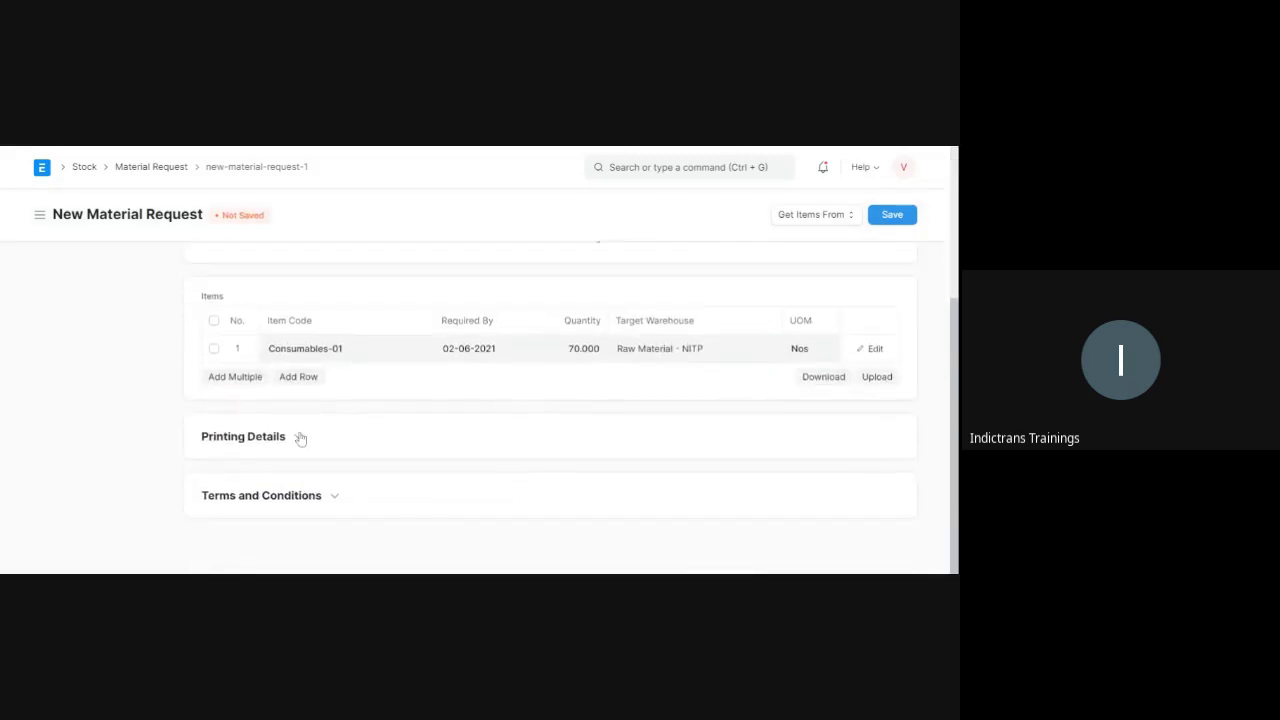
pyautogui.click(222, 439)
pyautogui.scroll(-2, 424, 452)
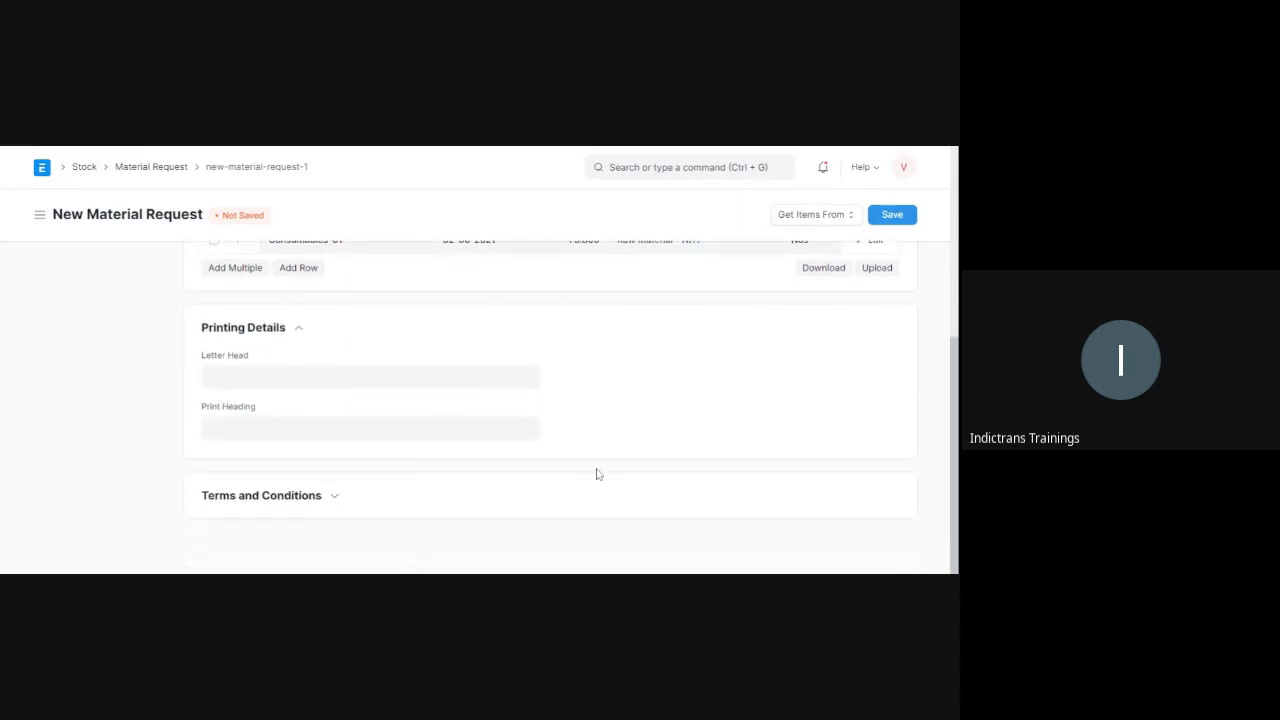
pyautogui.scroll(10, 597, 474)
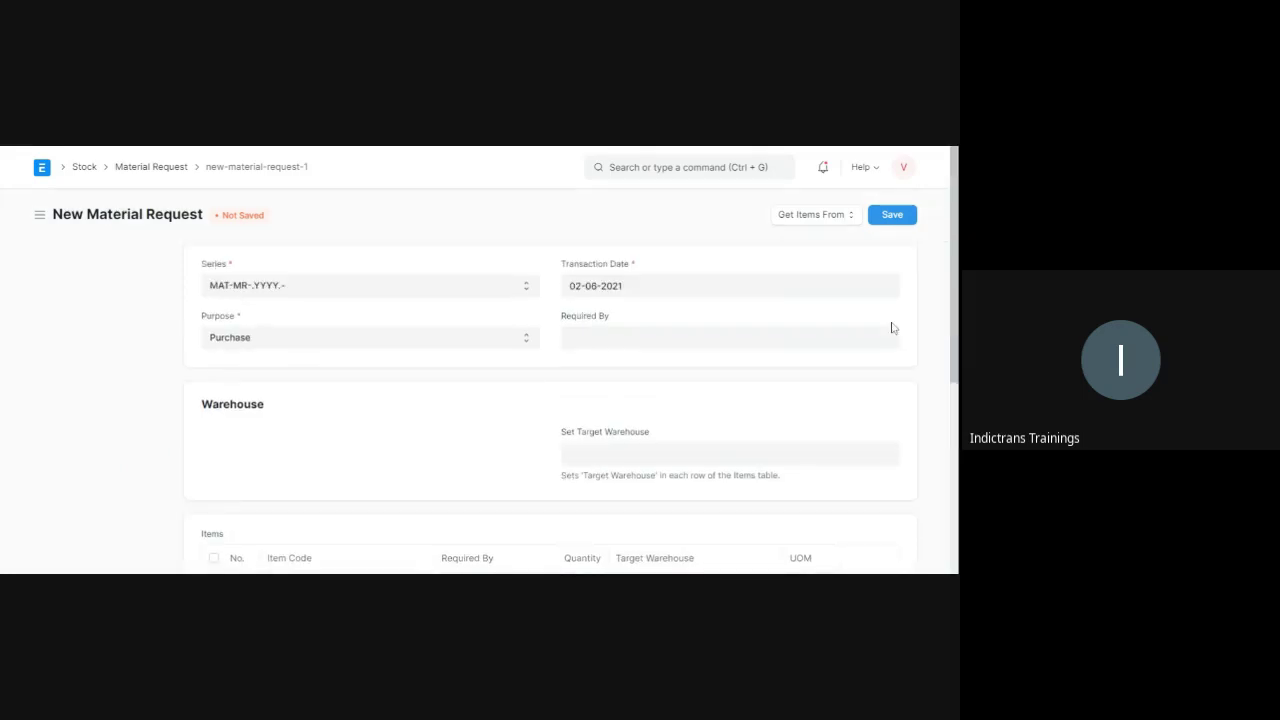
pyautogui.click(892, 214)
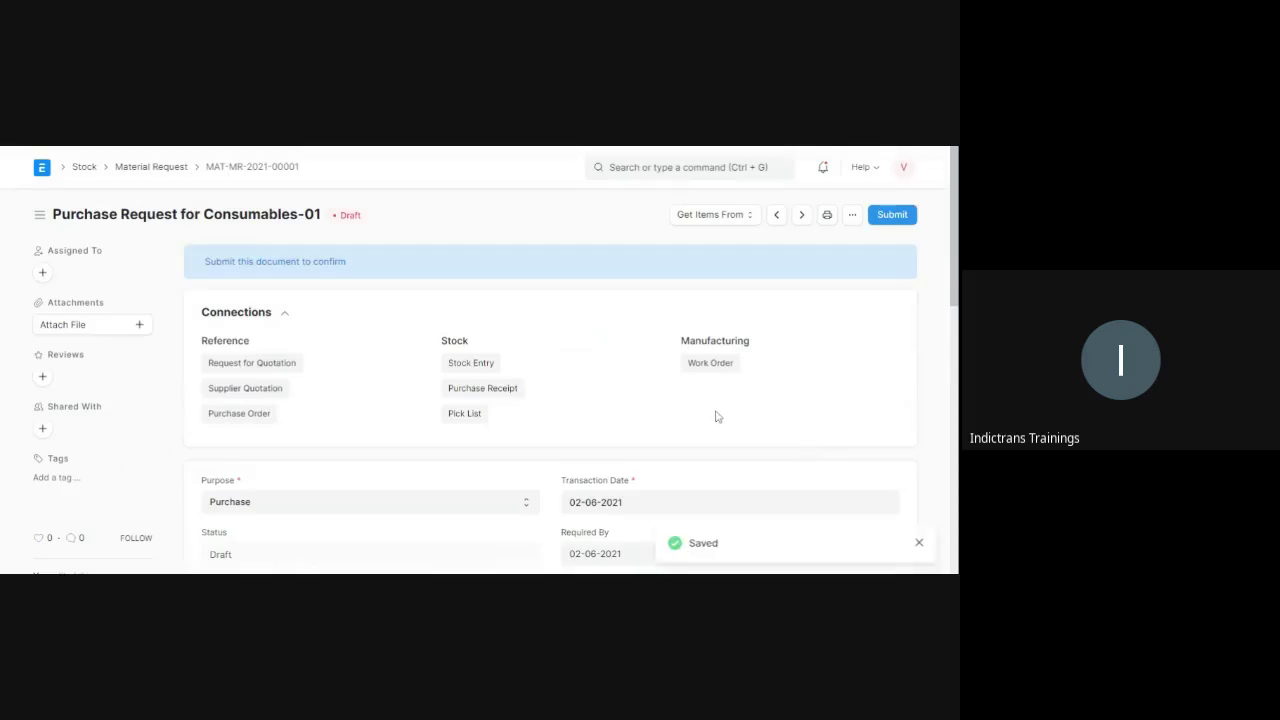
# Step: Check the sources items can be fetched from and the draft's item row, and submit the material request permanently
pyautogui.click(731, 216)
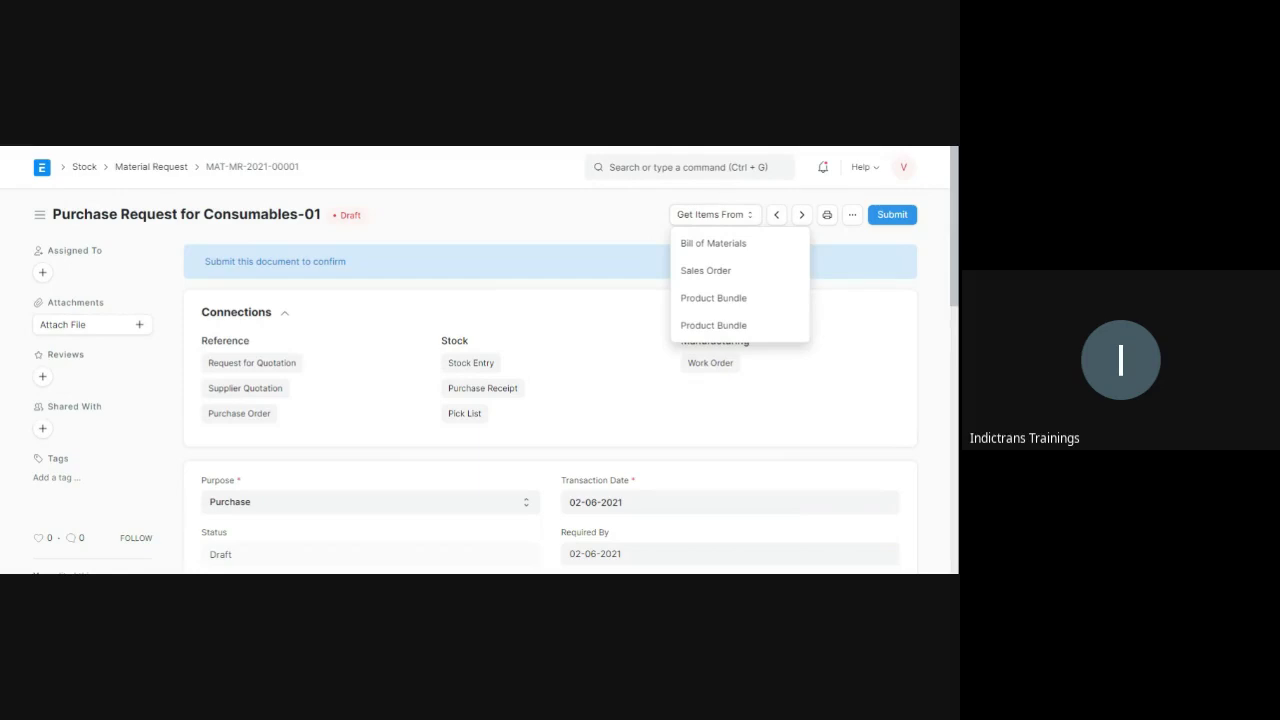
pyautogui.click(574, 228)
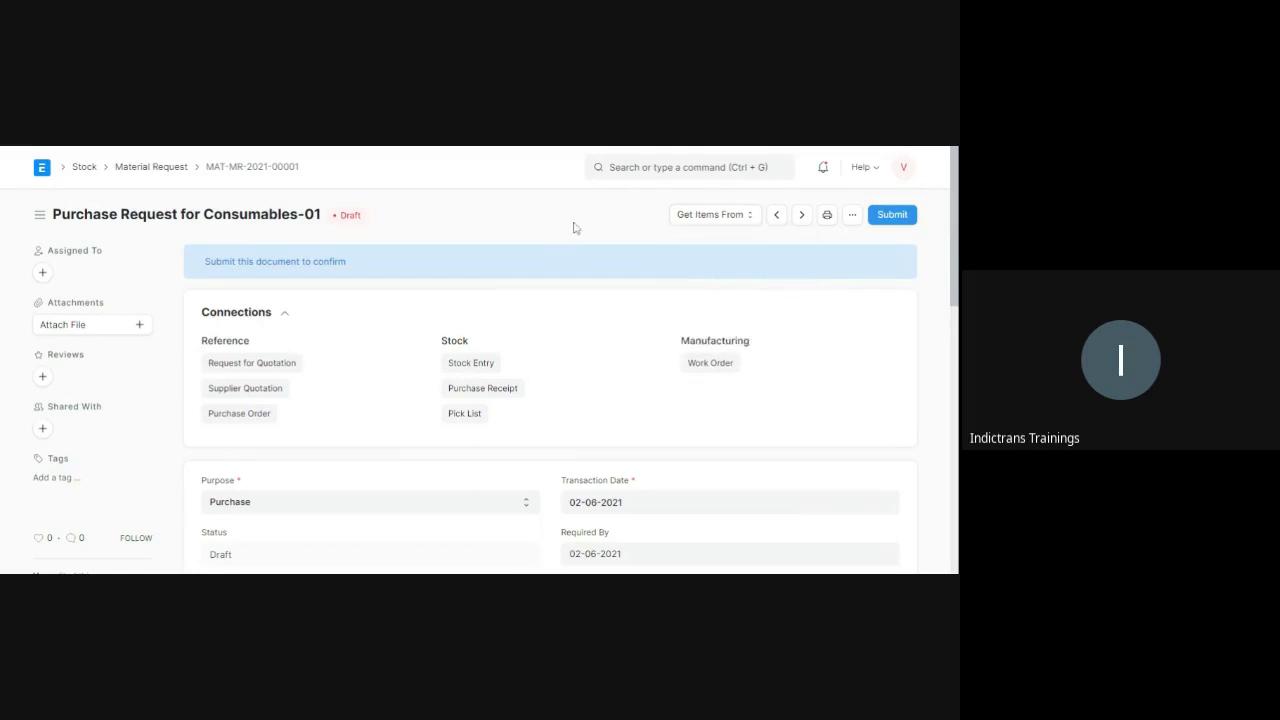
pyautogui.scroll(-5, 560, 310)
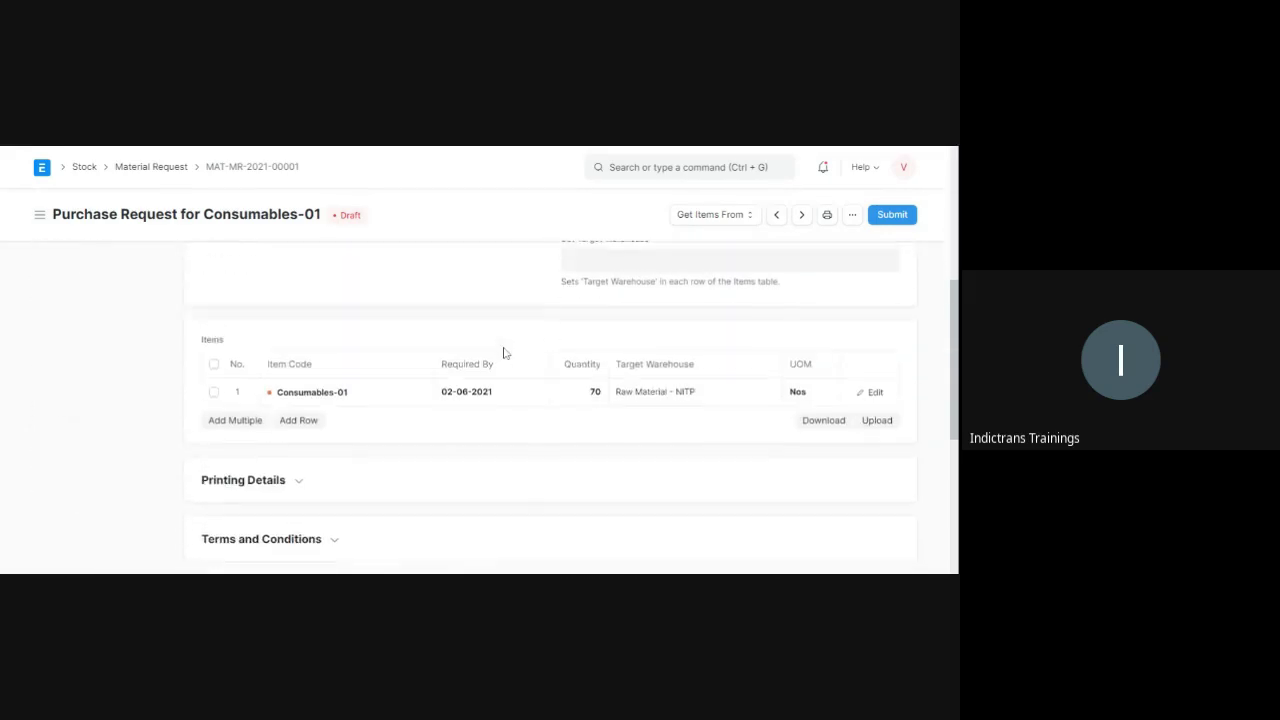
pyautogui.scroll(-3, 504, 352)
pyautogui.scroll(4, 550, 452)
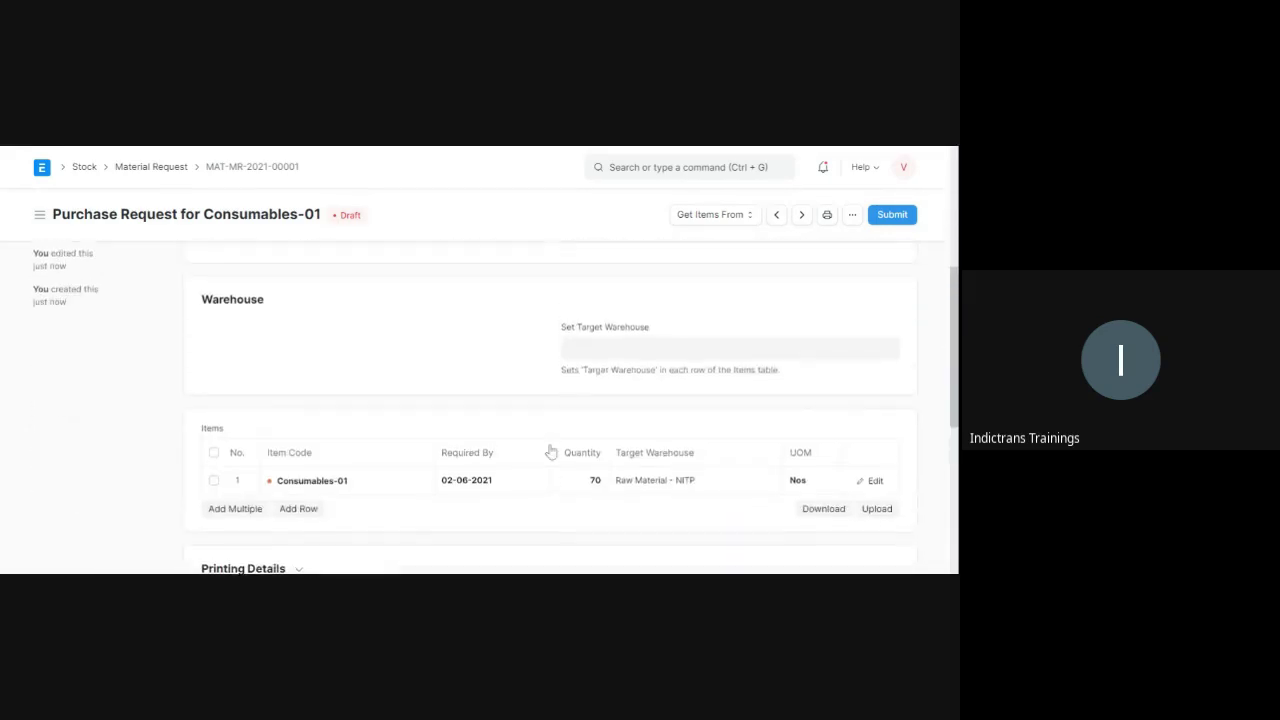
pyautogui.scroll(3, 550, 452)
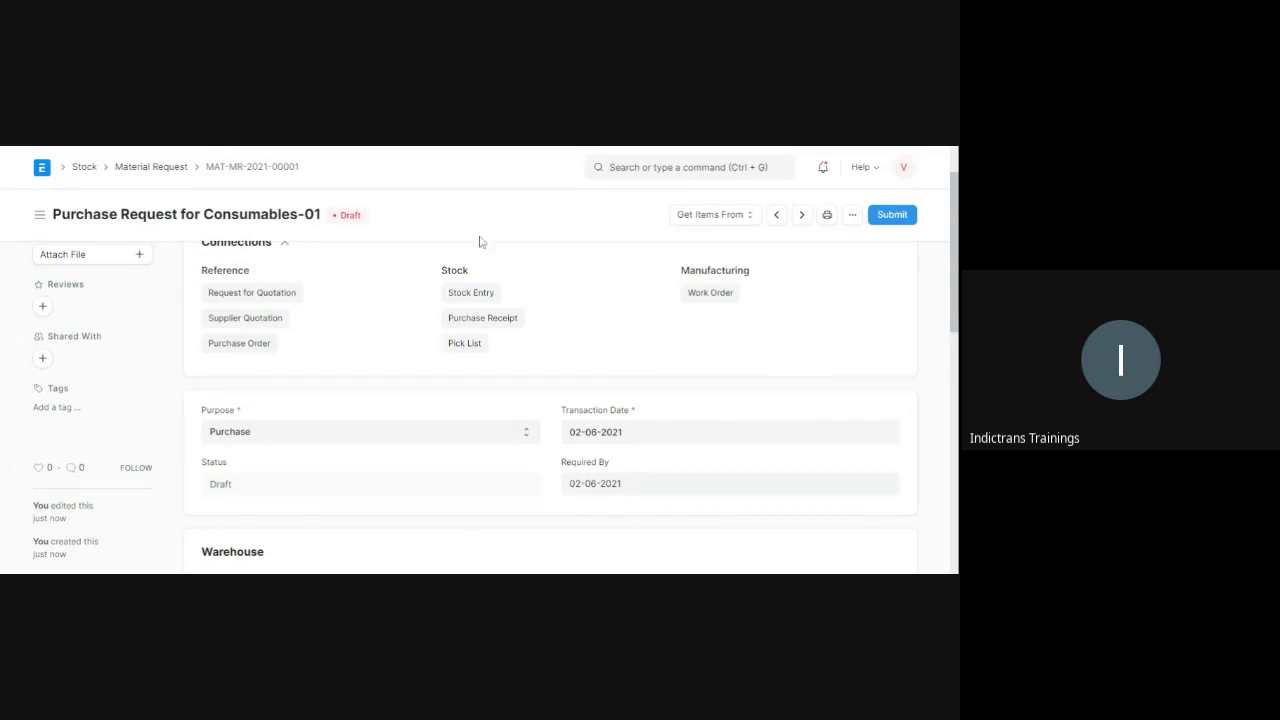
pyautogui.scroll(1, 641, 352)
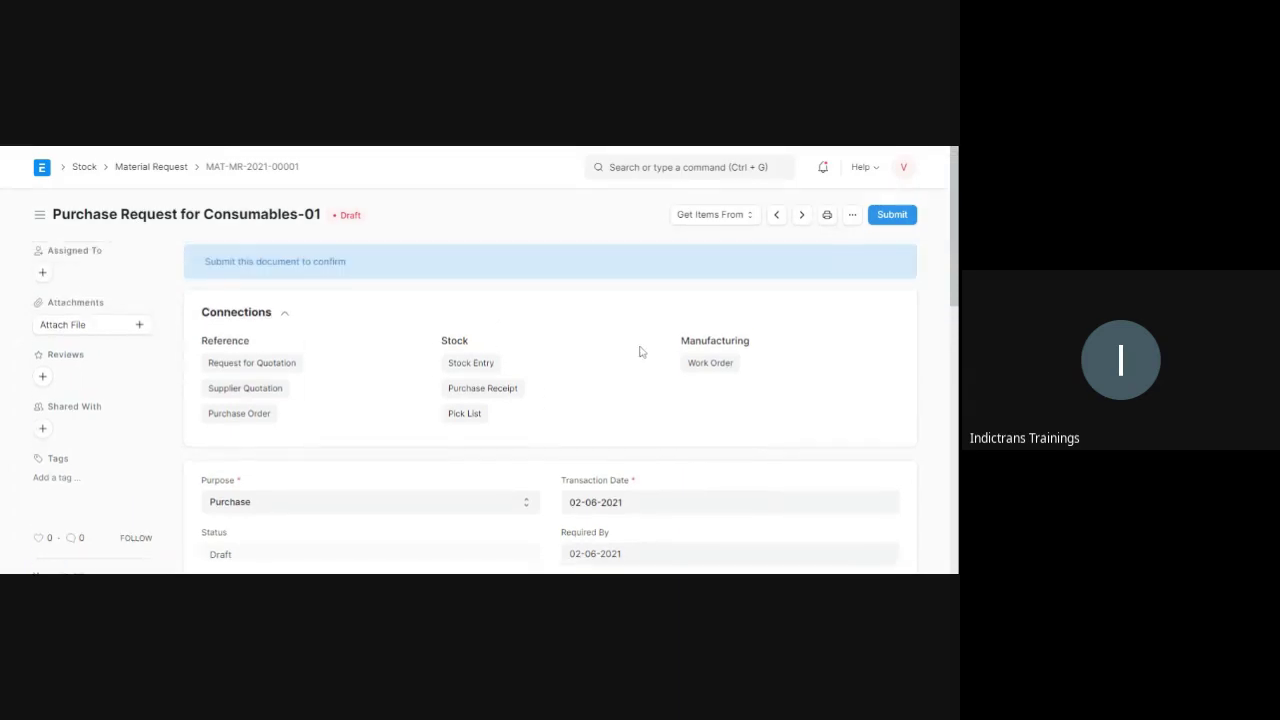
pyautogui.click(895, 215)
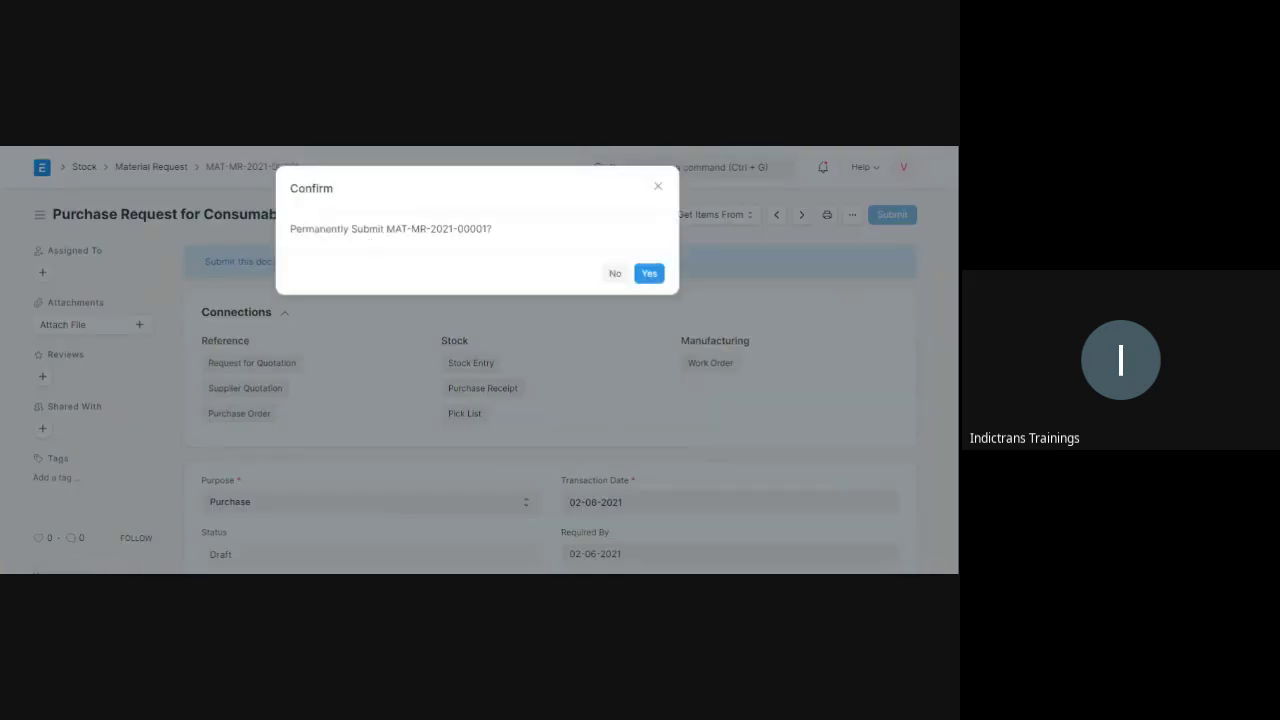
pyautogui.click(652, 277)
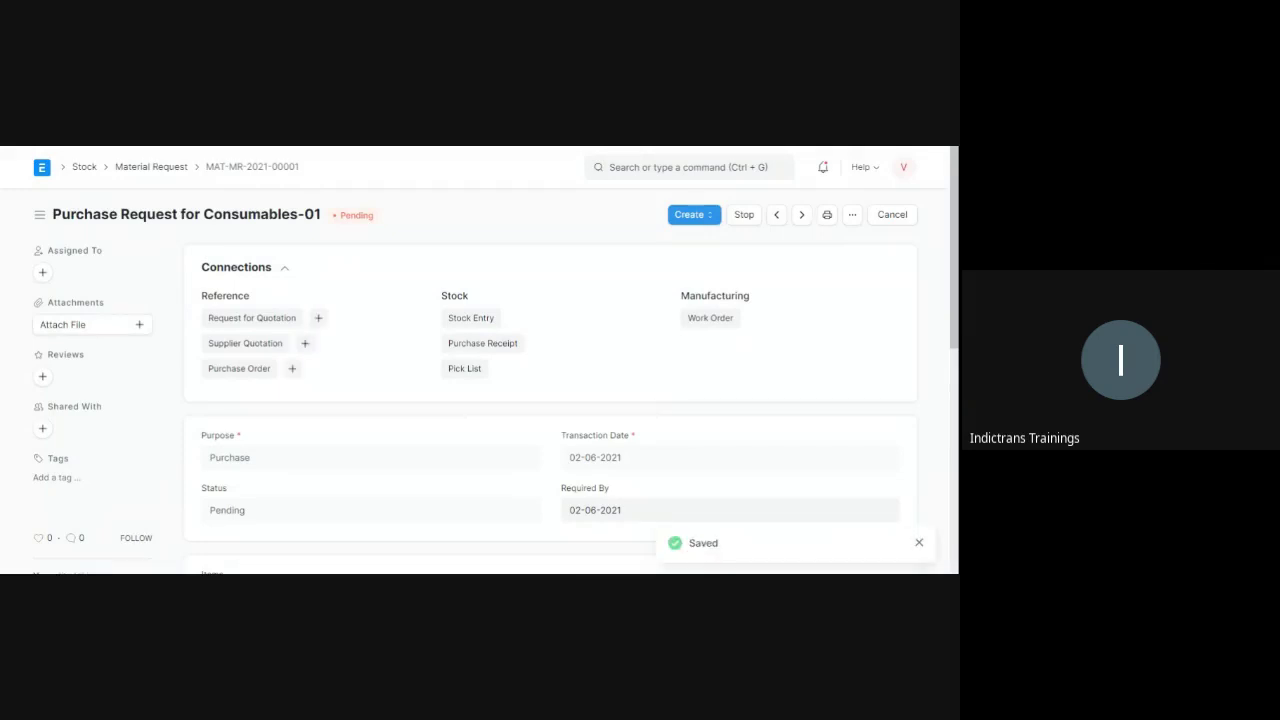
# Step: Review the submitted material request and create a Request for Quotation from it
pyautogui.scroll(-2, 658, 395)
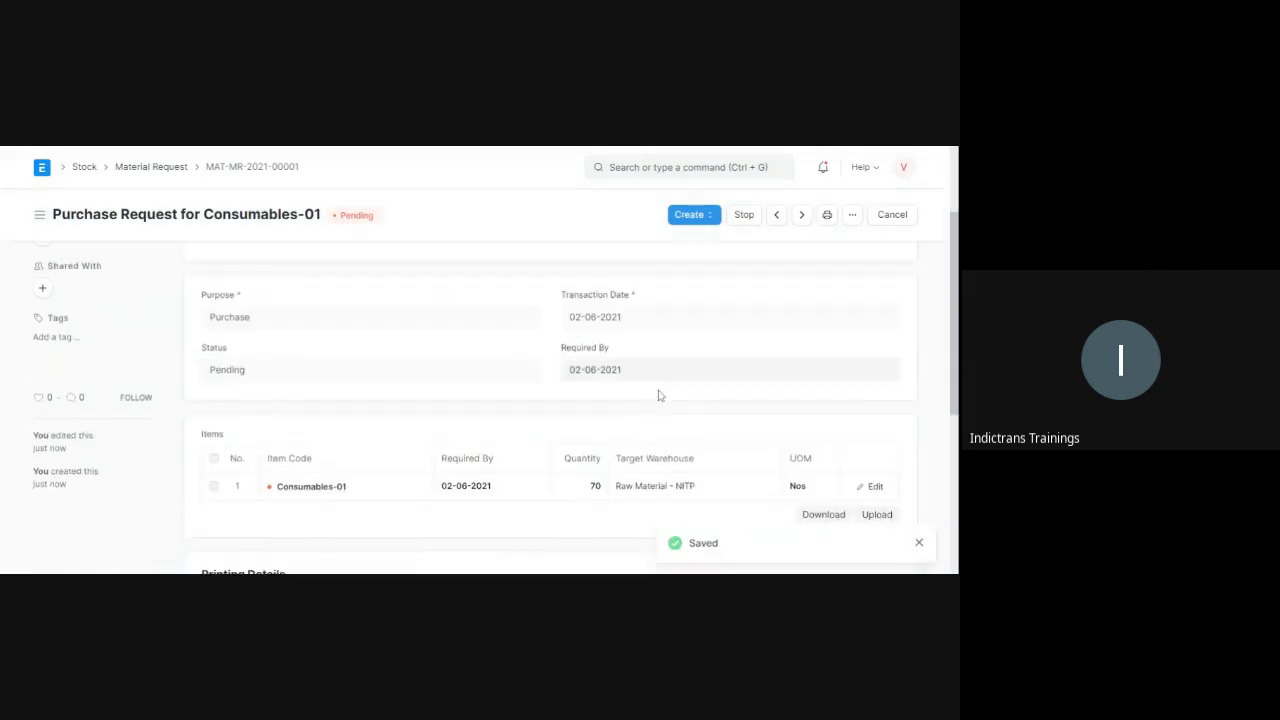
pyautogui.scroll(-5, 658, 395)
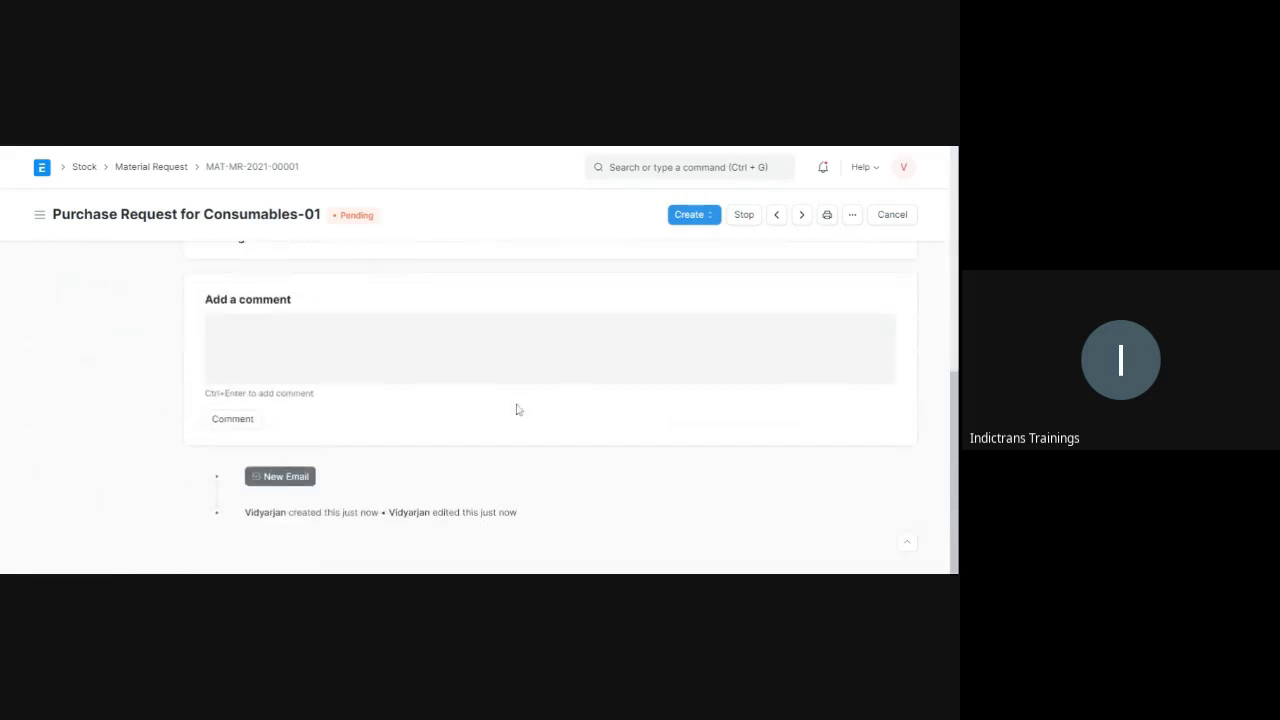
pyautogui.scroll(5, 517, 409)
pyautogui.scroll(2, 517, 409)
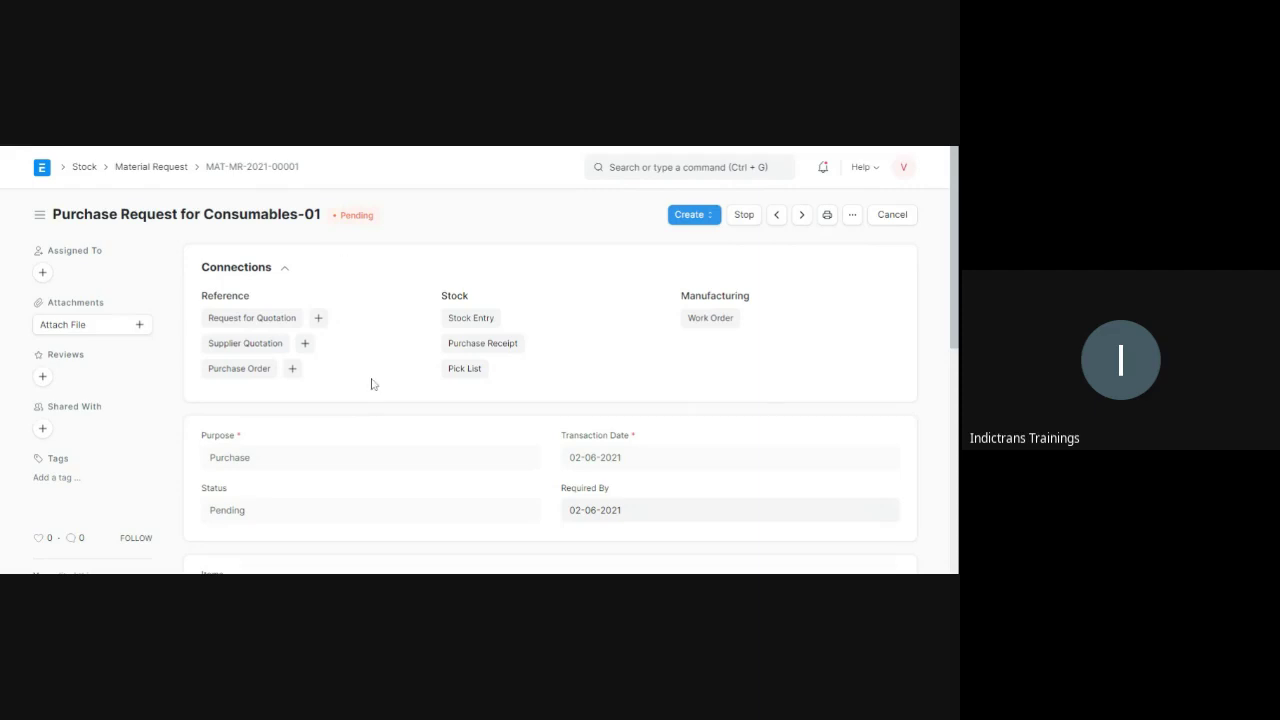
pyautogui.click(705, 220)
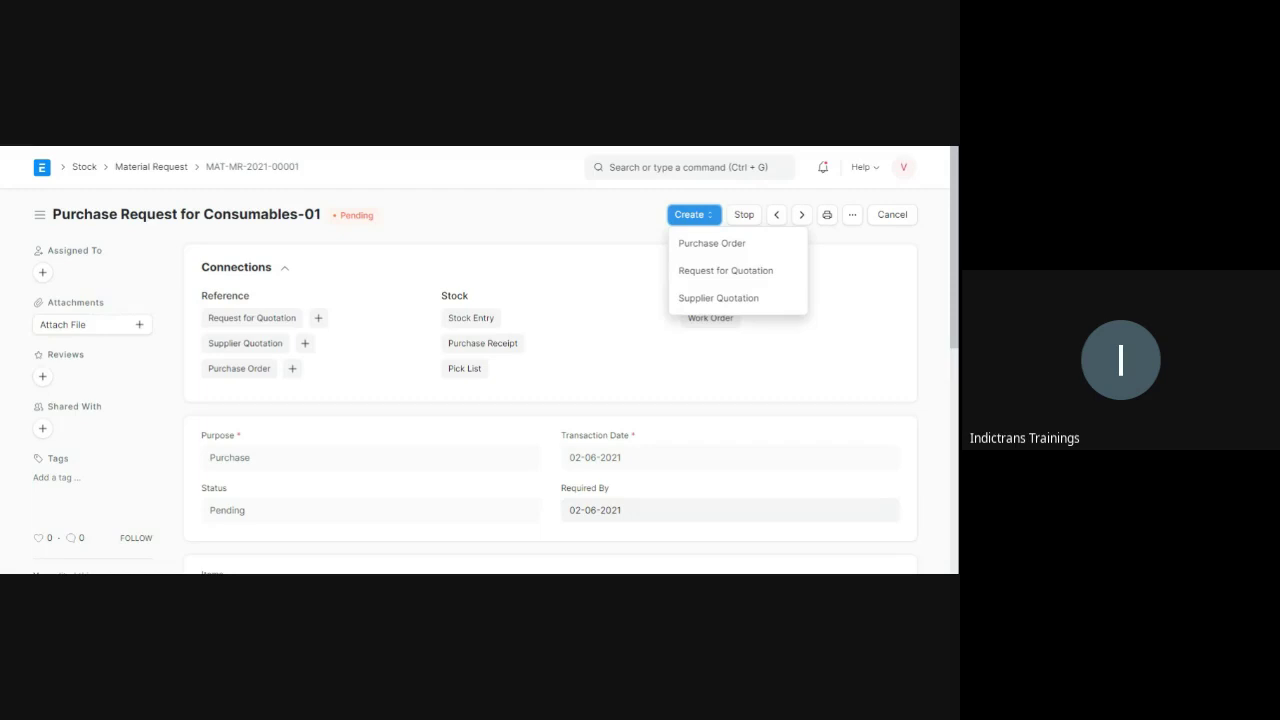
pyautogui.click(727, 274)
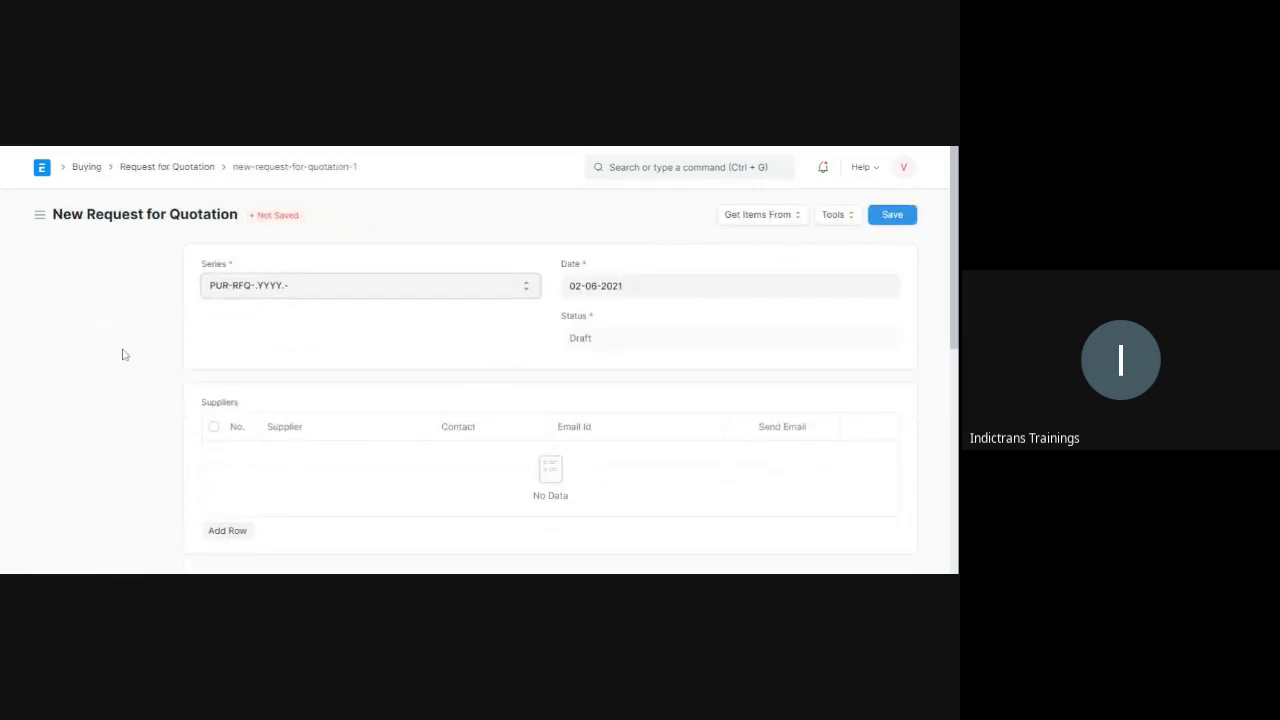
# Step: Add Supplier-05 as the first supplier of the Request for Quotation, with Send Email turned off
pyautogui.scroll(-2, 124, 355)
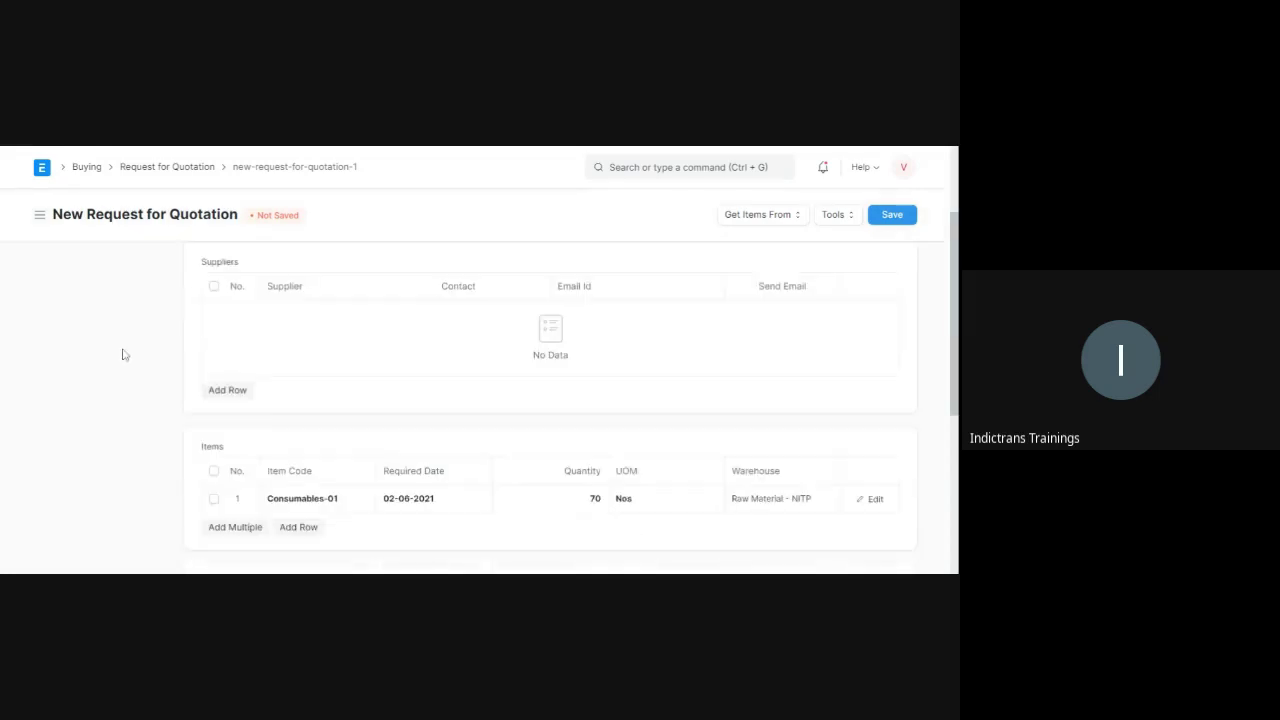
pyautogui.scroll(2, 124, 355)
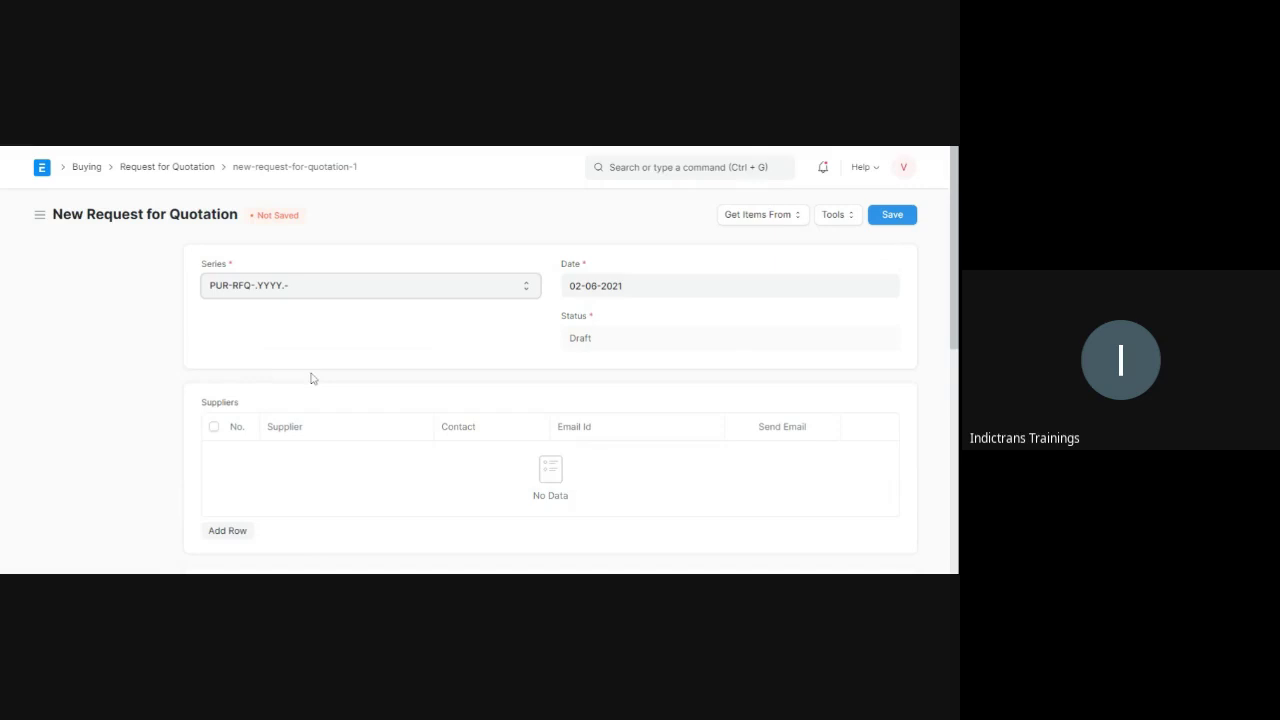
pyautogui.scroll(-1, 310, 378)
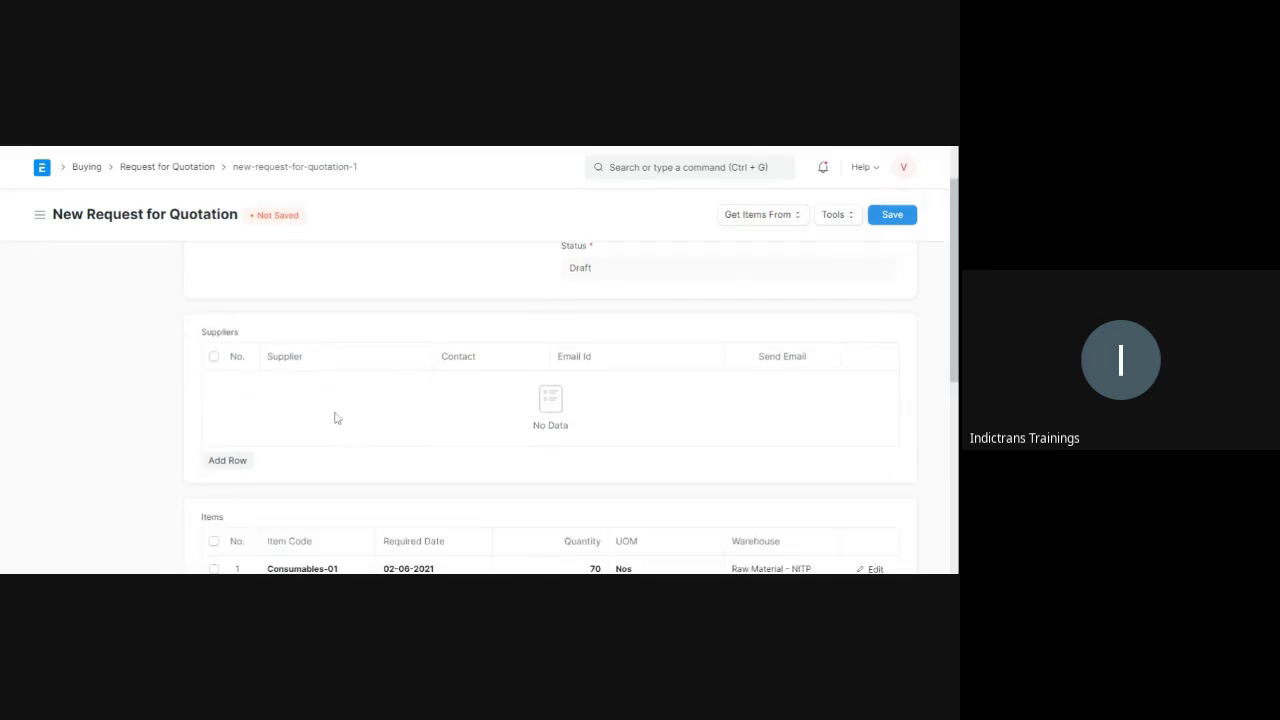
pyautogui.click(227, 461)
pyautogui.scroll(-1, 296, 403)
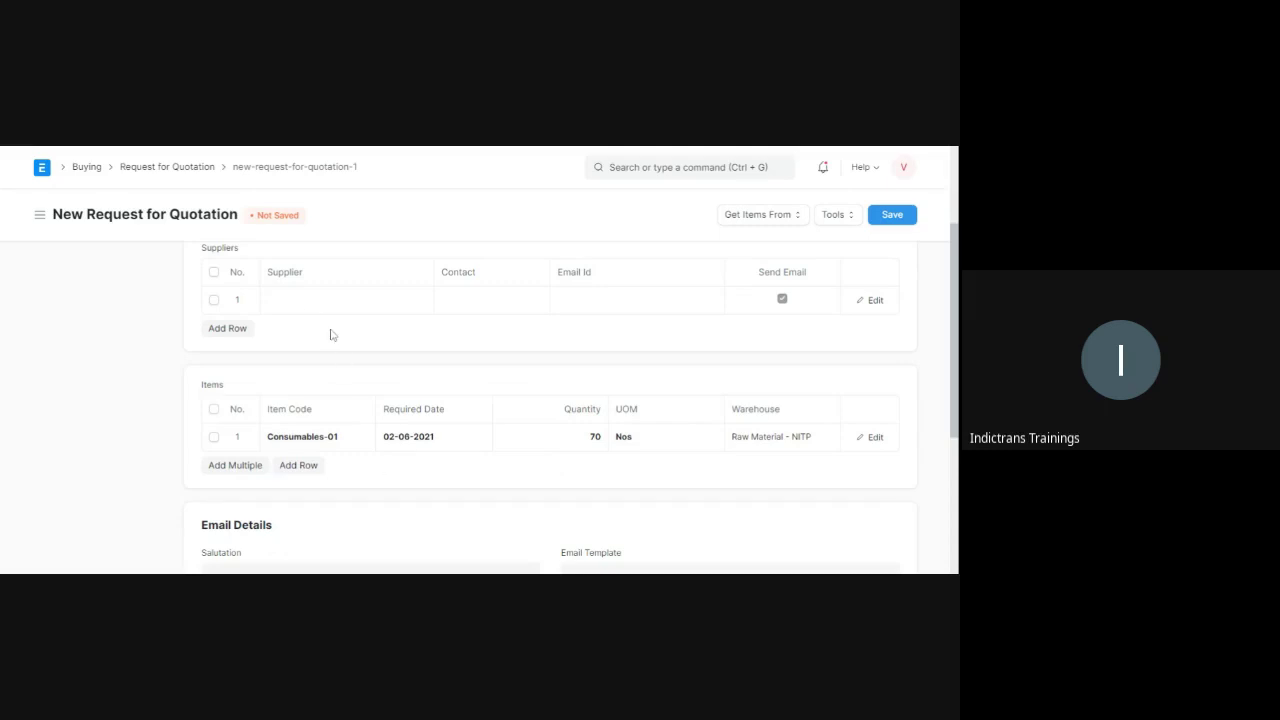
pyautogui.click(309, 301)
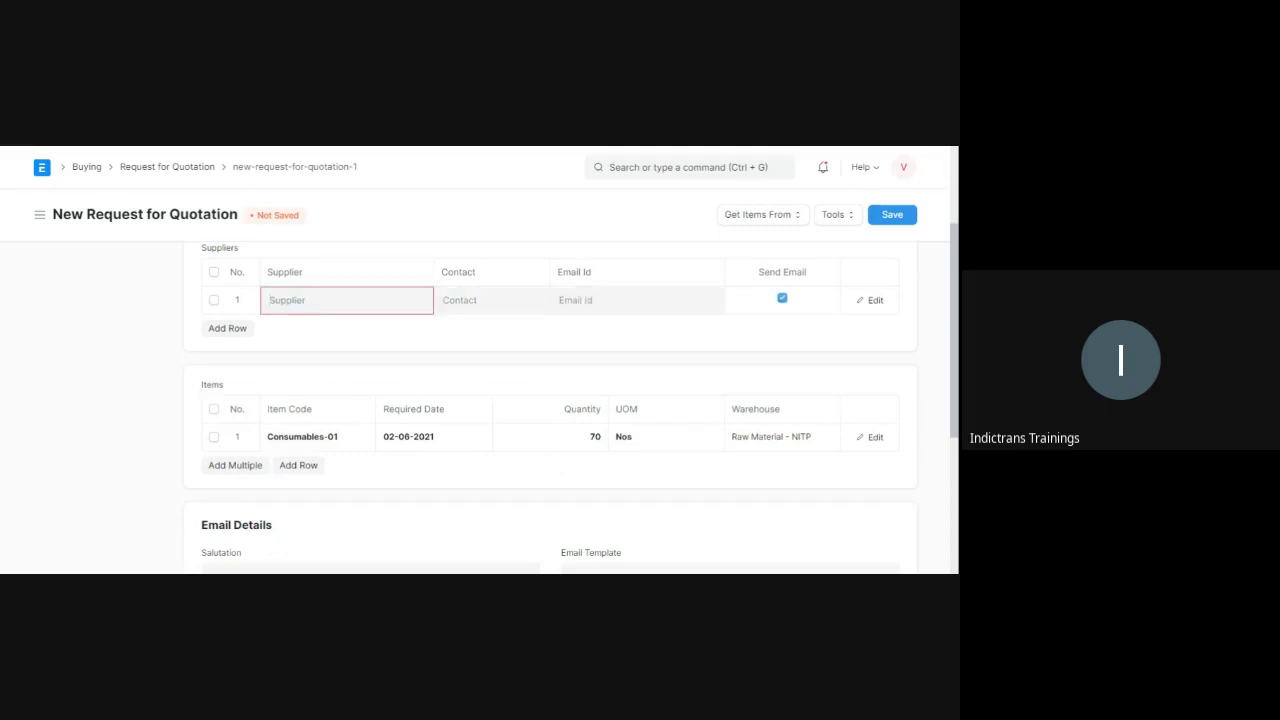
pyautogui.write('supplier')
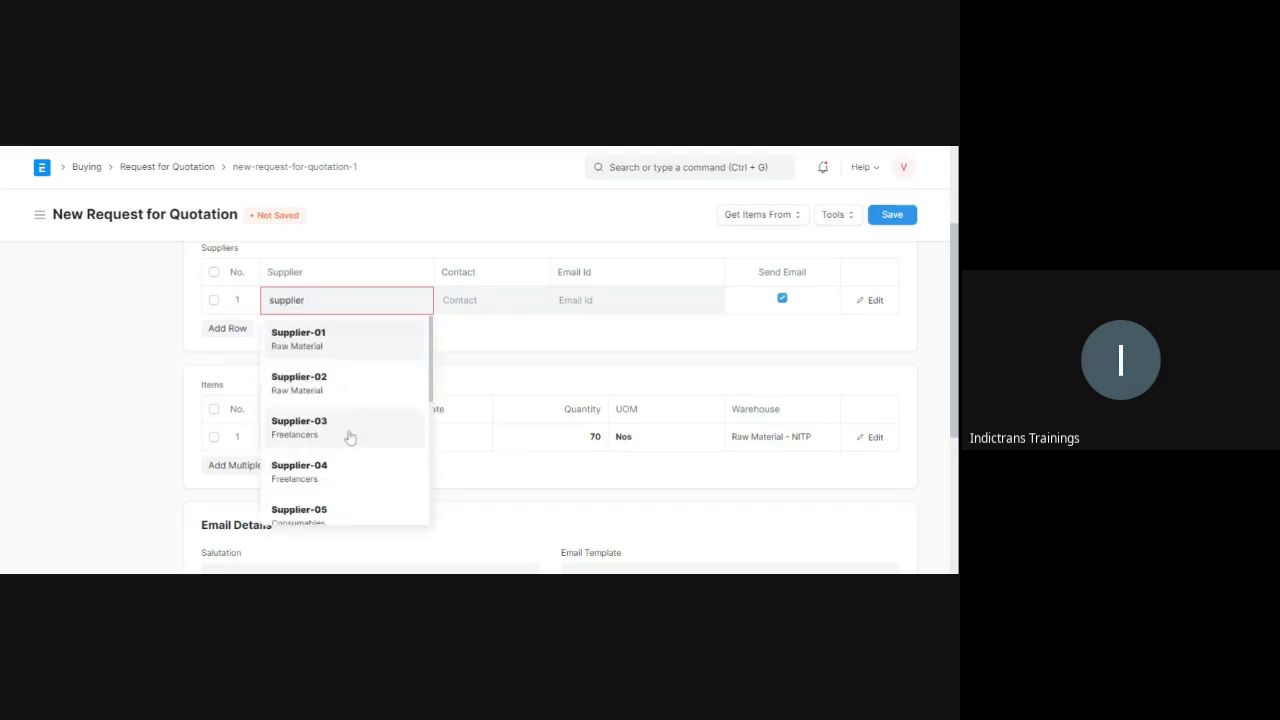
pyautogui.click(320, 516)
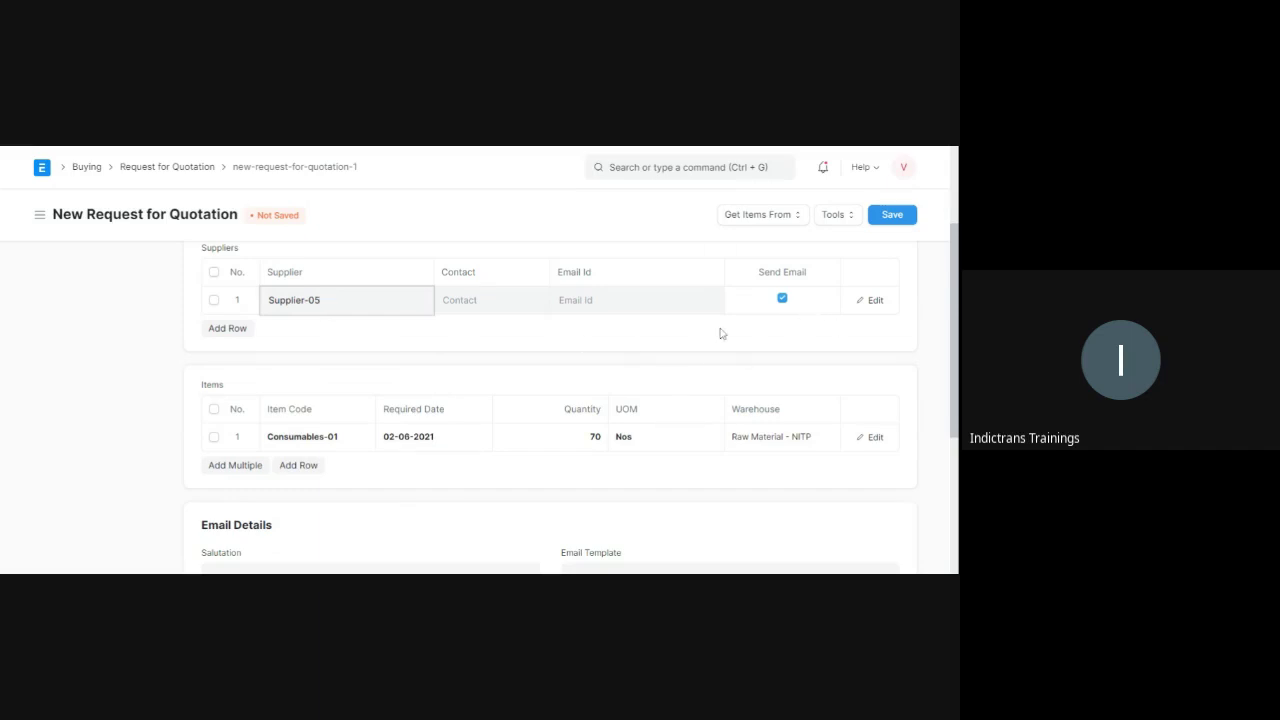
pyautogui.click(784, 300)
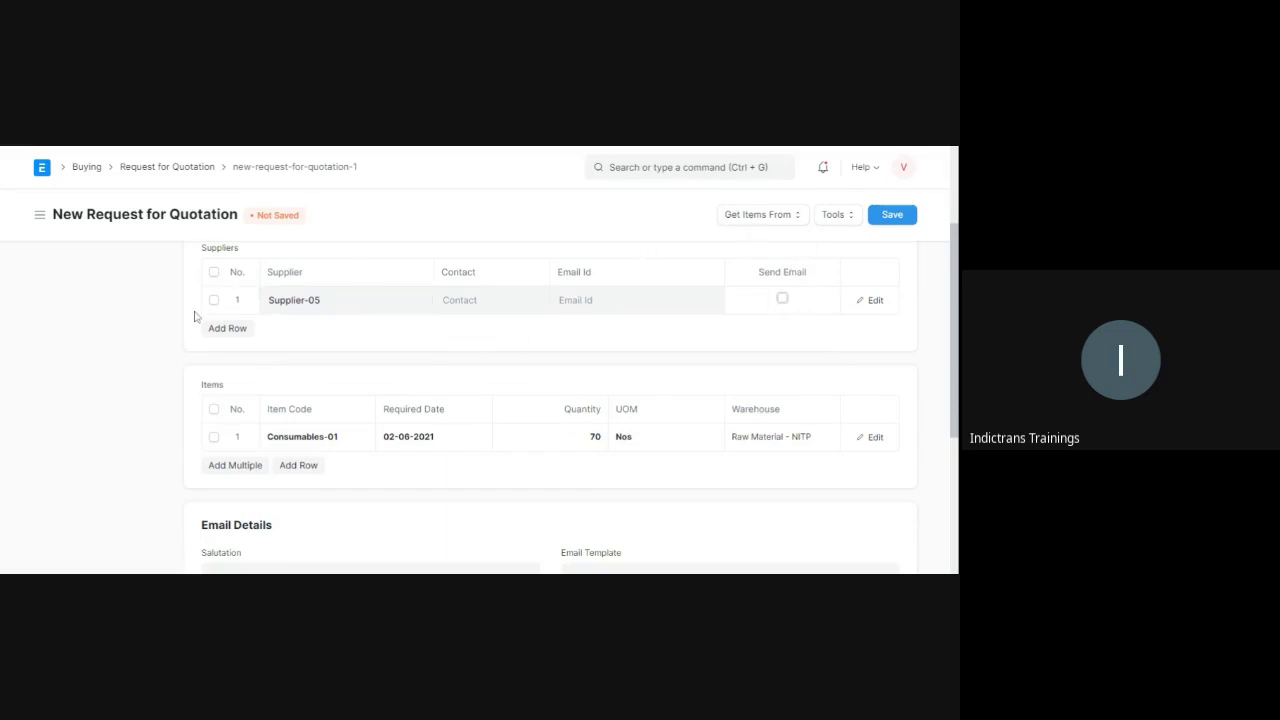
# Step: Examine the salutation and email template choices in the email details of the Request for Quotation
pyautogui.scroll(-2, 196, 316)
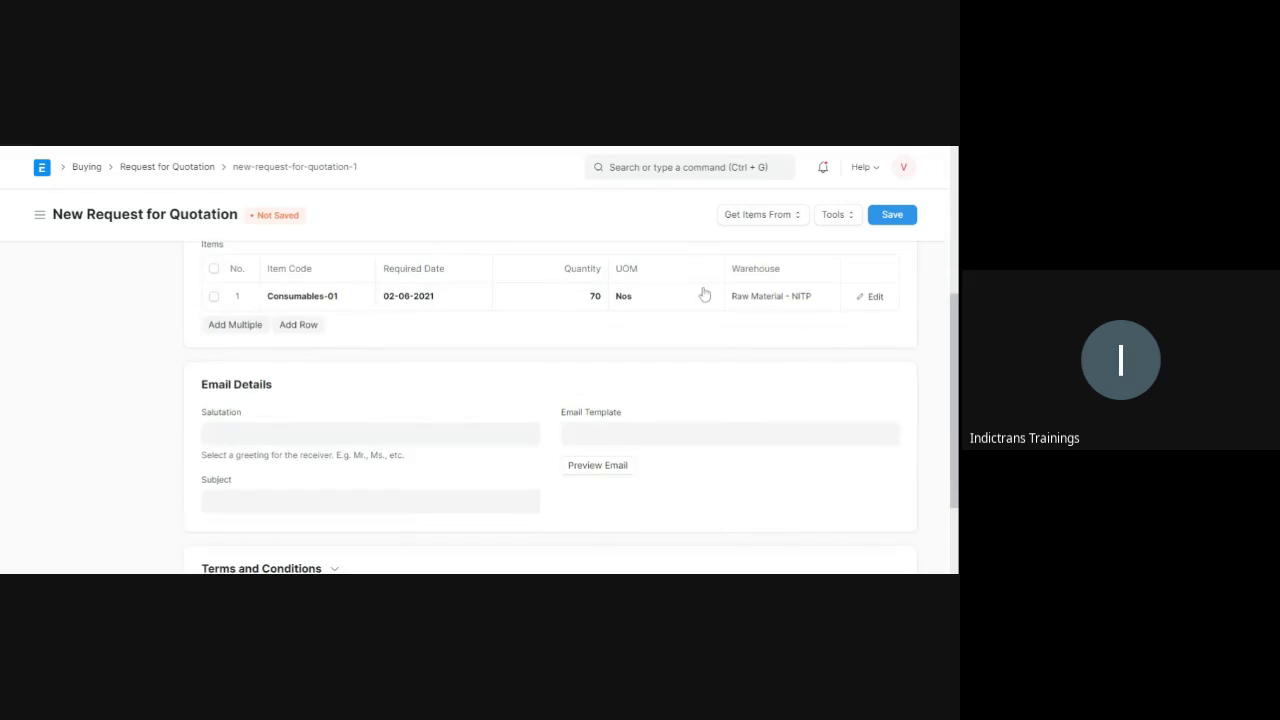
pyautogui.scroll(-2, 150, 392)
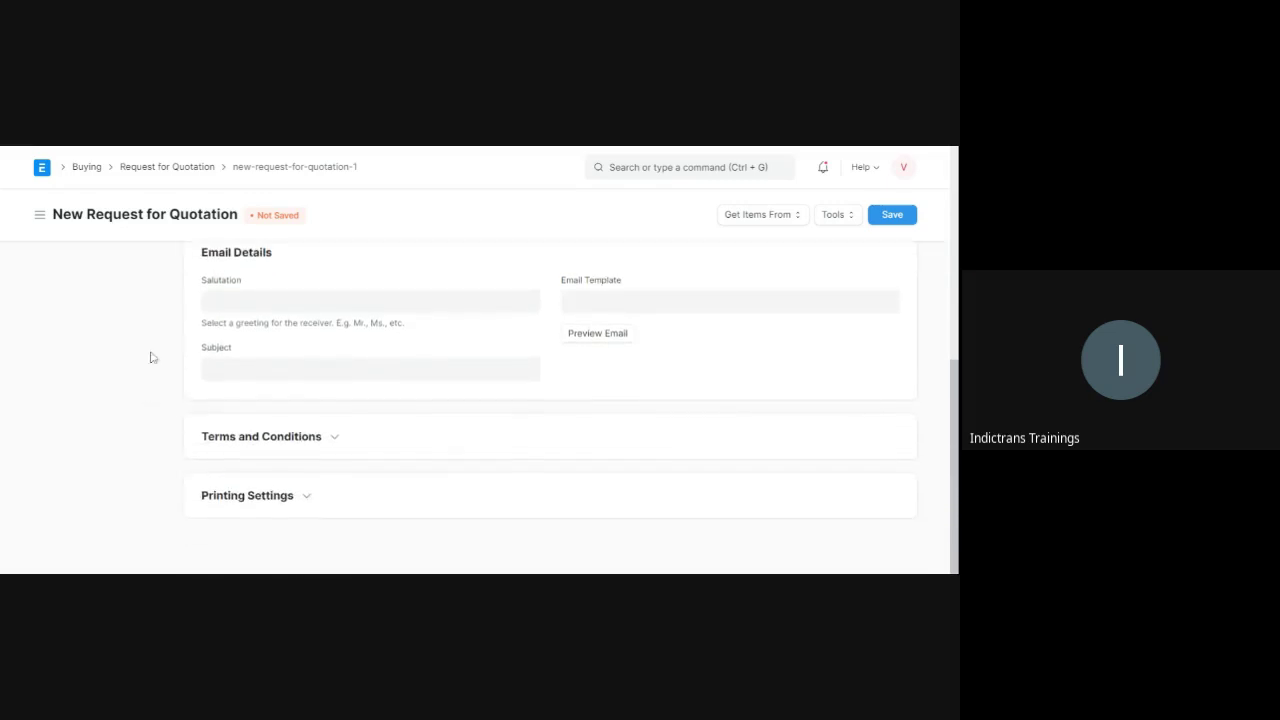
pyautogui.click(212, 301)
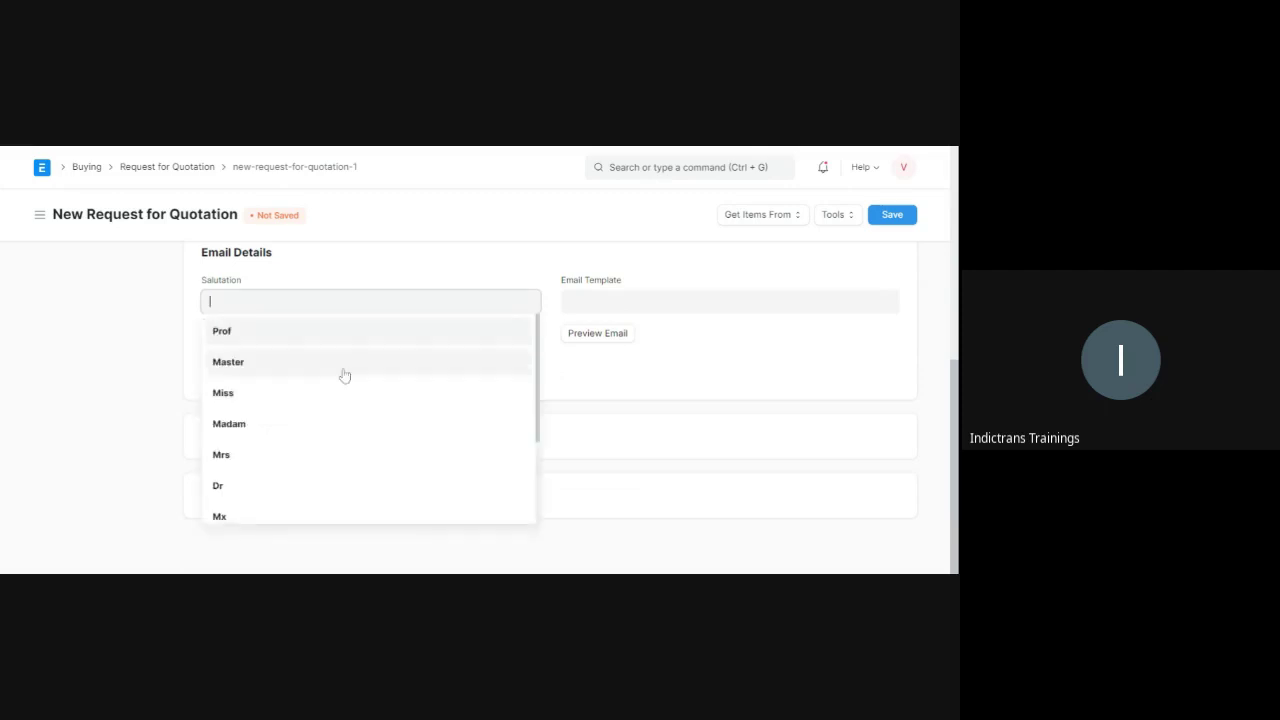
pyautogui.scroll(-3, 344, 378)
pyautogui.click(141, 319)
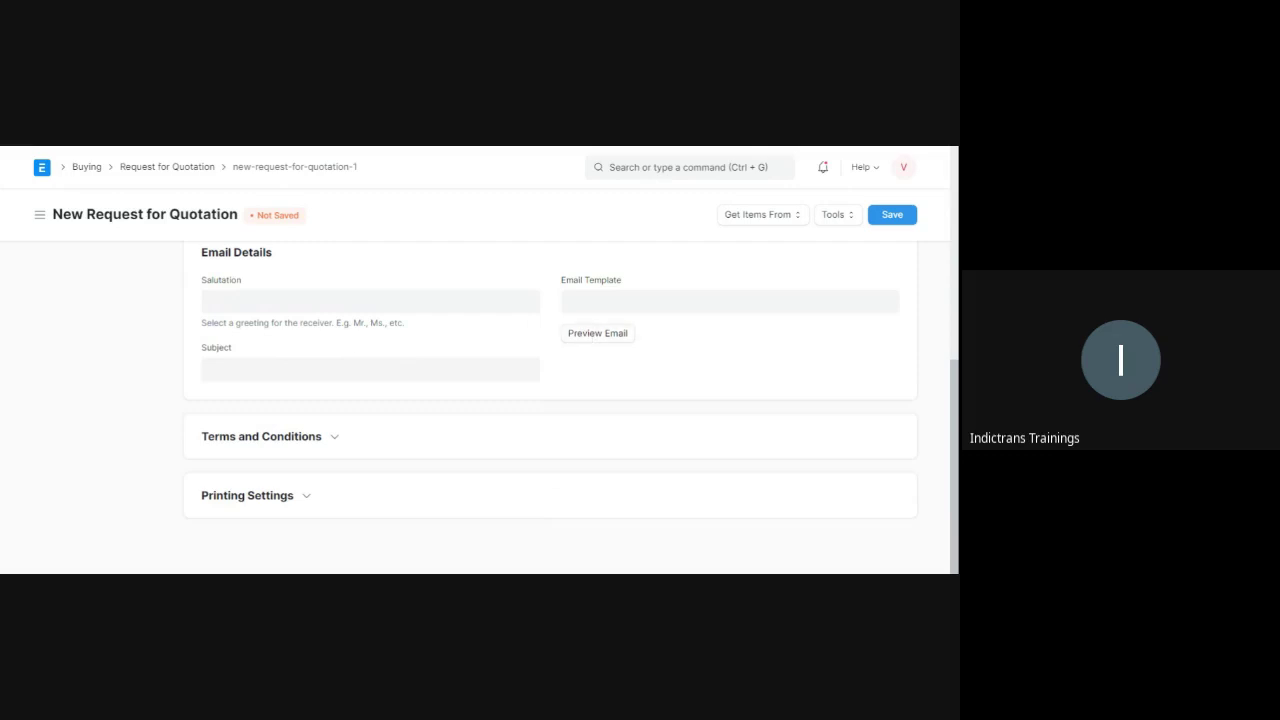
pyautogui.click(637, 290)
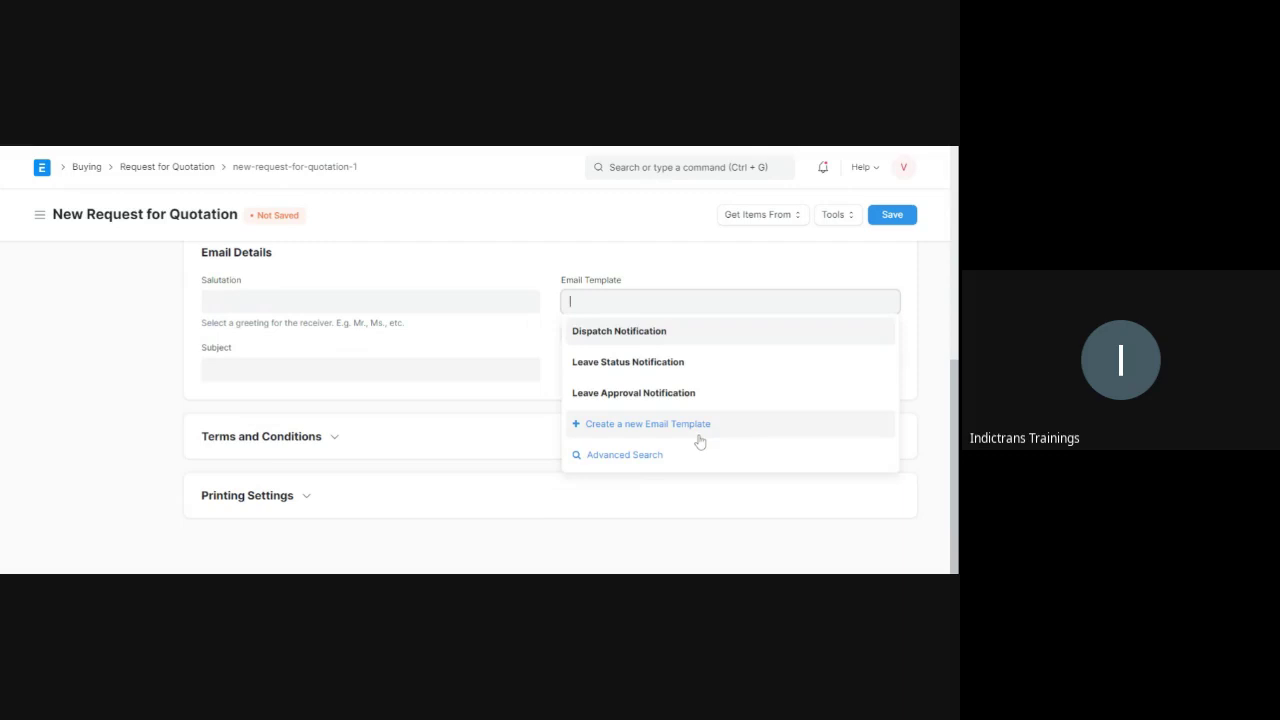
pyautogui.click(550, 283)
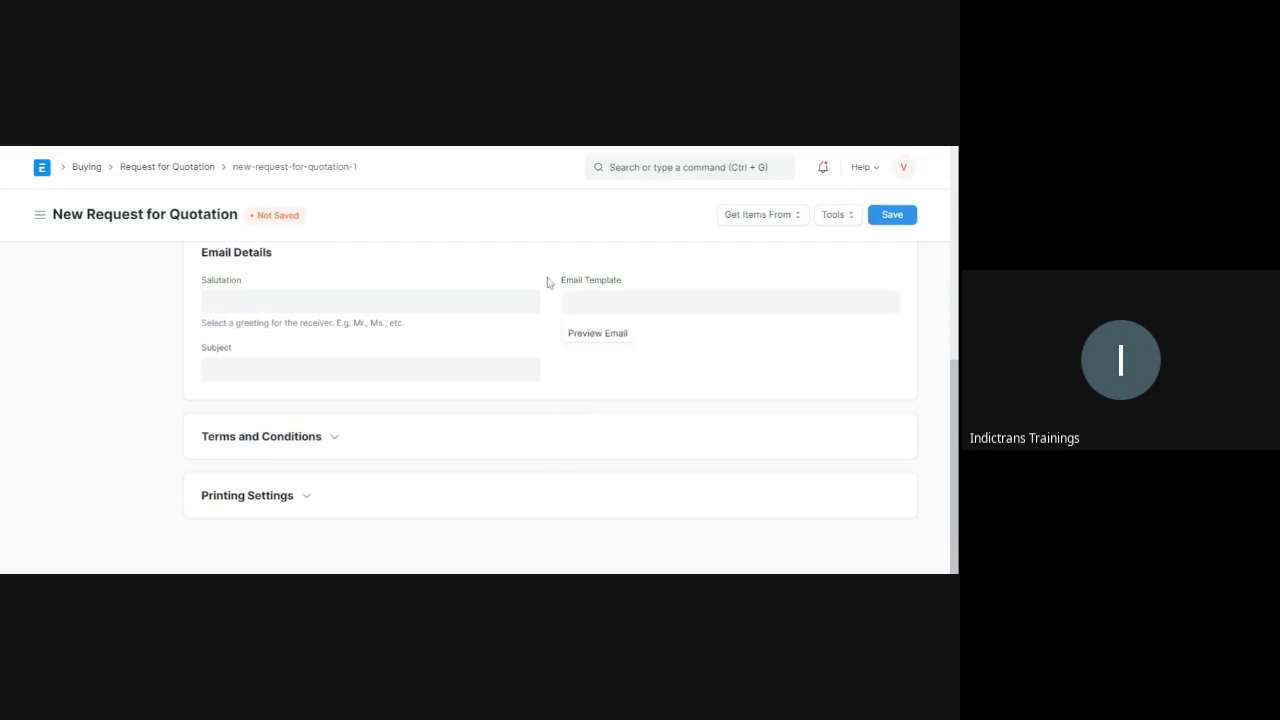
# Step: Check the email subject field and try to preview the Request for Quotation email for Supplier-05
pyautogui.click(210, 369)
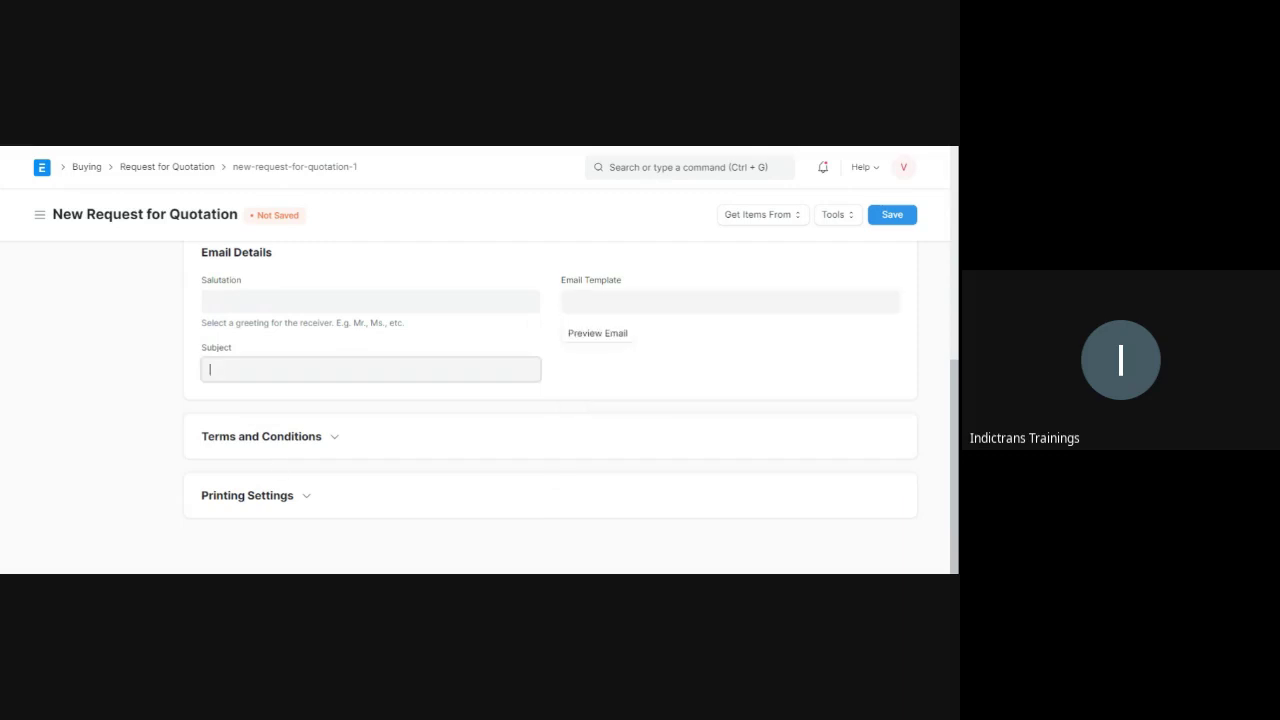
pyautogui.click(596, 335)
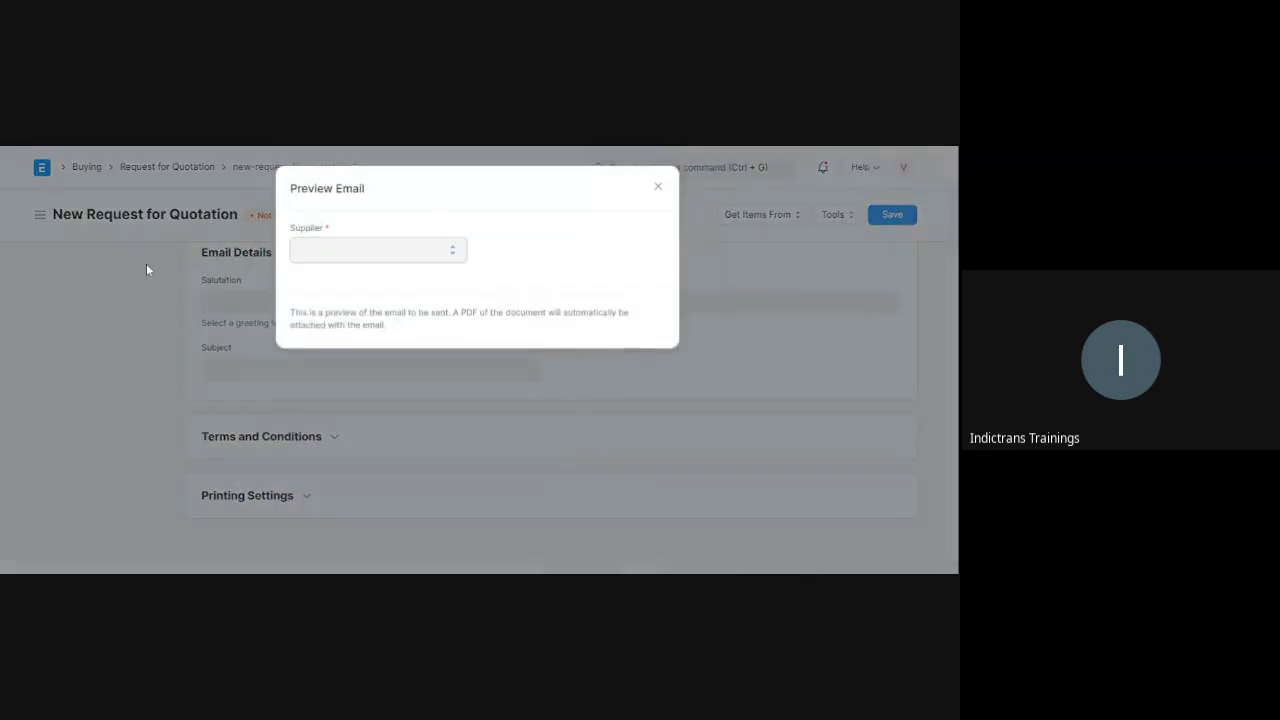
pyautogui.click(406, 256)
pyautogui.click(364, 277)
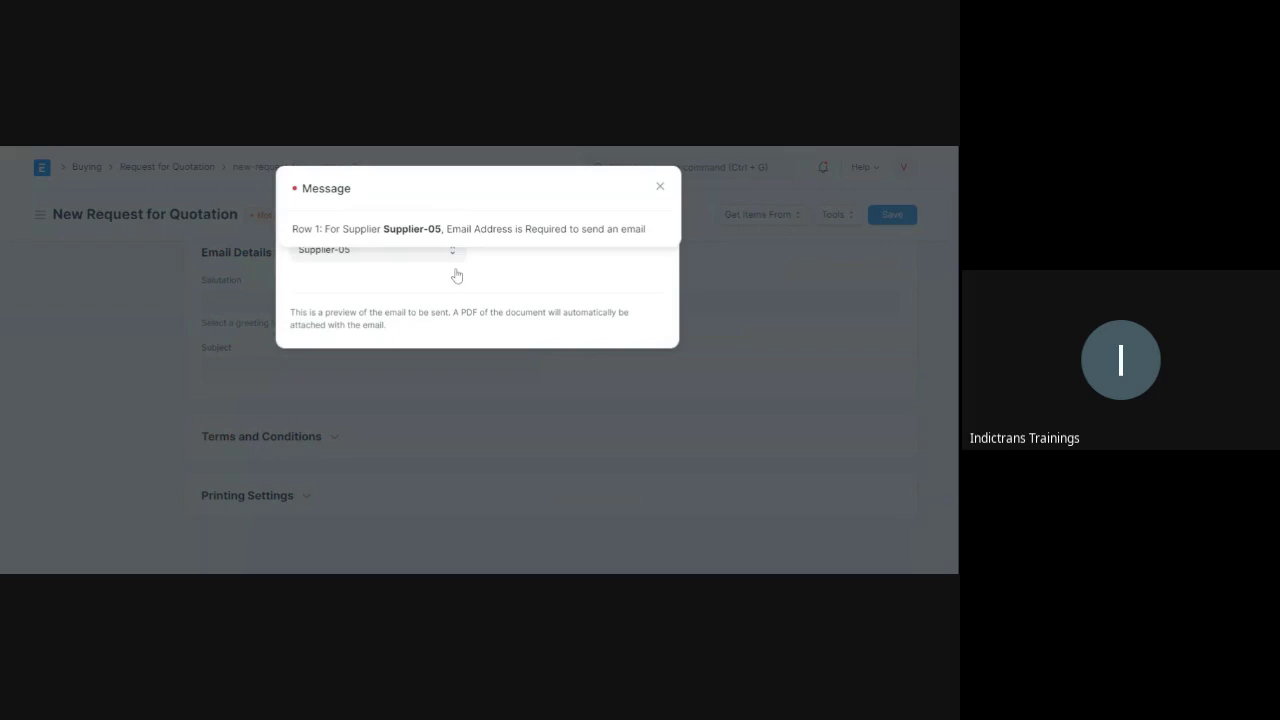
pyautogui.click(660, 186)
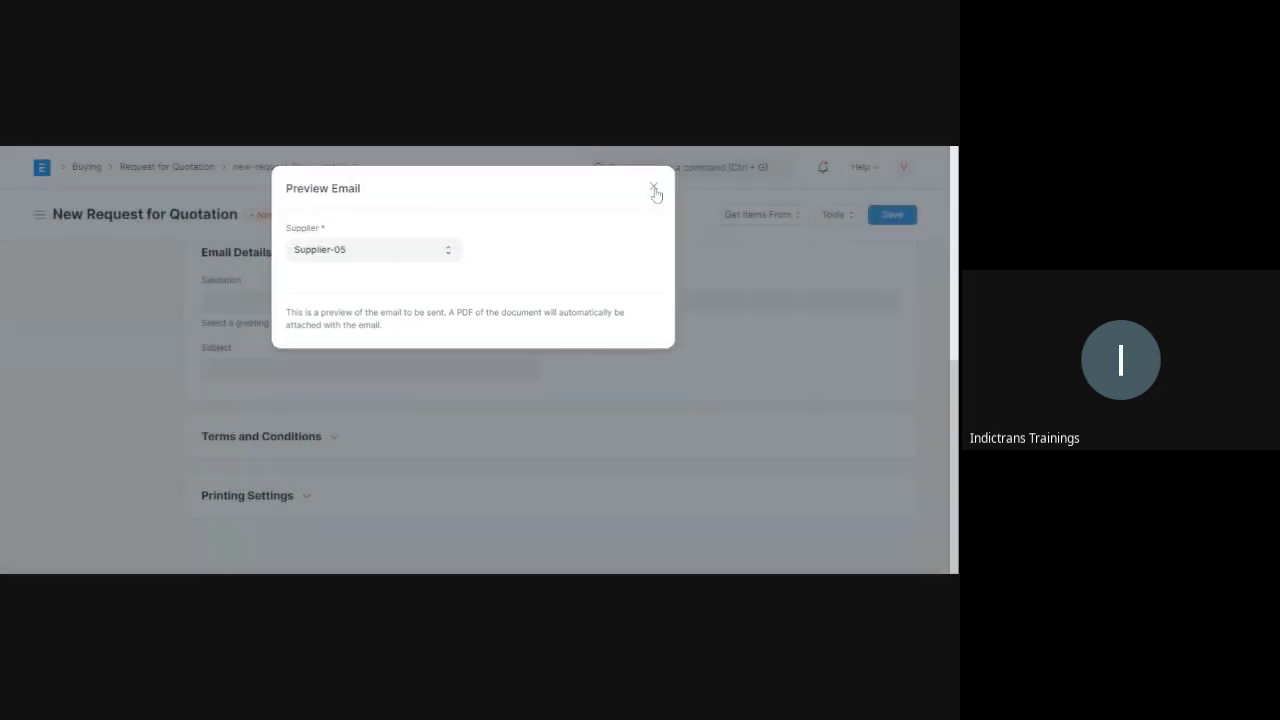
pyautogui.click(654, 190)
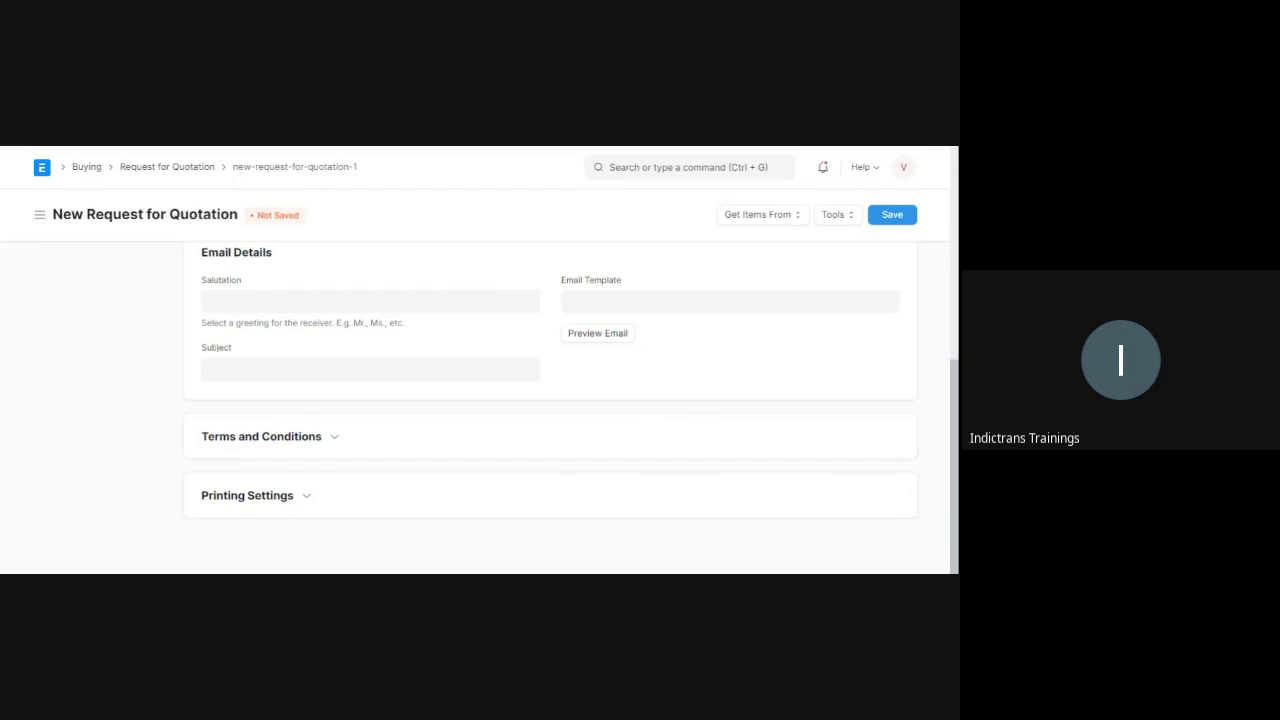
# Step: Examine the Terms and Conditions and Printing Settings sections of the Request for Quotation
pyautogui.click(317, 446)
pyautogui.scroll(-3, 317, 449)
pyautogui.scroll(2, 150, 424)
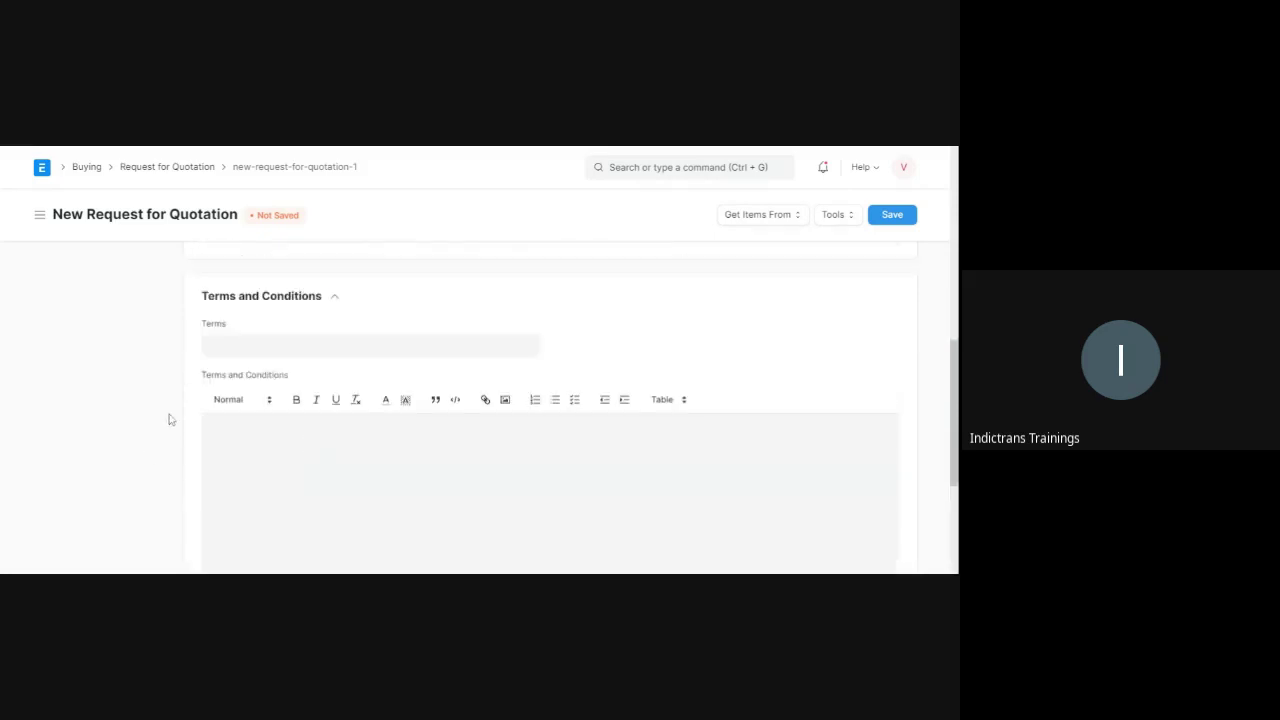
pyautogui.click(370, 345)
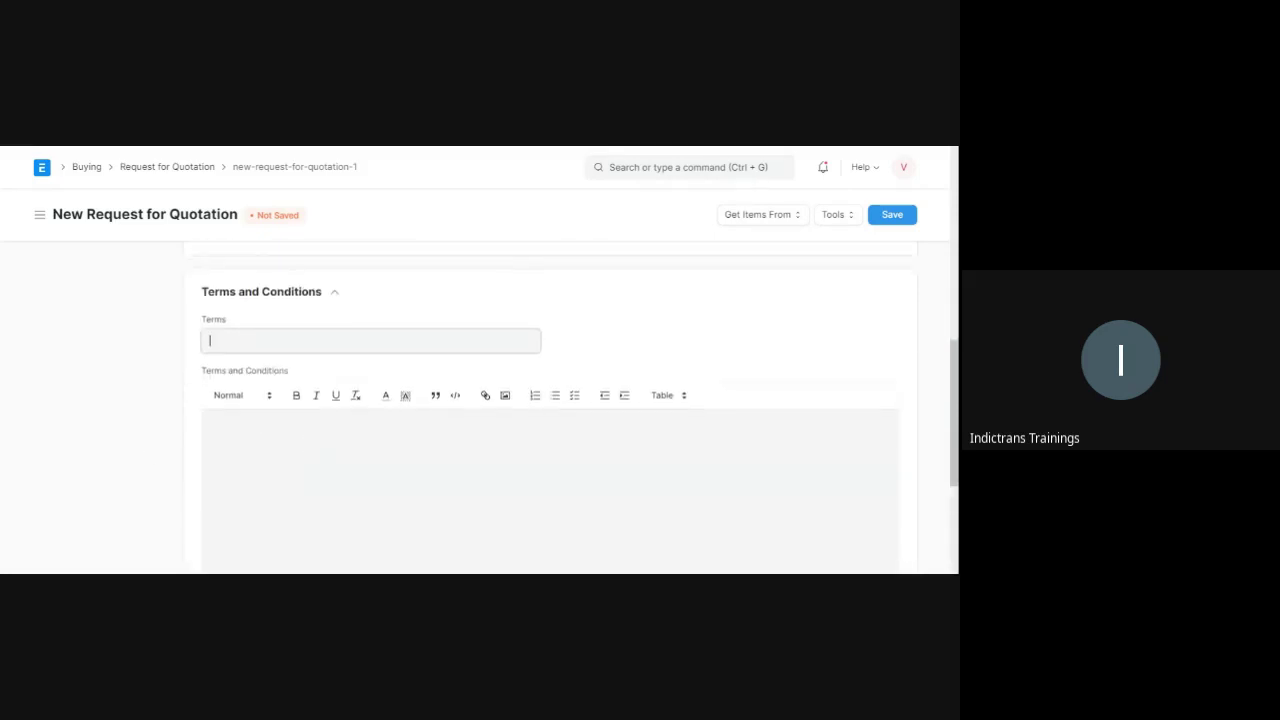
pyautogui.scroll(-2, 550, 400)
pyautogui.scroll(-2, 550, 400)
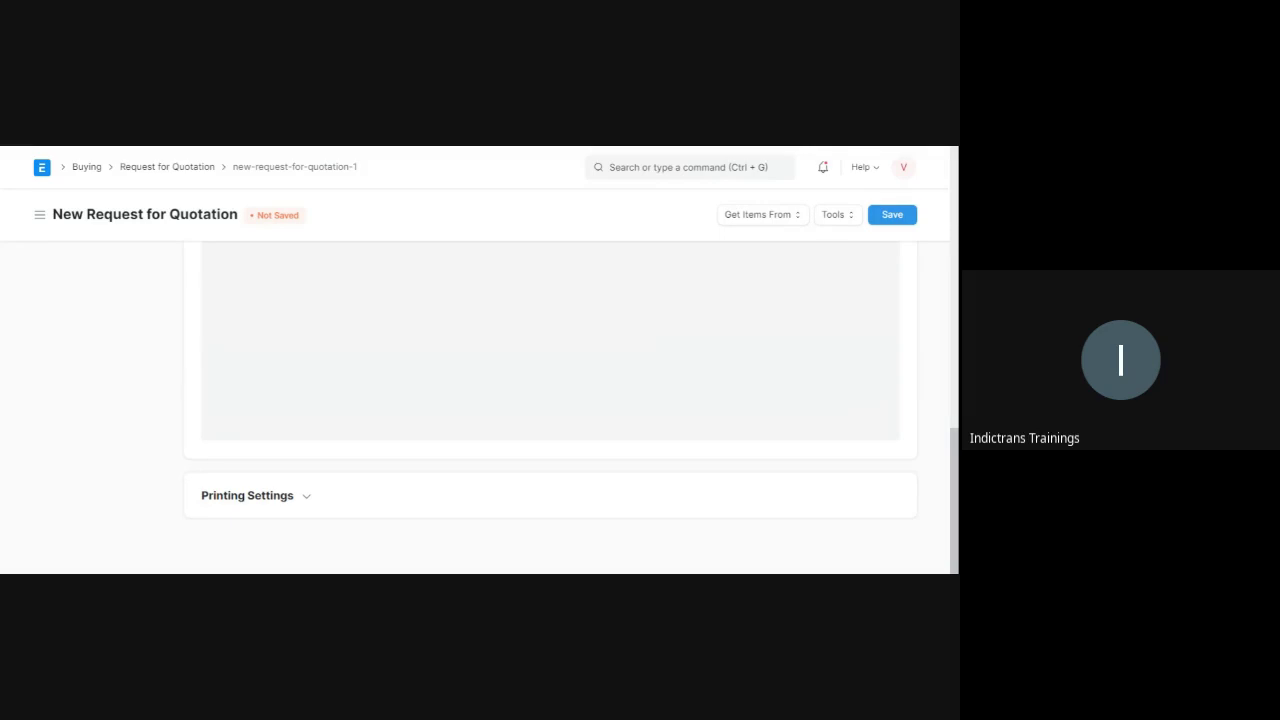
pyautogui.click(289, 497)
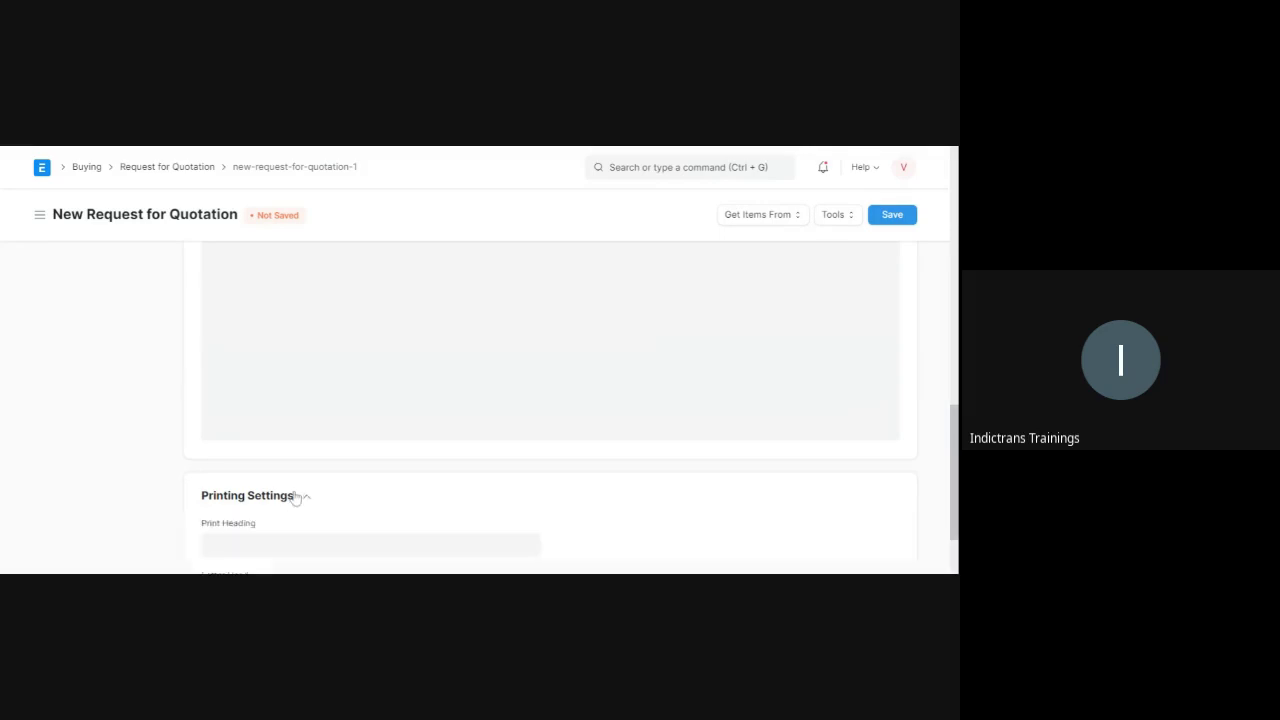
pyautogui.scroll(-2, 371, 489)
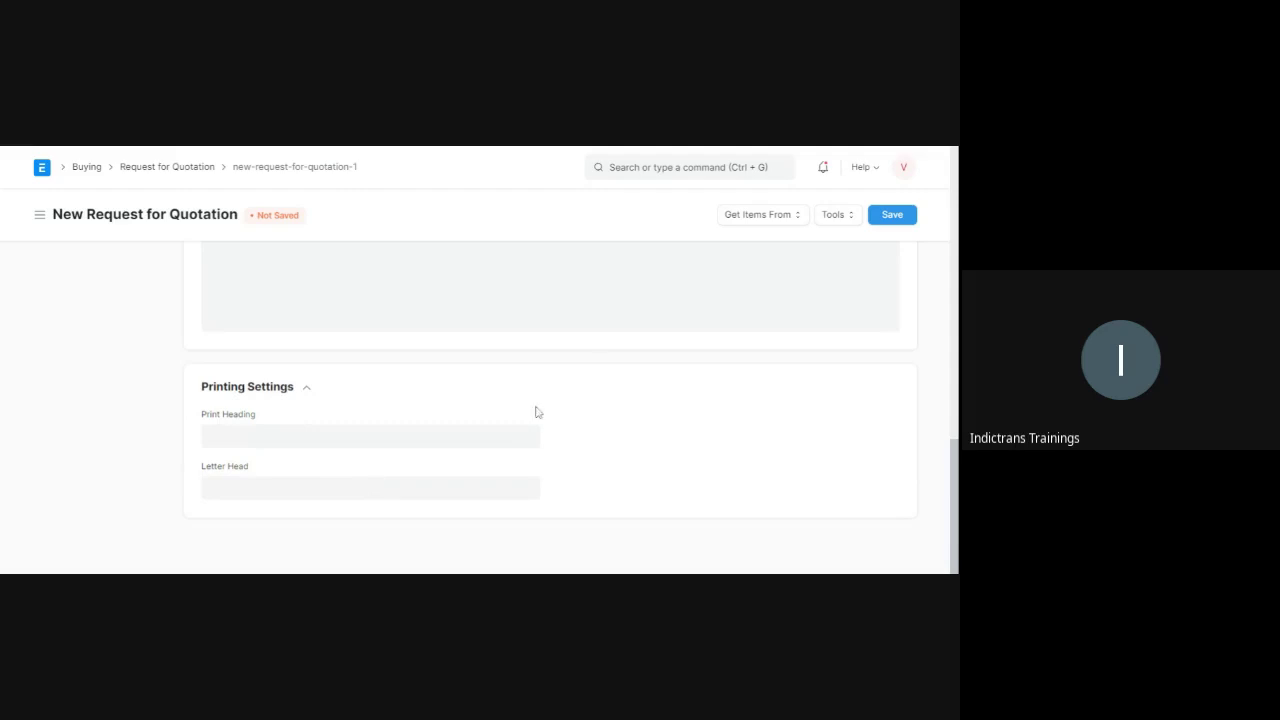
# Step: Save the Request for Quotation and submit it permanently after checking its supplier, item and message
pyautogui.scroll(10, 400, 391)
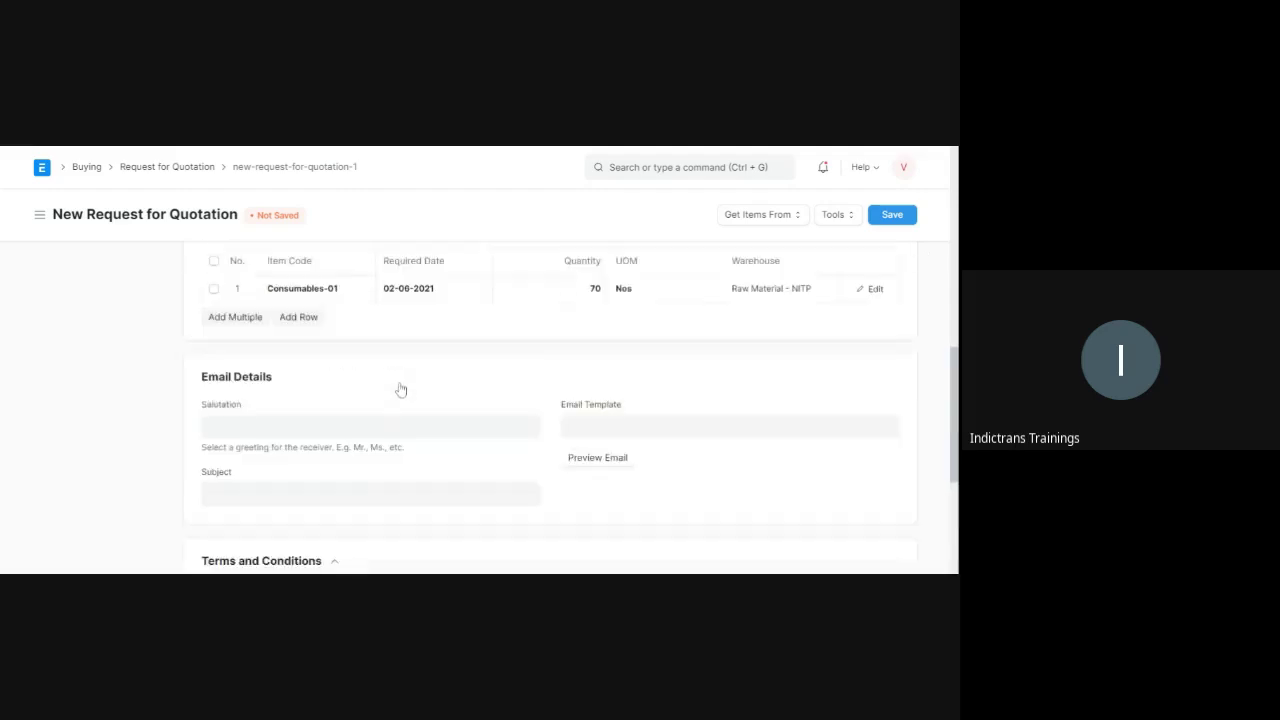
pyautogui.click(902, 219)
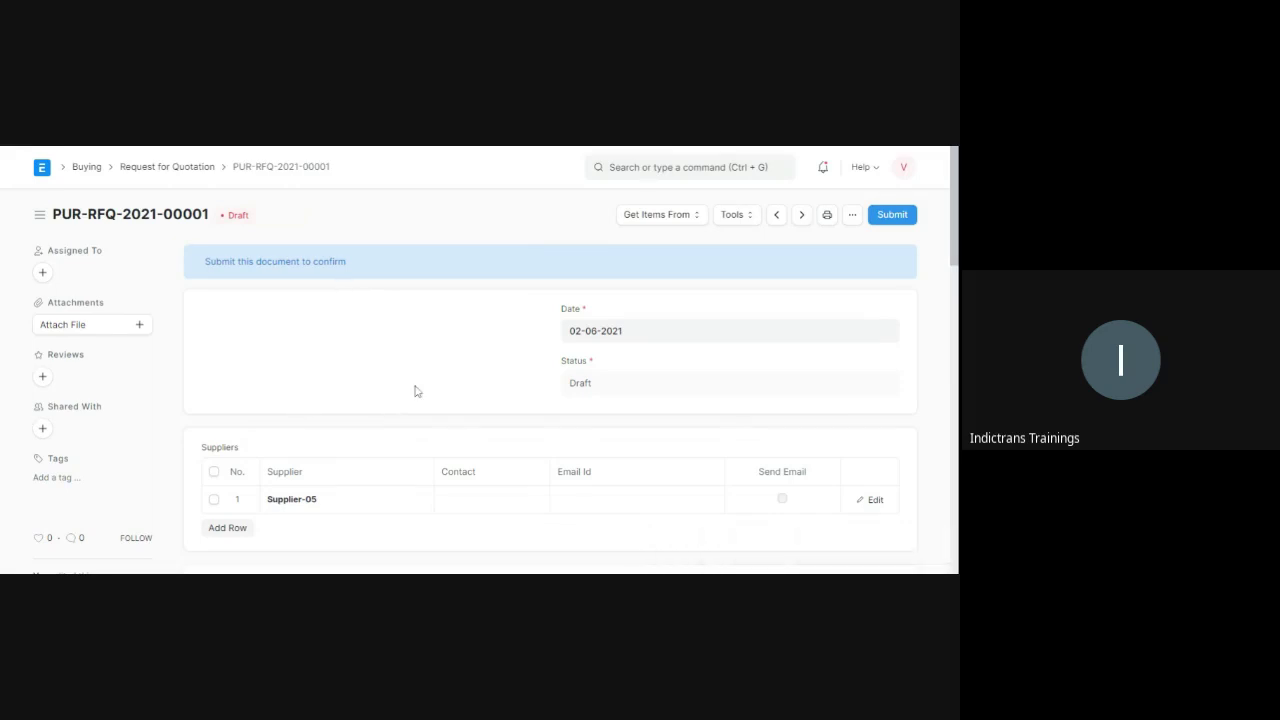
pyautogui.scroll(-2, 416, 391)
pyautogui.scroll(2, 416, 391)
pyautogui.scroll(-2, 416, 391)
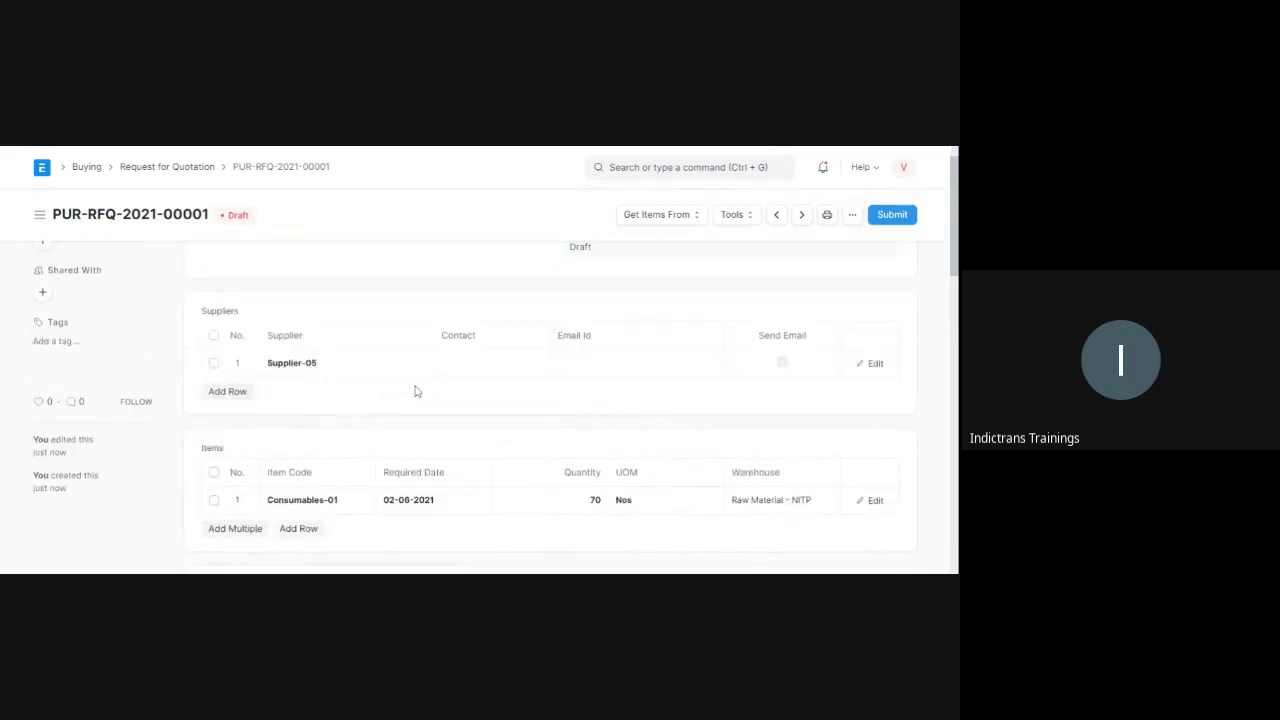
pyautogui.scroll(-5, 416, 391)
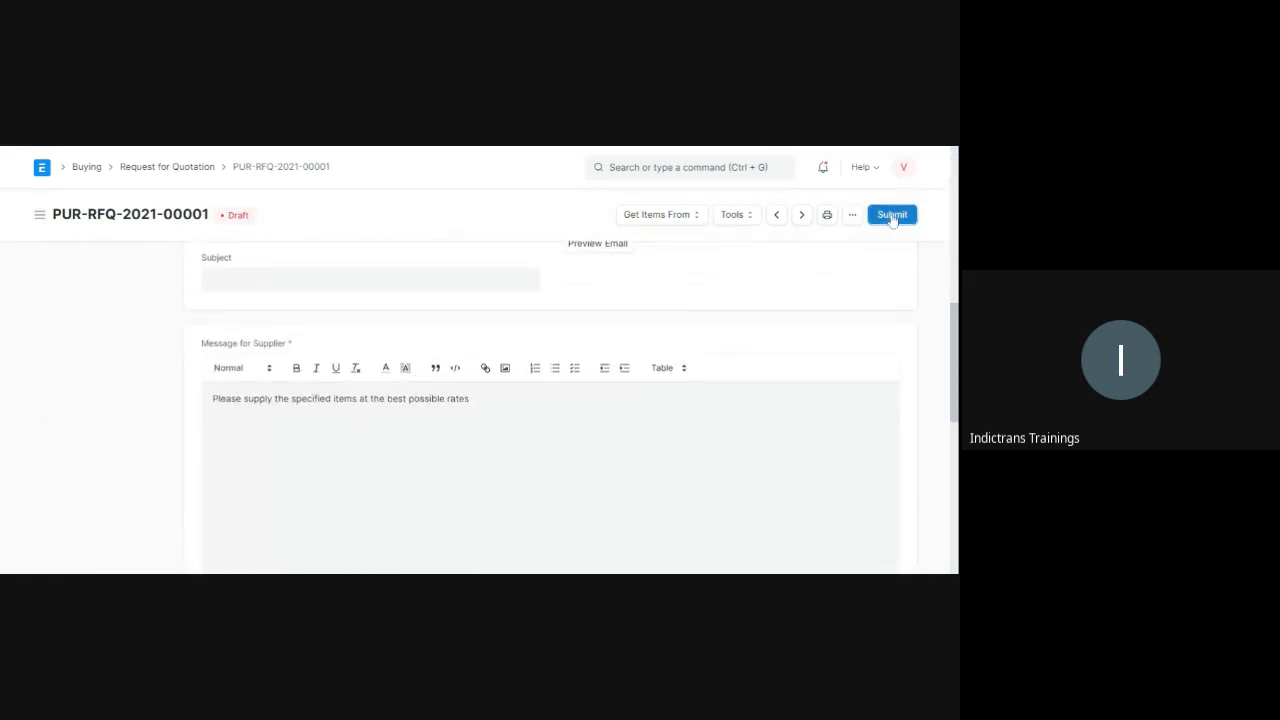
pyautogui.click(892, 215)
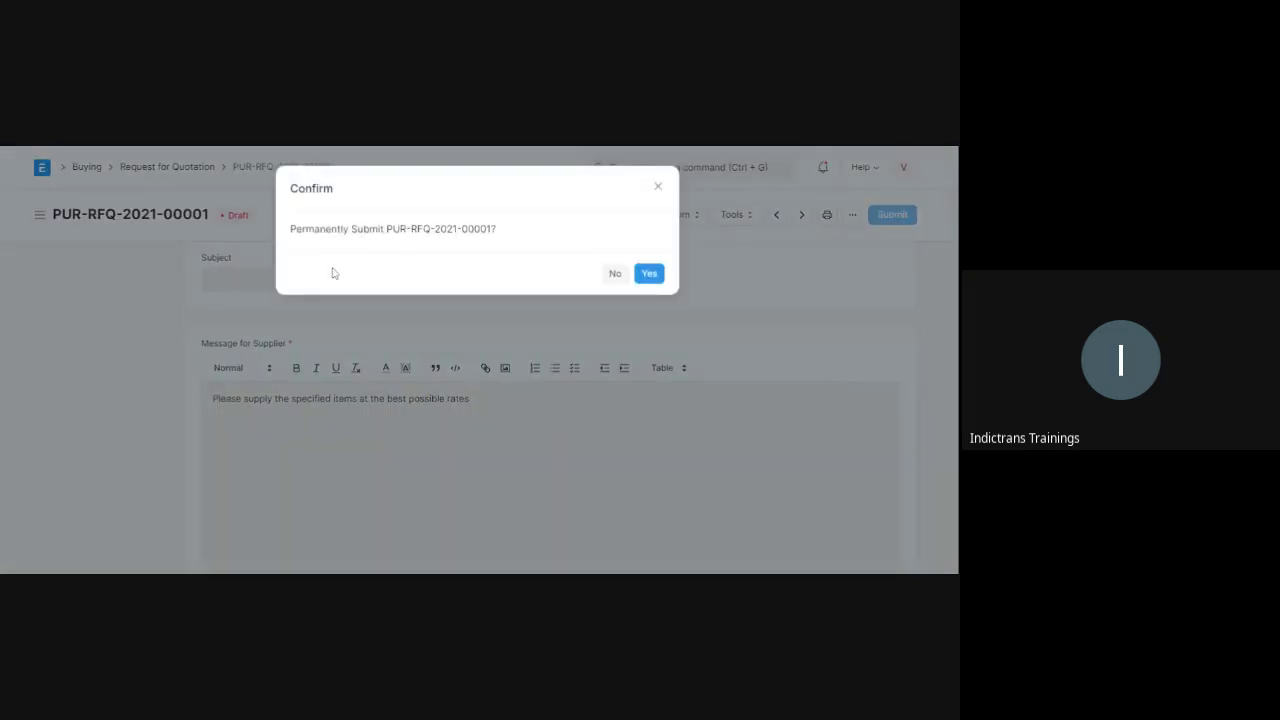
pyautogui.click(649, 274)
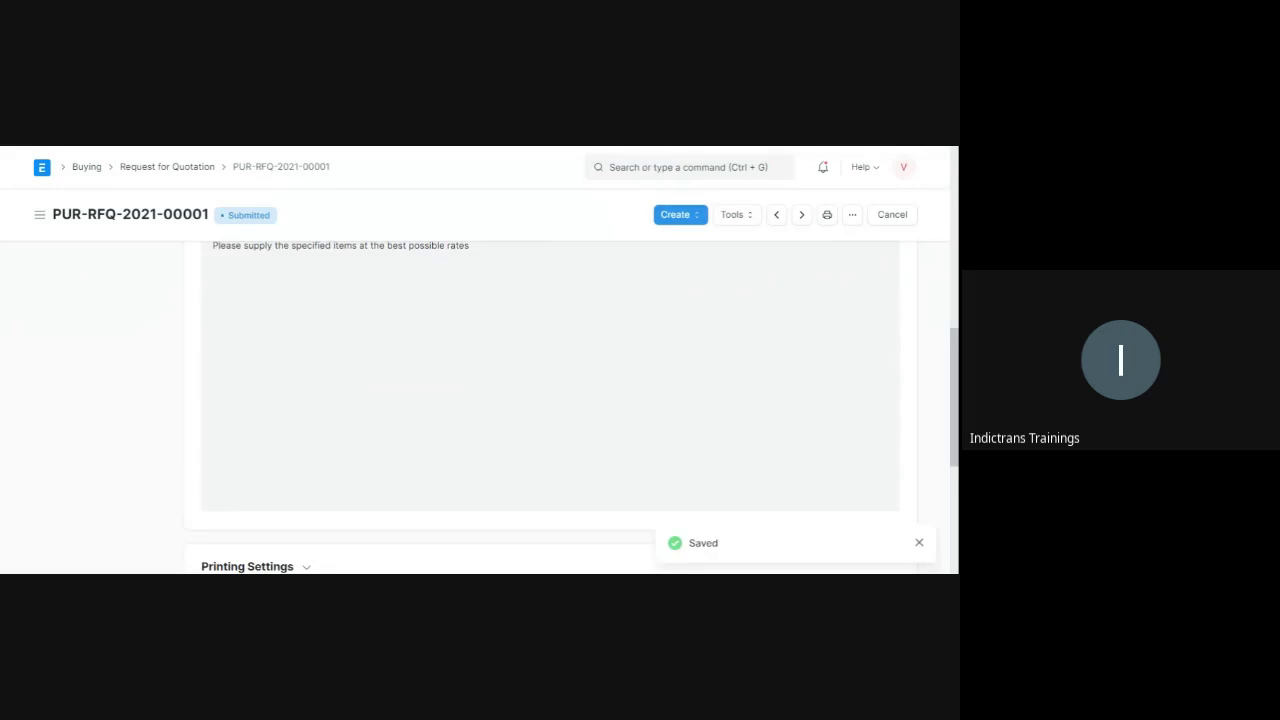
# Step: Create a Supplier Quotation for Supplier-05 from the submitted Request for Quotation
pyautogui.scroll(6, 752, 341)
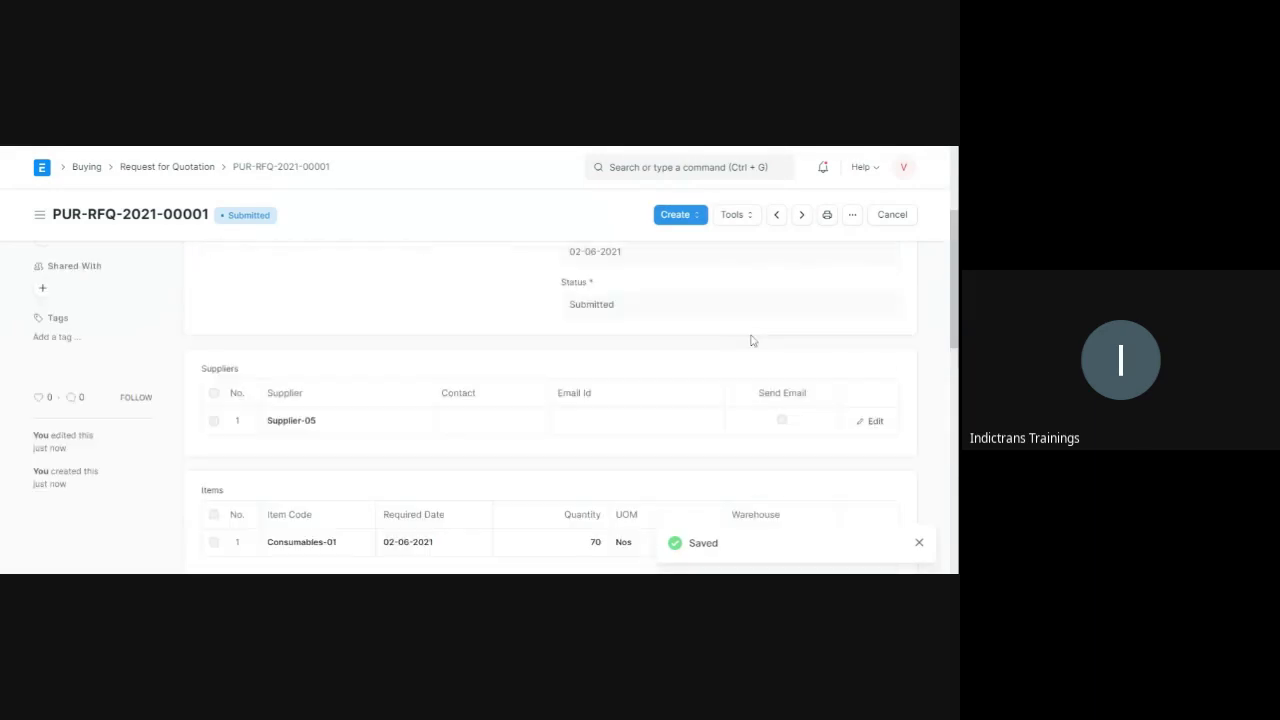
pyautogui.scroll(3, 752, 341)
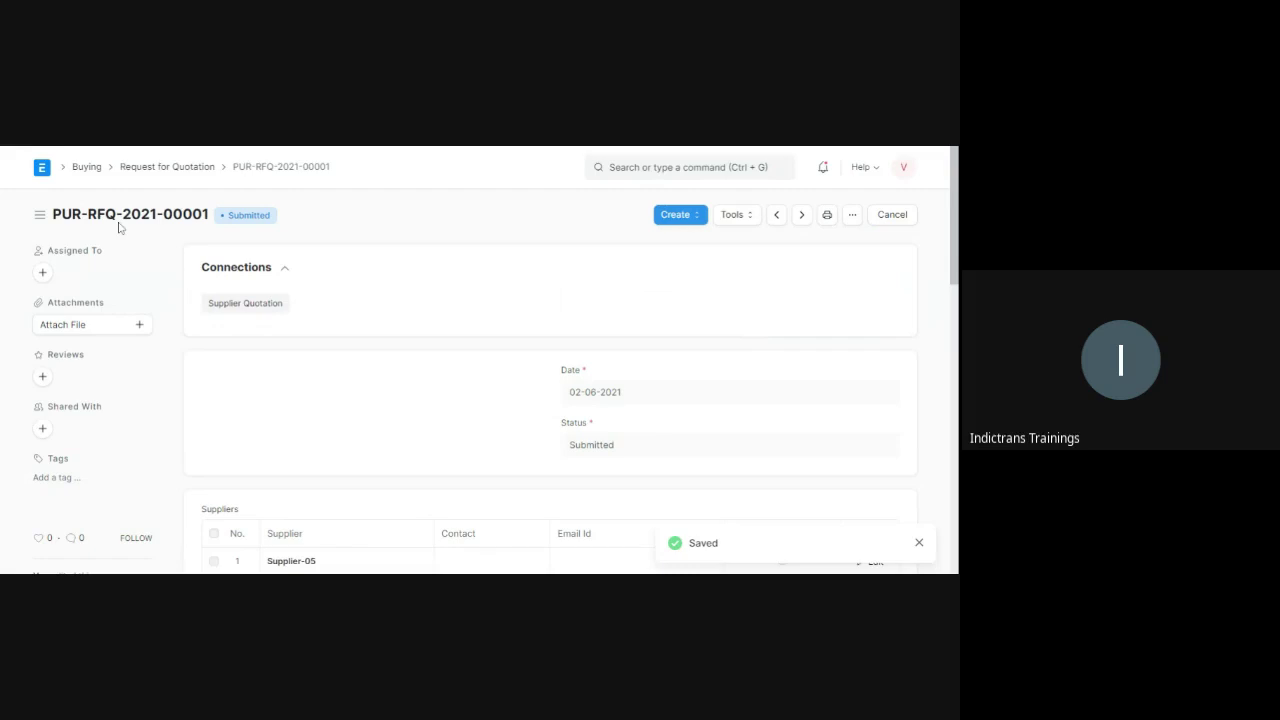
pyautogui.click(684, 220)
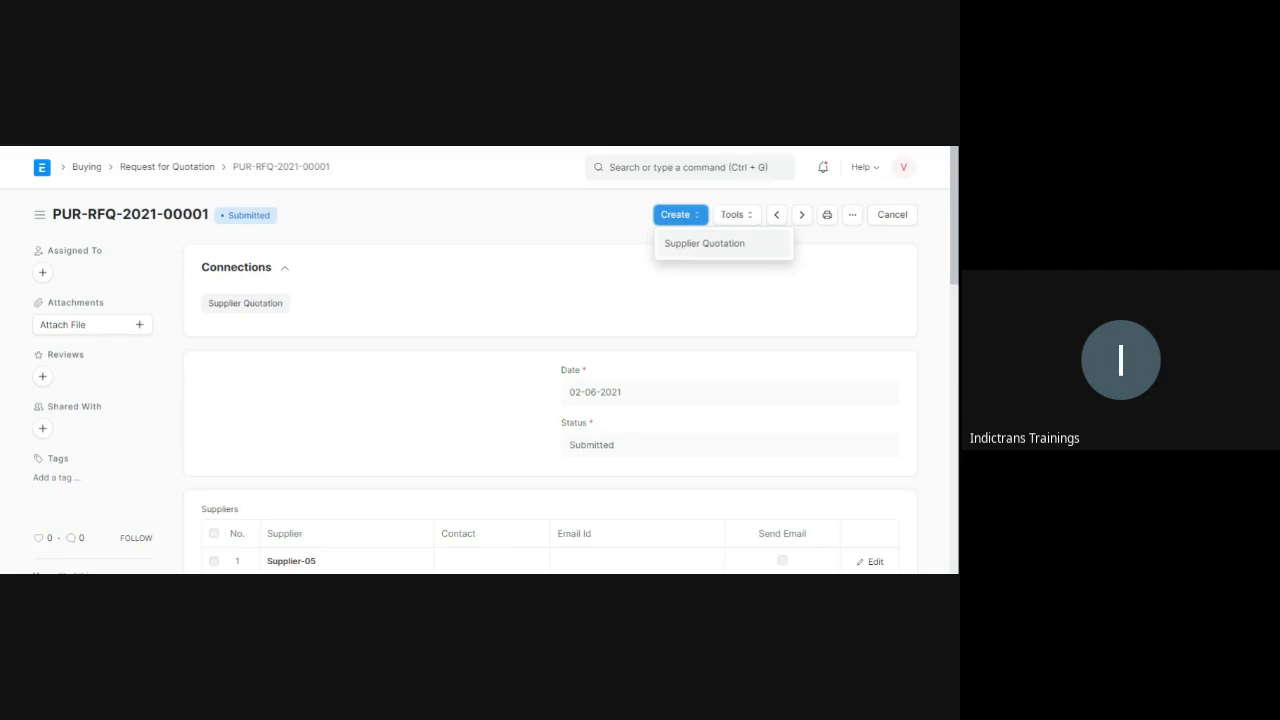
pyautogui.click(690, 240)
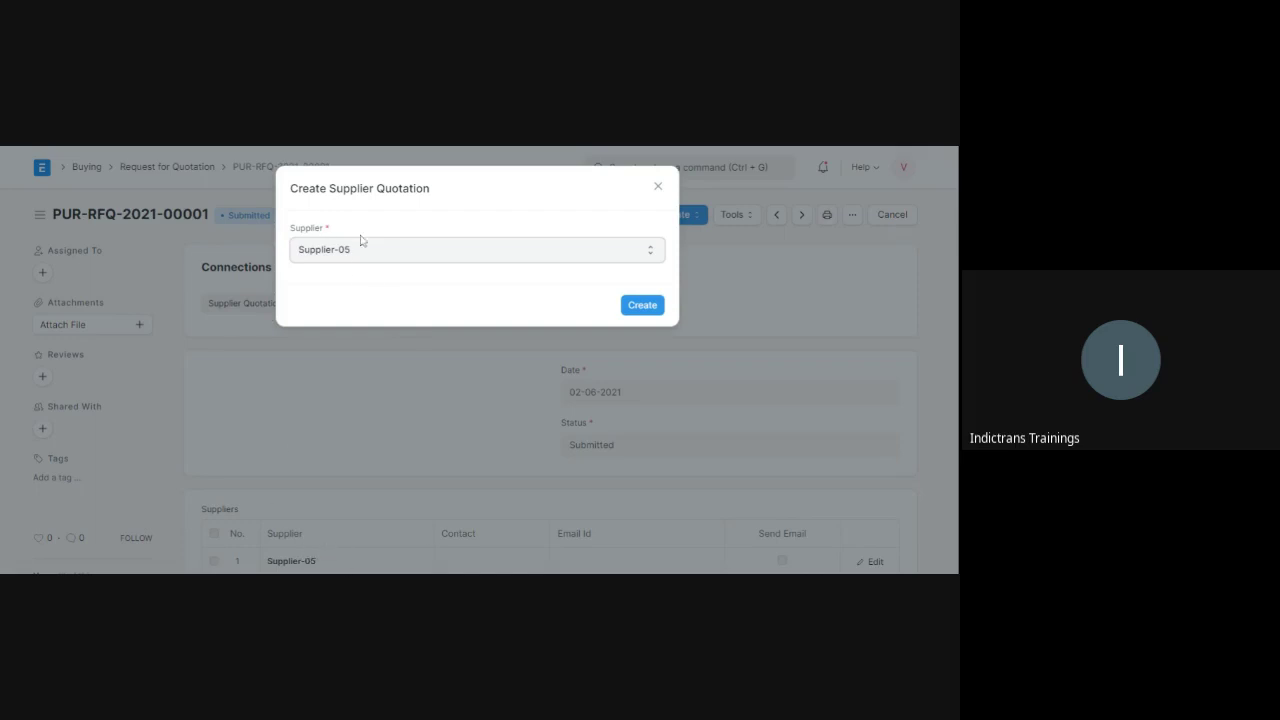
pyautogui.click(645, 306)
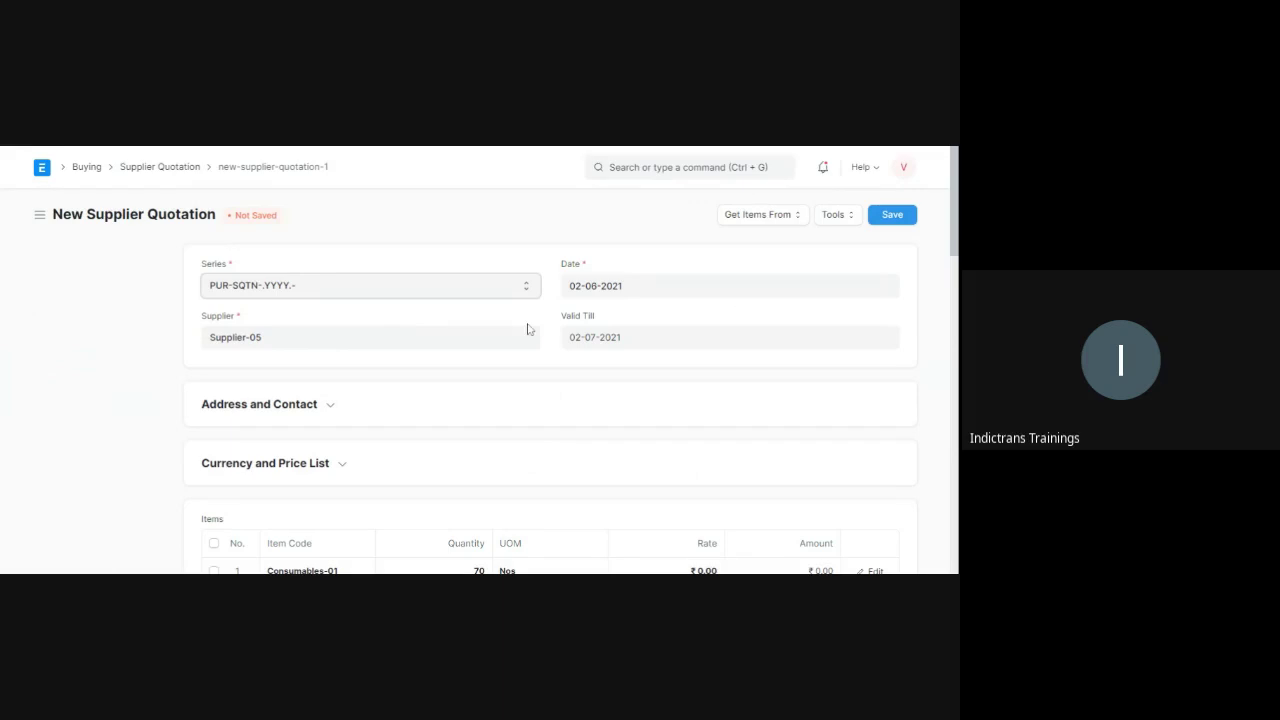
# Step: Set the Supplier Quotation's price list to Consumable and check the Consumables-01 item row
pyautogui.scroll(-2, 528, 329)
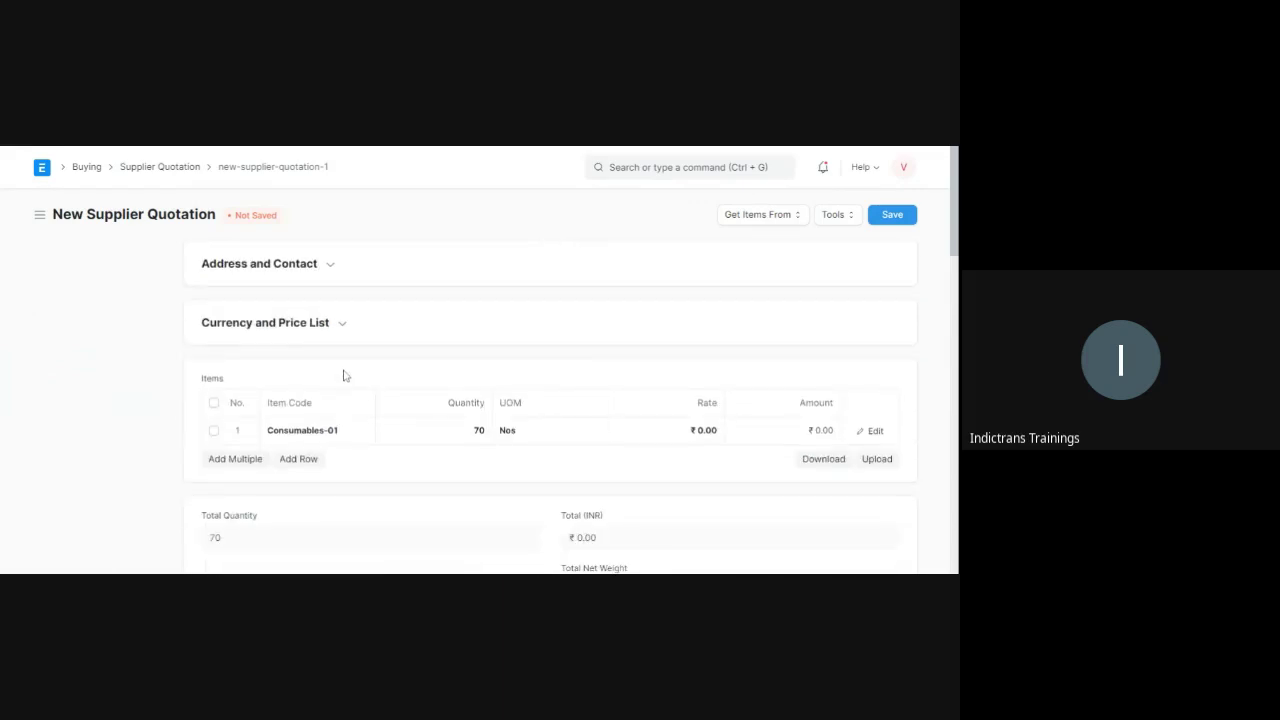
pyautogui.click(340, 325)
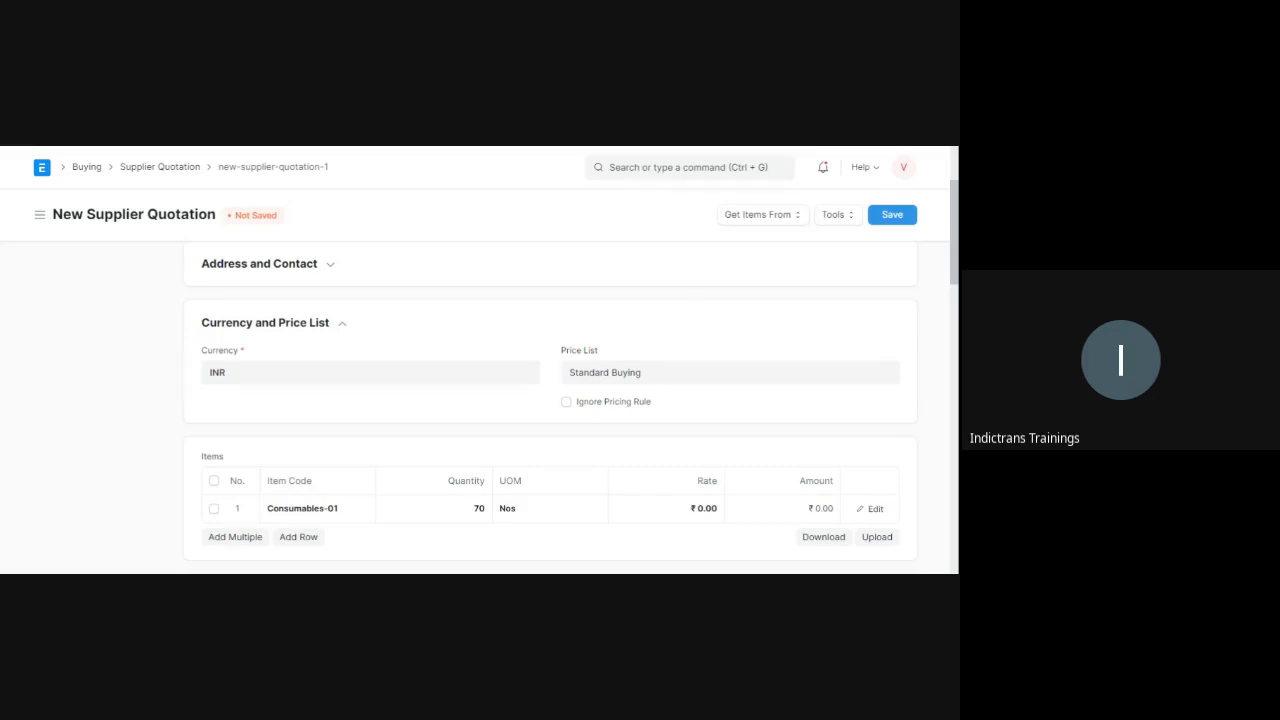
pyautogui.press('Tab')
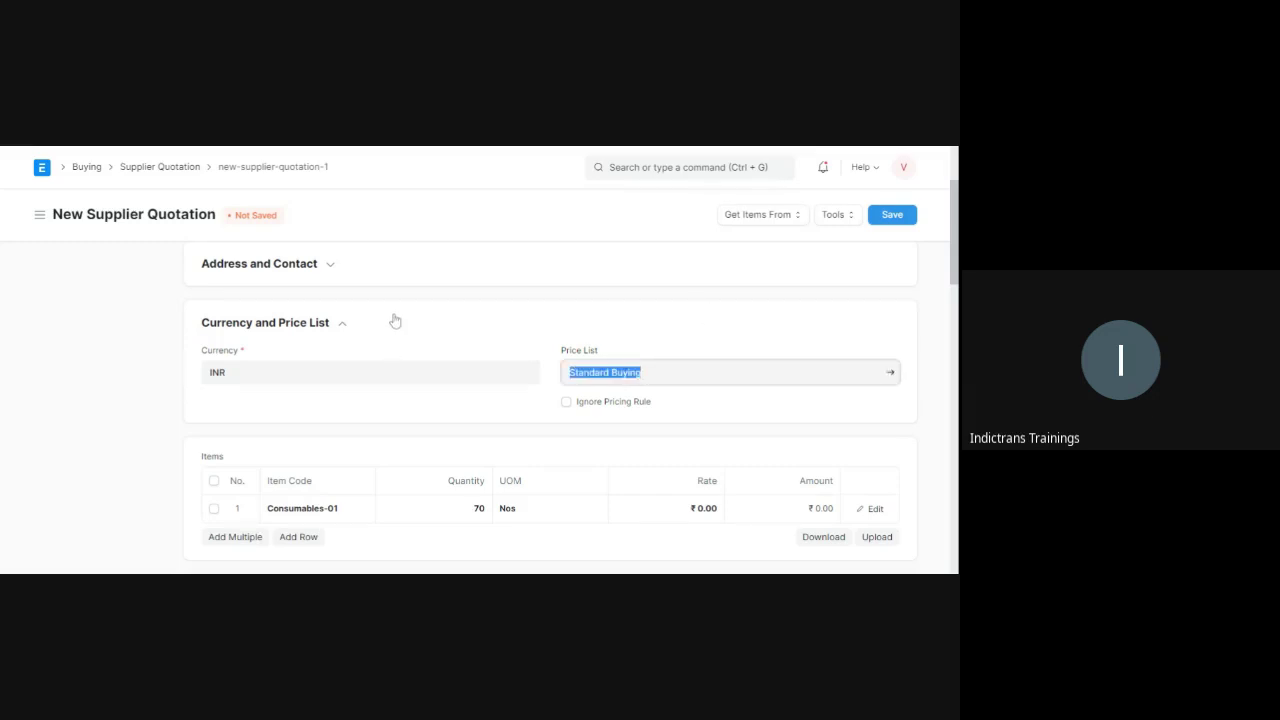
pyautogui.write('con')
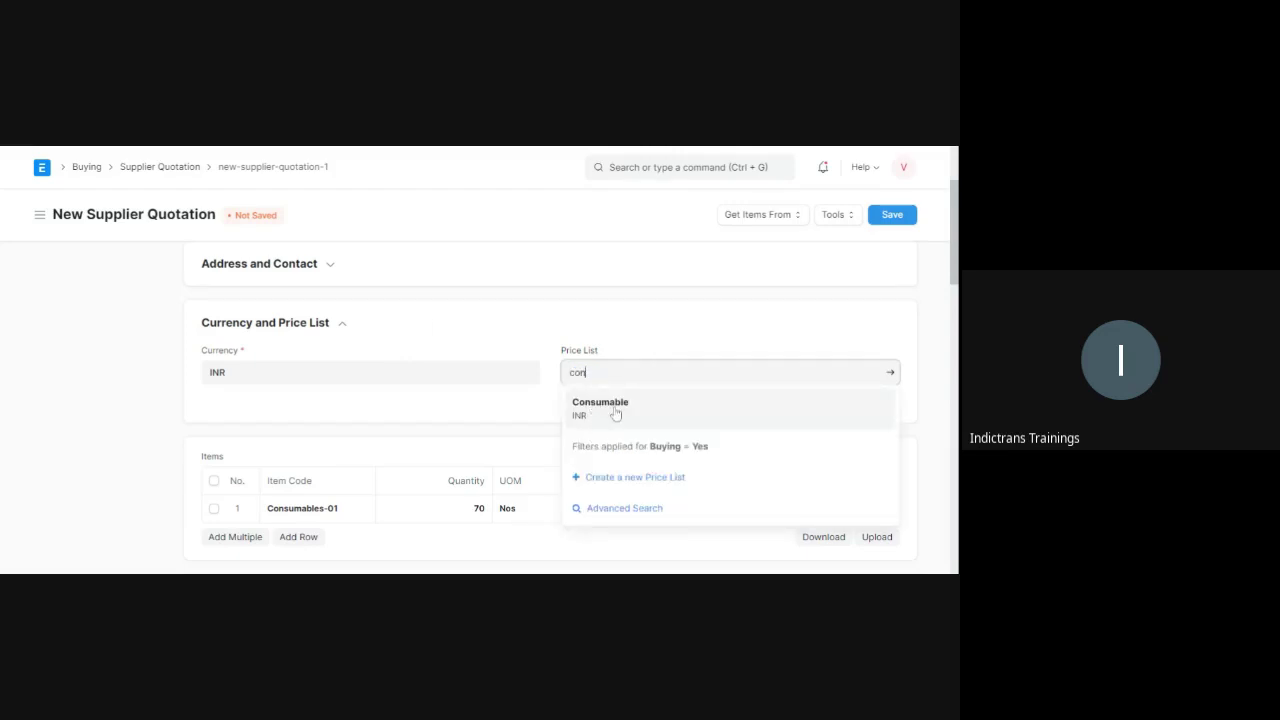
pyautogui.click(612, 410)
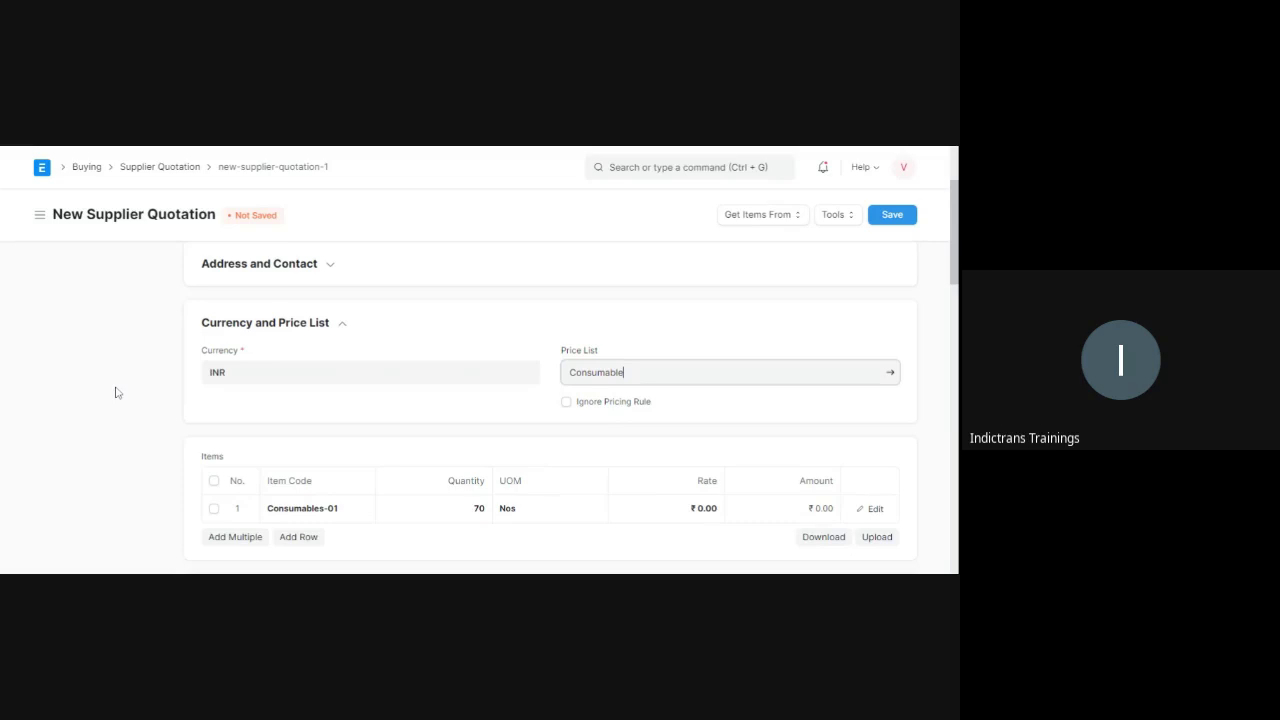
pyautogui.scroll(-3, 116, 393)
pyautogui.scroll(4, 914, 357)
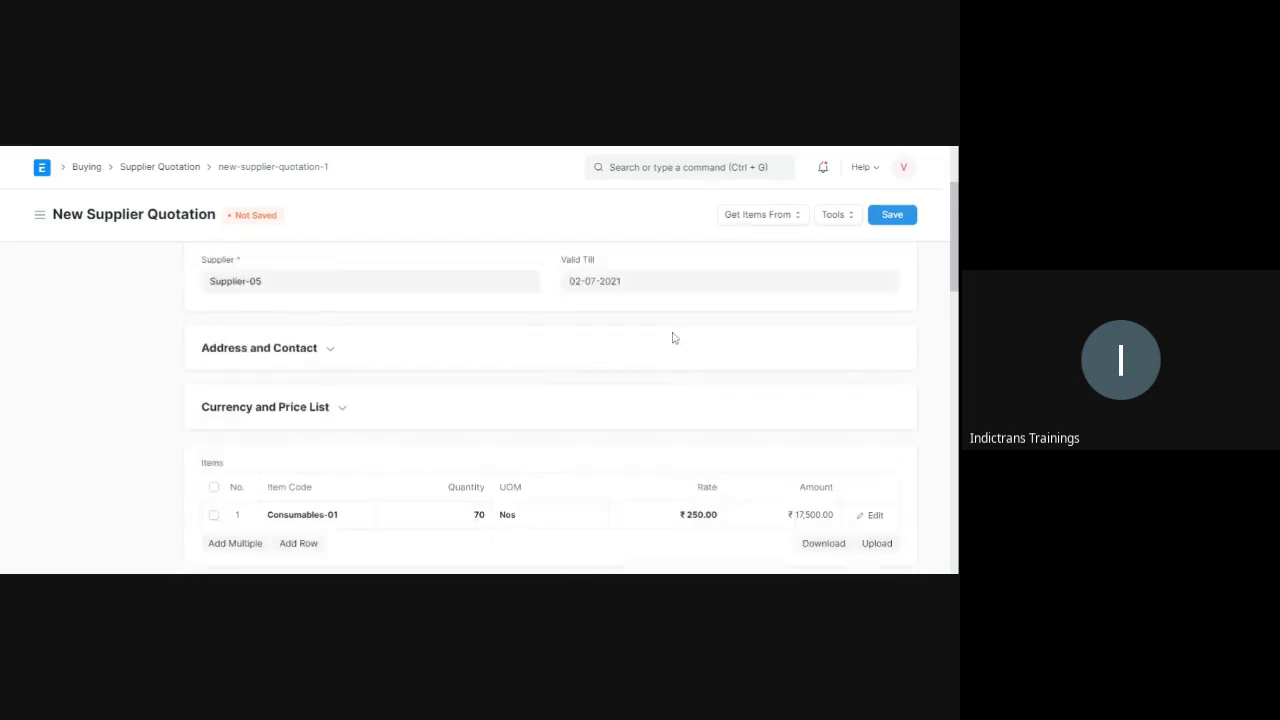
pyautogui.scroll(1, 673, 338)
pyautogui.scroll(-3, 669, 383)
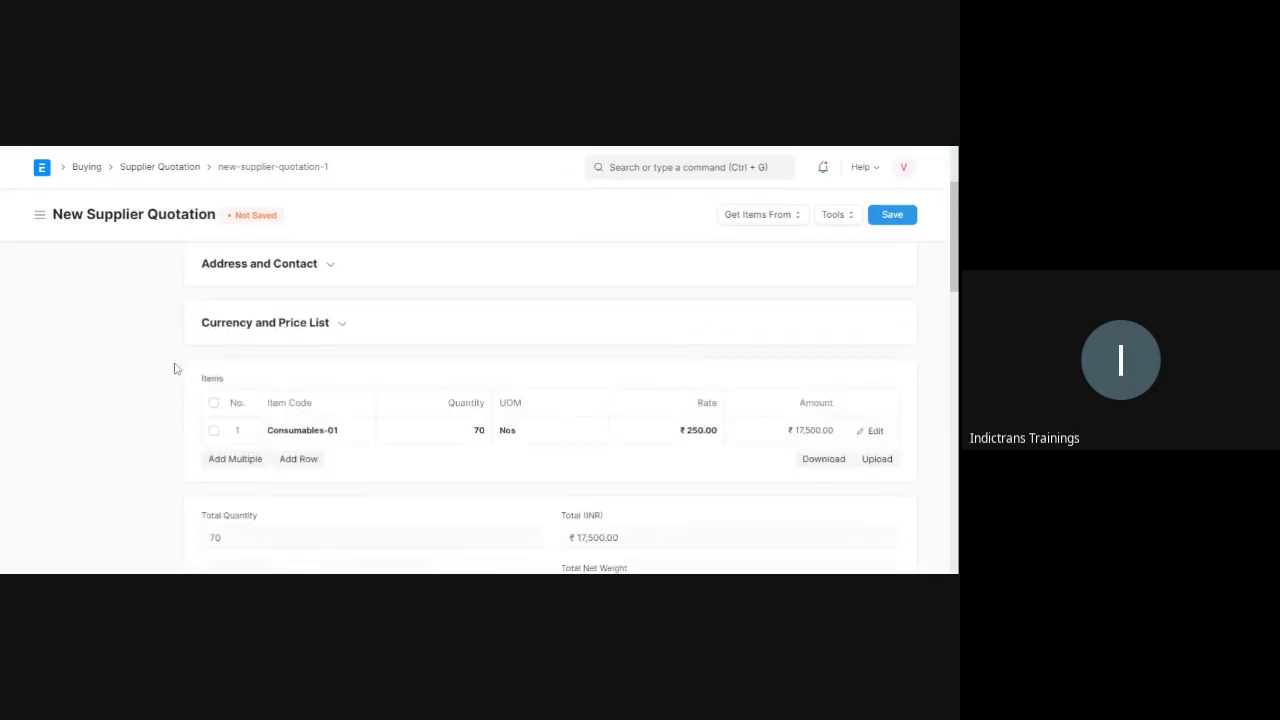
pyautogui.click(257, 333)
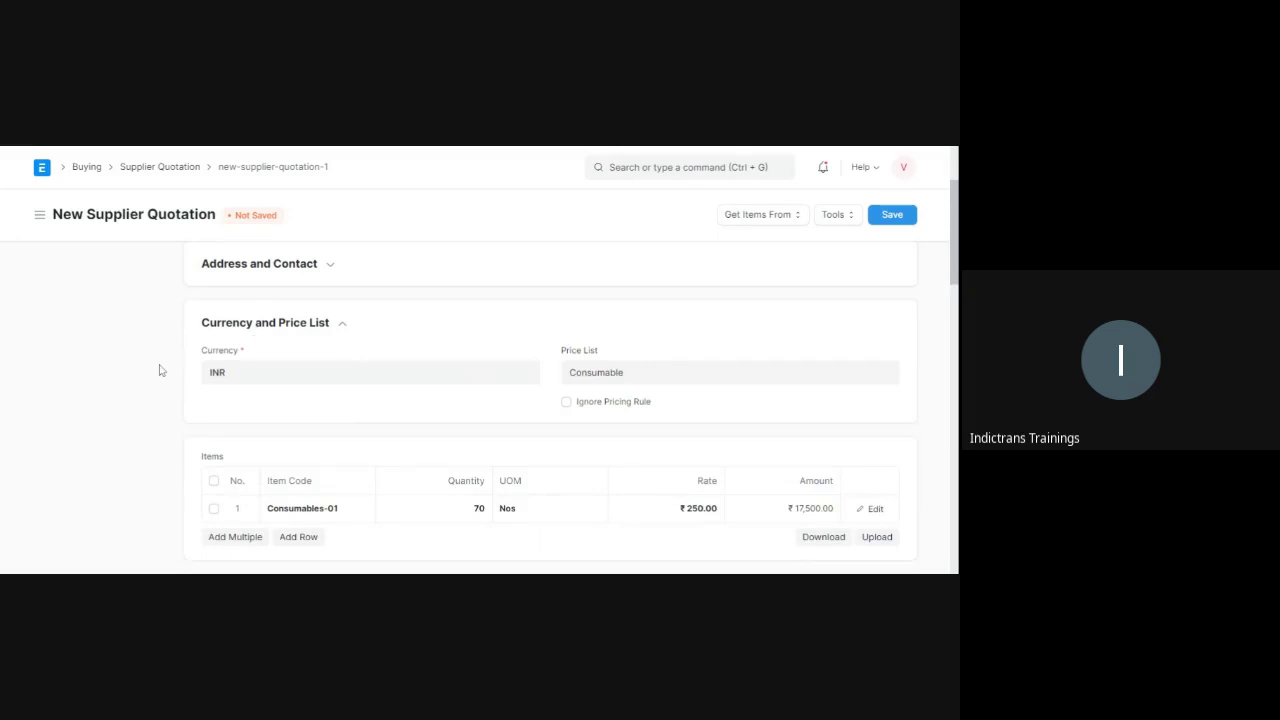
# Step: Apply the Inside State GST - NITP purchase taxes and charges template to the Supplier Quotation and review its tax rows
pyautogui.scroll(-2, 157, 366)
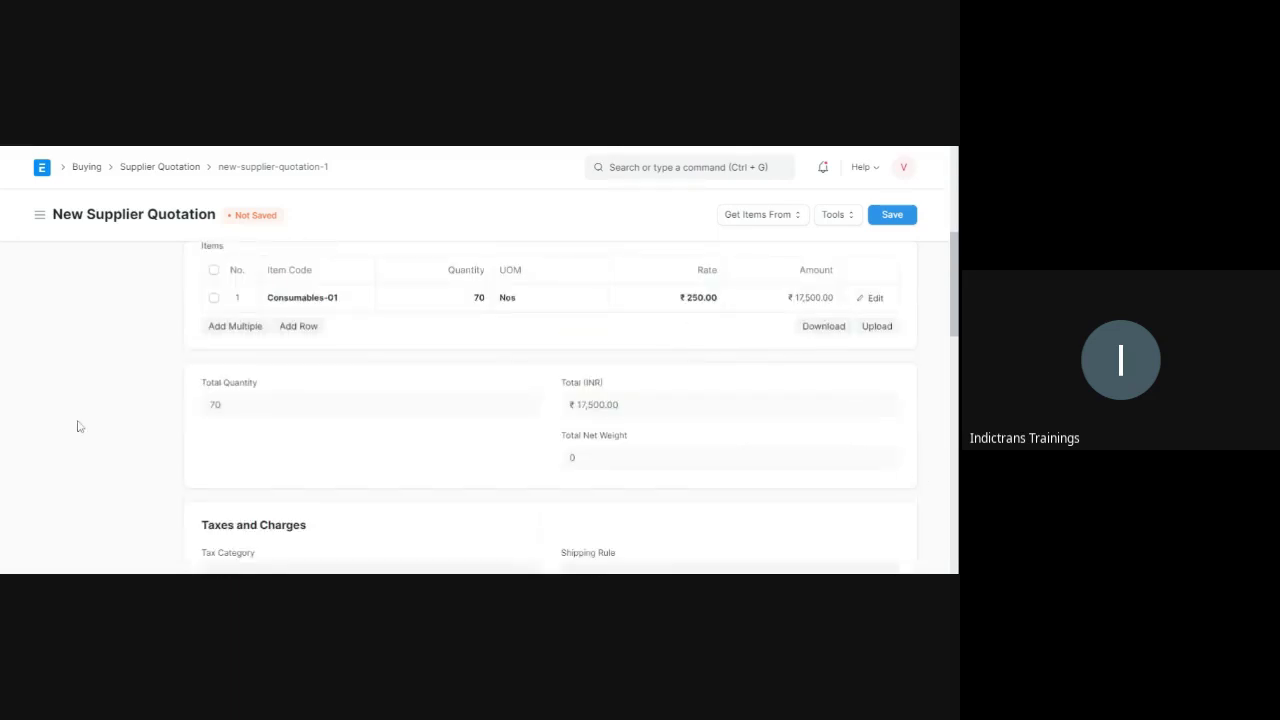
pyautogui.scroll(-3, 120, 413)
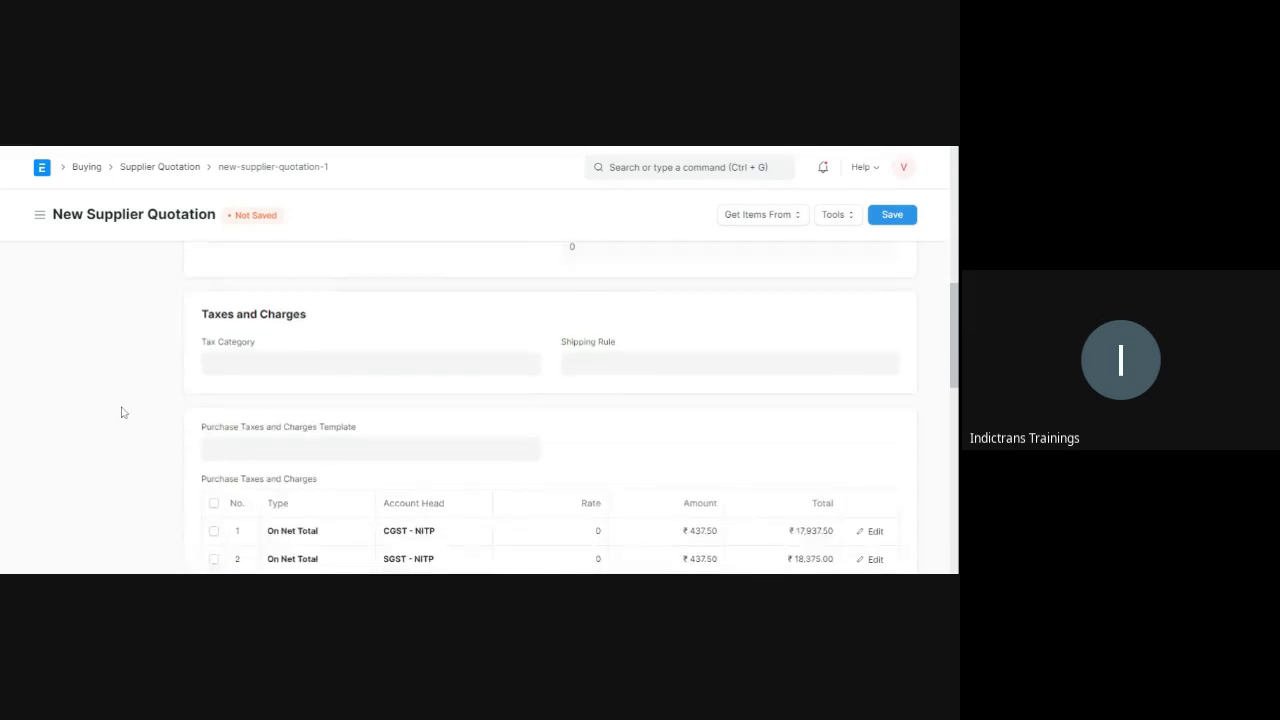
pyautogui.scroll(-1, 122, 412)
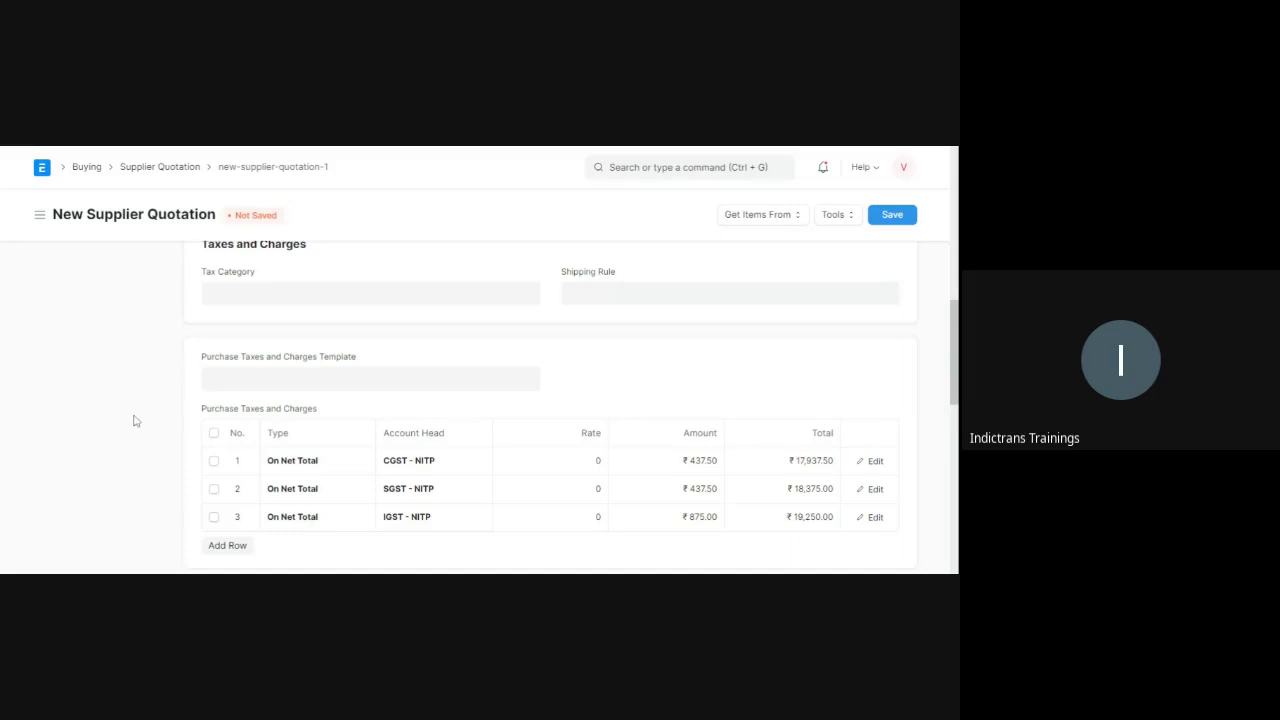
pyautogui.click(210, 378)
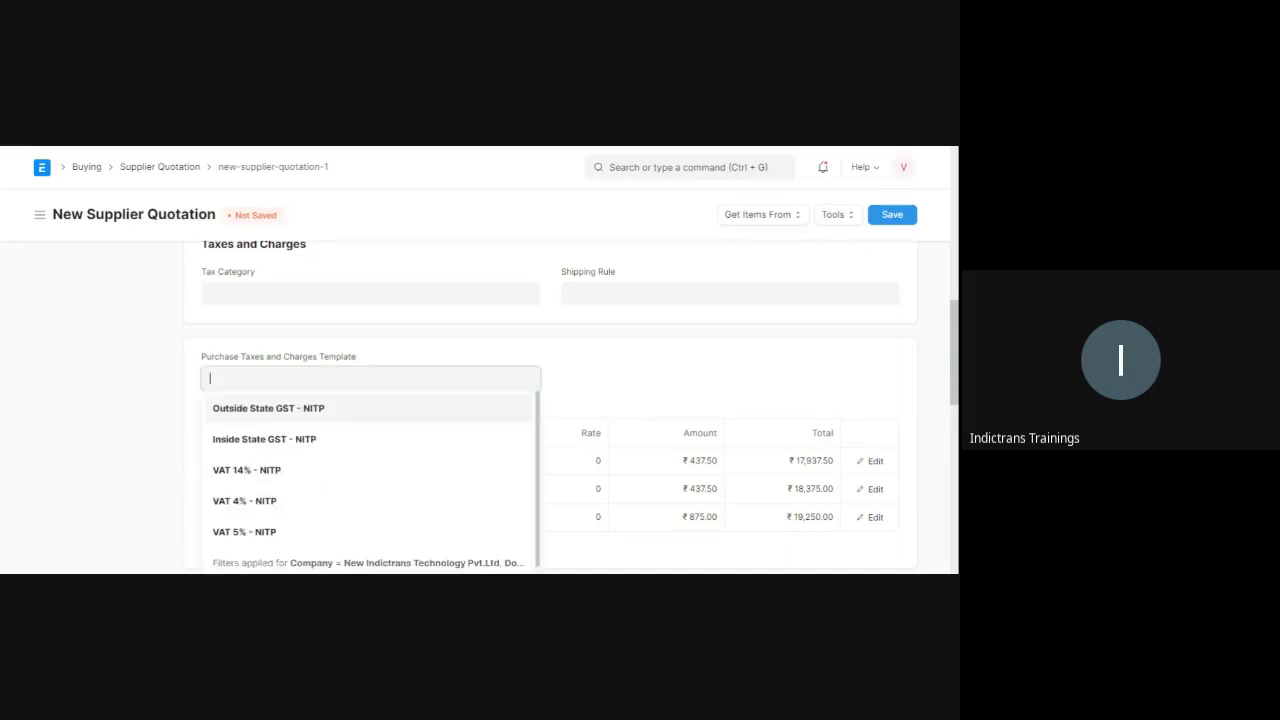
pyautogui.click(288, 443)
pyautogui.scroll(-1, 81, 449)
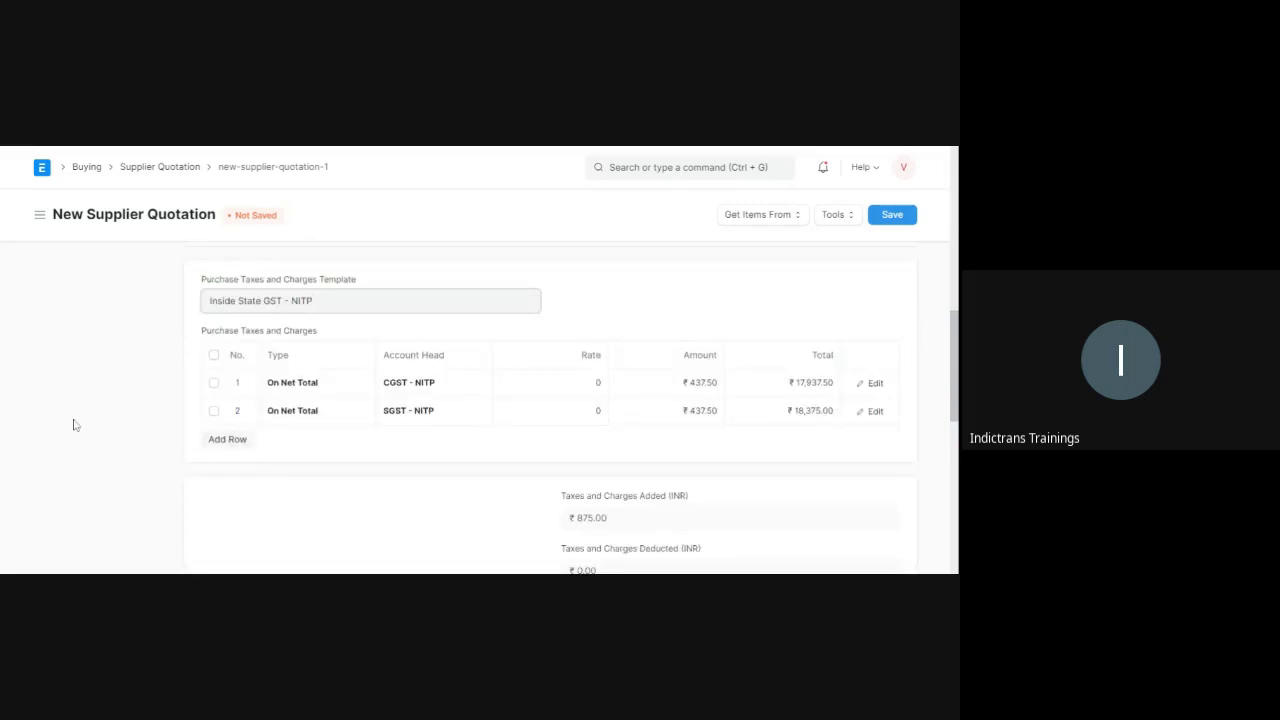
pyautogui.scroll(-3, 73, 425)
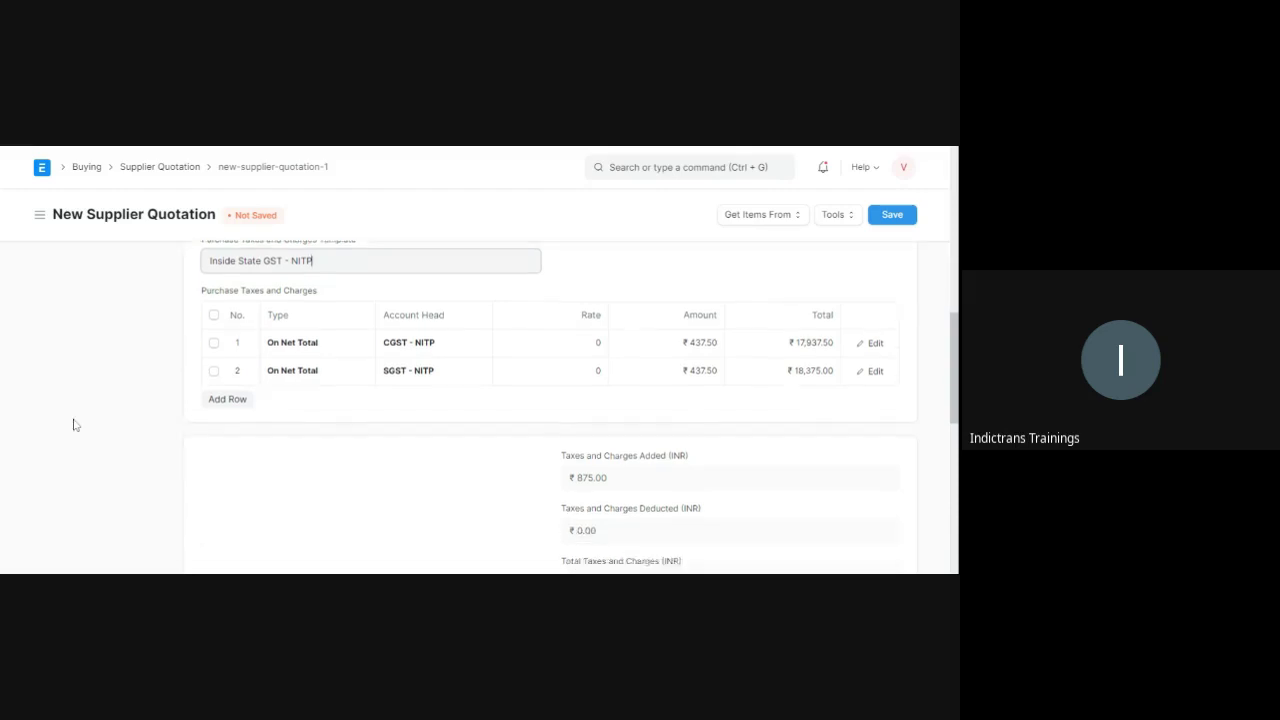
# Step: Examine the new Supplier Quotation's item amount, tax totals, grand total, Additional Discount and Terms and Conditions sections
pyautogui.scroll(2, 73, 425)
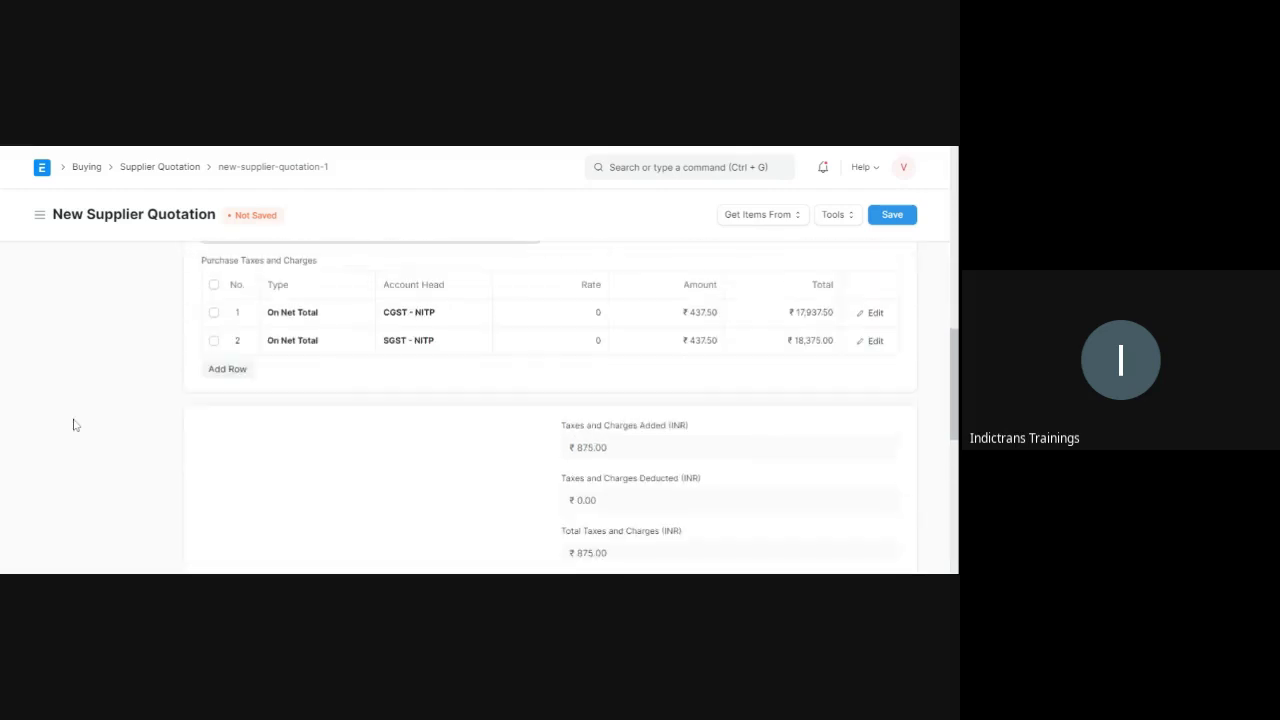
pyautogui.scroll(4, 73, 425)
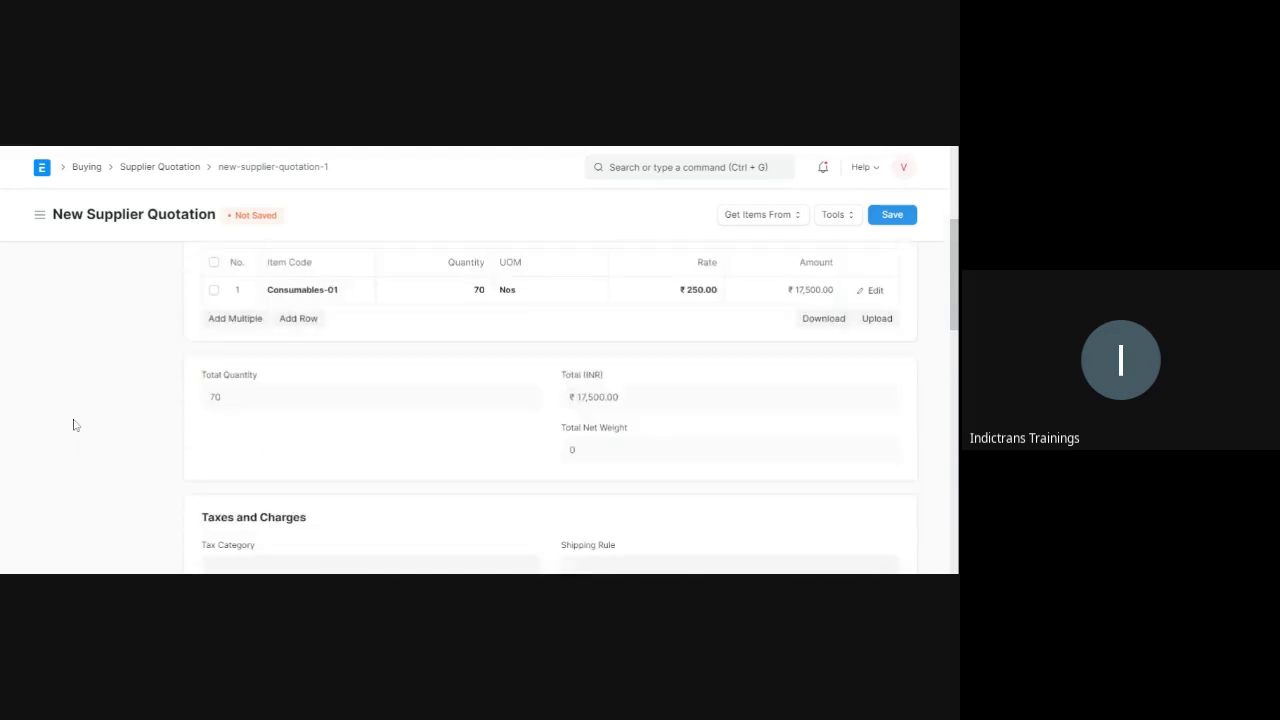
pyautogui.scroll(-6, 73, 425)
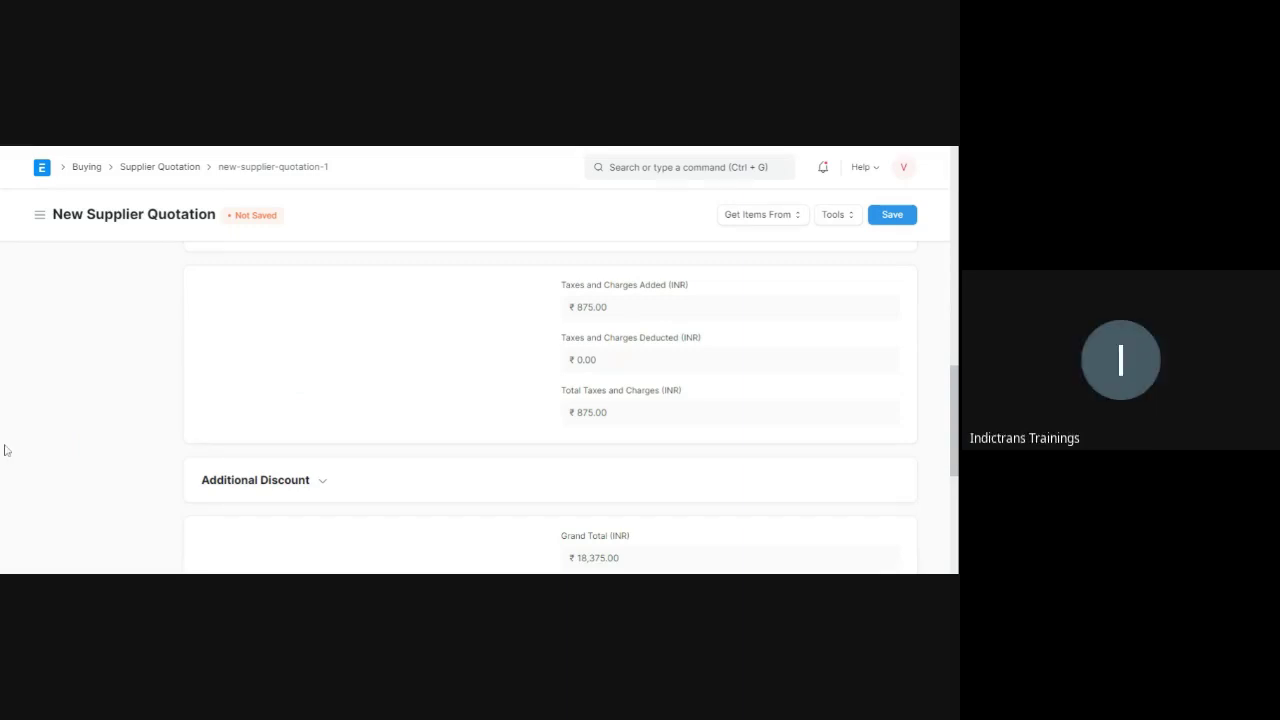
pyautogui.scroll(-2, 4, 452)
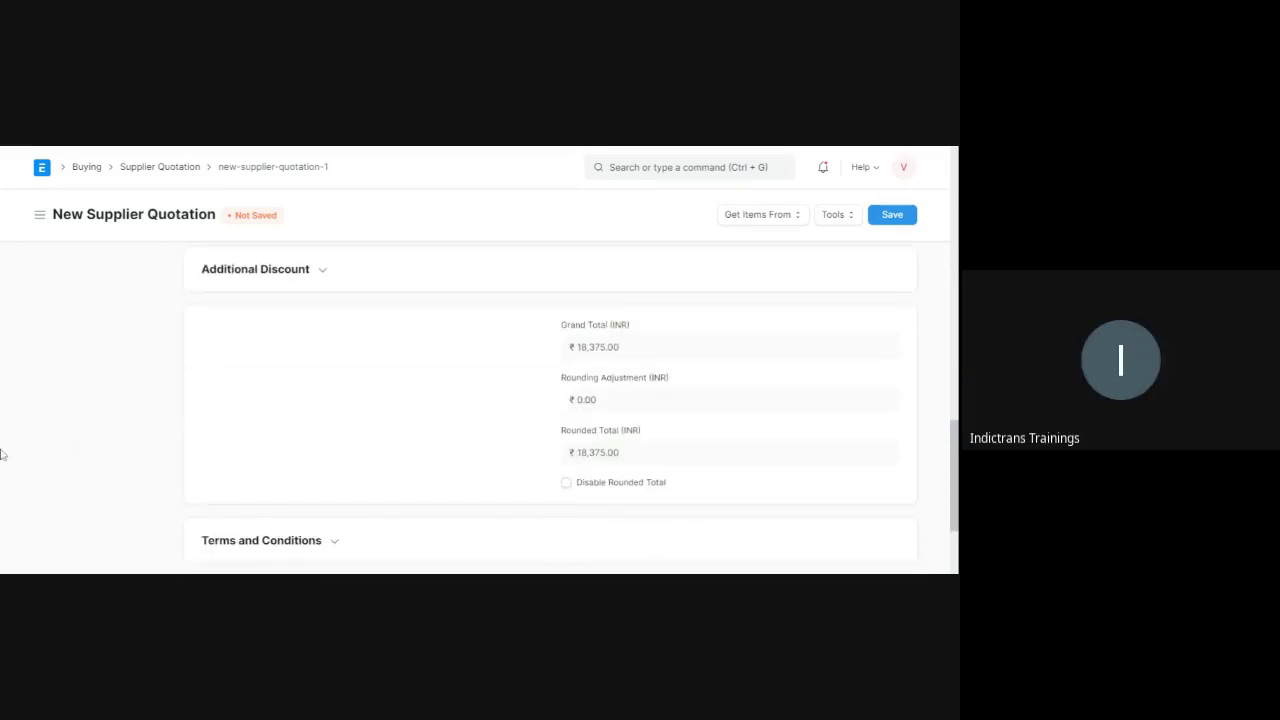
pyautogui.click(301, 273)
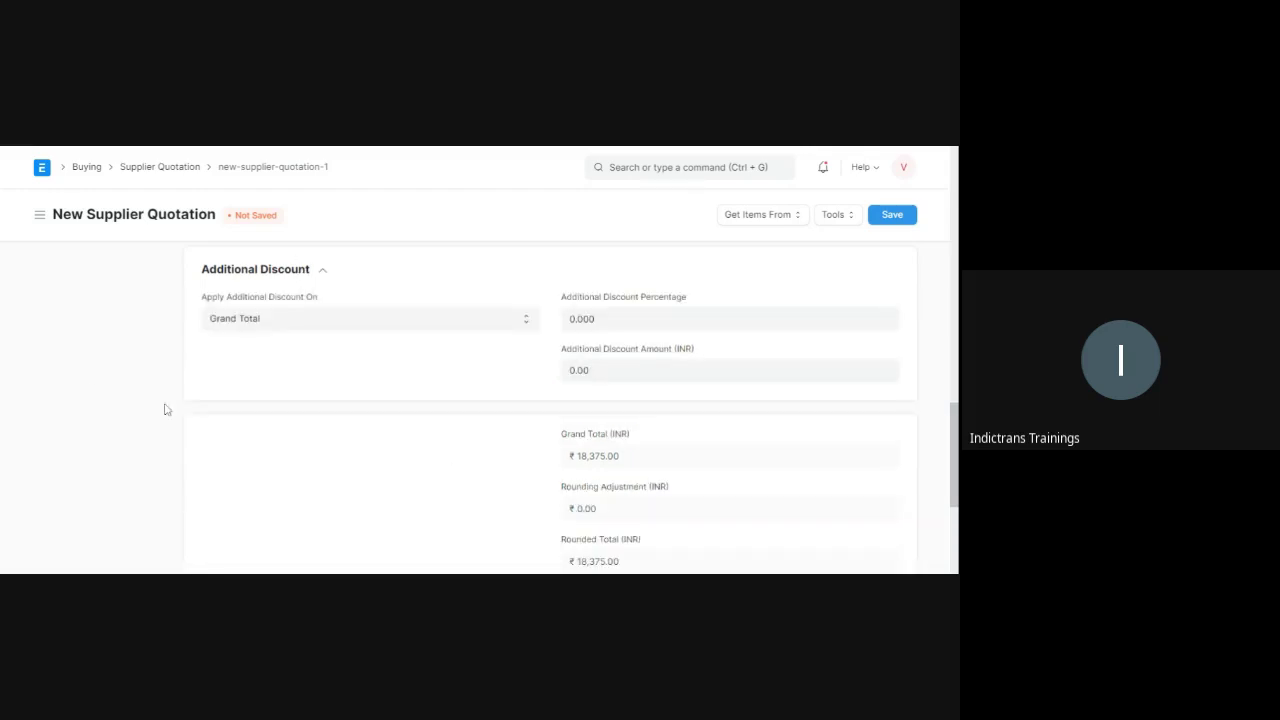
pyautogui.scroll(-3, 110, 380)
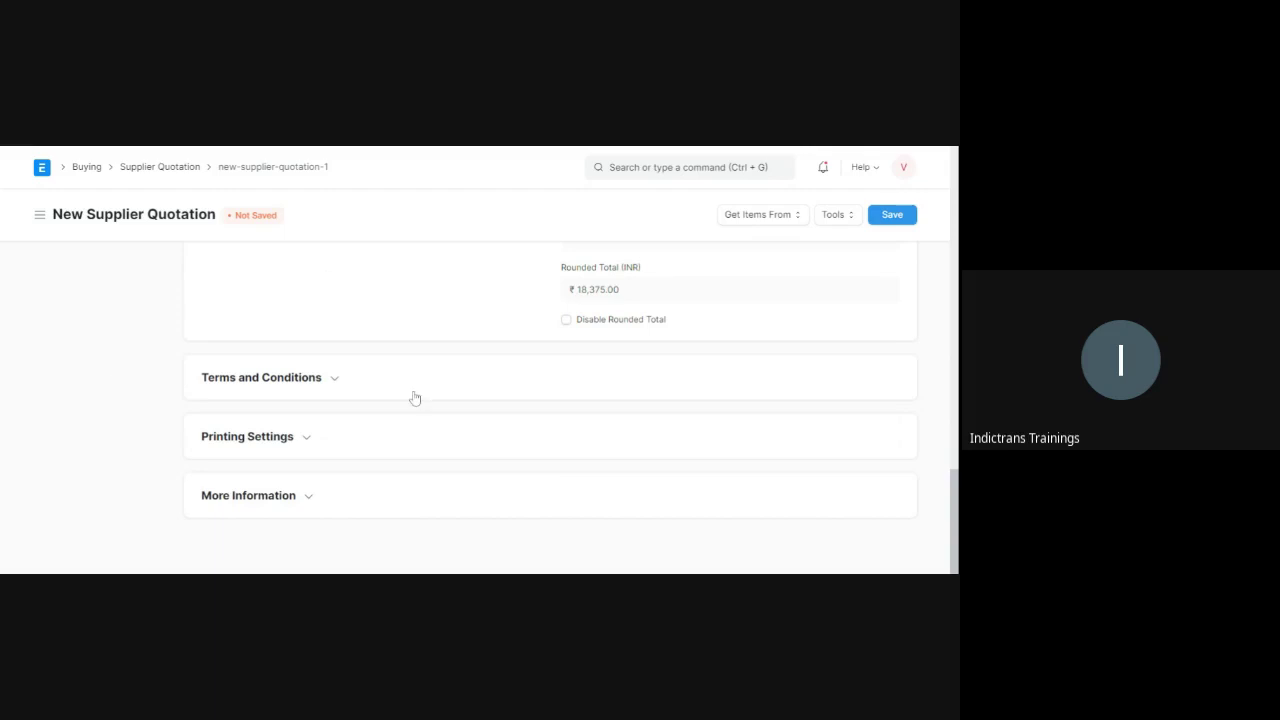
pyautogui.click(322, 384)
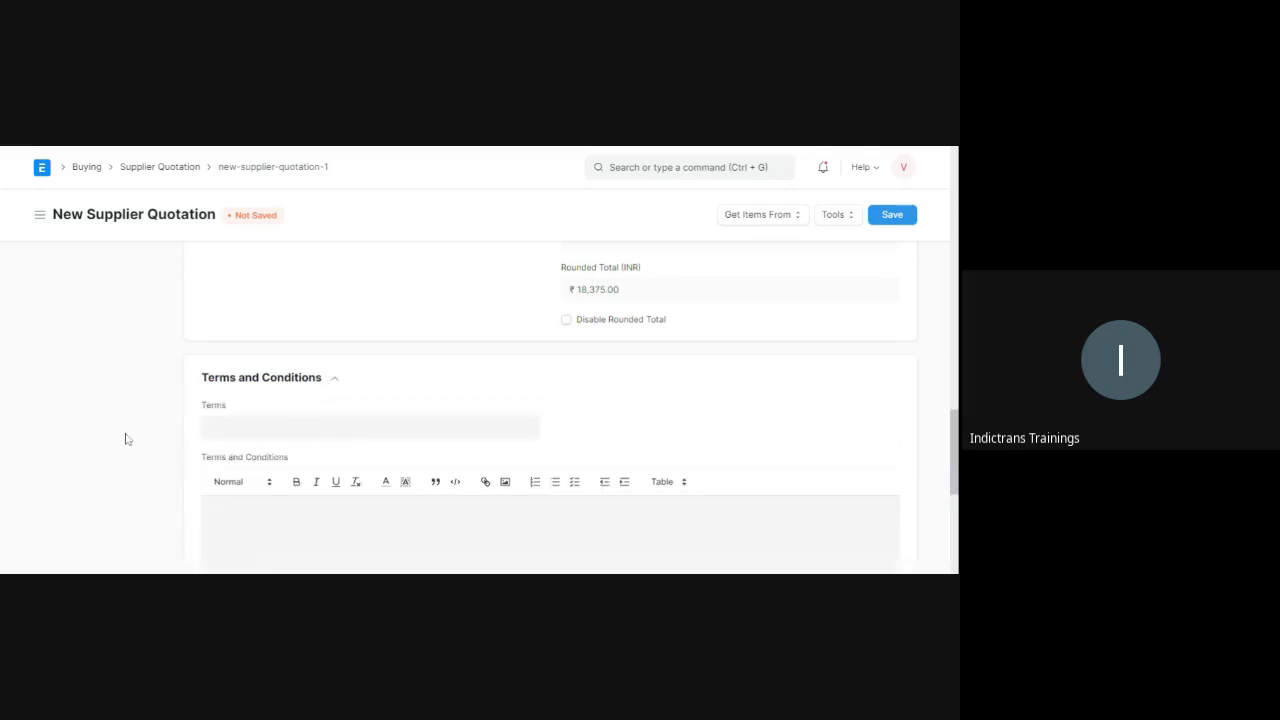
pyautogui.scroll(-3, 126, 438)
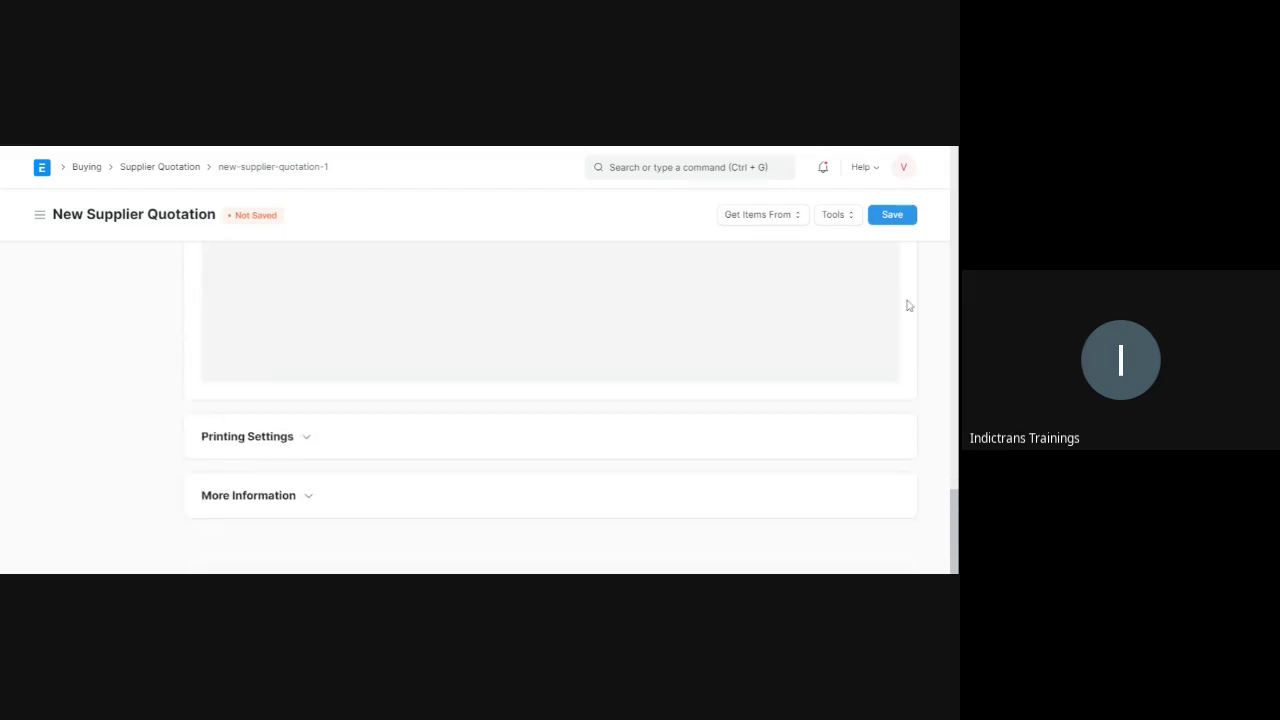
# Step: Save the Supplier Quotation for Supplier-05 and submit it permanently after checking its totals and item row
pyautogui.click(893, 214)
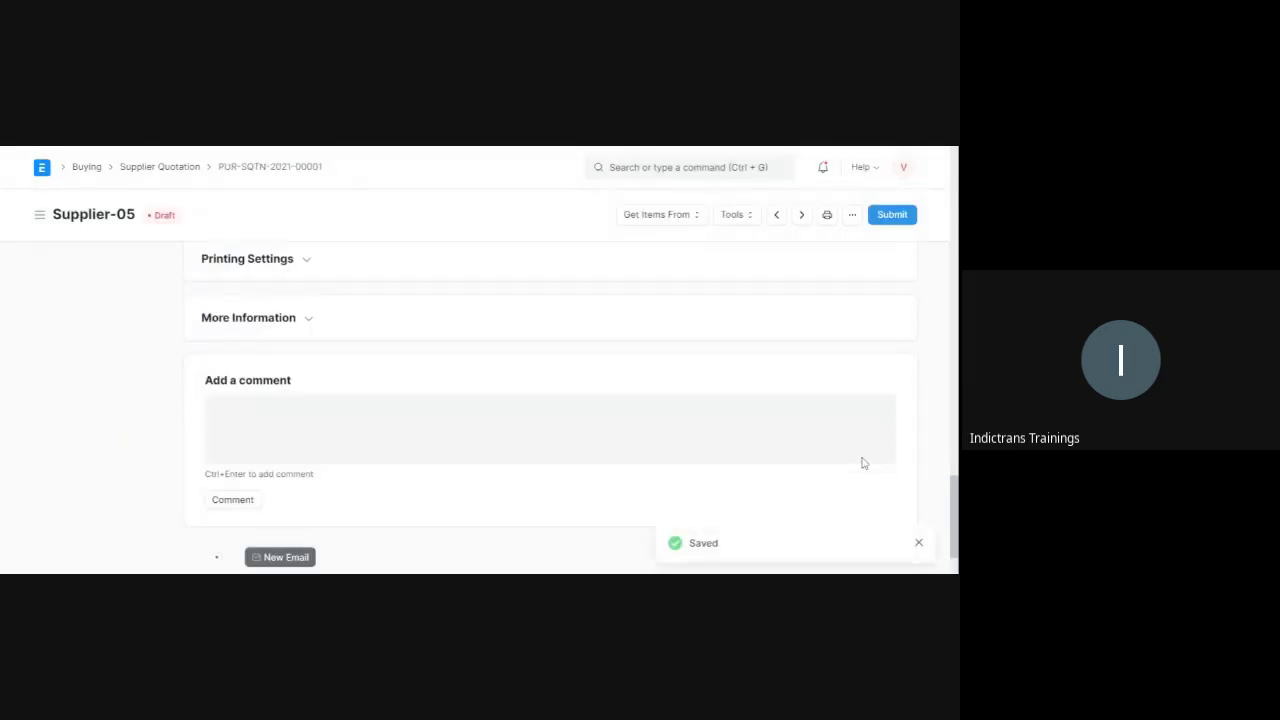
pyautogui.scroll(3, 550, 400)
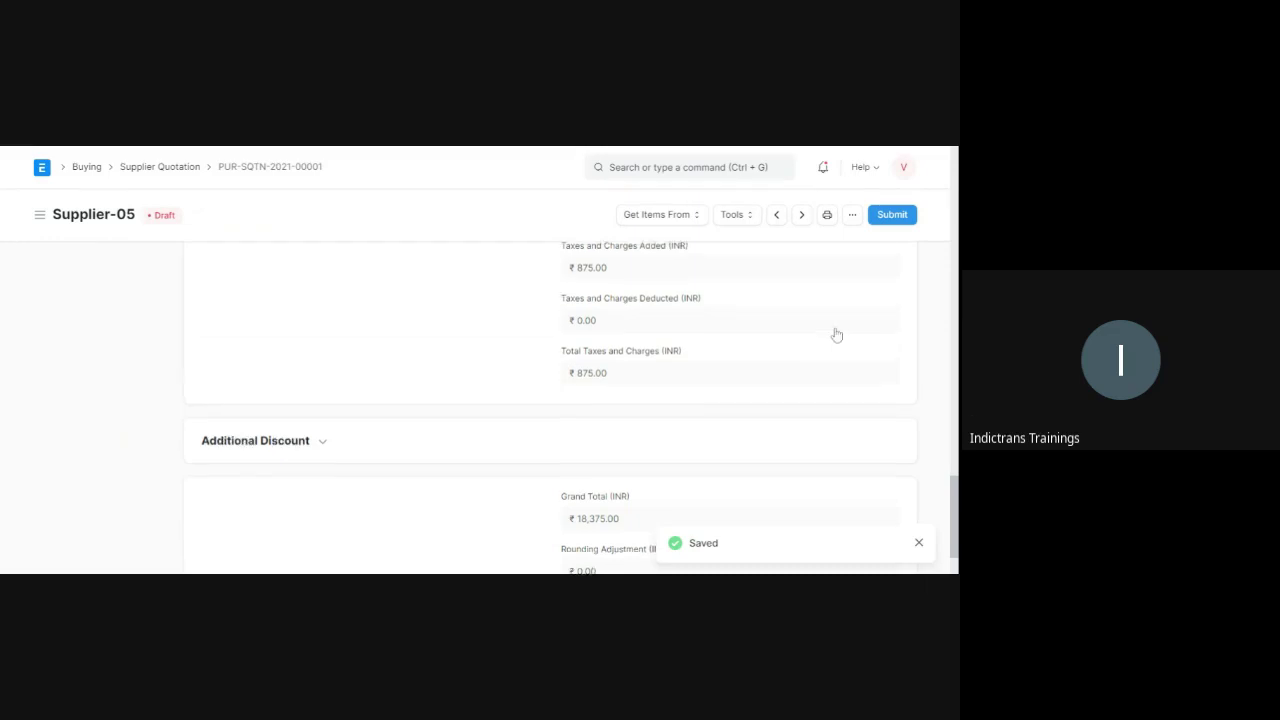
pyautogui.scroll(5, 837, 334)
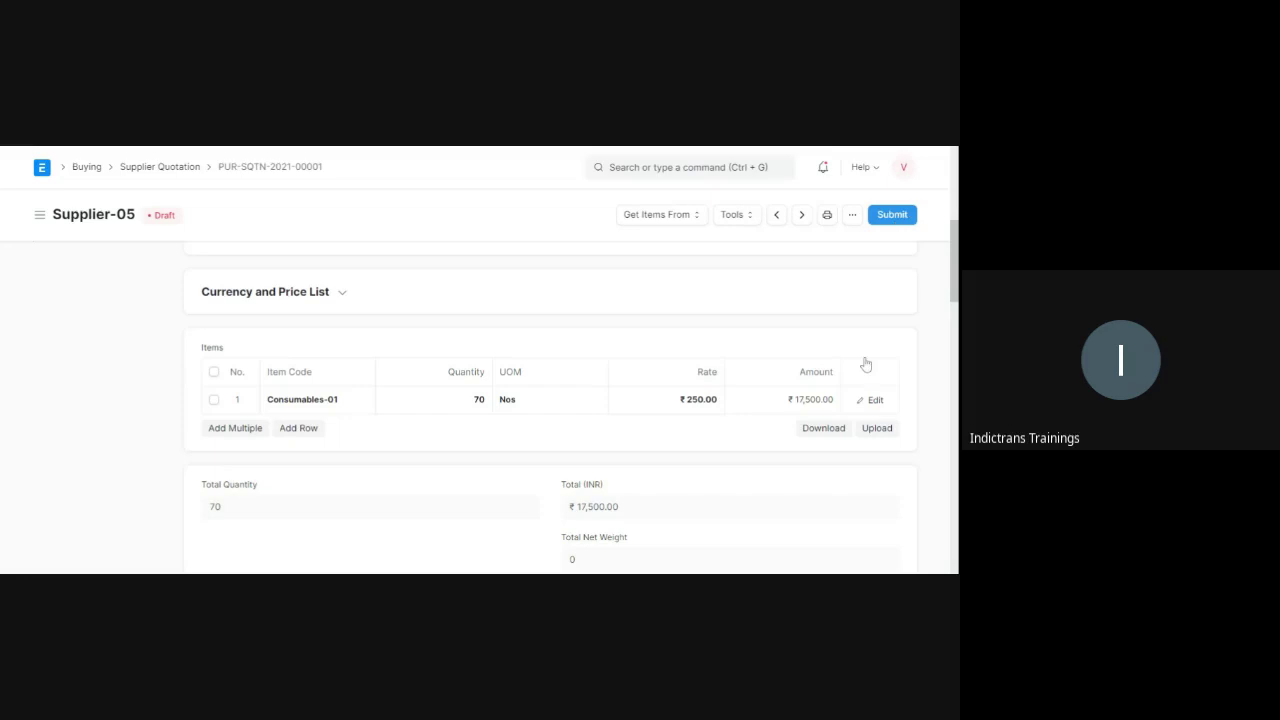
pyautogui.hotkey('ctrl', 's')
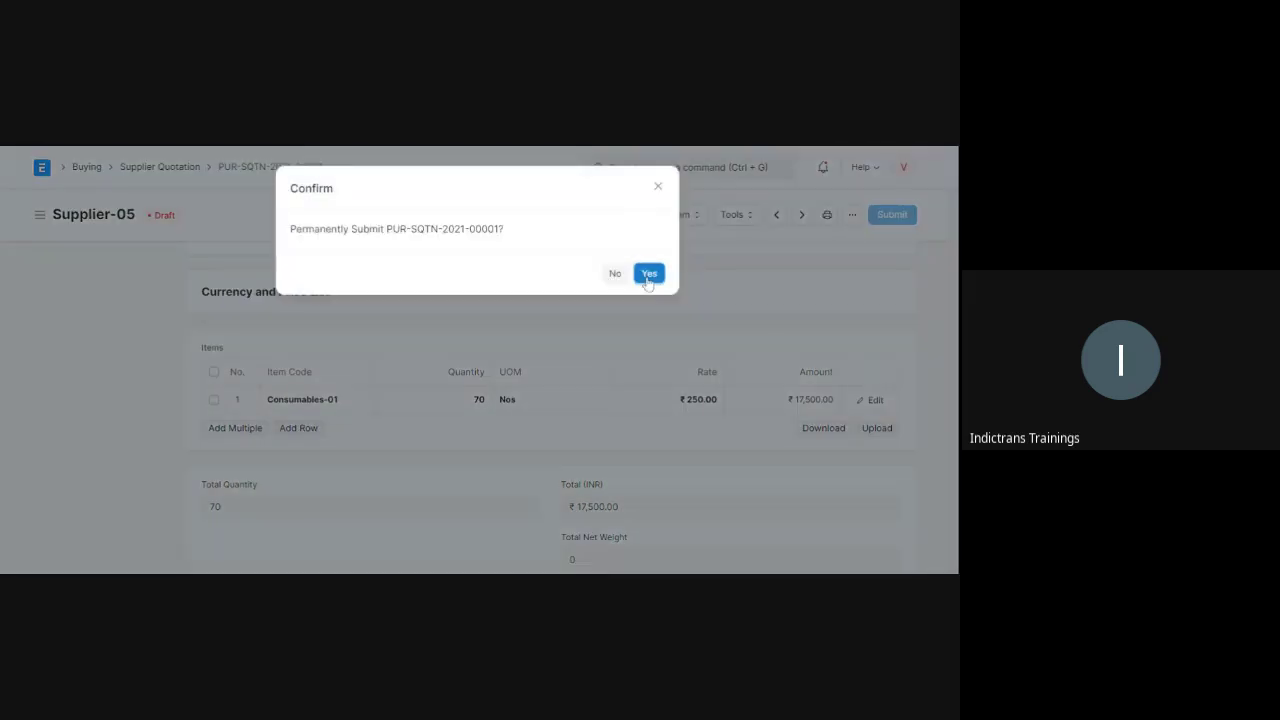
pyautogui.click(646, 274)
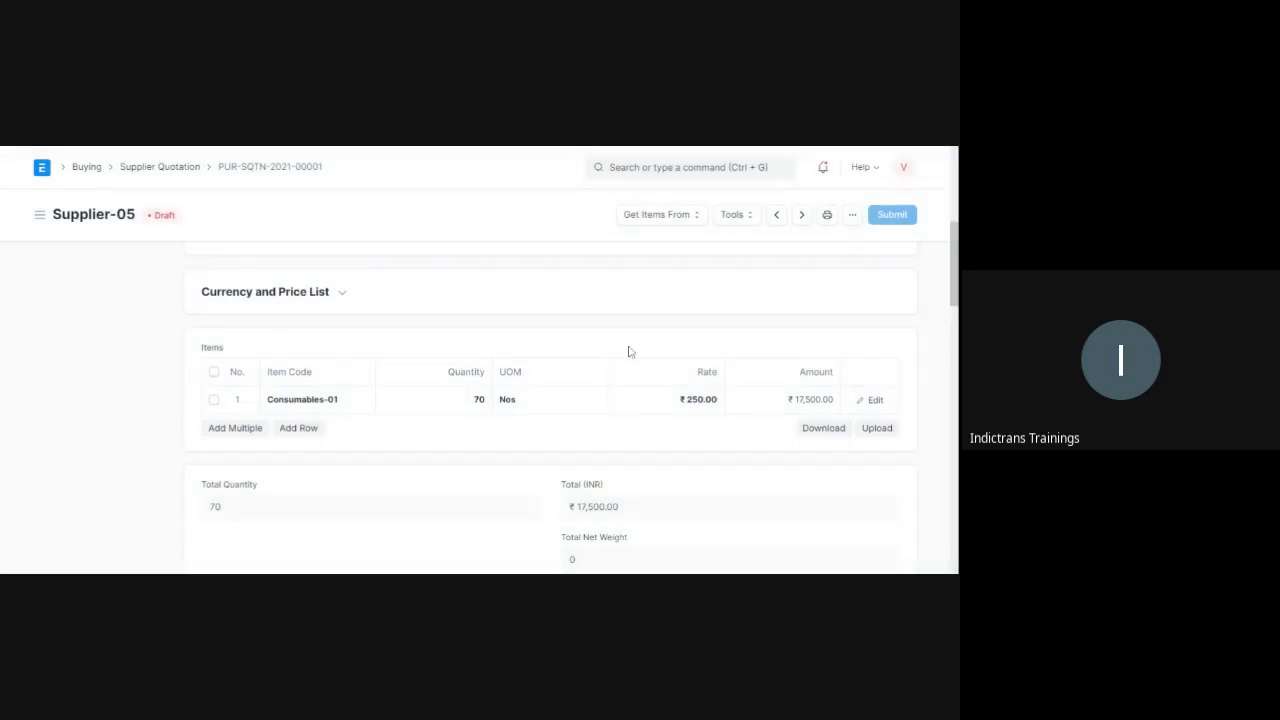
# Step: Check which follow-up documents can be created from the submitted Supplier Quotation
pyautogui.scroll(3, 628, 351)
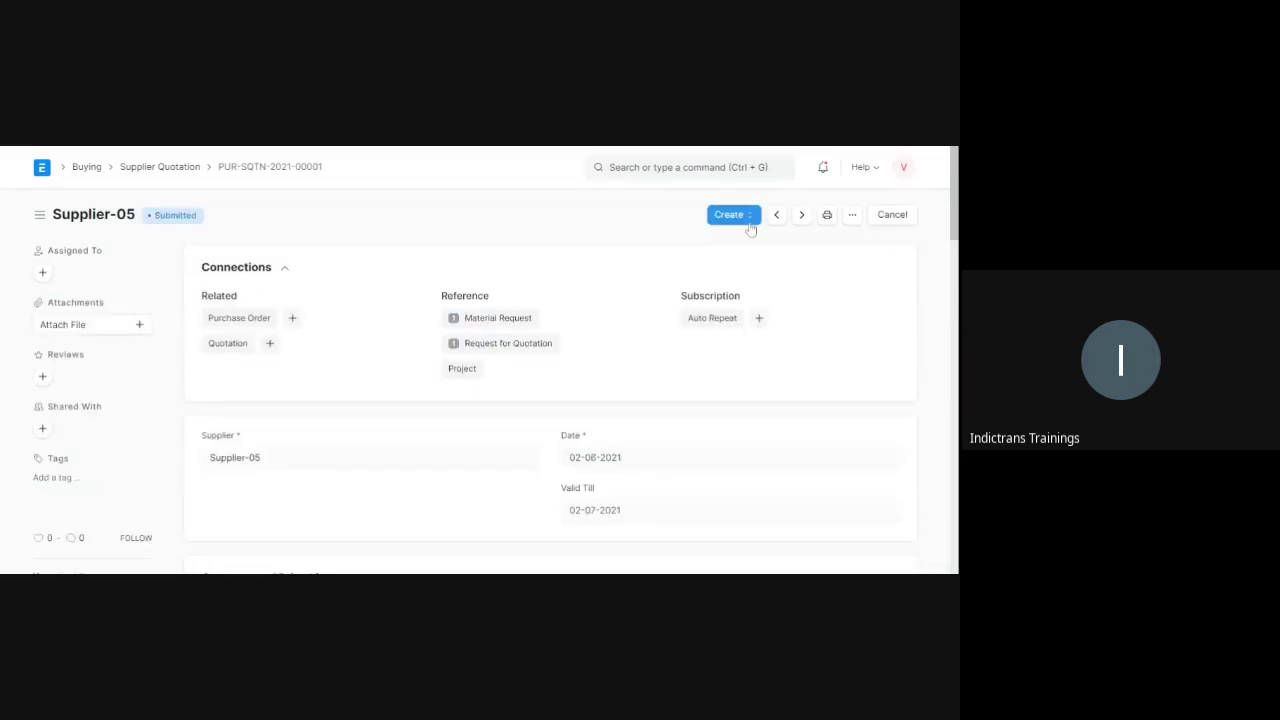
pyautogui.click(752, 216)
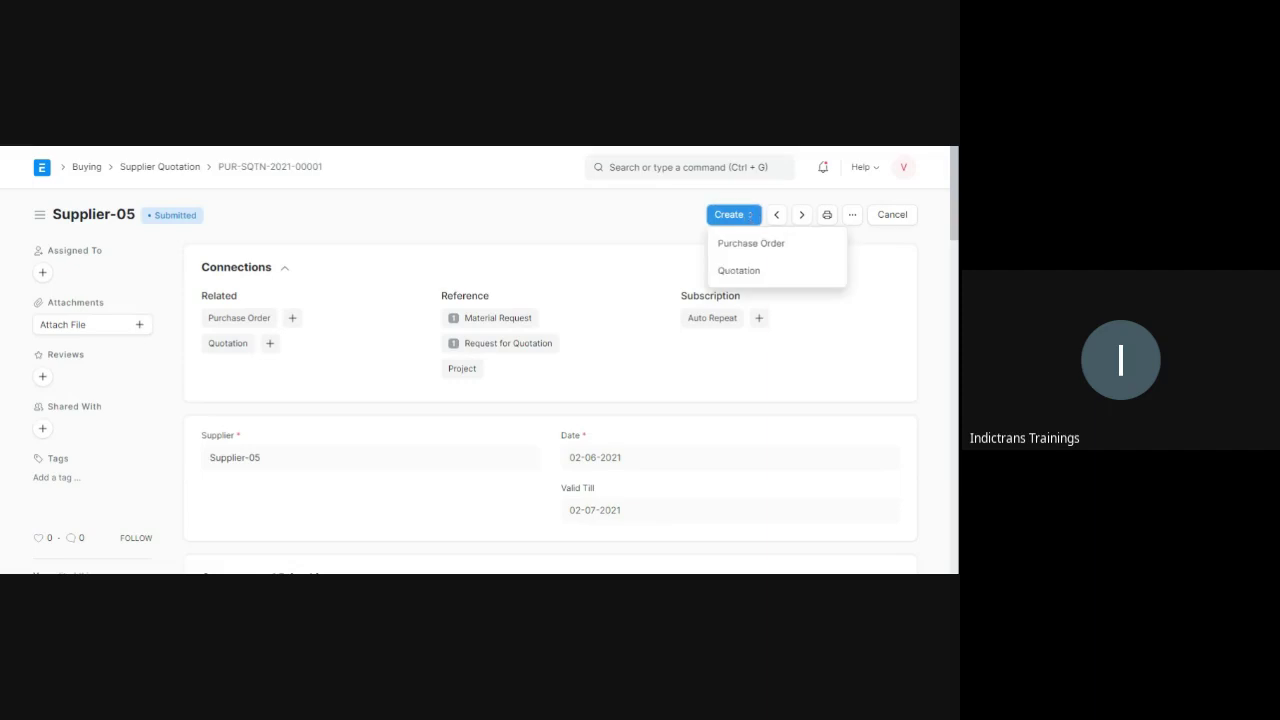
pyautogui.click(478, 216)
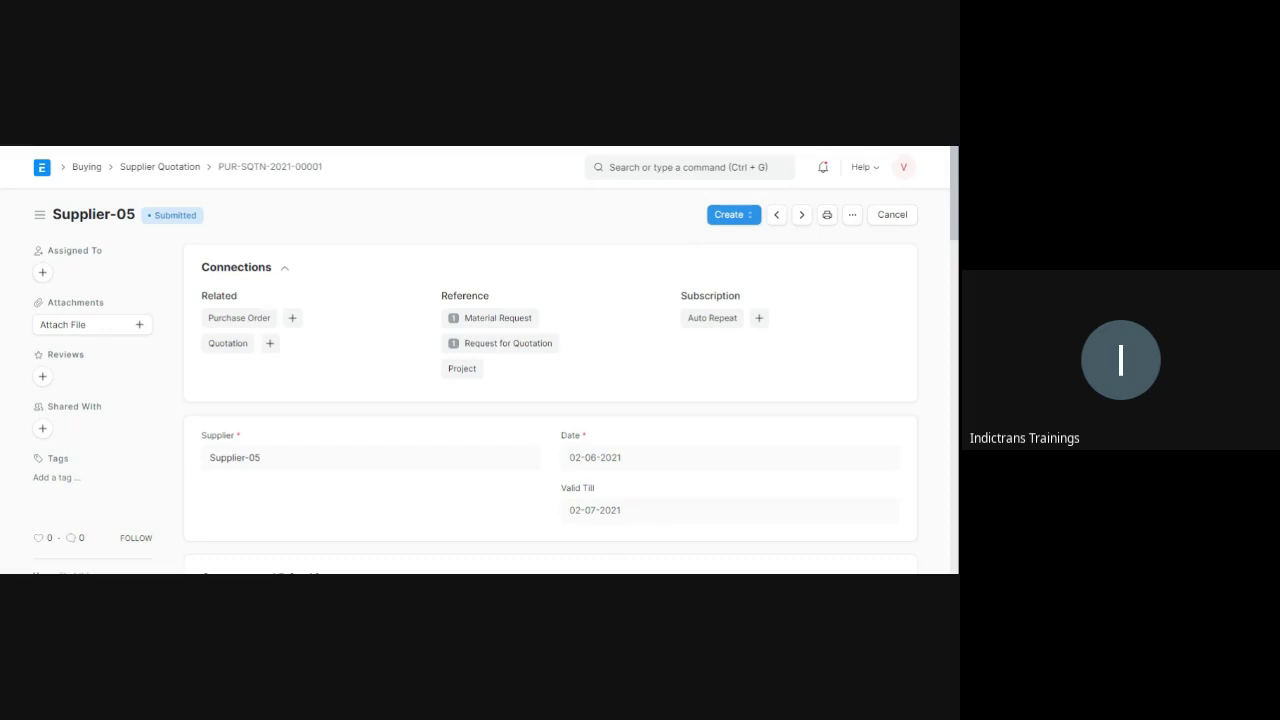
# Step: Expand the Tax Breakup of the submitted Supplier Quotation and compare it with the purchase taxes and charges rows
pyautogui.scroll(-15, 490, 420)
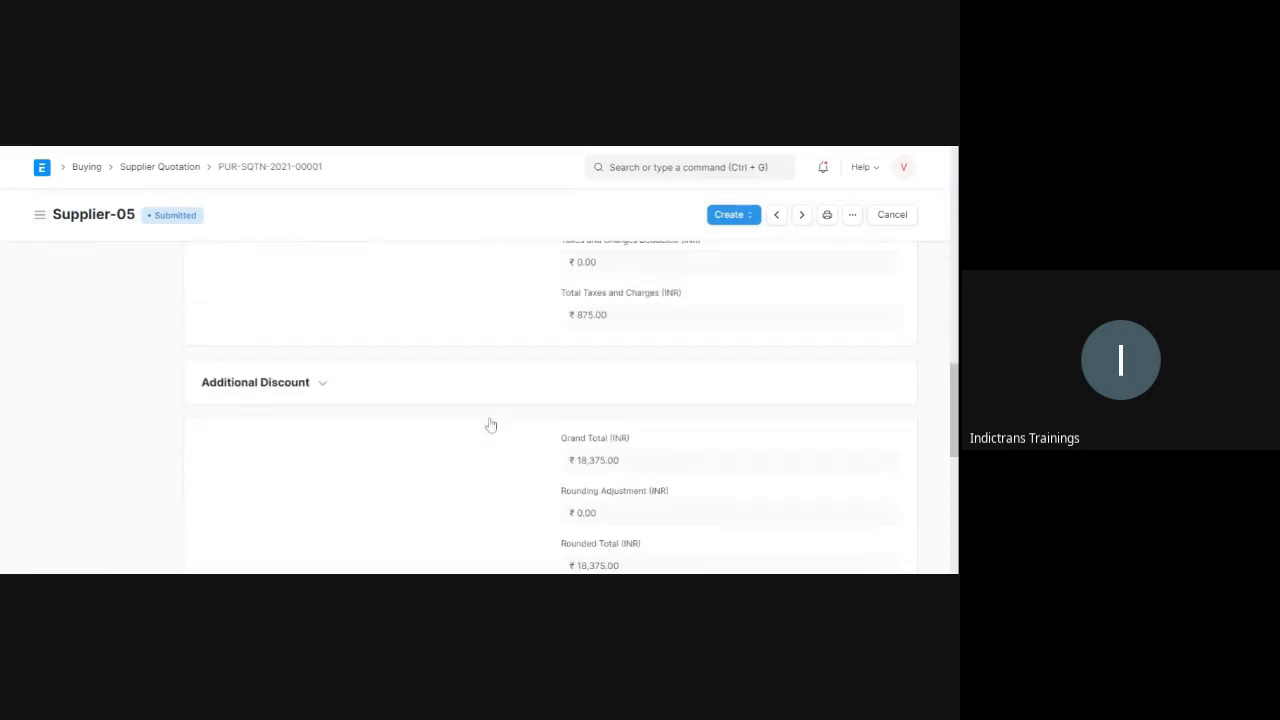
pyautogui.scroll(3, 490, 425)
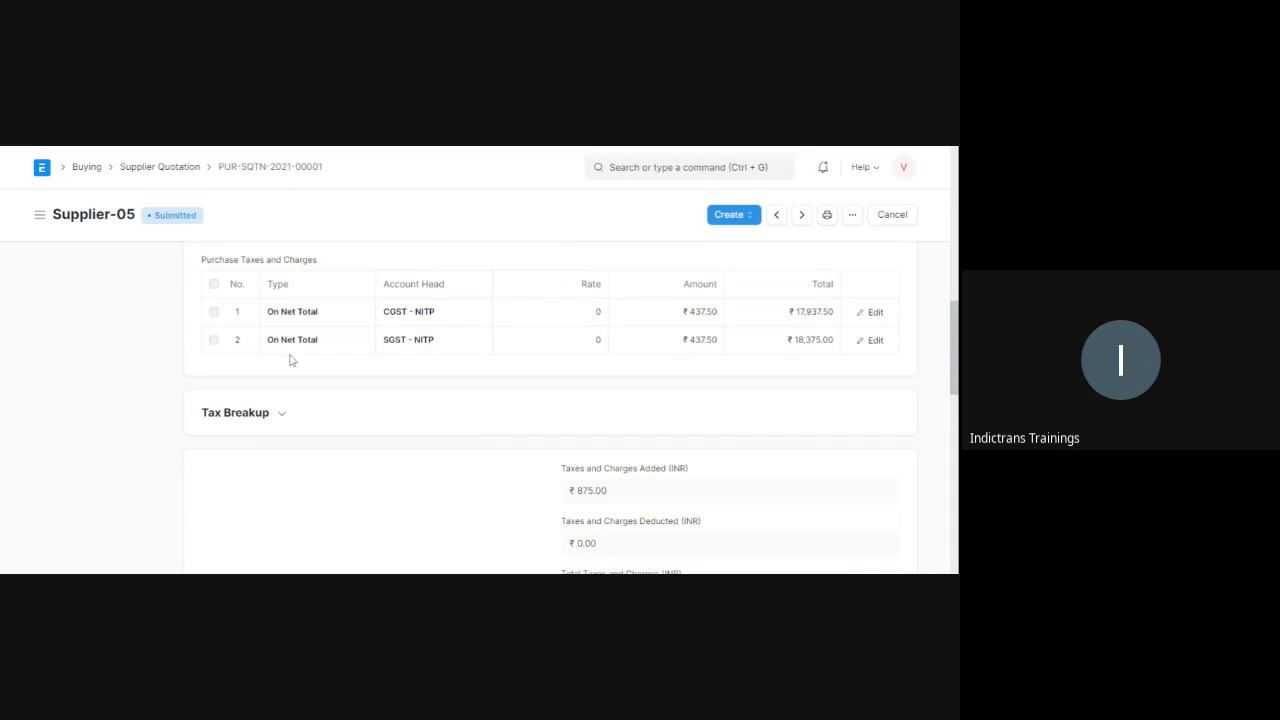
pyautogui.click(271, 420)
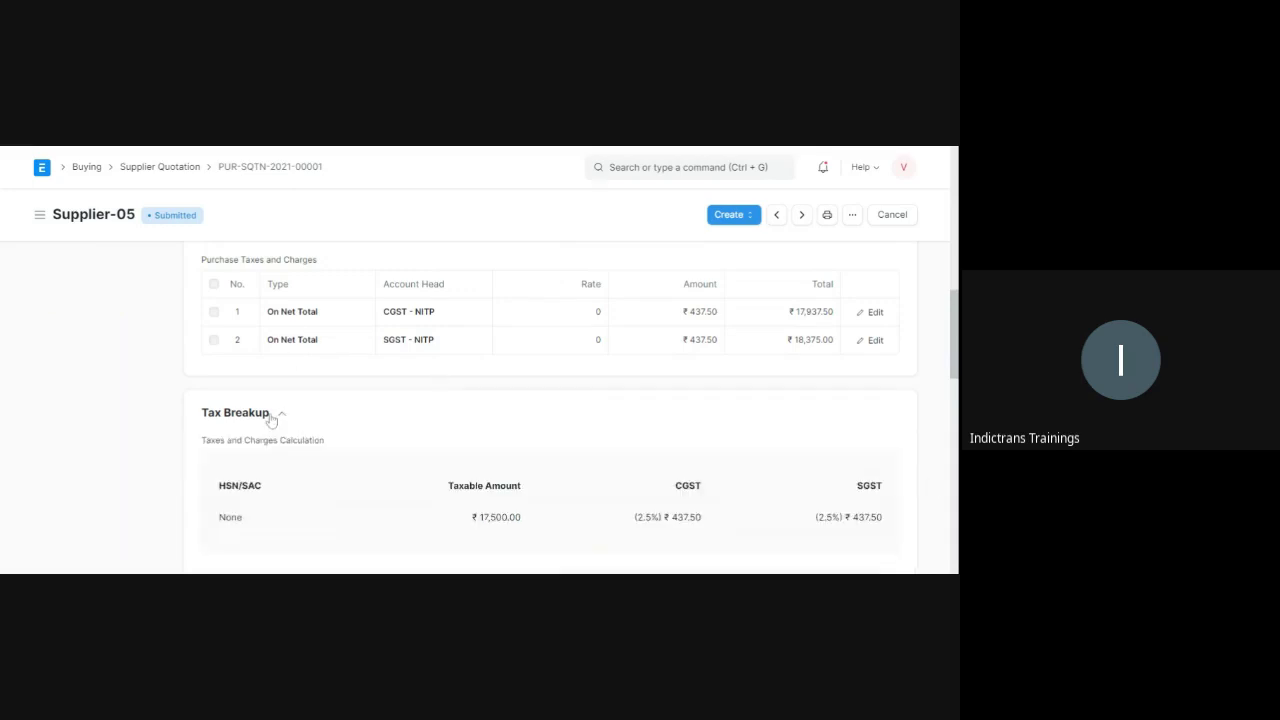
pyautogui.scroll(-3, 271, 420)
pyautogui.scroll(1, 414, 417)
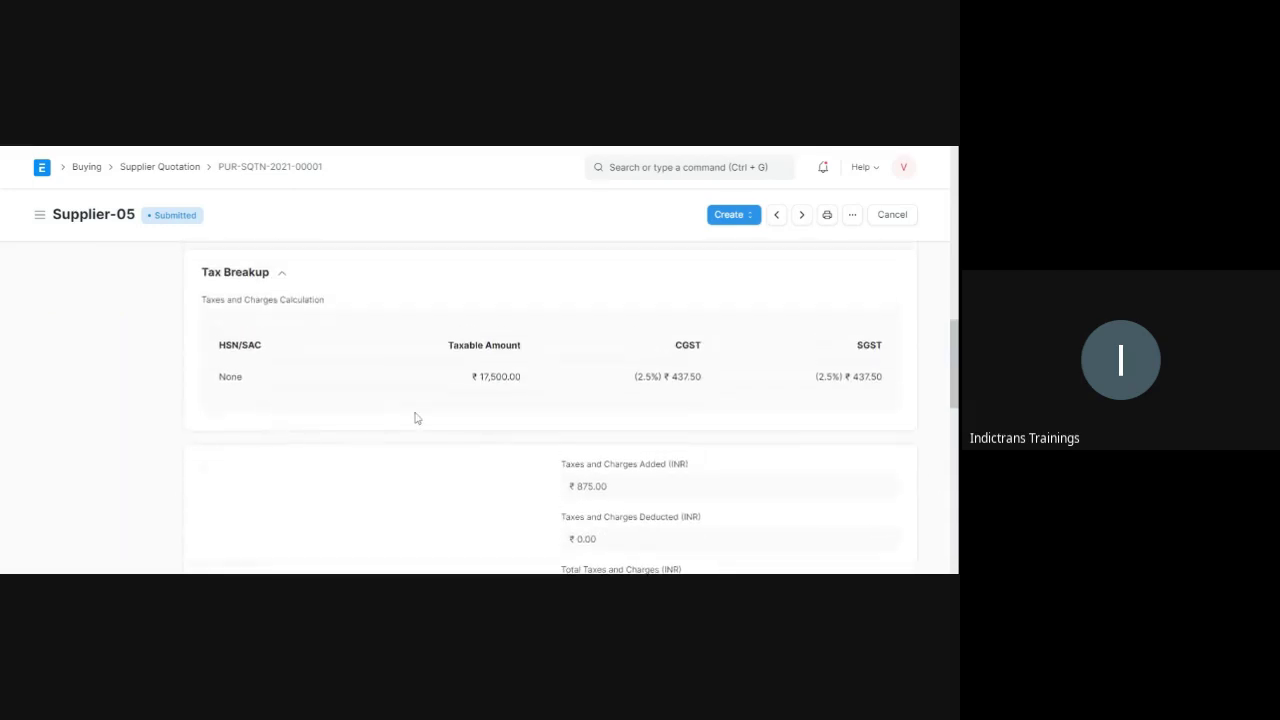
pyautogui.scroll(2, 472, 432)
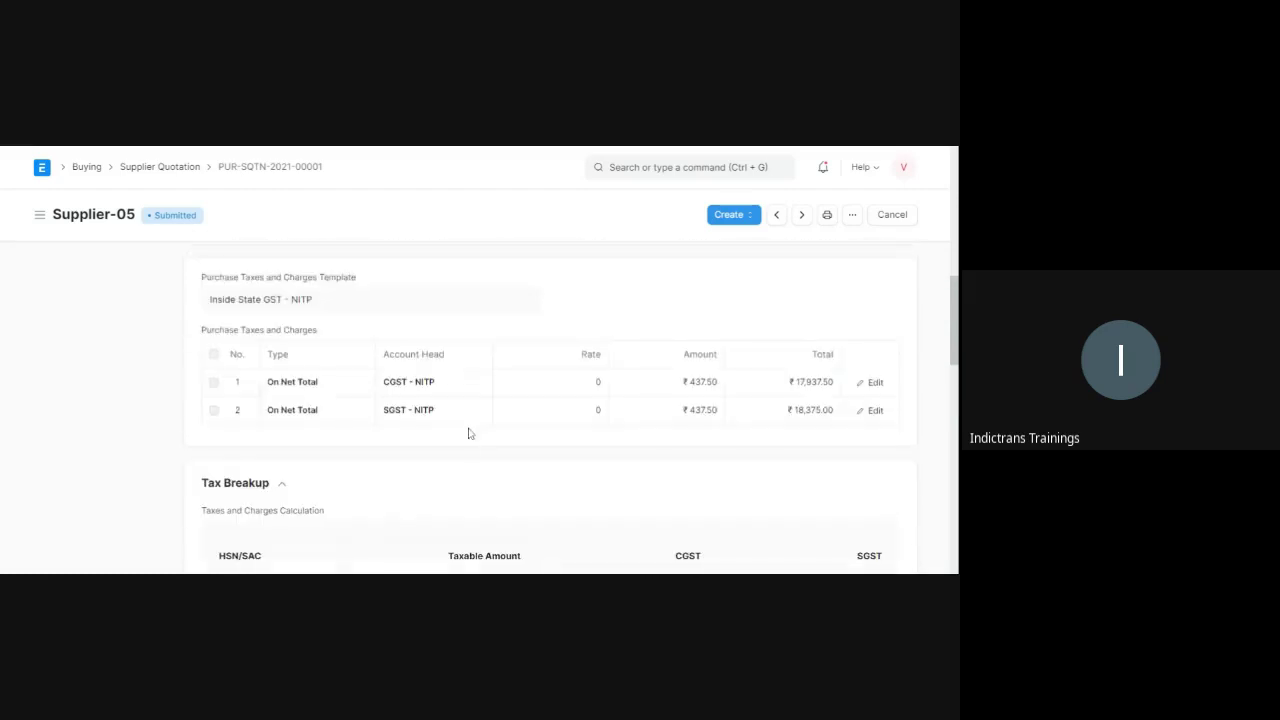
pyautogui.scroll(-1, 472, 448)
pyautogui.scroll(2, 572, 290)
pyautogui.scroll(-1, 614, 483)
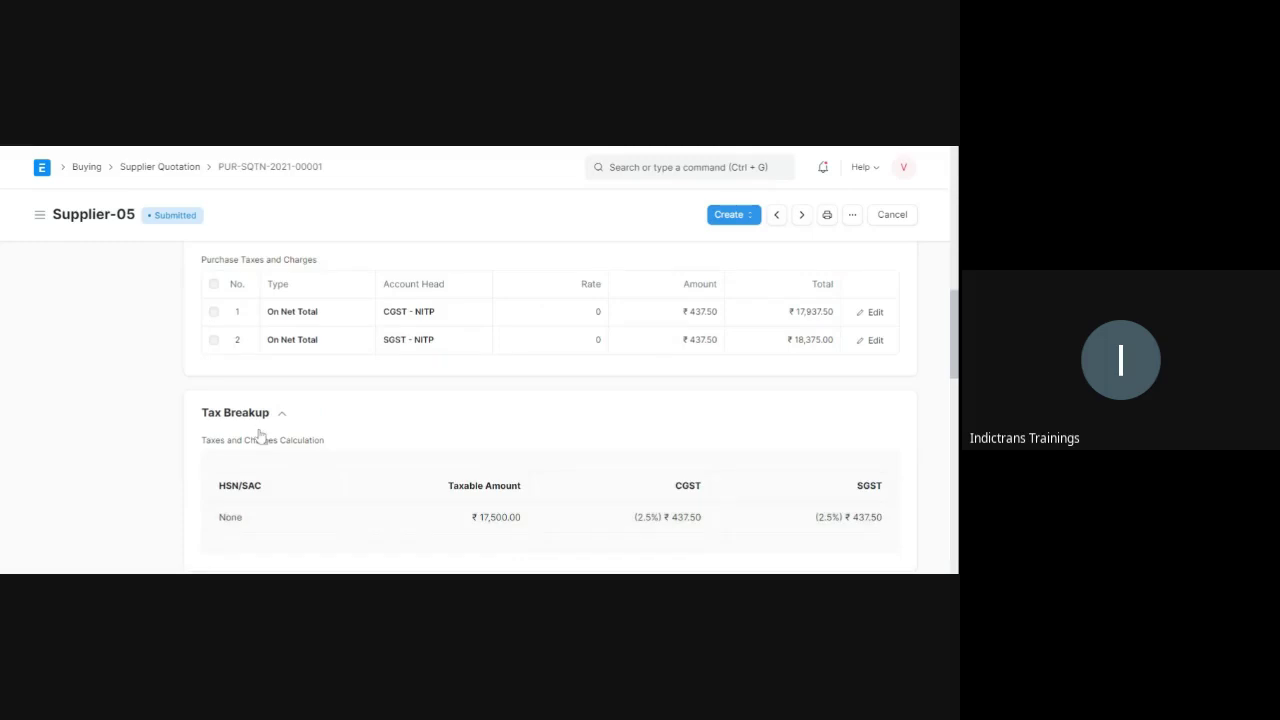
# Step: Examine the CGST and SGST amounts in the tax breakup against the total taxes and grand total
pyautogui.scroll(-3, 161, 484)
pyautogui.scroll(1, 161, 484)
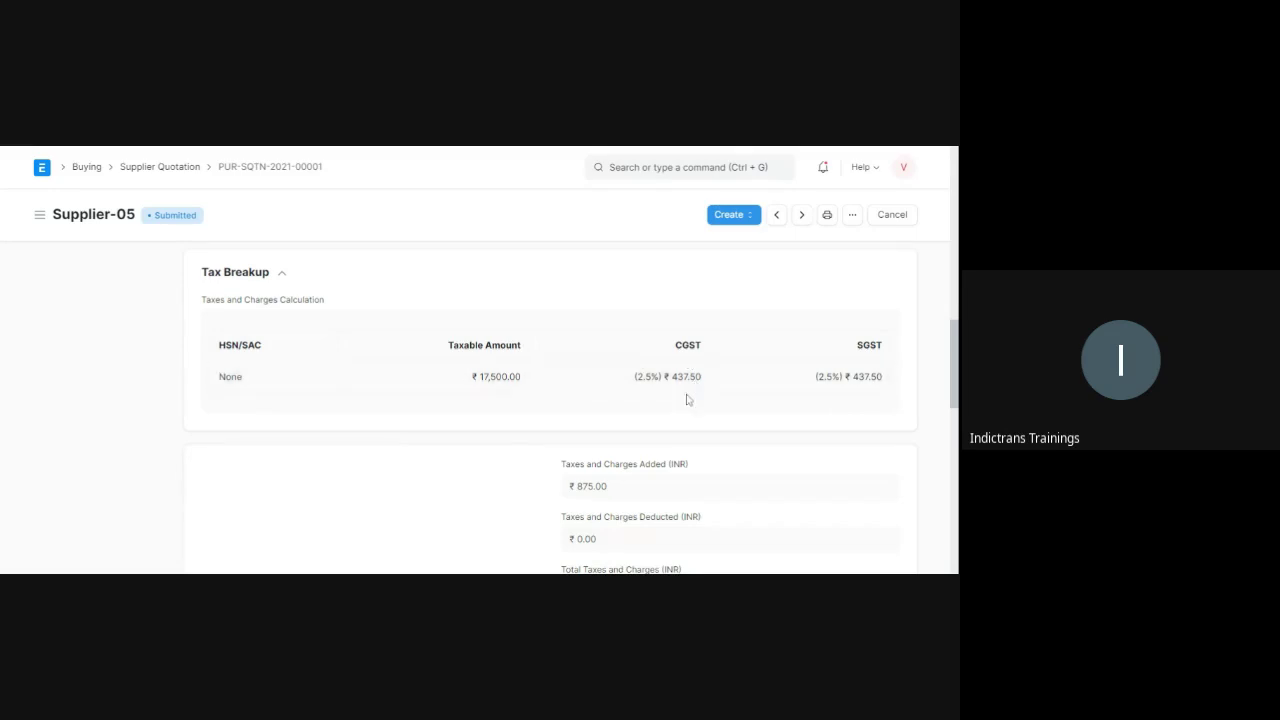
pyautogui.scroll(2, 561, 381)
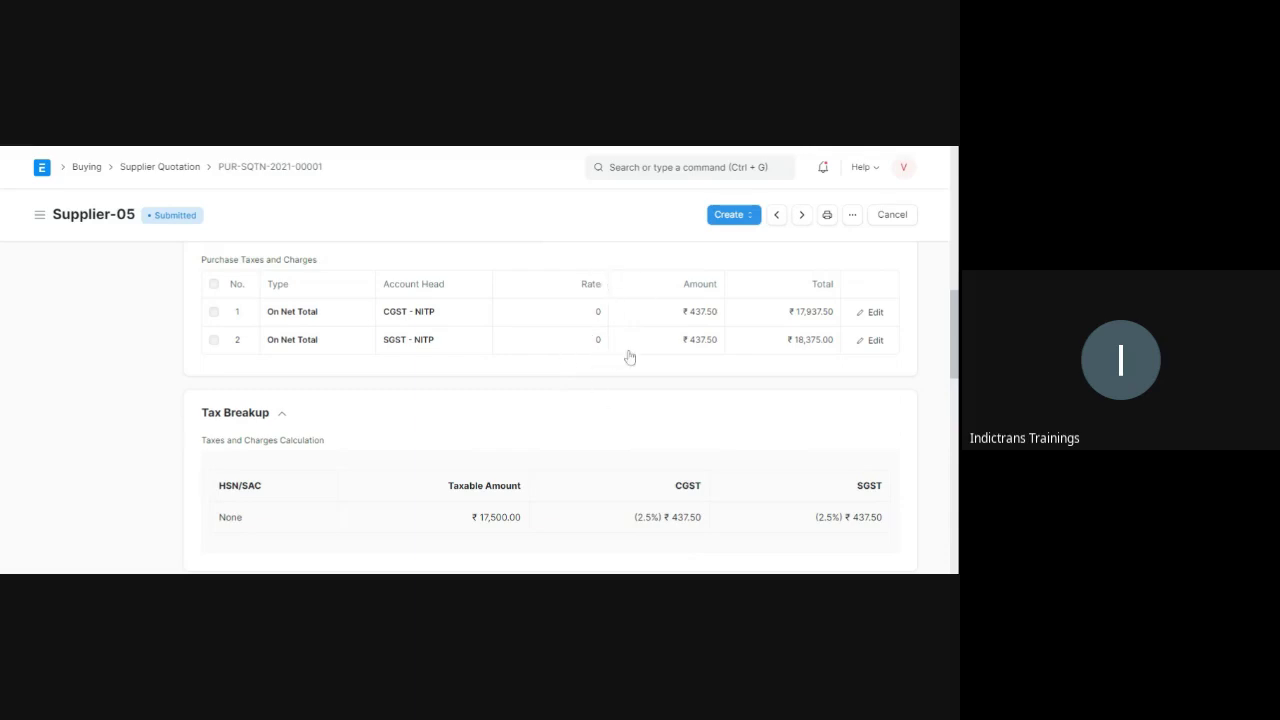
pyautogui.scroll(-1, 603, 446)
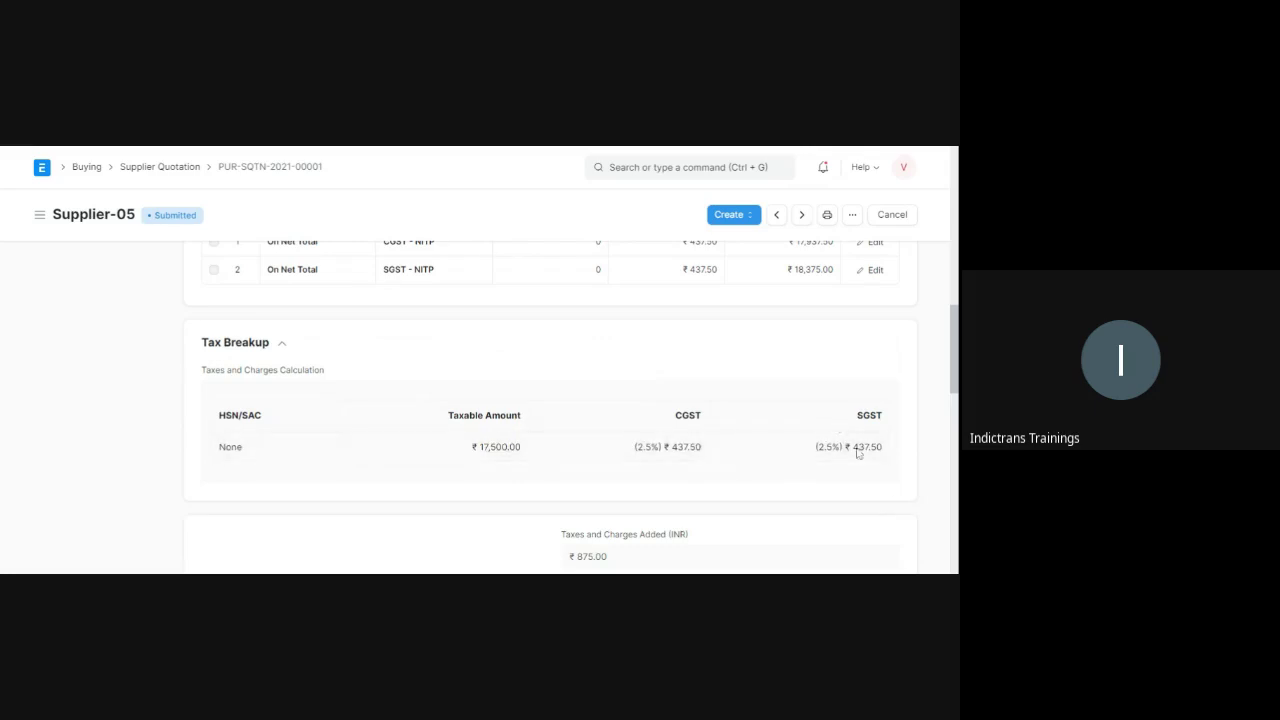
pyautogui.scroll(-2, 614, 474)
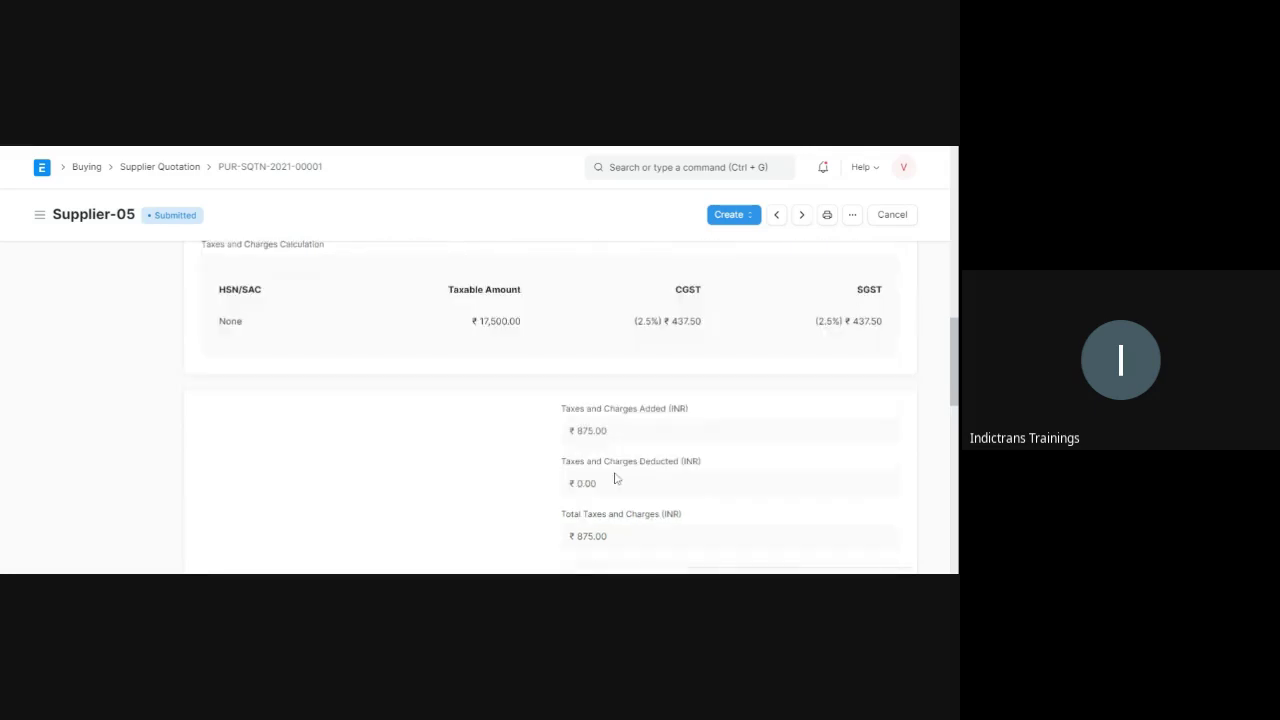
pyautogui.scroll(-1, 736, 344)
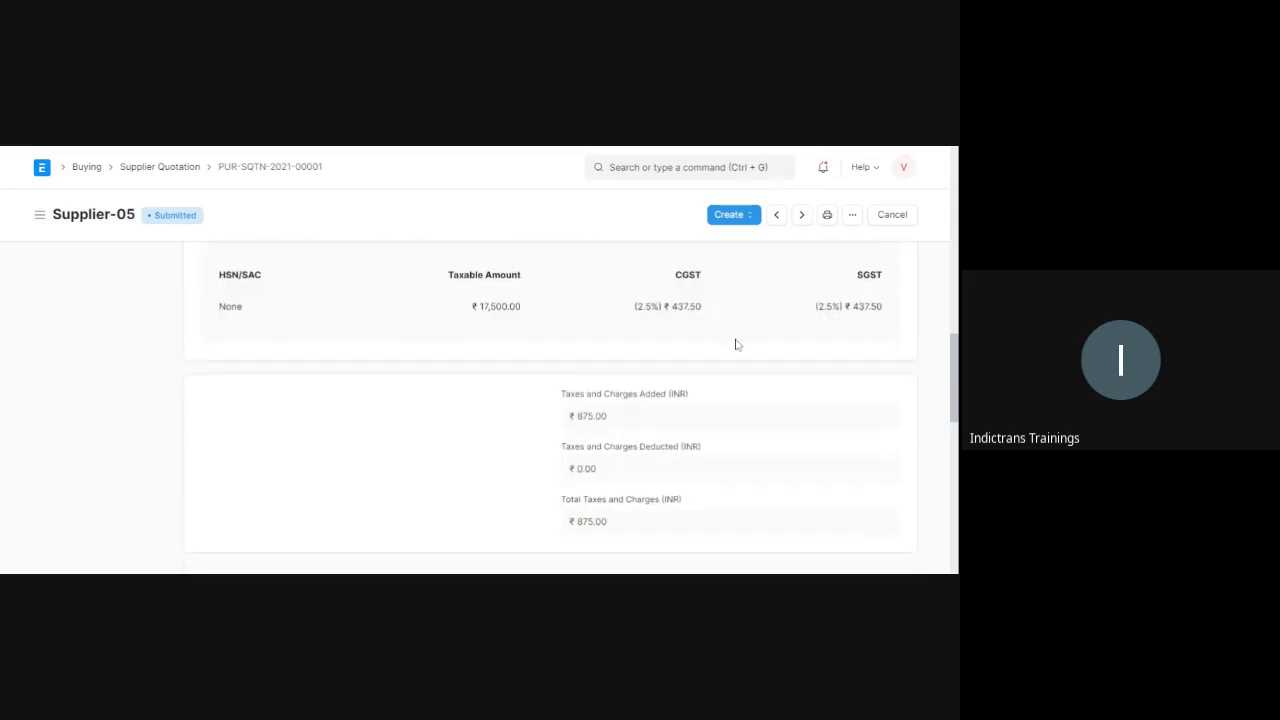
pyautogui.scroll(-3, 438, 461)
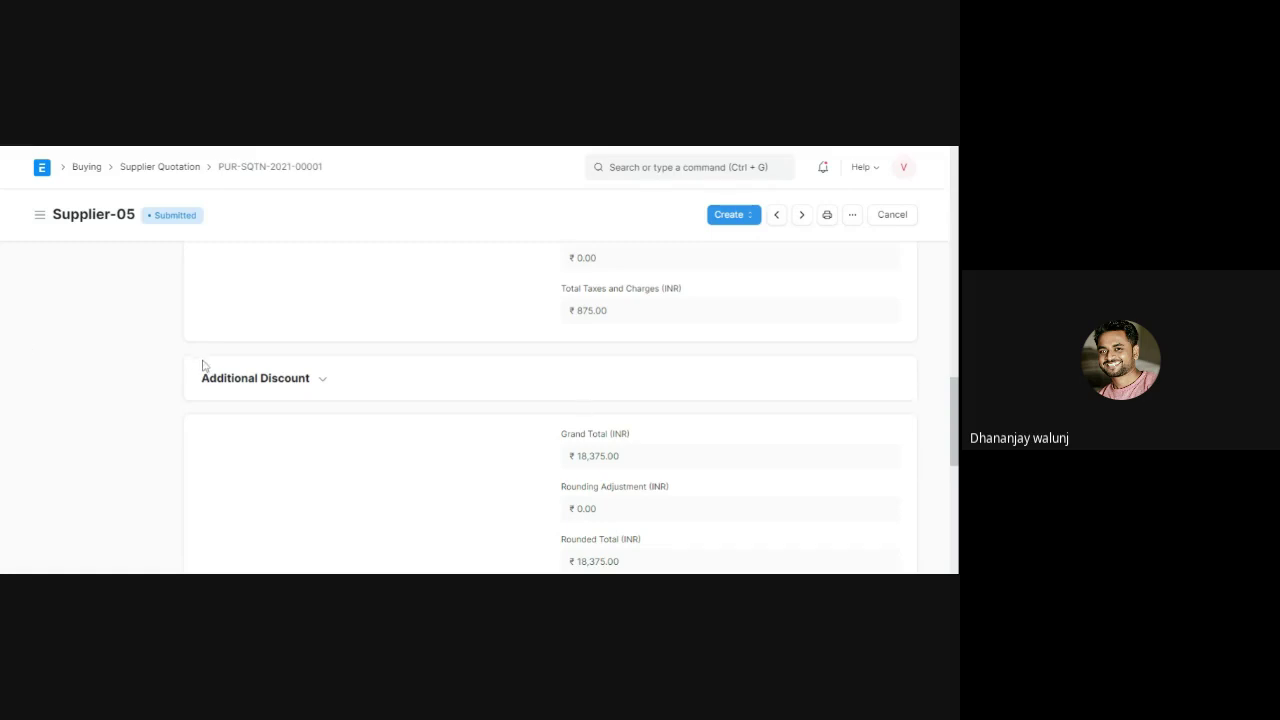
pyautogui.scroll(2, 203, 366)
pyautogui.scroll(2, 181, 387)
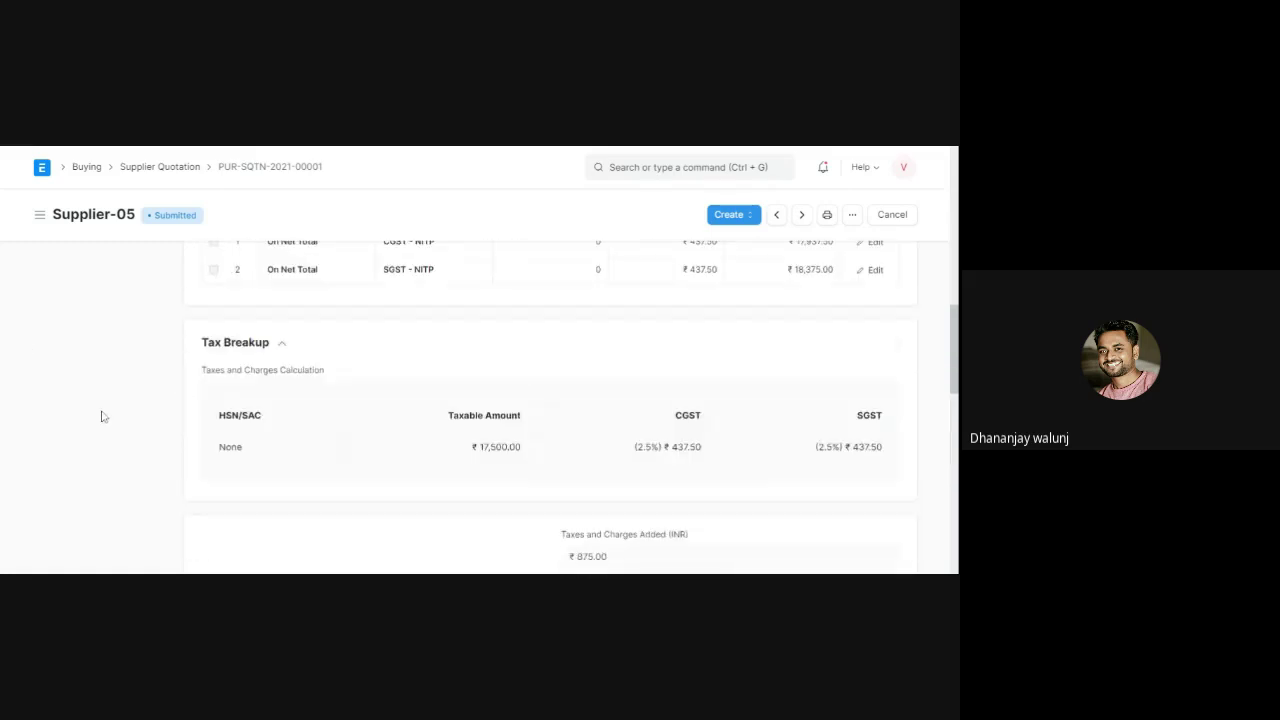
# Step: Review the quotation's tax template, item row and supplier details, and open the Pricing Rule list
pyautogui.scroll(3, 101, 417)
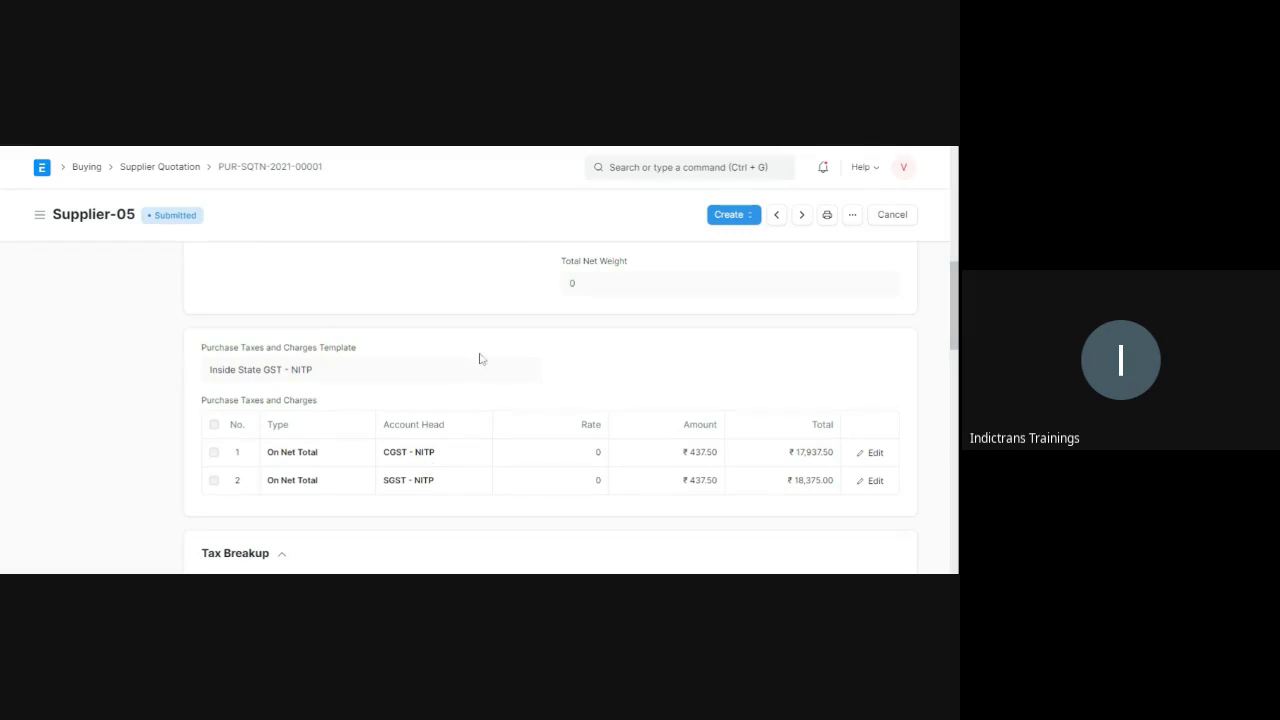
pyautogui.scroll(3, 480, 360)
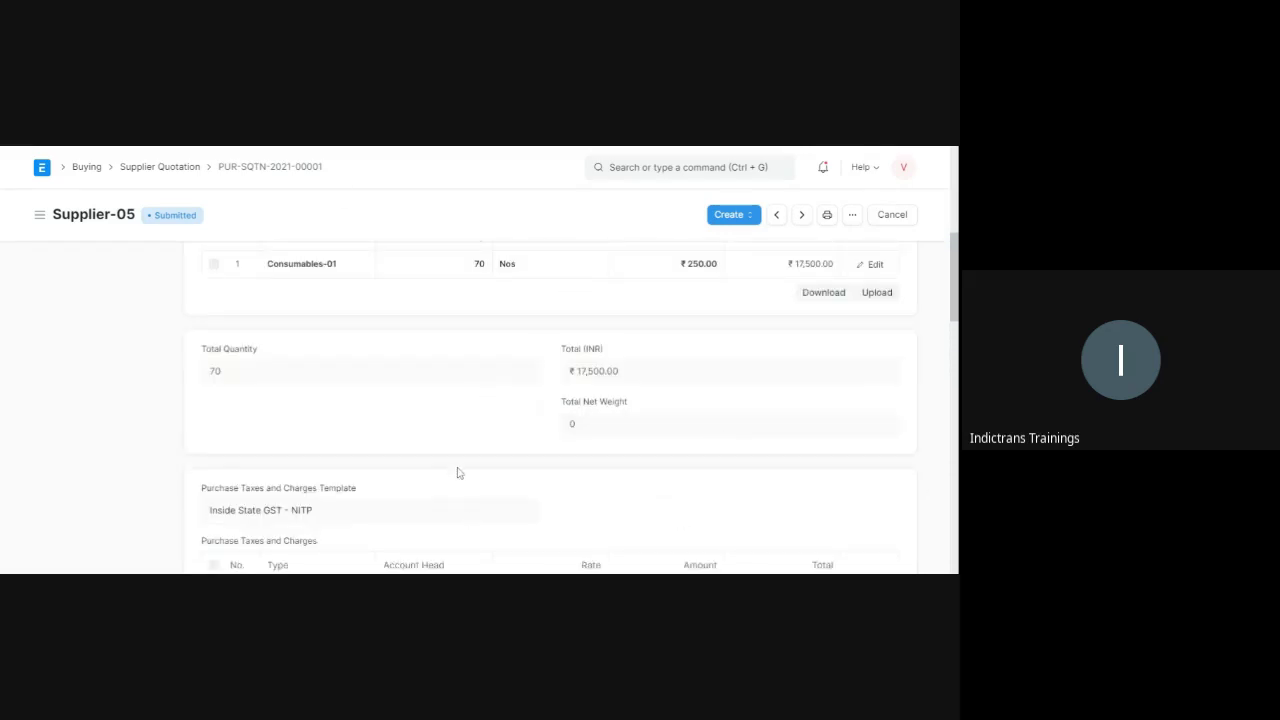
pyautogui.scroll(6, 457, 472)
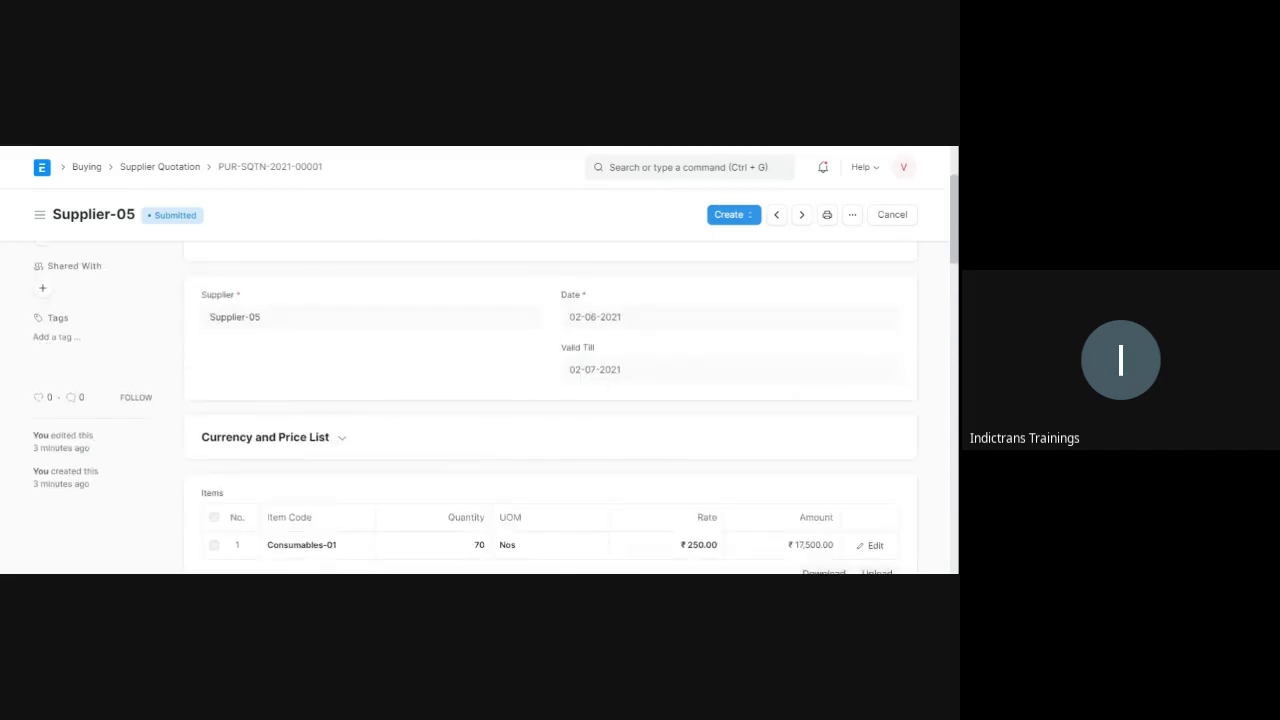
pyautogui.click(690, 167)
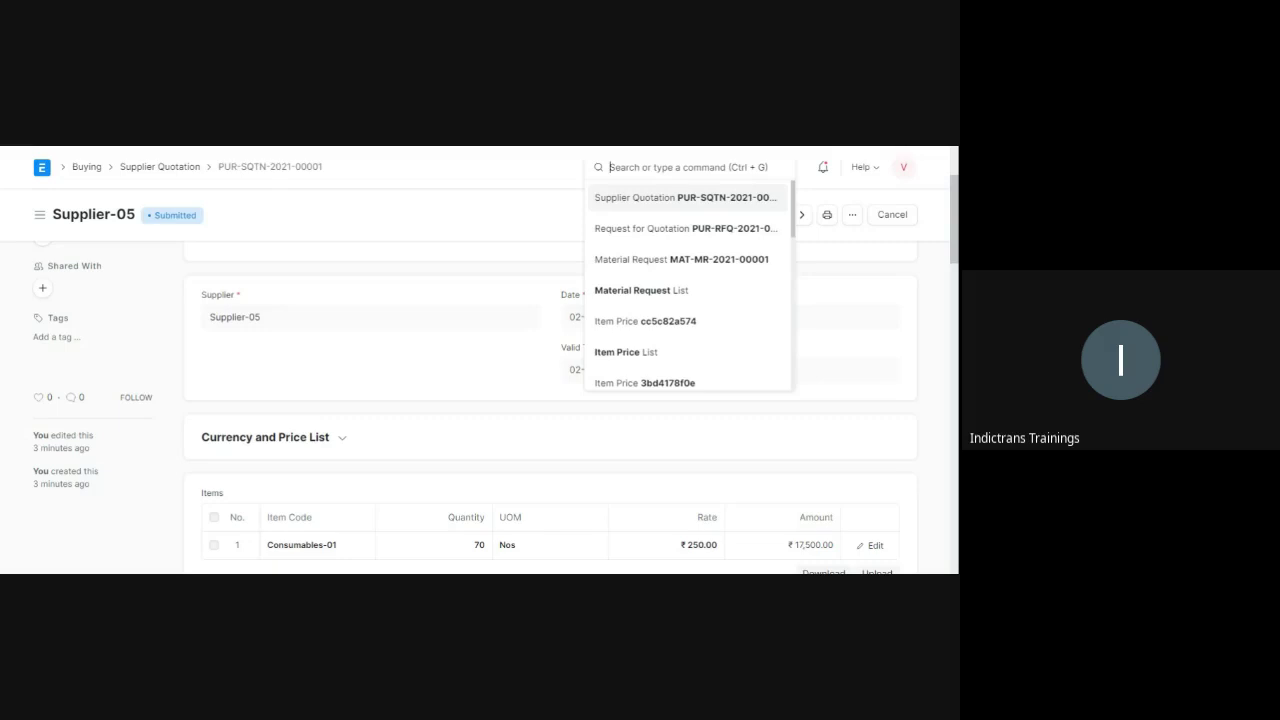
pyautogui.write('pricing rule')
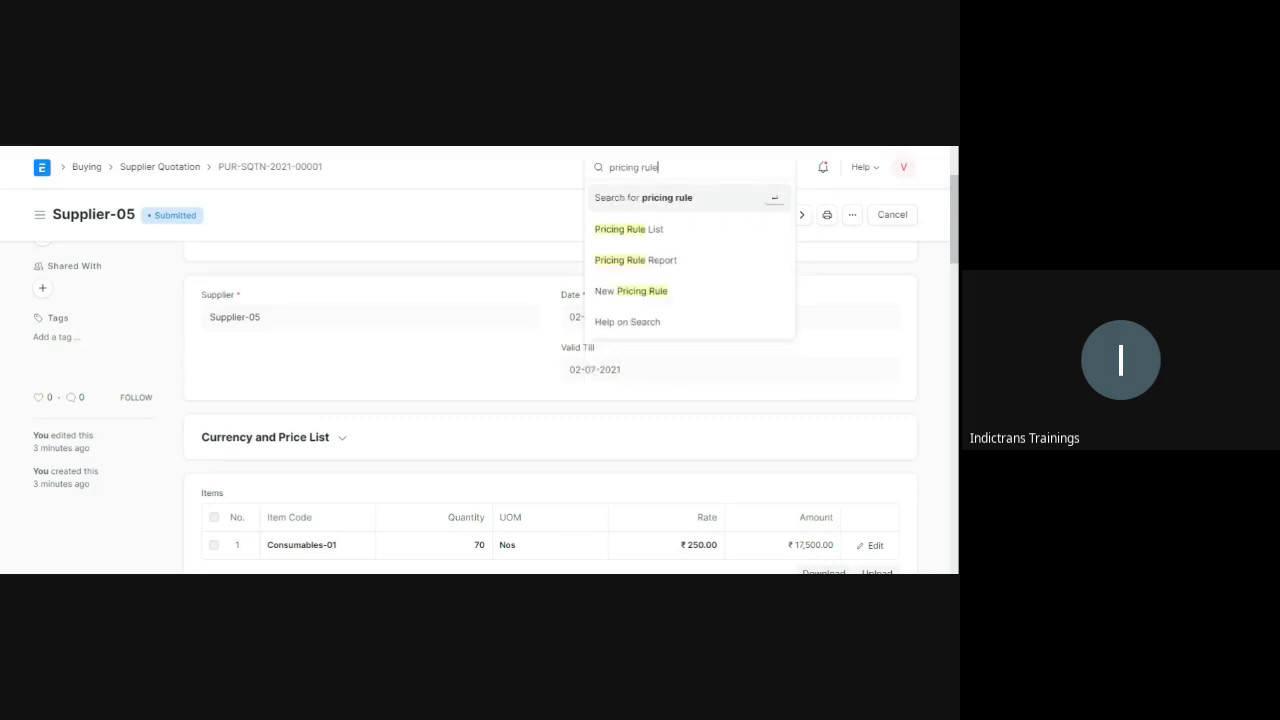
pyautogui.click(655, 229)
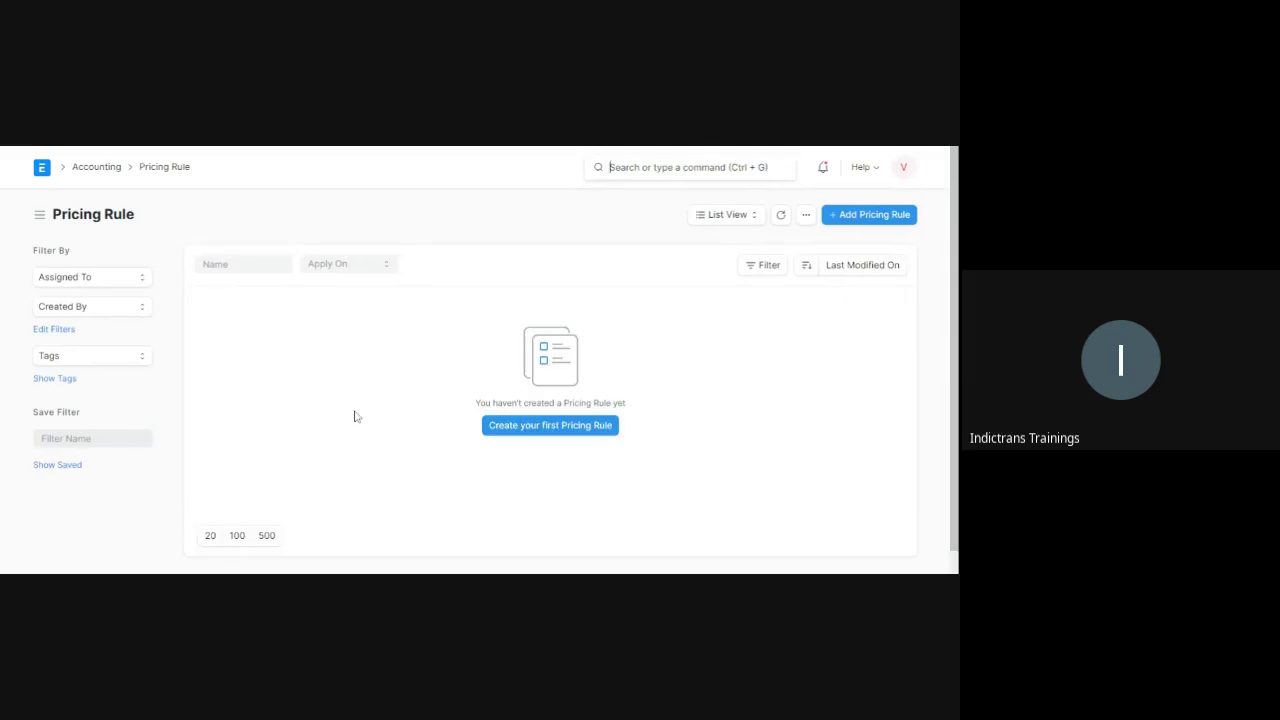
# Step: Start a new Pricing Rule and look over its form, including the Price or Product Discount options
pyautogui.click(558, 435)
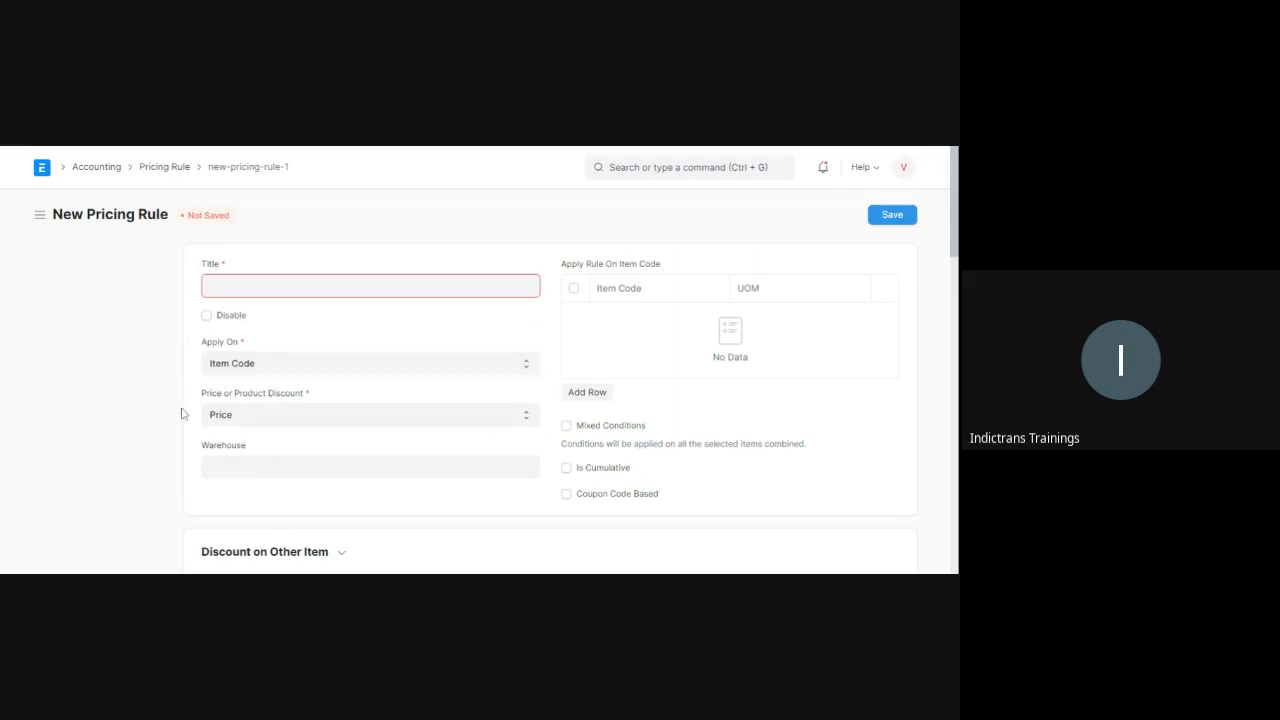
pyautogui.scroll(-2, 182, 413)
pyautogui.scroll(2, 199, 538)
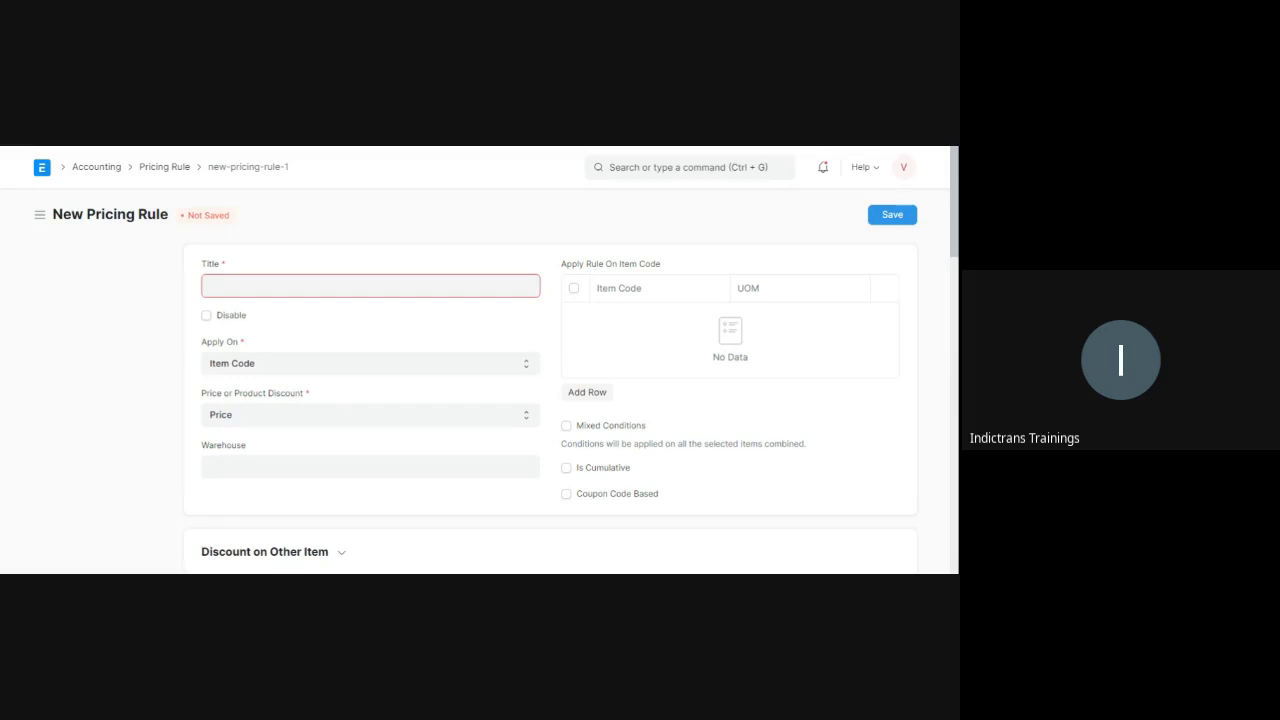
pyautogui.click(370, 414)
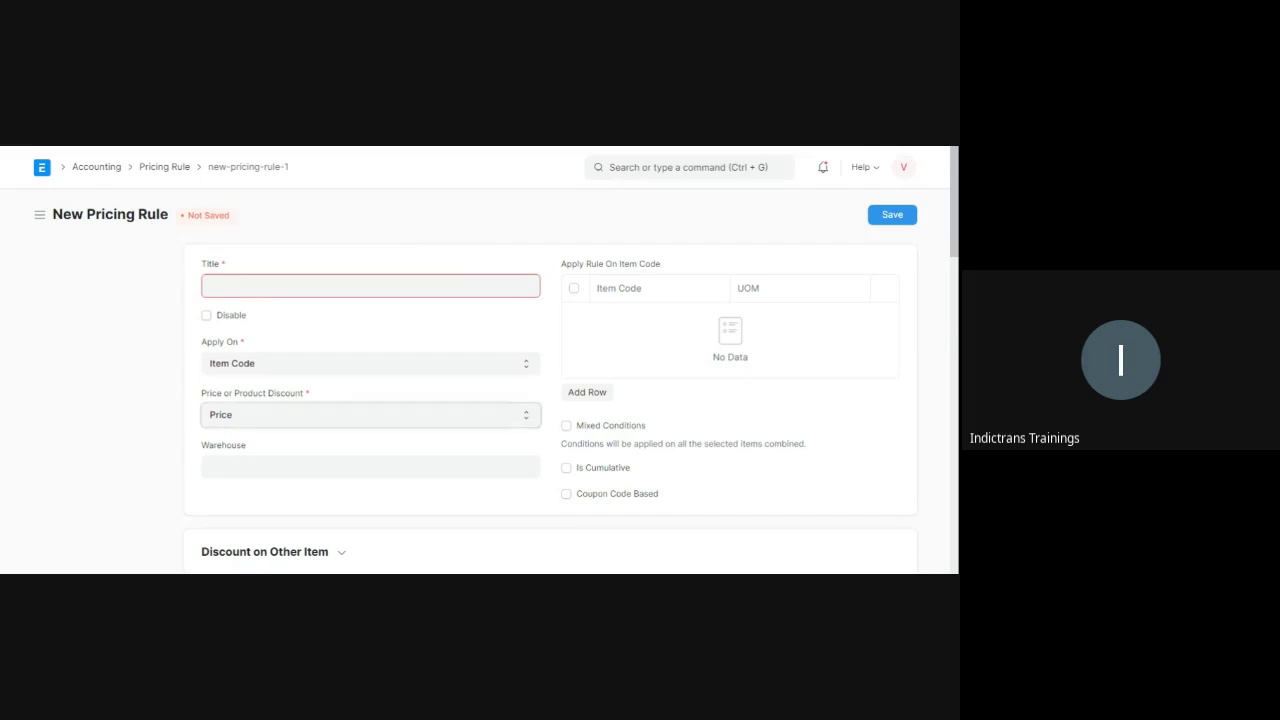
# Step: Open the Balance Sheet report and look over its summary figures, chart and account table
pyautogui.click(610, 167)
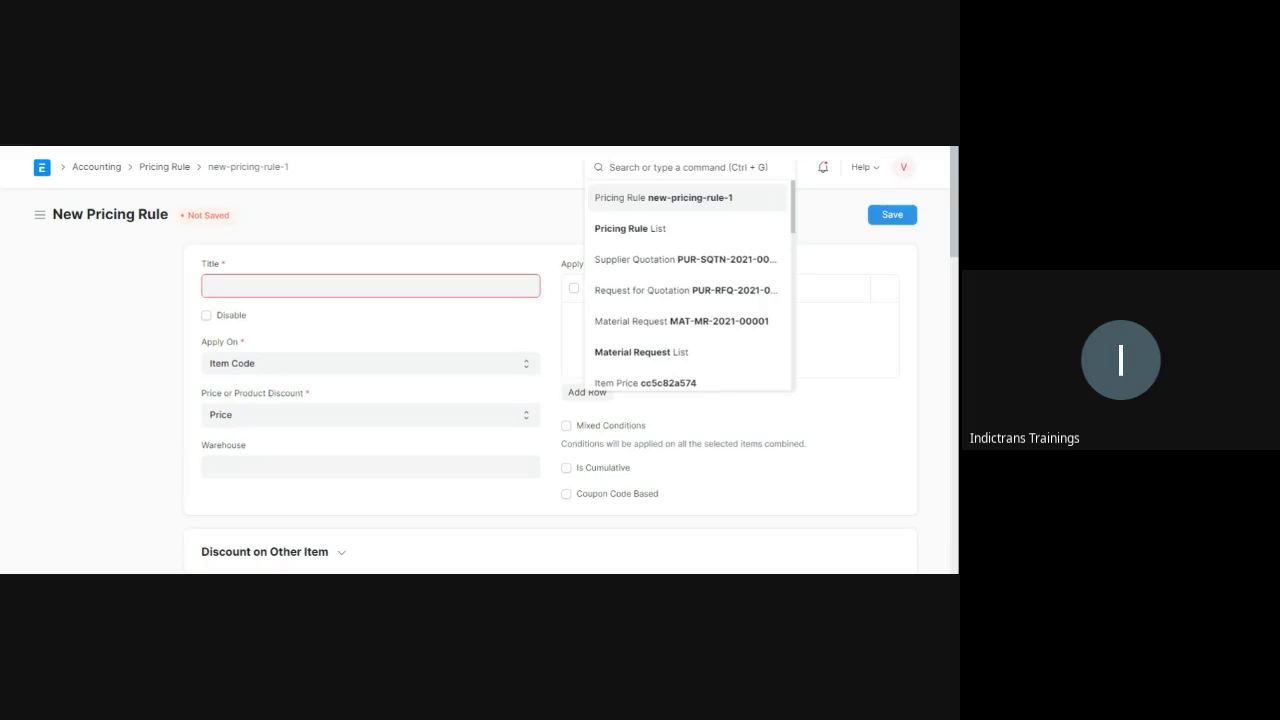
pyautogui.write('balance')
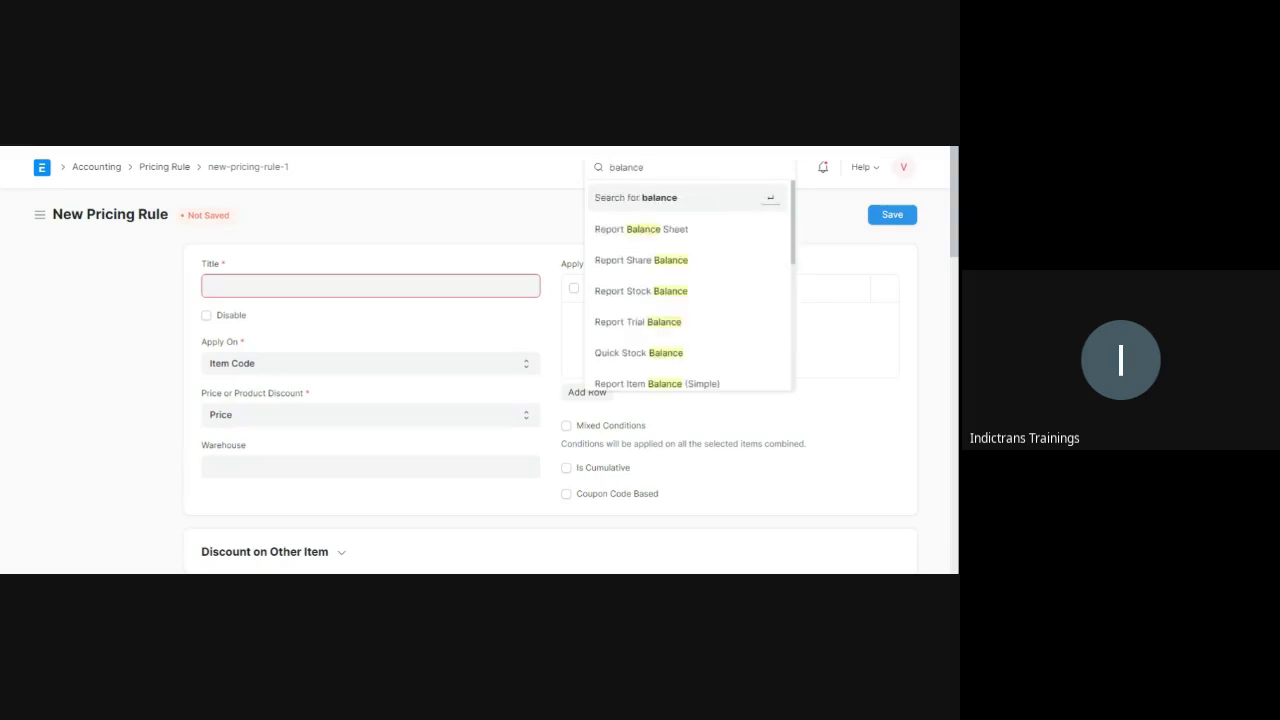
pyautogui.click(679, 240)
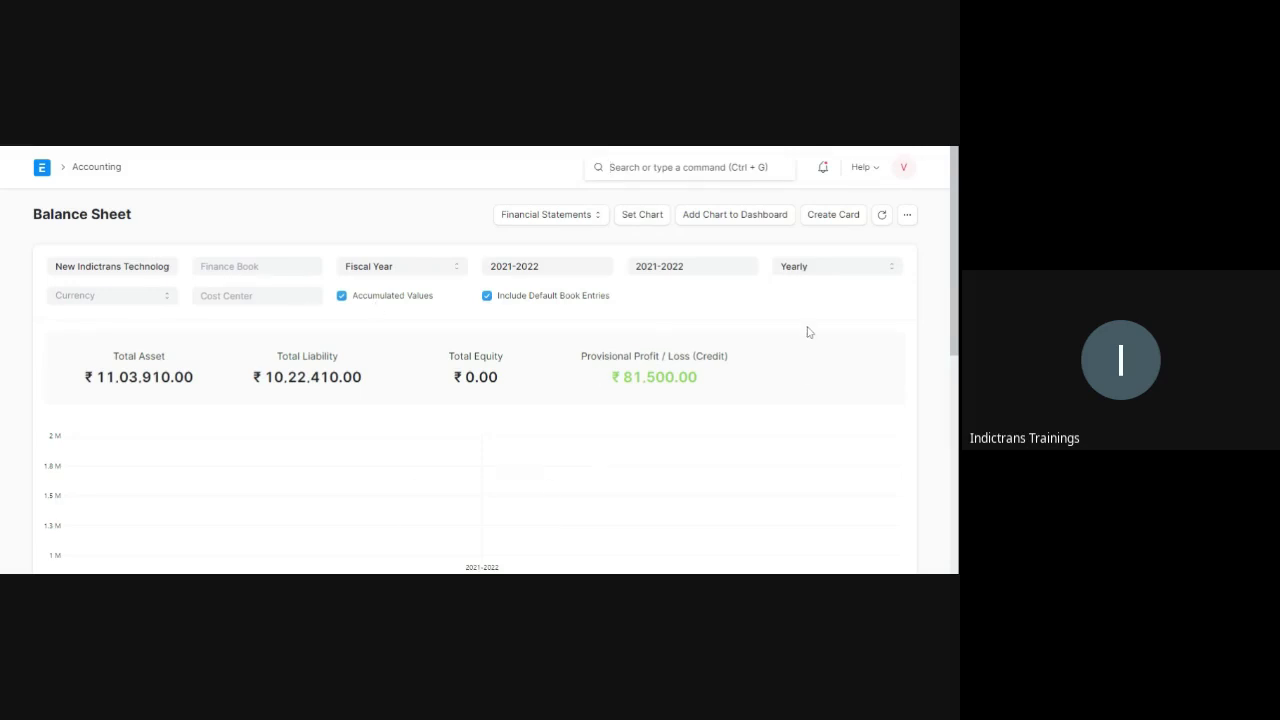
pyautogui.scroll(-3, 590, 453)
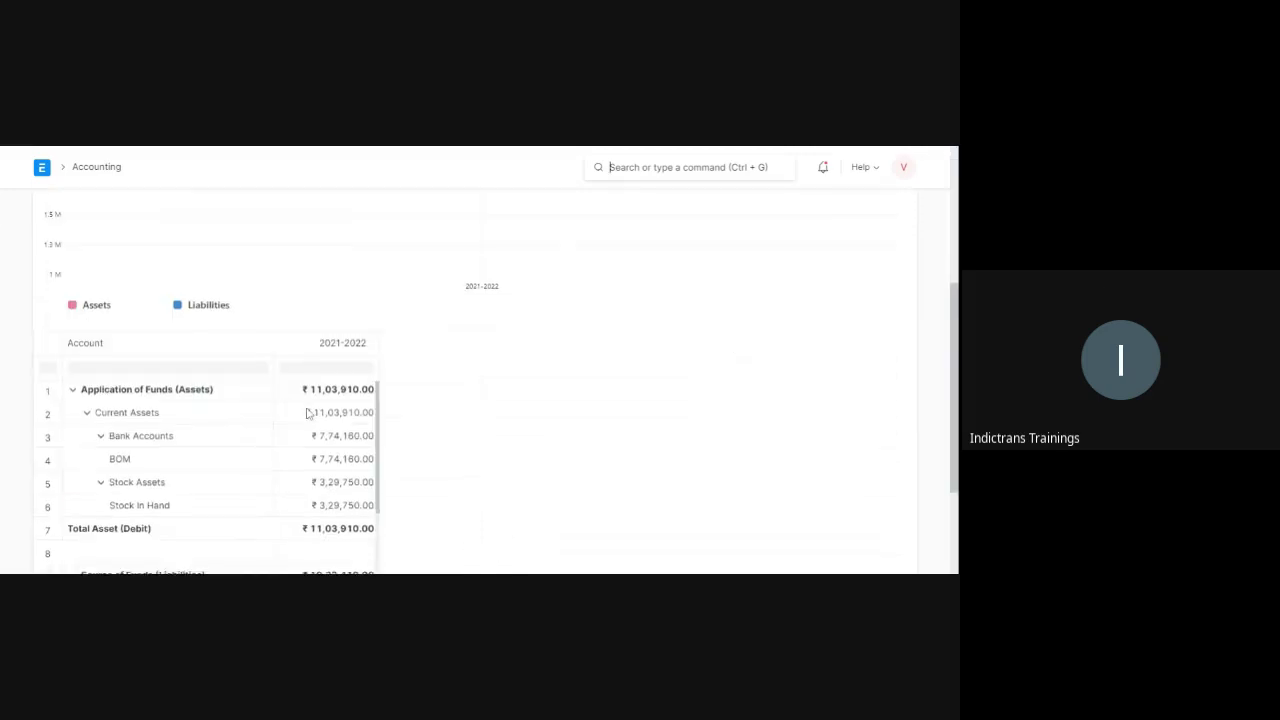
pyautogui.scroll(-2, 306, 414)
pyautogui.scroll(3, 669, 477)
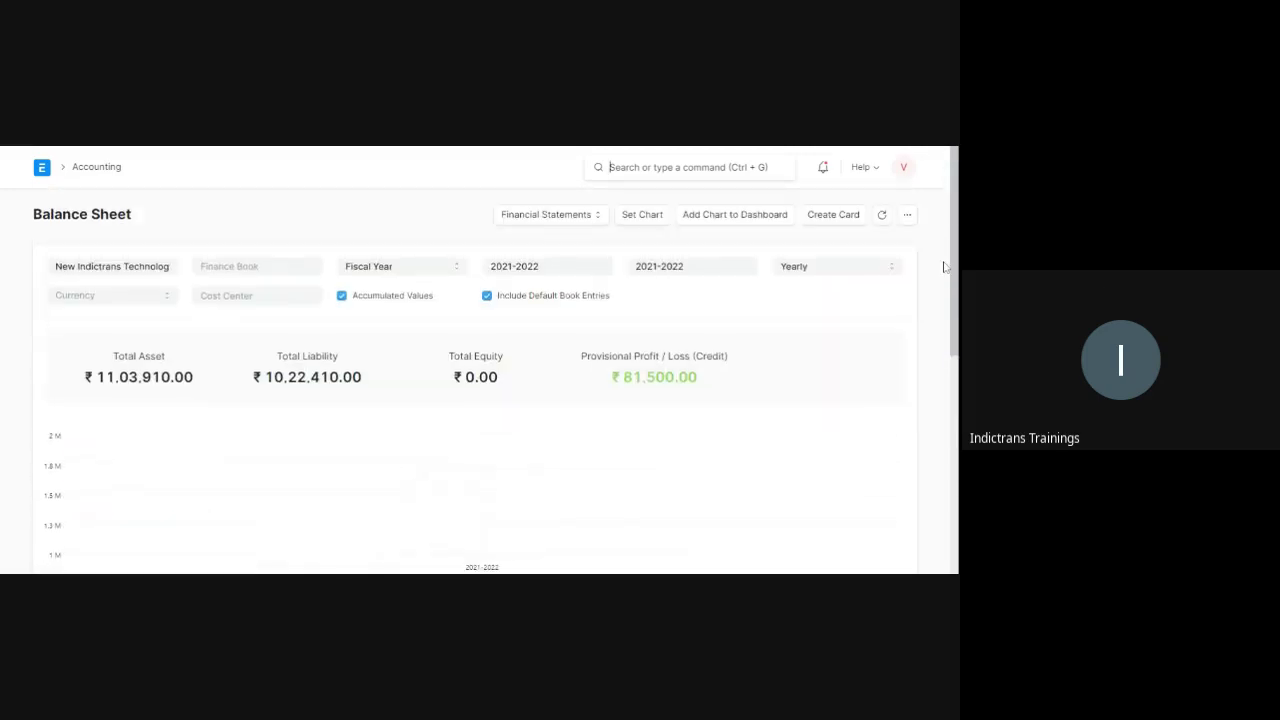
pyautogui.scroll(-2, 937, 340)
pyautogui.scroll(-5, 714, 380)
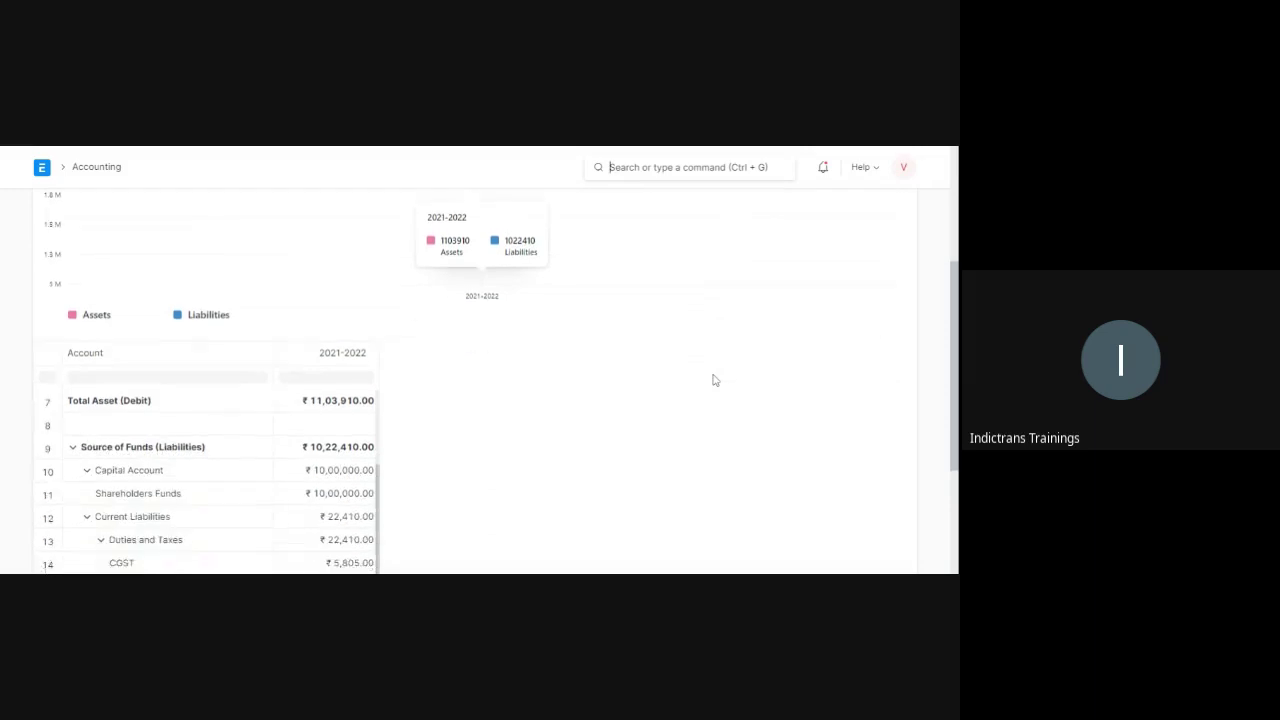
pyautogui.scroll(1, 354, 347)
pyautogui.scroll(5, 354, 347)
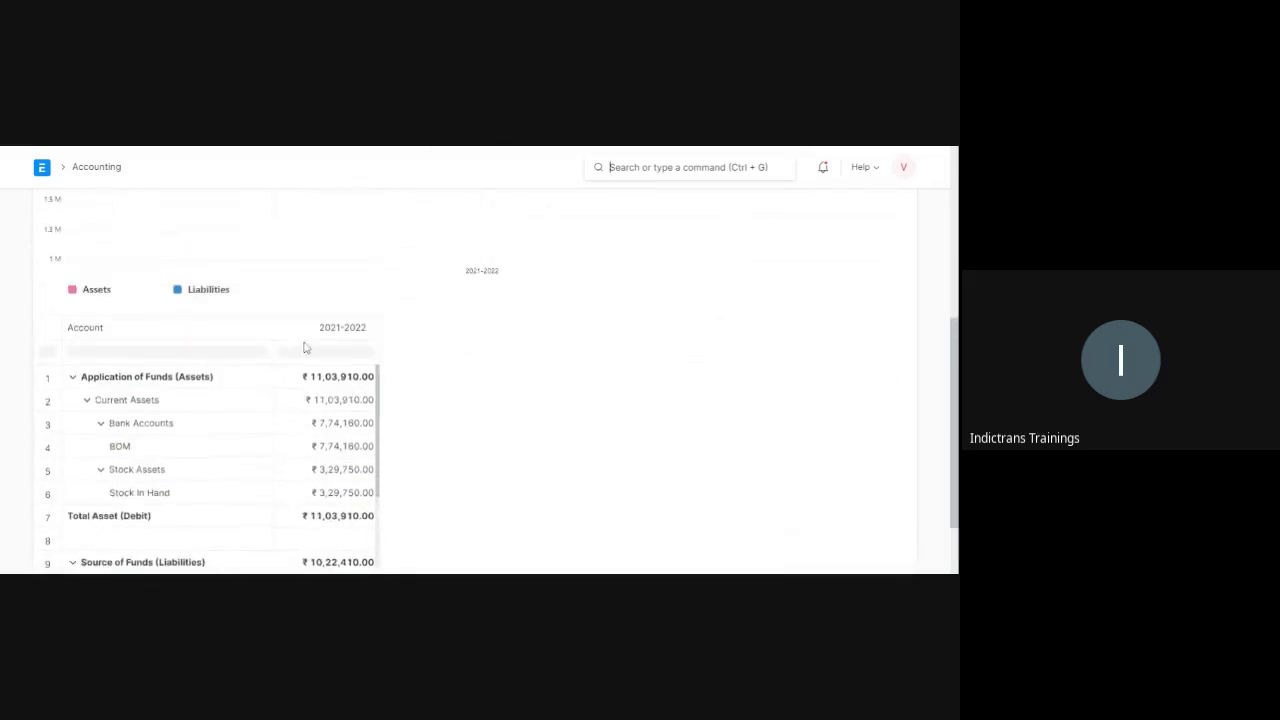
# Step: Examine the Balance Sheet's stock assets, capital account, duties and taxes, and provisional profit rows
pyautogui.scroll(-1, 546, 450)
pyautogui.scroll(-1, 546, 450)
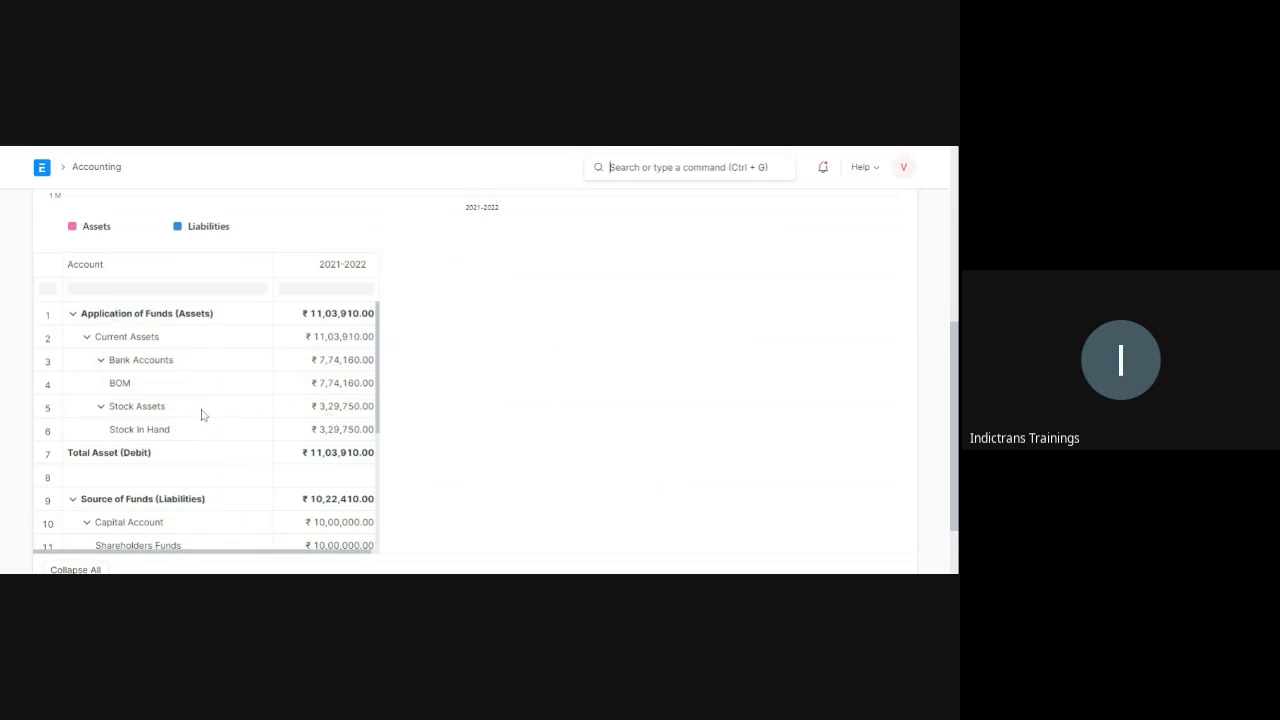
pyautogui.scroll(-2, 201, 414)
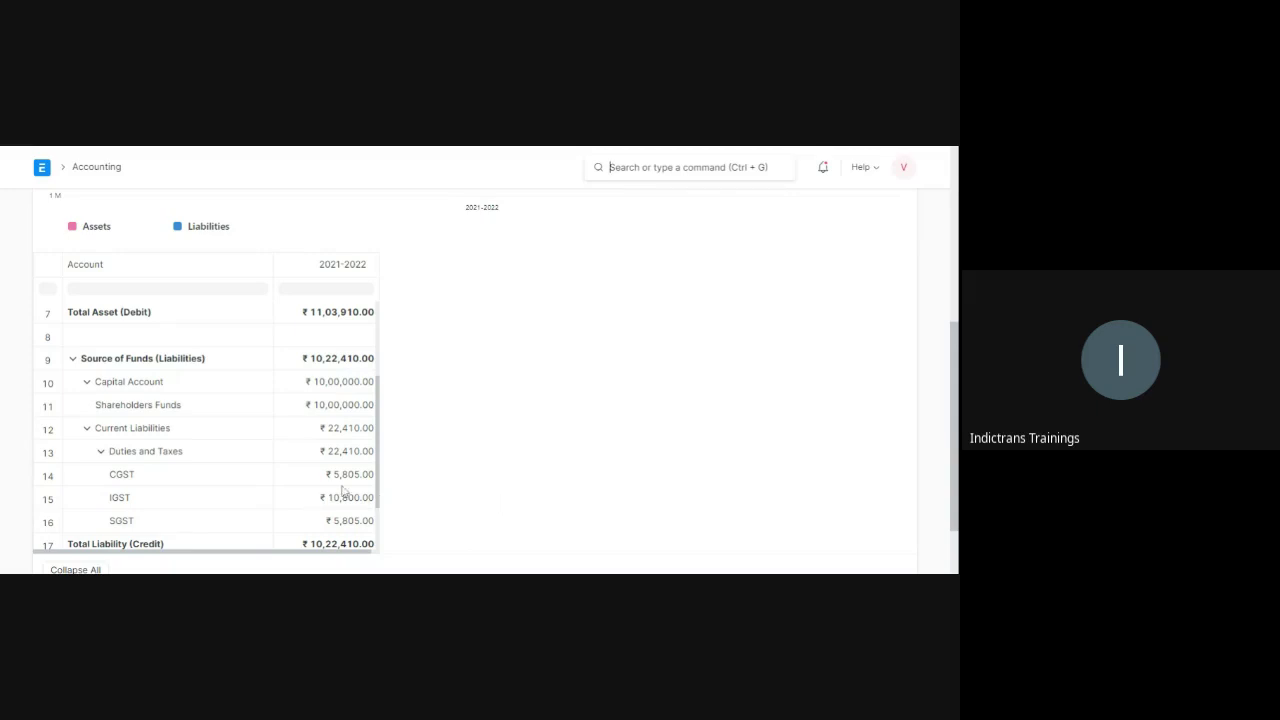
pyautogui.scroll(-1, 342, 490)
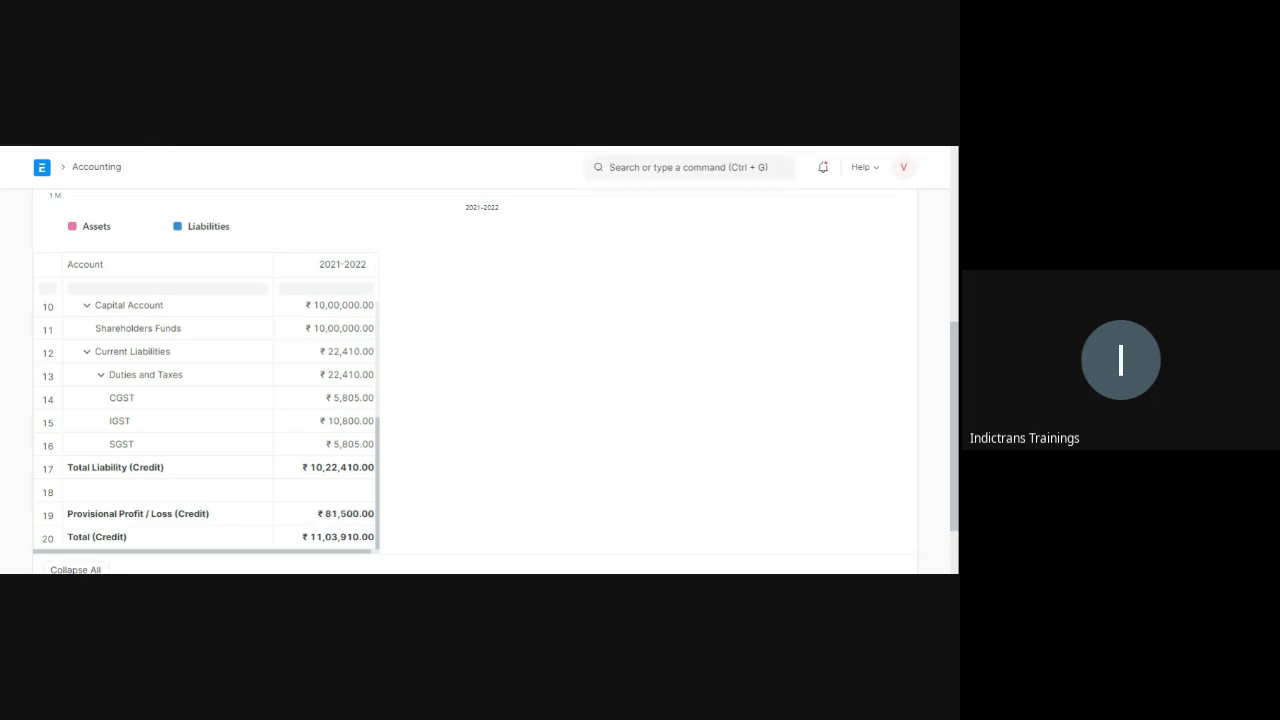
pyautogui.hotkey('ctrl', 'g')
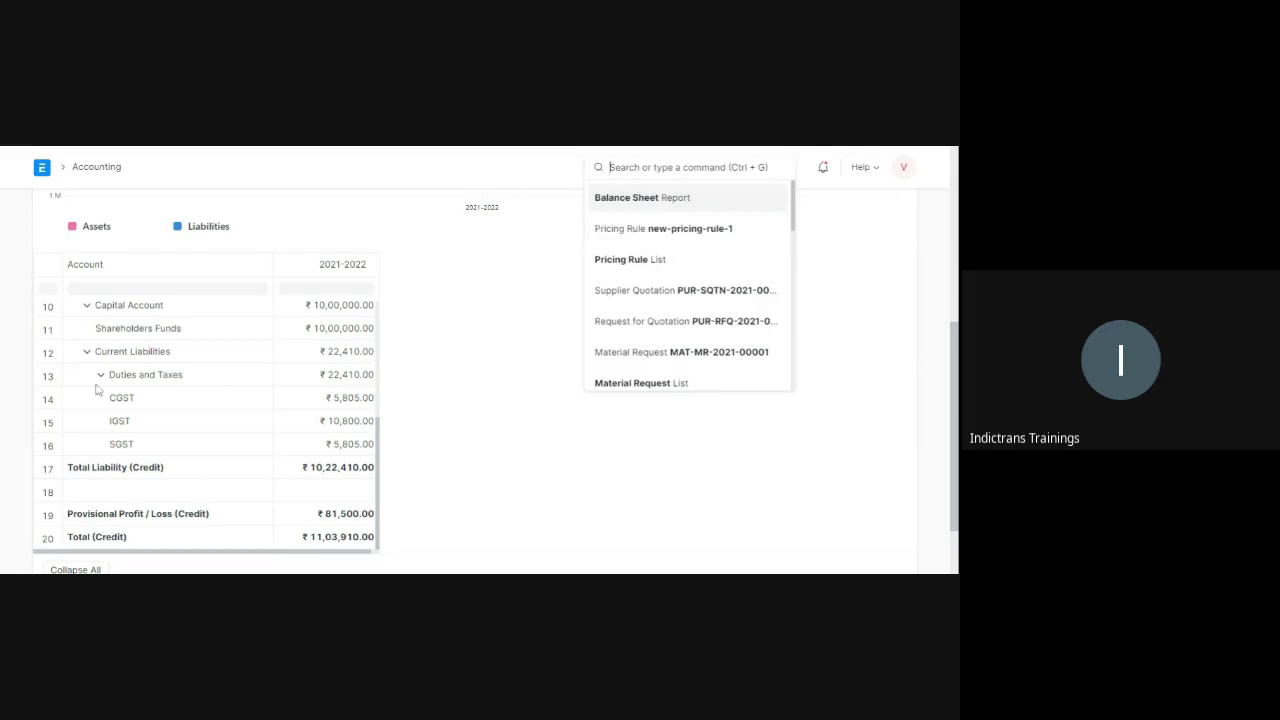
pyautogui.scroll(1, 288, 450)
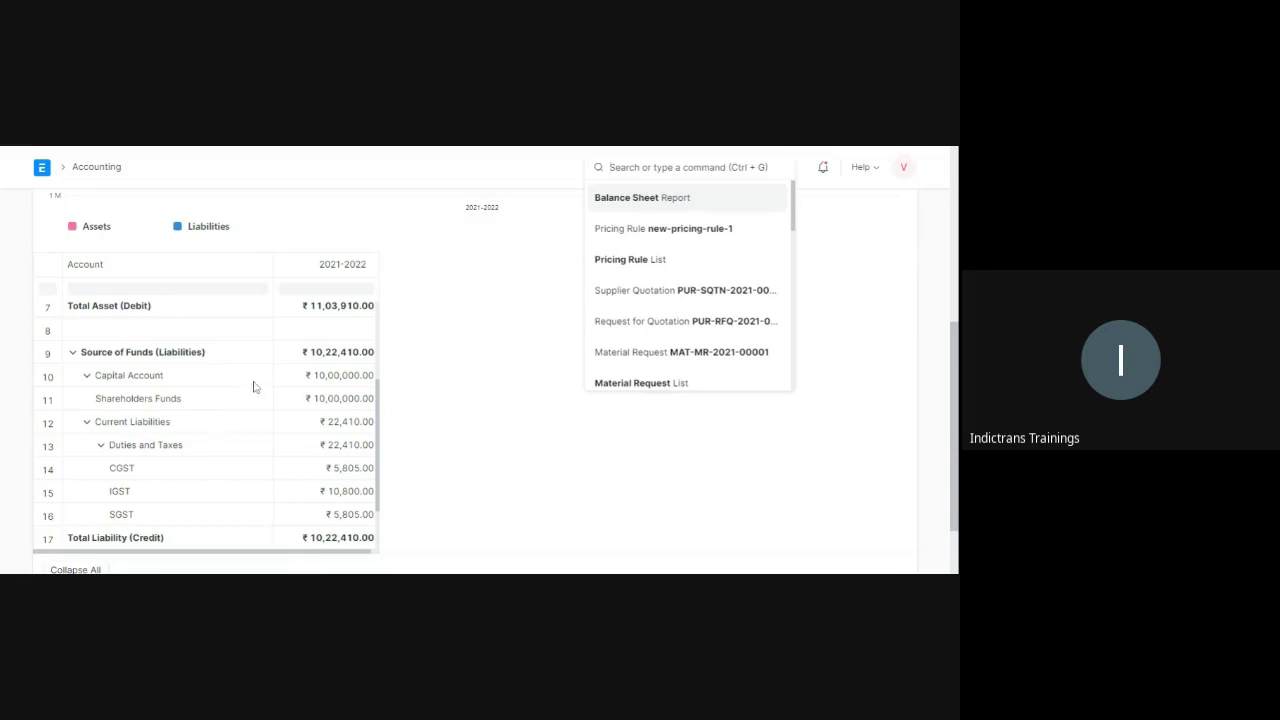
pyautogui.click(557, 244)
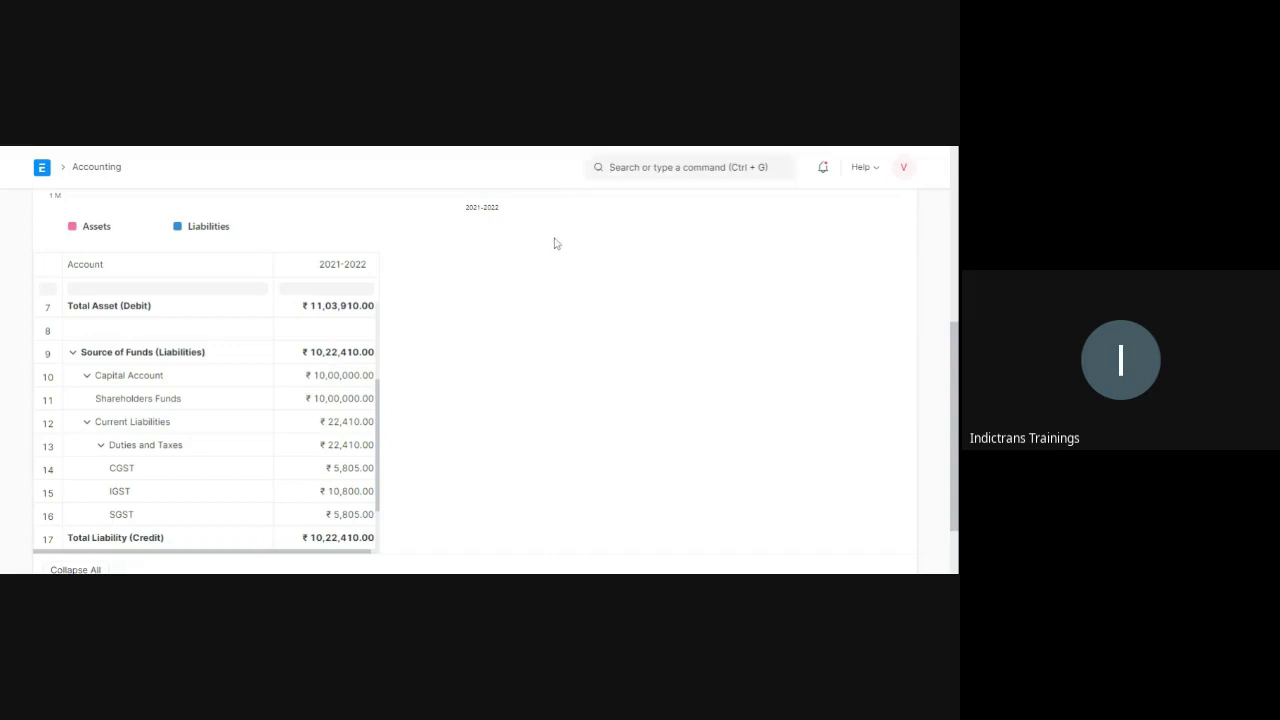
pyautogui.scroll(4, 592, 255)
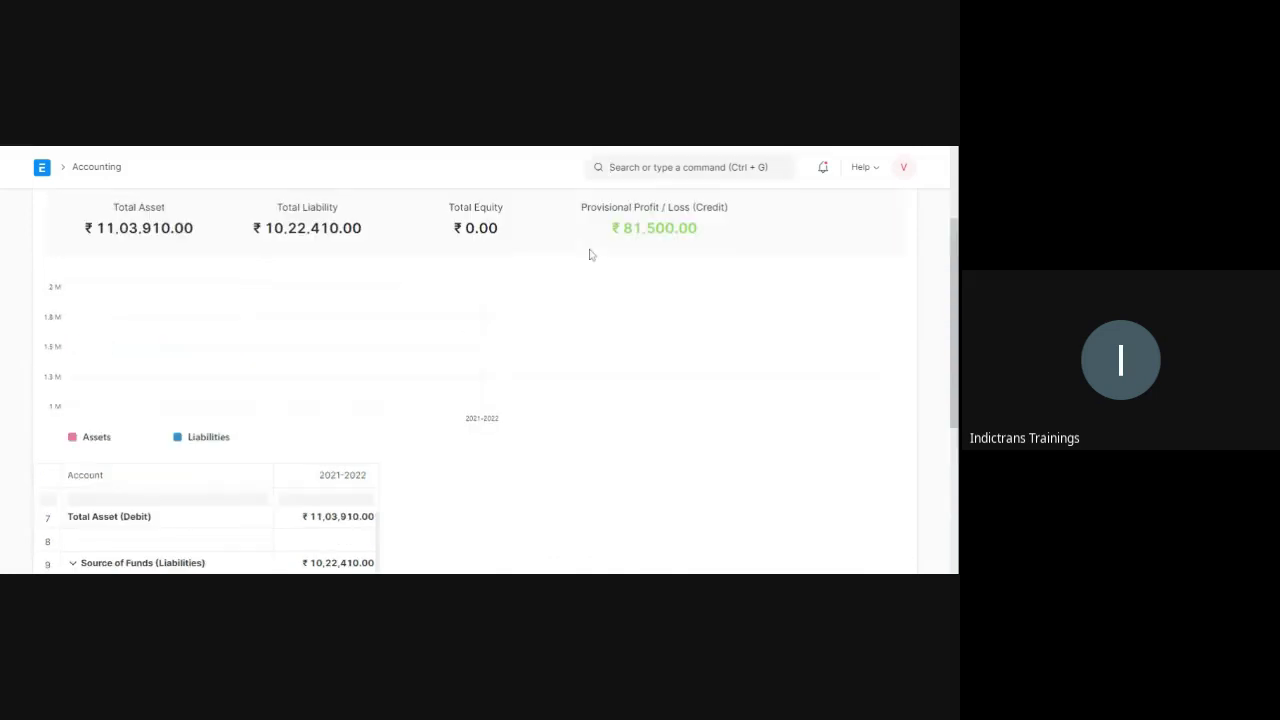
# Step: Open the Profit and Loss Statement report and review its income, expense and profit rows against the chart
pyautogui.moveTo(420, 360)
pyautogui.hotkey('ctrl', 'g')
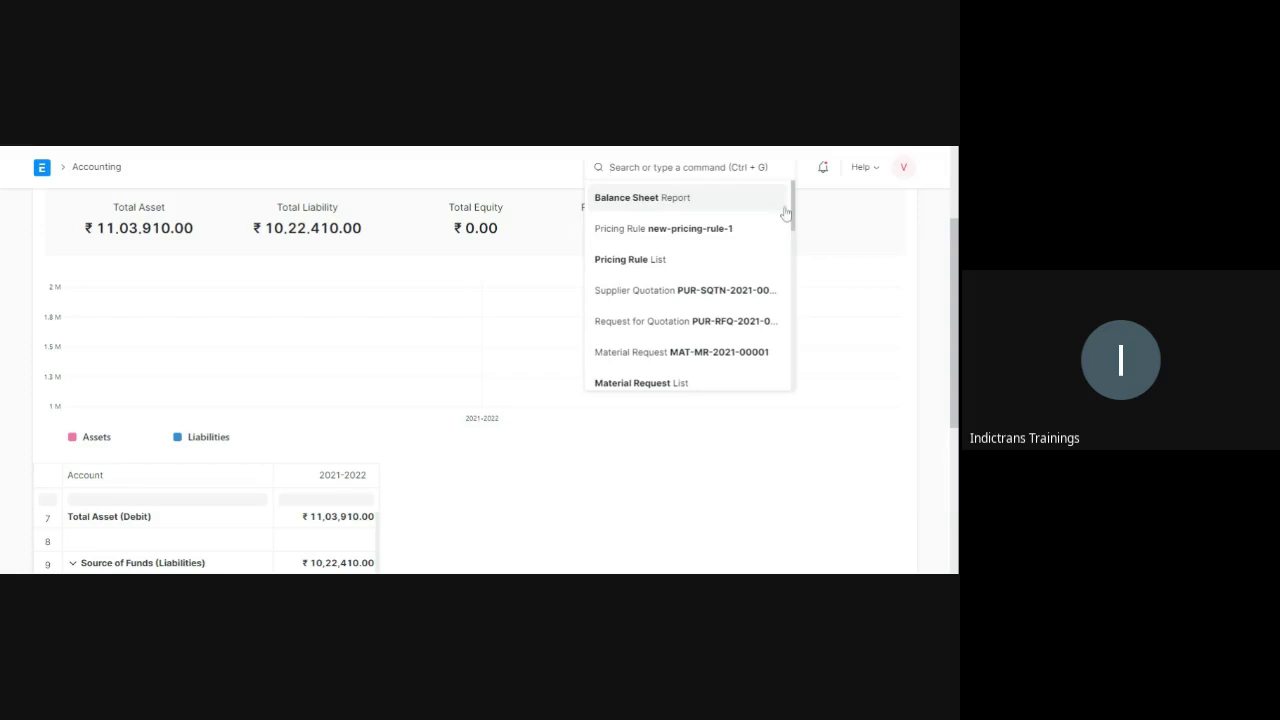
pyautogui.write('profit')
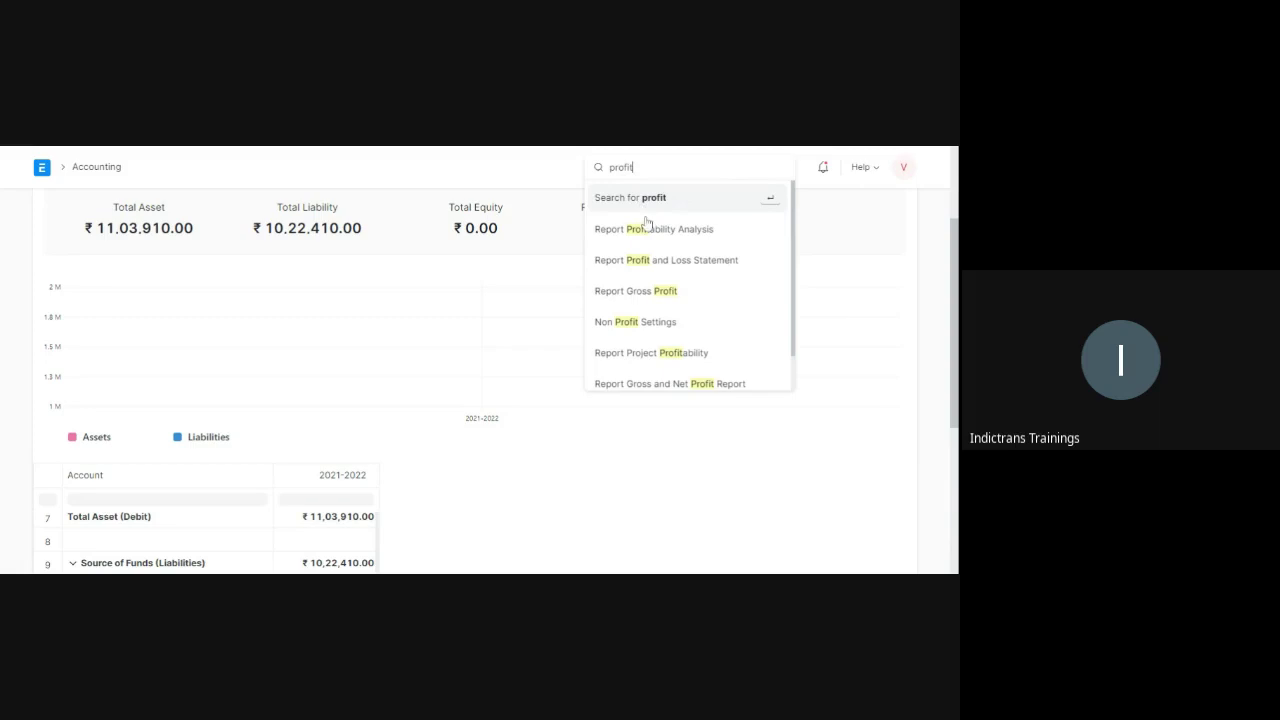
pyautogui.click(689, 263)
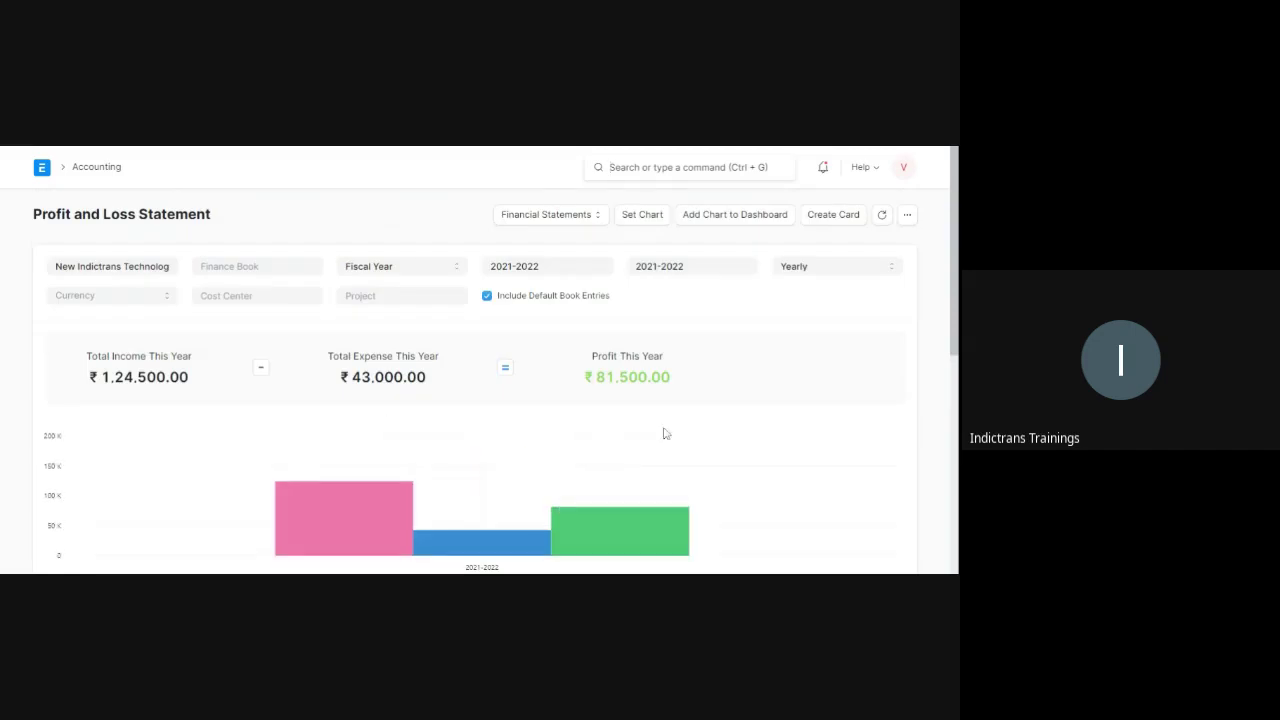
pyautogui.scroll(-5, 432, 426)
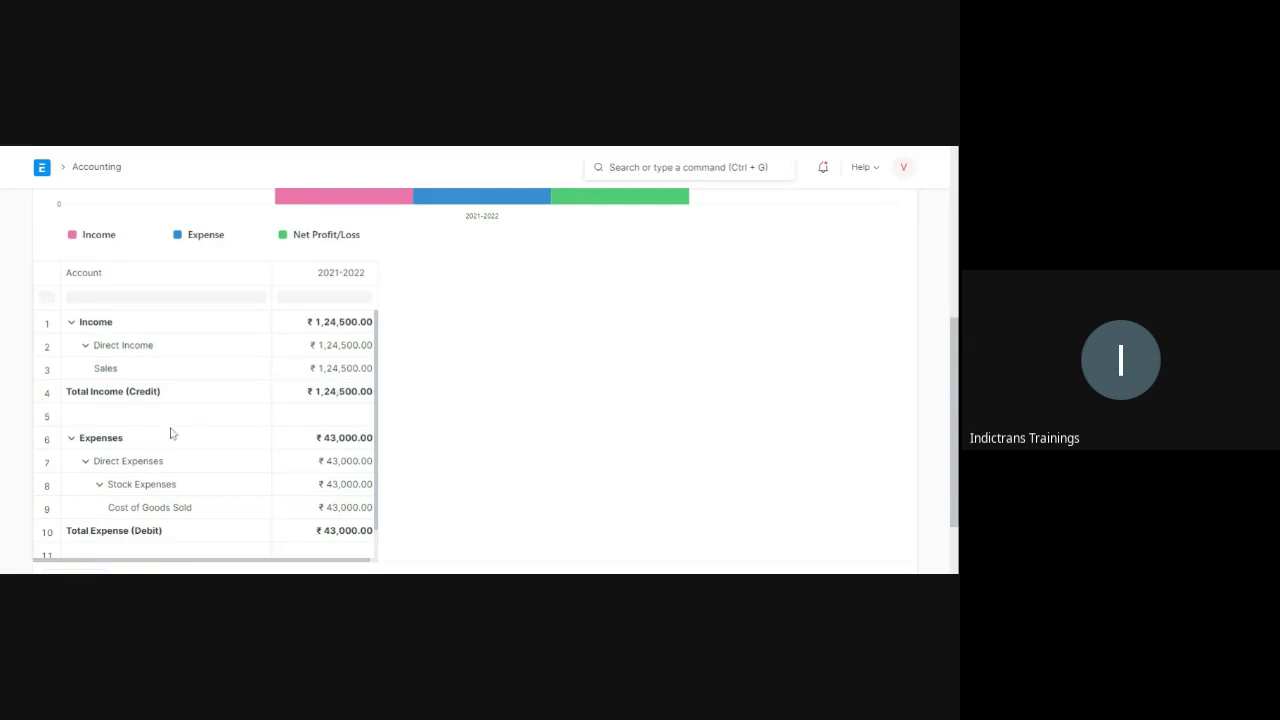
pyautogui.scroll(-1, 170, 432)
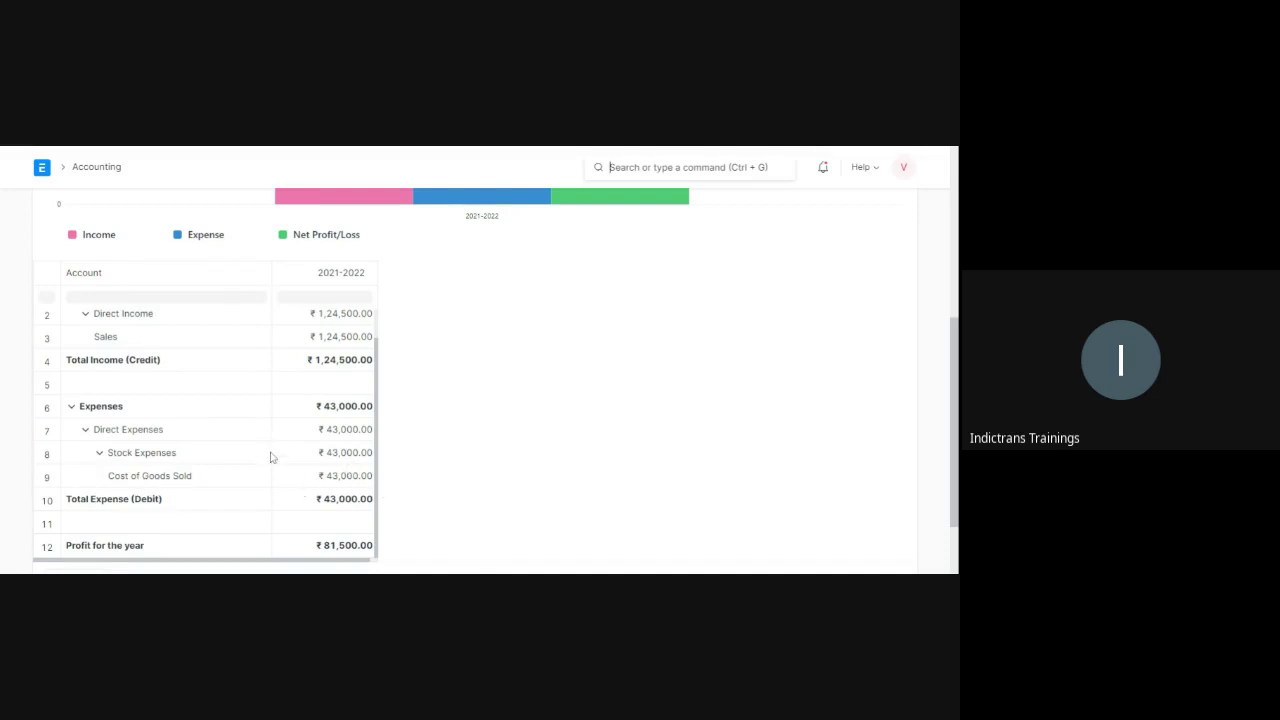
pyautogui.scroll(-2, 316, 437)
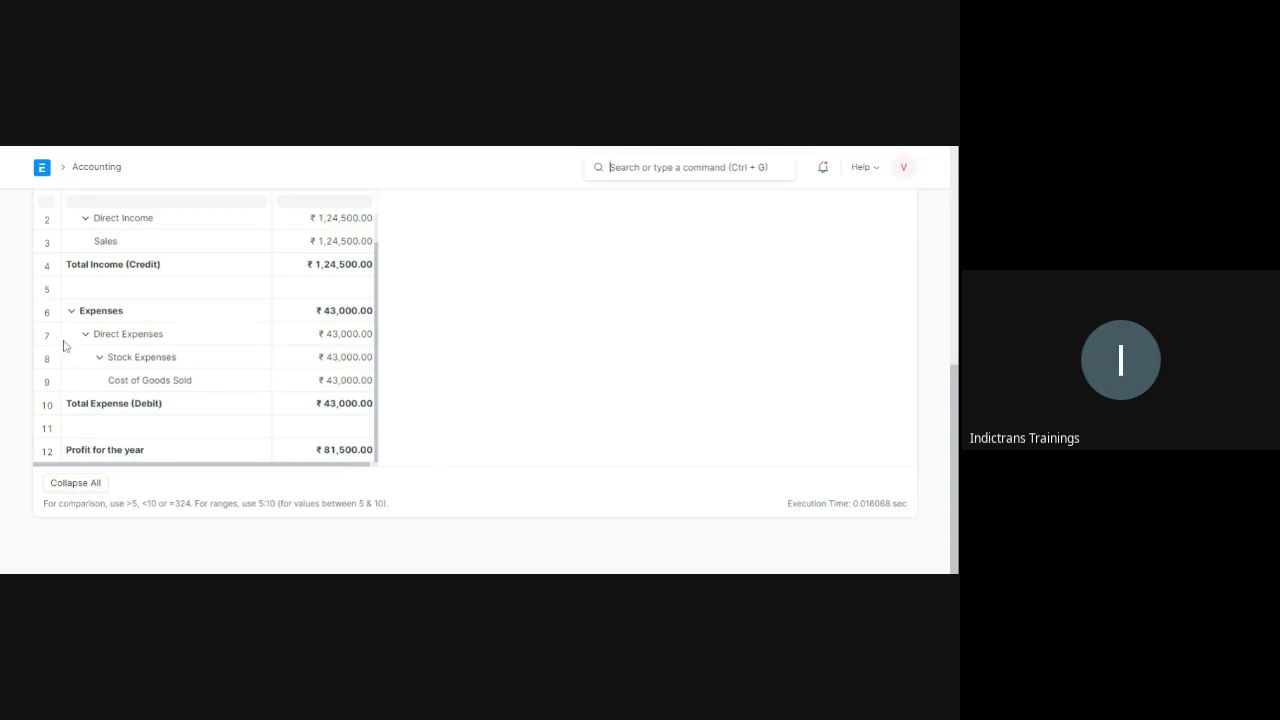
pyautogui.scroll(2, 486, 440)
pyautogui.scroll(1, 548, 425)
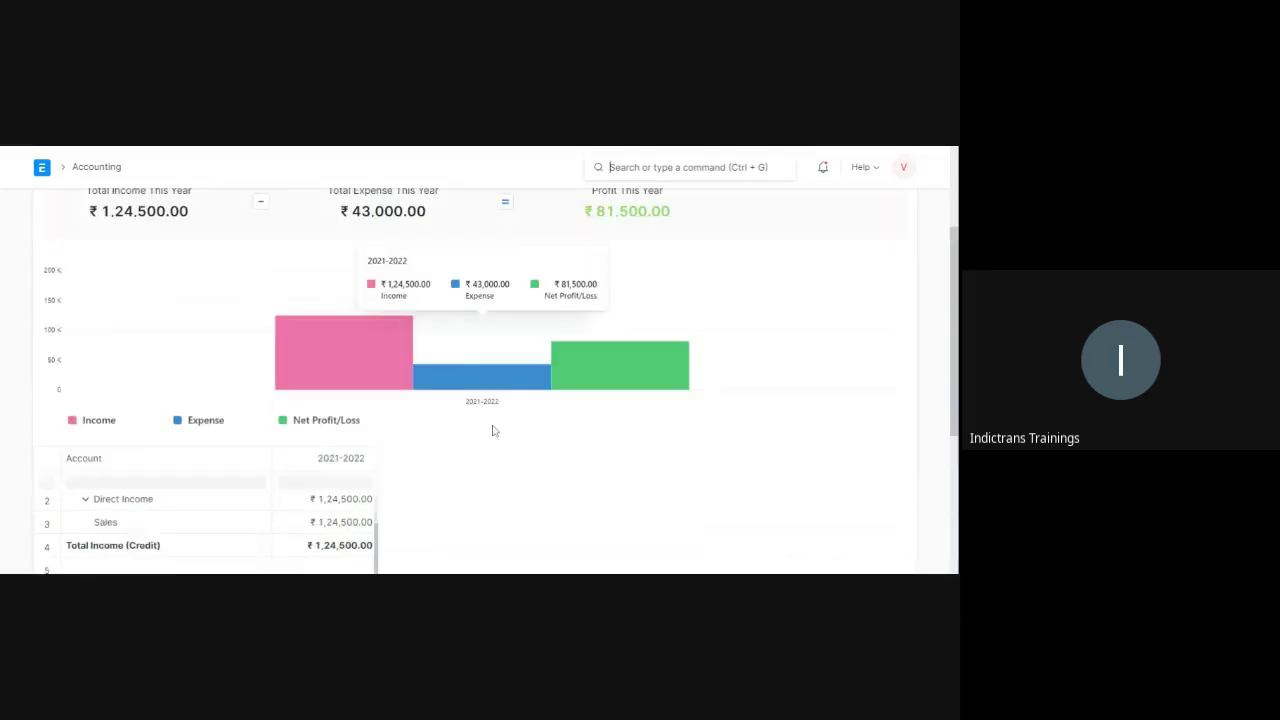
pyautogui.scroll(1, 545, 412)
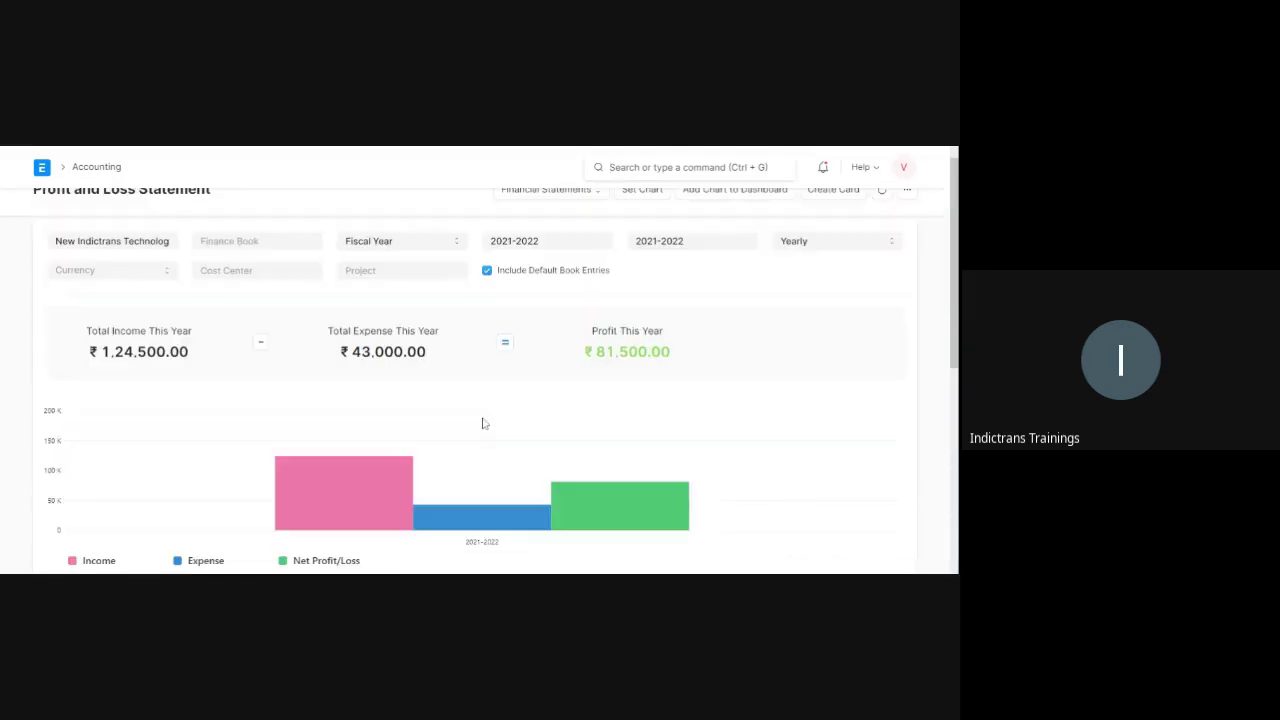
# Step: Open the Stock Balance report, generate it for 02-05-2021 to 02-06-2021, and view its in, out and valuation columns
pyautogui.click(667, 168)
pyautogui.scroll(1, 480, 380)
pyautogui.write('stock')
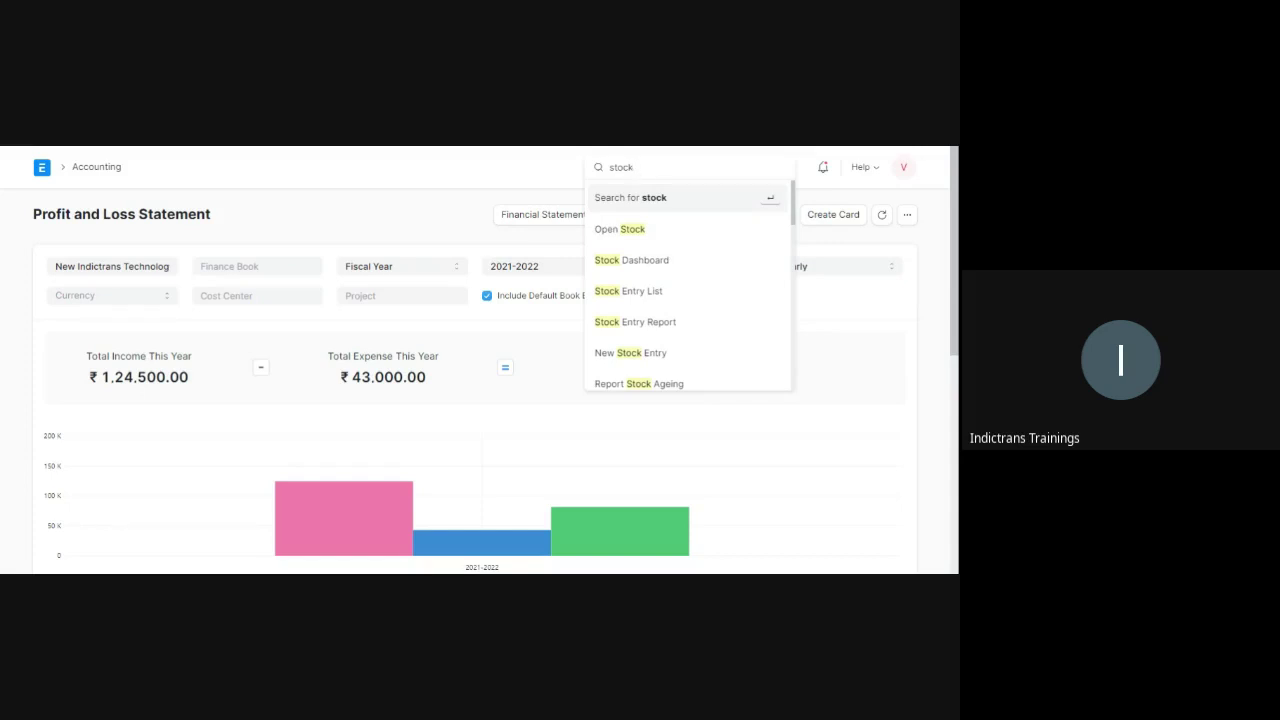
pyautogui.write('bala')
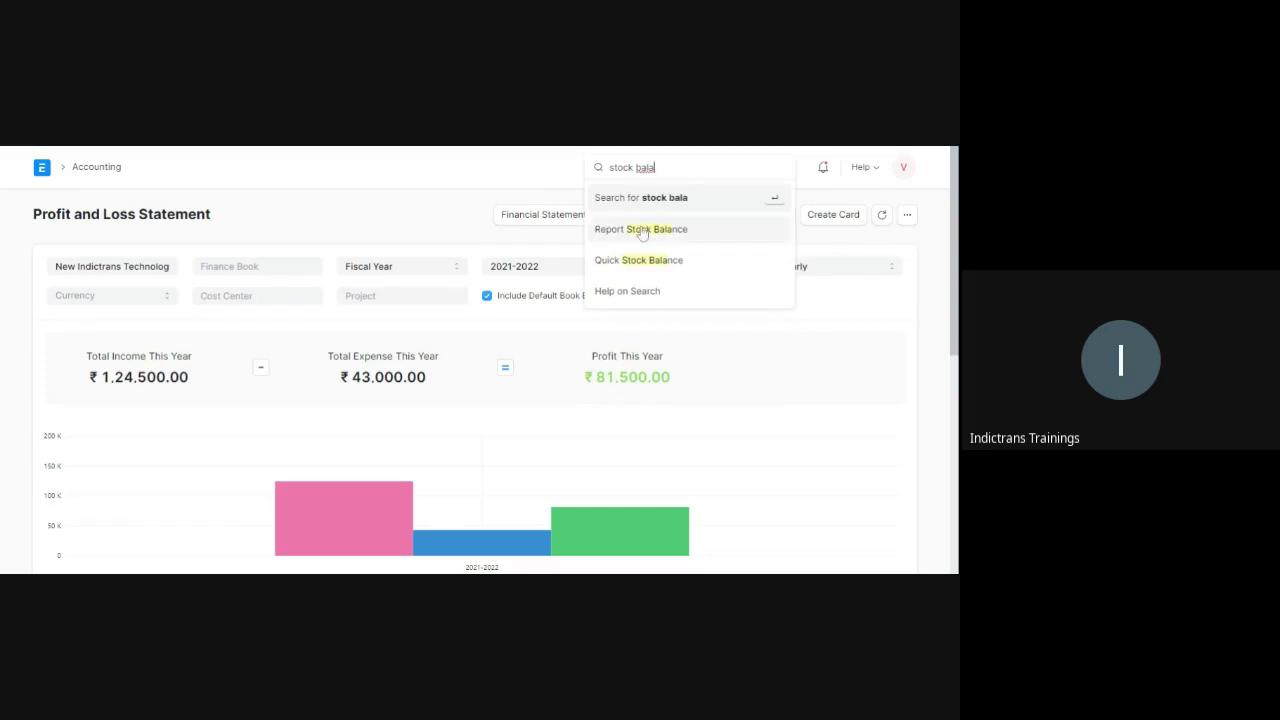
pyautogui.press('Return')
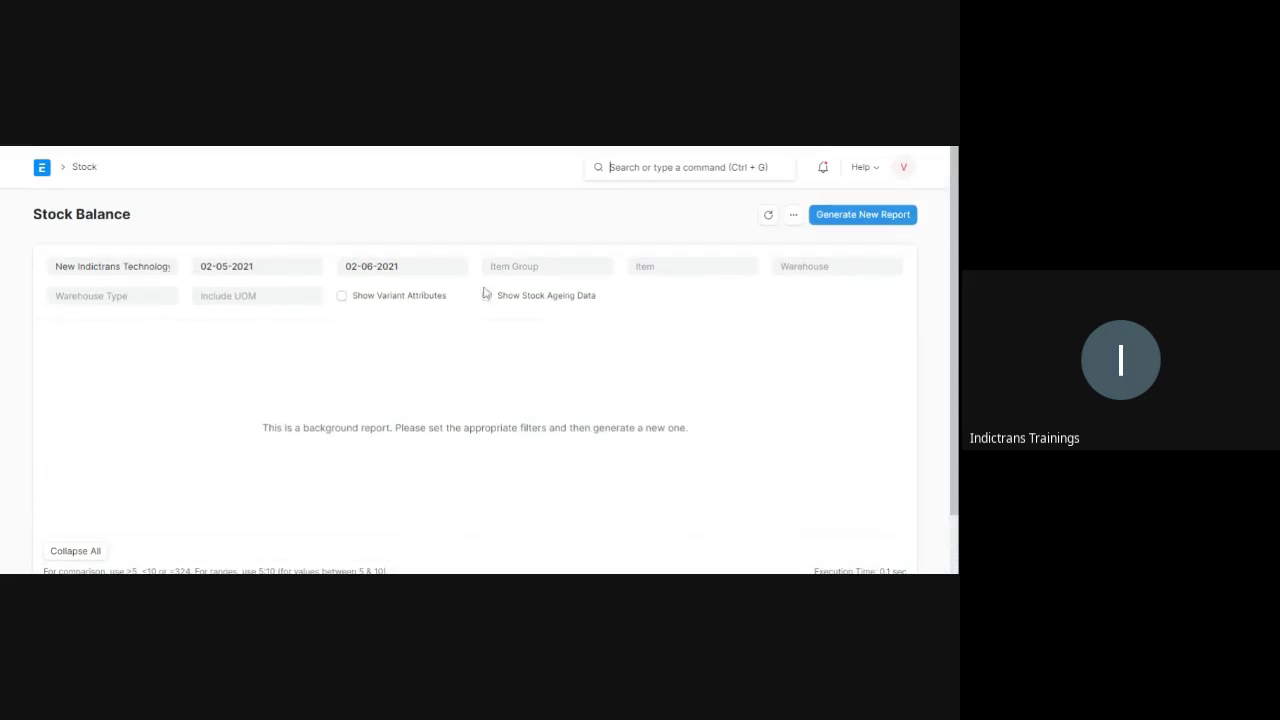
pyautogui.click(848, 221)
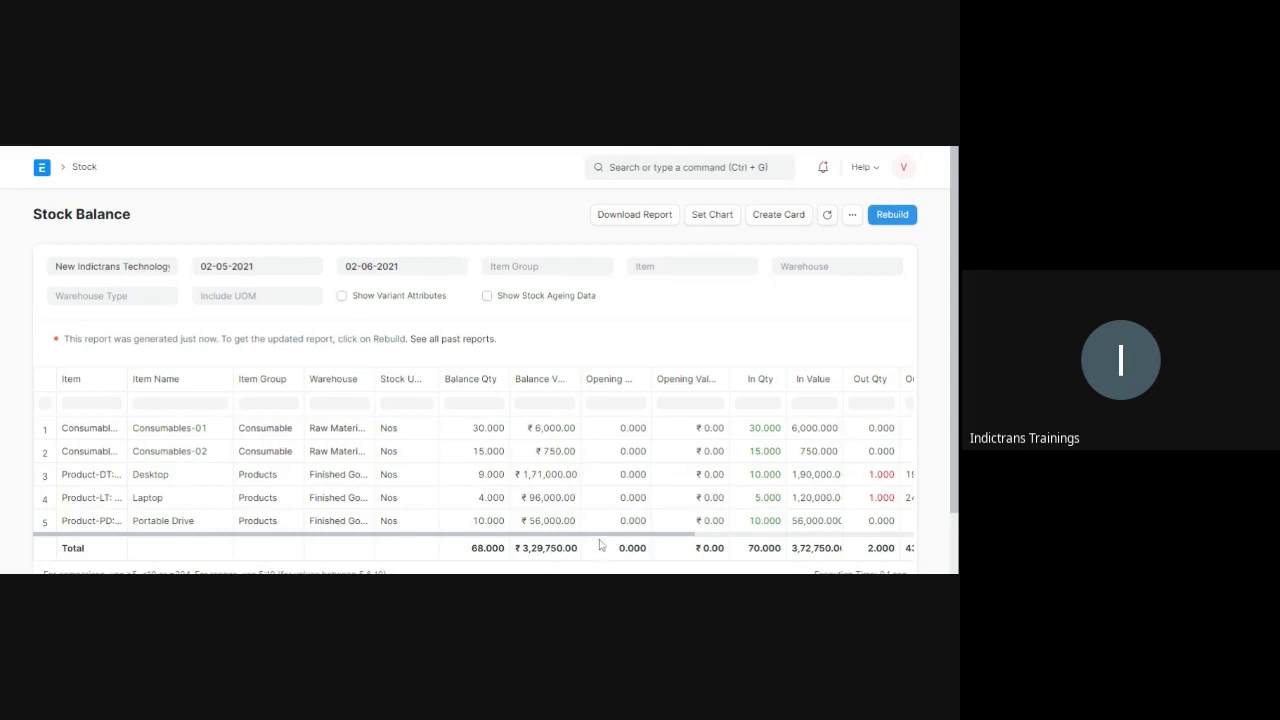
pyautogui.click(748, 537)
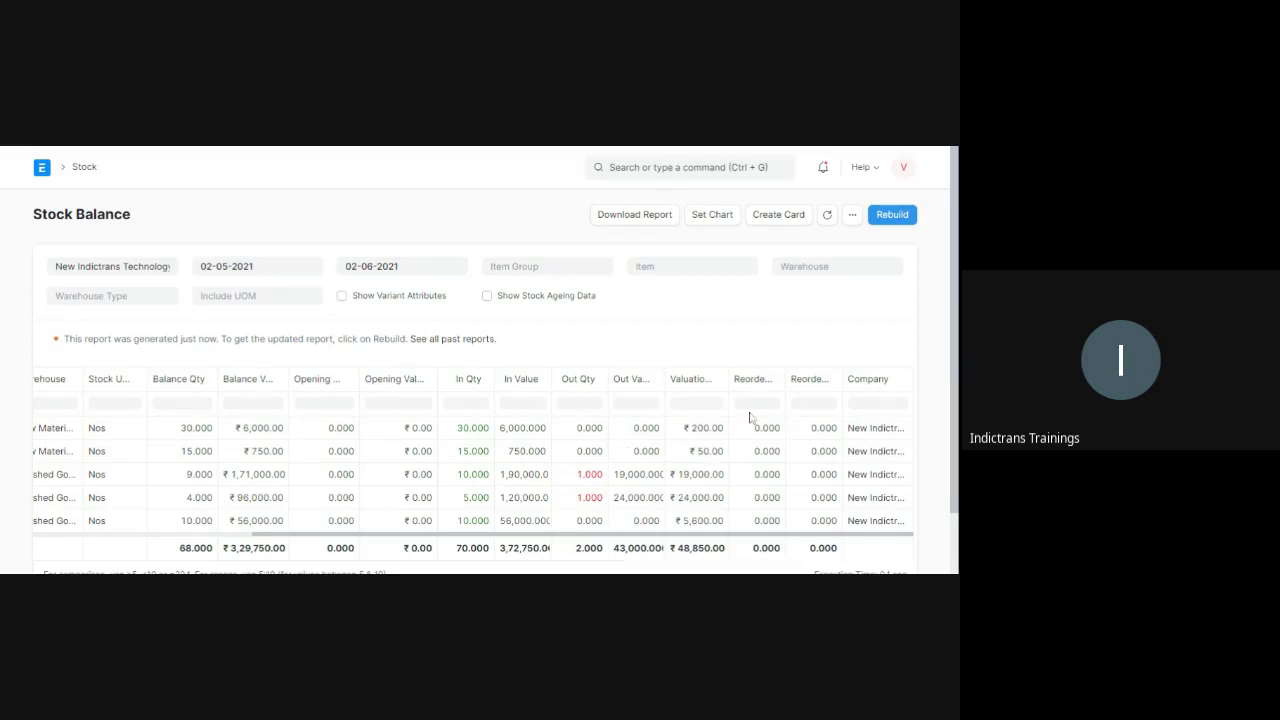
# Step: Open the Stock Ledger report and review its item movements, valuation rates, balance values and voucher types
pyautogui.click(655, 167)
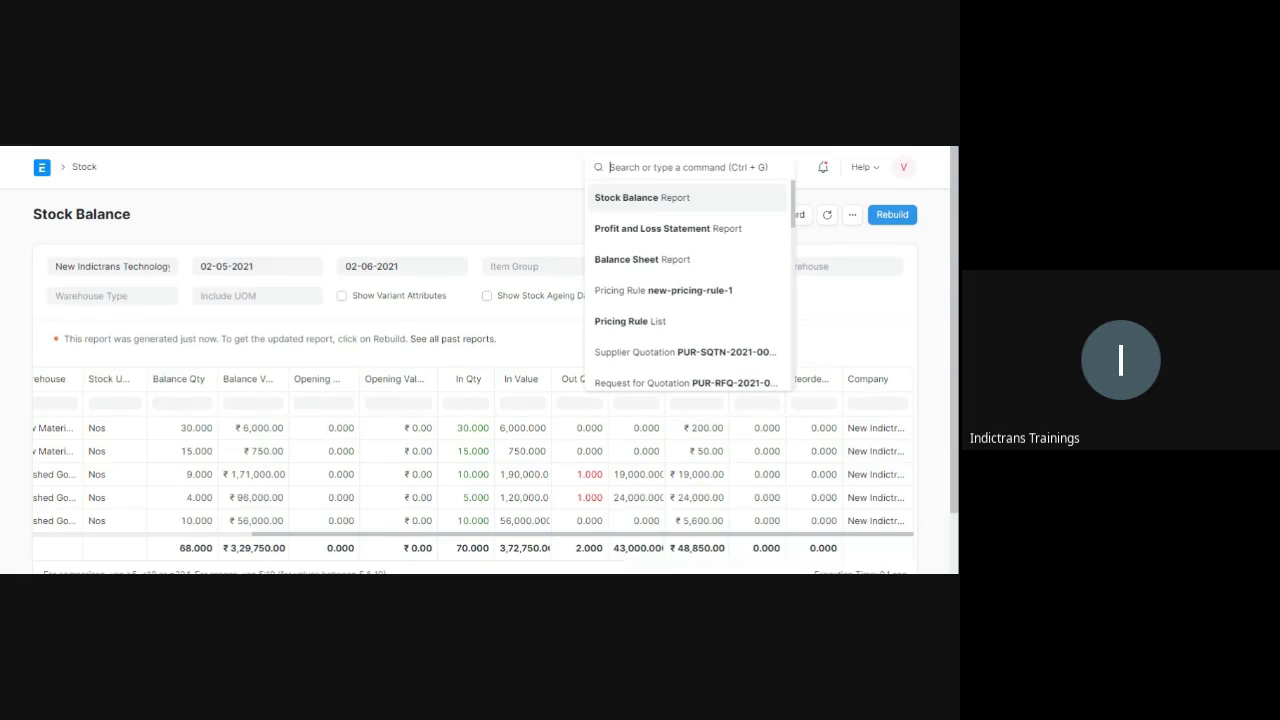
pyautogui.write('stock led')
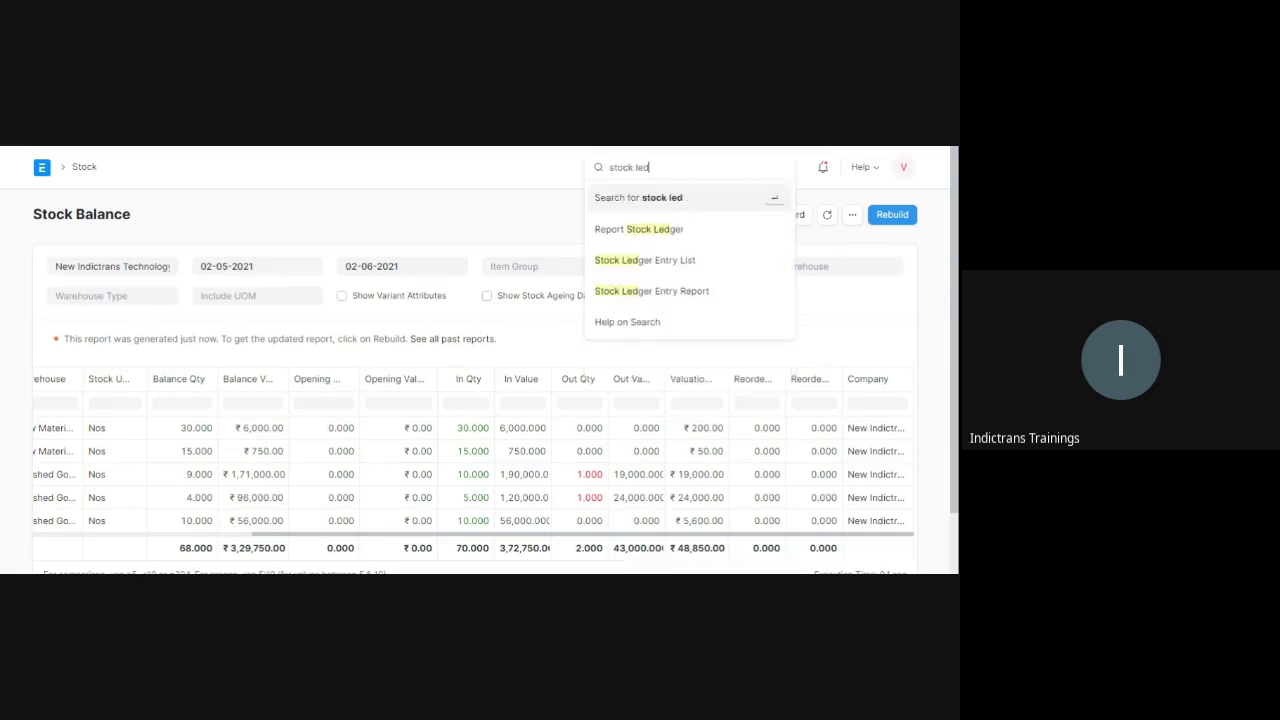
pyautogui.click(651, 239)
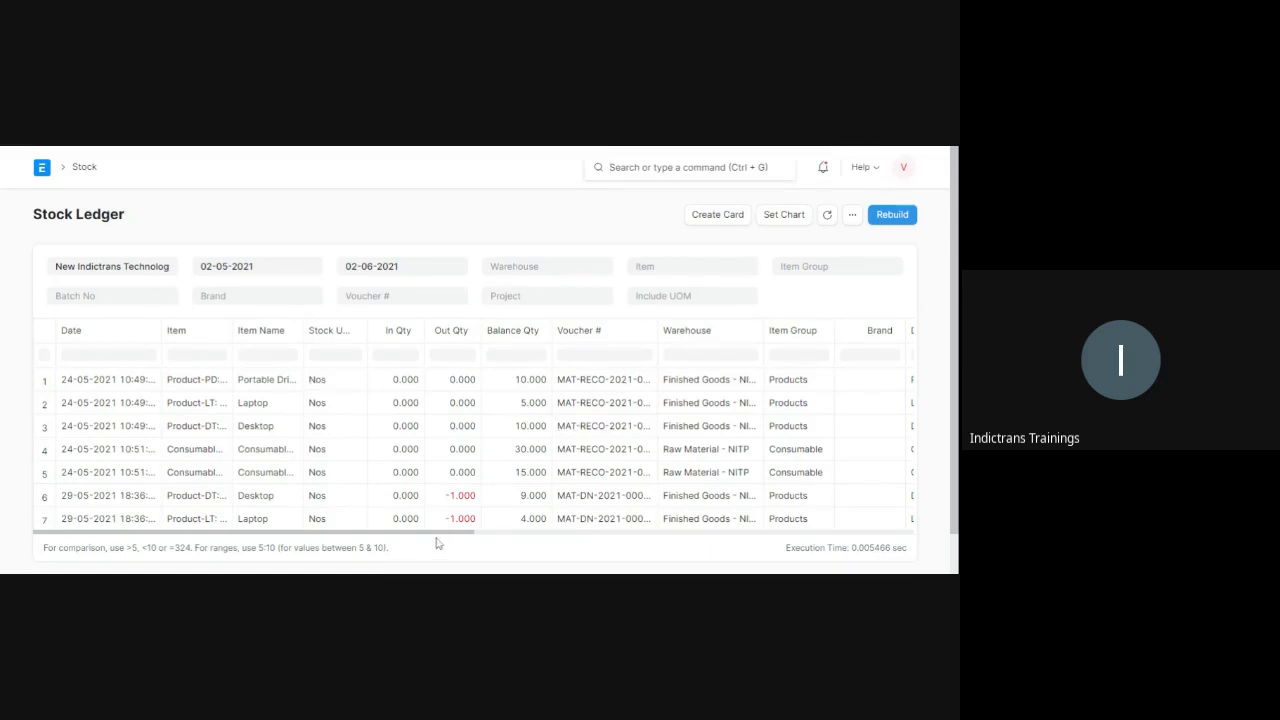
pyautogui.scroll(-1, 395, 455)
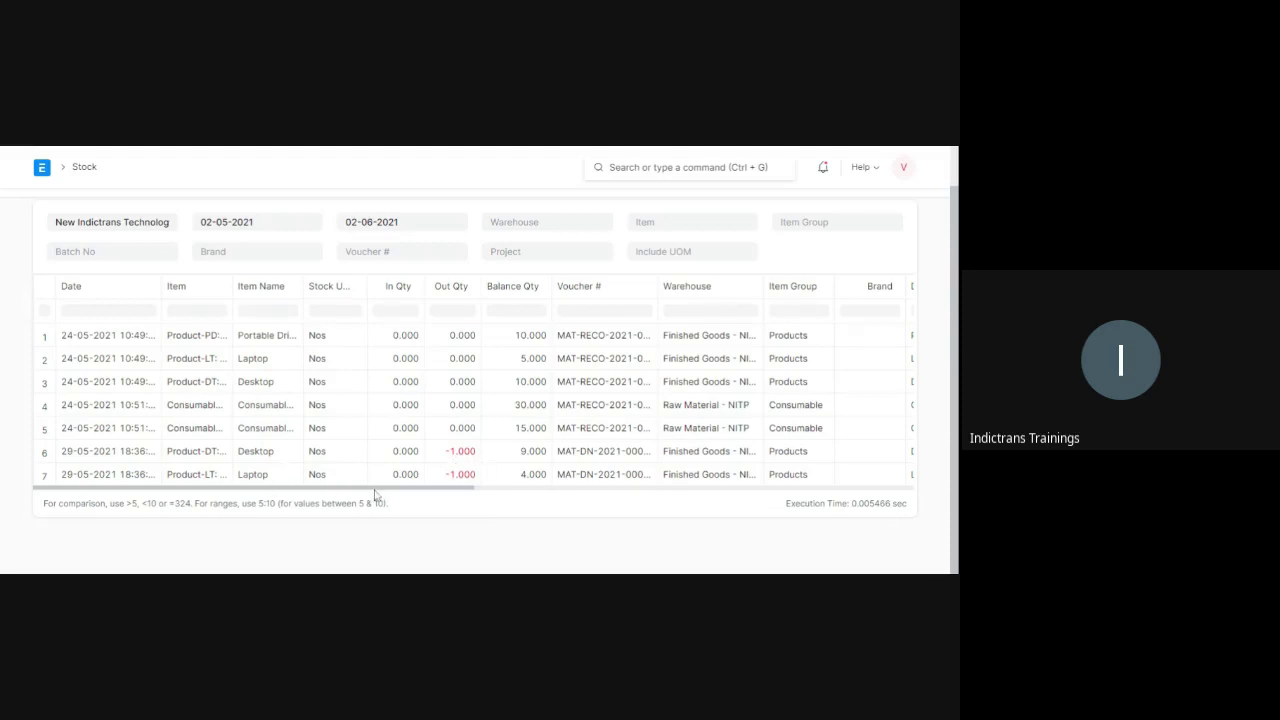
pyautogui.moveTo(378, 491); pyautogui.dragTo(710, 500)
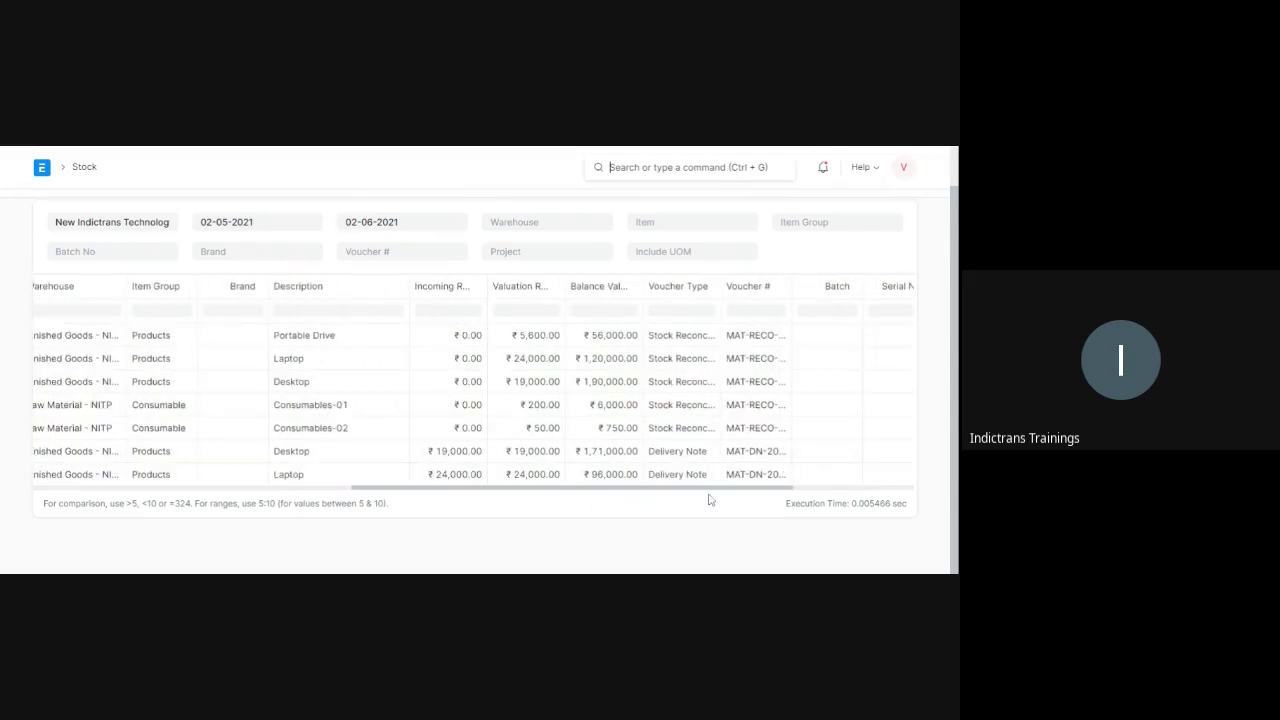
# Step: Check the voucher types and numbers in the Stock Ledger report, ending on the Laptop delivery note entry
pyautogui.hscroll(3, 485, 452)
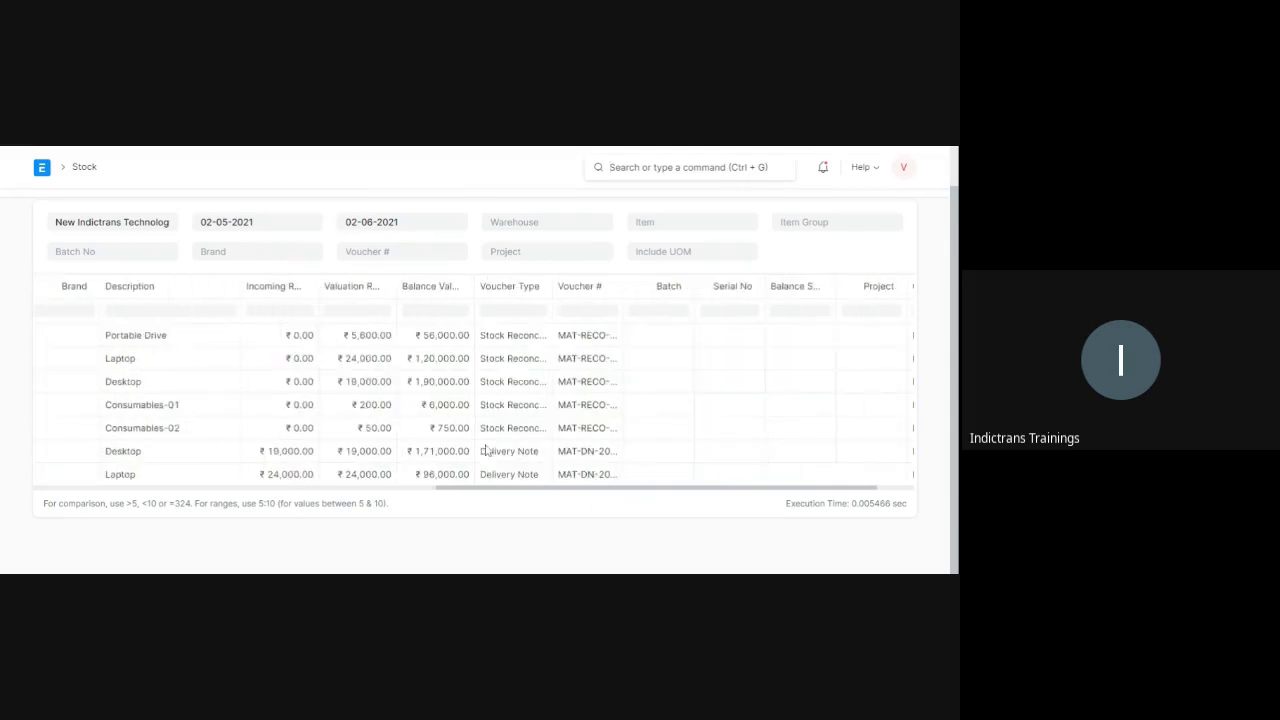
pyautogui.click(514, 482)
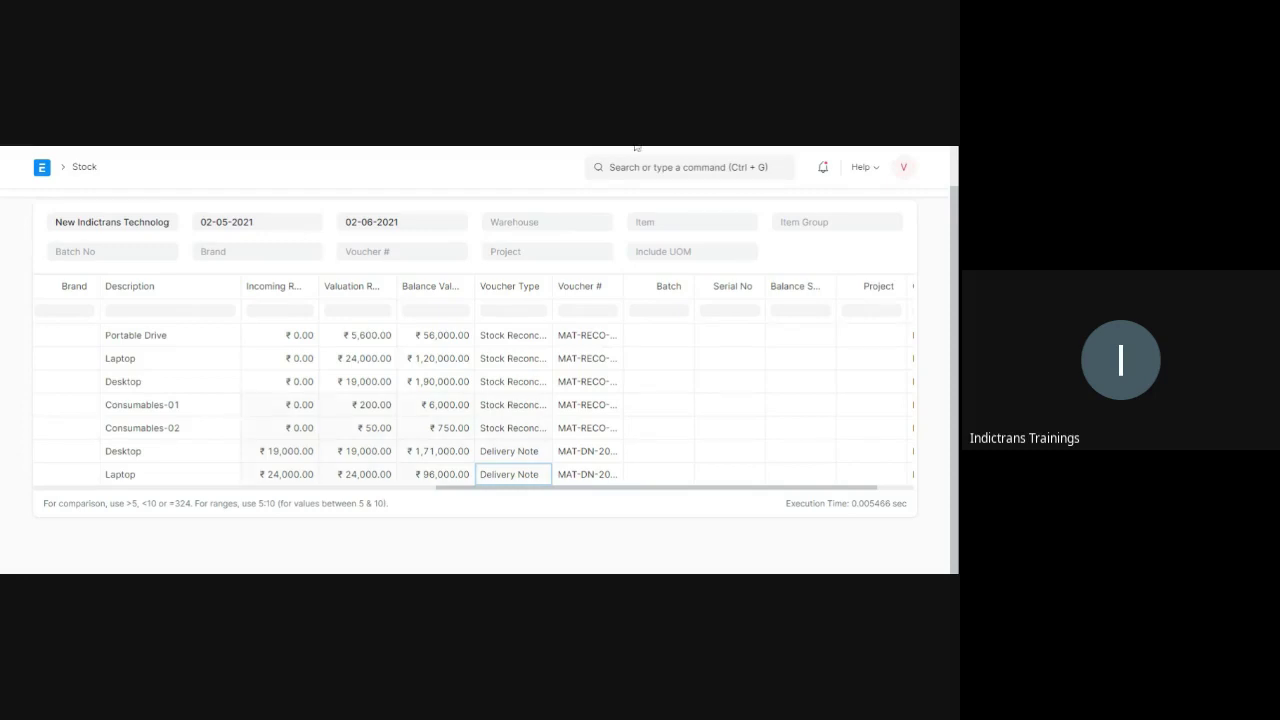
# Step: Find the supplier quotation list, open the submitted Supplier-05 quotation and review its item row and totals
pyautogui.click(680, 167)
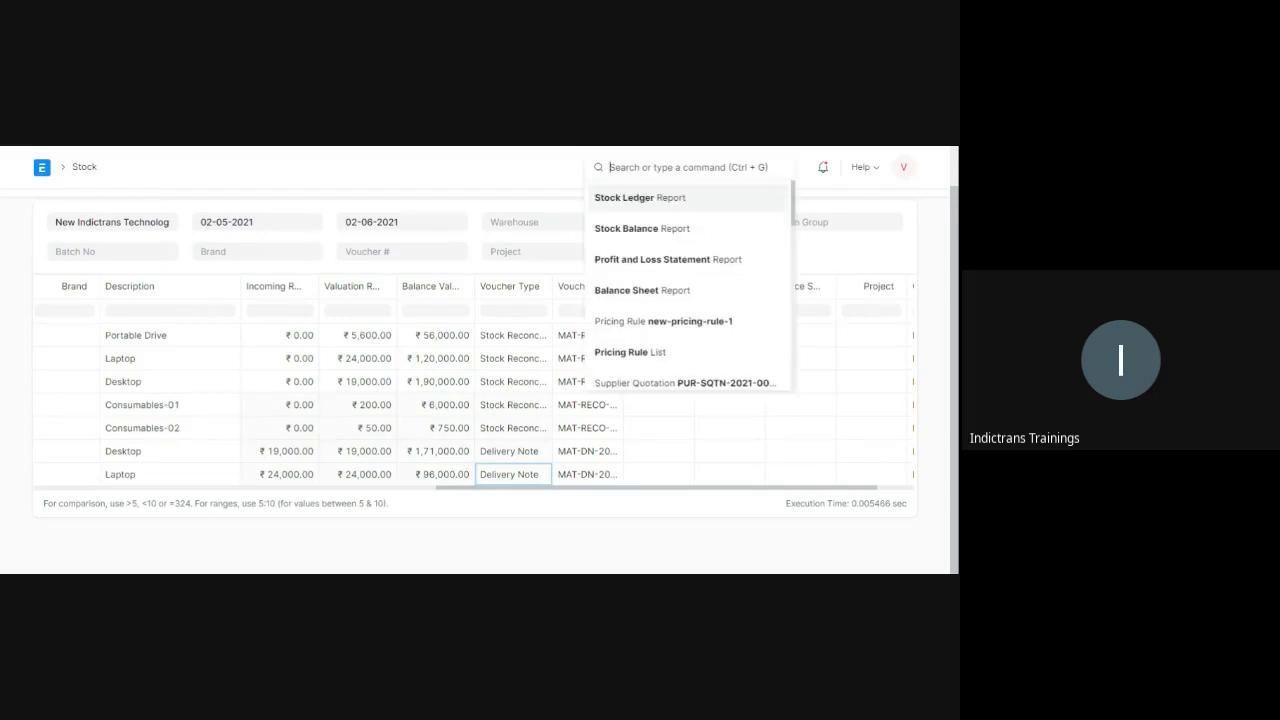
pyautogui.press('Escape')
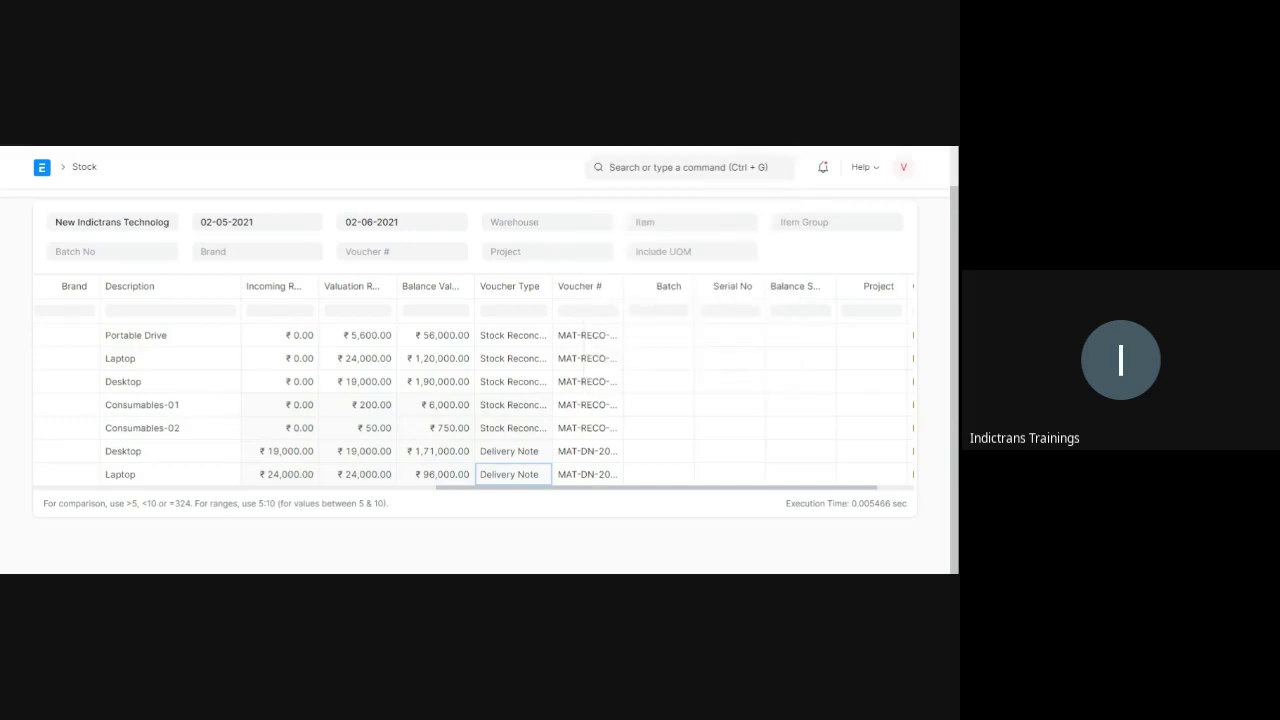
pyautogui.click(650, 170)
pyautogui.write('su')
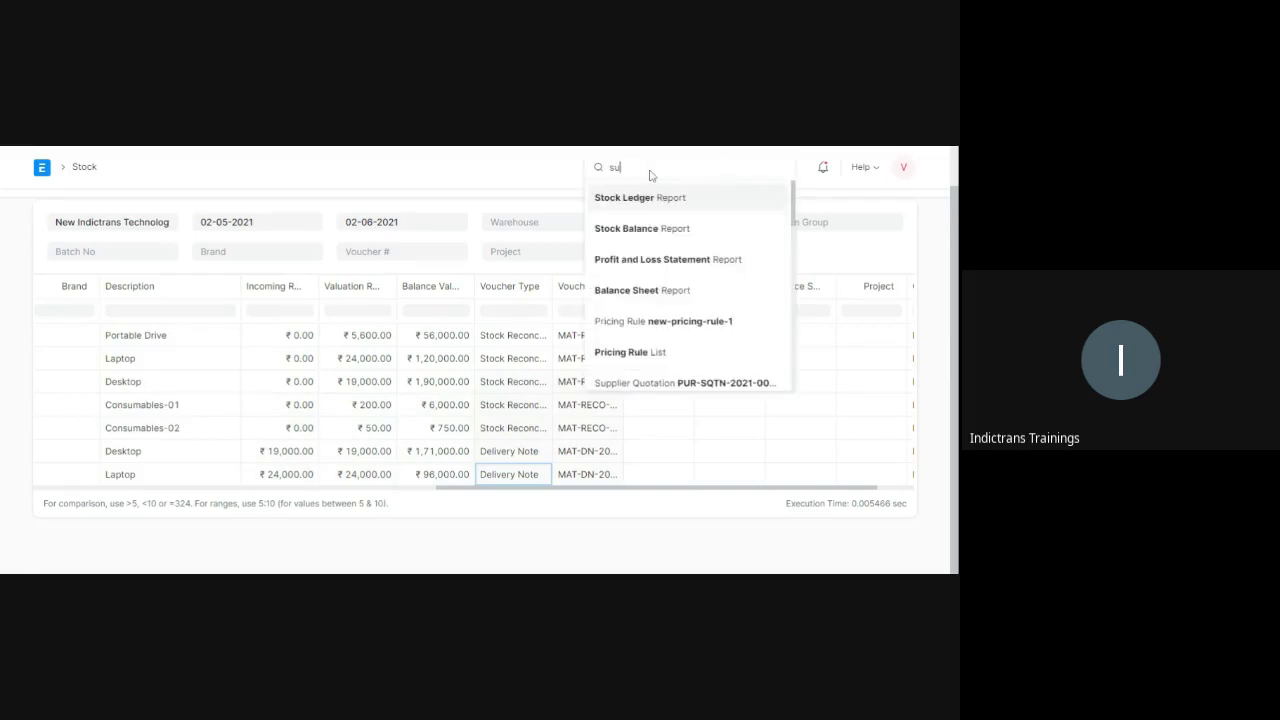
pyautogui.write('pplier quo')
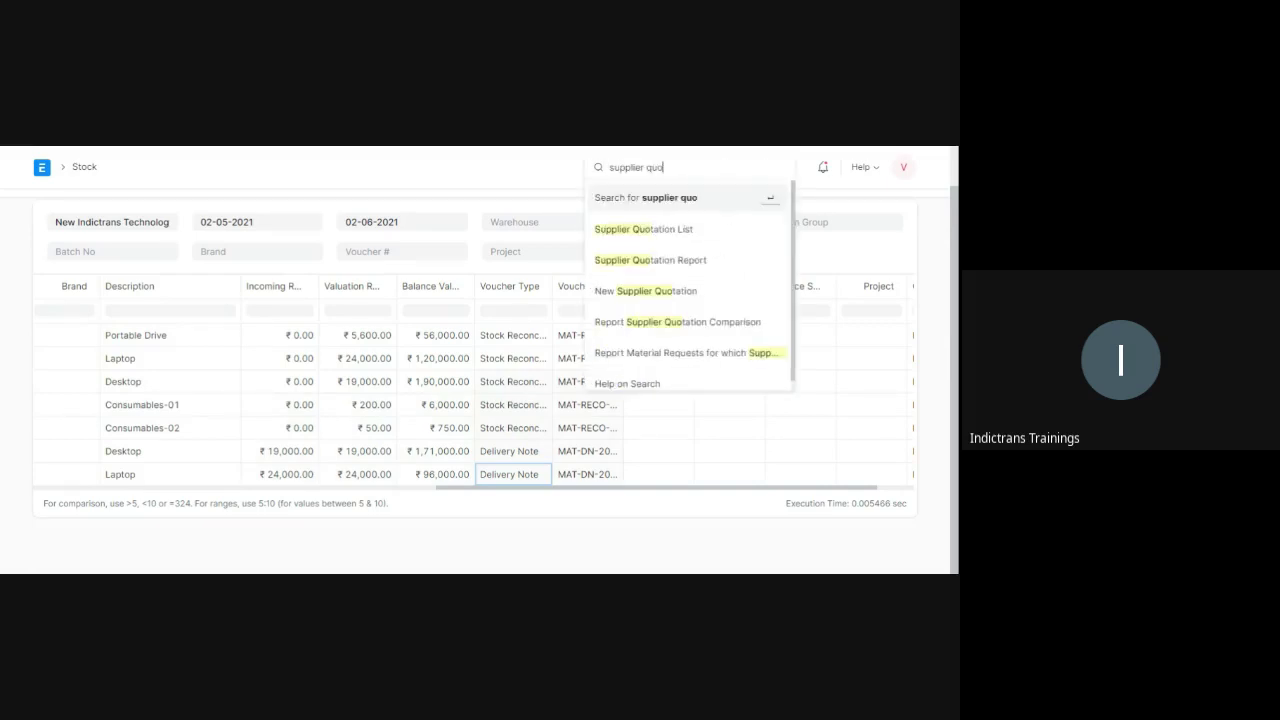
pyautogui.click(646, 240)
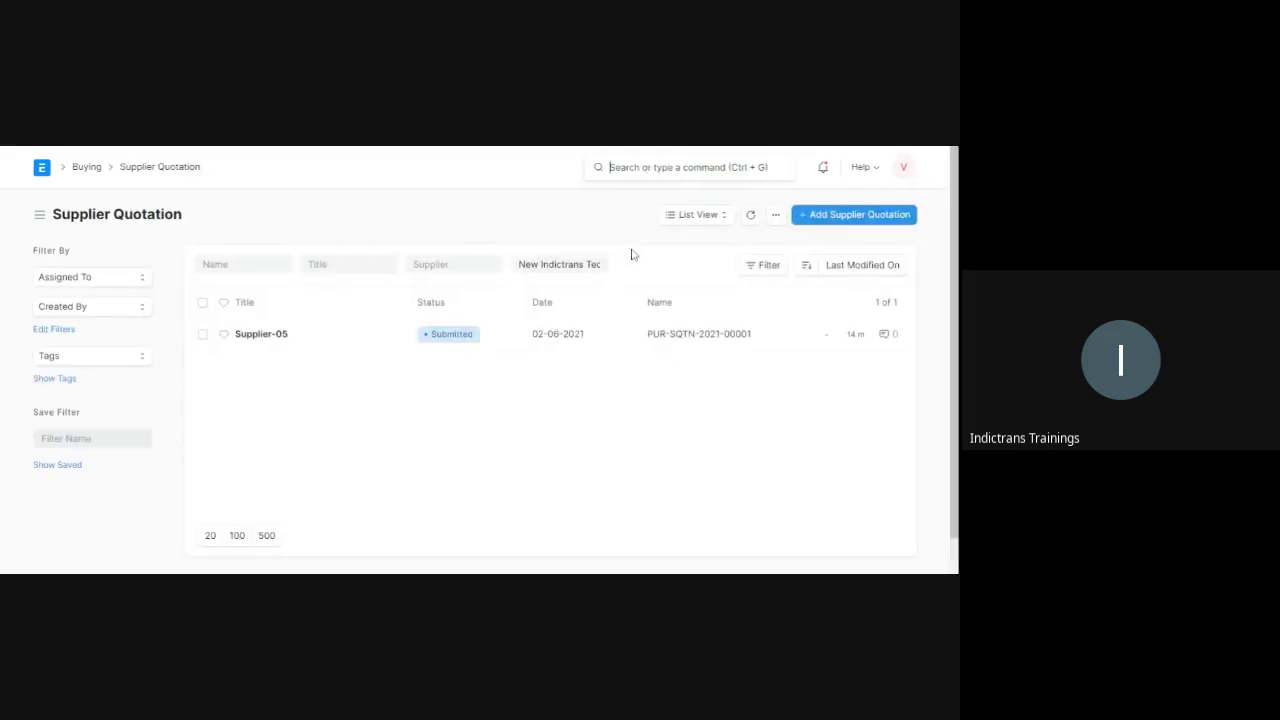
pyautogui.click(266, 340)
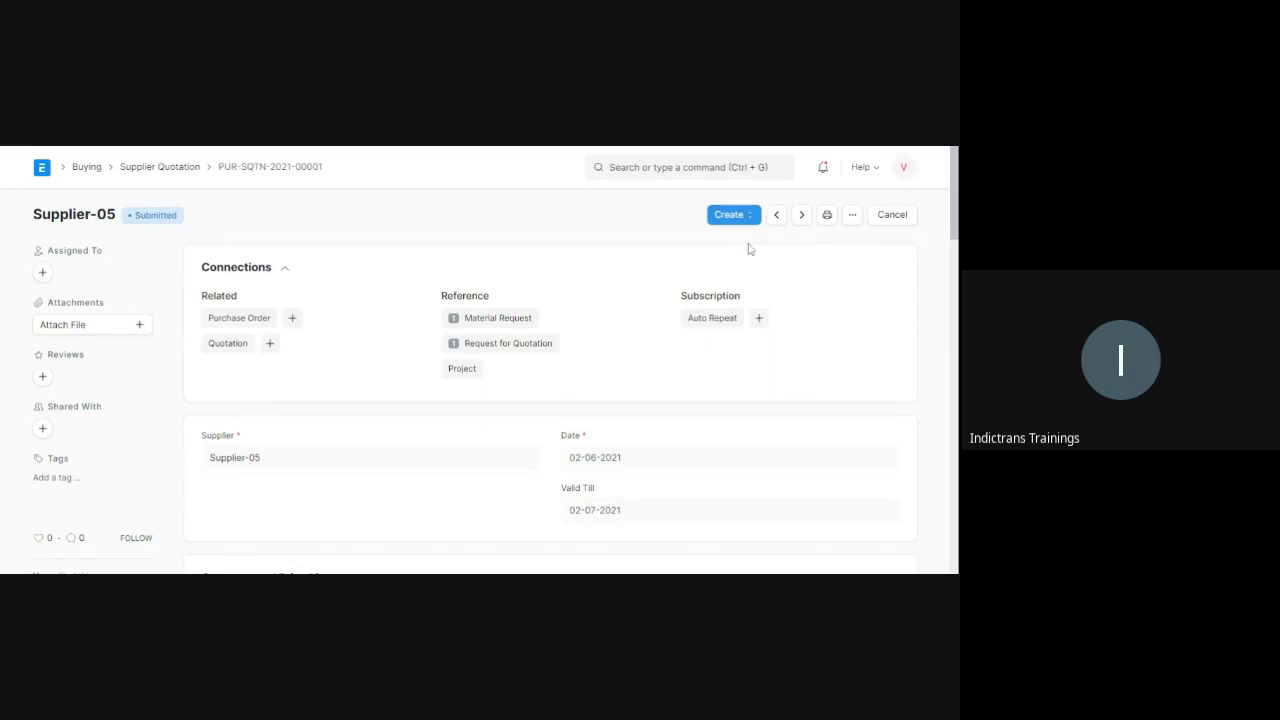
pyautogui.scroll(-10, 300, 460)
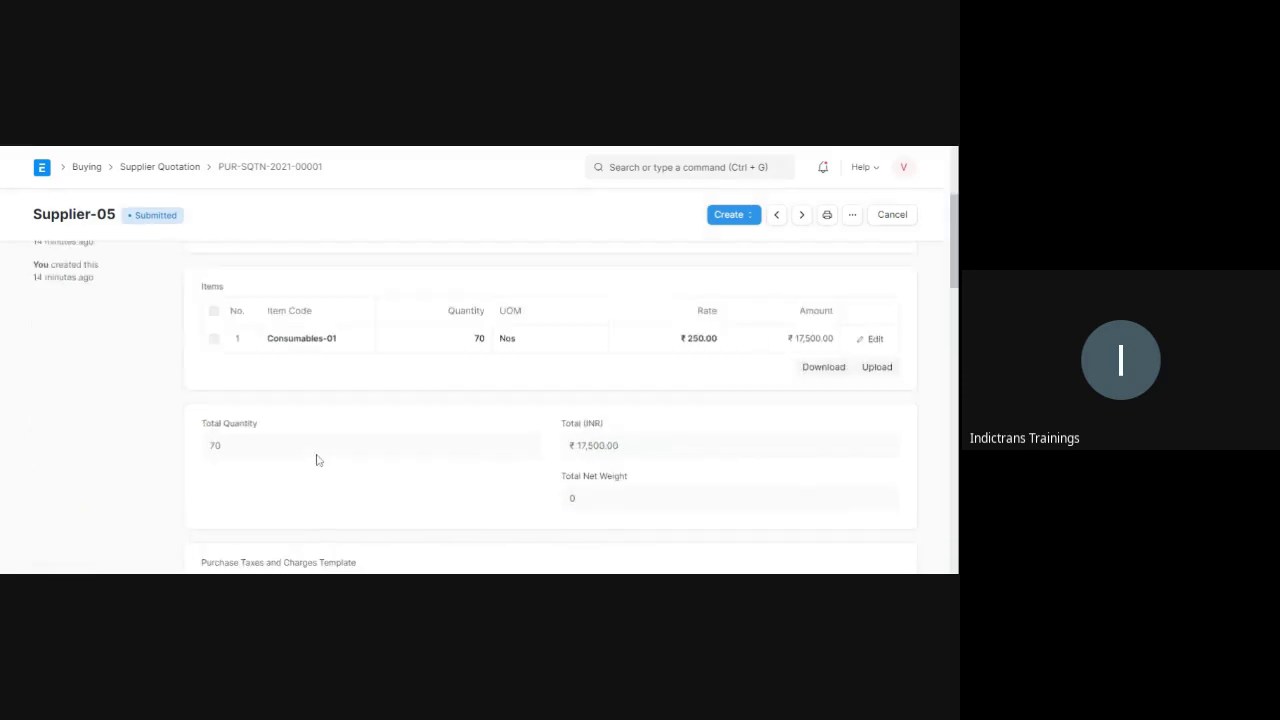
pyautogui.scroll(10, 326, 471)
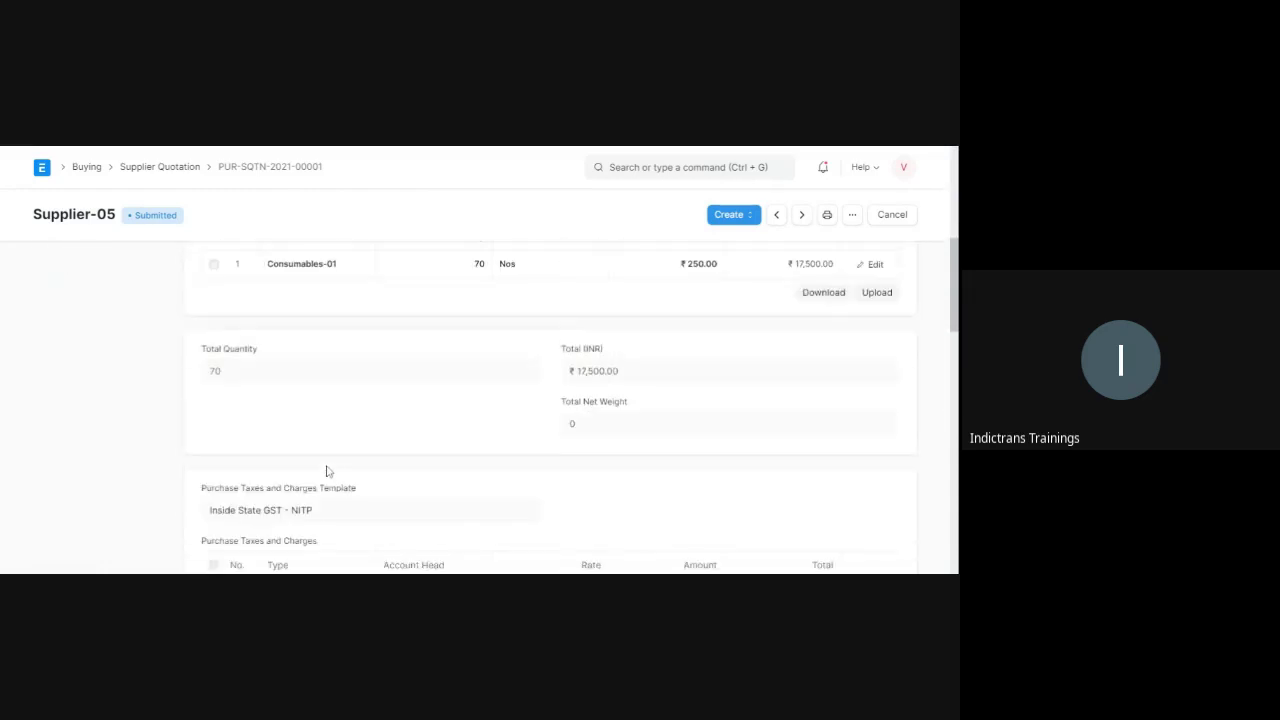
# Step: Examine which documents can be created from the Supplier-05 quotation and which are linked in its Connections section
pyautogui.click(753, 220)
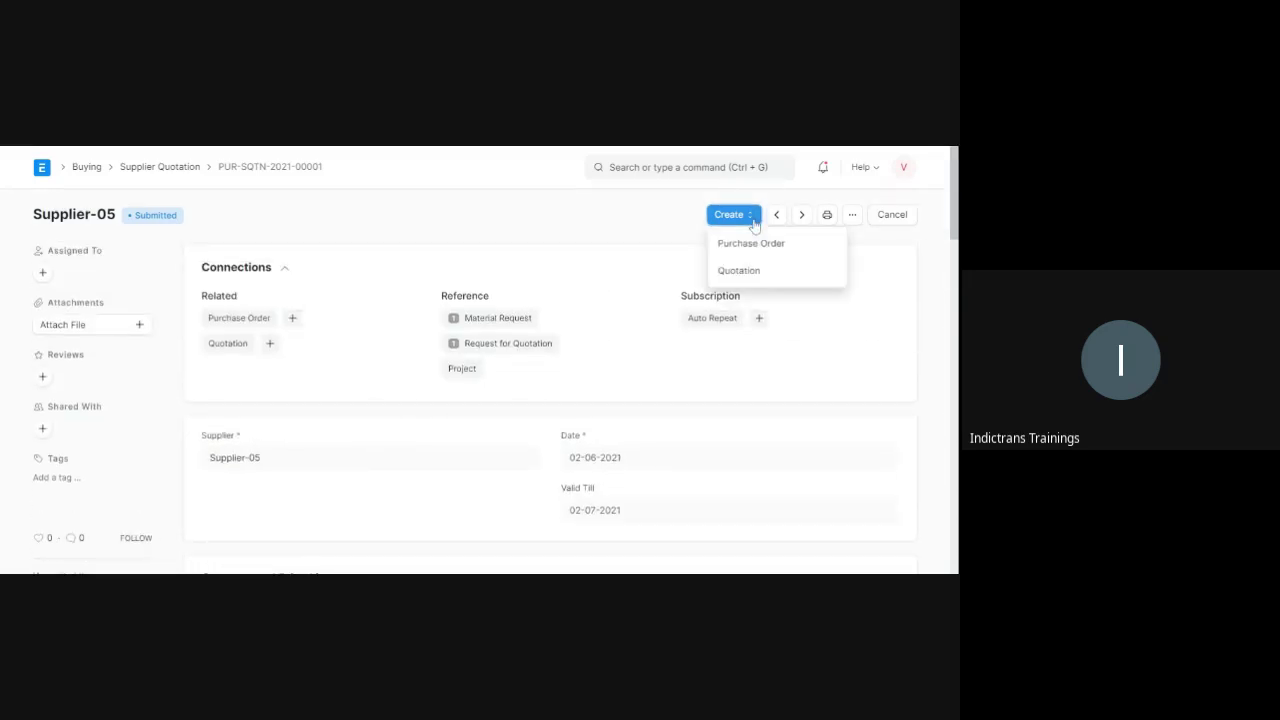
pyautogui.click(575, 267)
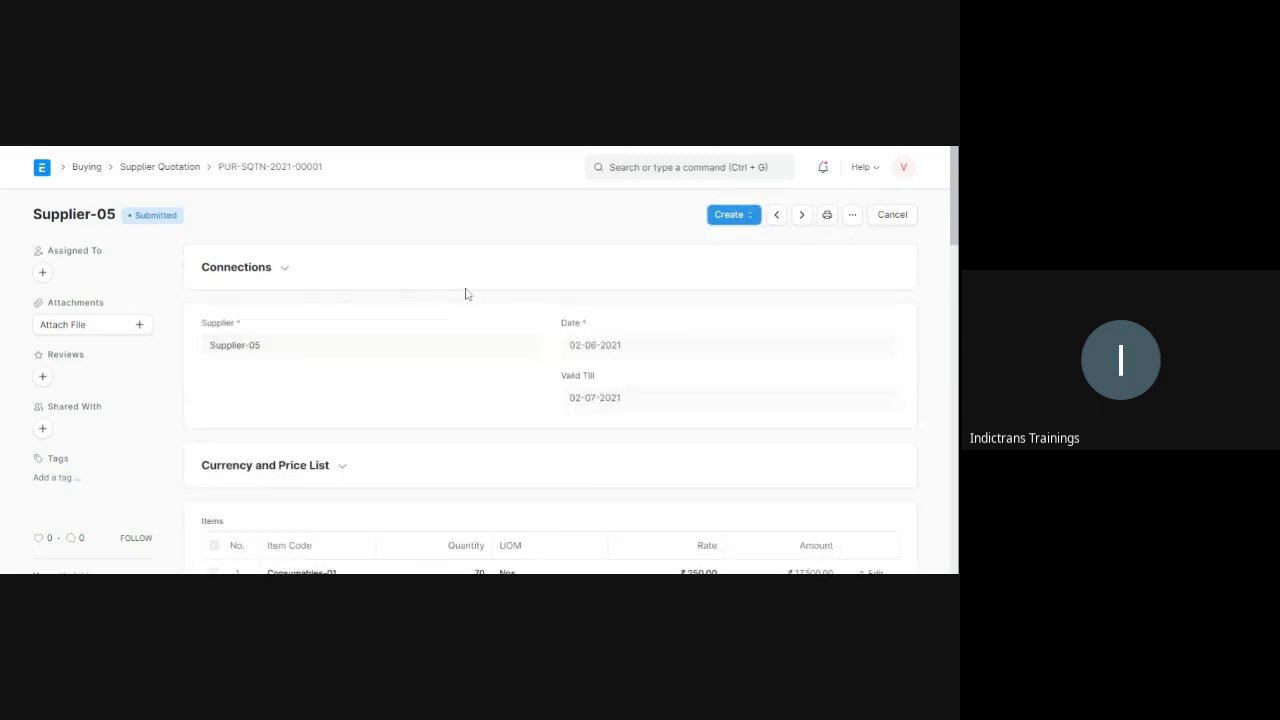
pyautogui.click(322, 278)
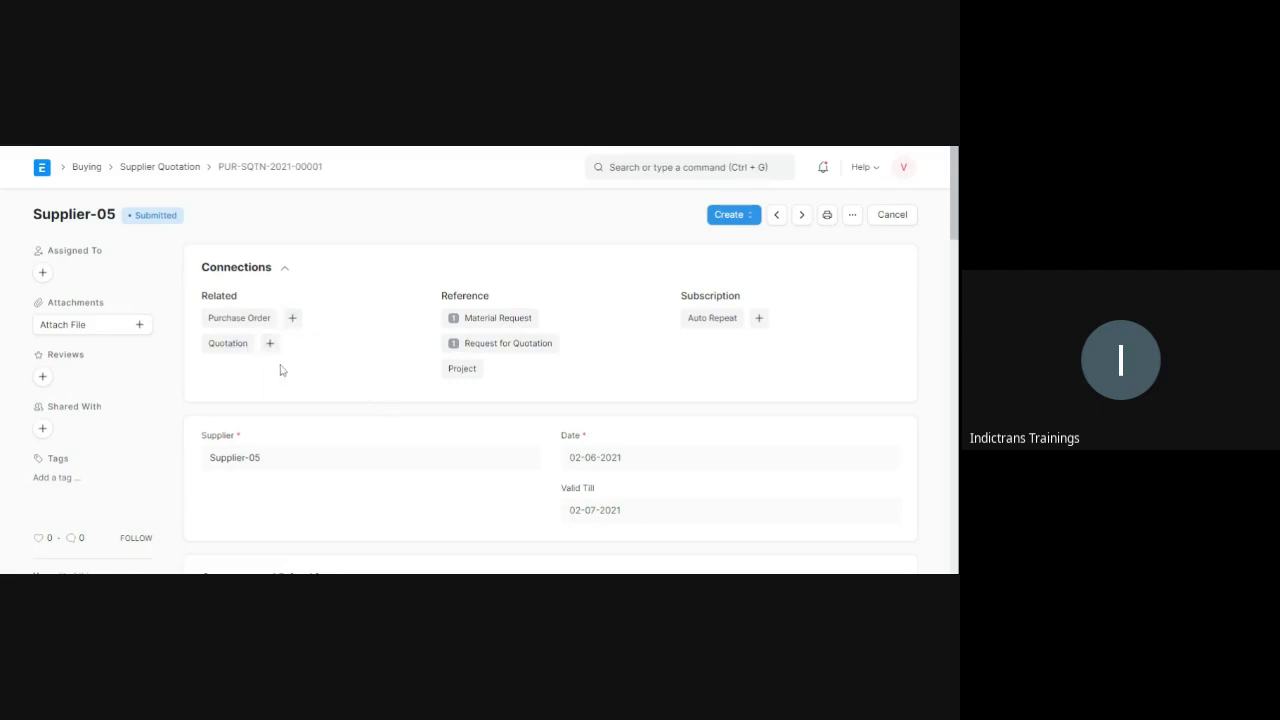
pyautogui.click(286, 277)
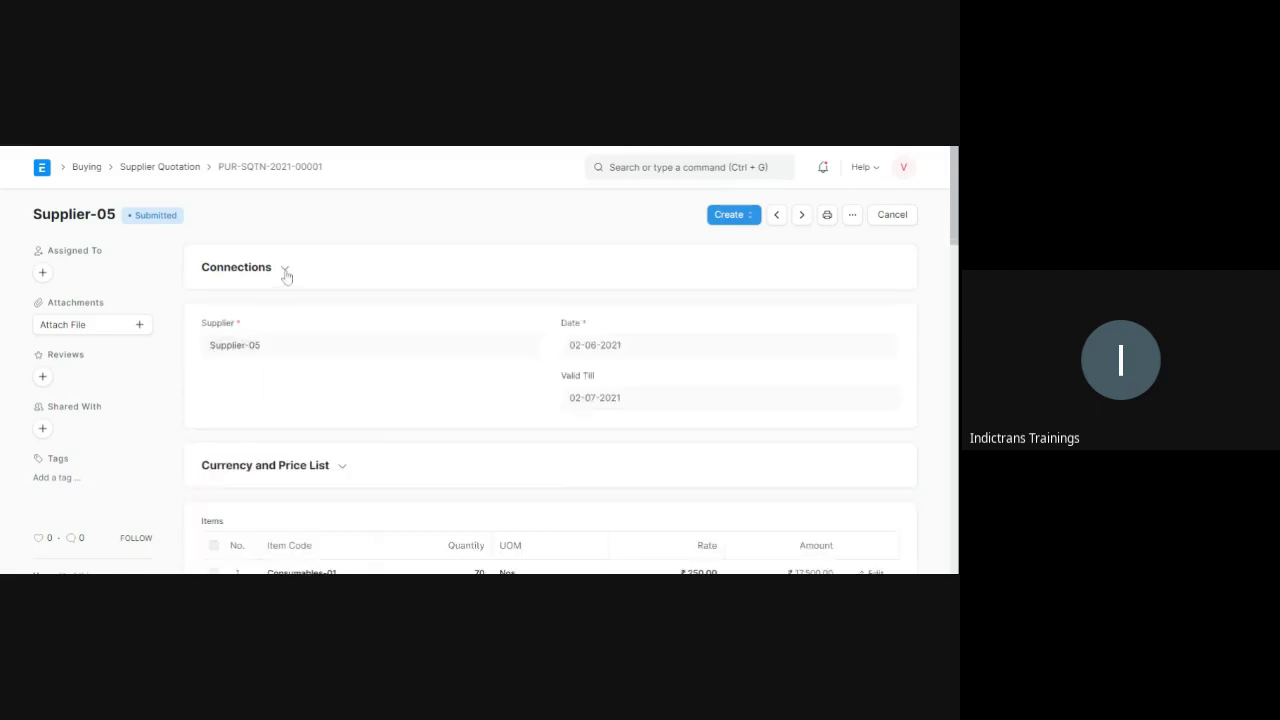
pyautogui.click(286, 275)
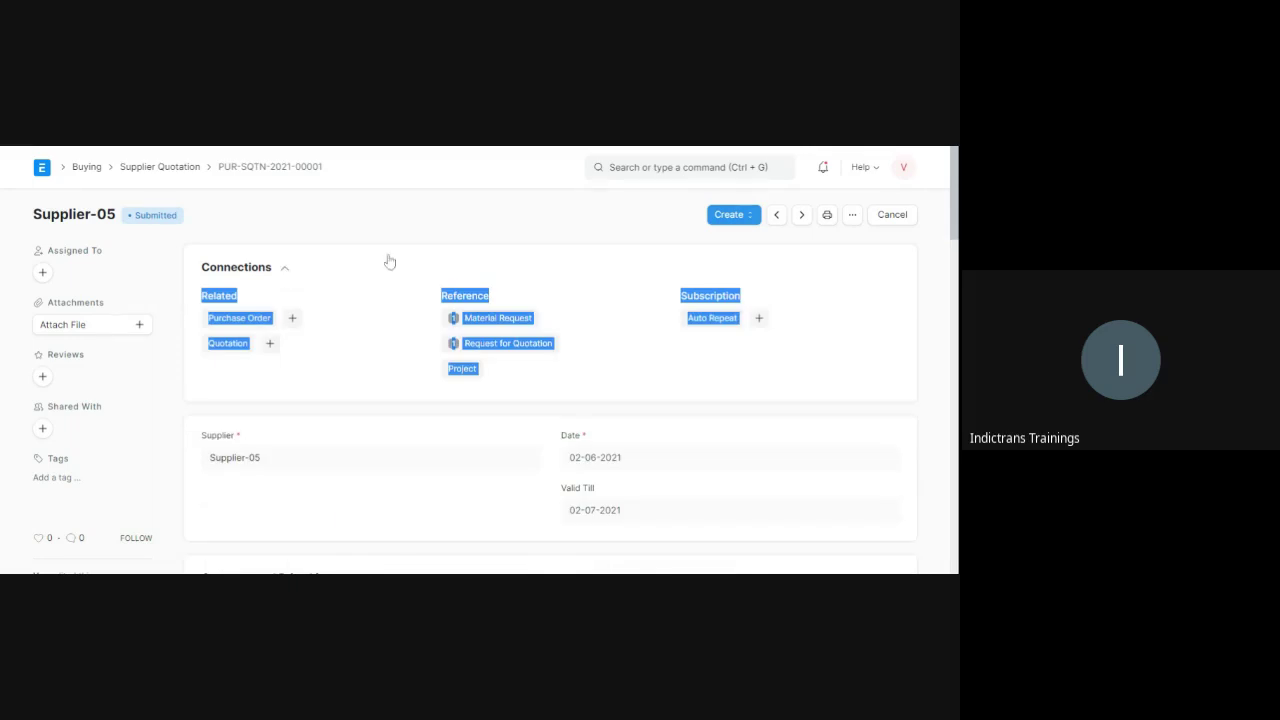
pyautogui.click(268, 270)
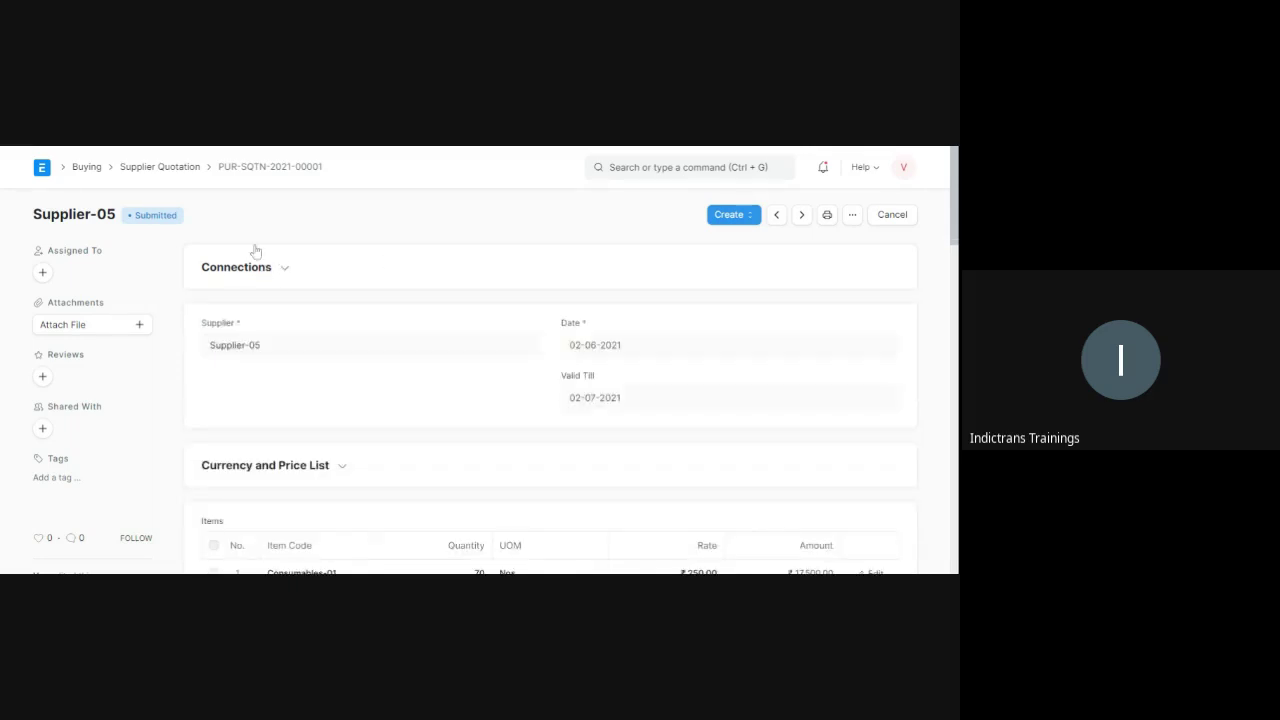
pyautogui.click(268, 268)
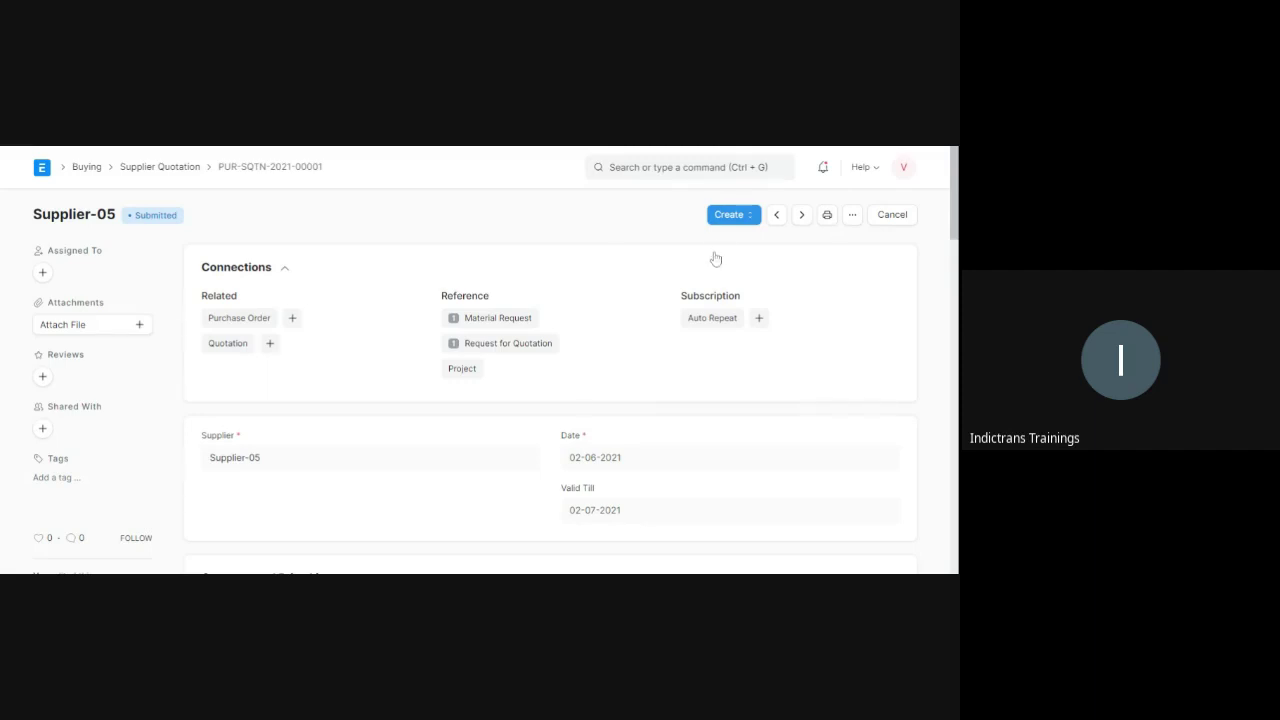
pyautogui.click(746, 222)
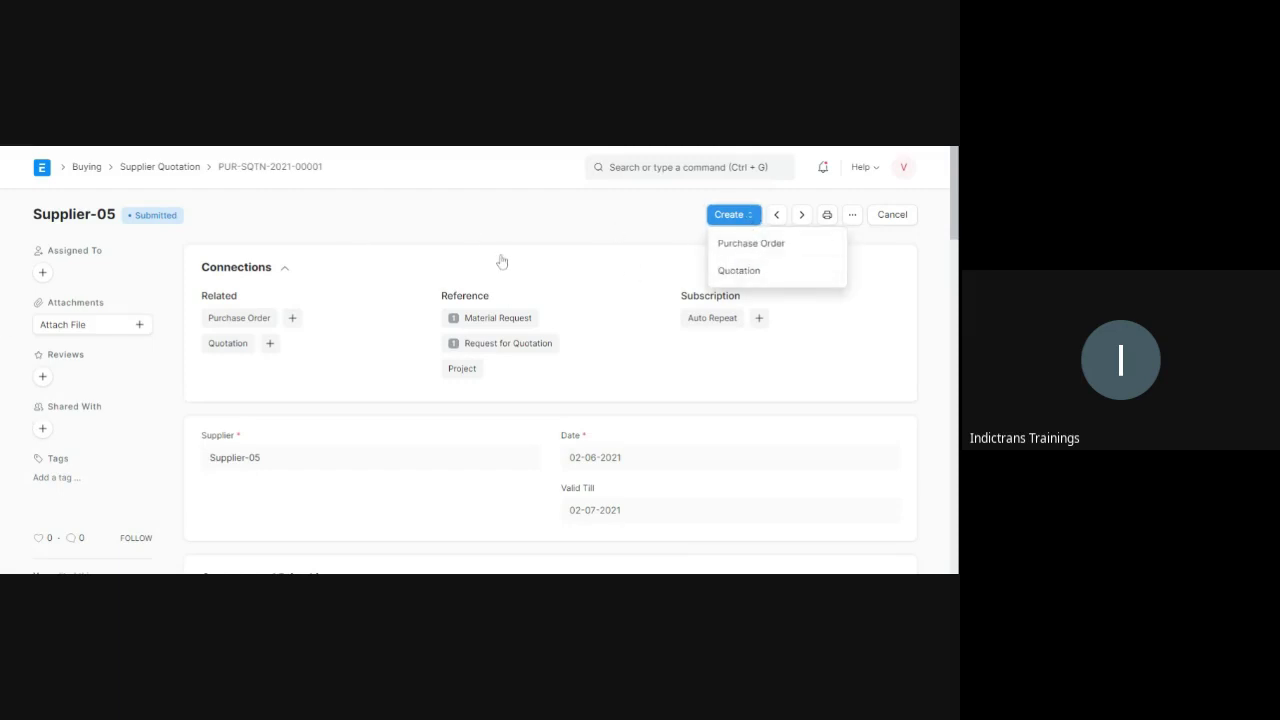
pyautogui.click(459, 249)
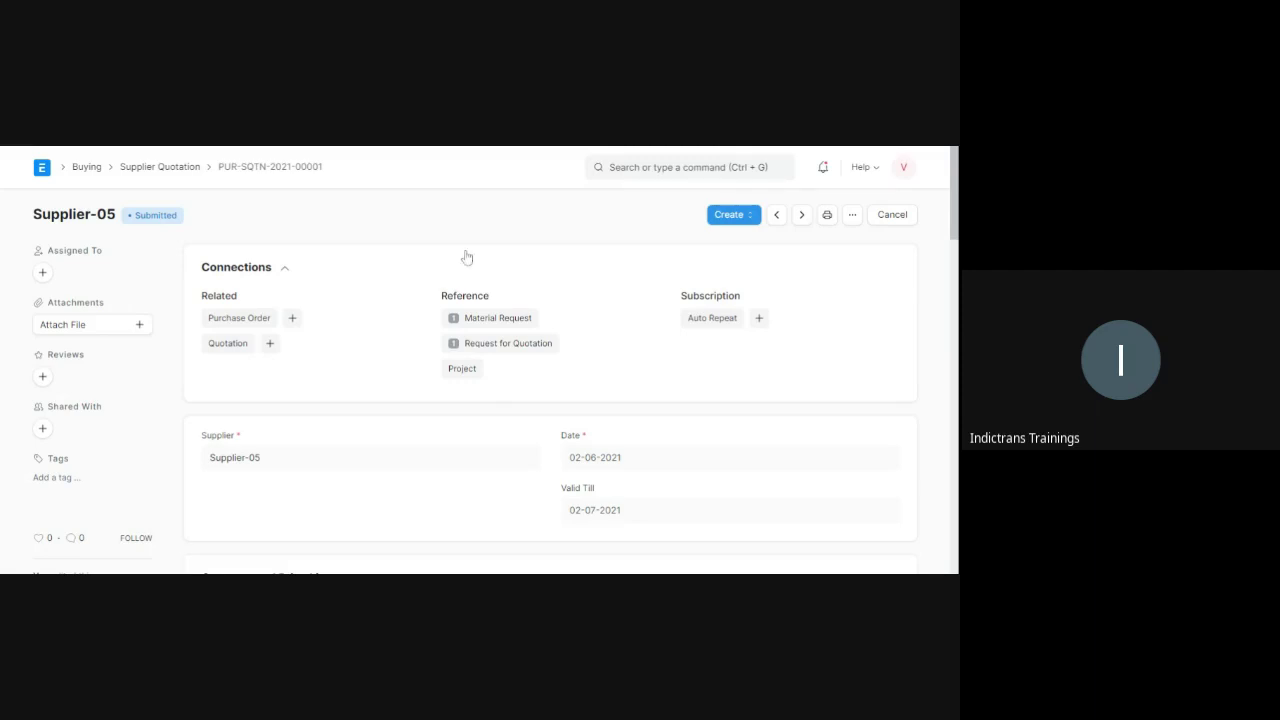
# Step: Start a new purchase order from the Supplier-05 quotation and check its Consumables-01 item row and tax rows
pyautogui.click(292, 319)
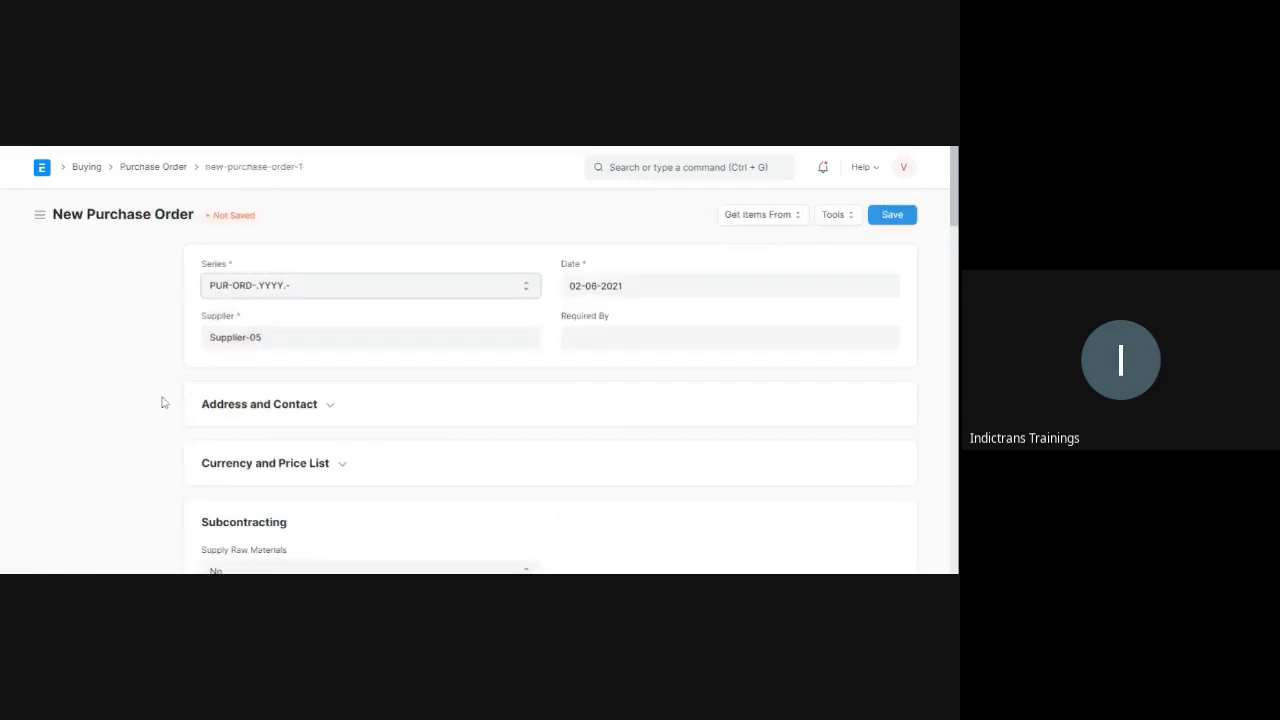
pyautogui.scroll(-1, 185, 397)
pyautogui.scroll(-5, 185, 397)
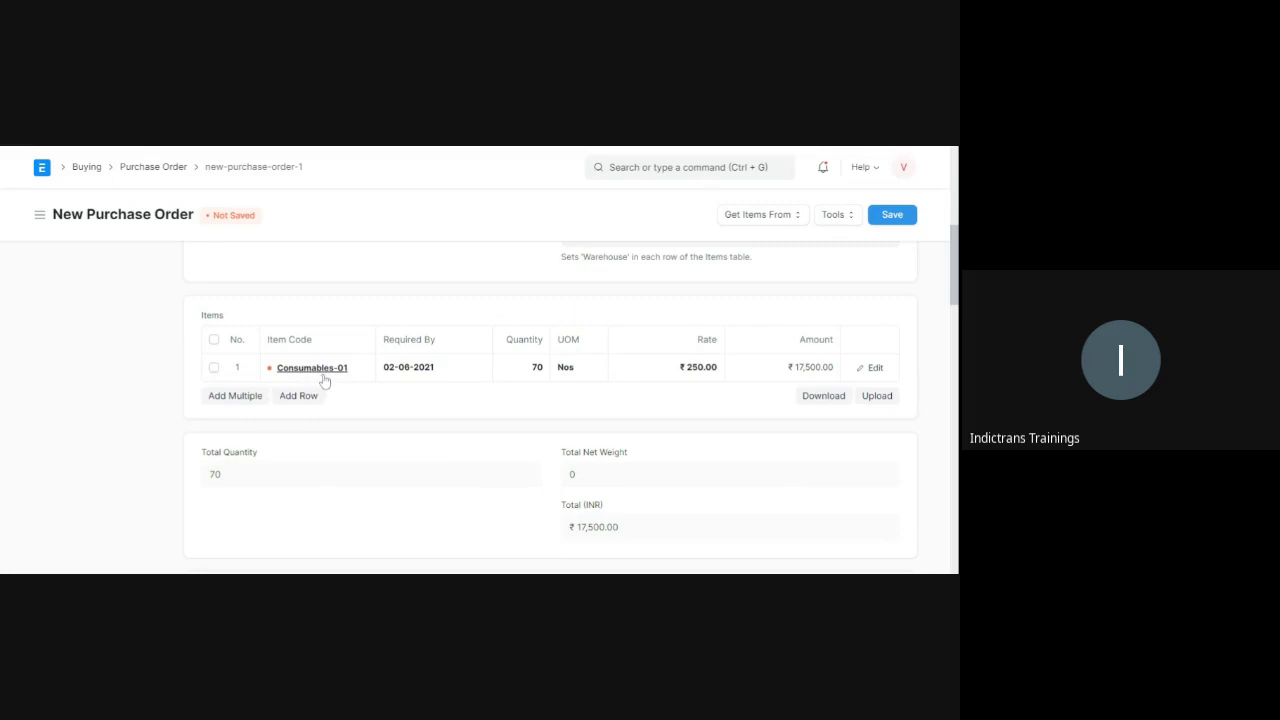
pyautogui.scroll(-3, 733, 430)
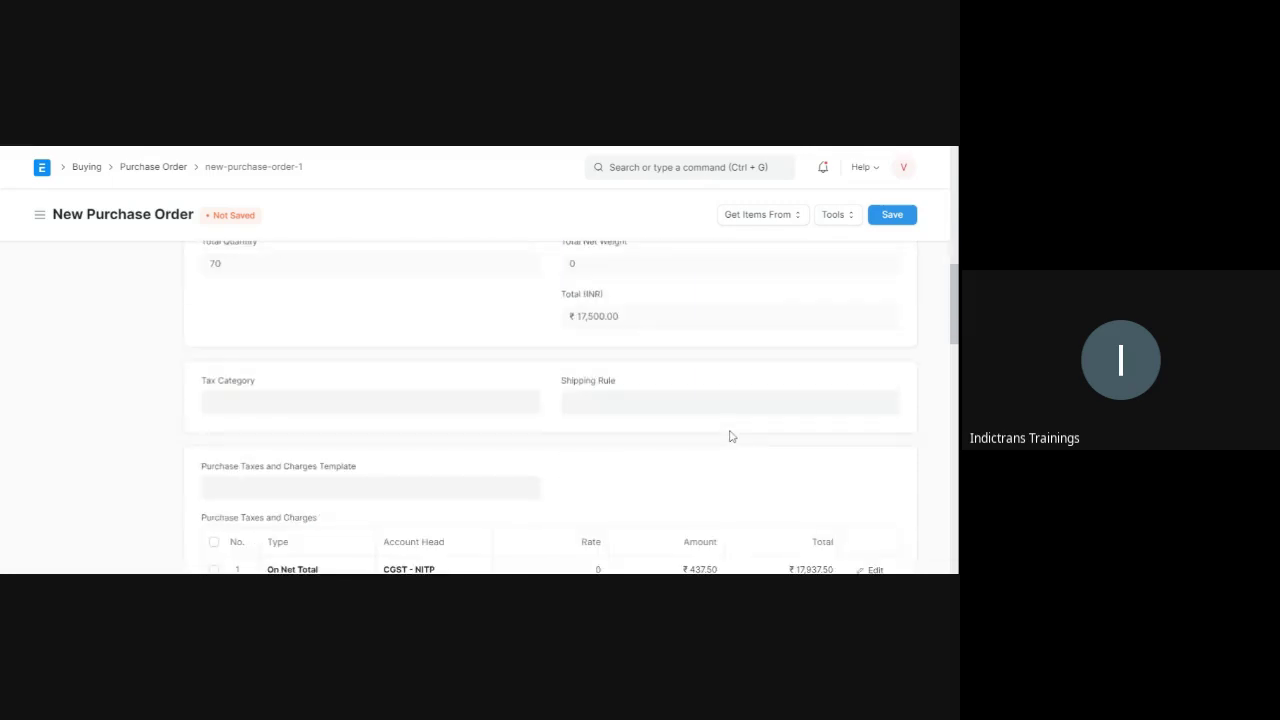
pyautogui.scroll(-3, 735, 440)
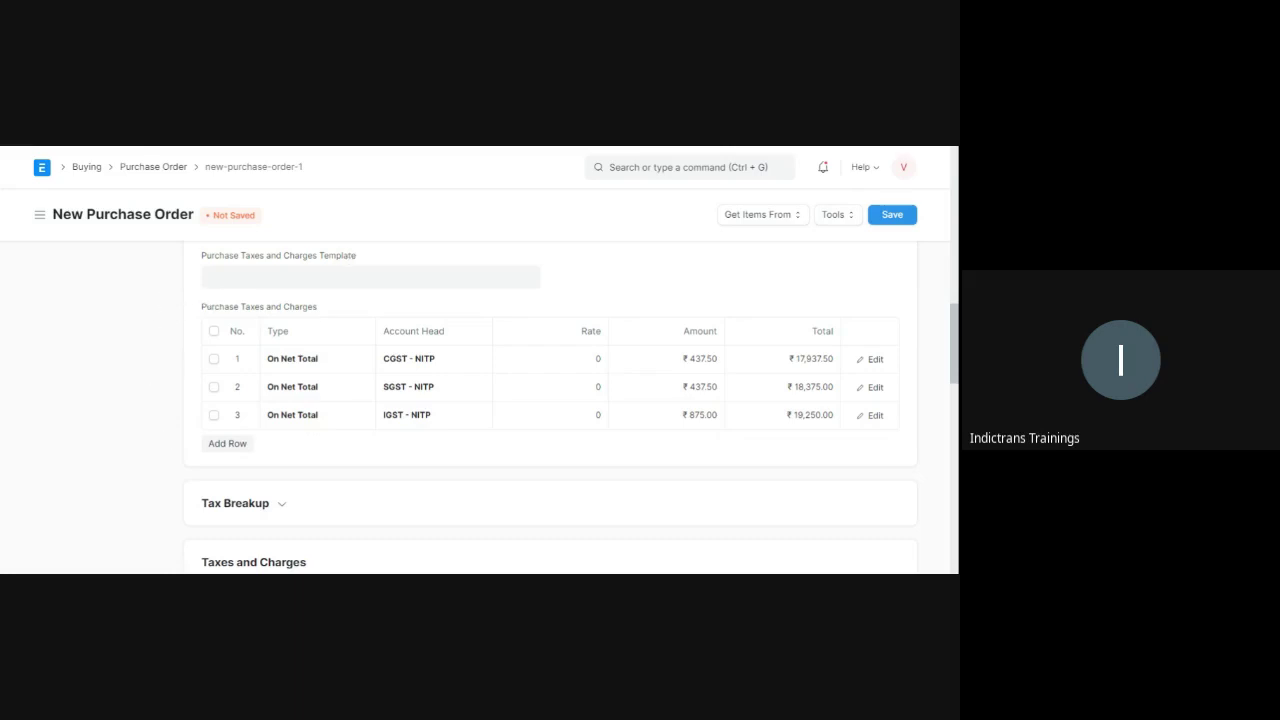
# Step: Apply the Inside State GST - NITP purchase taxes and charges template to the new purchase order
pyautogui.click(210, 277)
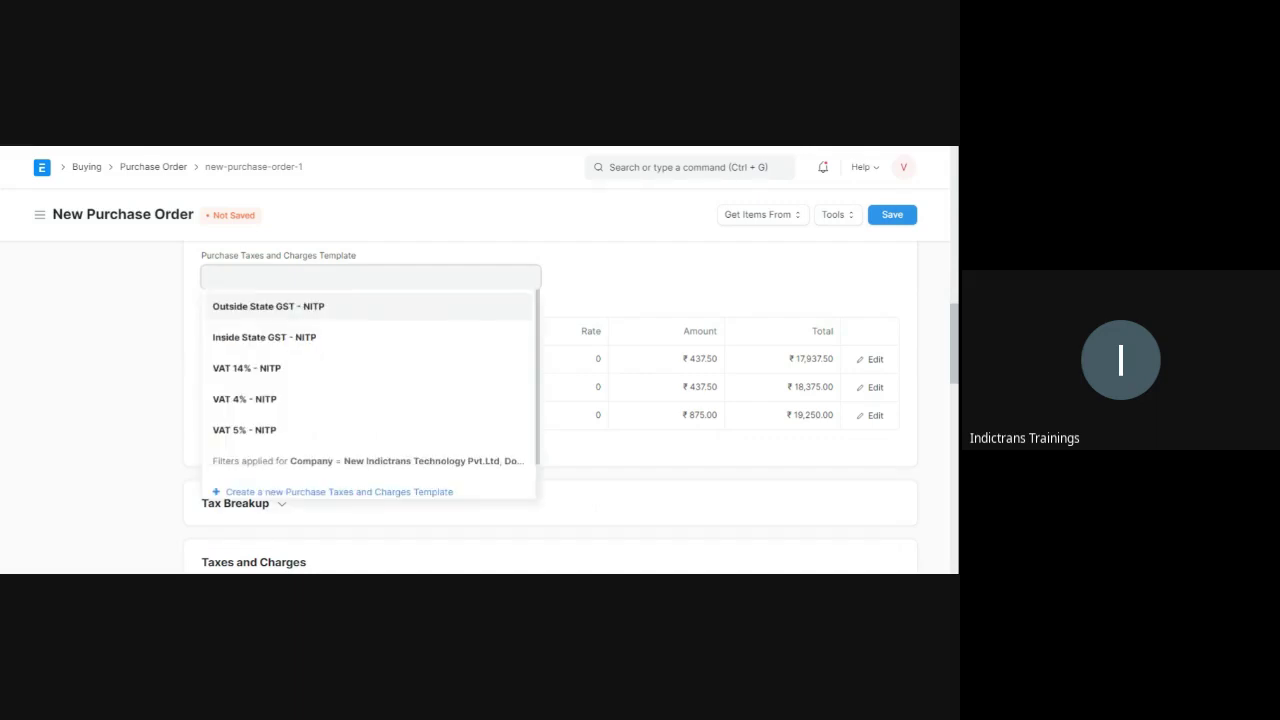
pyautogui.click(291, 341)
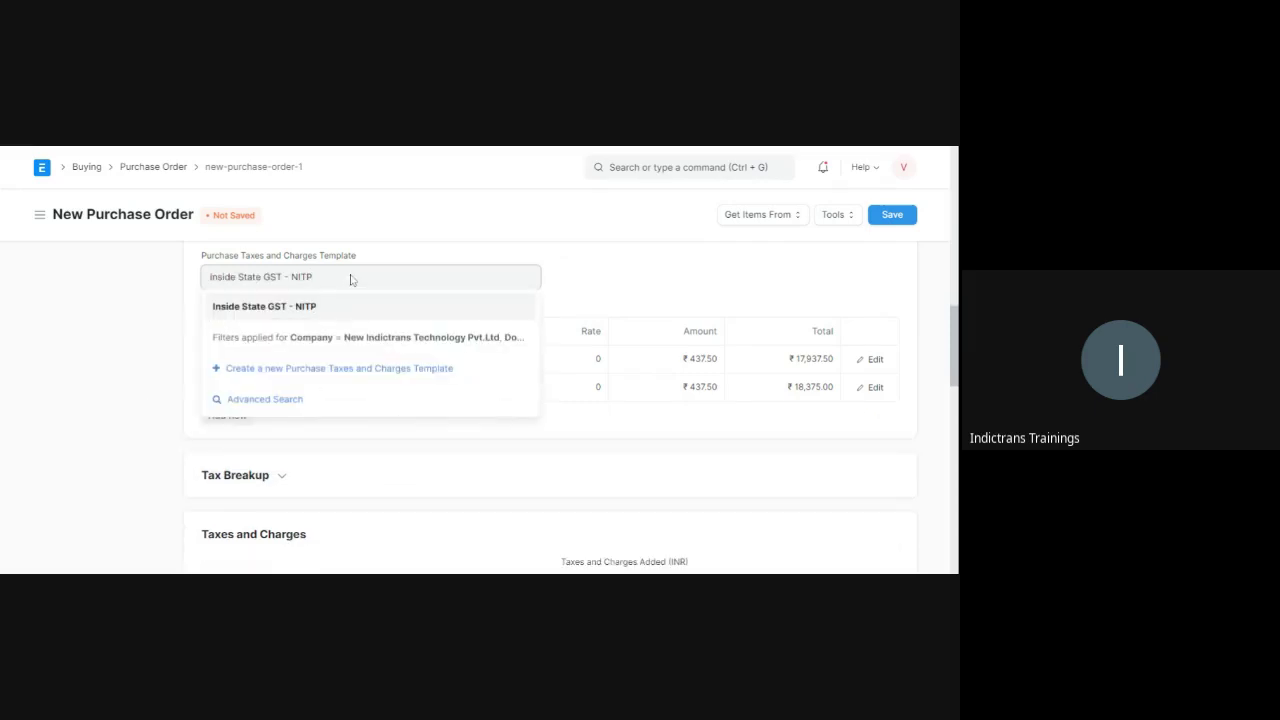
pyautogui.click(295, 313)
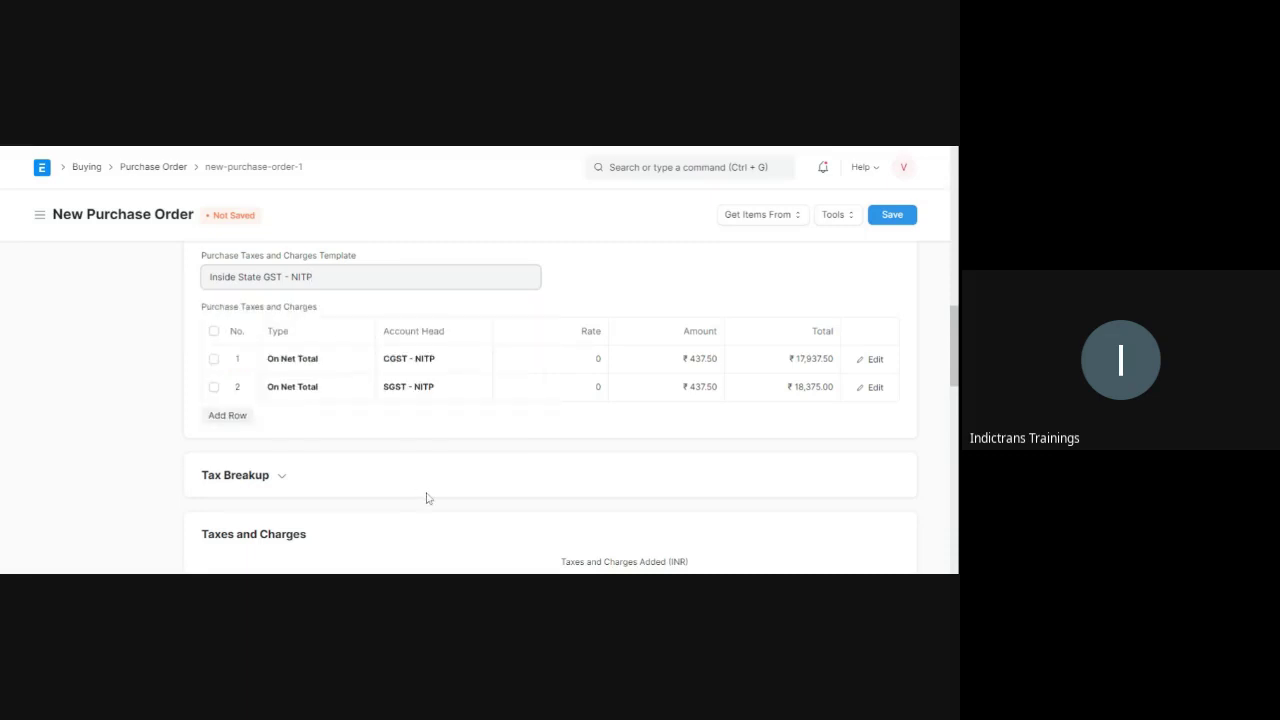
# Step: Expand the purchase order's Tax Breakup and review the tax calculation, additional discount, totals and remaining sections
pyautogui.click(236, 482)
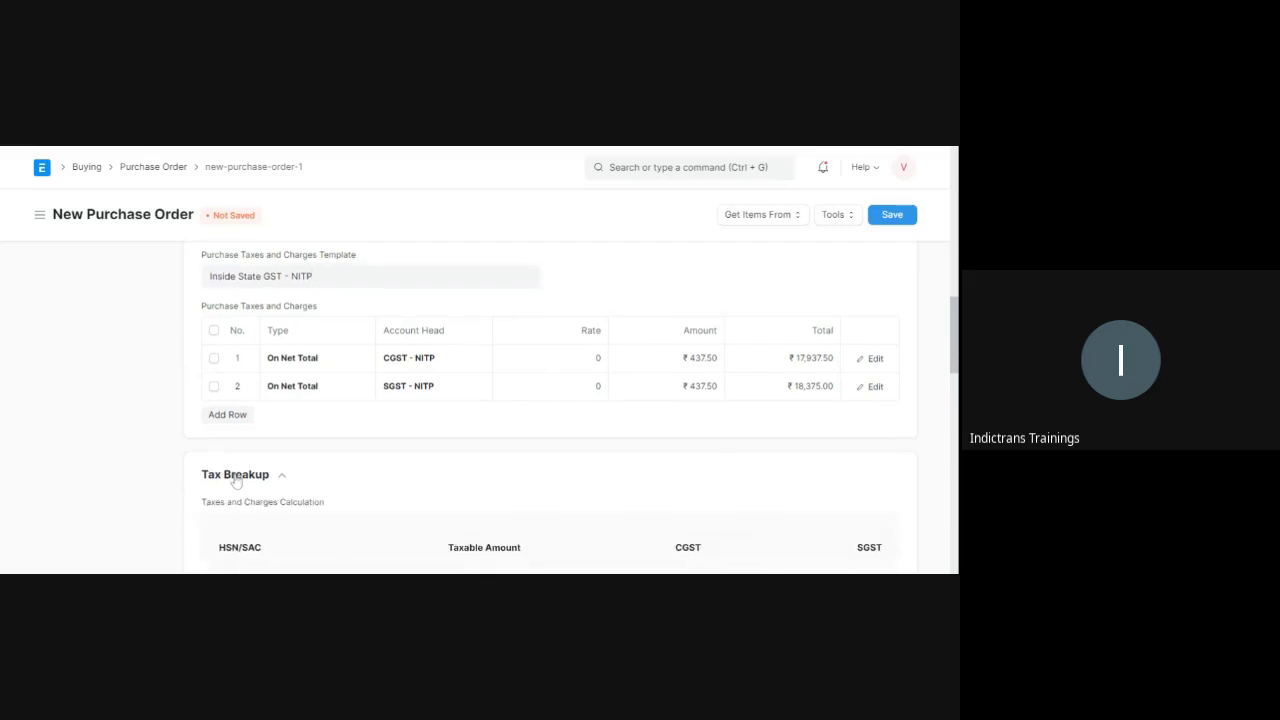
pyautogui.scroll(-2, 236, 482)
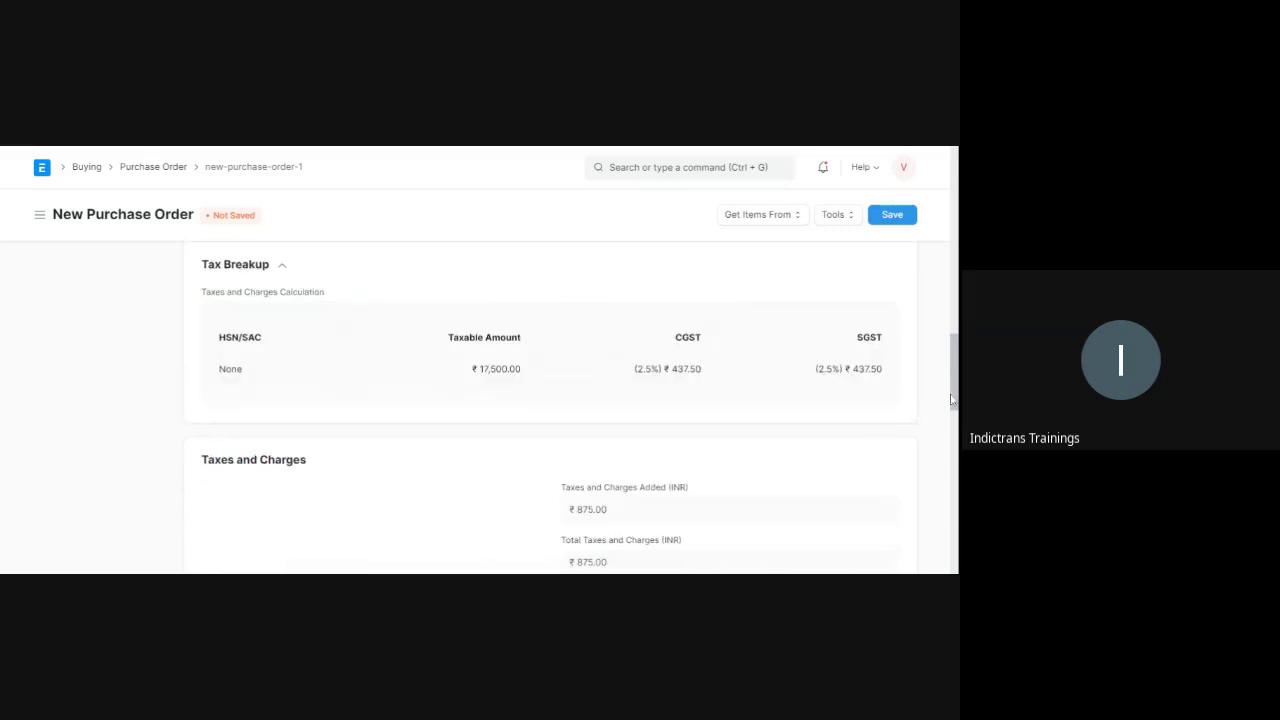
pyautogui.scroll(-3, 794, 477)
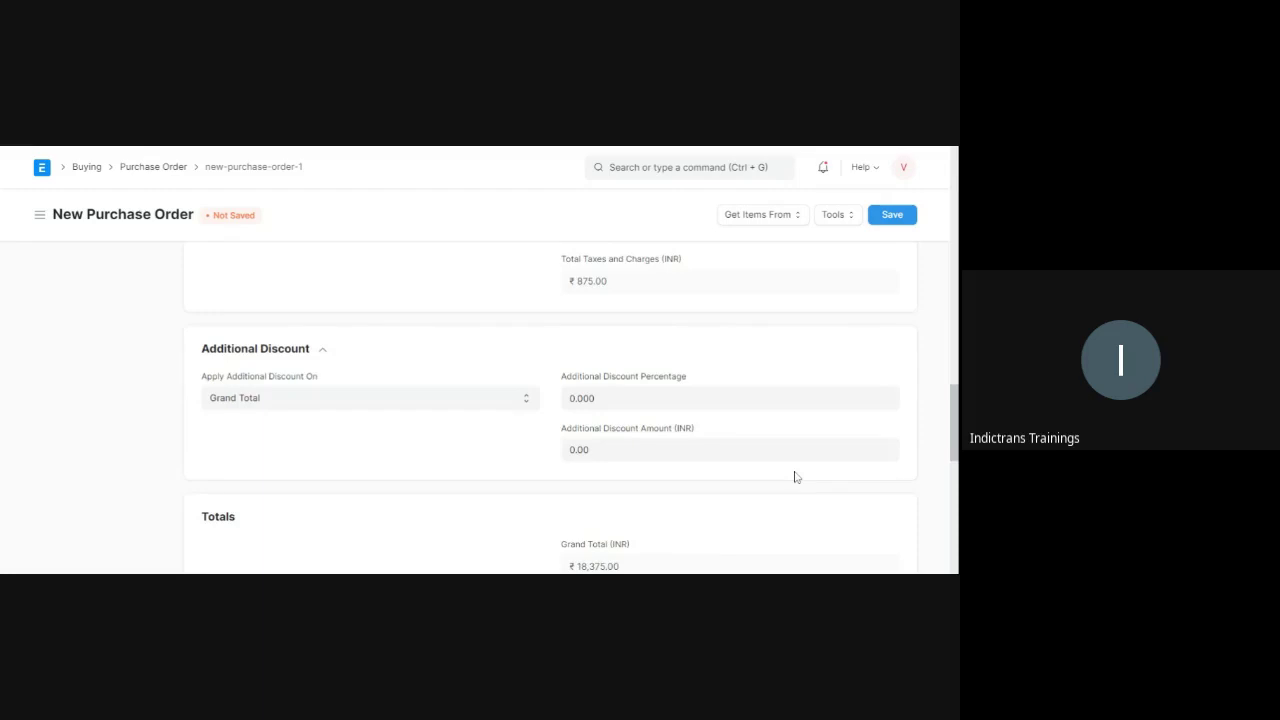
pyautogui.scroll(-8, 794, 477)
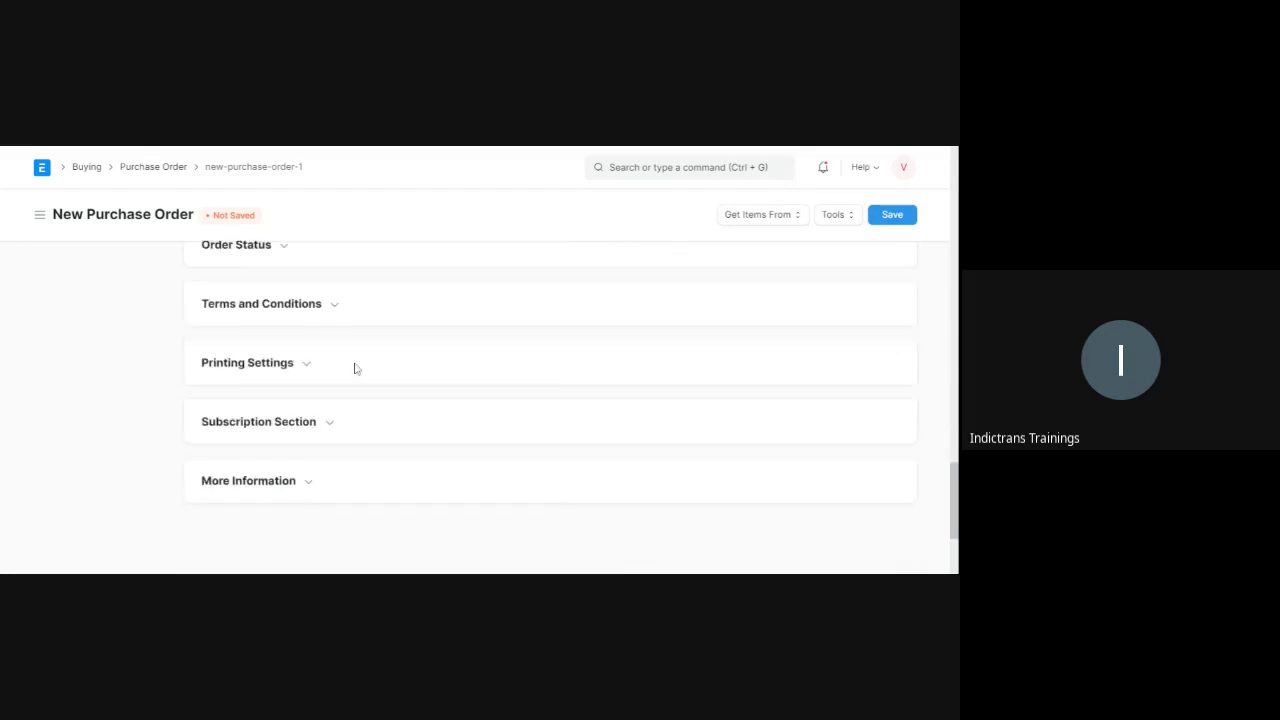
# Step: Save the Supplier-05 purchase order as a draft and review its totals, item row and linked documents
pyautogui.click(897, 219)
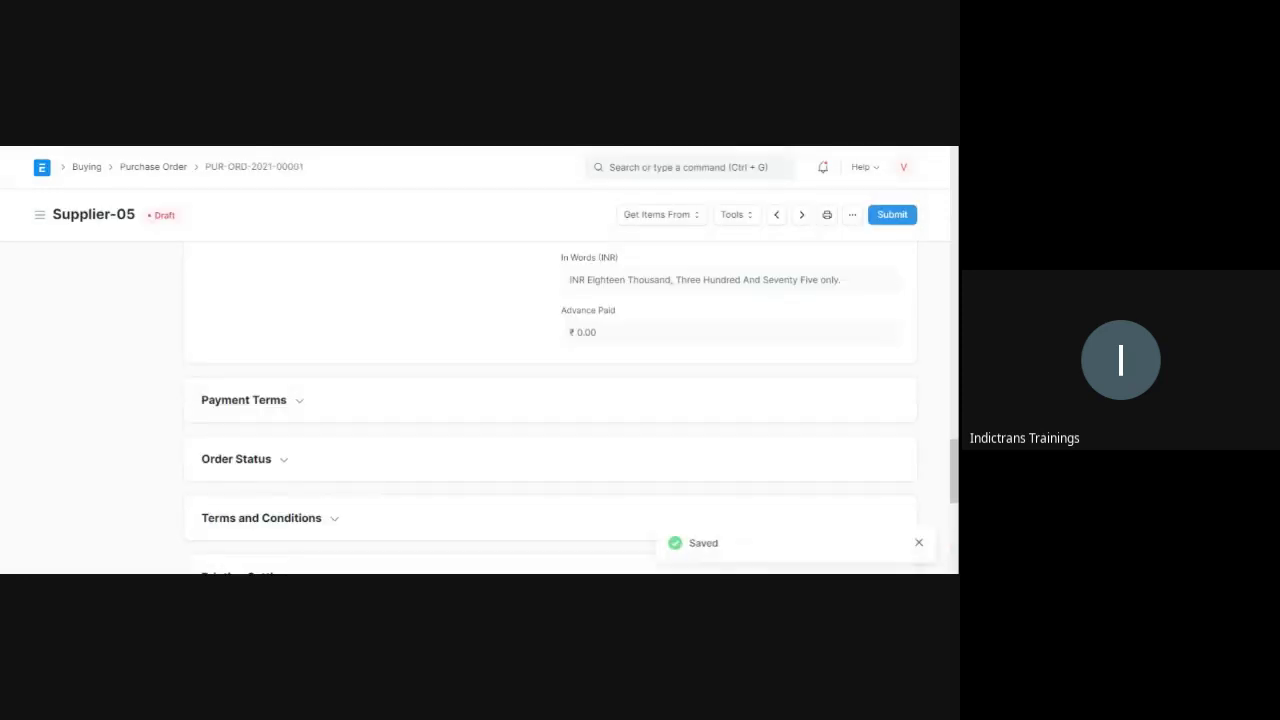
pyautogui.scroll(3, 932, 330)
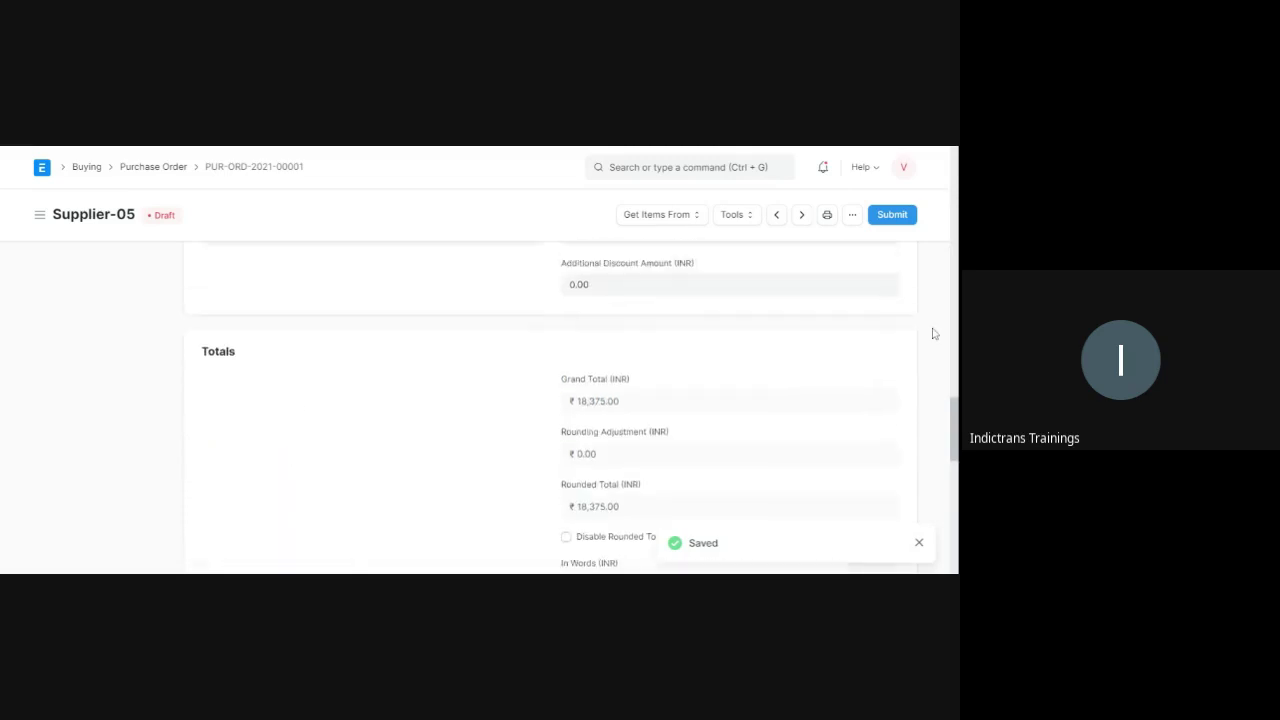
pyautogui.scroll(12, 933, 333)
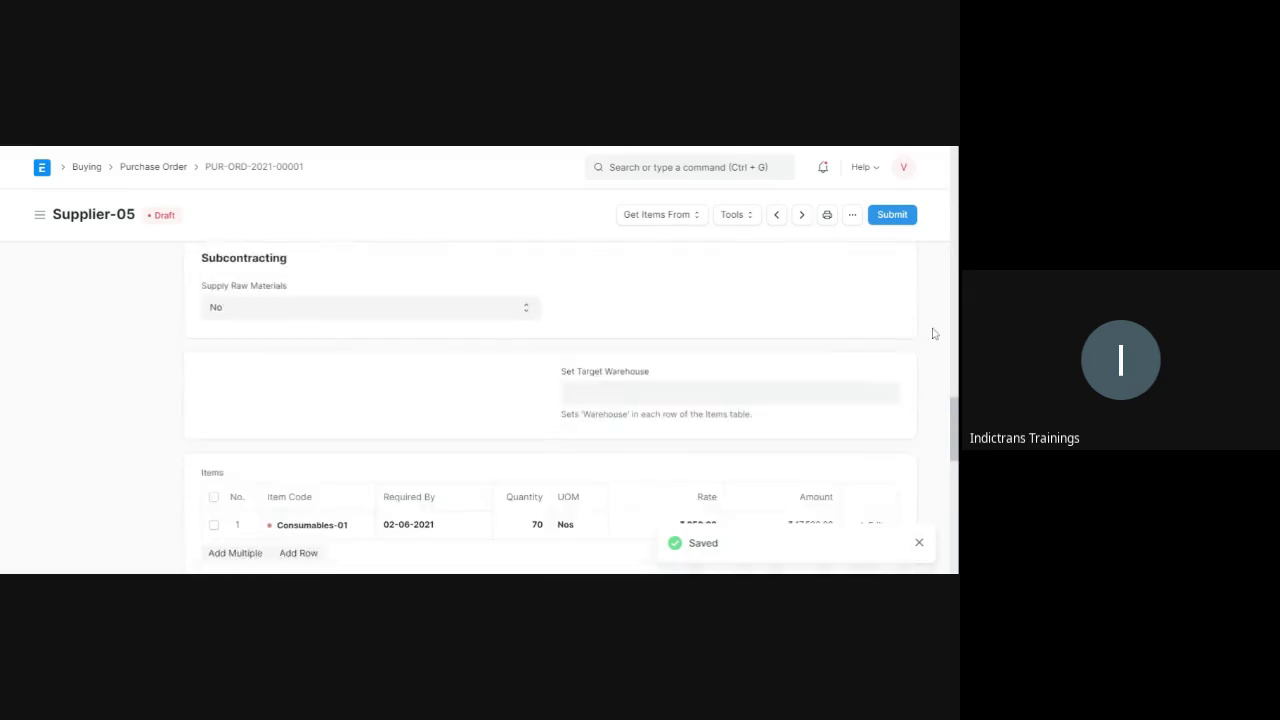
pyautogui.scroll(5, 932, 333)
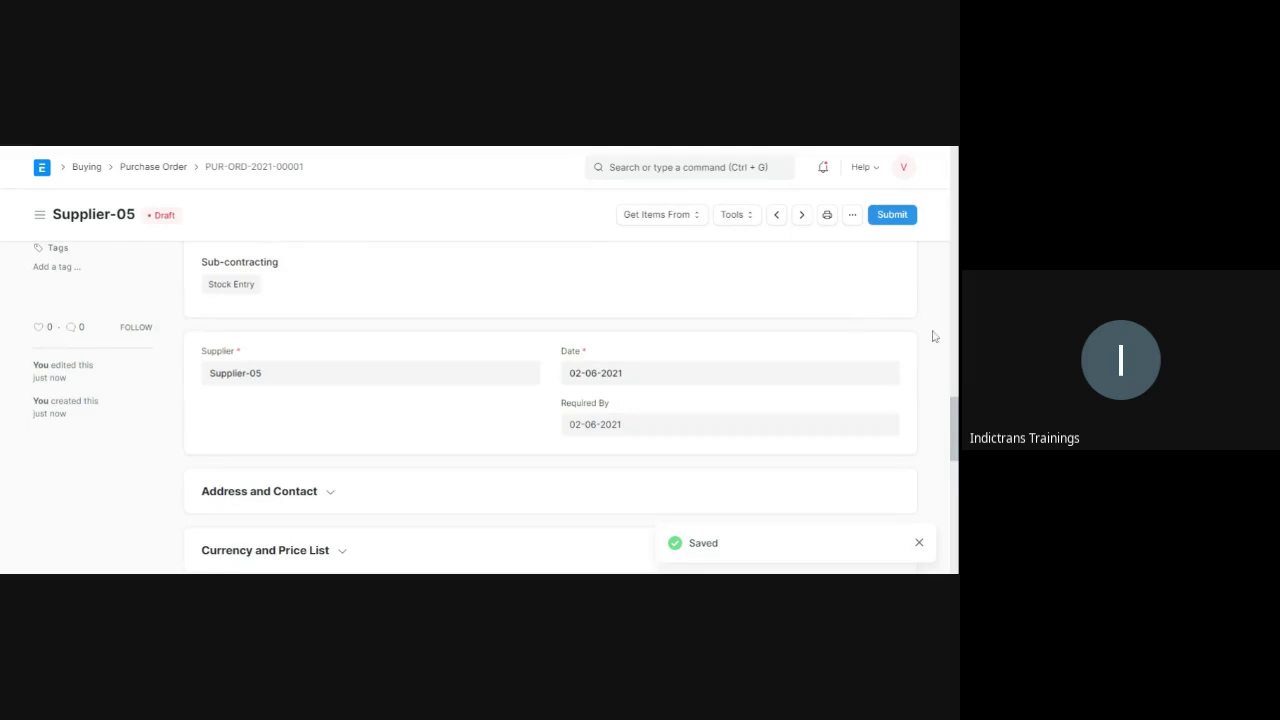
pyautogui.scroll(2, 883, 432)
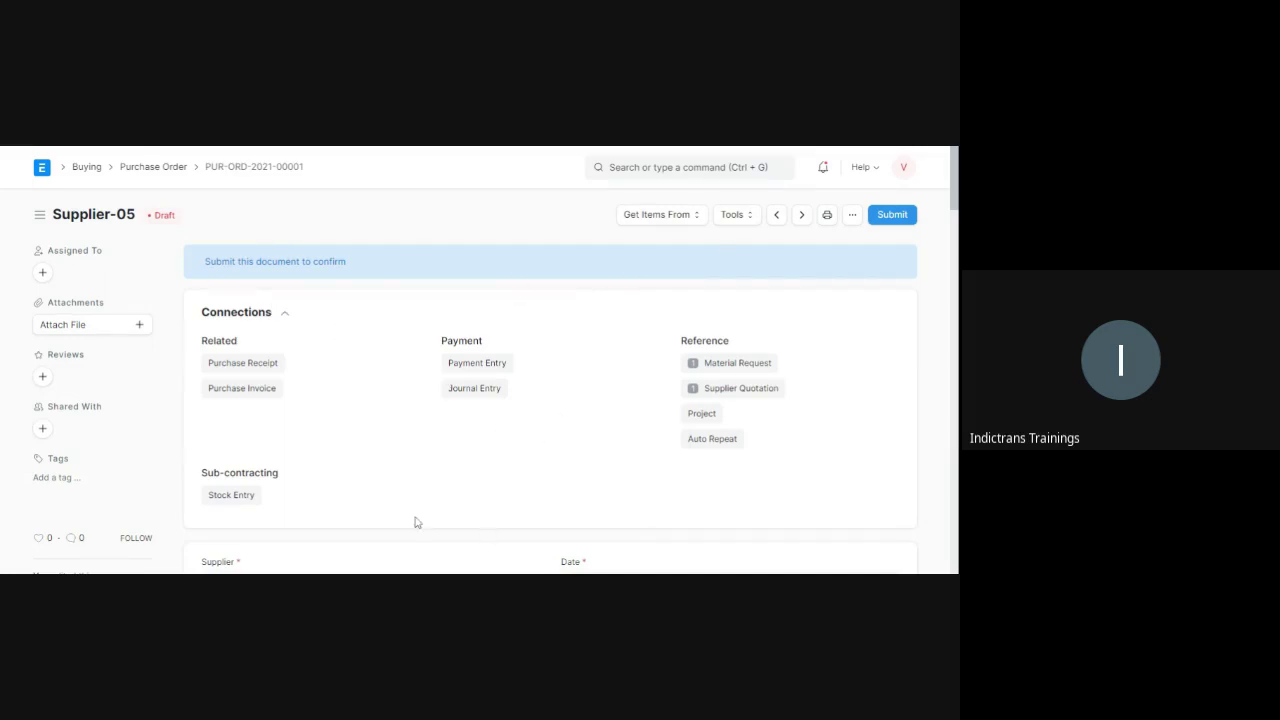
# Step: Check the Supplier-05 purchase order's item row and taxes, and submit the order permanently
pyautogui.scroll(-3, 531, 517)
pyautogui.scroll(-3, 520, 512)
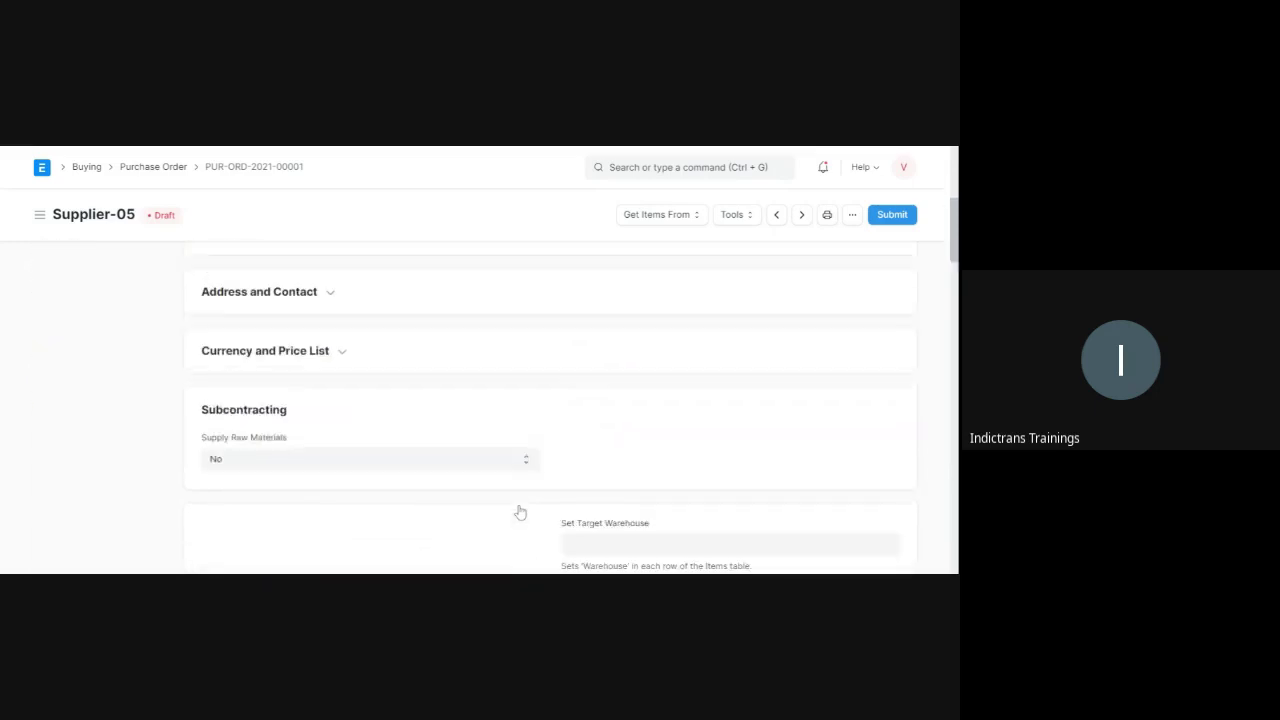
pyautogui.scroll(-4, 437, 446)
pyautogui.scroll(-6, 629, 462)
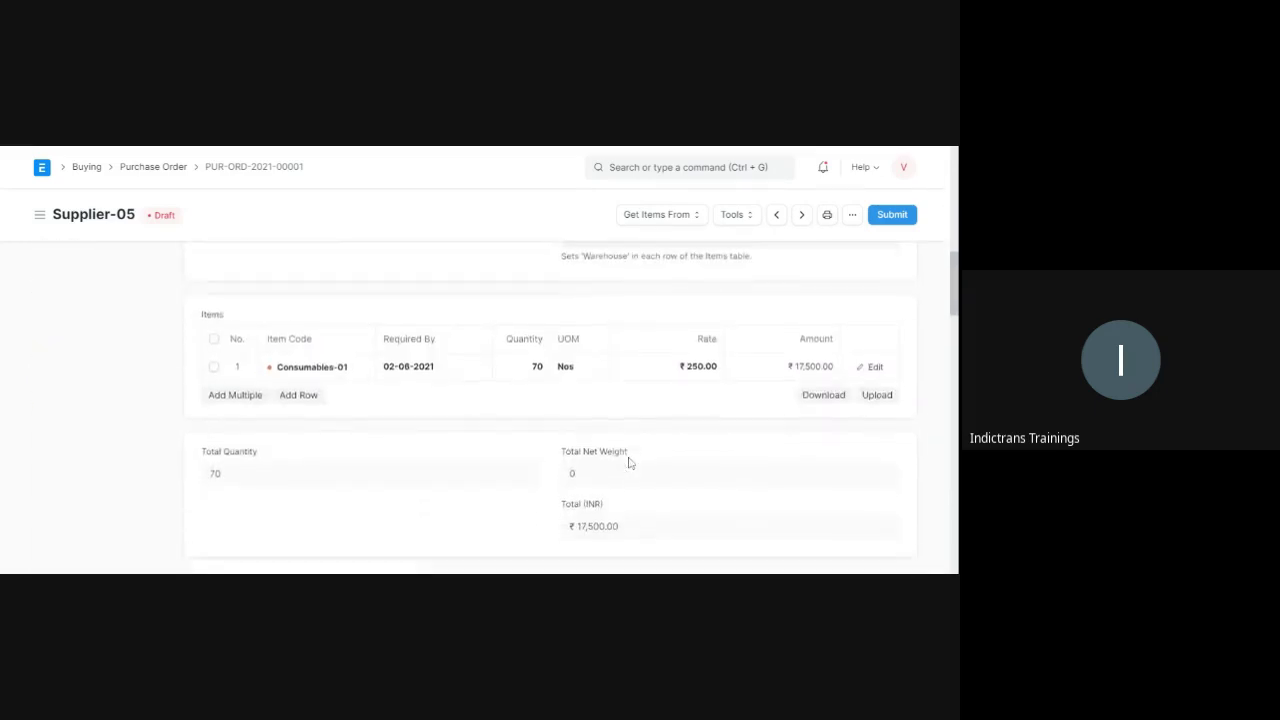
pyautogui.scroll(5, 629, 462)
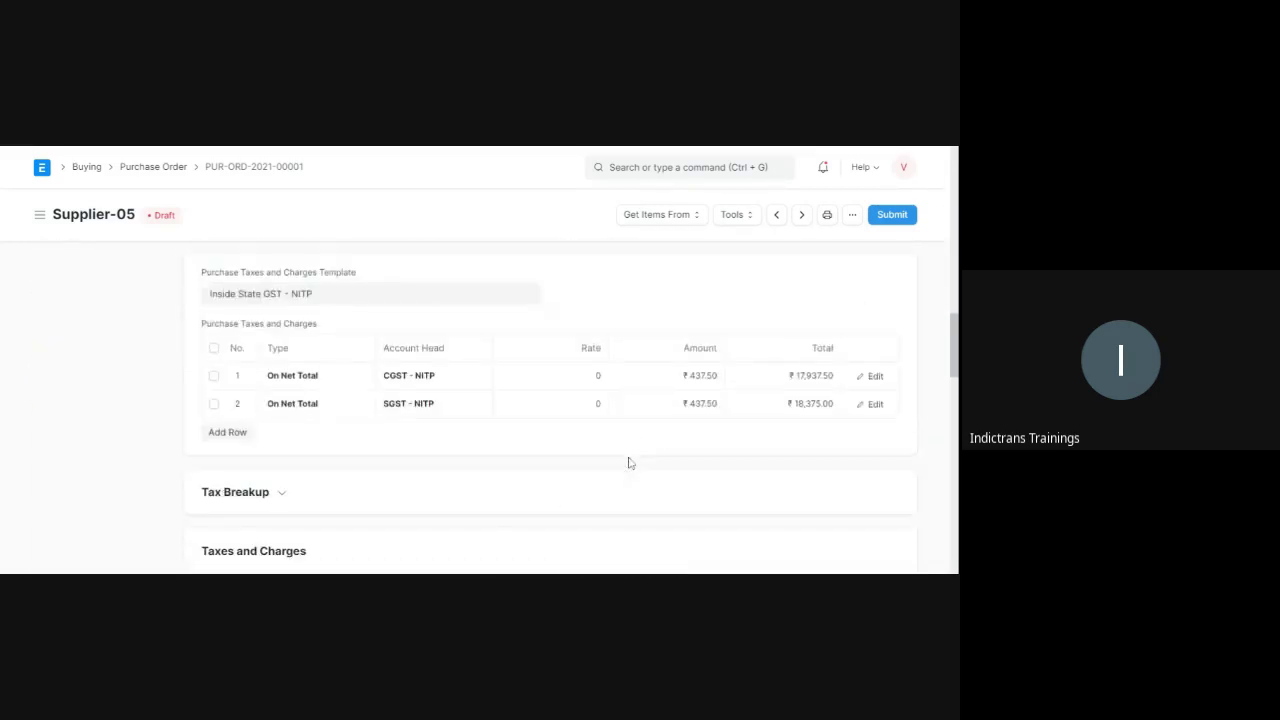
pyautogui.click(900, 216)
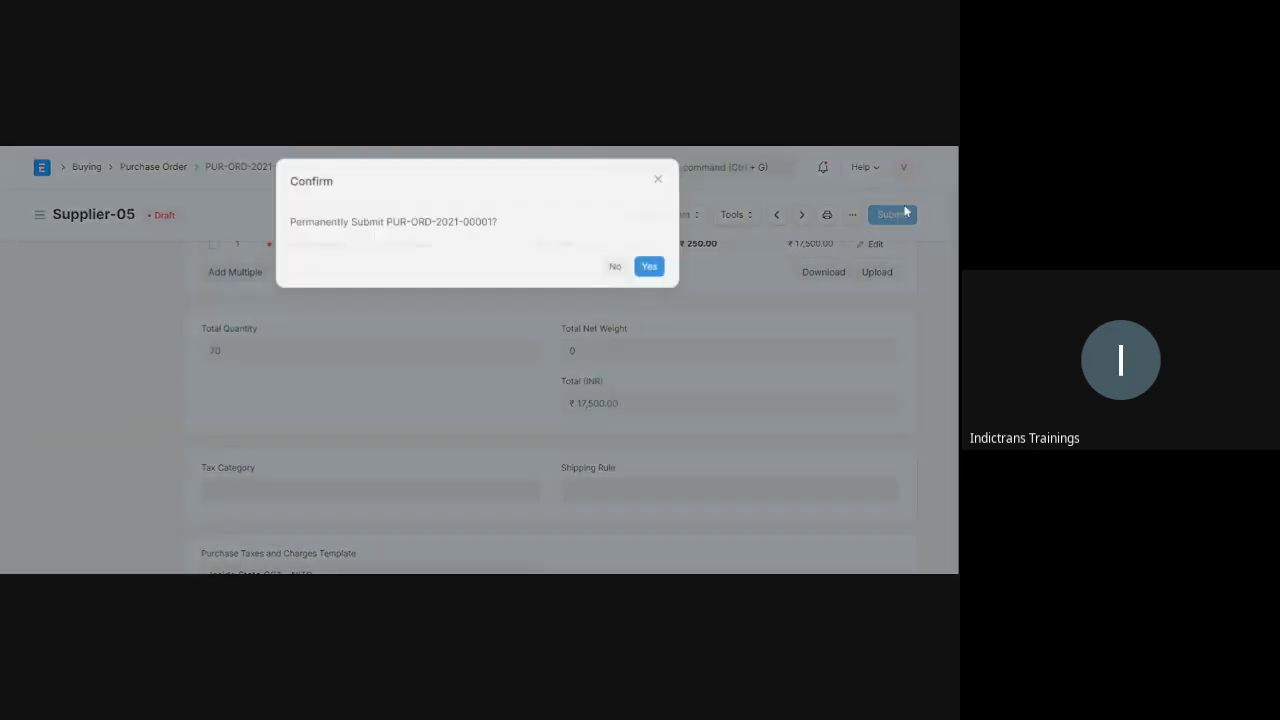
pyautogui.click(647, 274)
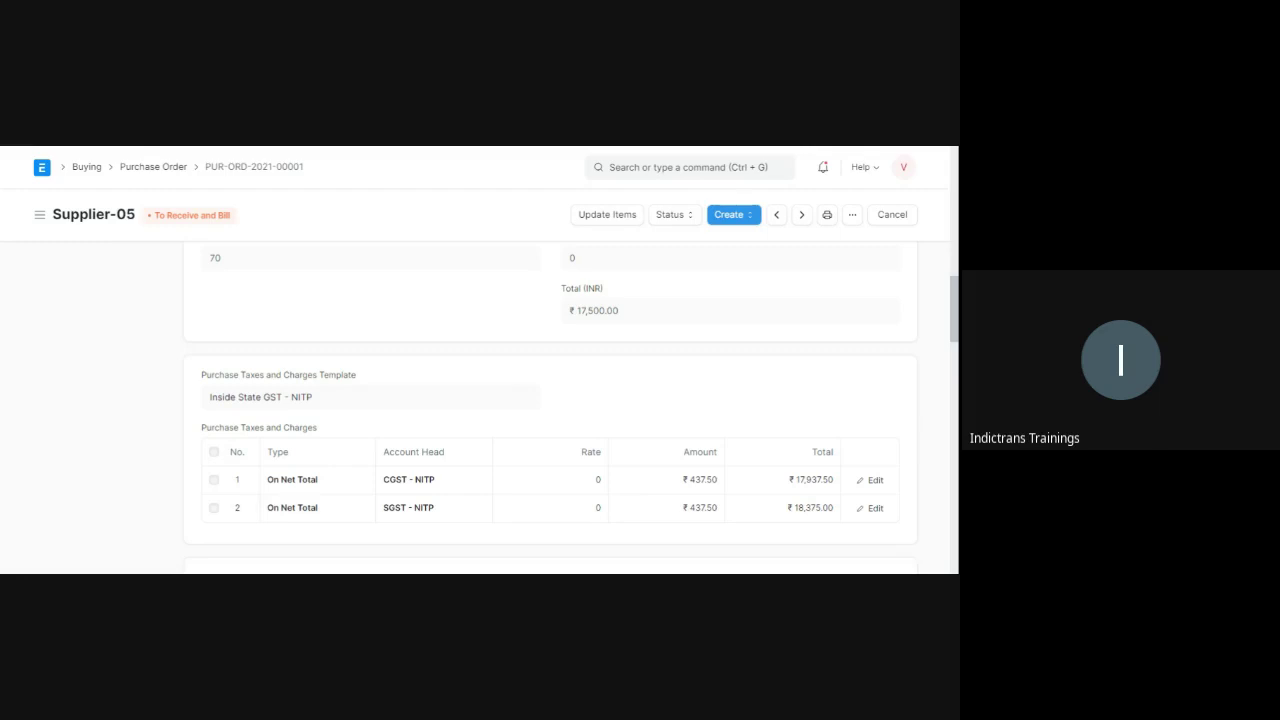
# Step: Search for "balance sheet" and open the Balance Sheet report
pyautogui.click(690, 167)
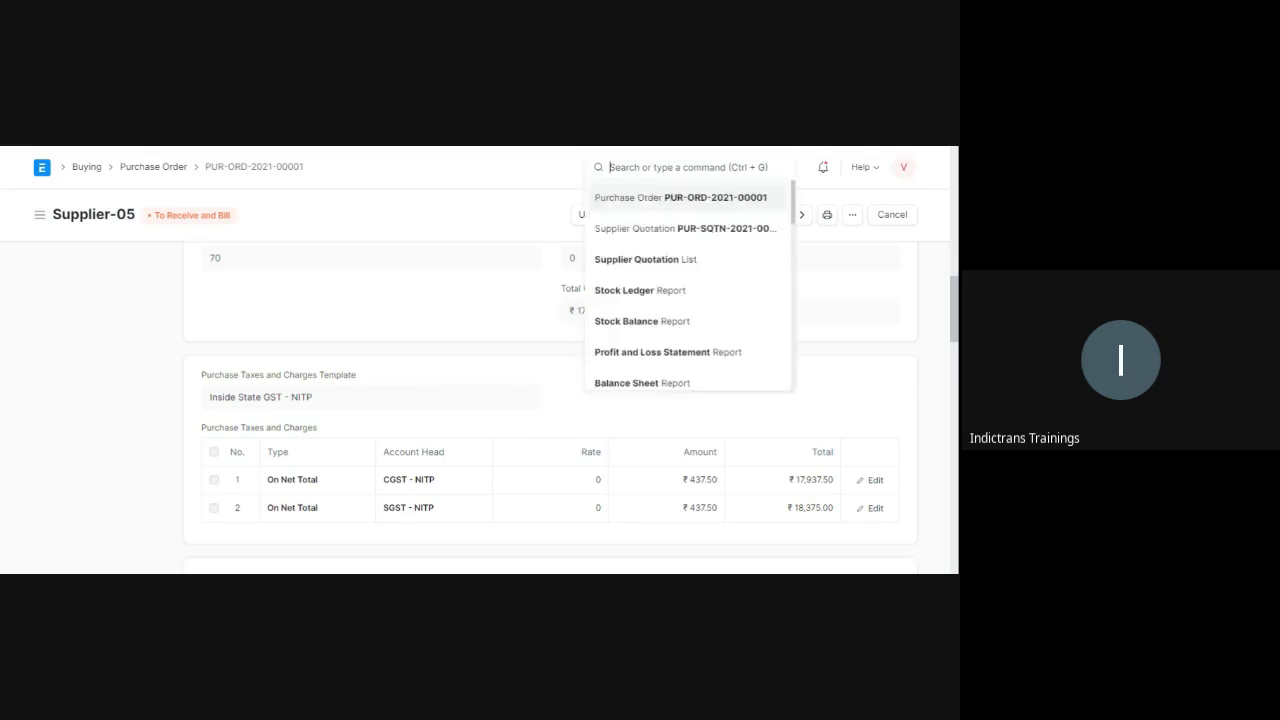
pyautogui.write('balance ')
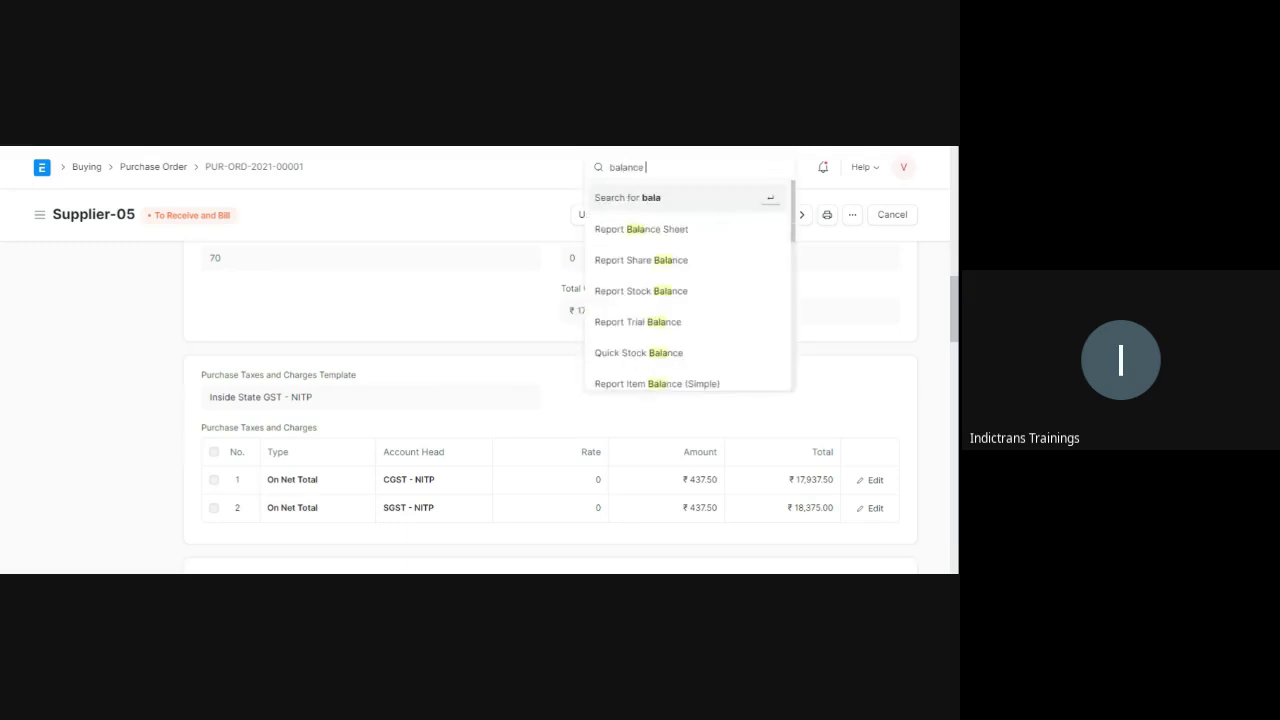
pyautogui.write('sheet')
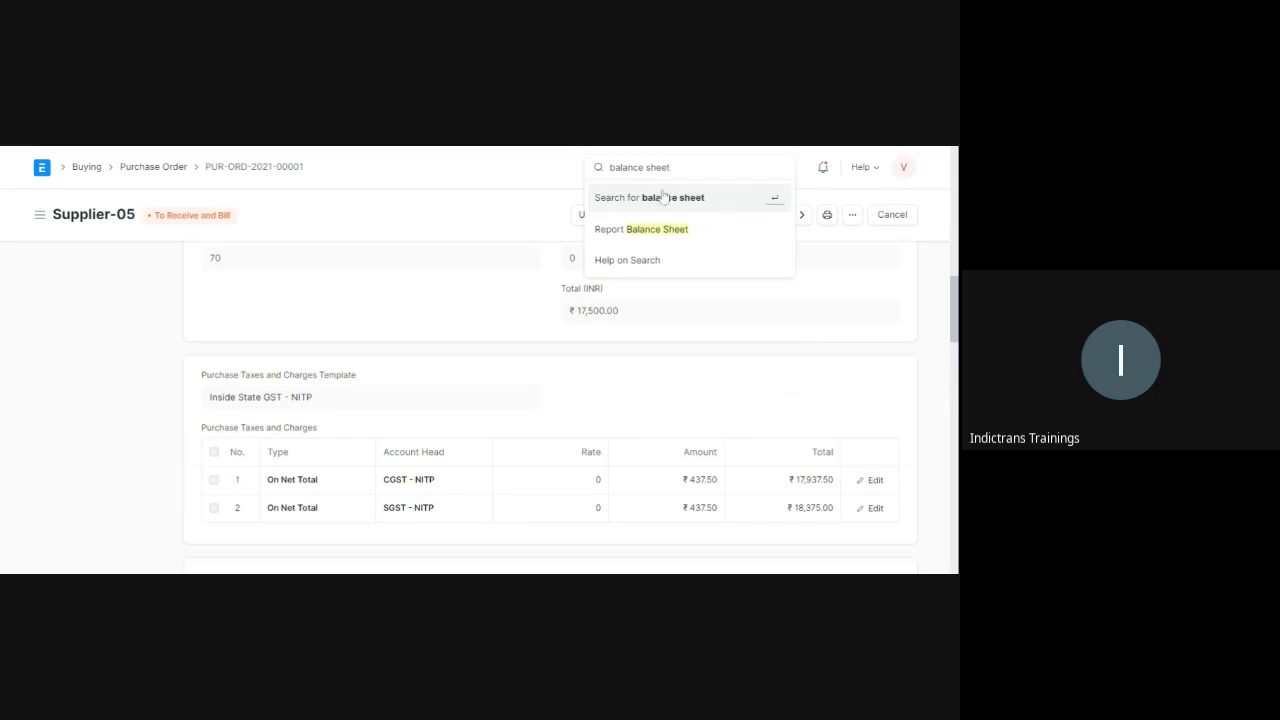
pyautogui.click(641, 230)
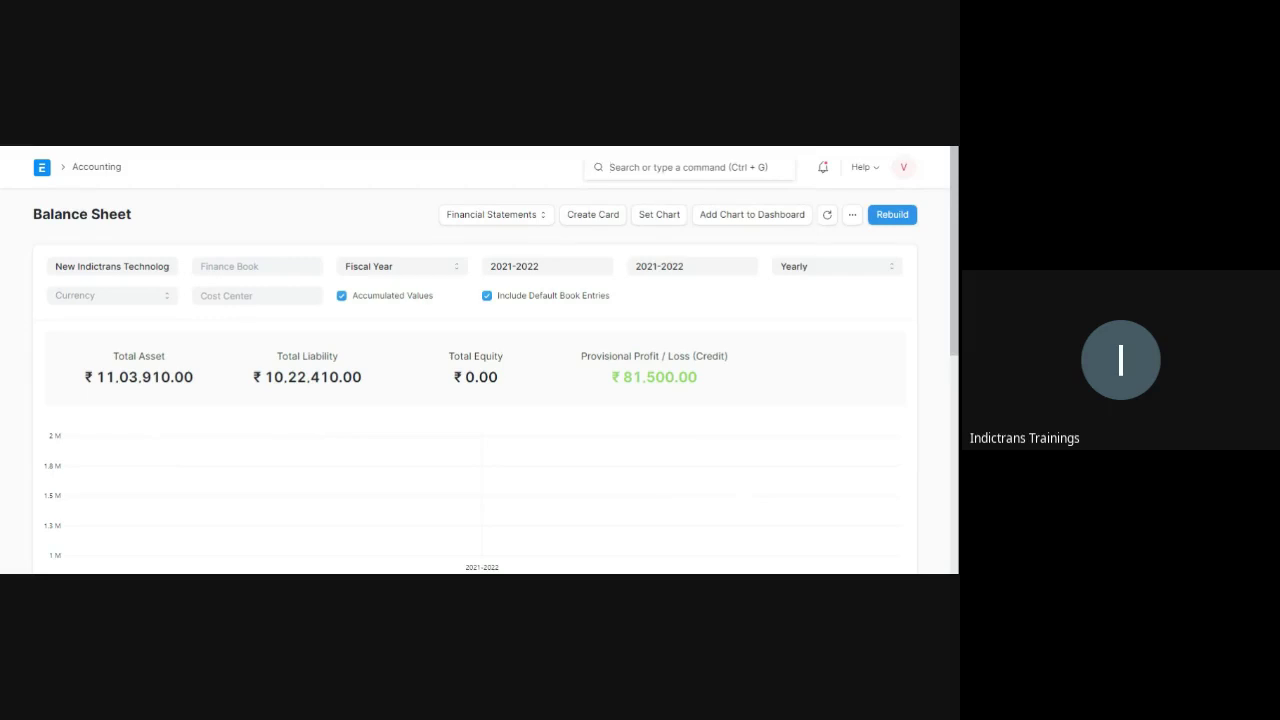
# Step: Review the 2021-2022 Balance Sheet's asset, liability and provisional profit rows, then reload the report
pyautogui.scroll(-3, 314, 440)
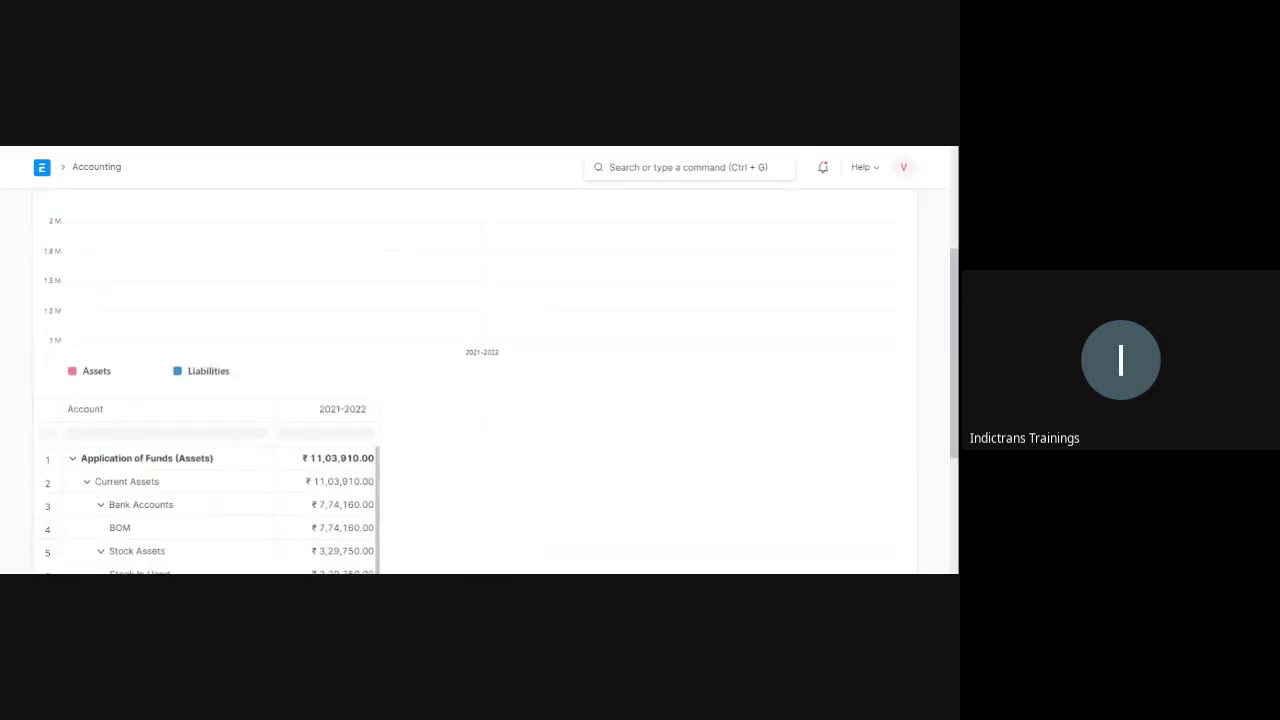
pyautogui.scroll(-1, 313, 440)
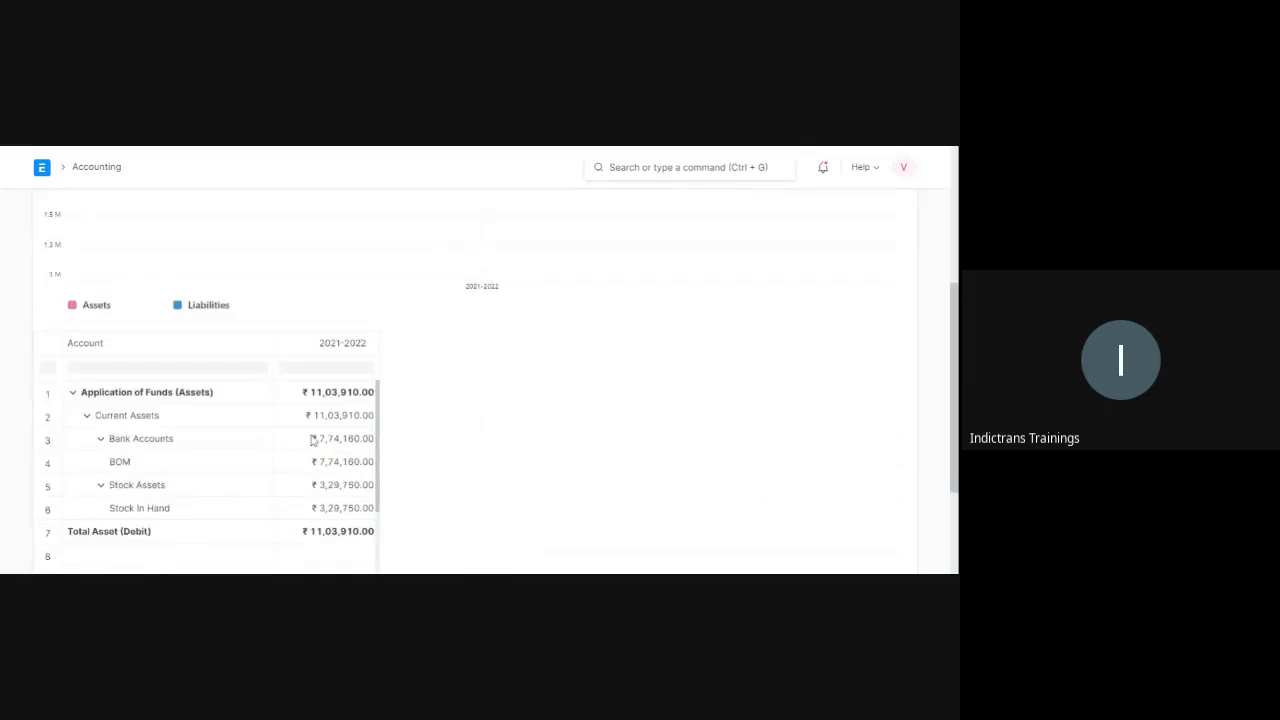
pyautogui.scroll(-2, 313, 440)
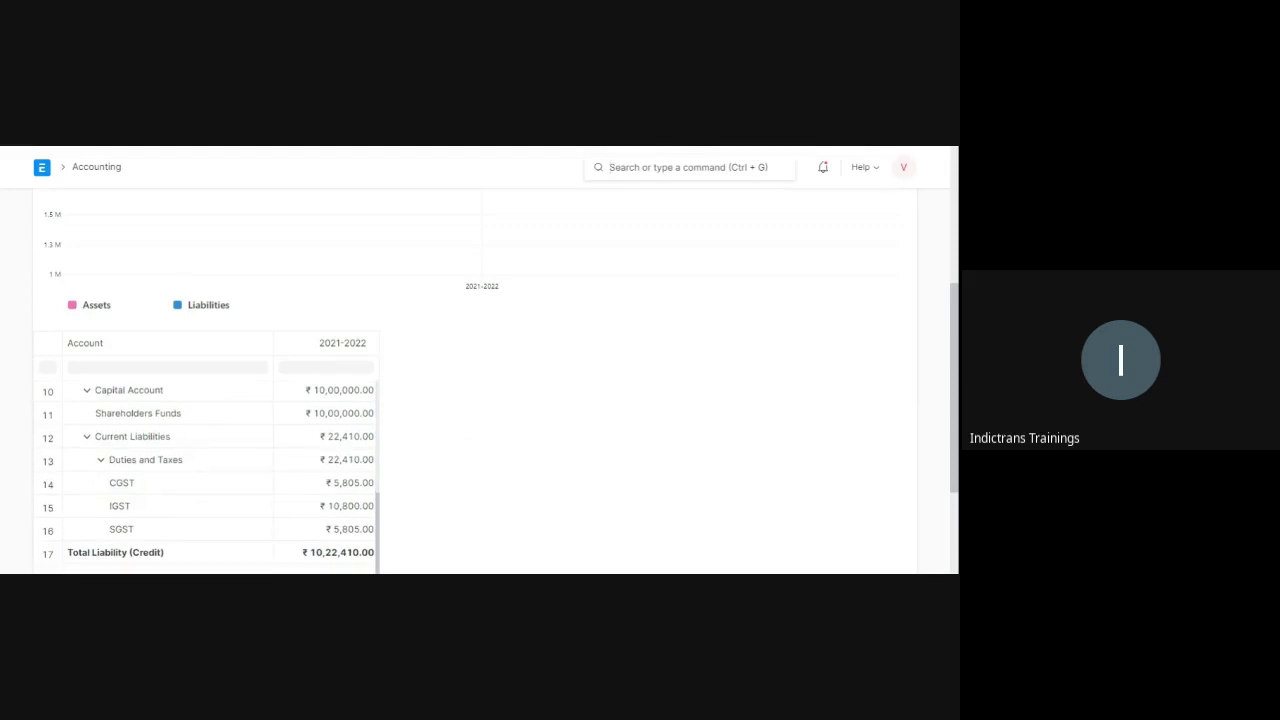
pyautogui.scroll(-1, 313, 440)
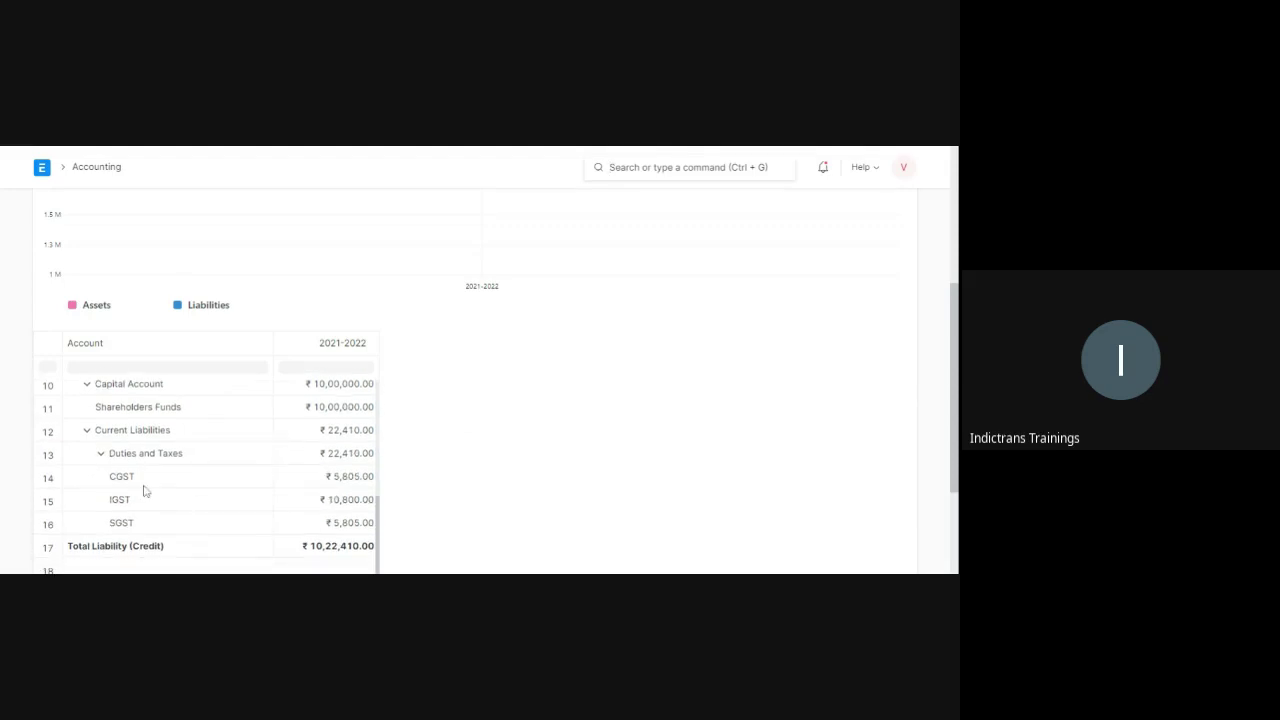
pyautogui.scroll(-2, 307, 488)
pyautogui.scroll(-1, 307, 488)
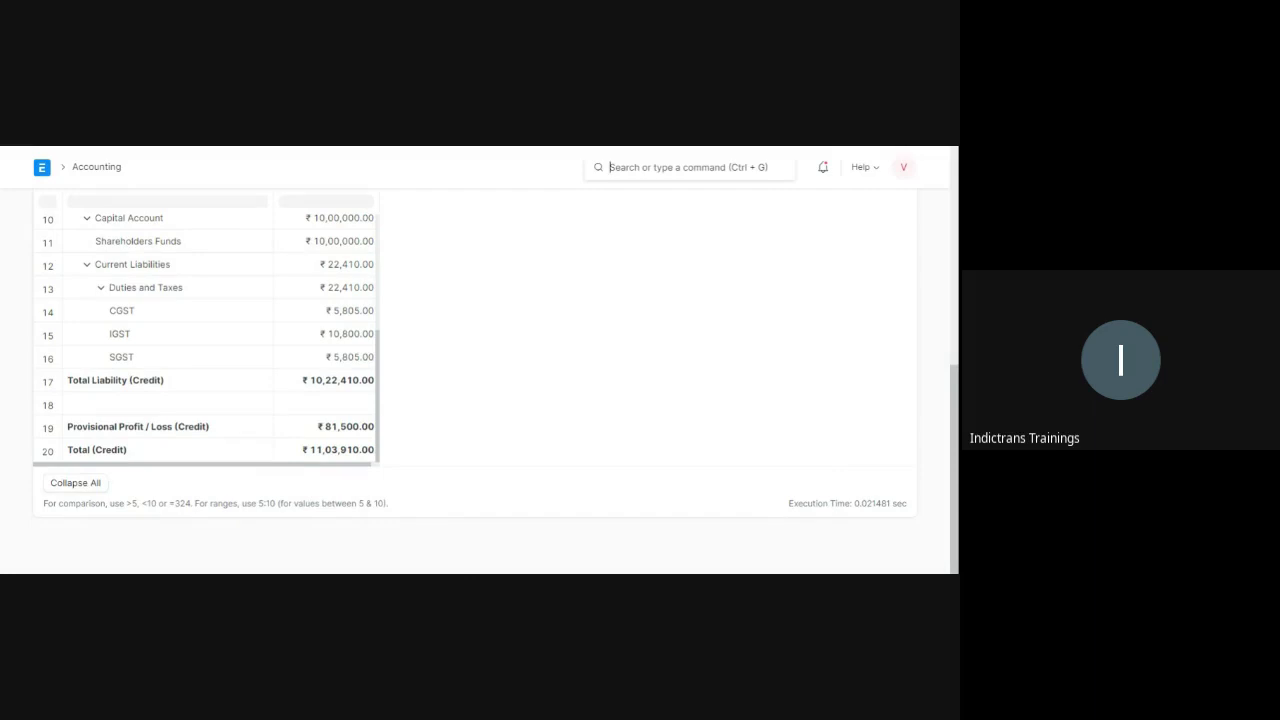
pyautogui.press('Escape')
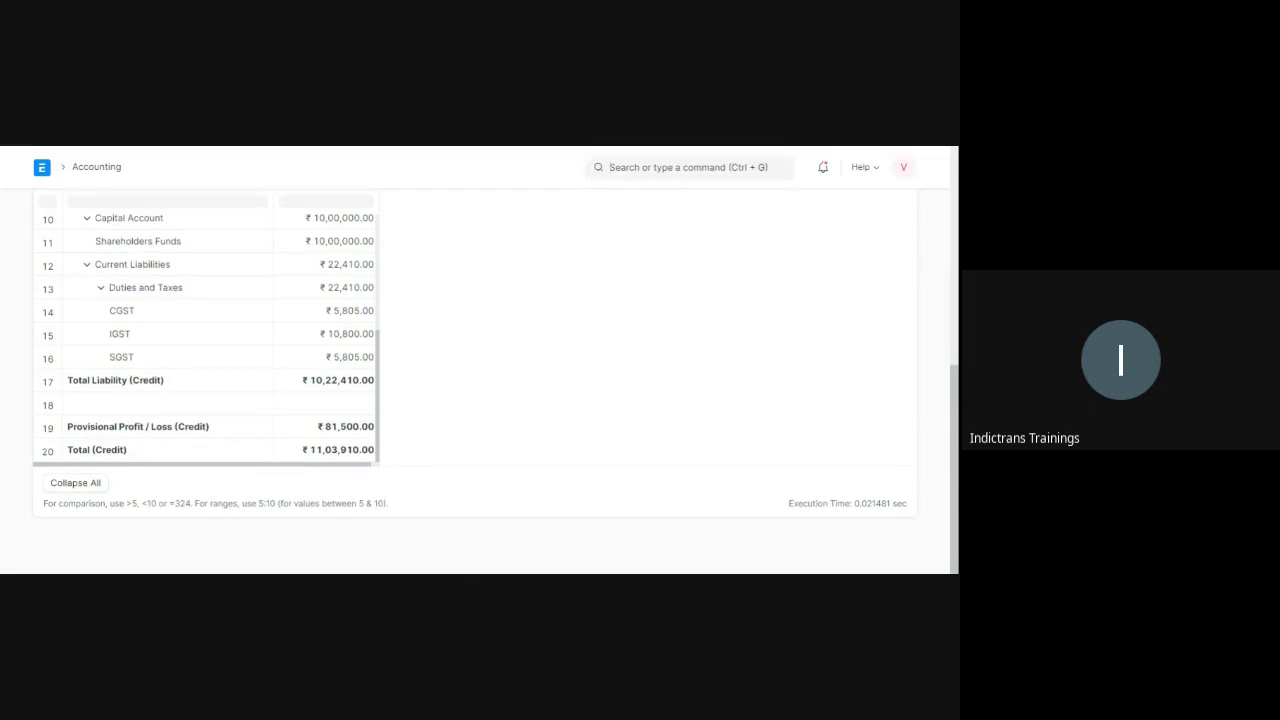
pyautogui.hotkey('ctrl', 'g')
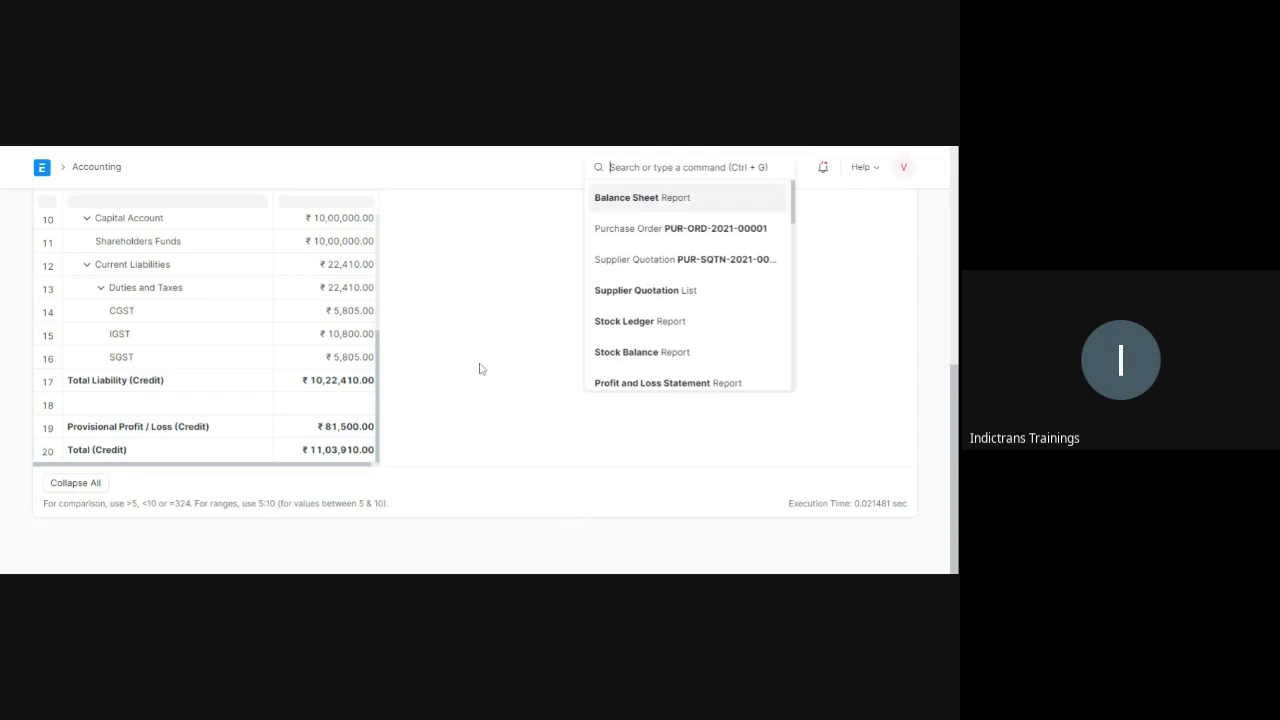
pyautogui.press('Return')
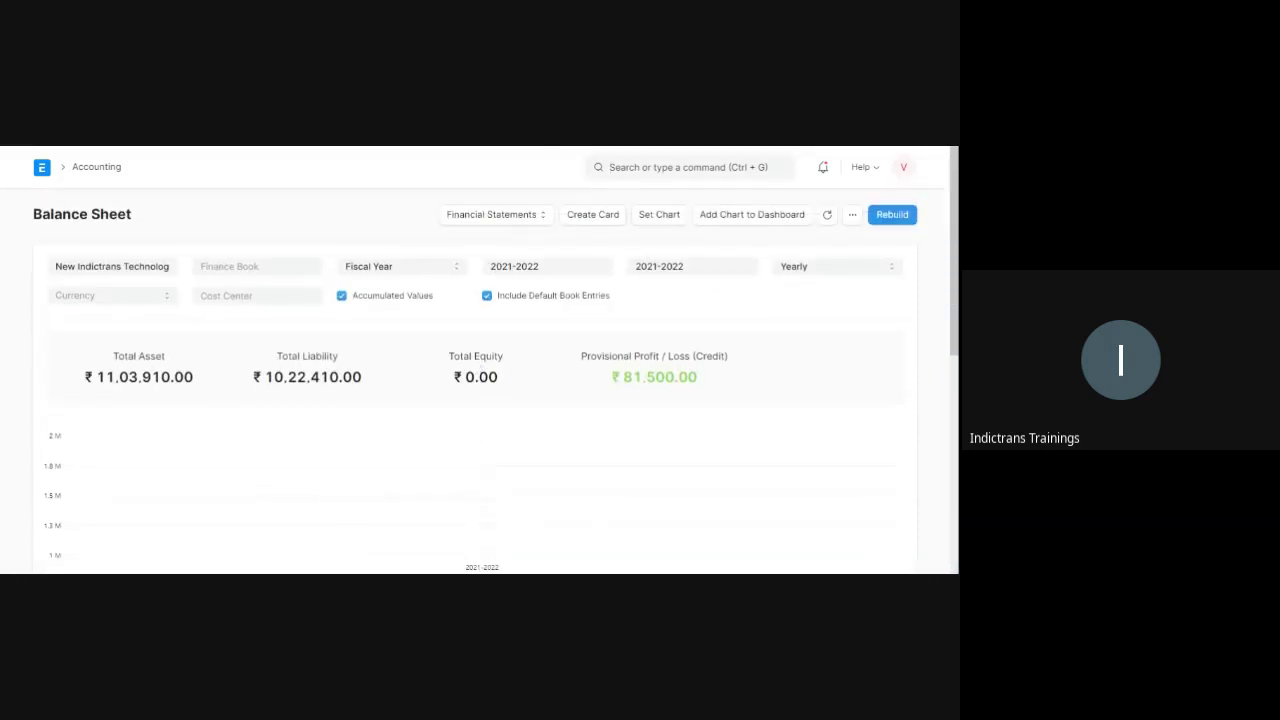
# Step: Open Supplier-05's purchase order from the Purchase Order list and create a payment entry from it
pyautogui.hotkey('ctrl', 'g')
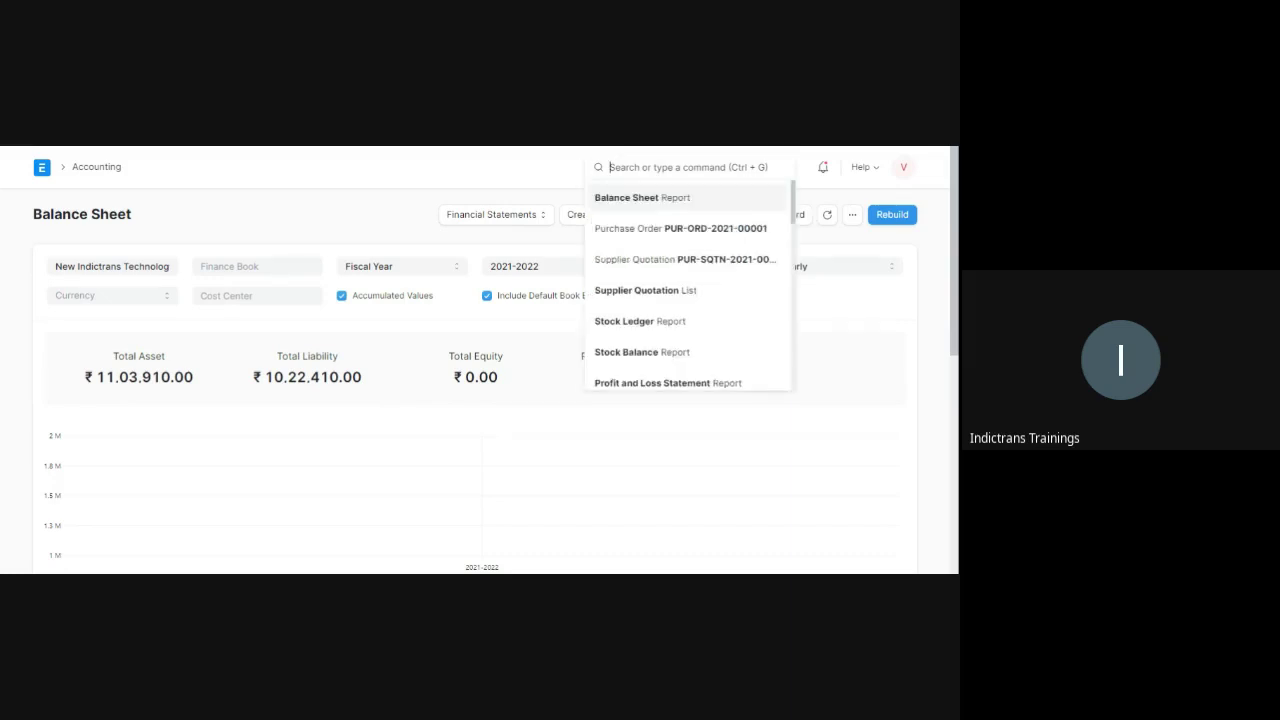
pyautogui.write('purchase or')
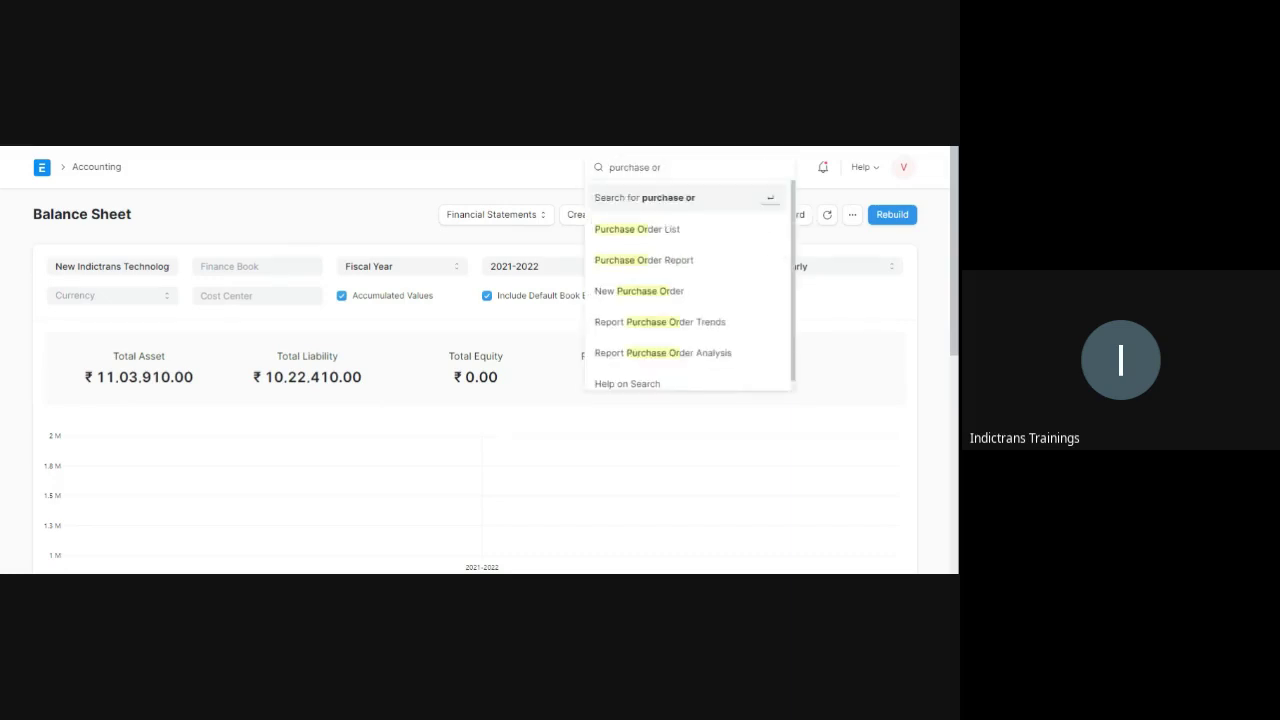
pyautogui.click(677, 240)
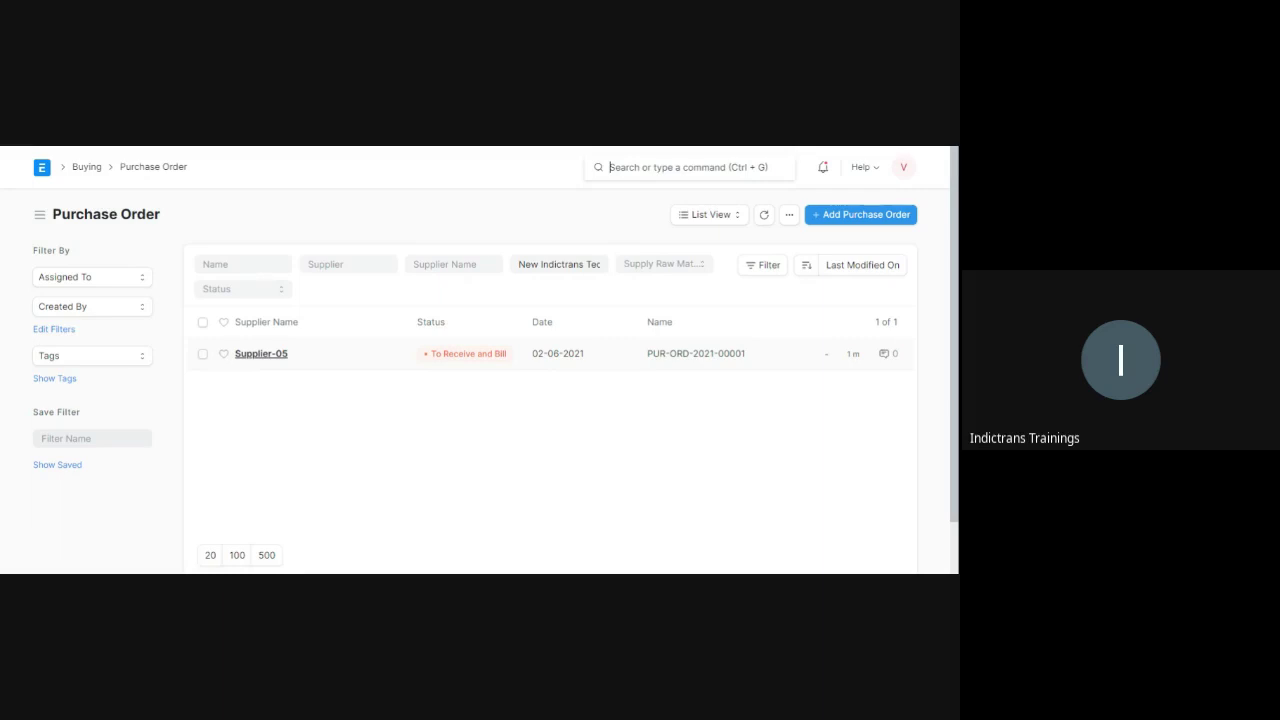
pyautogui.click(303, 356)
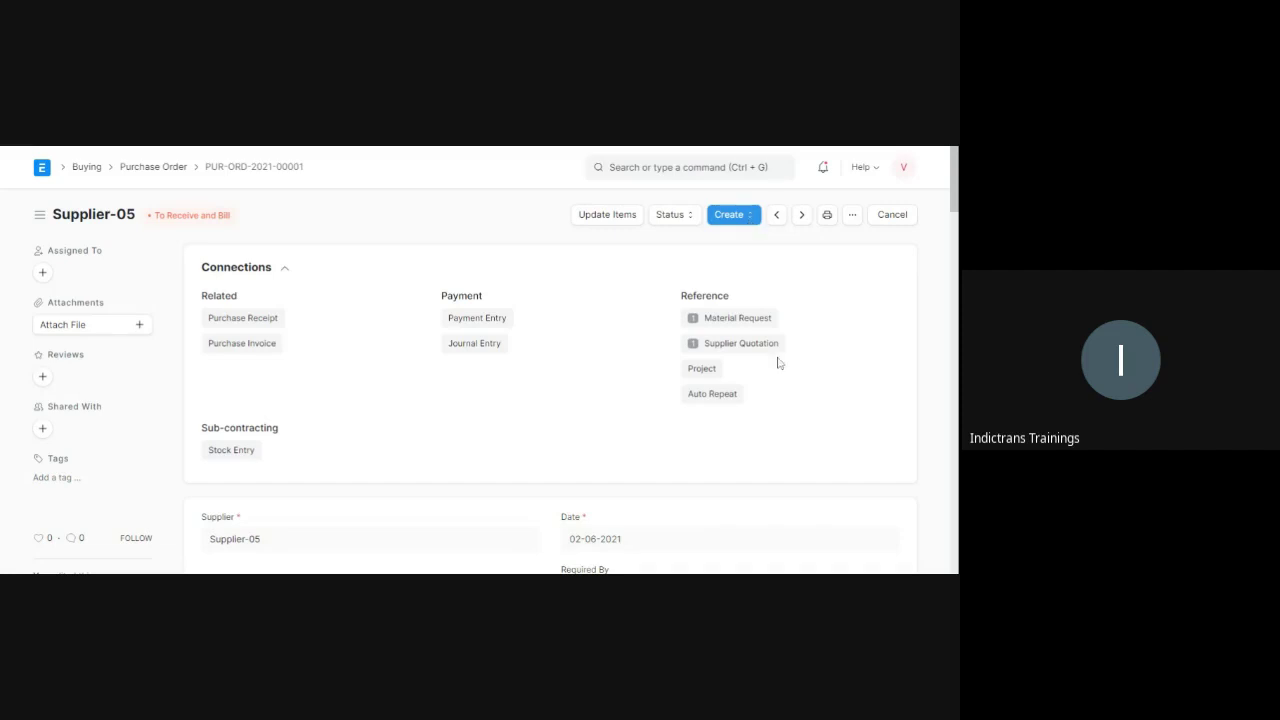
pyautogui.click(748, 219)
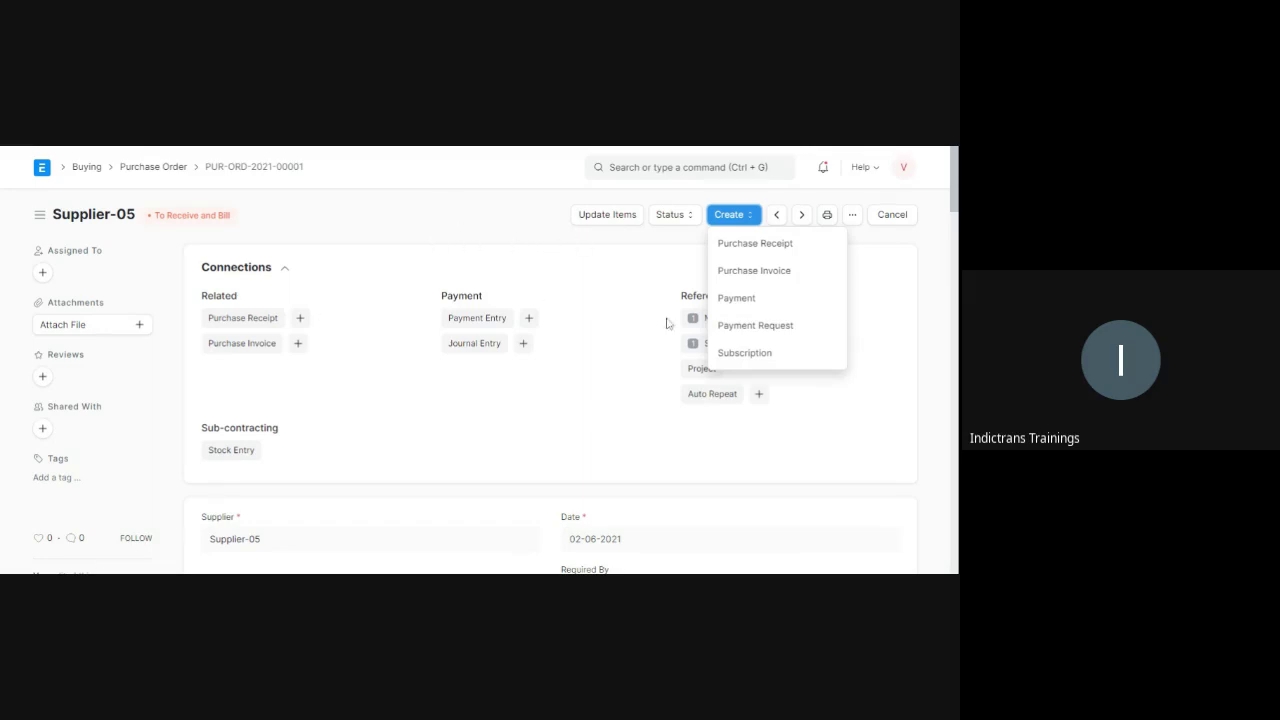
pyautogui.click(749, 298)
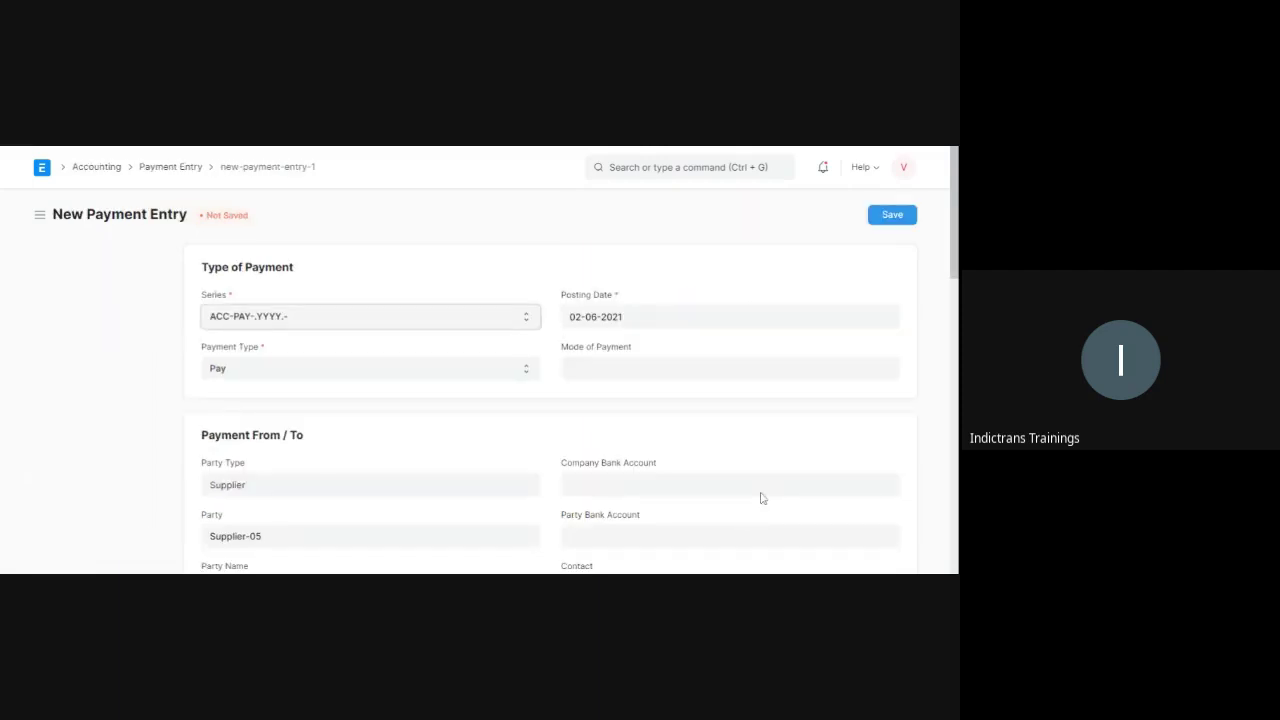
# Step: Examine the new payment entry's payment type, party, accounts, amount, payment references and writeoff sections
pyautogui.scroll(-5, 760, 498)
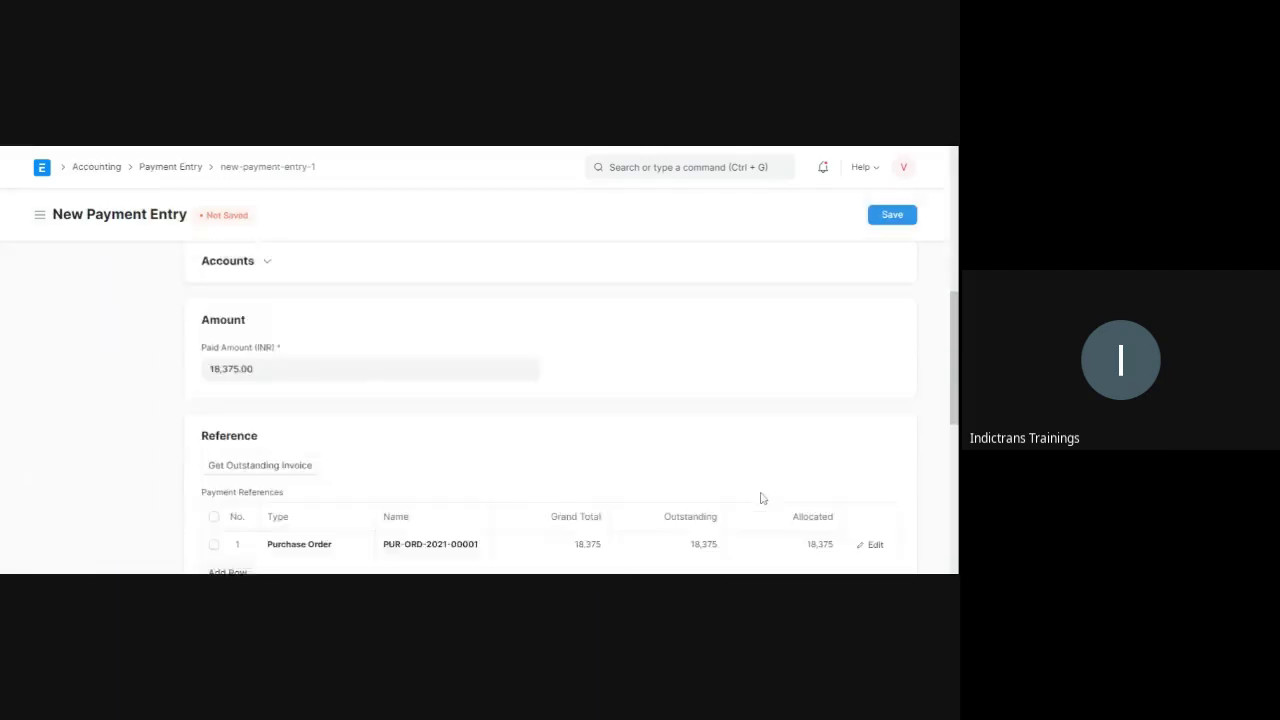
pyautogui.scroll(6, 760, 498)
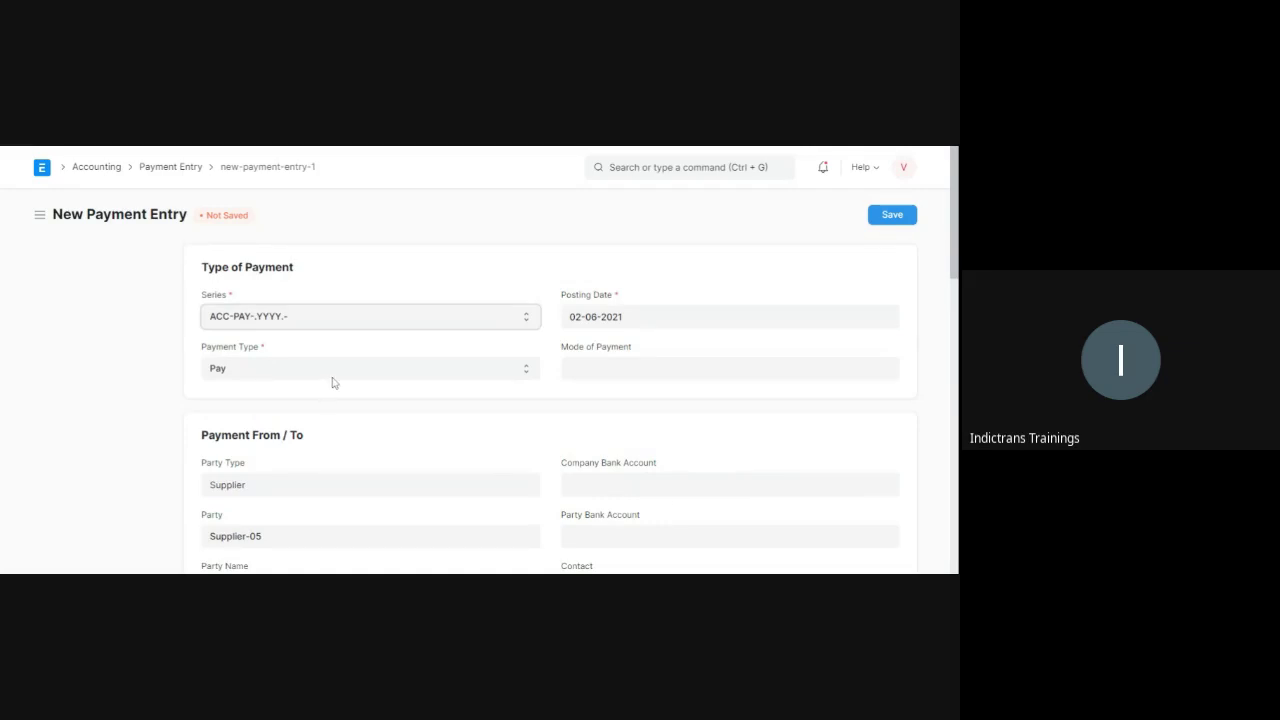
pyautogui.scroll(-2, 290, 375)
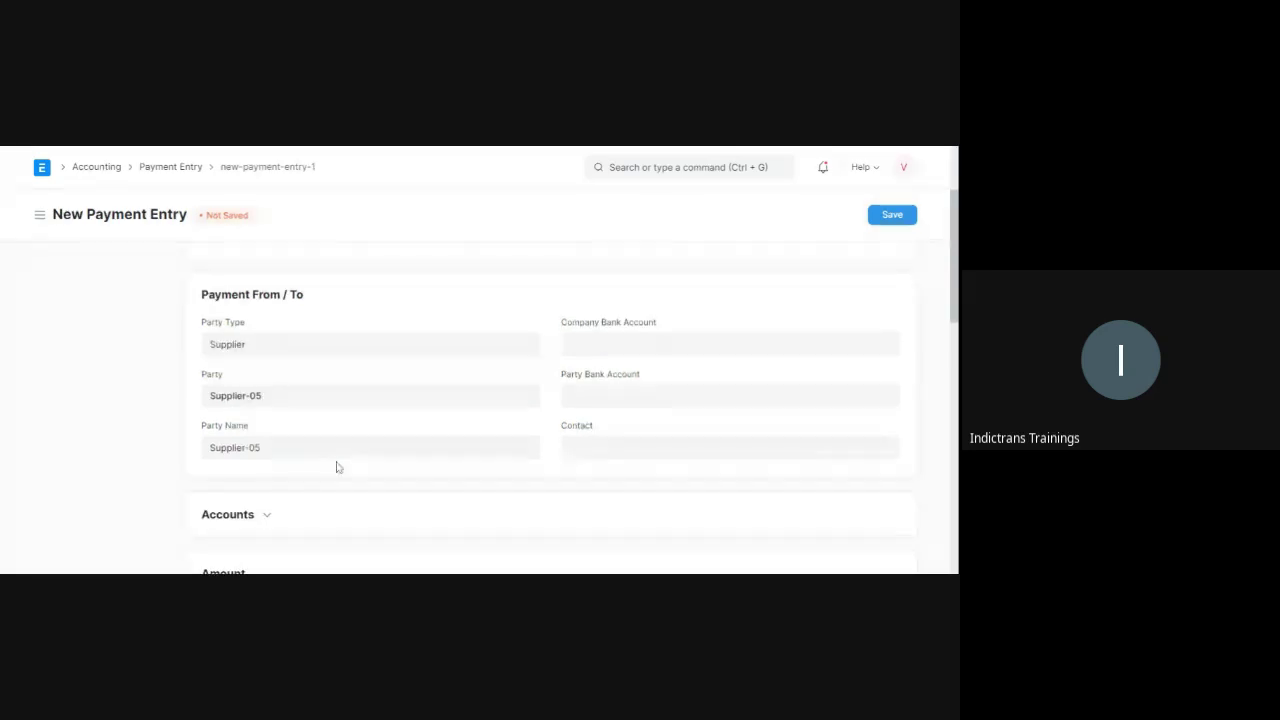
pyautogui.scroll(-2, 337, 467)
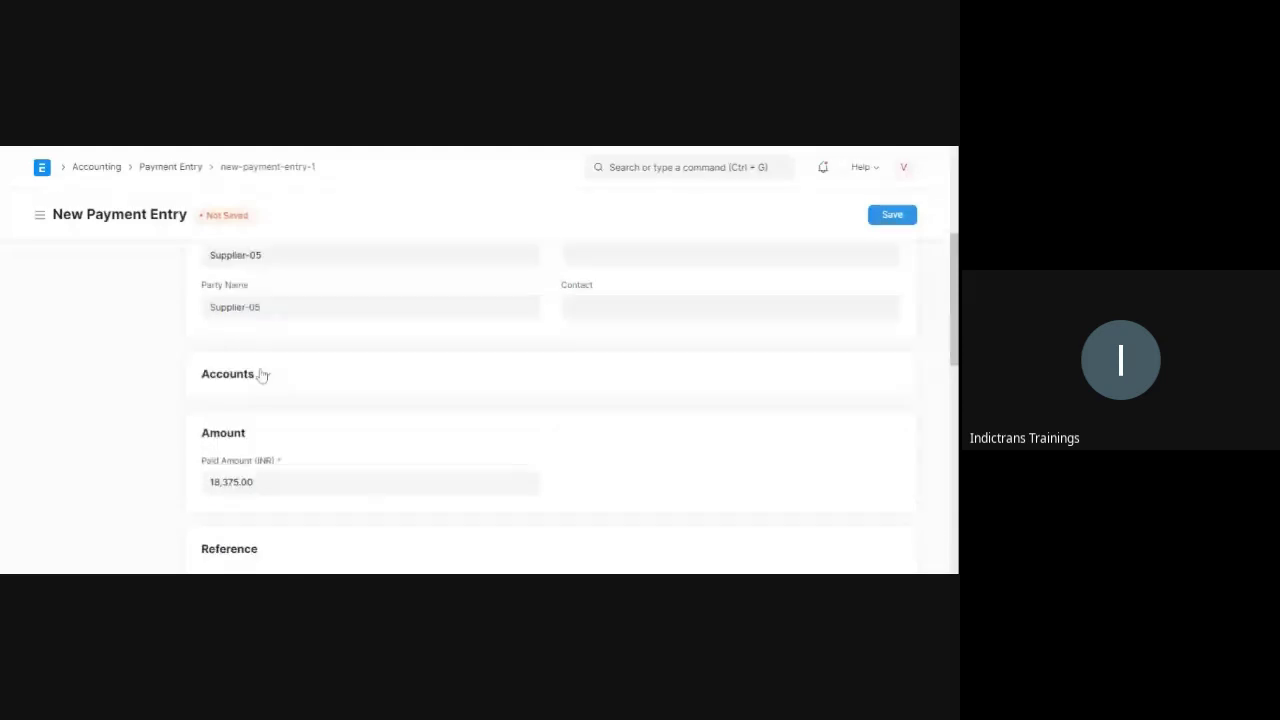
pyautogui.click(267, 376)
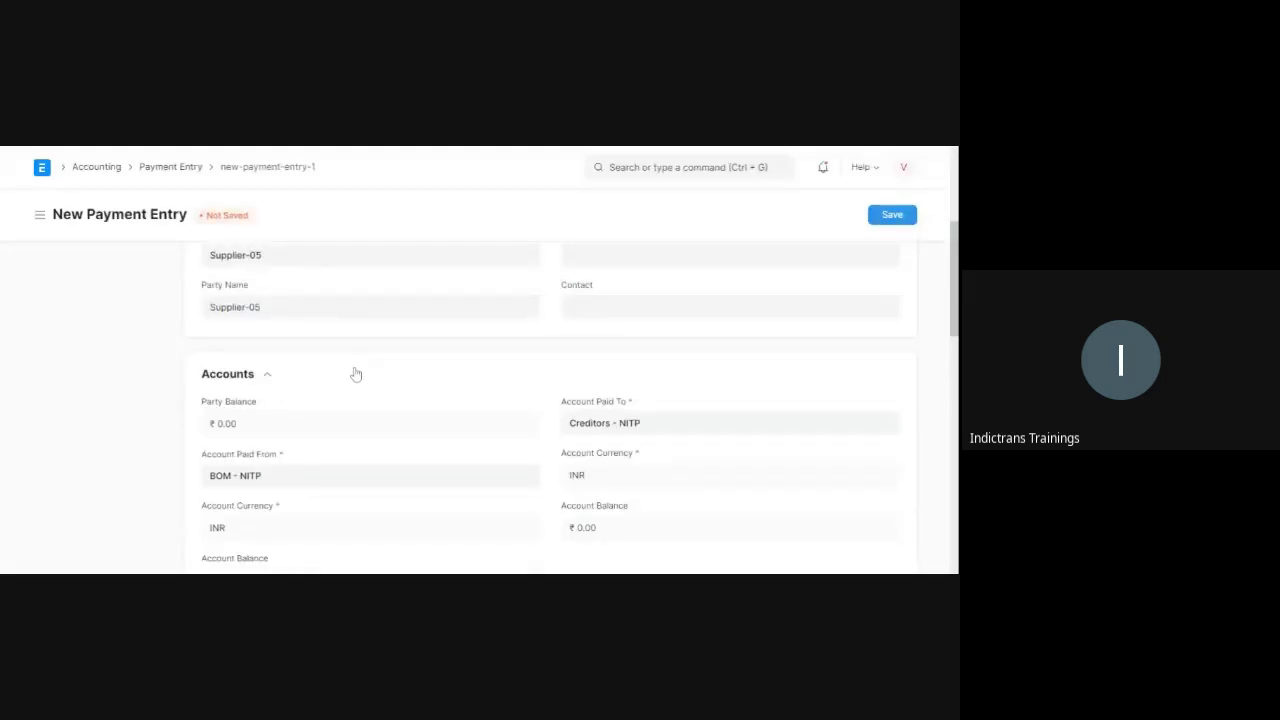
pyautogui.scroll(-1, 488, 374)
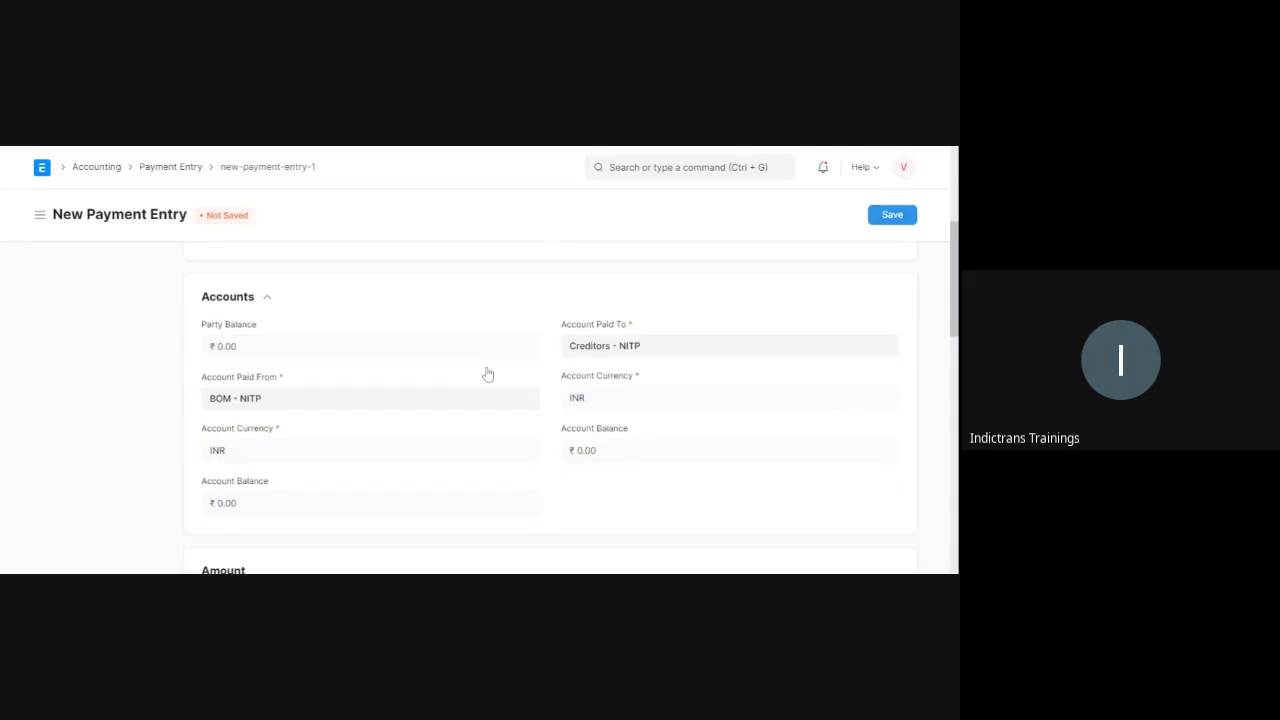
pyautogui.scroll(-1, 488, 374)
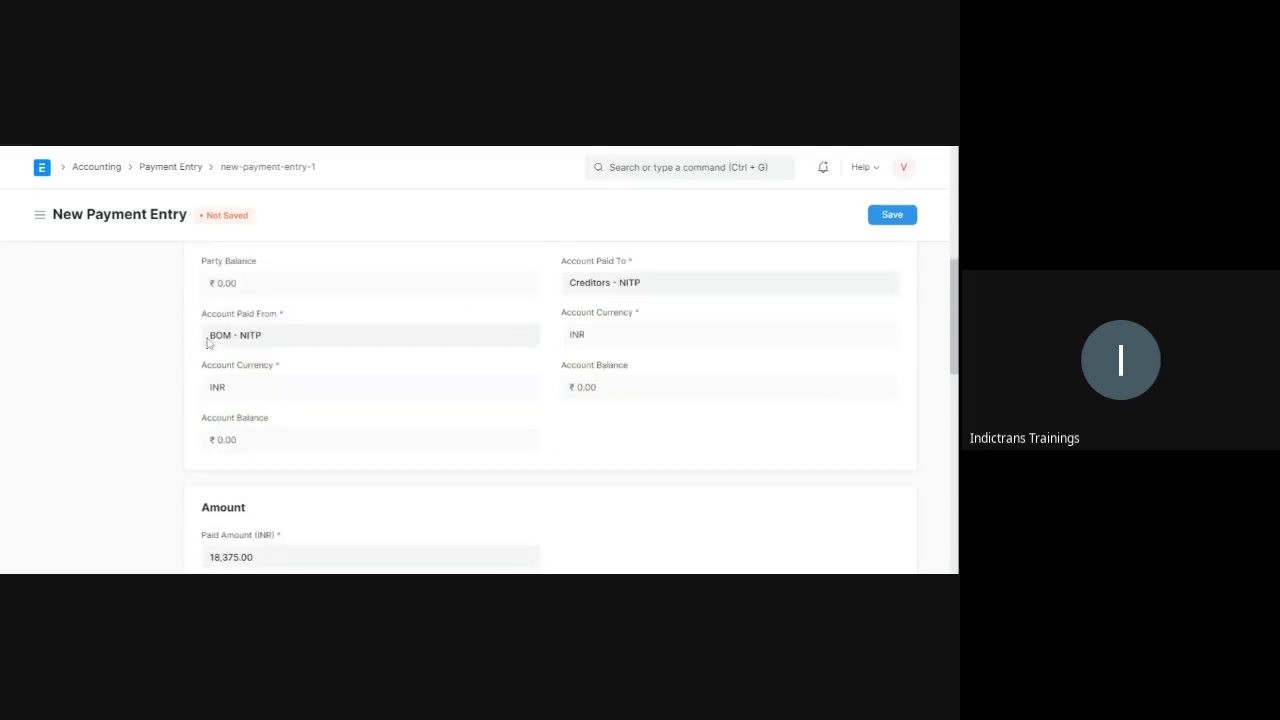
pyautogui.scroll(-3, 431, 430)
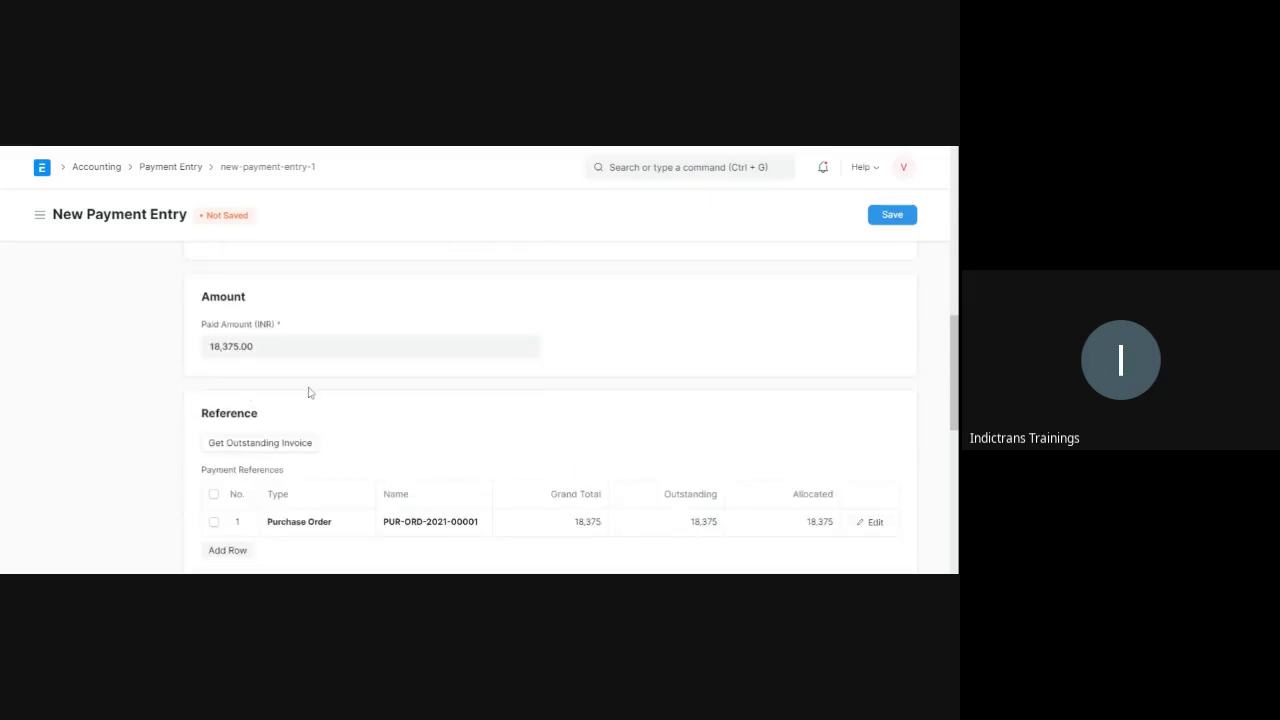
pyautogui.scroll(-2, 309, 393)
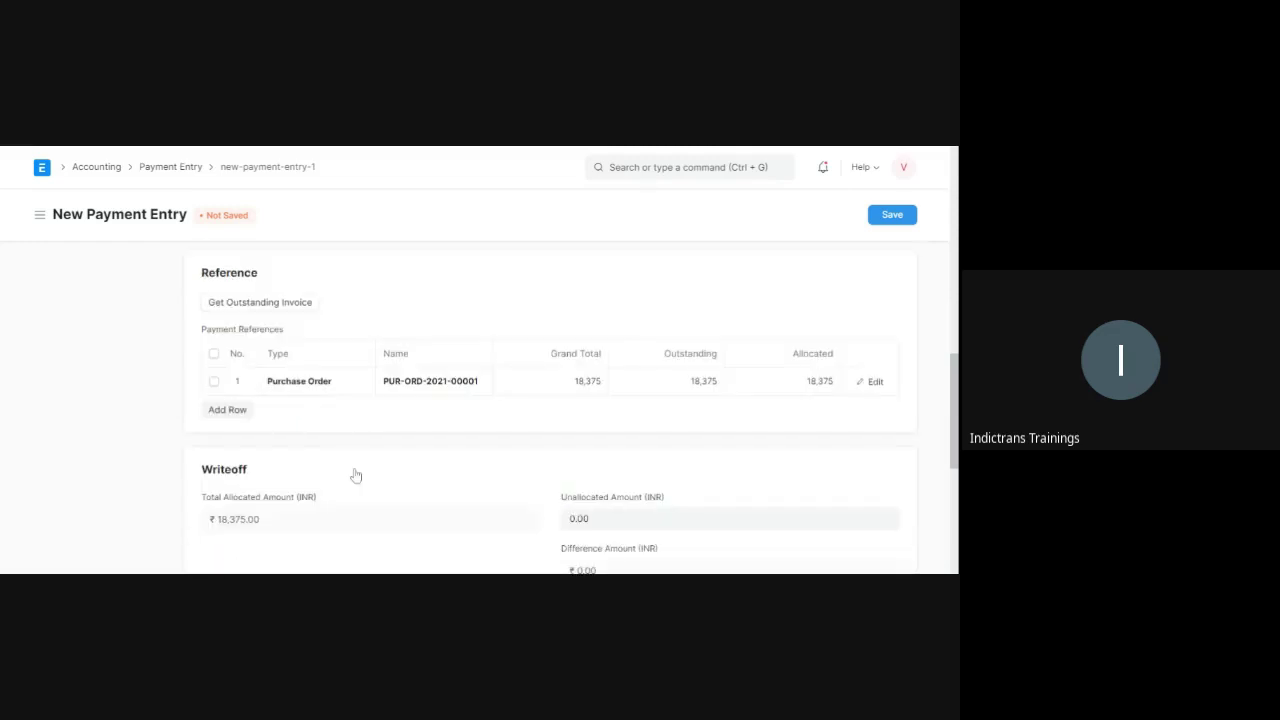
pyautogui.scroll(-3, 354, 474)
pyautogui.scroll(4, 354, 472)
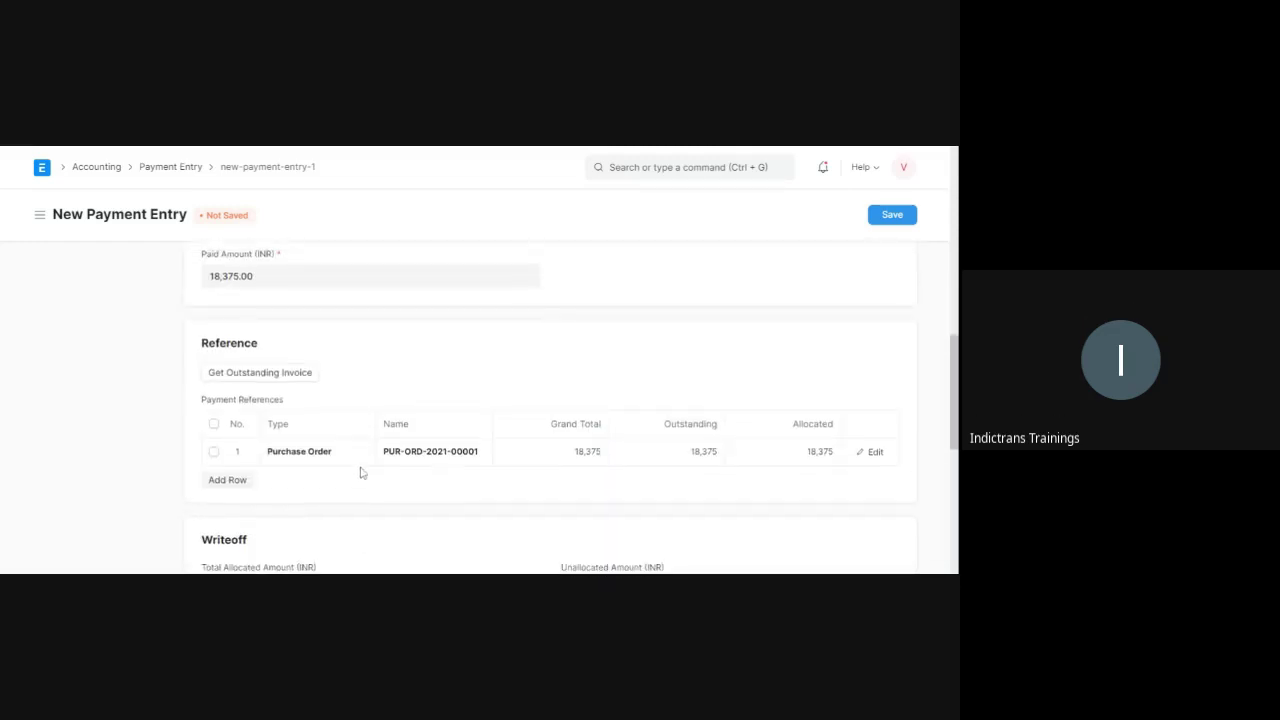
pyautogui.scroll(3, 362, 472)
pyautogui.scroll(-3, 365, 466)
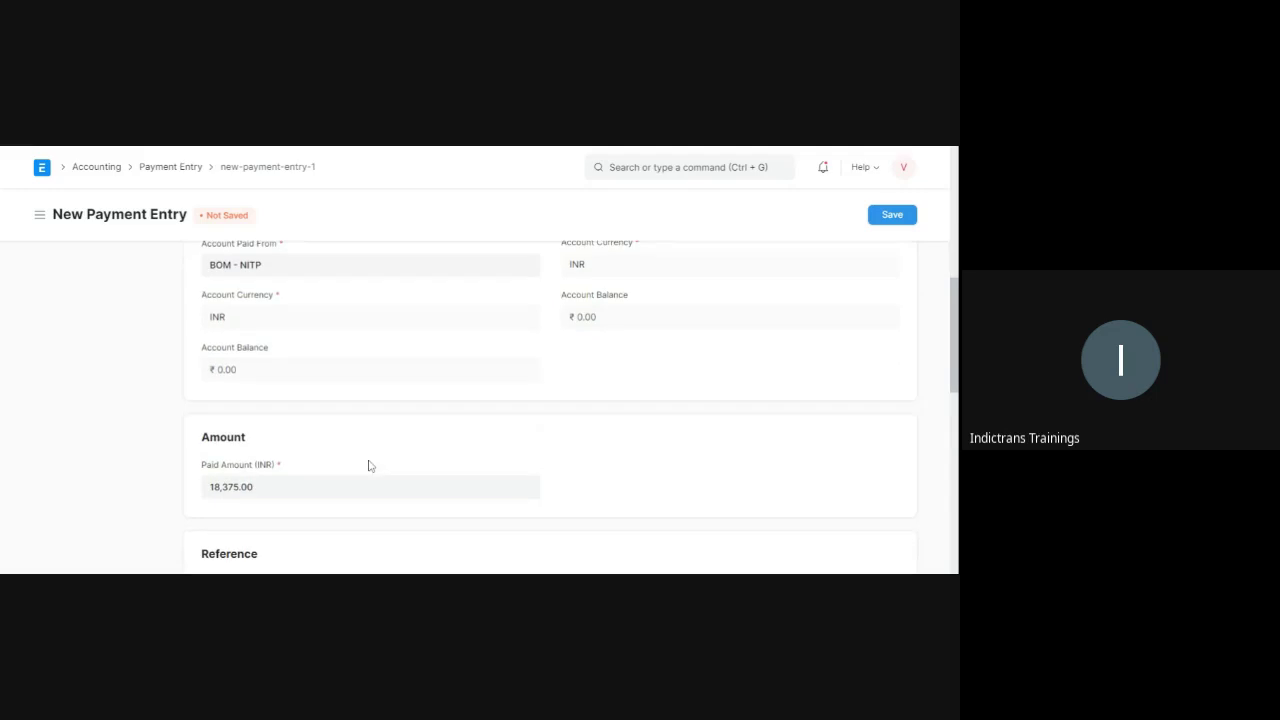
# Step: Set the payment entry's paid amount to 10,000 INR
pyautogui.click(311, 488)
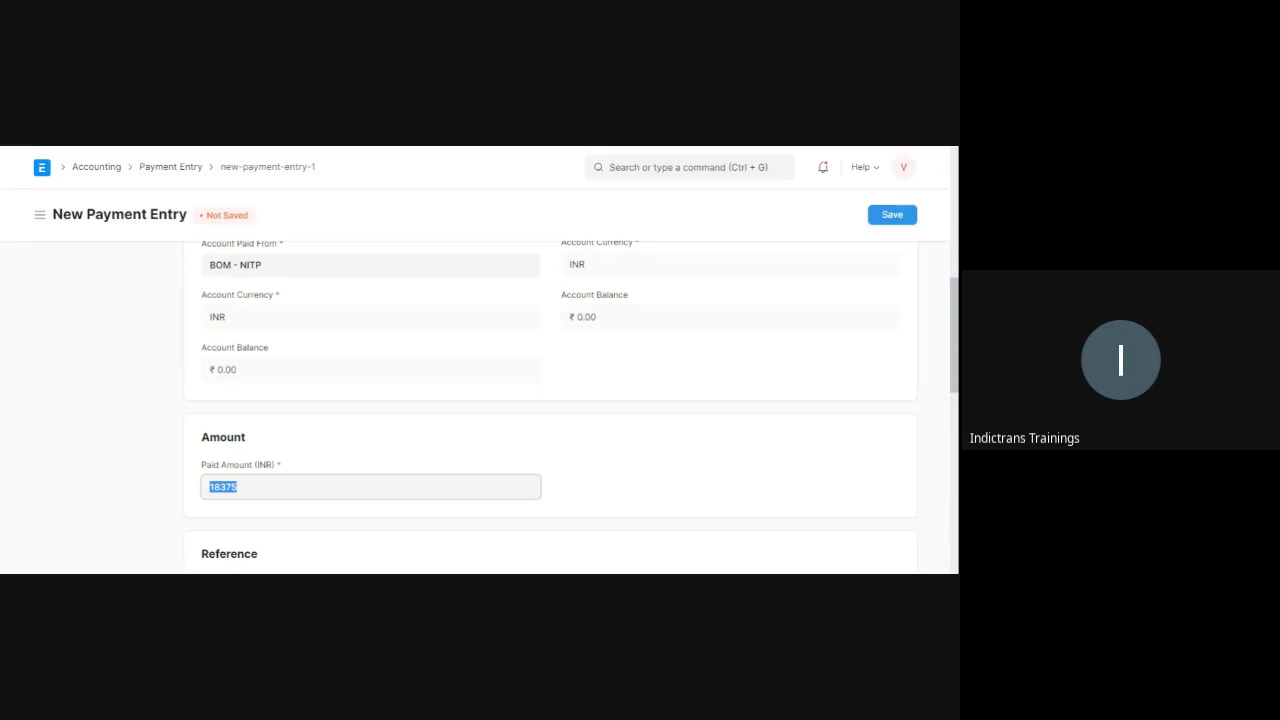
pyautogui.write('10000')
pyautogui.scroll(-3, 540, 460)
pyautogui.click(557, 430)
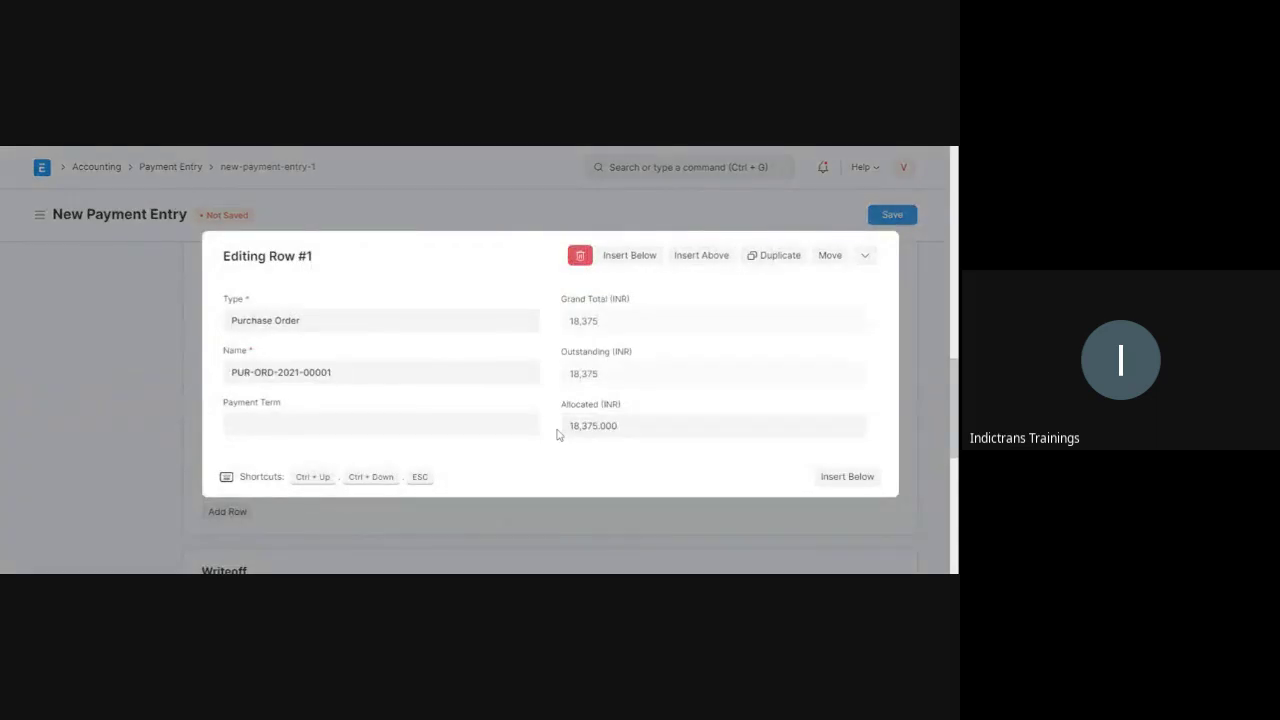
pyautogui.scroll(-2, 650, 360)
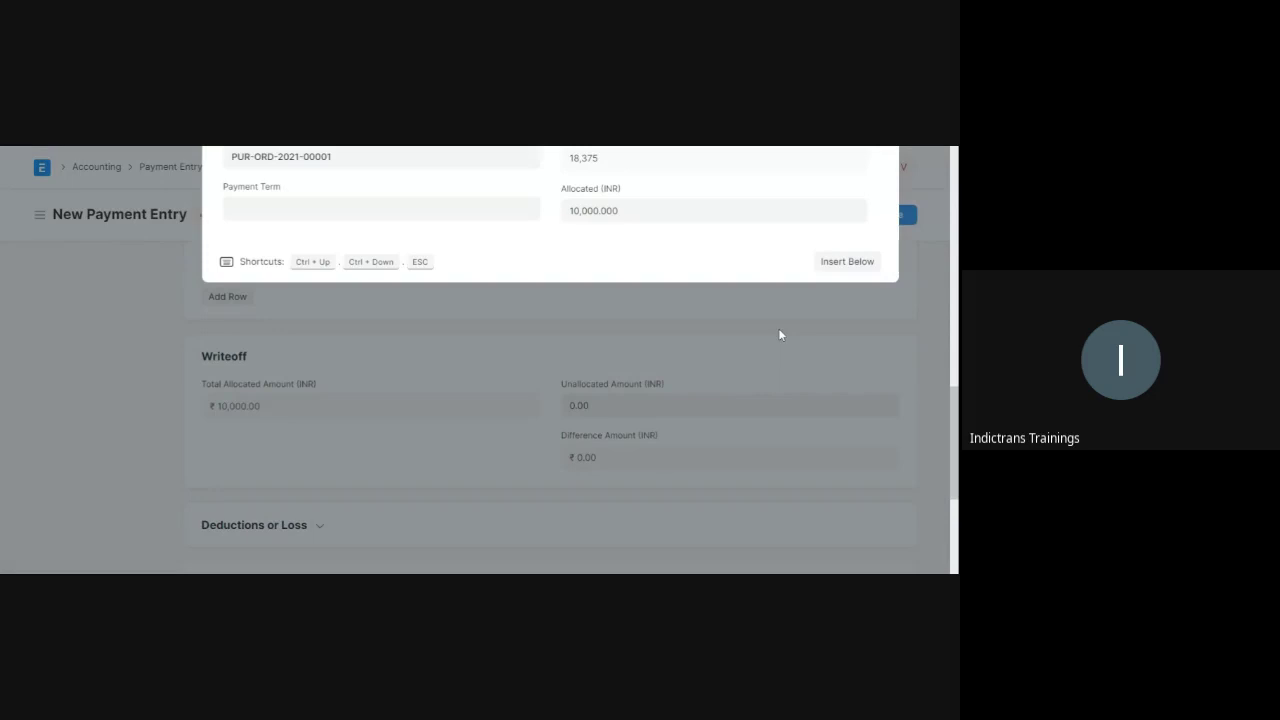
pyautogui.click(780, 331)
# Step: Check the purchase order's allocated amount in the payment references against the paid amount and the writeoff totals
pyautogui.scroll(-2, 780, 331)
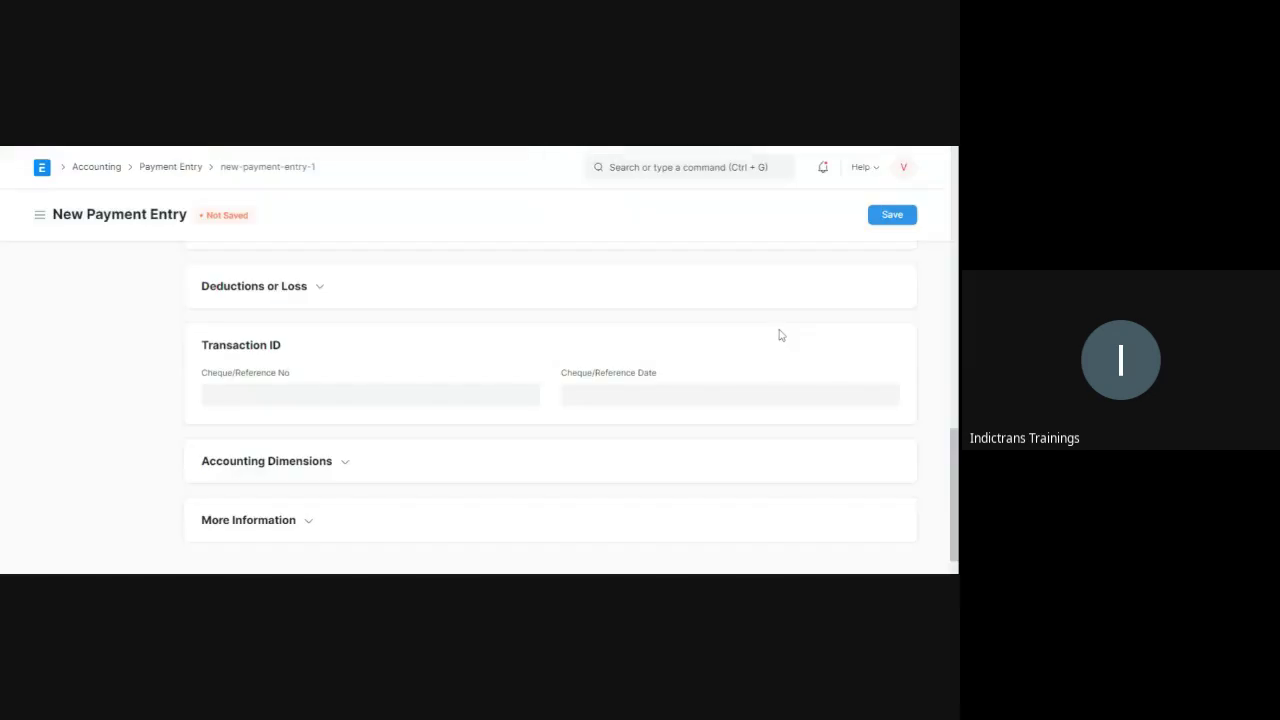
pyautogui.scroll(2, 95, 404)
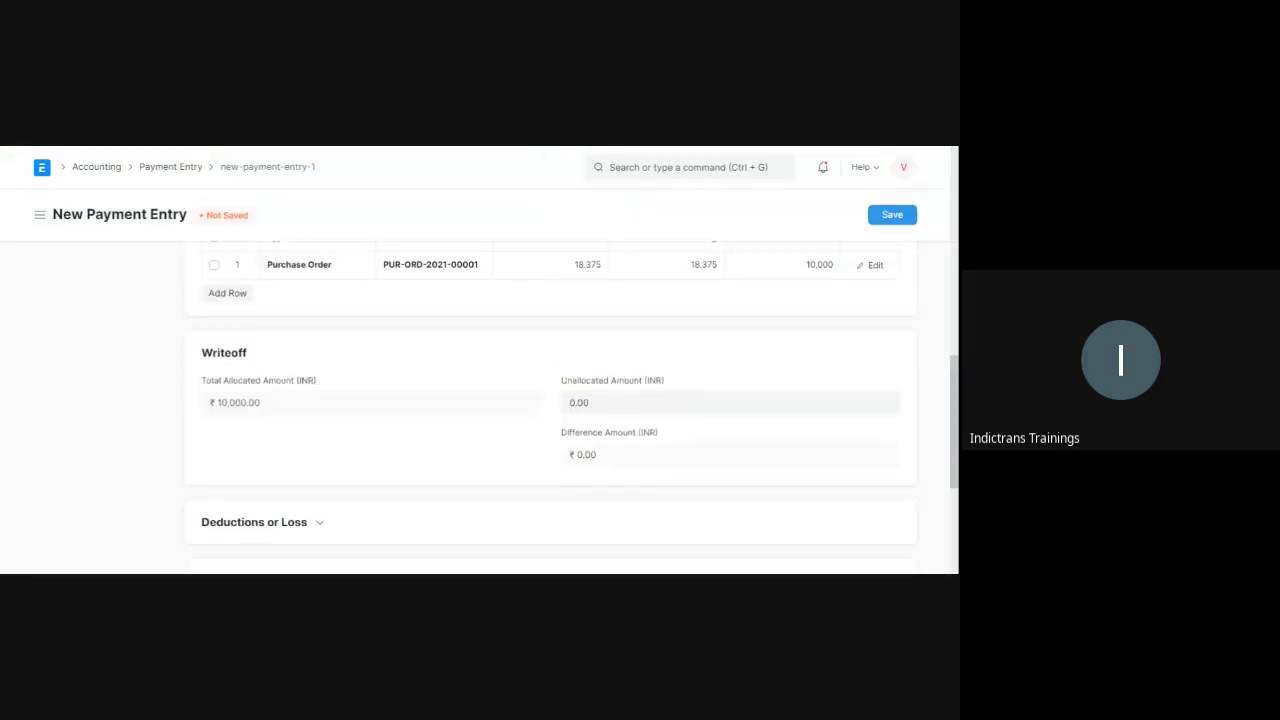
pyautogui.scroll(3, 95, 404)
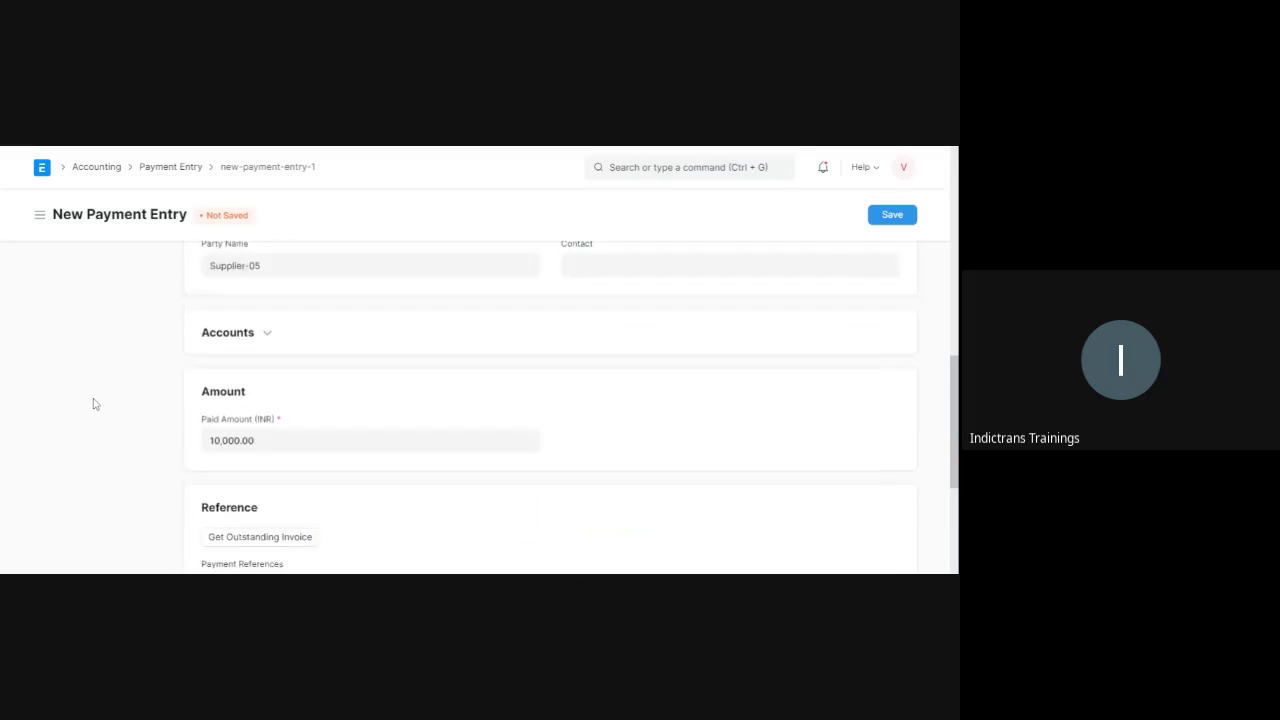
pyautogui.scroll(-1, 95, 404)
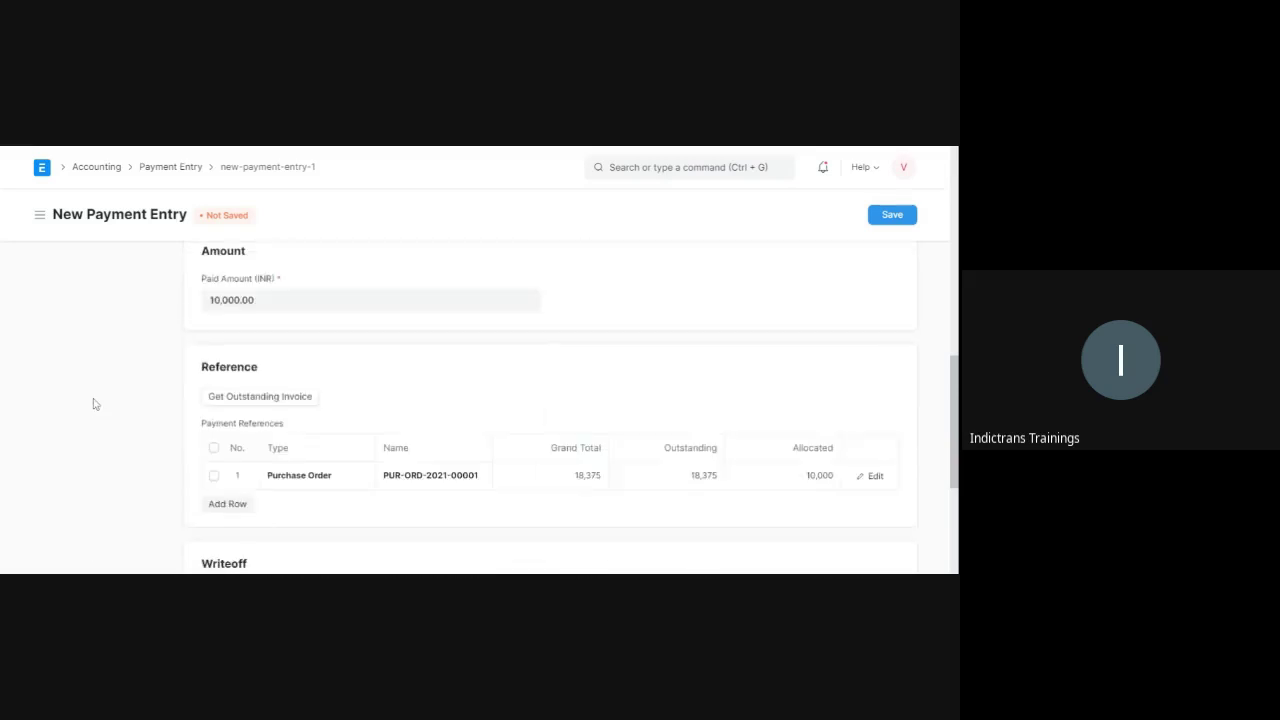
pyautogui.scroll(-2, 95, 404)
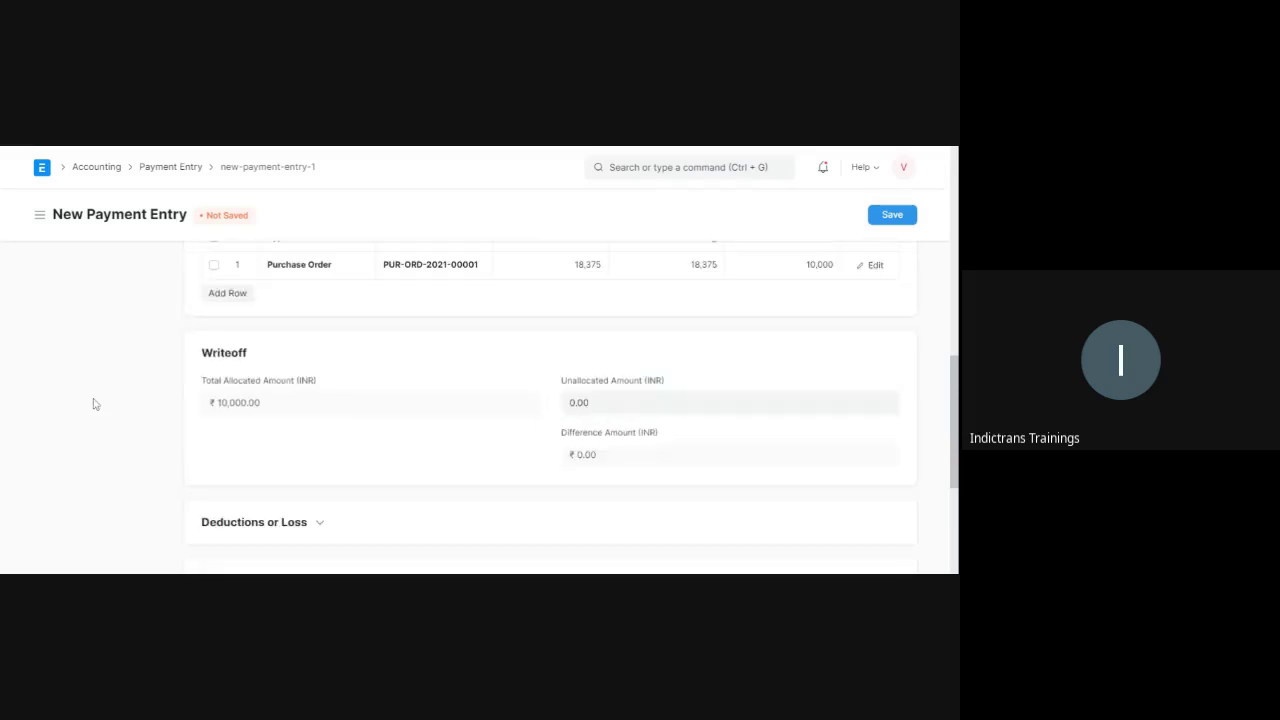
pyautogui.scroll(1, 710, 407)
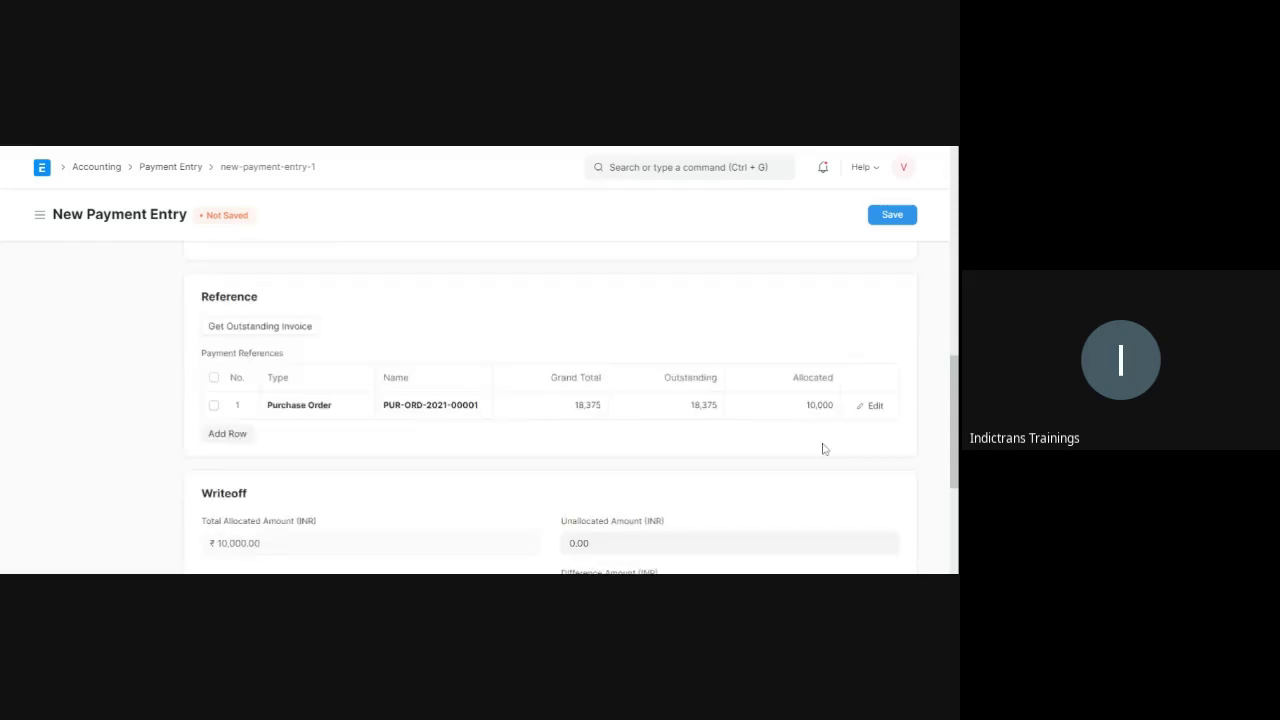
pyautogui.scroll(-1, 200, 477)
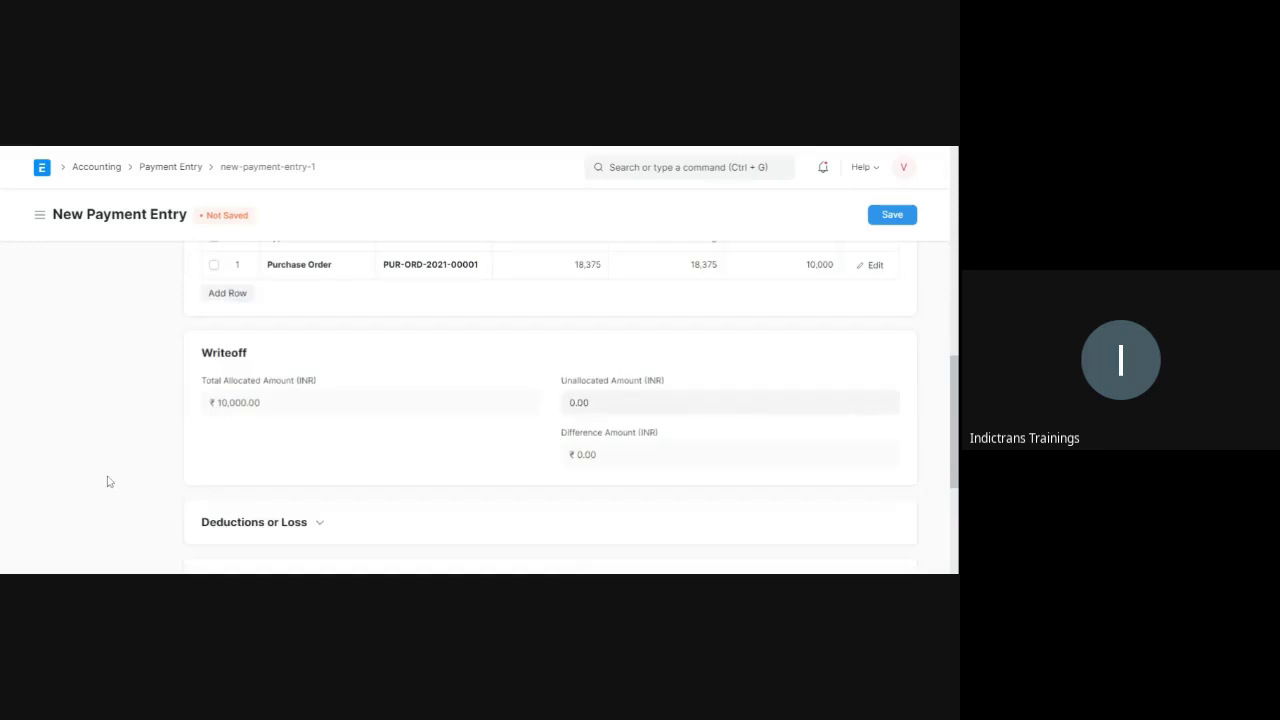
# Step: Try to save the payment entry with its cheque/reference number and date left empty
pyautogui.scroll(-2, 109, 482)
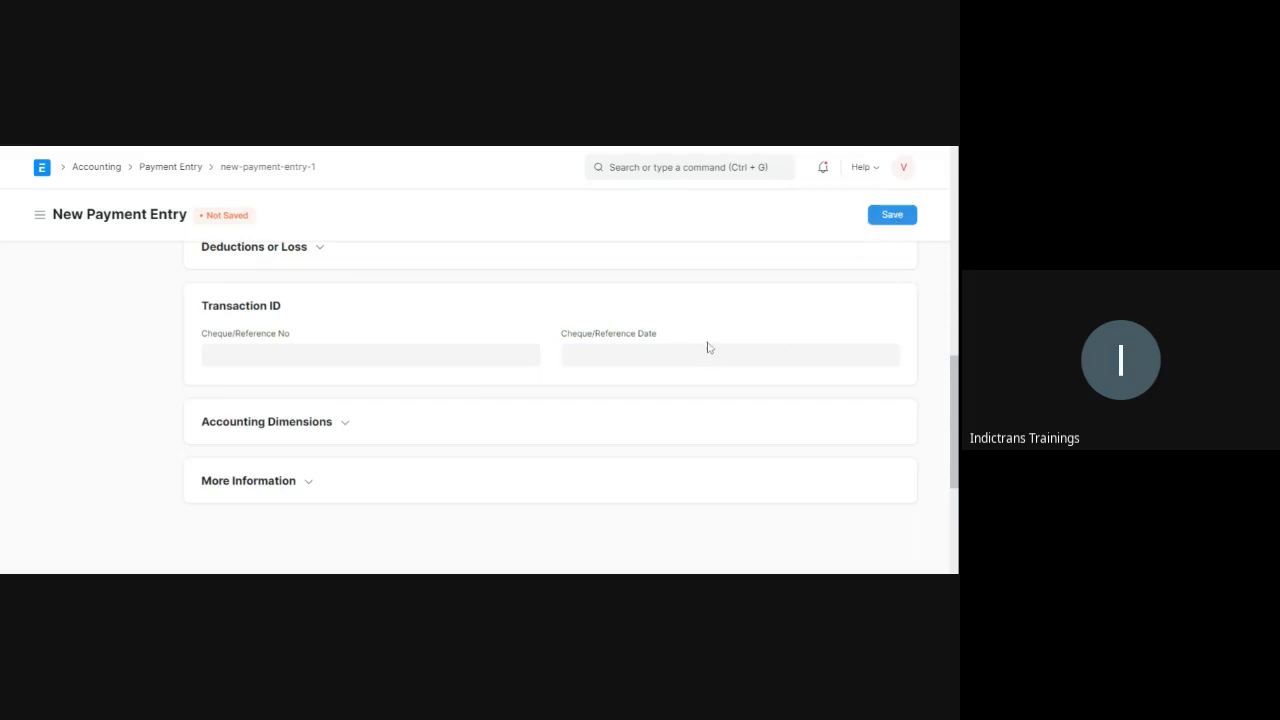
pyautogui.hotkey('ctrl', 's')
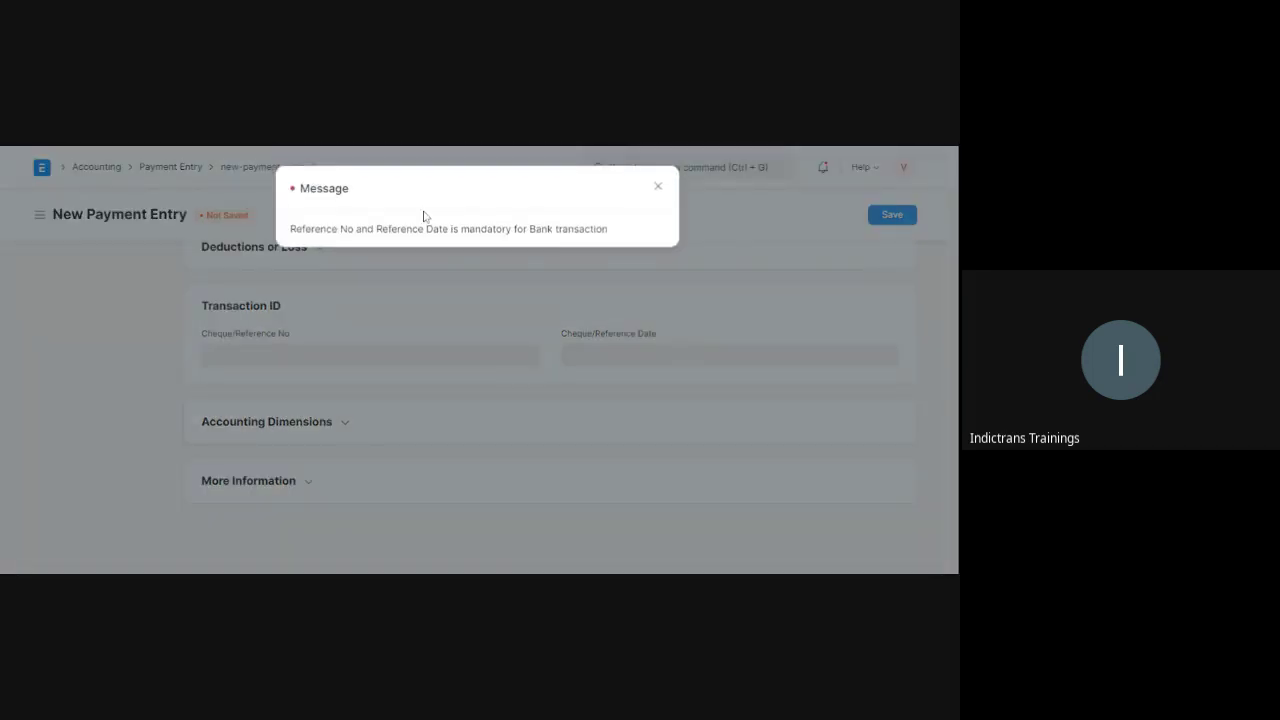
pyautogui.click(659, 187)
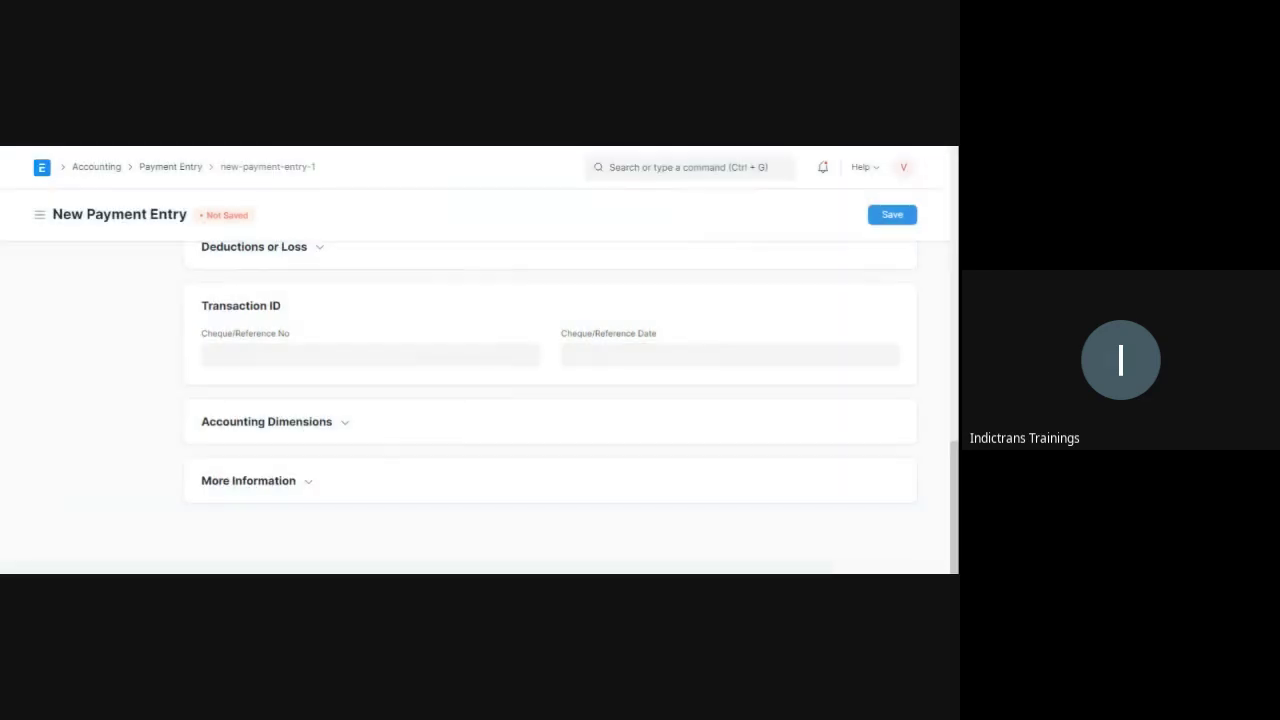
# Step: Set the cheque/reference number to 123456 and the reference date to 02-06-2021, and save the payment entry
pyautogui.click(370, 355)
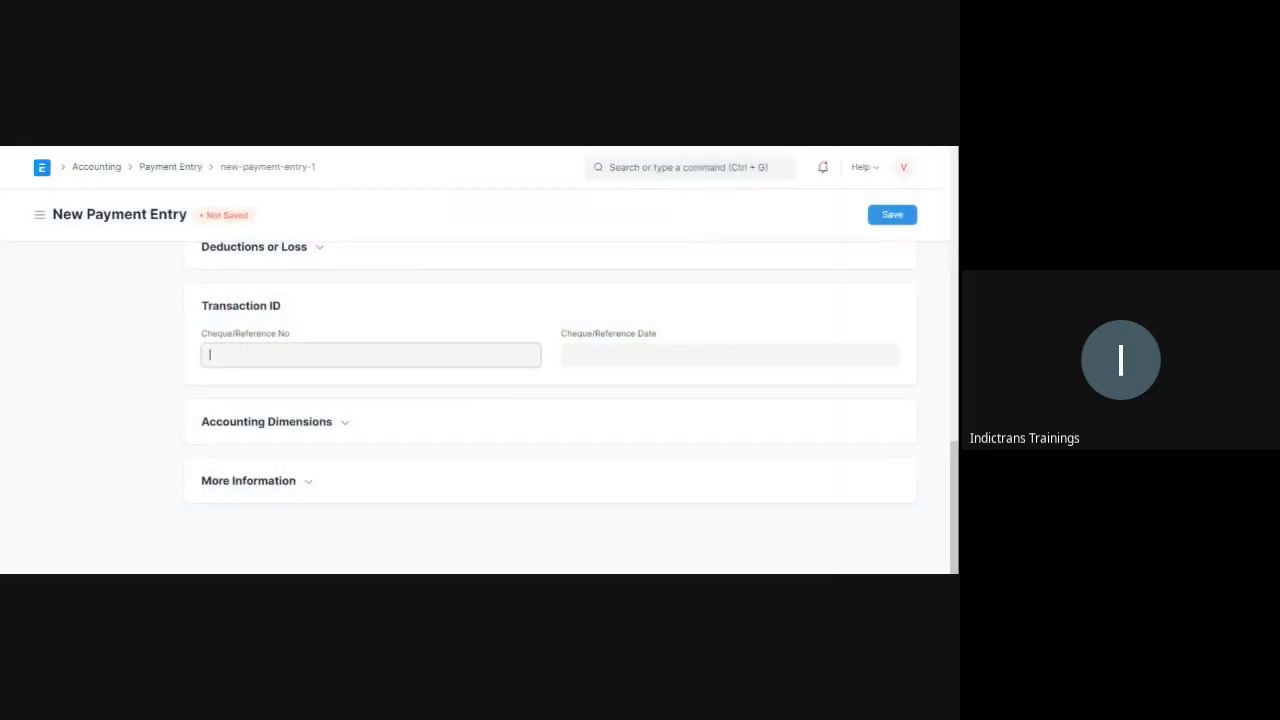
pyautogui.write('123456')
pyautogui.click(605, 364)
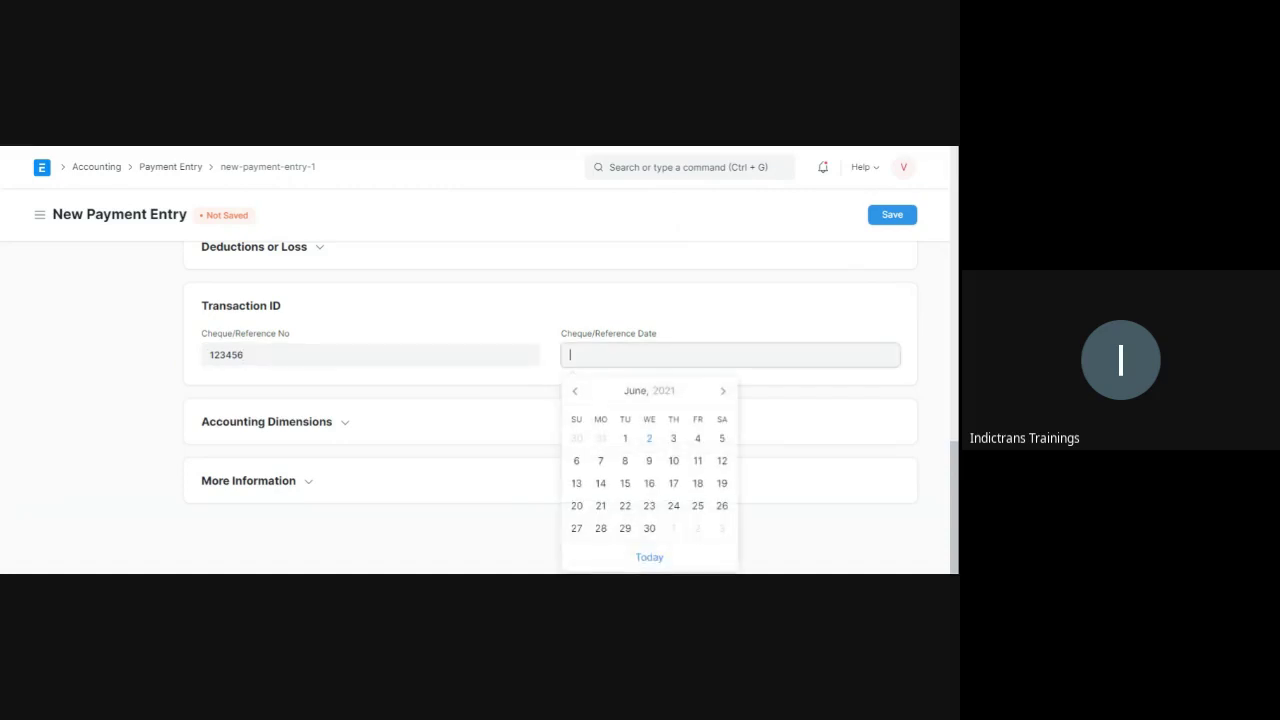
pyautogui.click(650, 440)
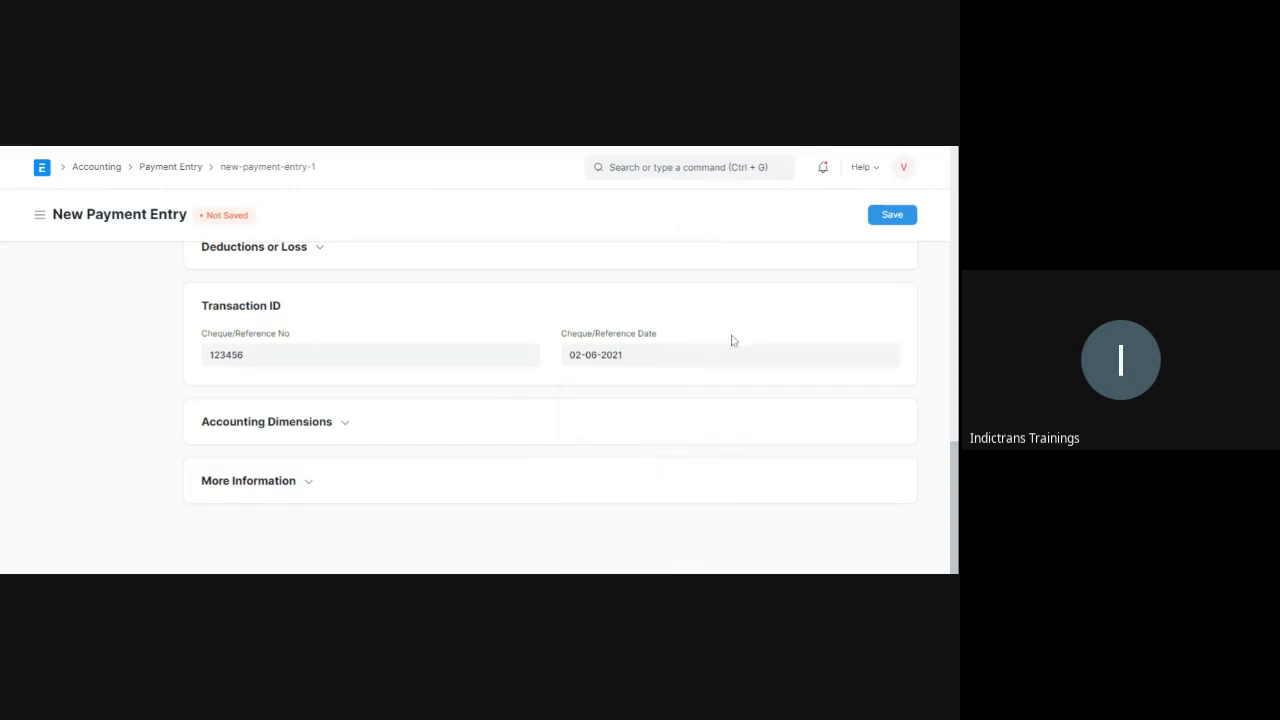
pyautogui.click(902, 216)
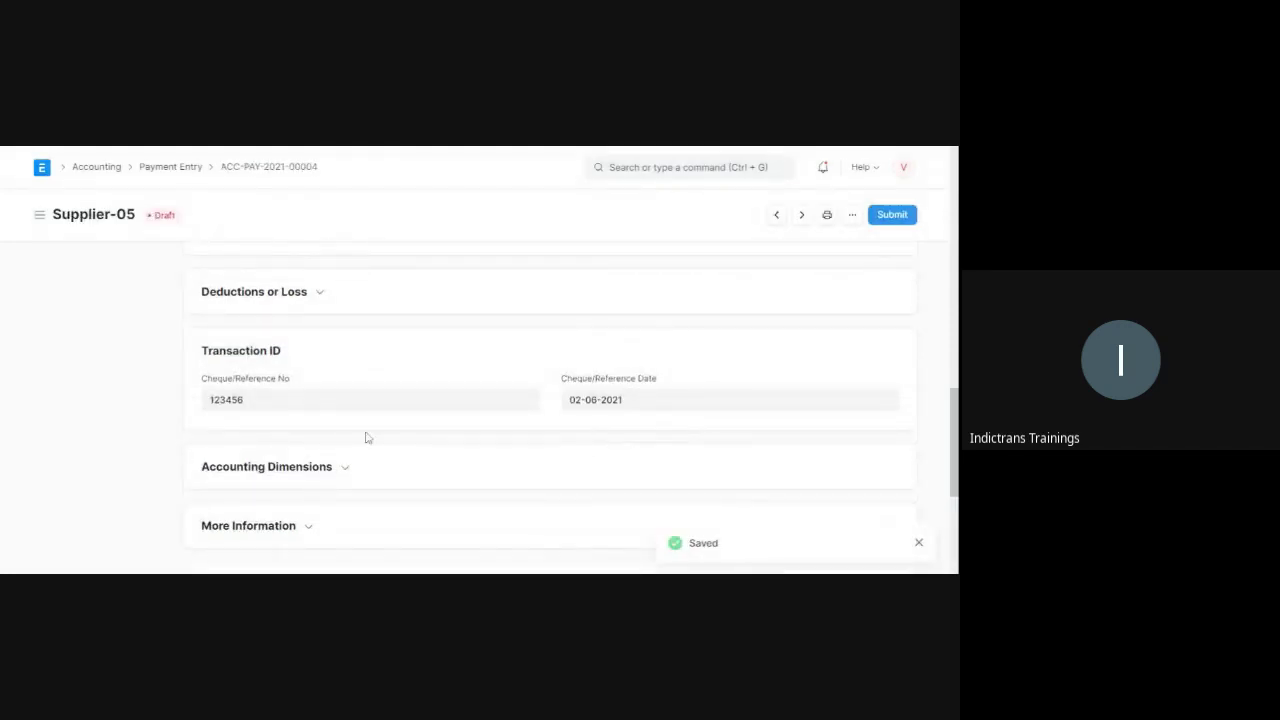
# Step: Check the saved Supplier-05 payment entry's references and paid amount, and submit it permanently
pyautogui.scroll(4, 401, 443)
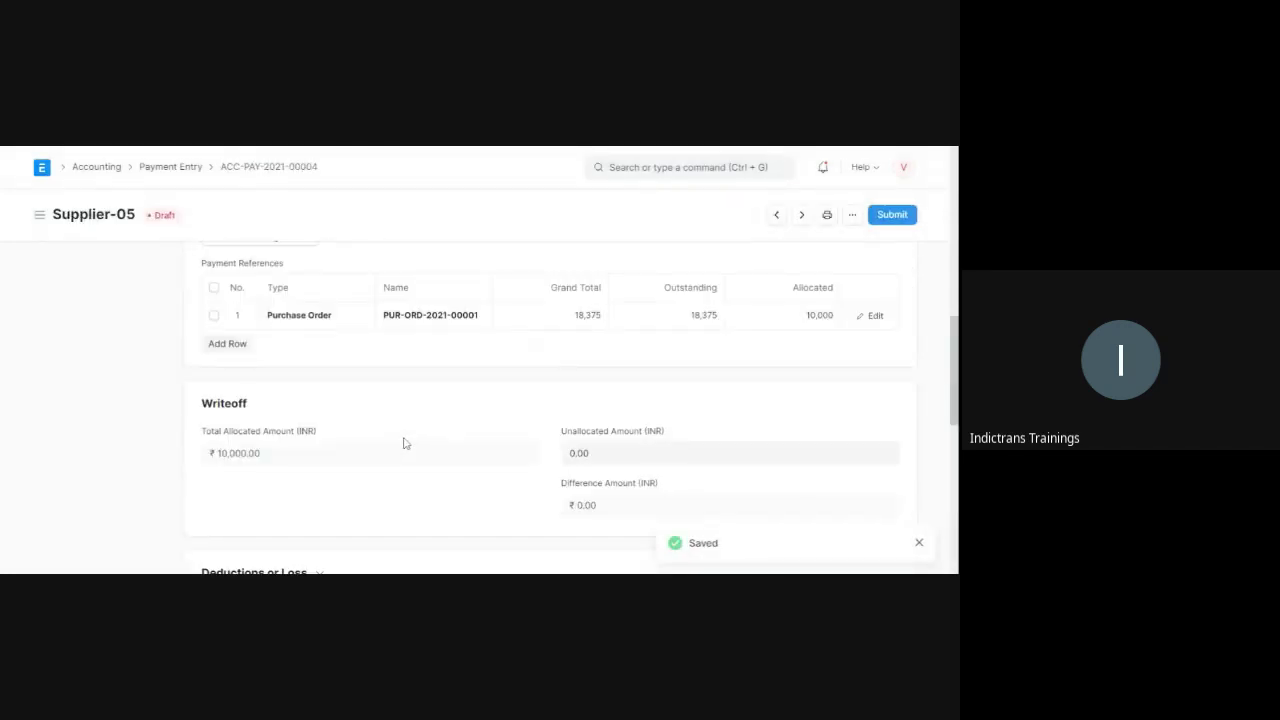
pyautogui.scroll(3, 404, 443)
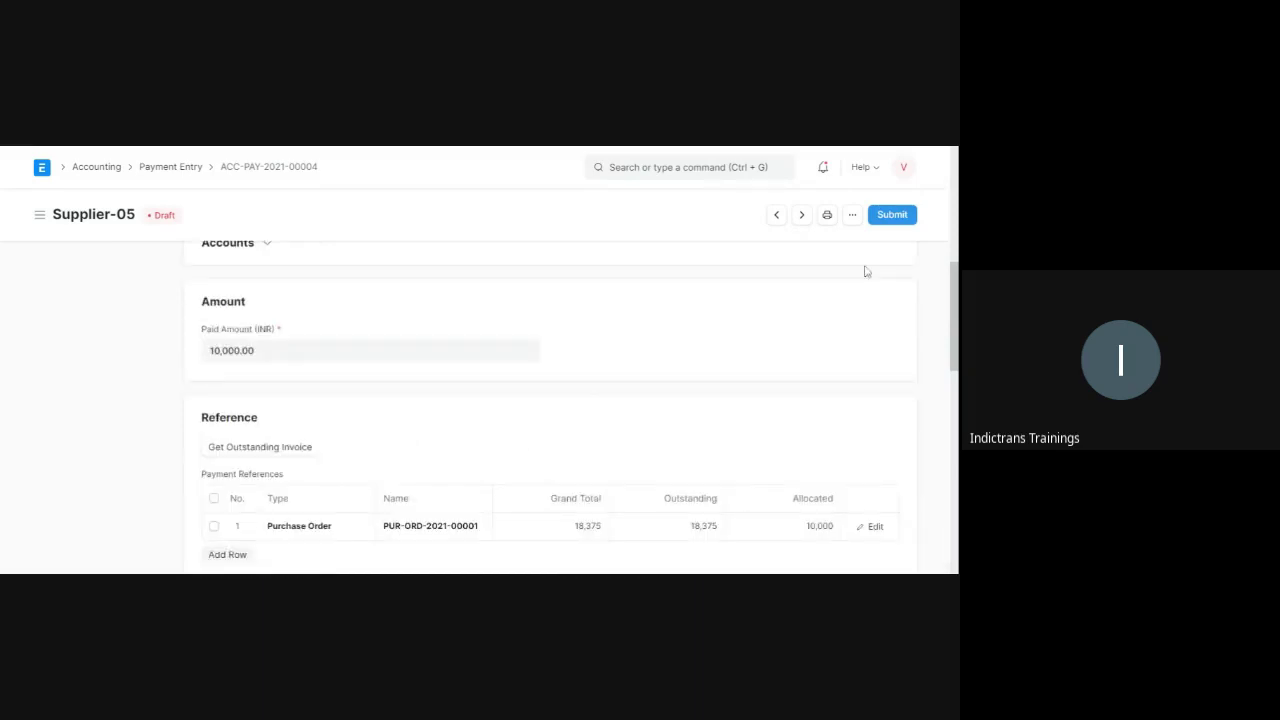
pyautogui.click(890, 214)
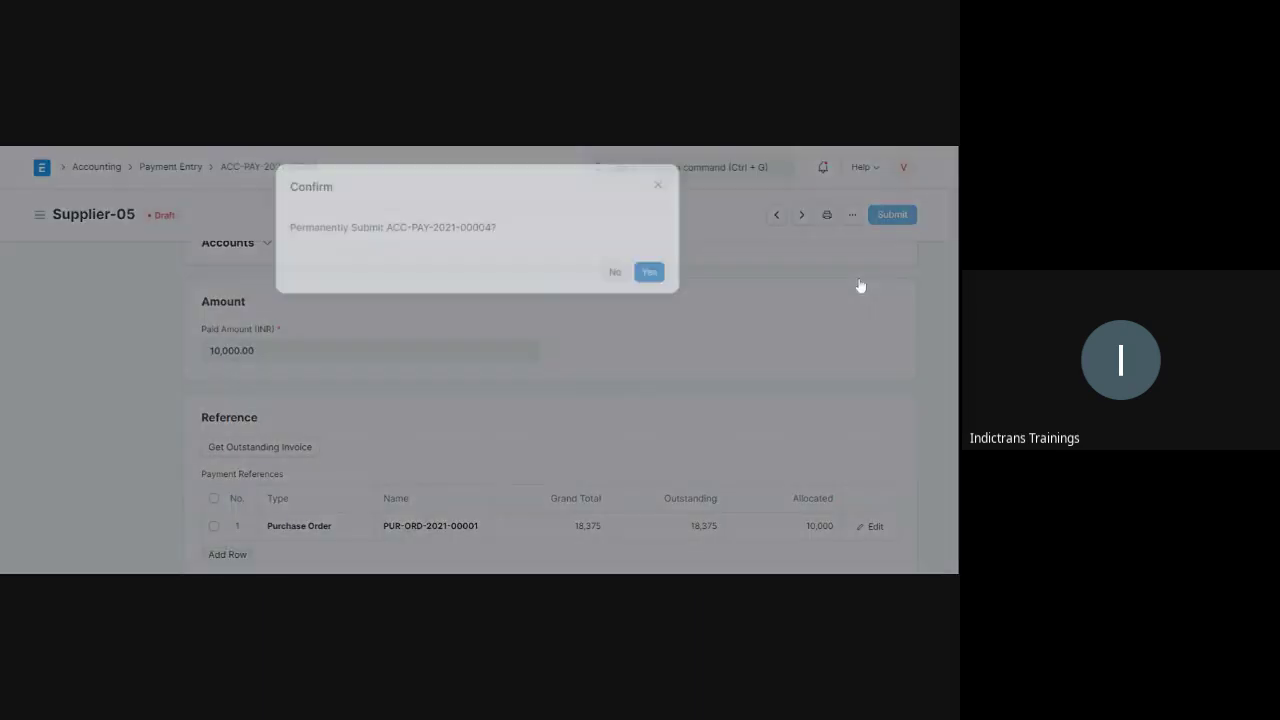
pyautogui.click(649, 272)
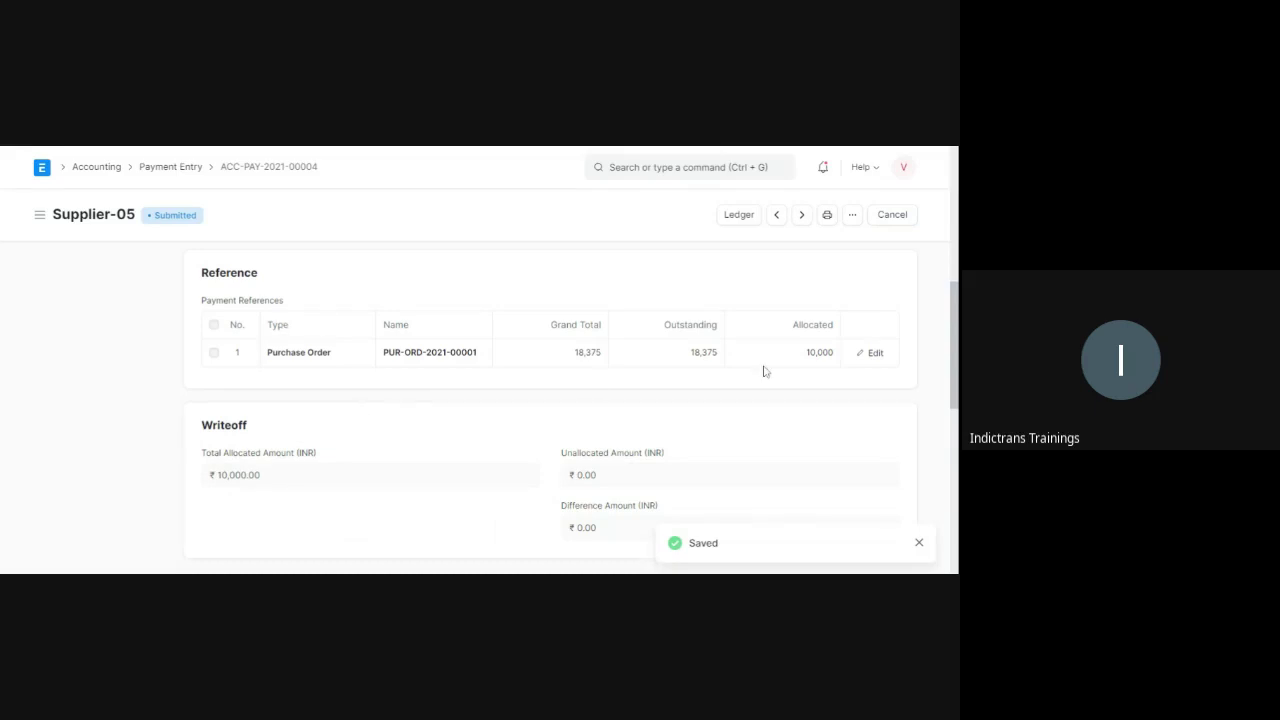
pyautogui.scroll(1, 400, 370)
pyautogui.scroll(3, 262, 358)
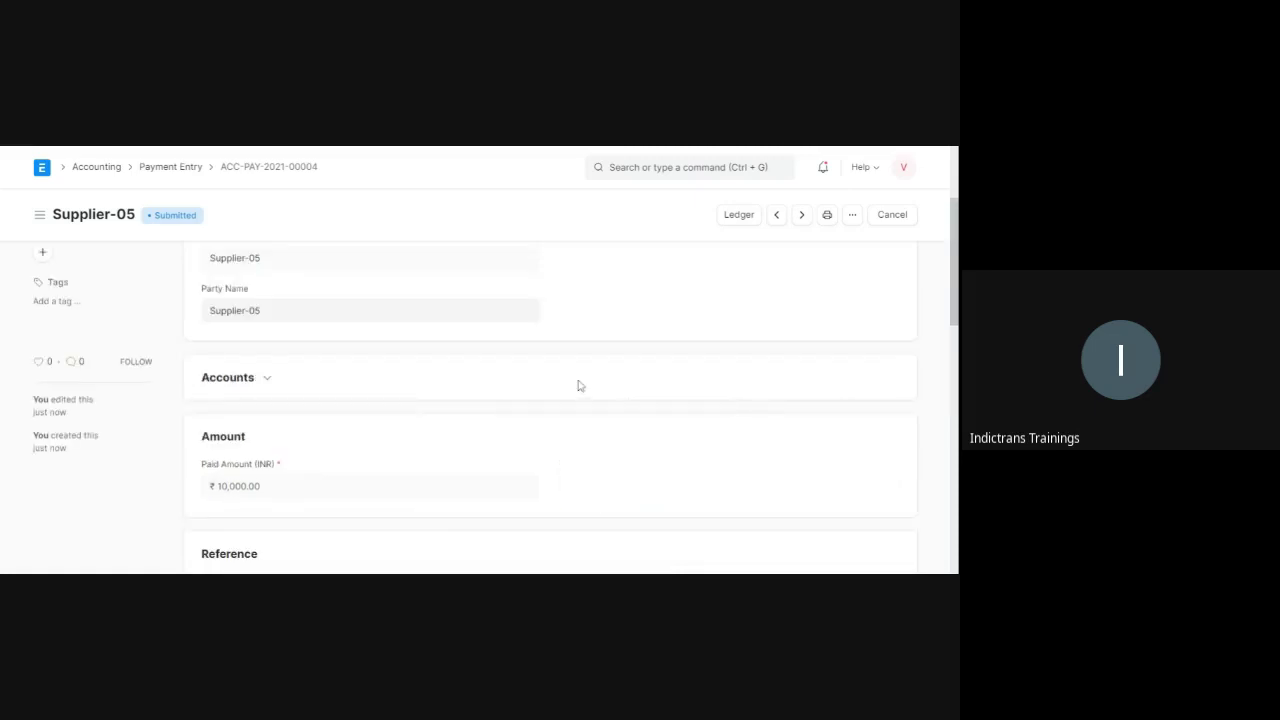
pyautogui.scroll(3, 585, 330)
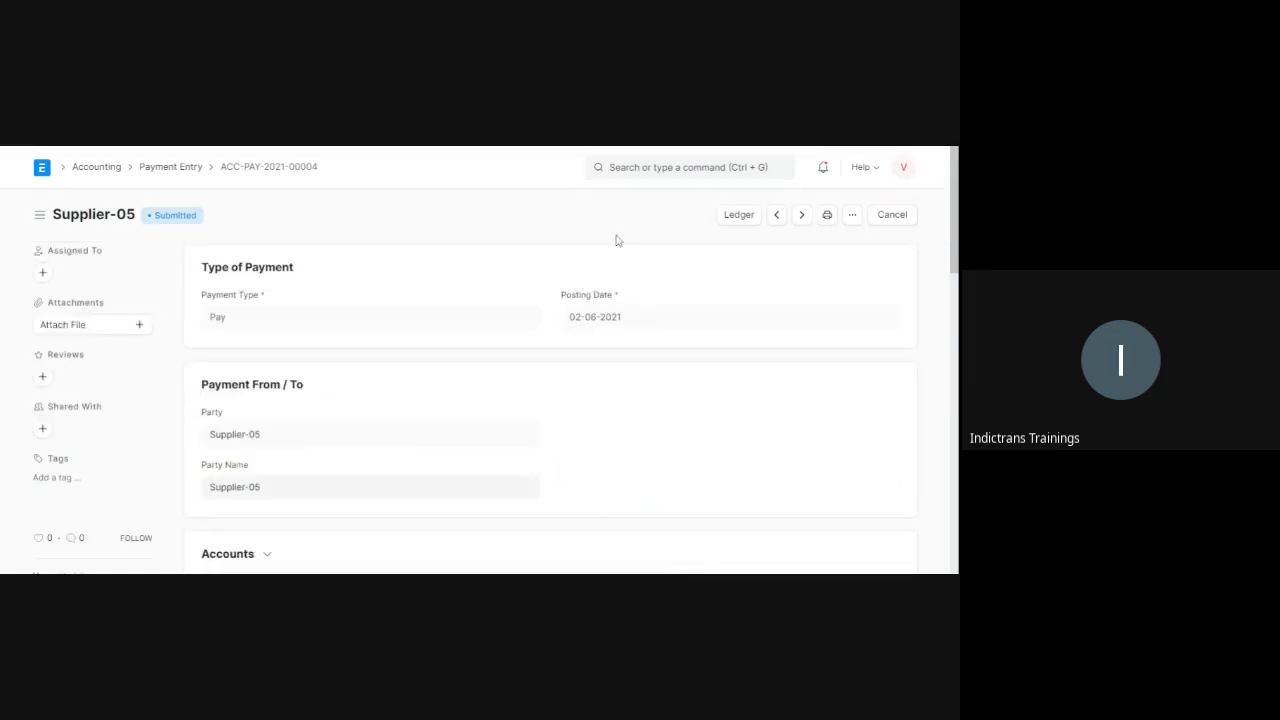
# Step: Search for "balance" and open the Balance Sheet report
pyautogui.hotkey('ctrl', 'g')
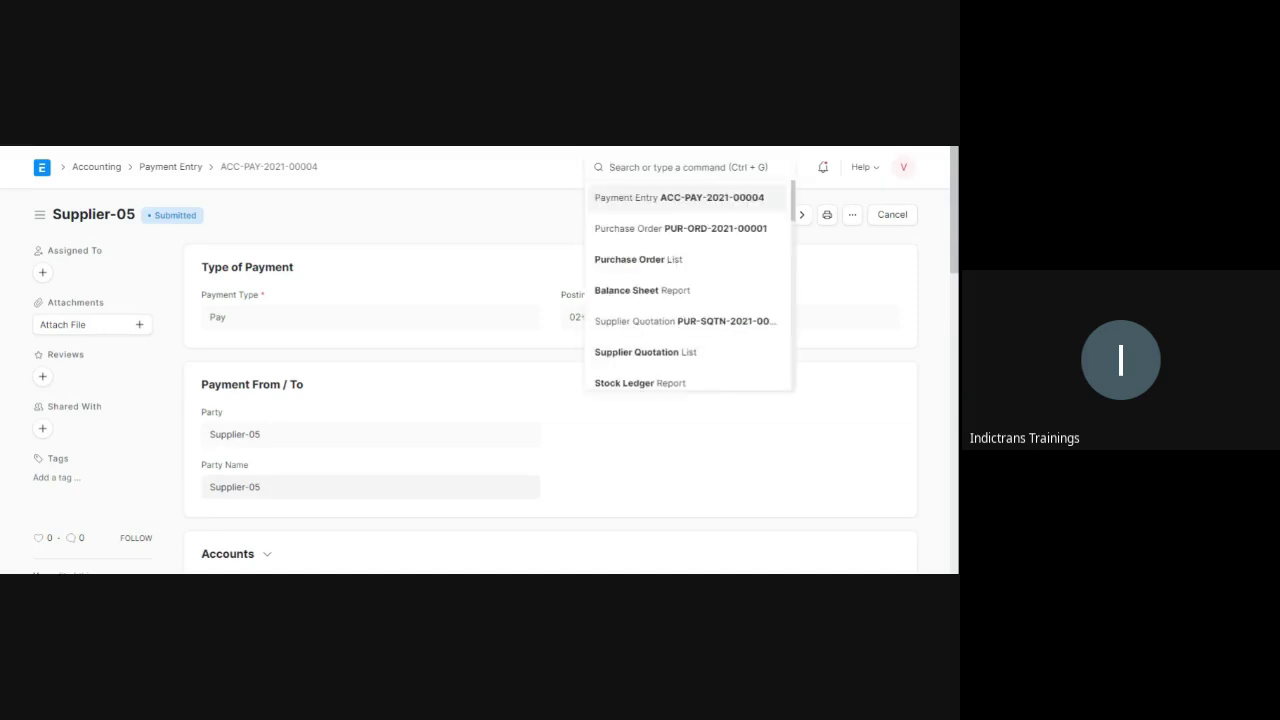
pyautogui.write('balance')
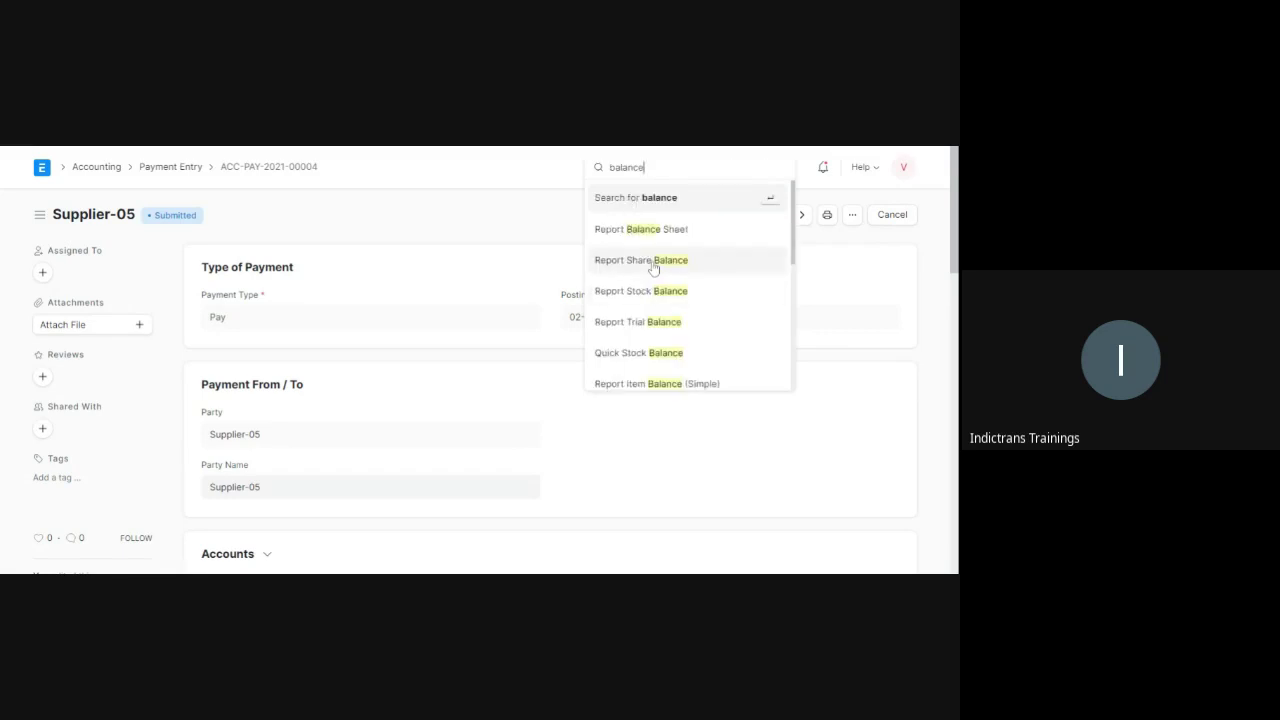
pyautogui.click(657, 230)
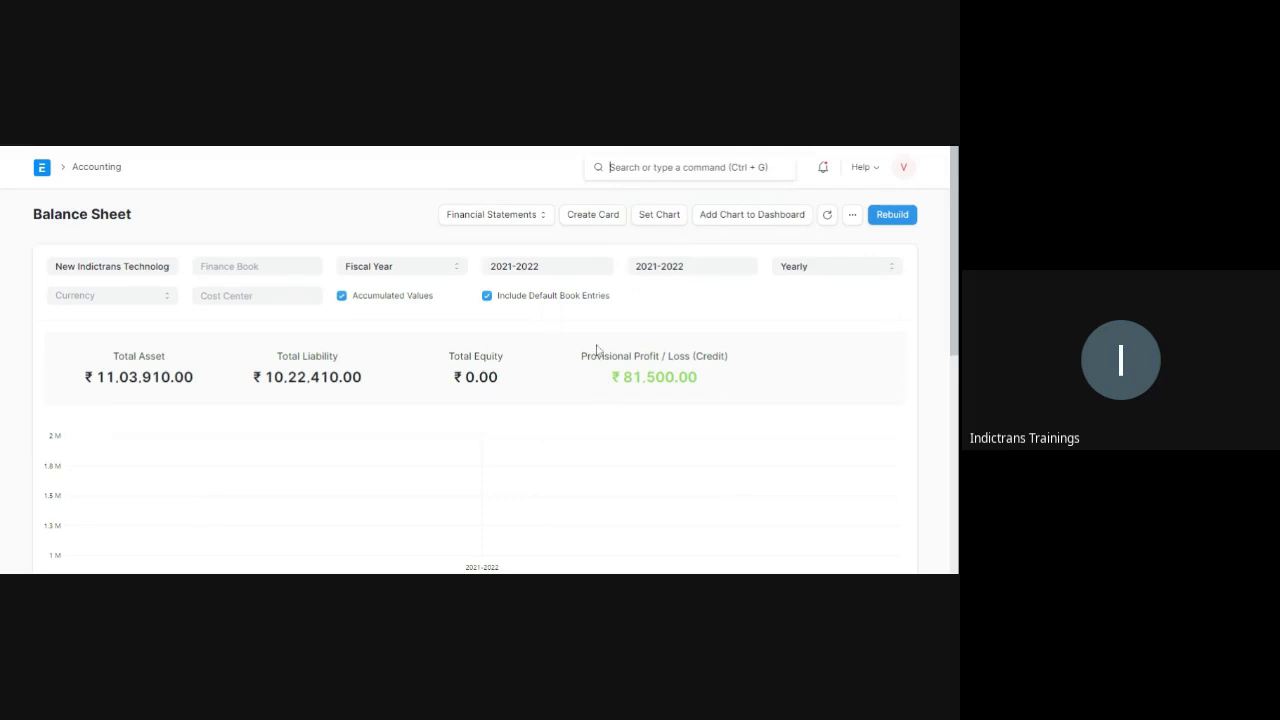
# Step: Examine the Balance Sheet's bank, stock, current liability and total rows for the effect of the supplier payment
pyautogui.scroll(-3, 492, 400)
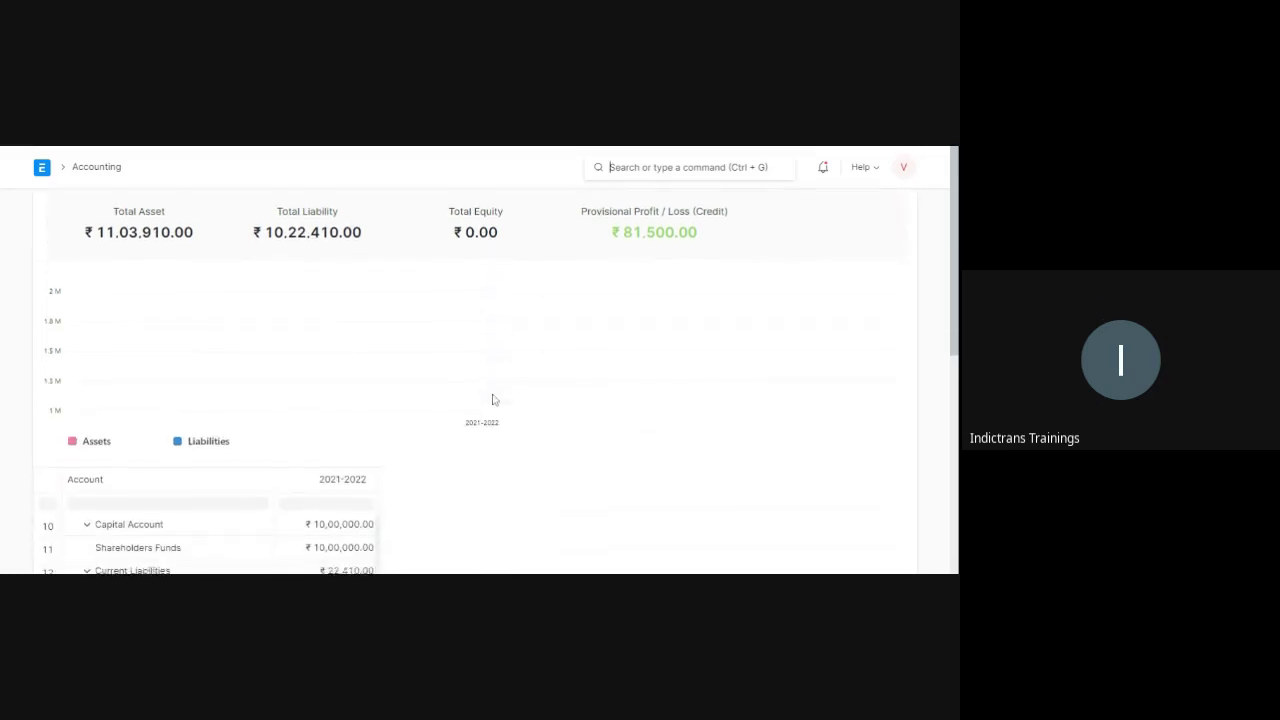
pyautogui.scroll(-1, 492, 402)
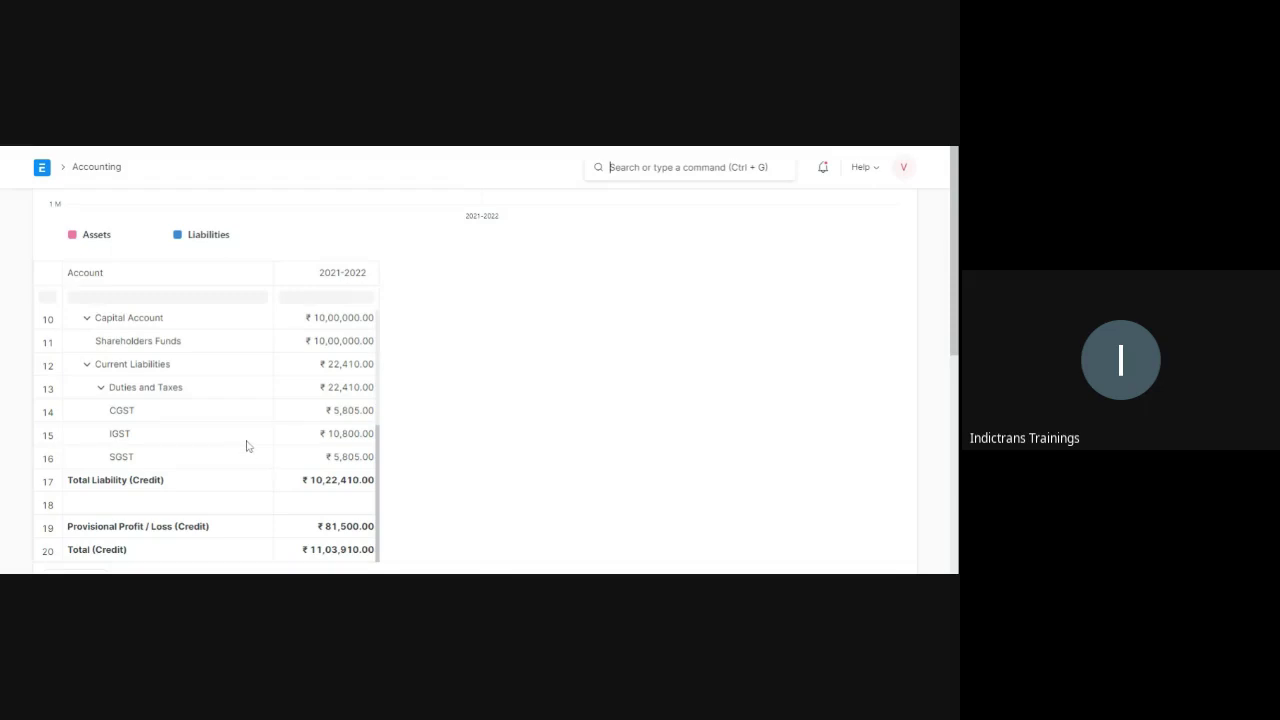
pyautogui.scroll(-5, 247, 446)
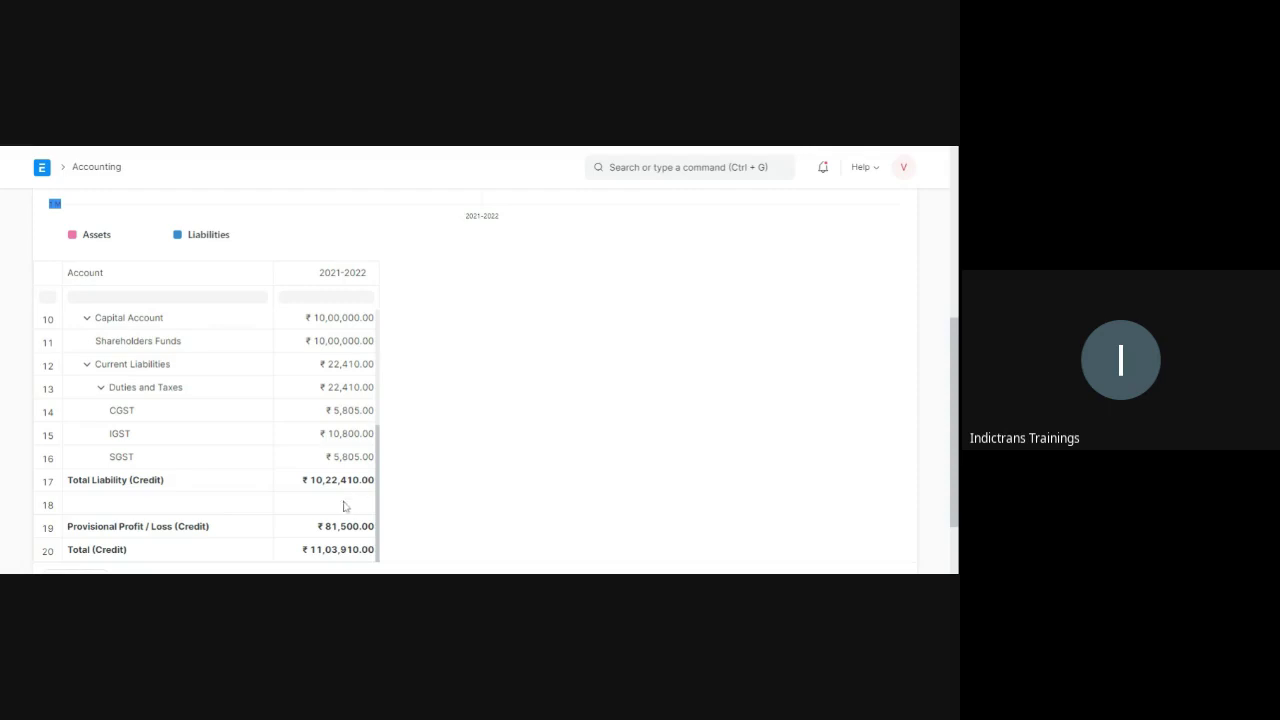
pyautogui.scroll(10, 262, 453)
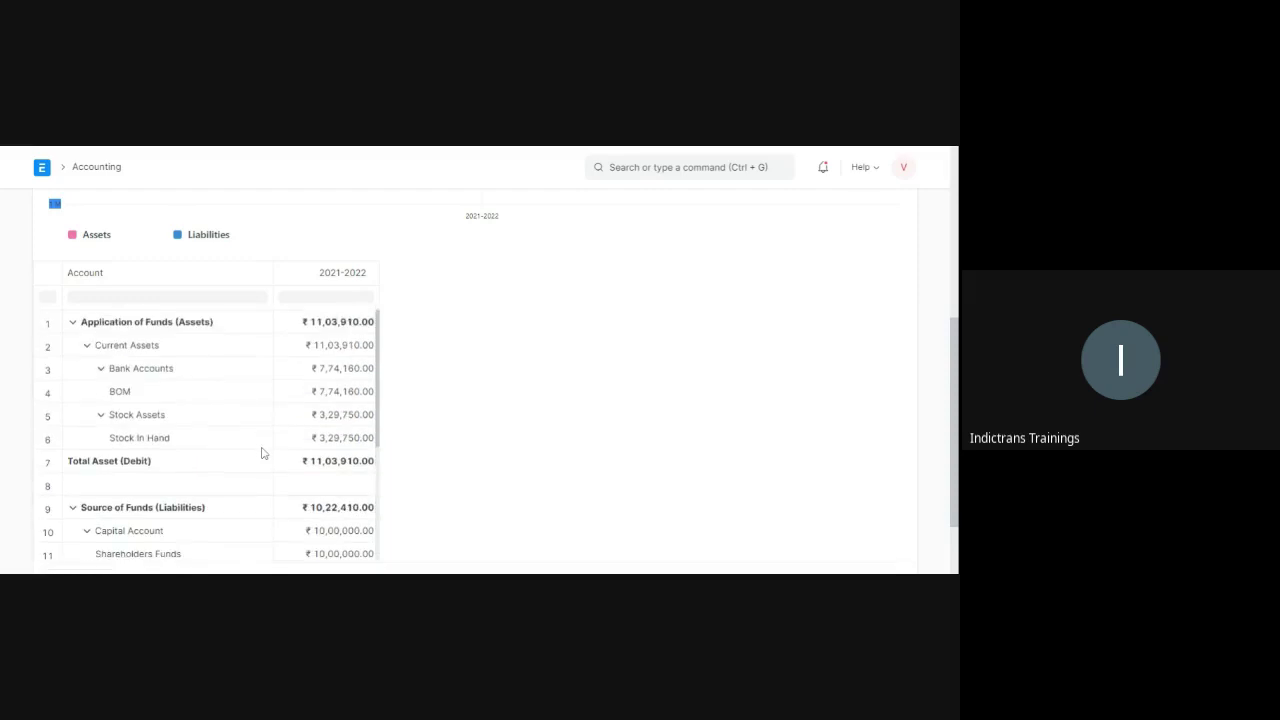
pyautogui.scroll(-5, 294, 452)
pyautogui.scroll(-3, 211, 425)
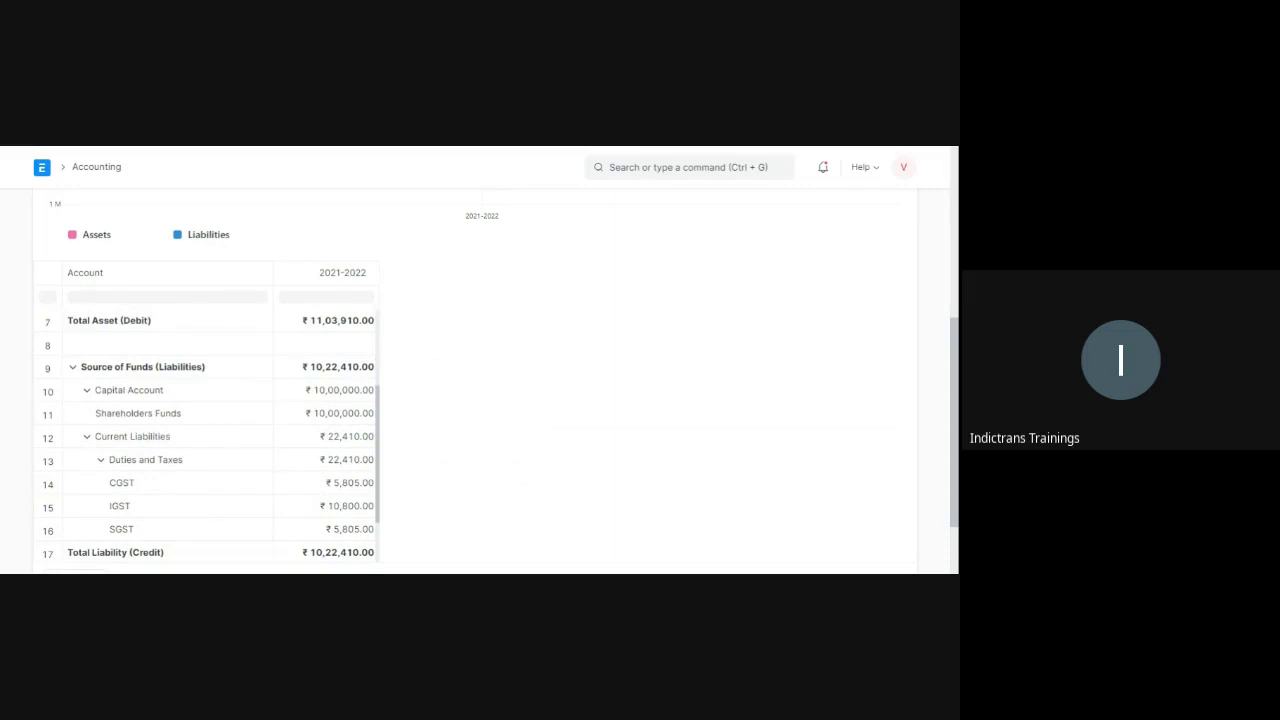
pyautogui.scroll(-2, 211, 424)
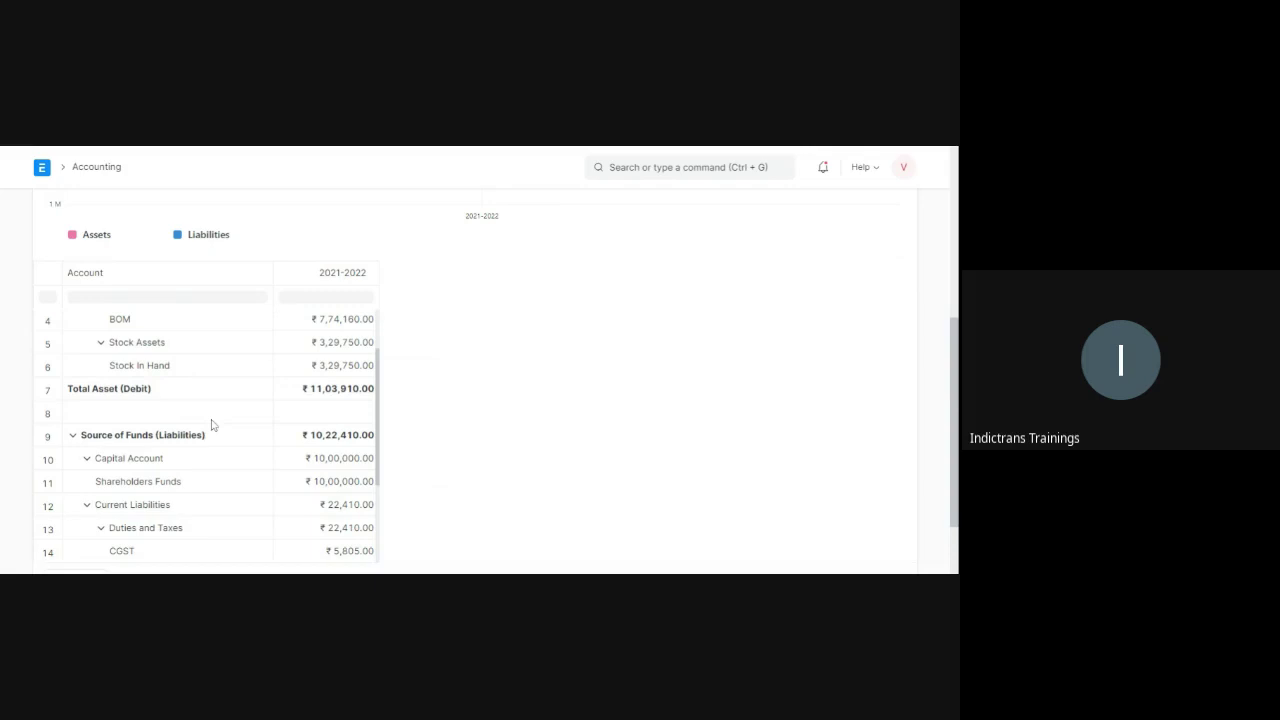
pyautogui.scroll(2, 211, 425)
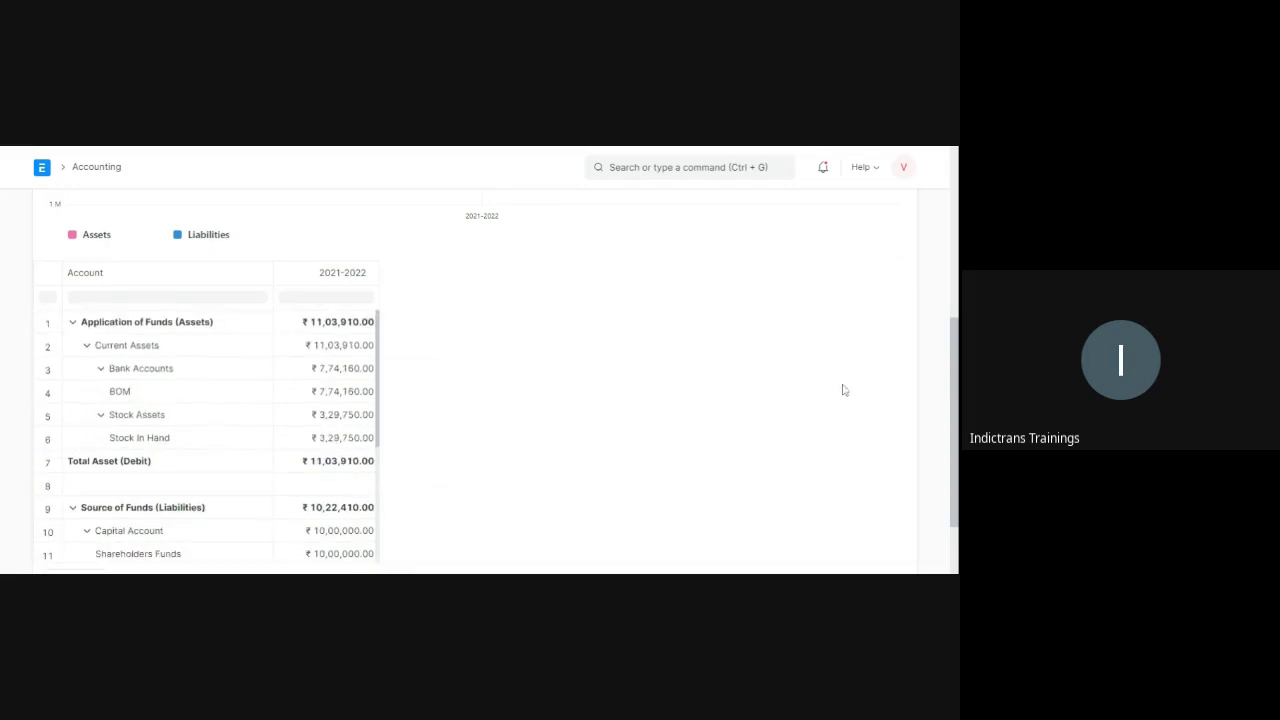
# Step: Refresh the Balance Sheet report and check the BOM bank account and current assets in its accounts table
pyautogui.scroll(5, 729, 446)
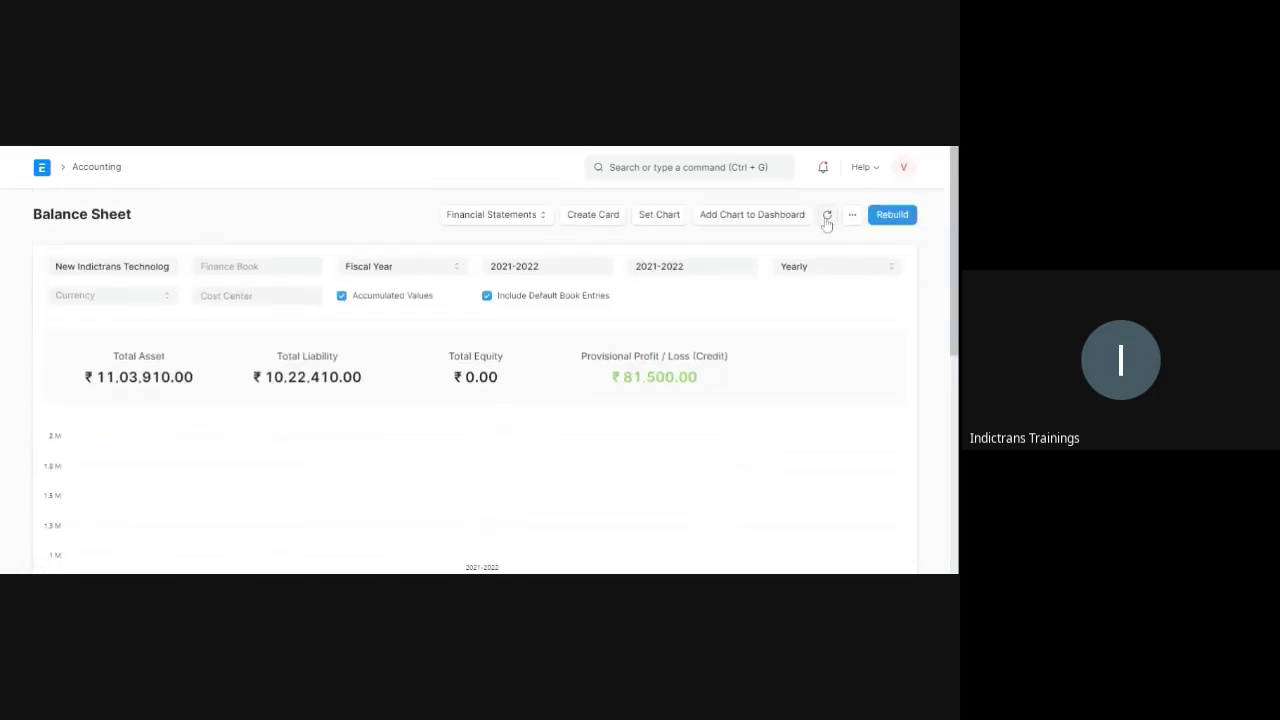
pyautogui.click(827, 215)
pyautogui.scroll(-3, 414, 491)
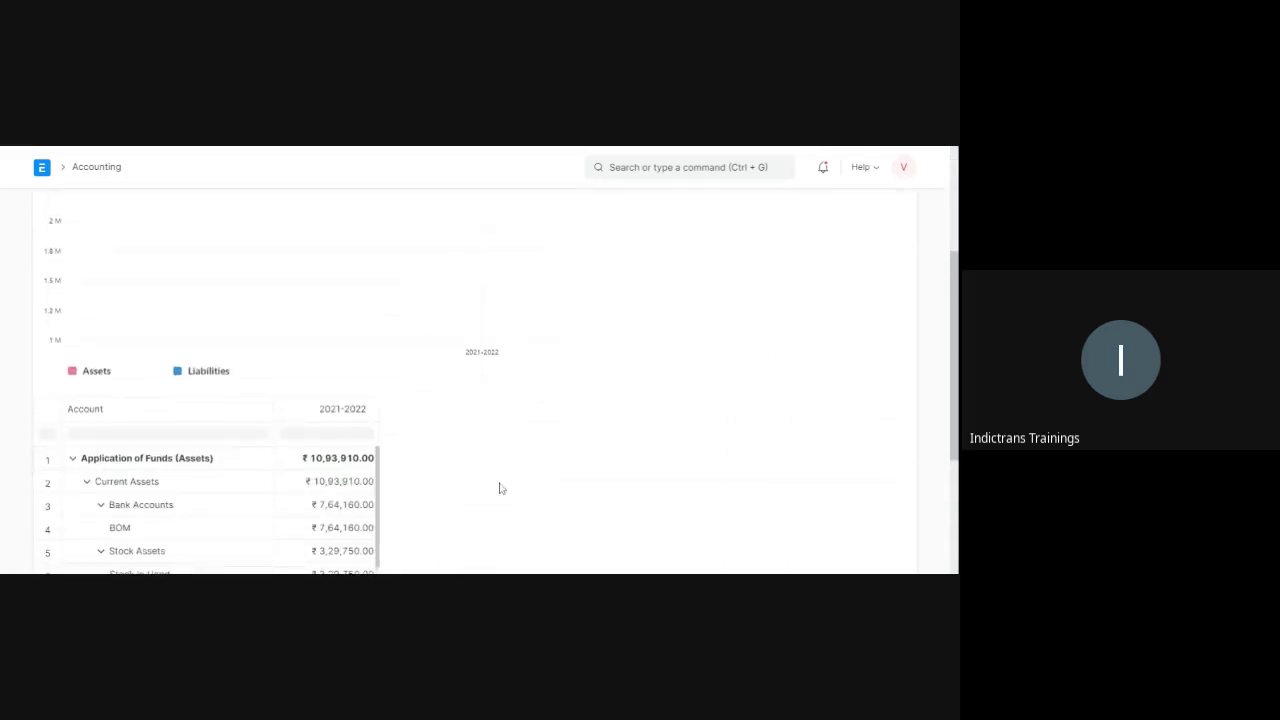
pyautogui.scroll(-3, 501, 488)
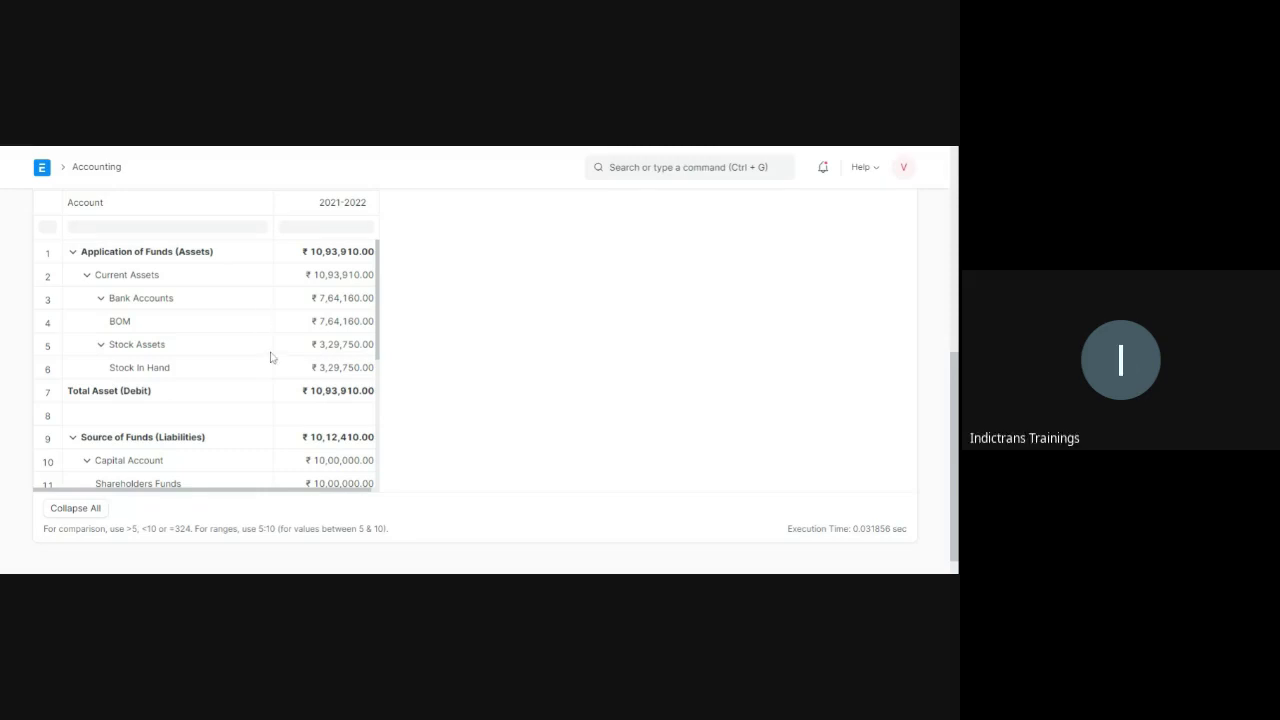
# Step: Compare the refreshed Balance Sheet's bank and total asset rows with Accounts Payable, Creditors, Duties and Taxes and total liability
pyautogui.scroll(1, 270, 355)
pyautogui.scroll(-1, 270, 355)
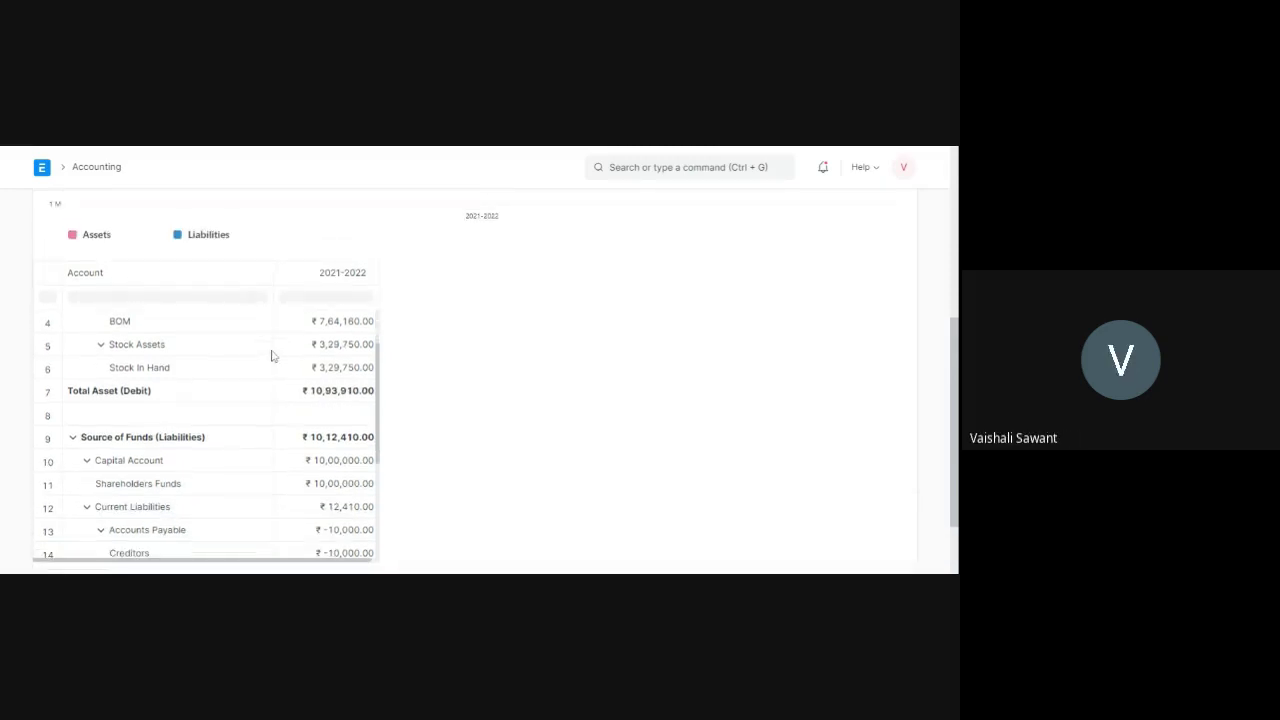
pyautogui.scroll(-1, 274, 387)
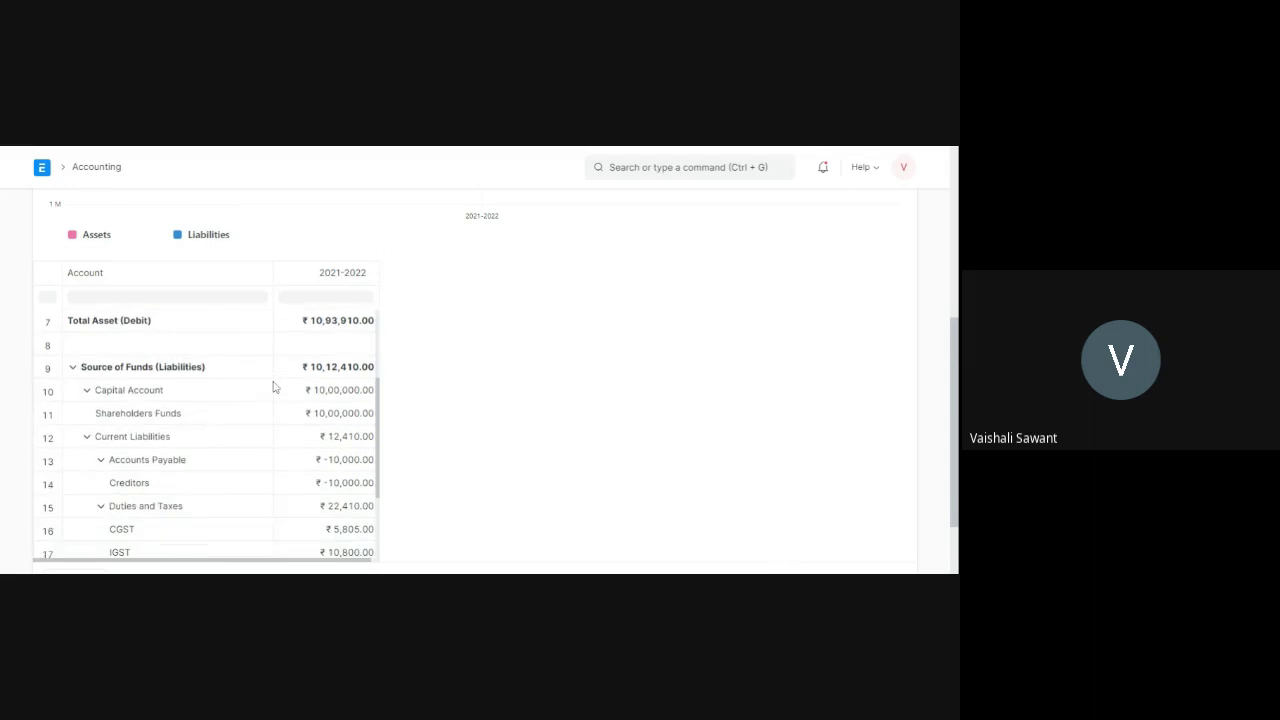
pyautogui.scroll(-1, 274, 387)
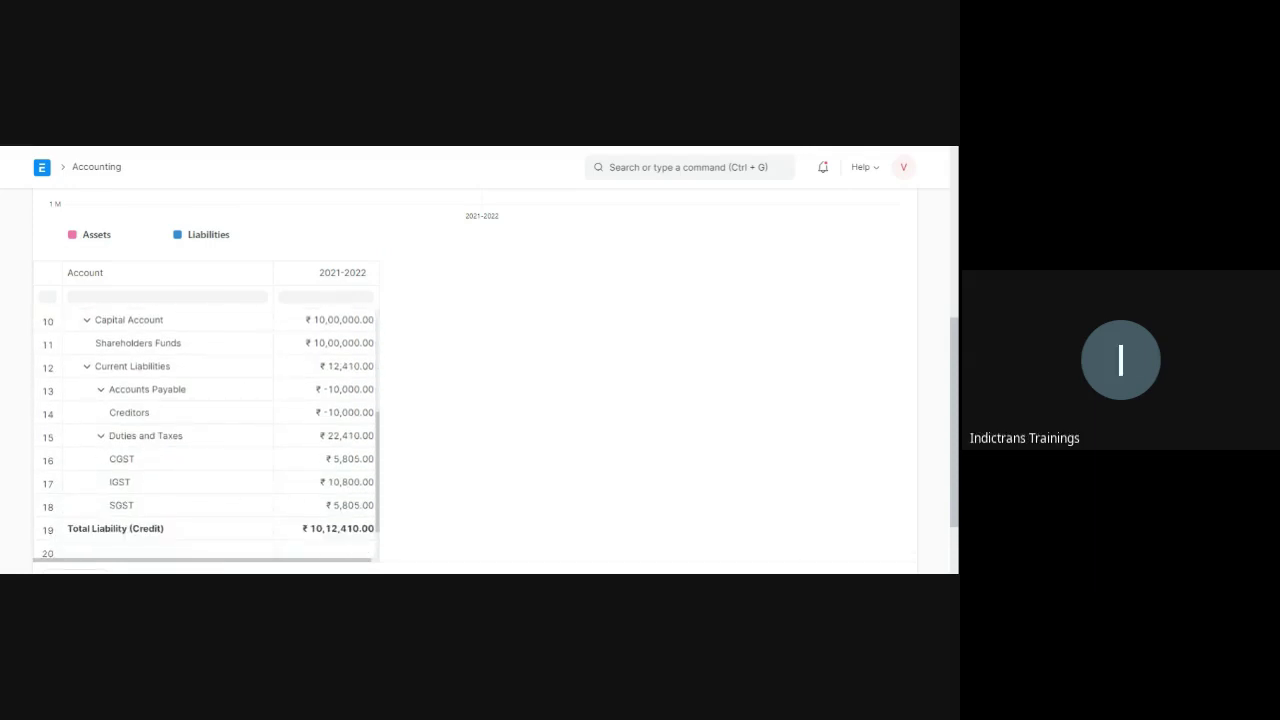
pyautogui.scroll(2, 271, 386)
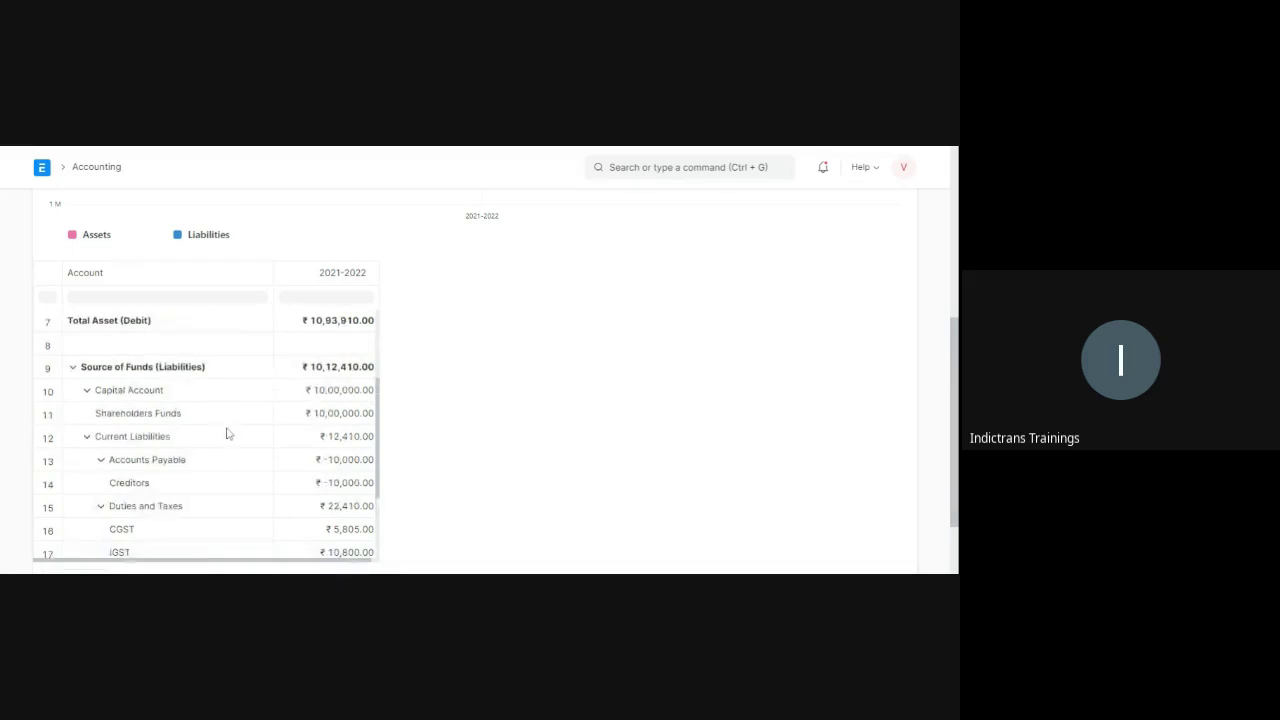
pyautogui.scroll(-1, 240, 476)
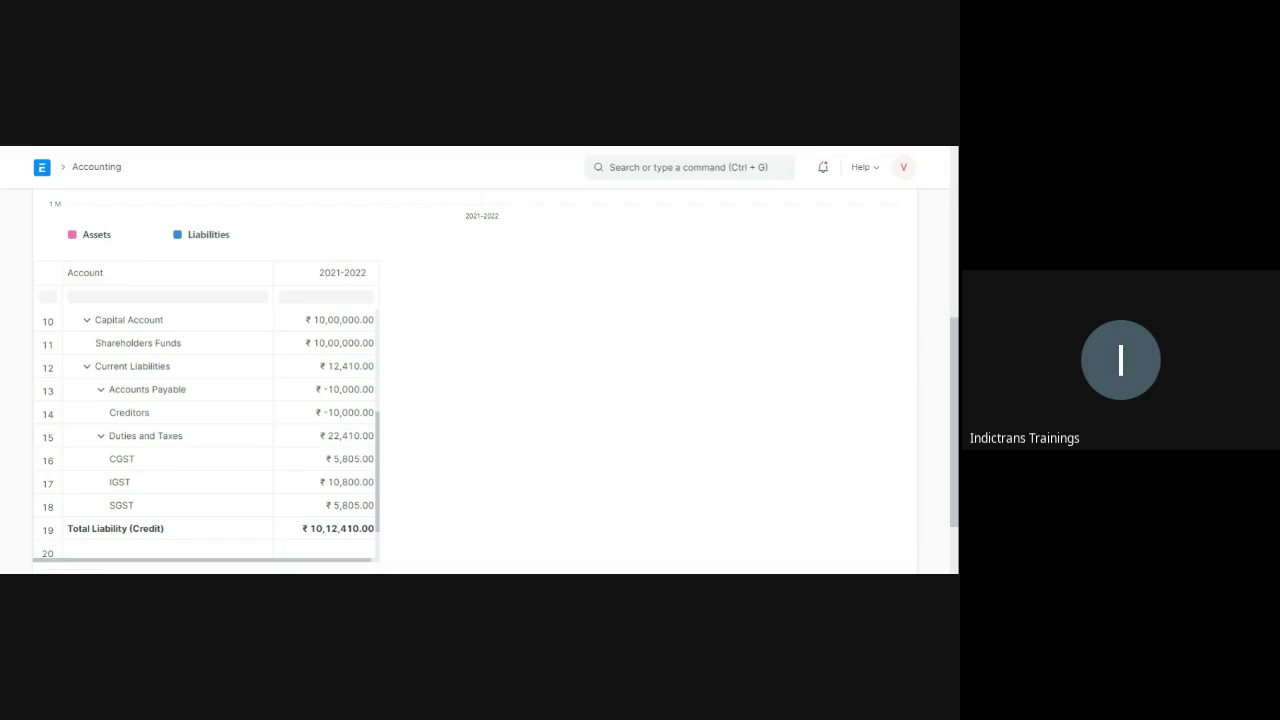
pyautogui.scroll(-2, 229, 403)
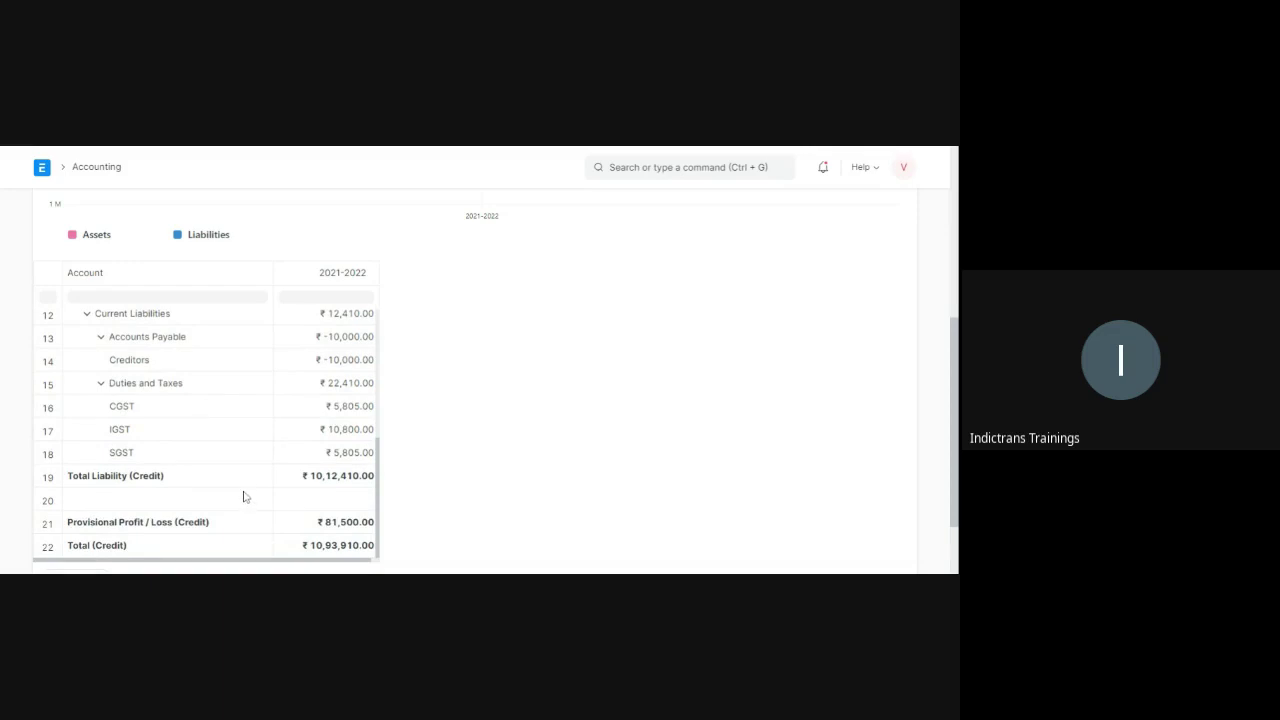
pyautogui.scroll(5, 212, 426)
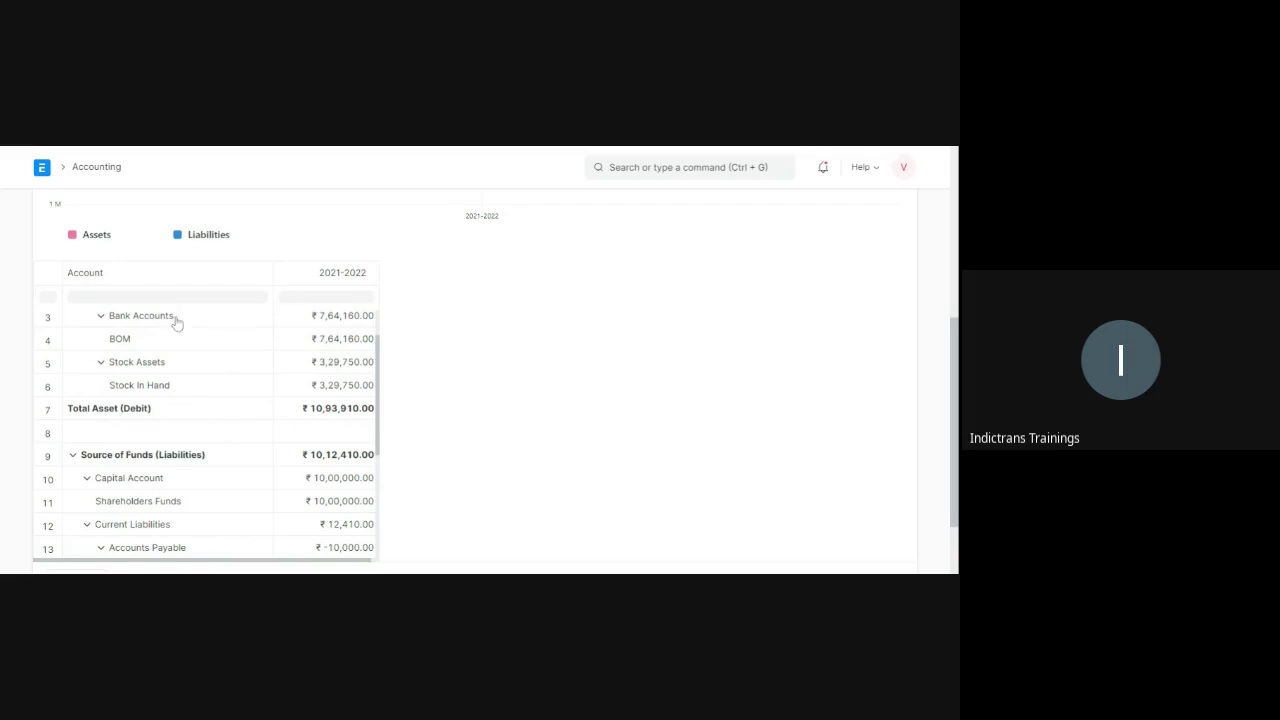
pyautogui.scroll(-1, 233, 341)
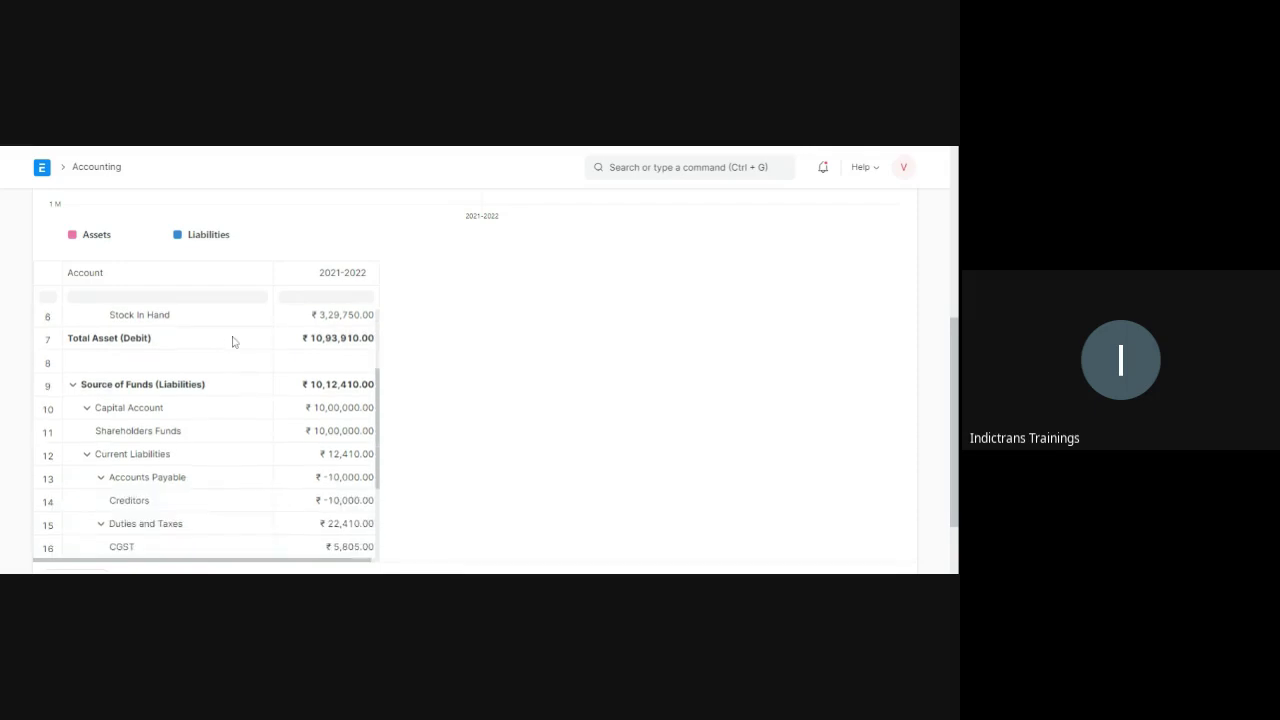
pyautogui.scroll(-1, 234, 369)
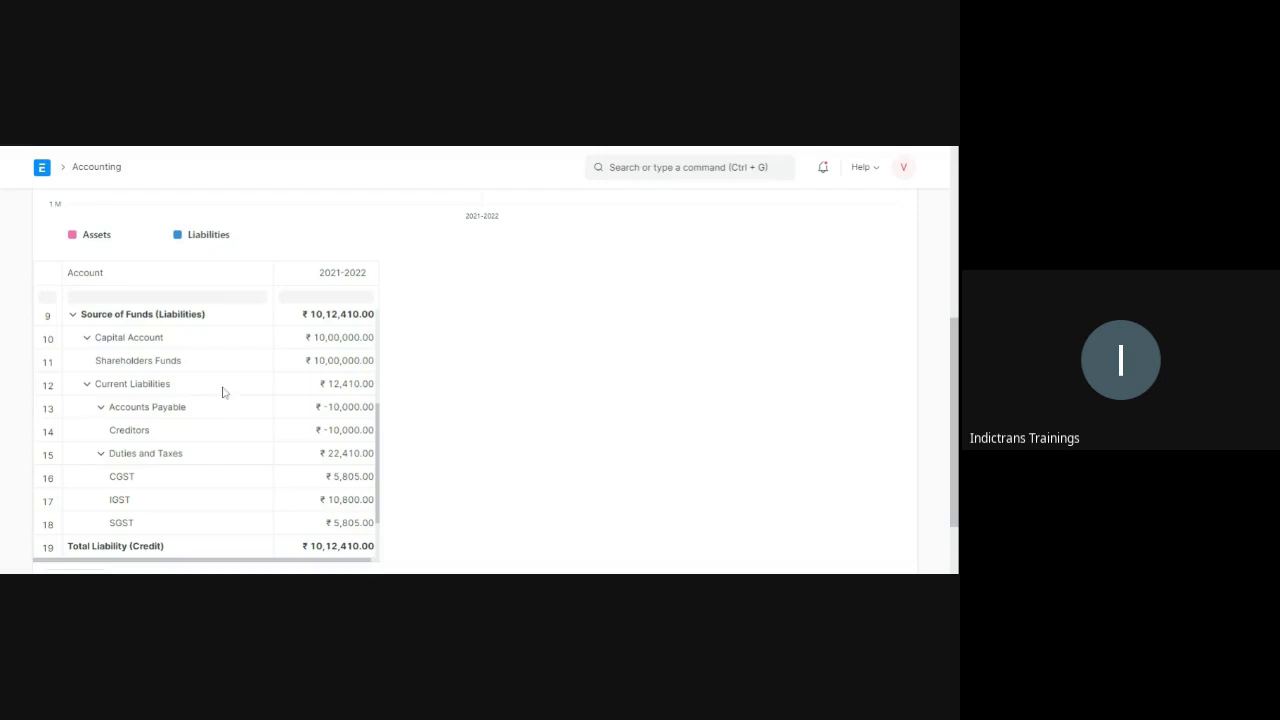
# Step: Open the Cash Flow Statement and examine its operations rows, including the net changes in accounts payable and inventory
pyautogui.scroll(10, 826, 351)
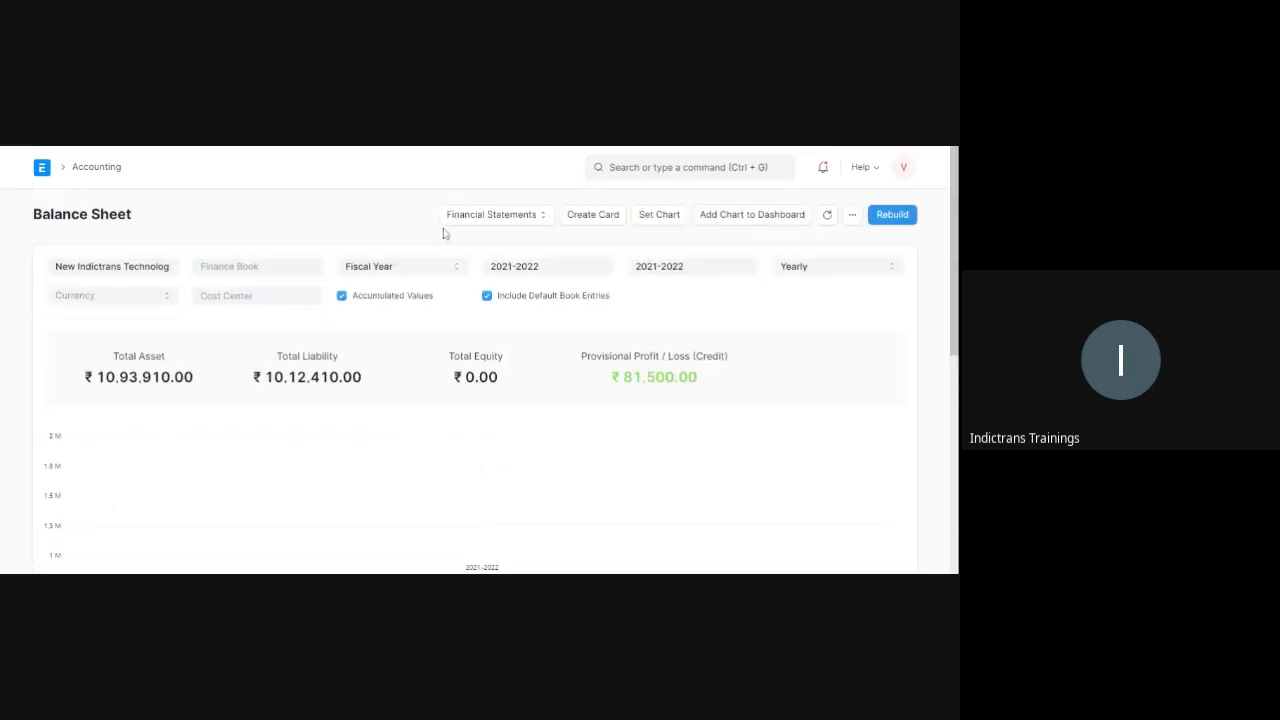
pyautogui.click(540, 221)
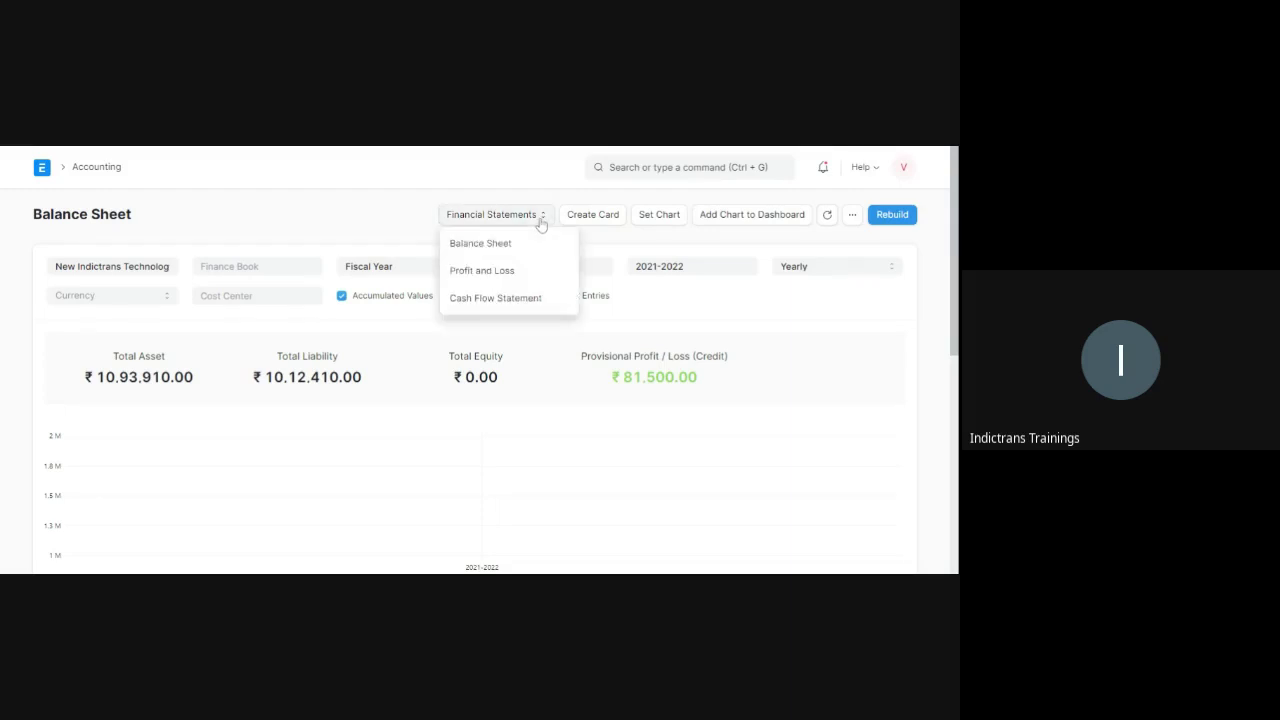
pyautogui.click(516, 306)
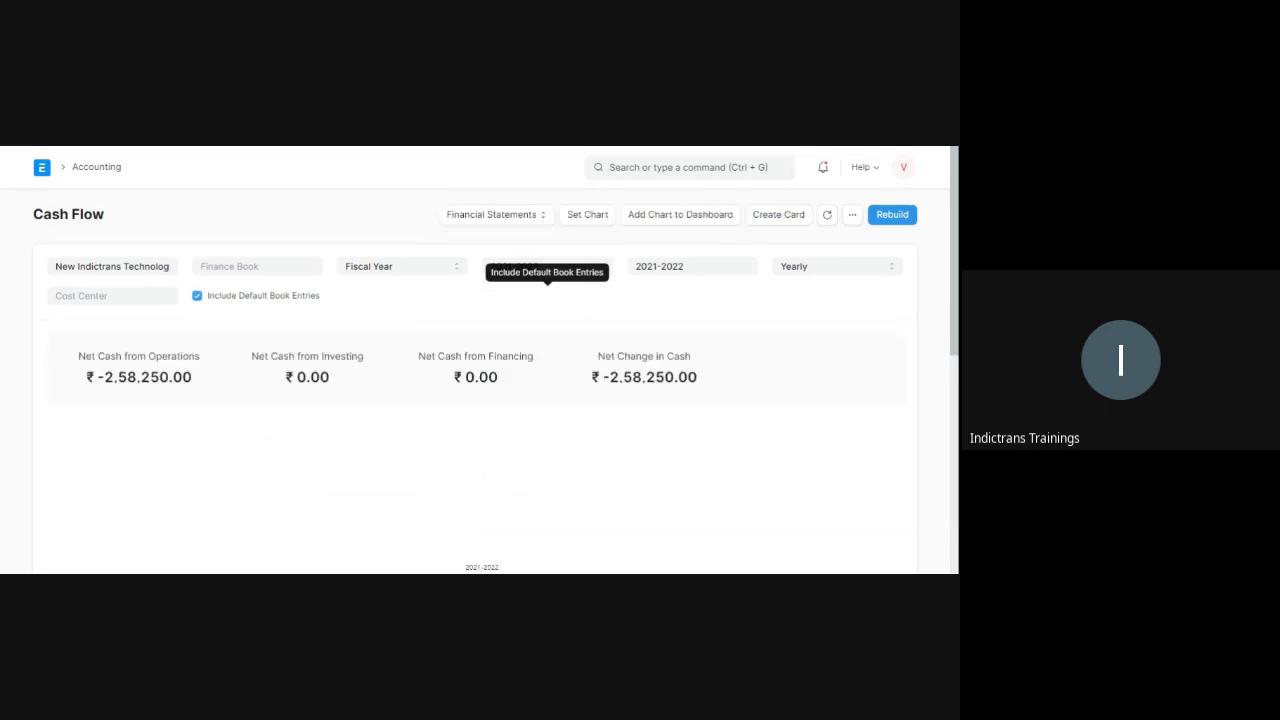
pyautogui.scroll(-3, 497, 397)
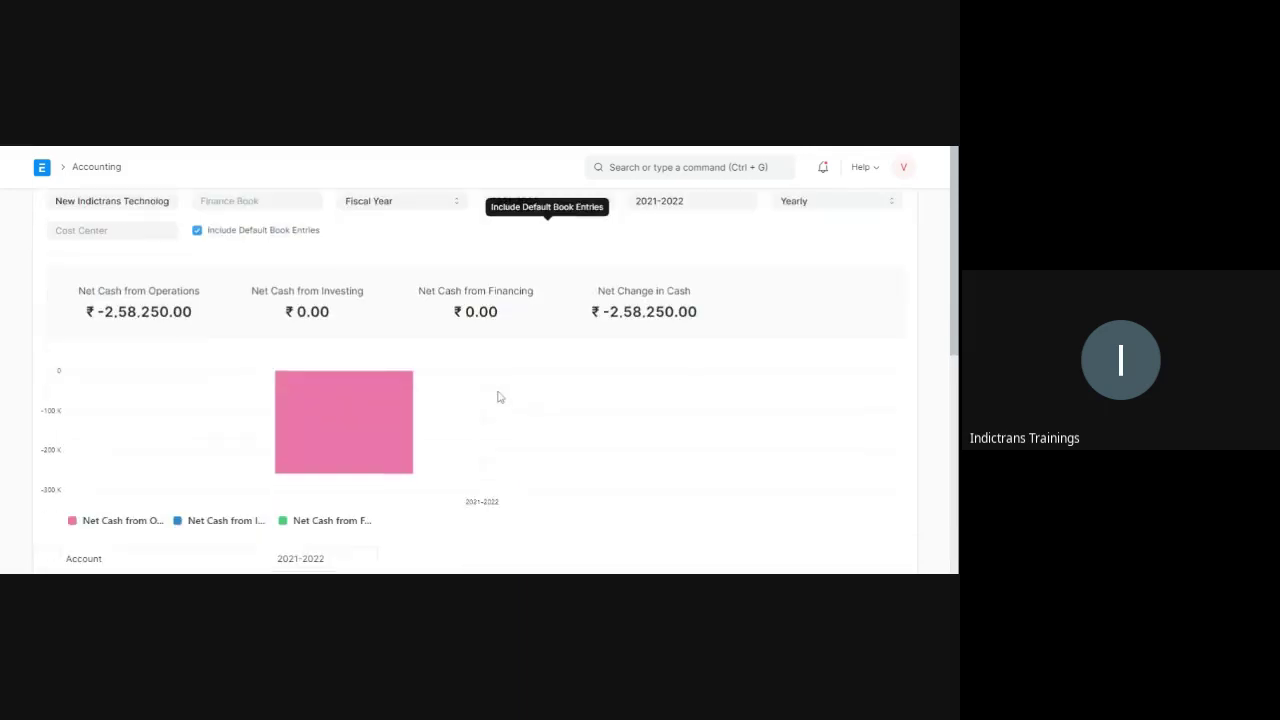
pyautogui.scroll(-3, 211, 433)
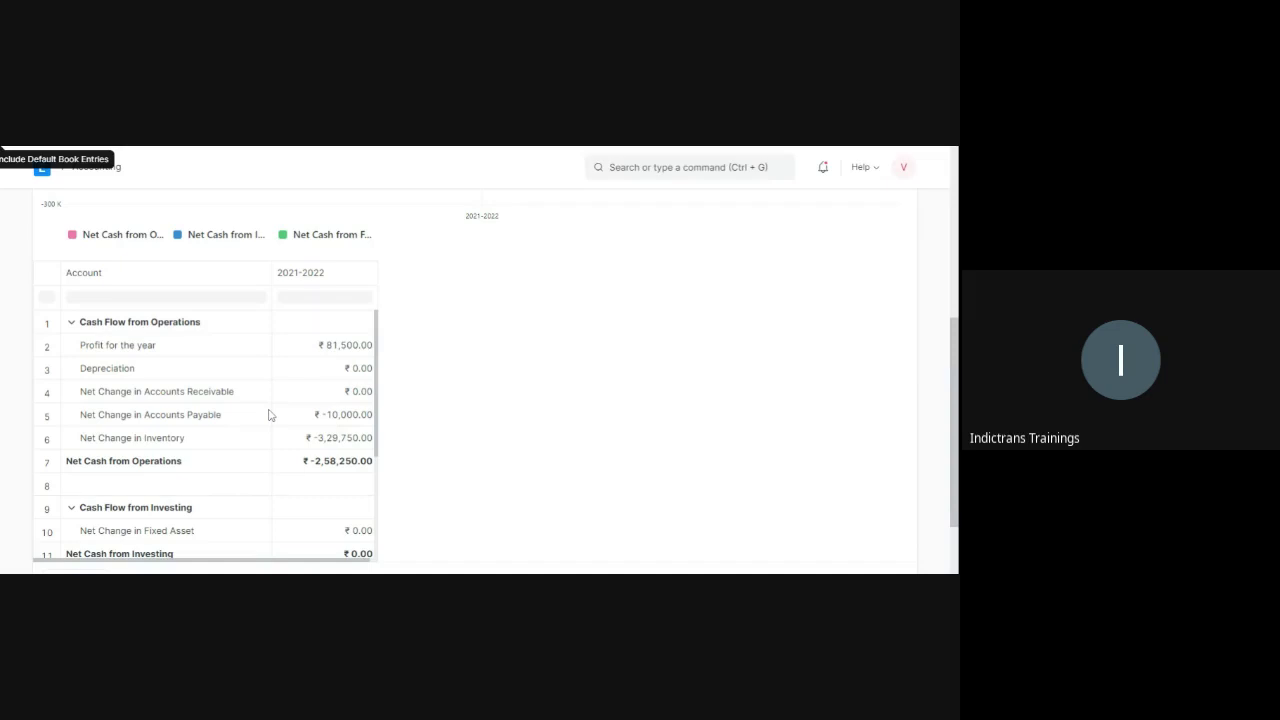
pyautogui.scroll(-3, 268, 414)
pyautogui.scroll(3, 268, 414)
pyautogui.scroll(1, 393, 444)
pyautogui.scroll(3, 393, 444)
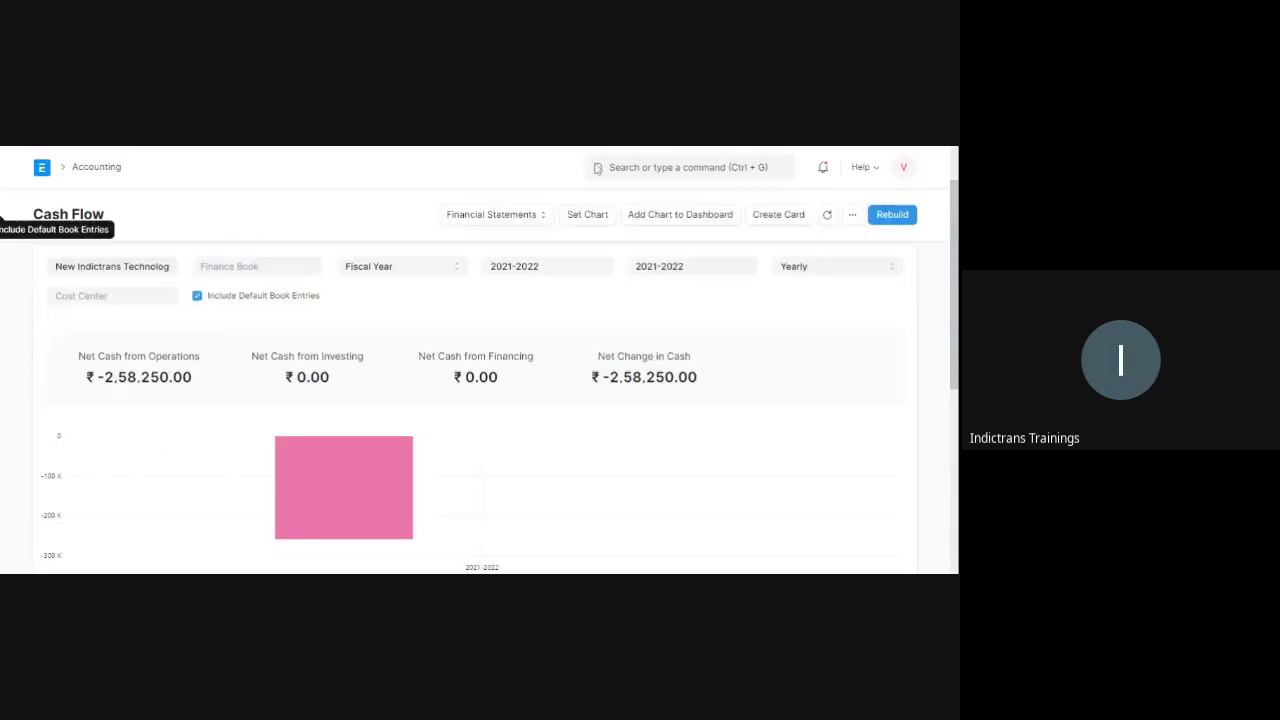
# Step: Open the Profit and Loss Statement and examine its income, expense and yearly profit rows
pyautogui.click(488, 214)
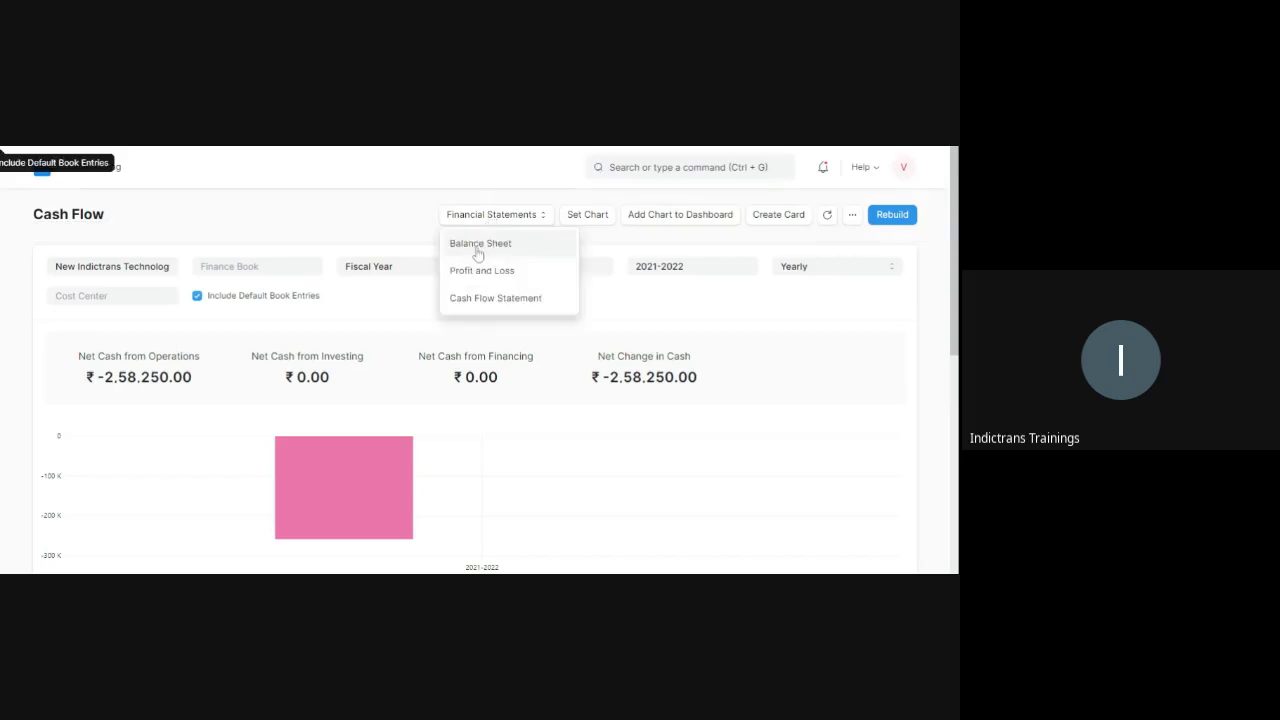
pyautogui.click(482, 271)
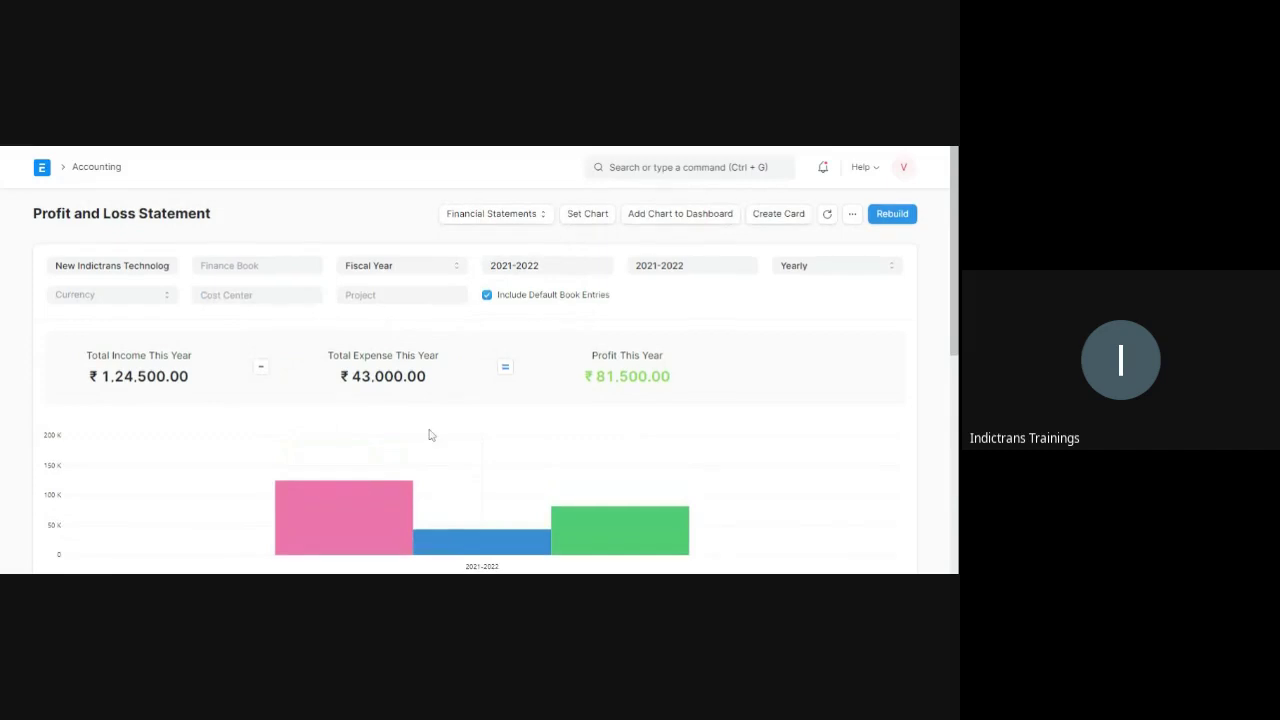
pyautogui.scroll(-3, 429, 434)
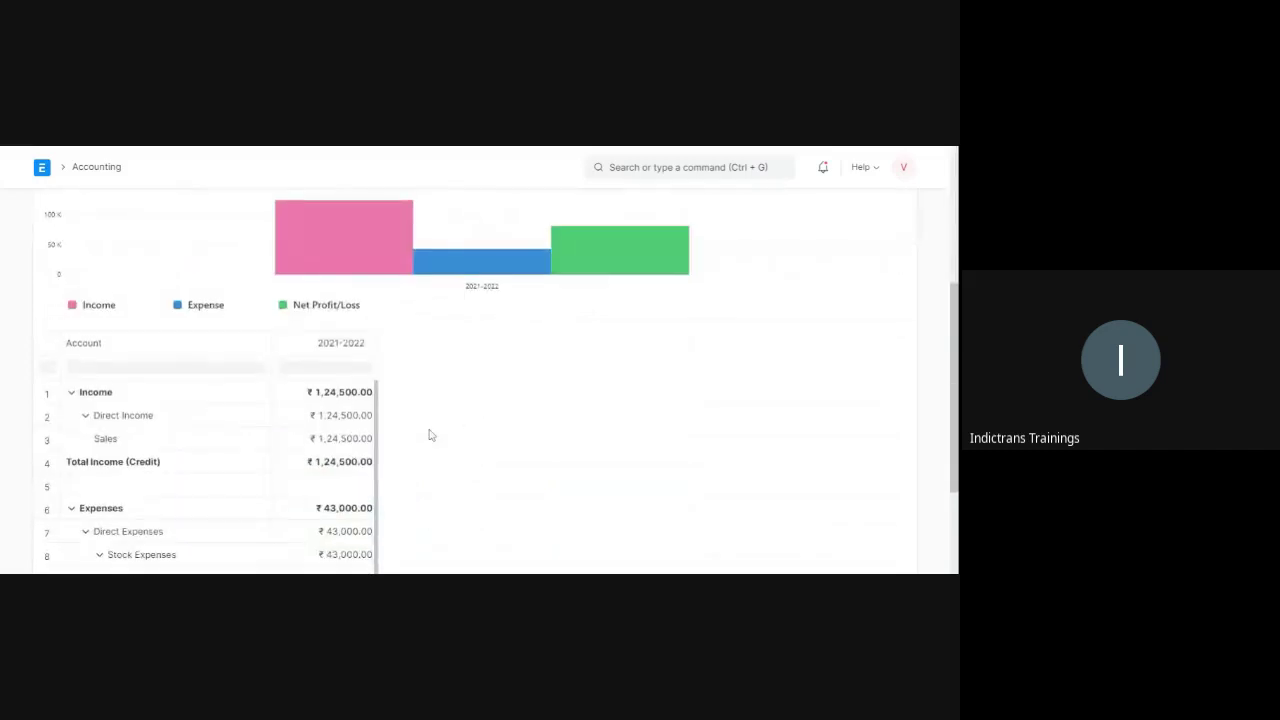
pyautogui.scroll(-2, 429, 434)
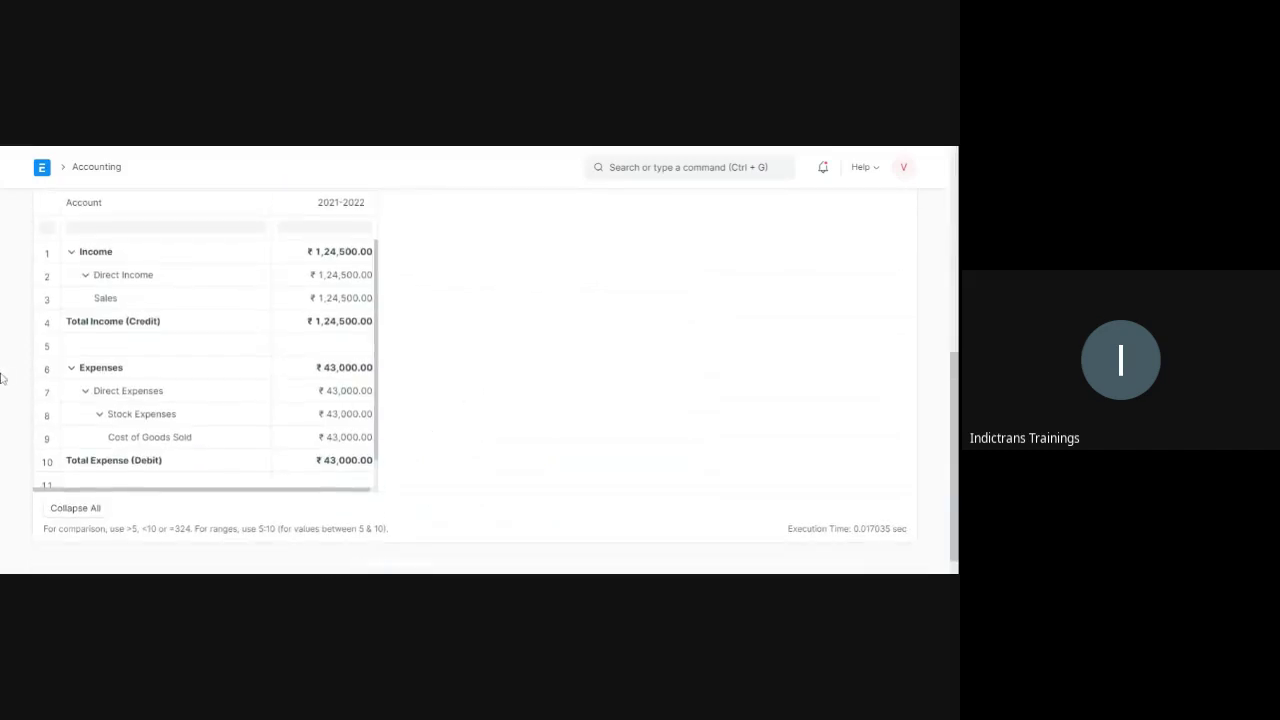
pyautogui.scroll(-1, 183, 411)
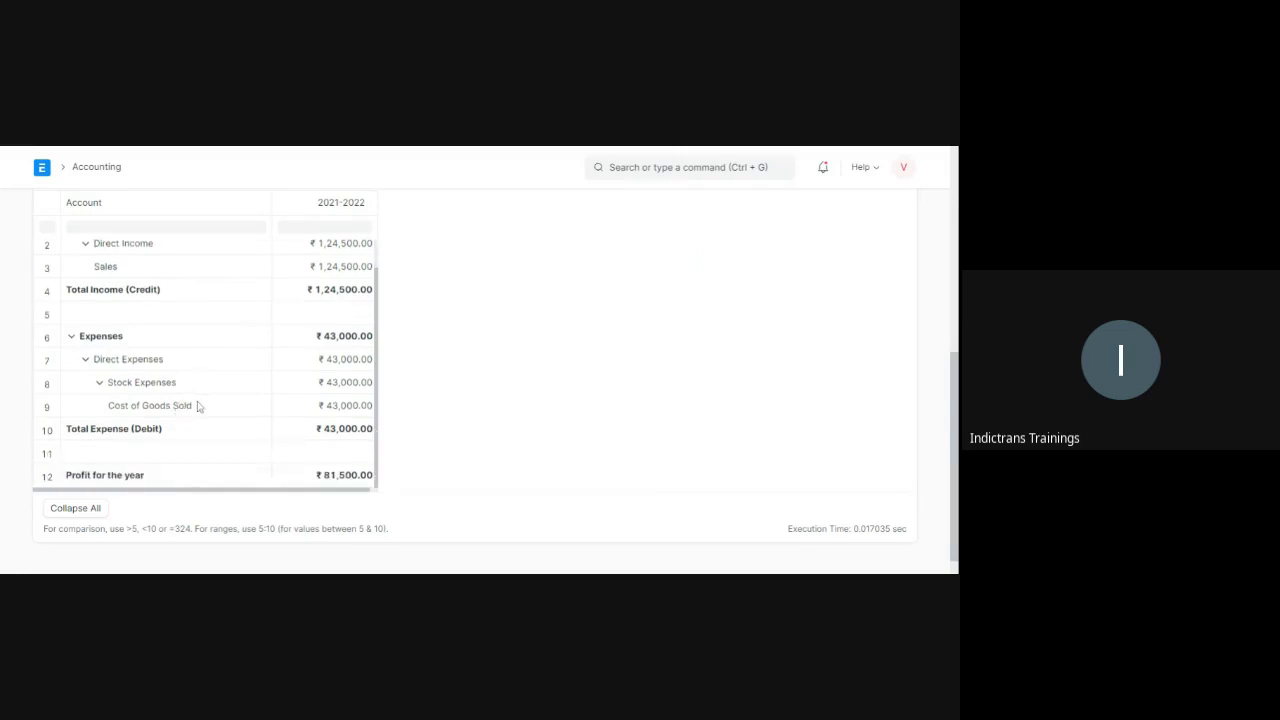
pyautogui.scroll(1, 205, 406)
pyautogui.scroll(5, 254, 401)
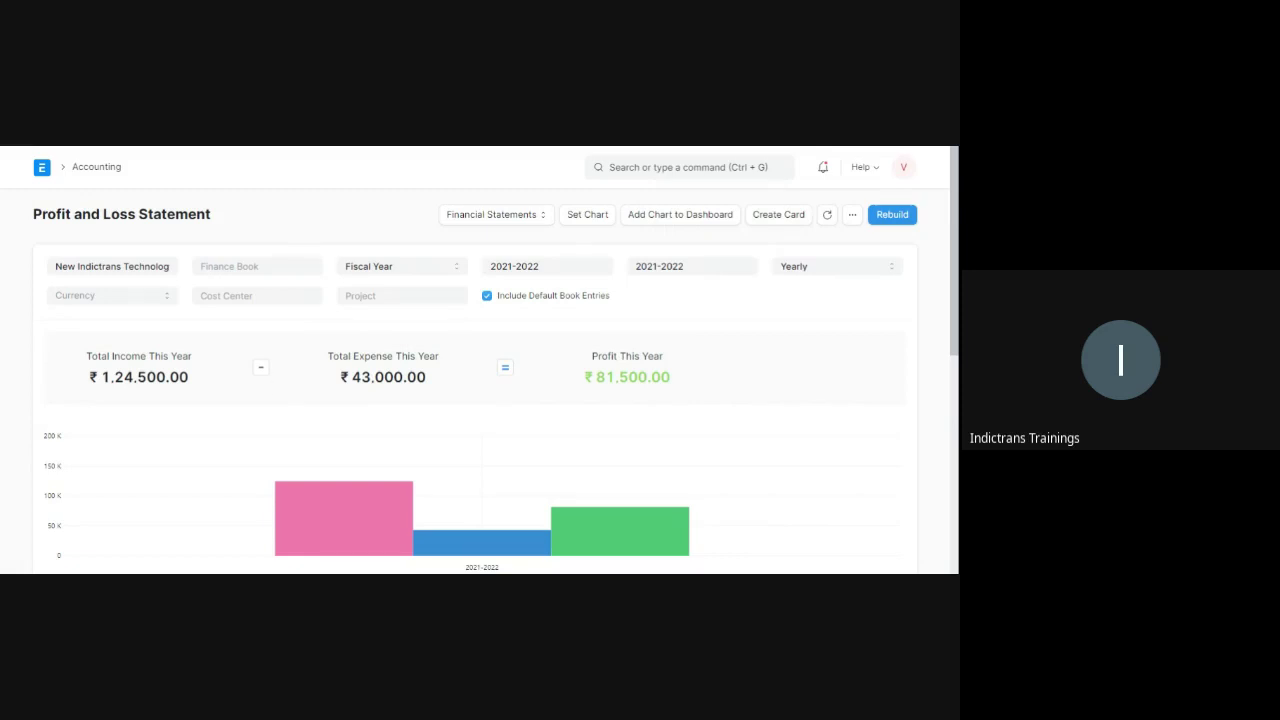
pyautogui.moveTo(482, 510)
# Step: Search for "purchase order", open the Purchase Order list and open the Supplier-05 order
pyautogui.click(675, 167)
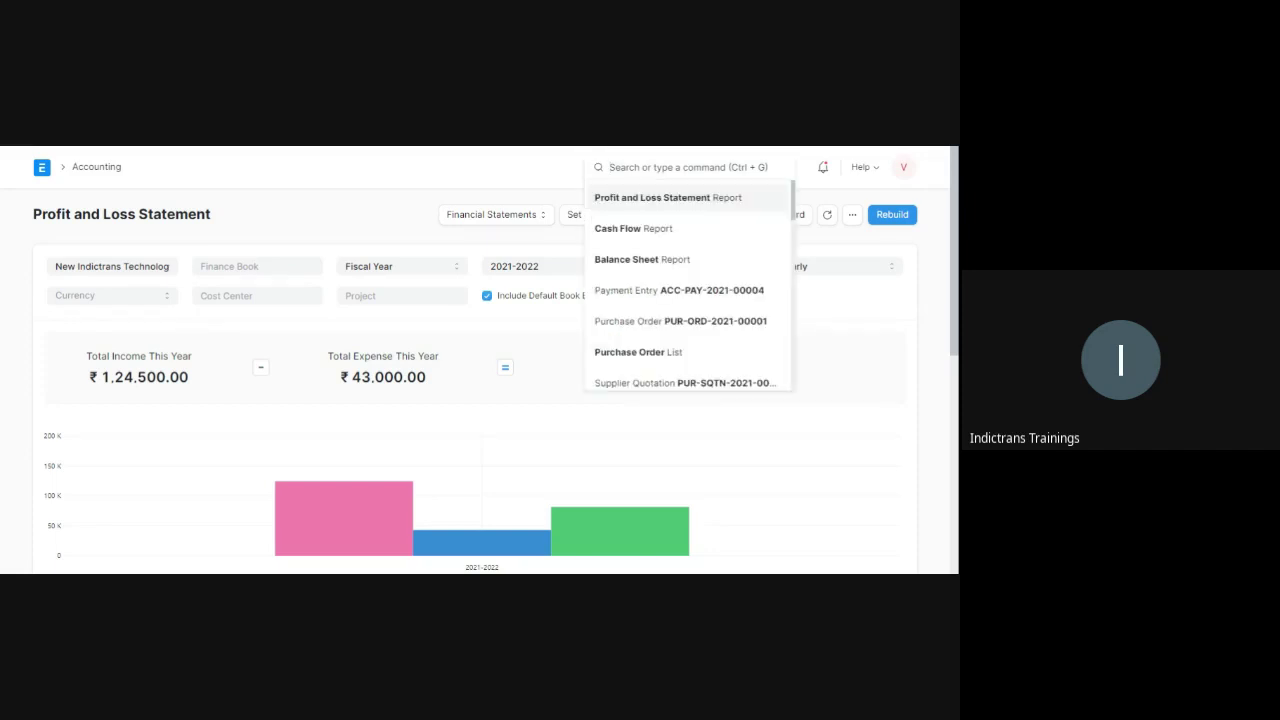
pyautogui.write('purchase order')
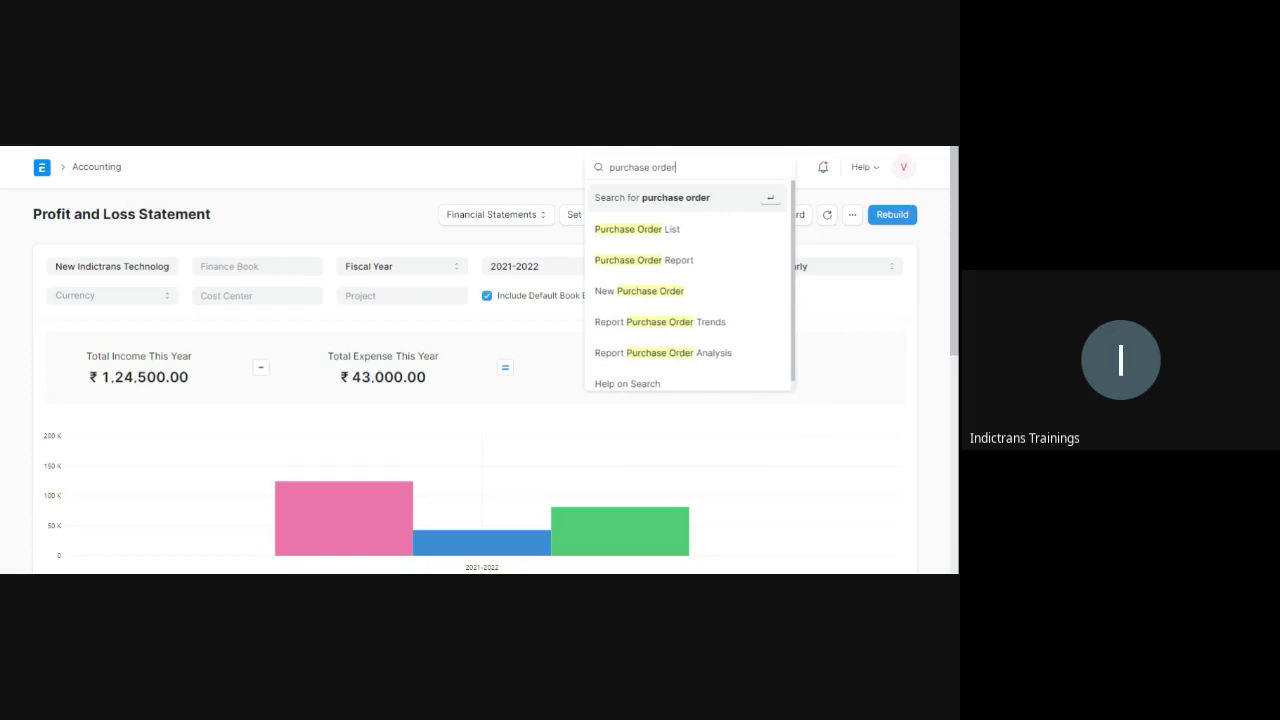
pyautogui.click(672, 233)
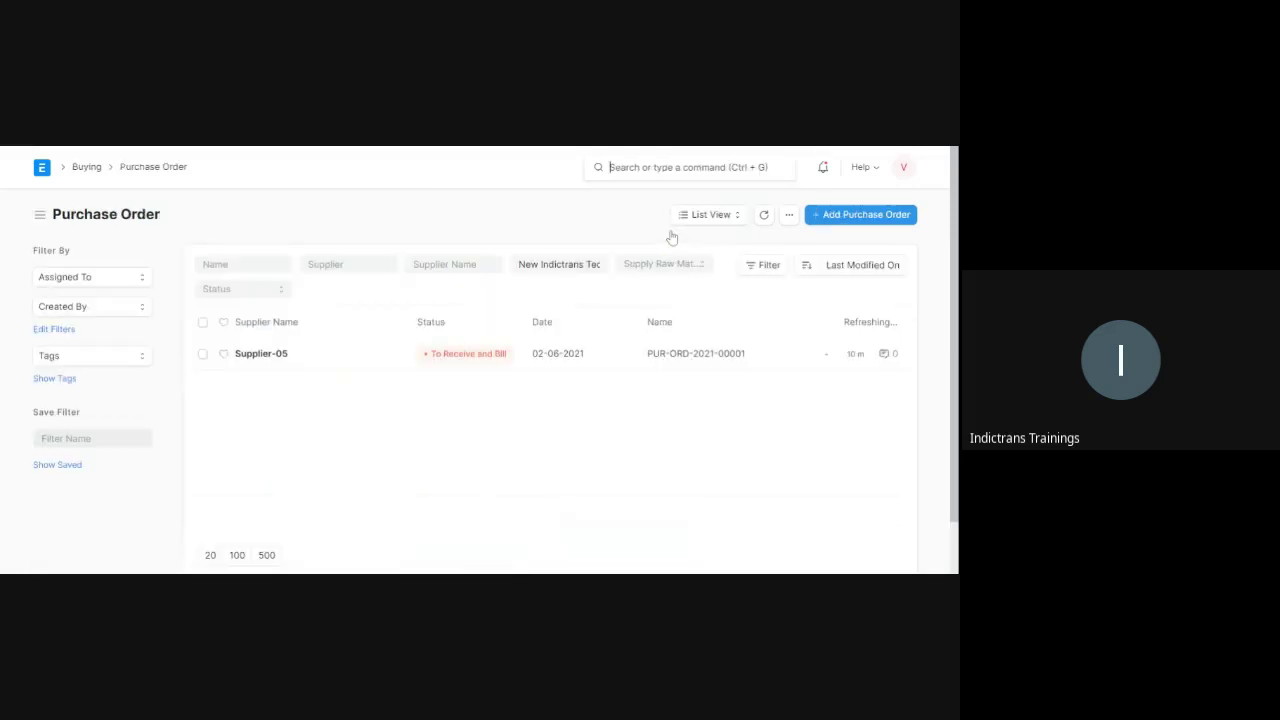
pyautogui.click(262, 358)
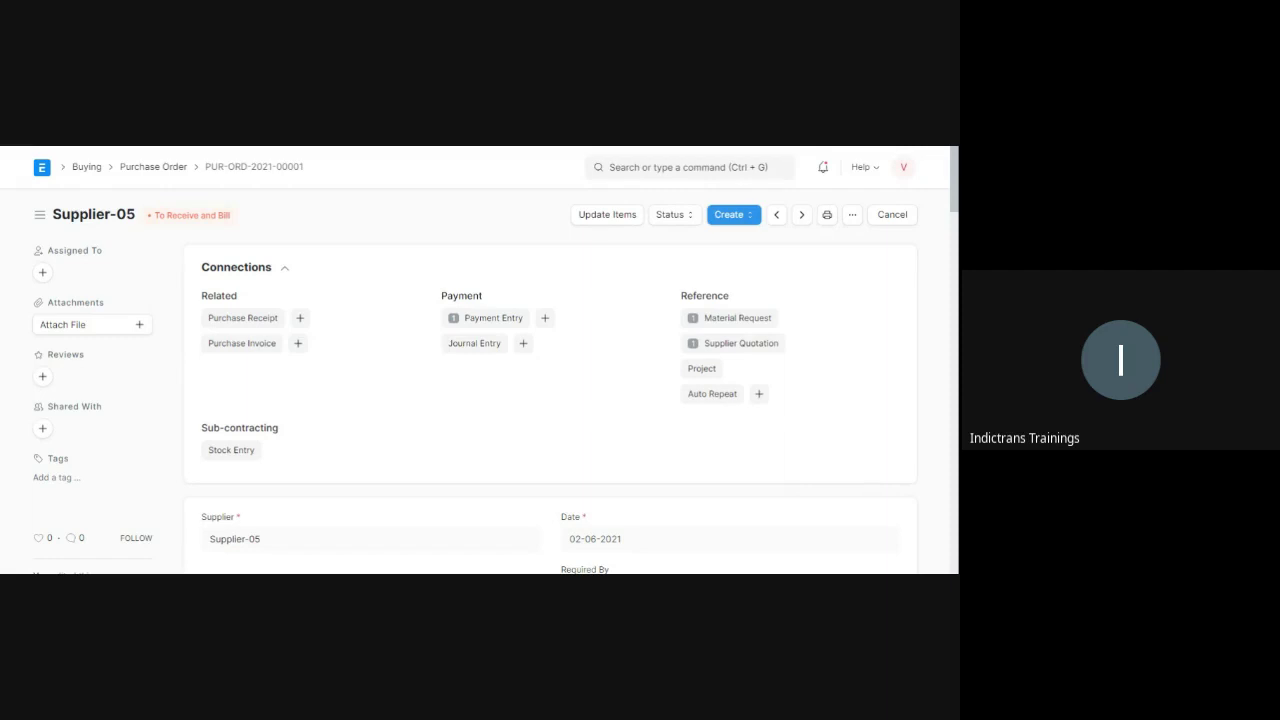
# Step: Review the Supplier-05 order's items and taxes, and create a new Purchase Receipt from the order
pyautogui.scroll(-3, 425, 412)
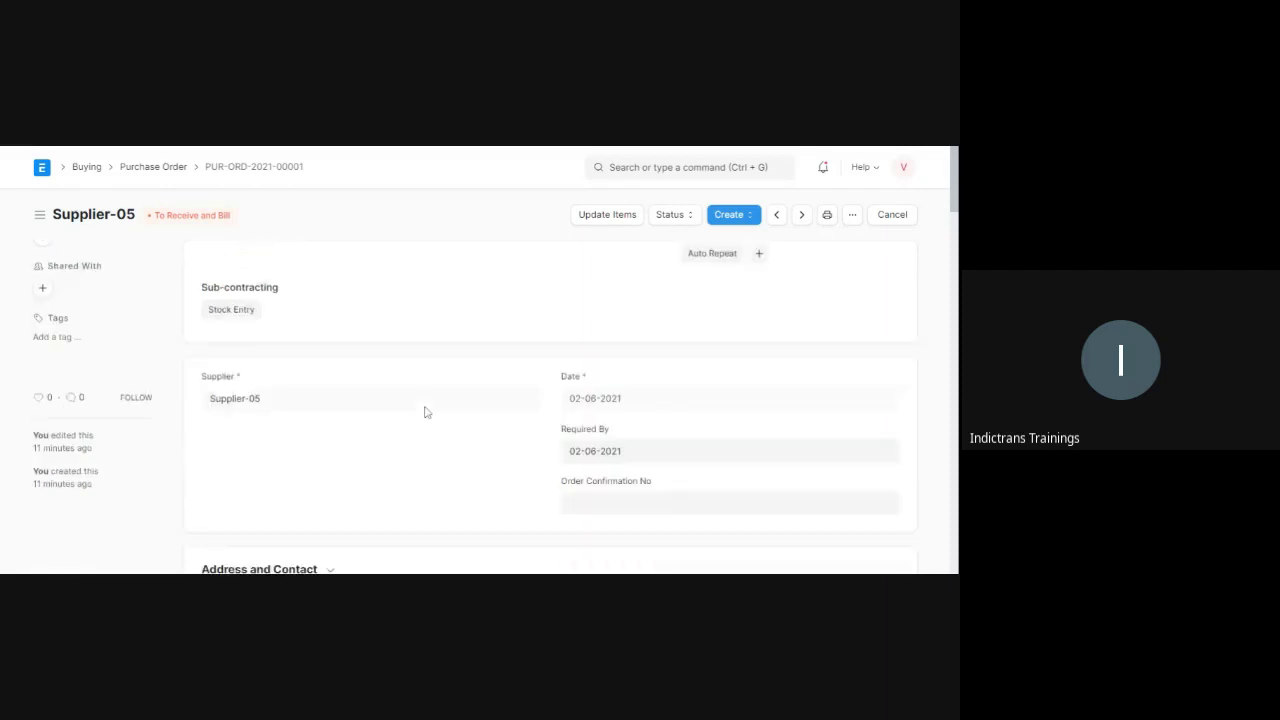
pyautogui.scroll(-10, 425, 412)
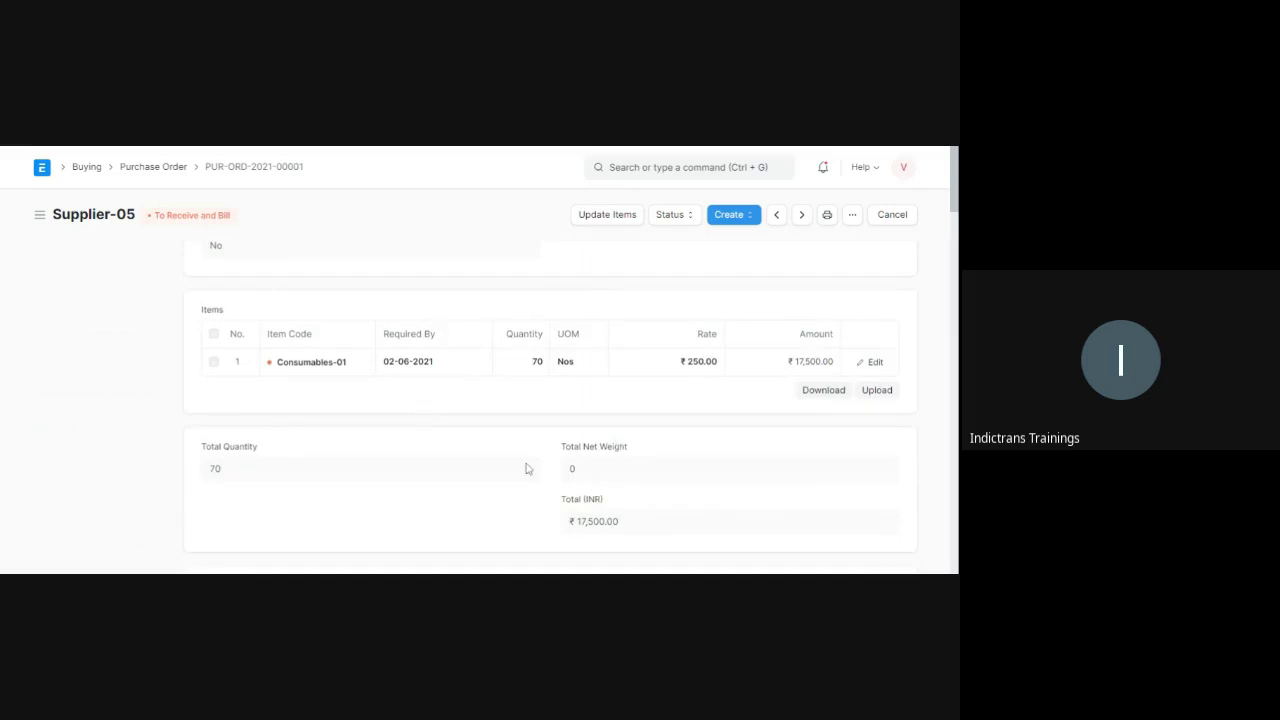
pyautogui.scroll(-6, 527, 468)
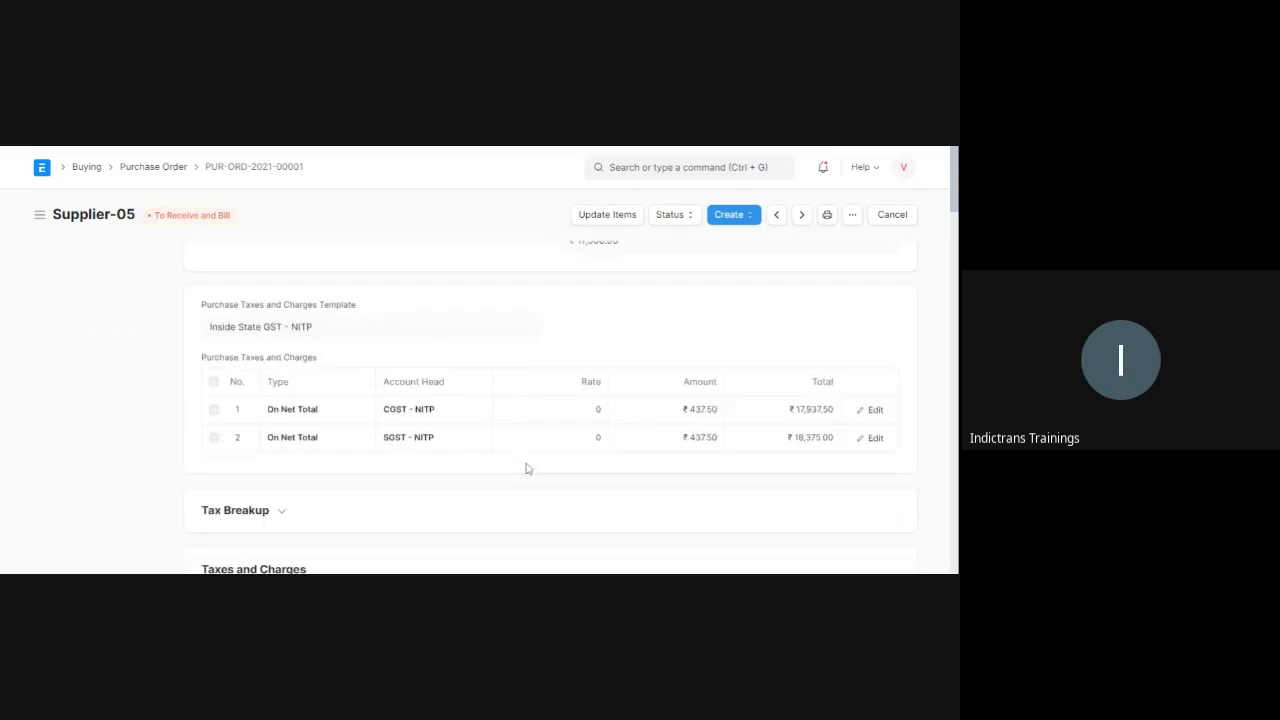
pyautogui.scroll(-2, 527, 468)
pyautogui.scroll(20, 527, 468)
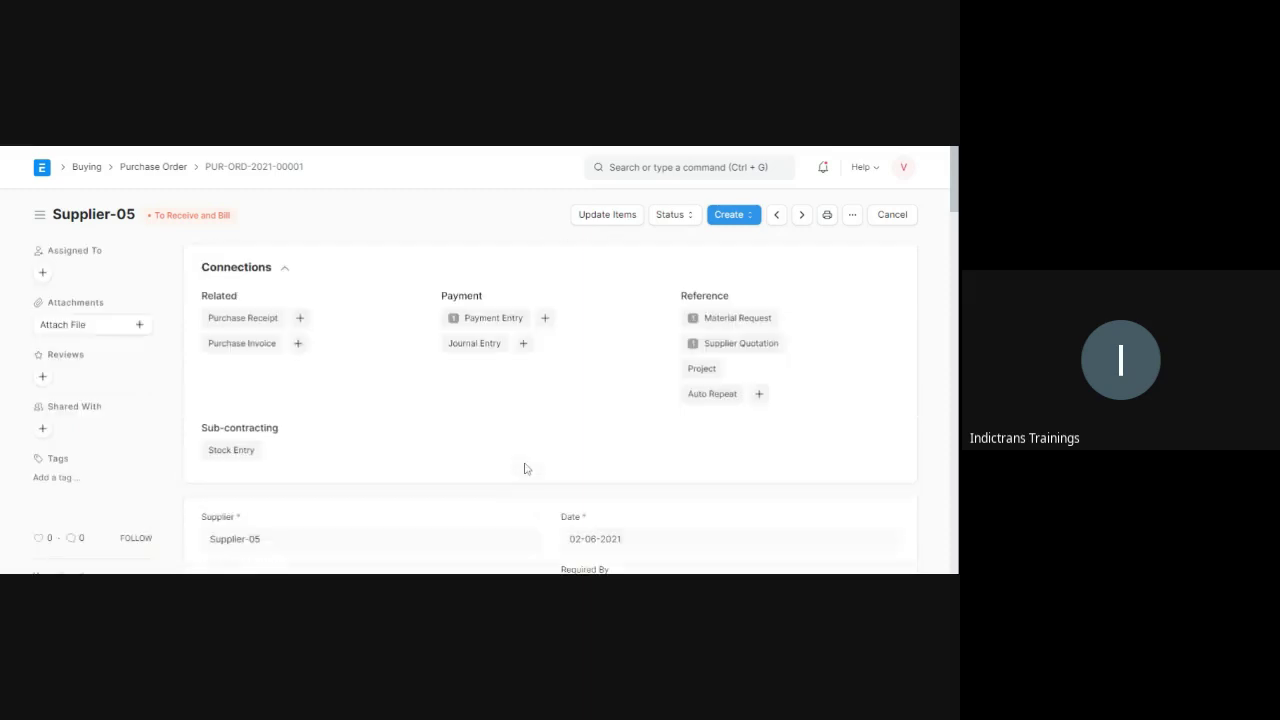
pyautogui.click(300, 318)
pyautogui.click(300, 318)
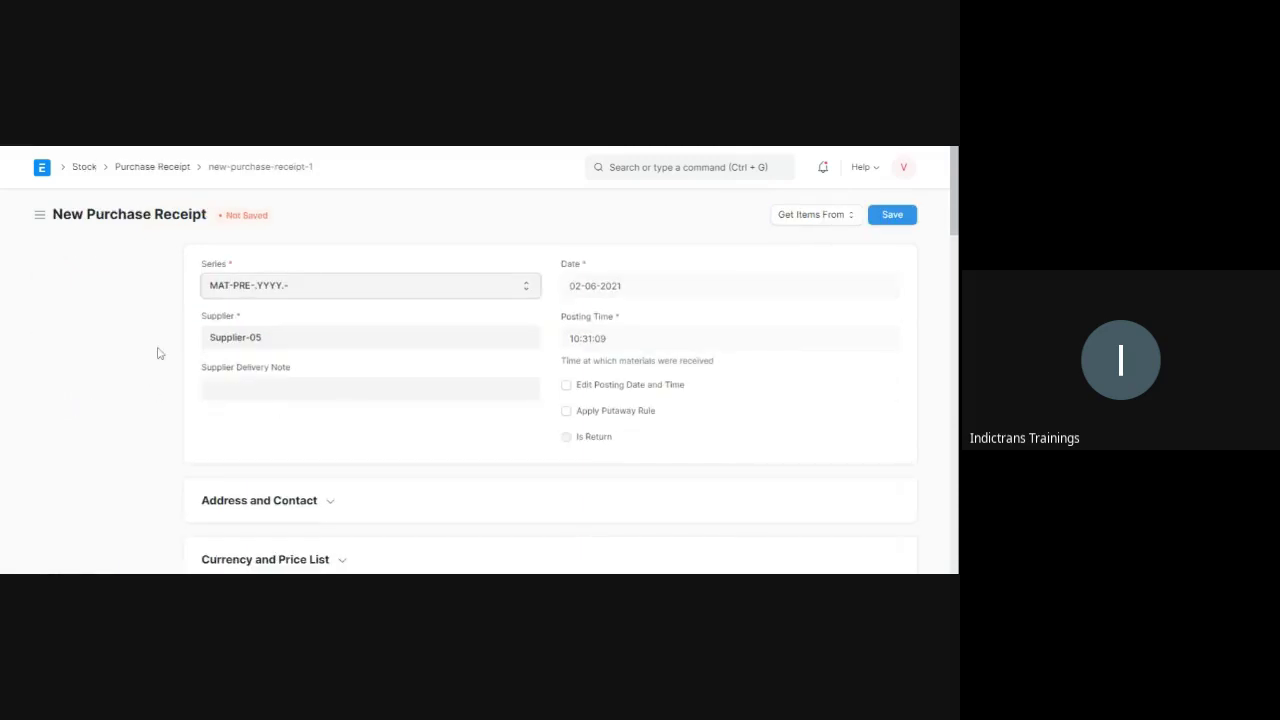
pyautogui.click(151, 294)
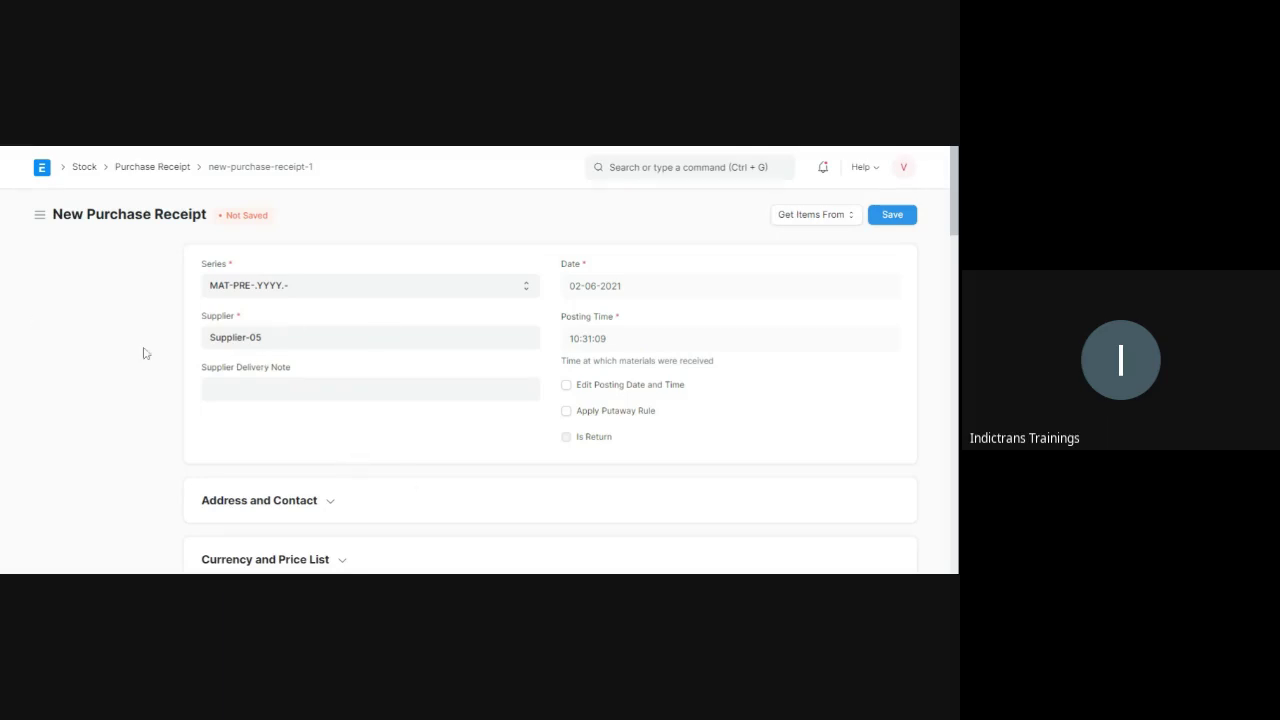
# Step: Reselect "Inside State GST - NITP" as the purchase taxes and charges template on the new purchase receipt
pyautogui.scroll(-1, 134, 372)
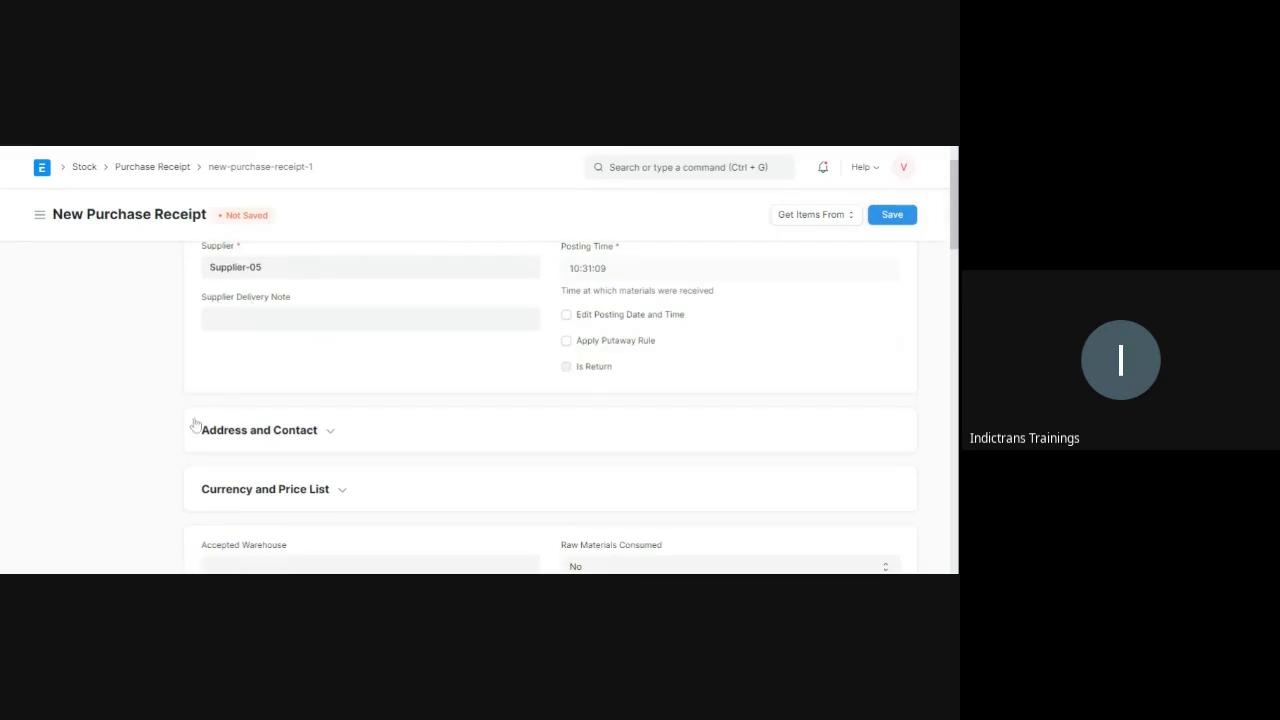
pyautogui.scroll(-3, 194, 424)
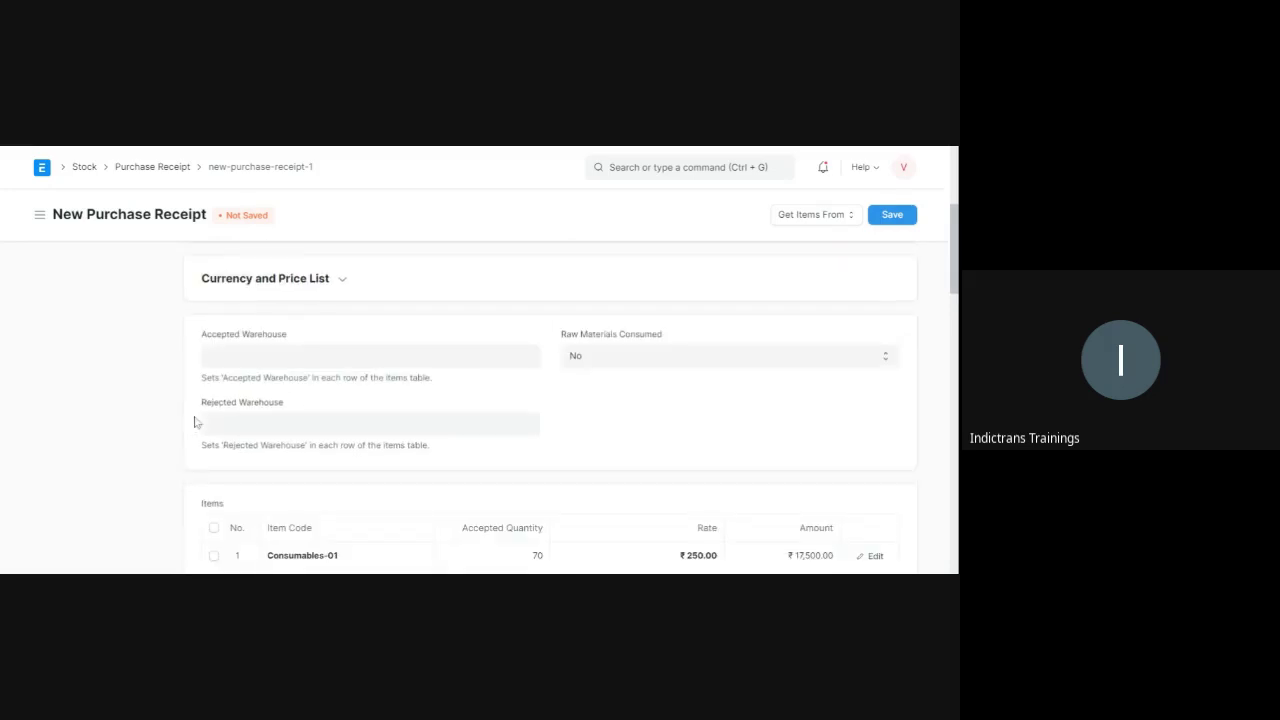
pyautogui.scroll(-3, 138, 412)
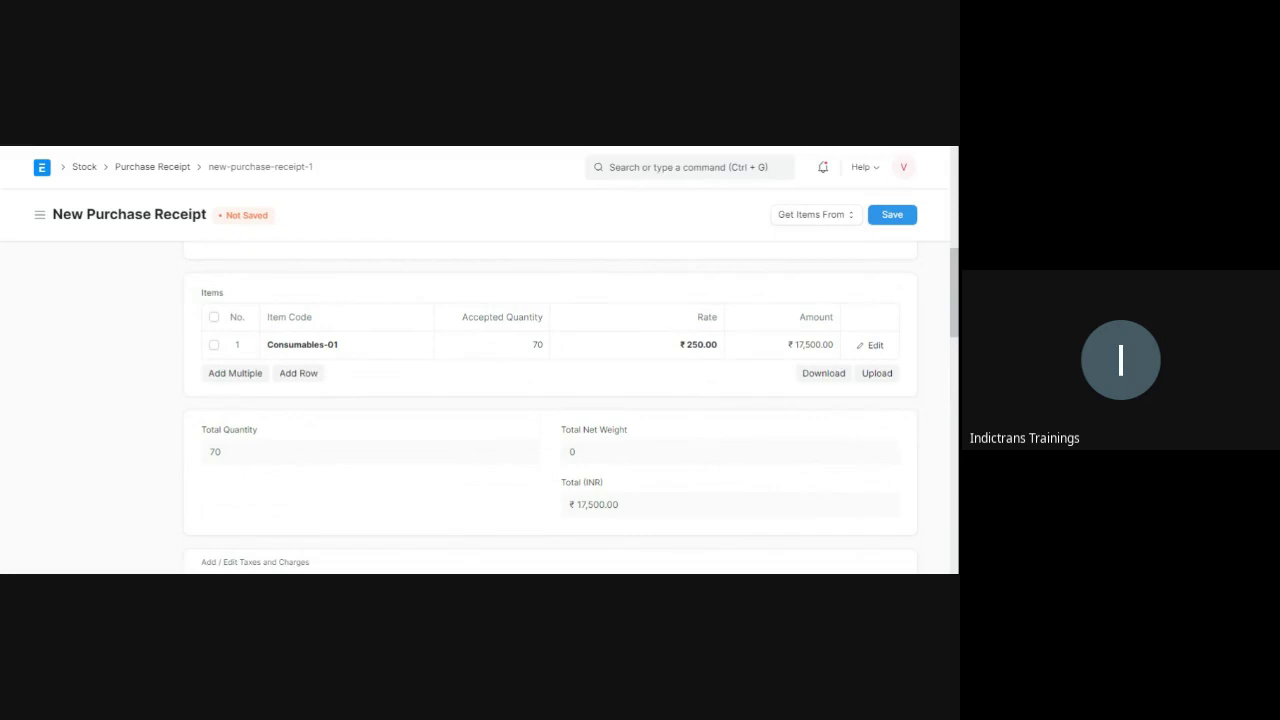
pyautogui.scroll(-2, 838, 426)
pyautogui.scroll(-4, 838, 426)
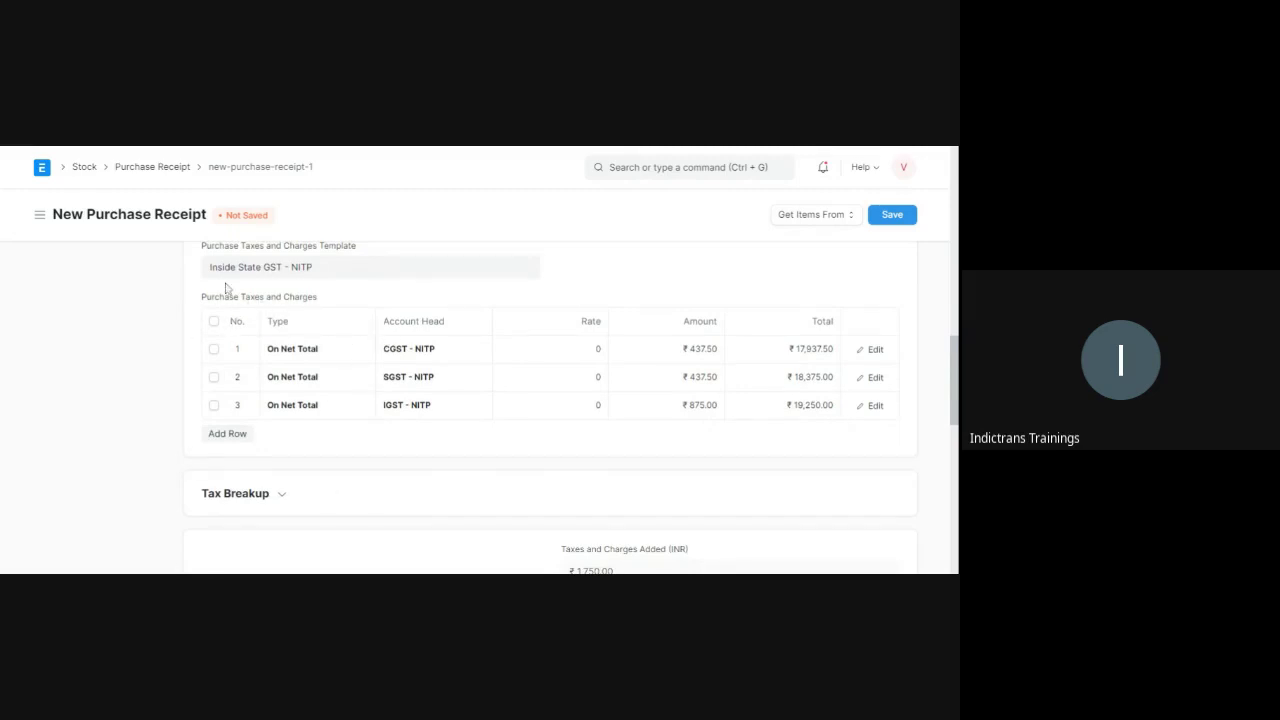
pyautogui.click(312, 267)
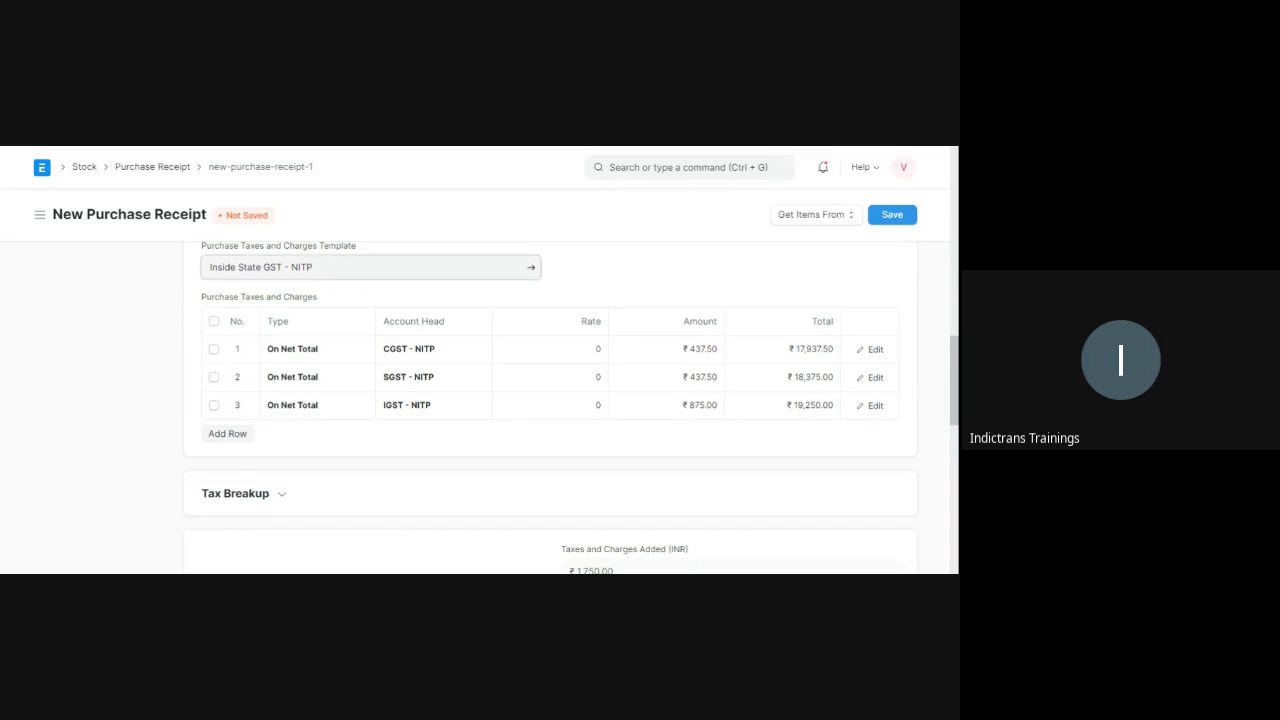
pyautogui.moveTo(312, 267); pyautogui.dragTo(145, 257)
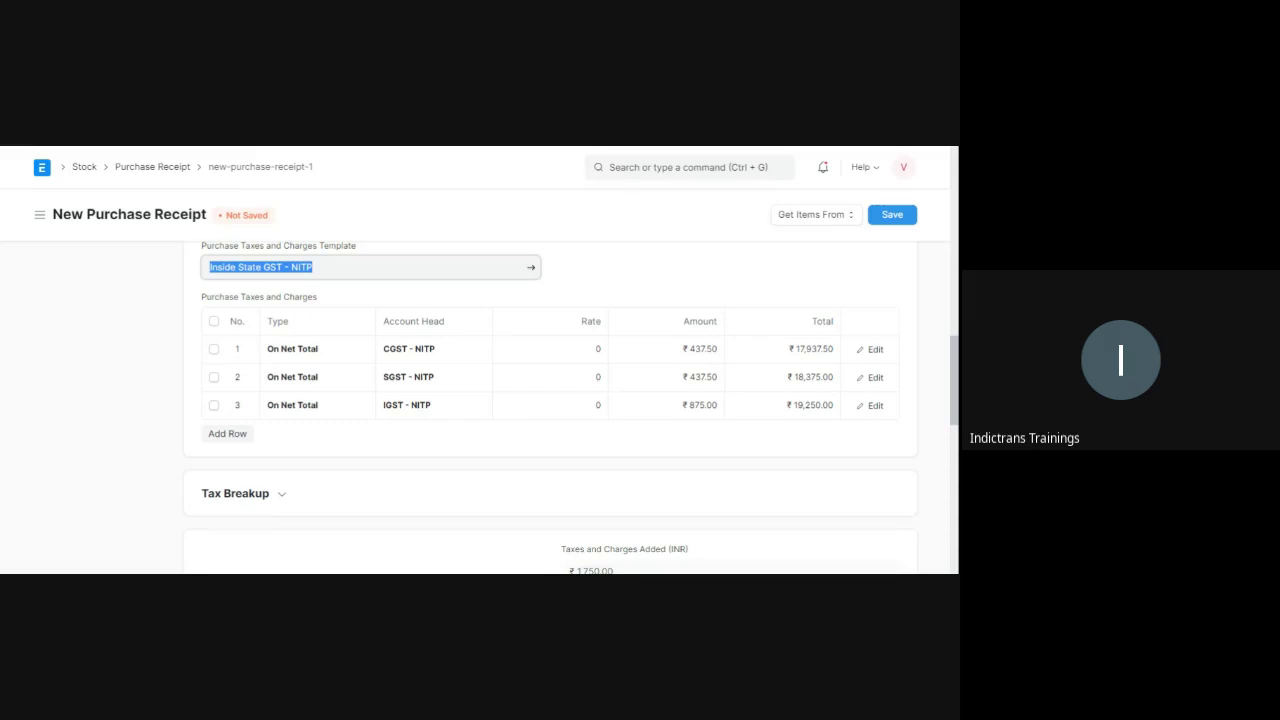
pyautogui.write('in')
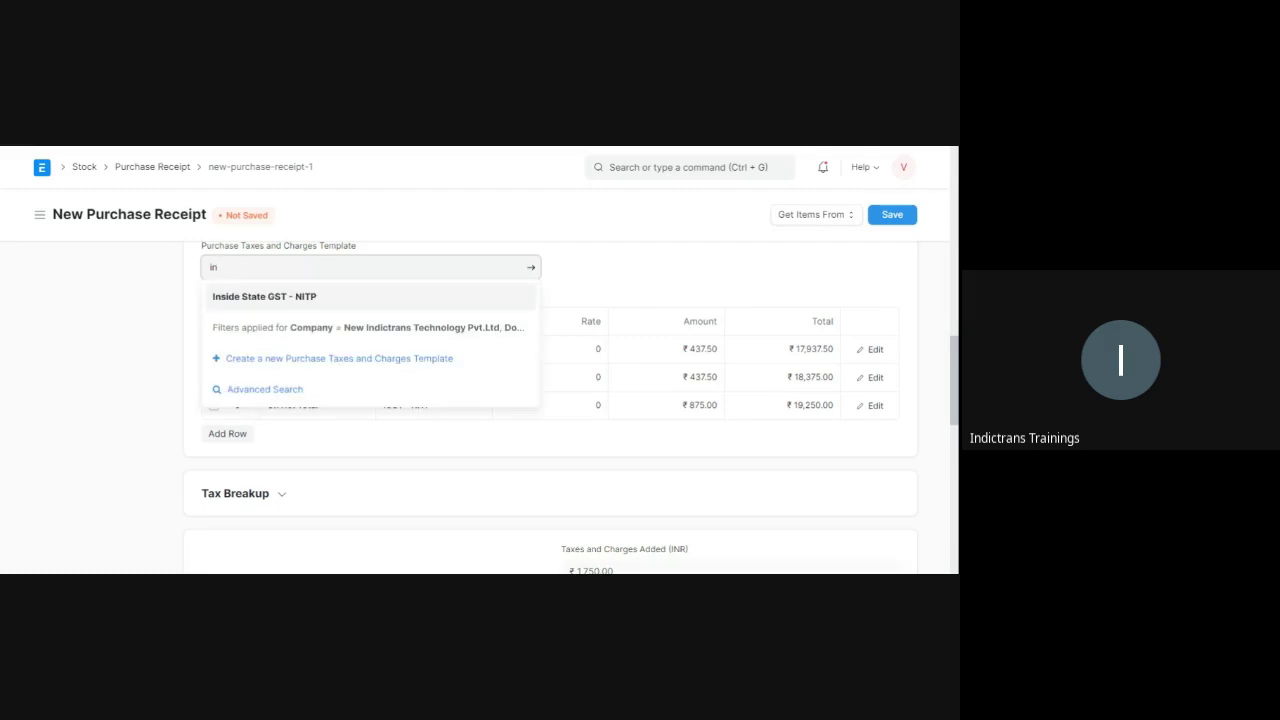
pyautogui.click(270, 297)
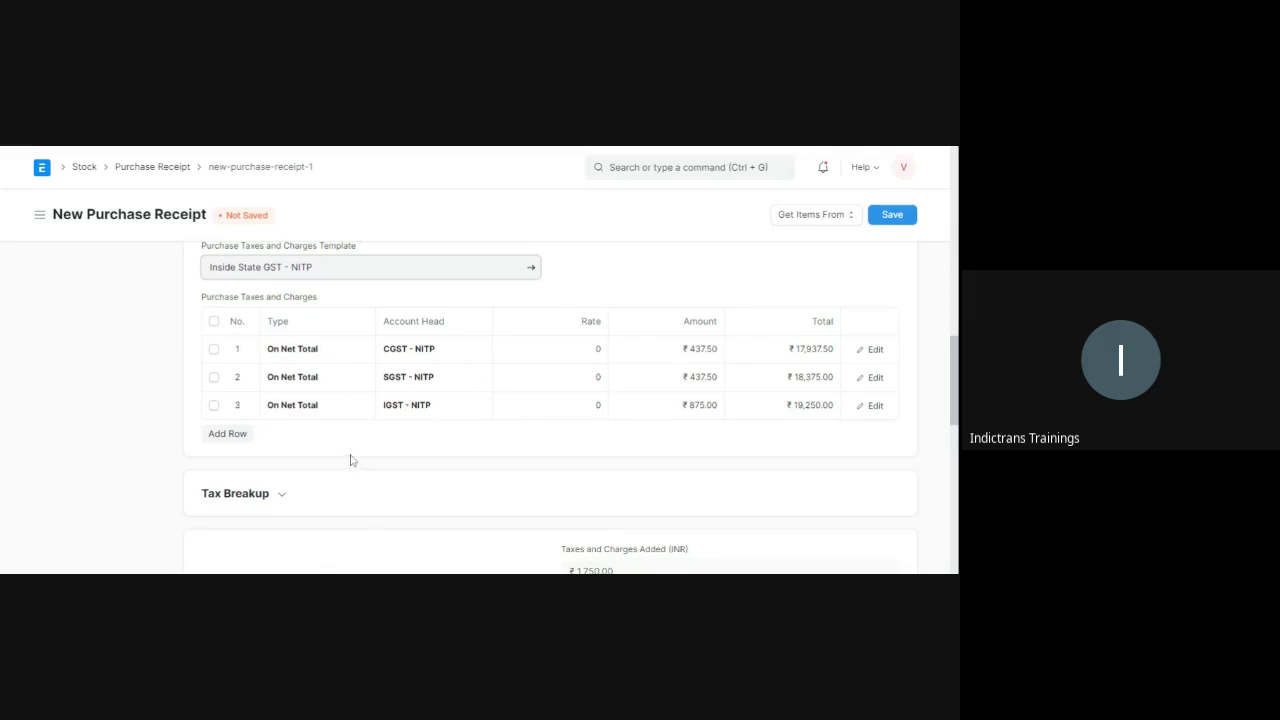
# Step: Check the receipt's tax rows and totals, and try choosing the Inside State GST - NITP template again to reload the taxes
pyautogui.scroll(-3, 350, 452)
pyautogui.scroll(2, 350, 452)
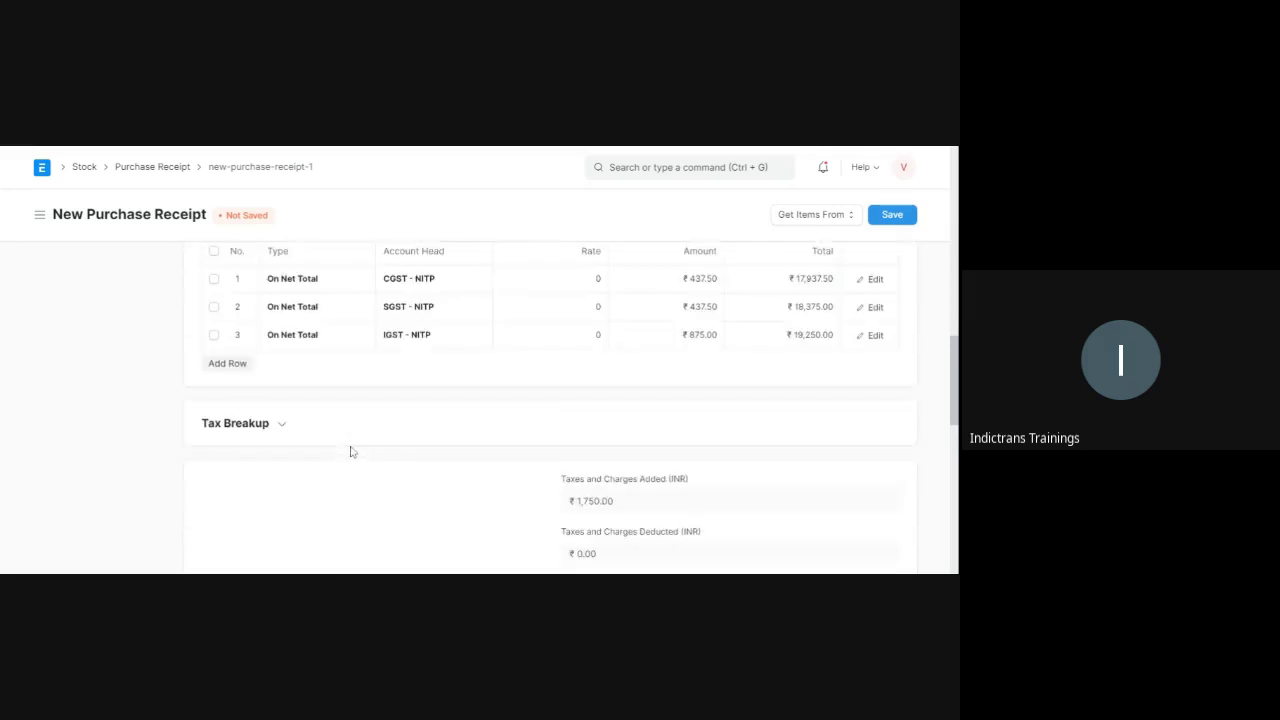
pyautogui.scroll(-2, 350, 452)
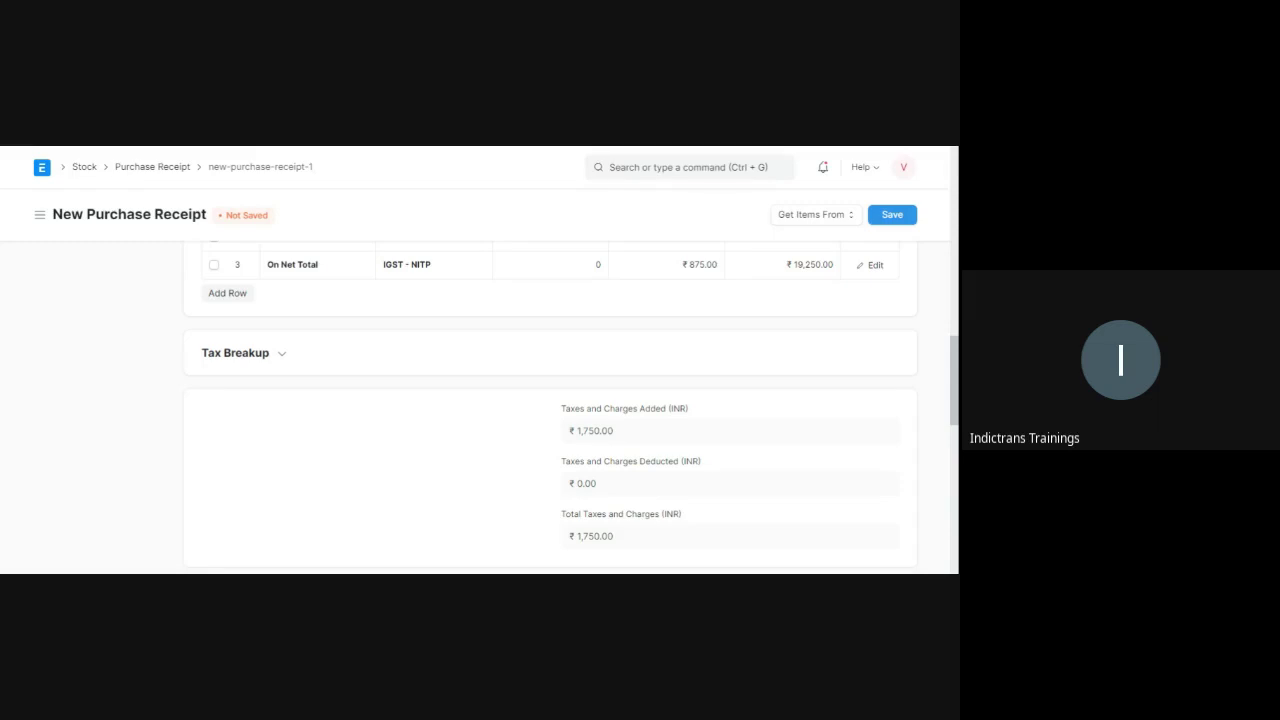
pyautogui.scroll(3, 449, 431)
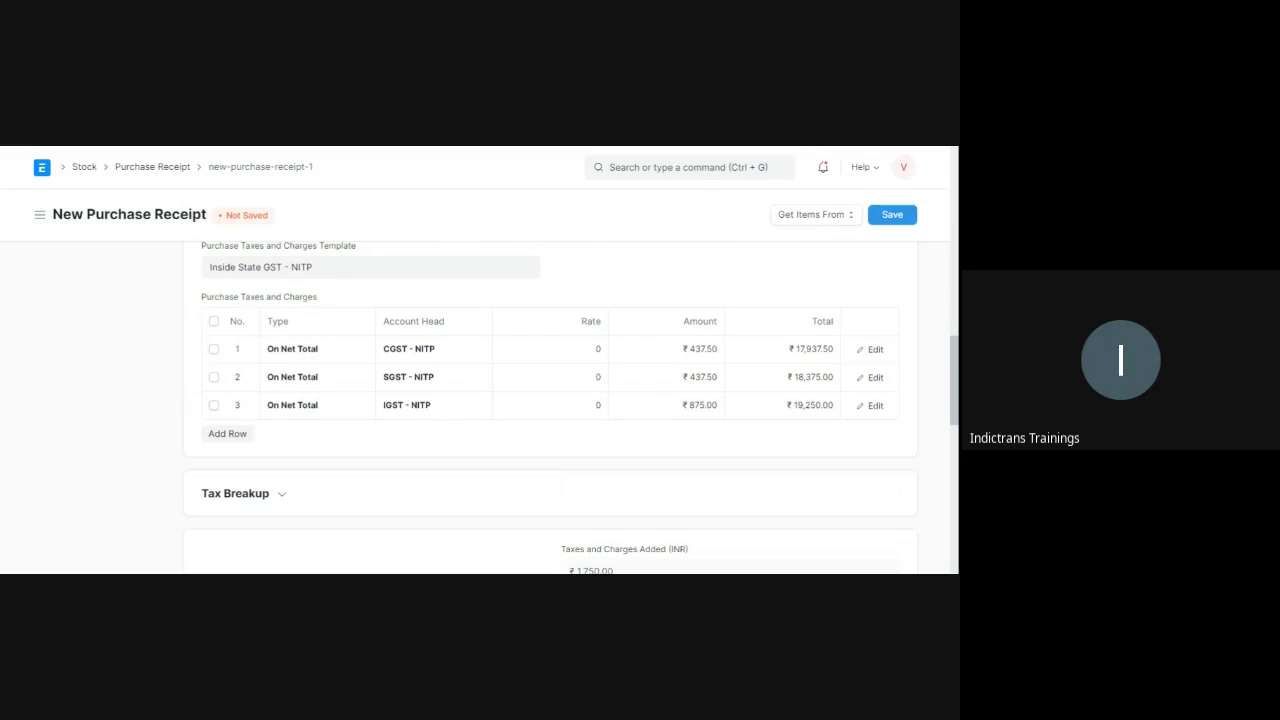
pyautogui.click(312, 267)
pyautogui.hotkey('ctrl', 'a')
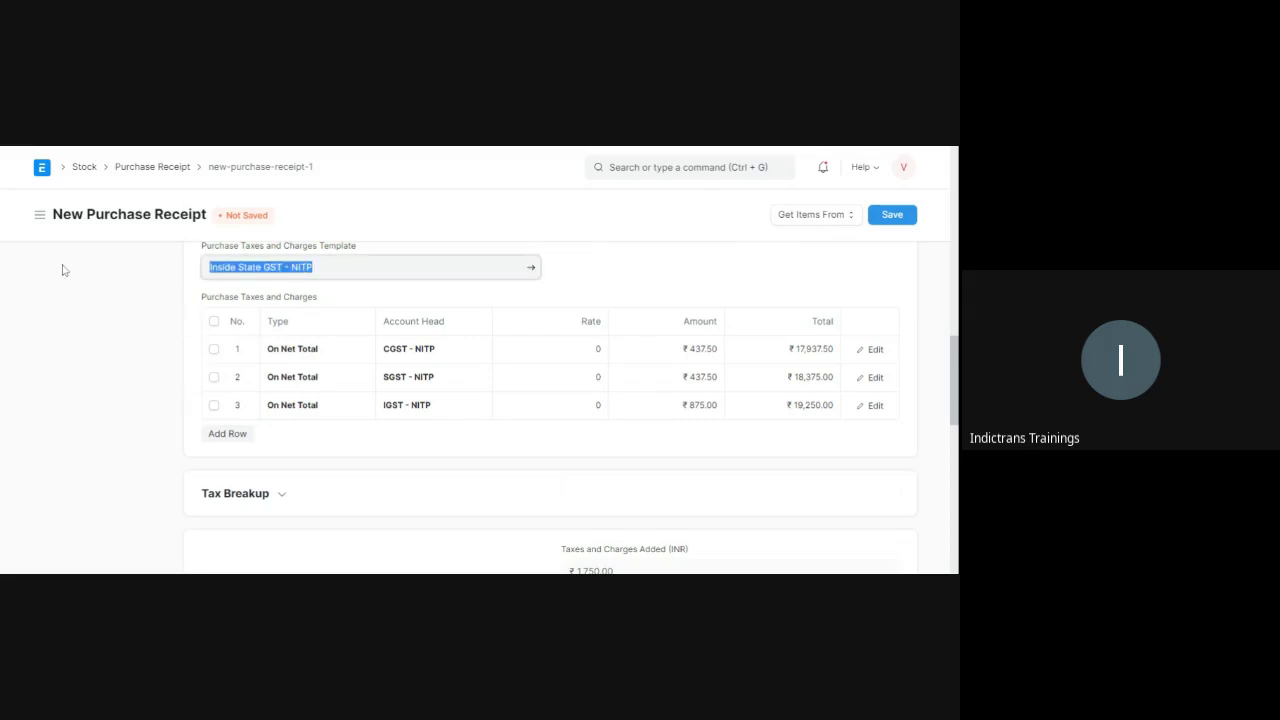
pyautogui.press('BackSpace')
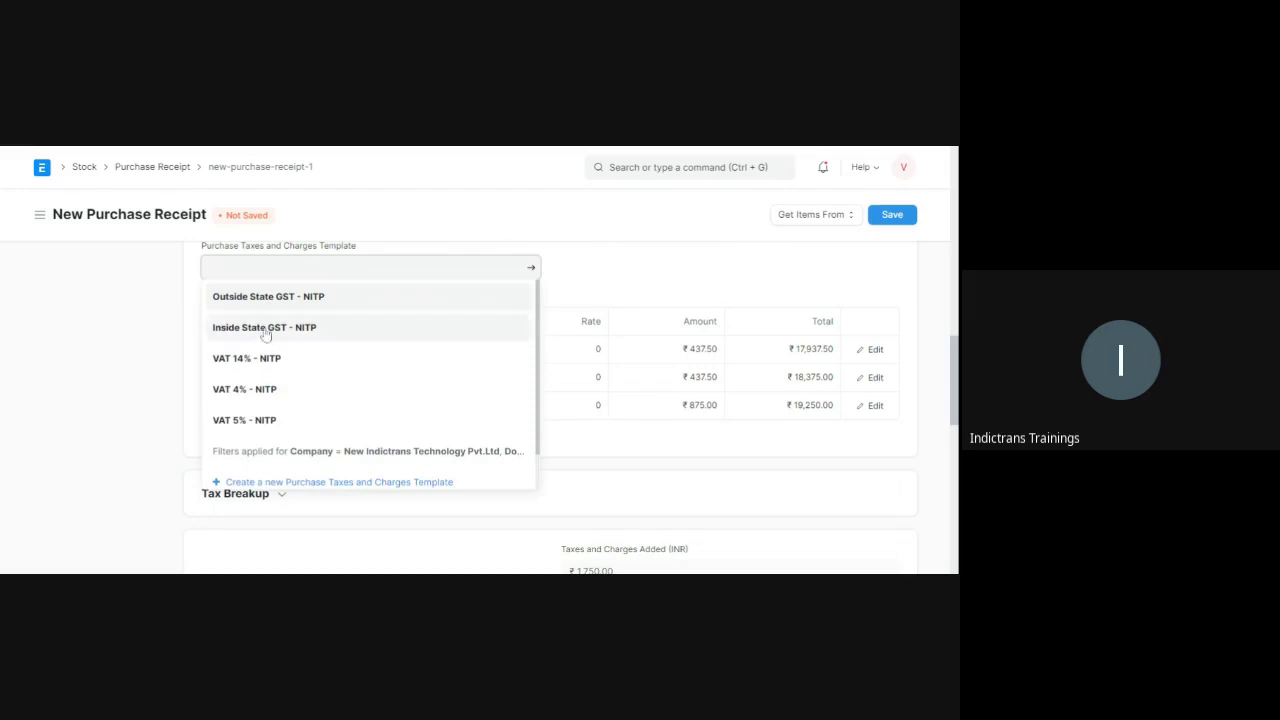
pyautogui.click(265, 330)
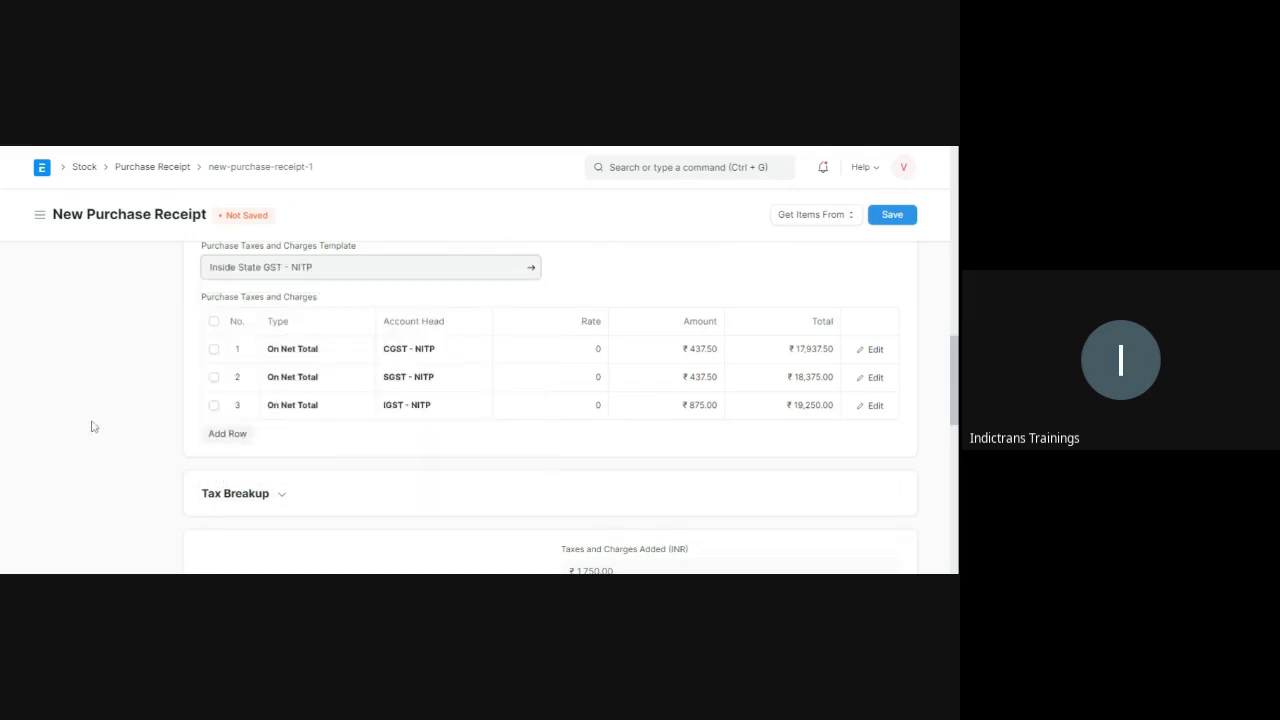
pyautogui.click(155, 427)
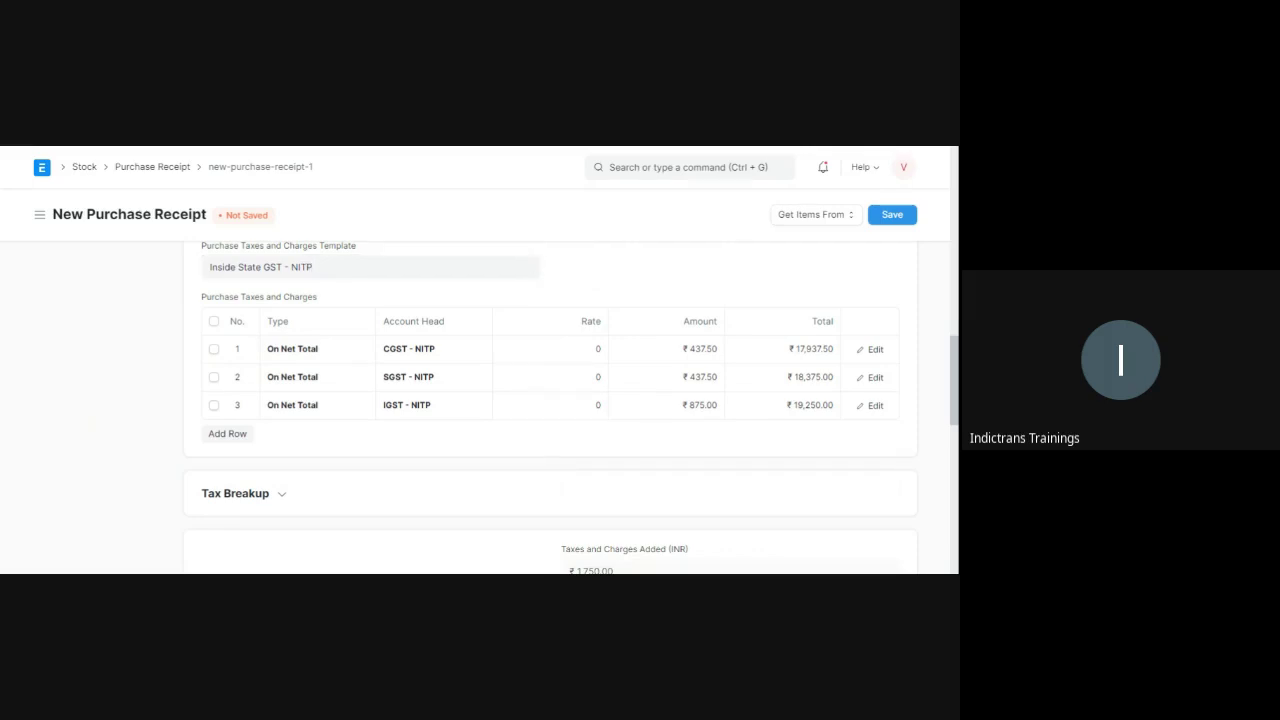
# Step: Review the new purchase receipt's supplier details, items, tax rows and tax totals
pyautogui.scroll(-3, 495, 455)
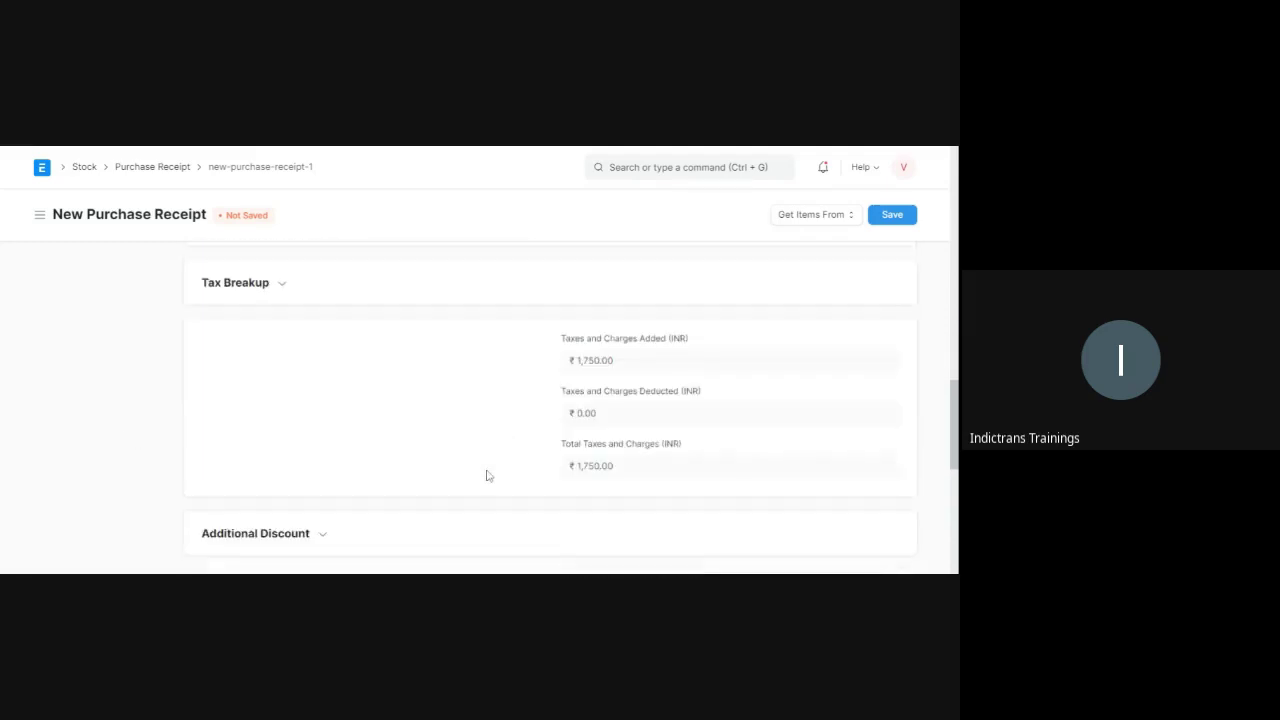
pyautogui.scroll(1, 488, 470)
pyautogui.scroll(15, 493, 460)
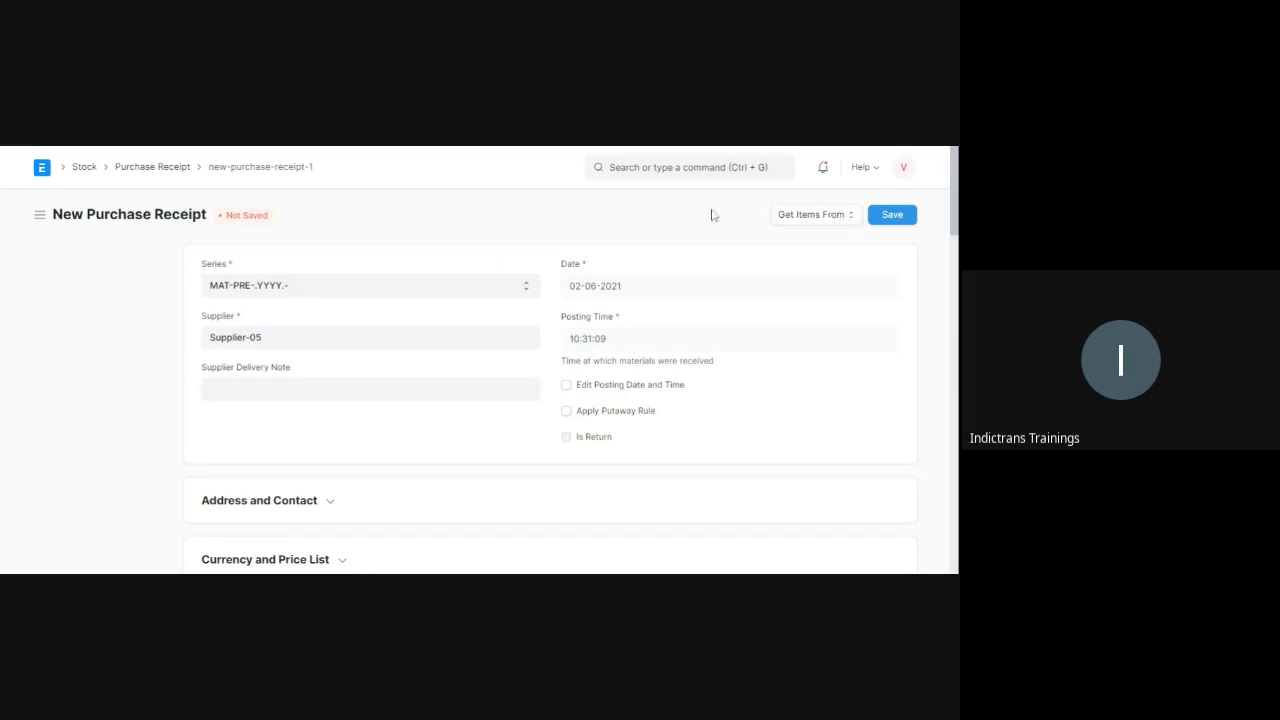
pyautogui.scroll(-5, 458, 360)
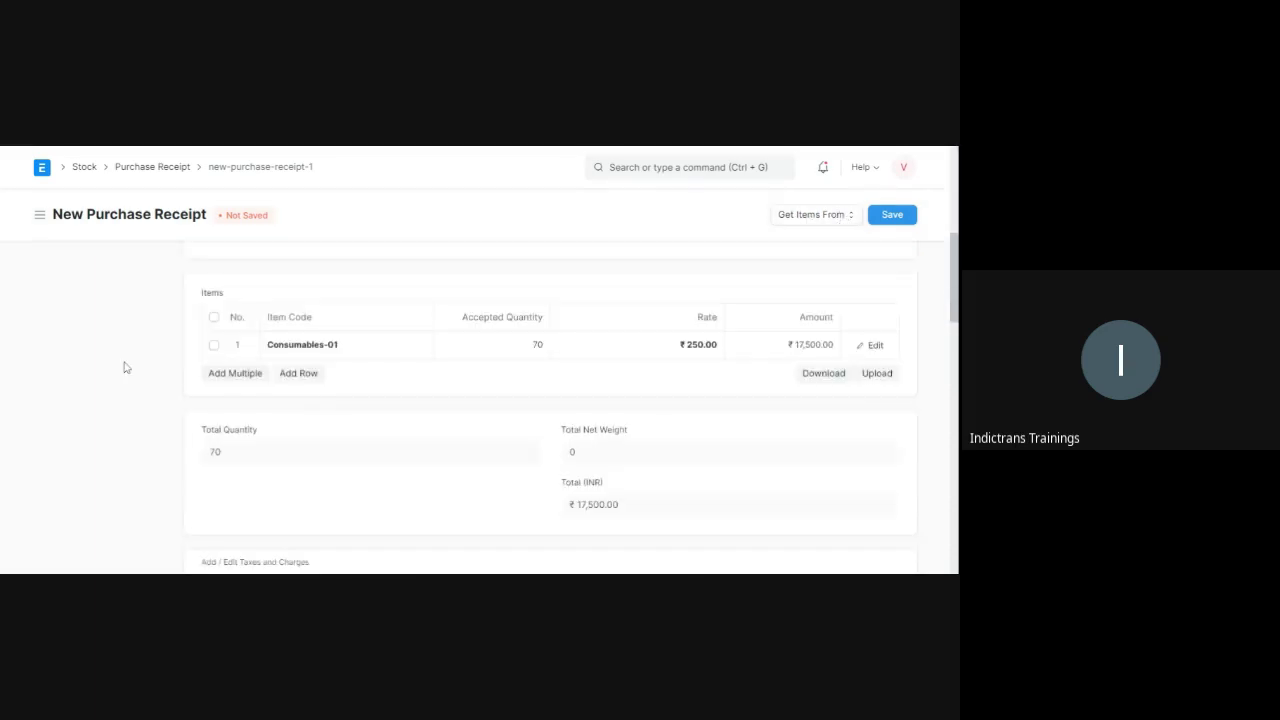
pyautogui.scroll(-5, 170, 371)
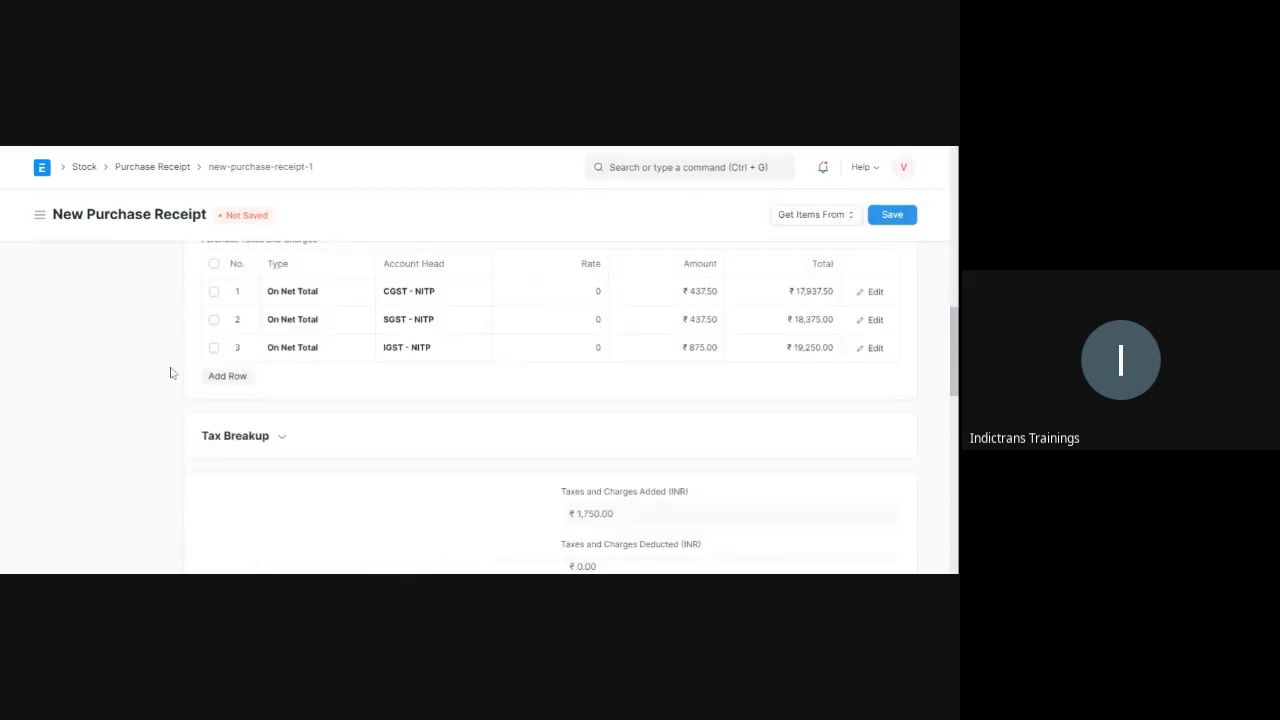
pyautogui.scroll(3, 171, 374)
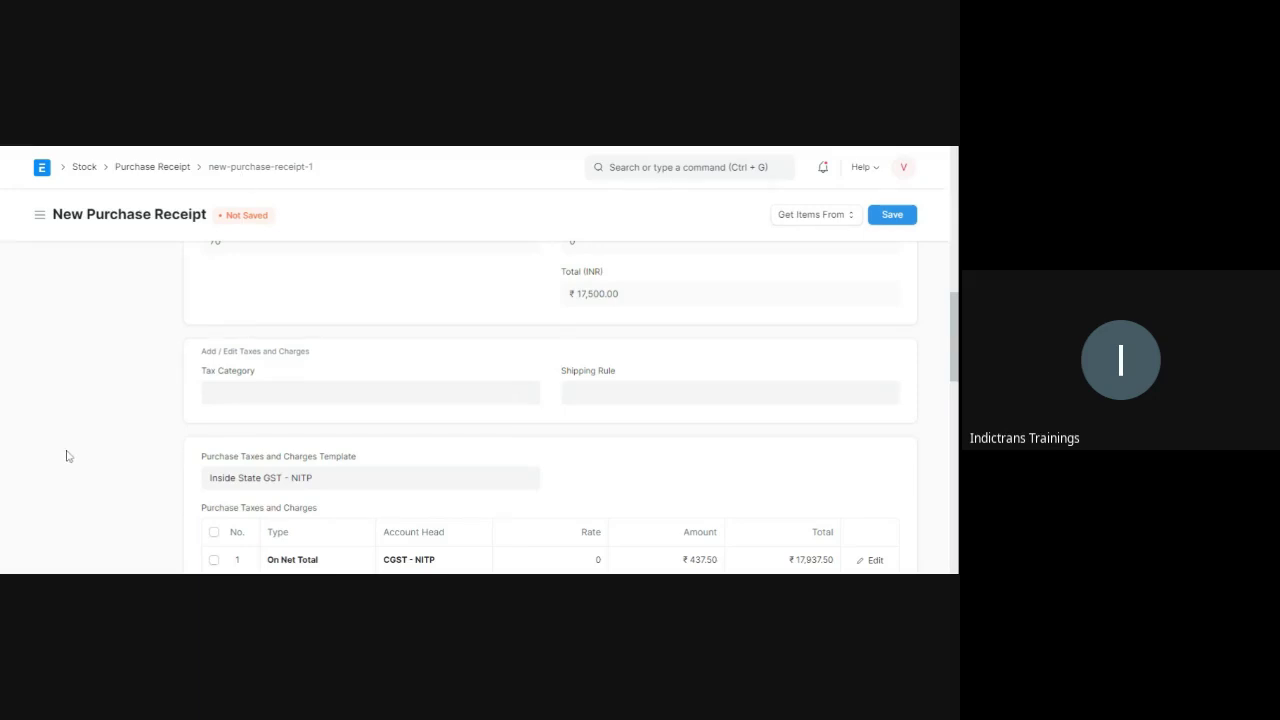
pyautogui.scroll(-3, 122, 436)
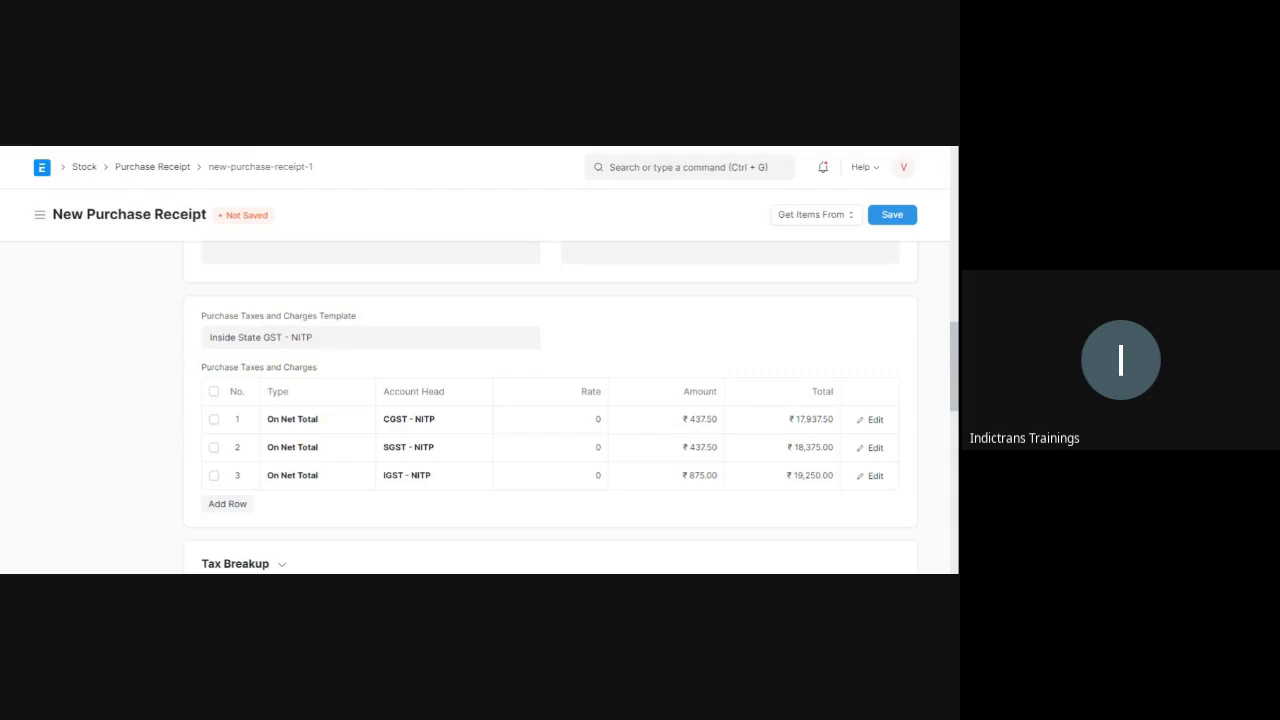
# Step: Change the purchase taxes and charges template to Outside State GST - NITP so that the tax rows reload
pyautogui.click(236, 337)
pyautogui.moveTo(315, 337); pyautogui.dragTo(44, 343)
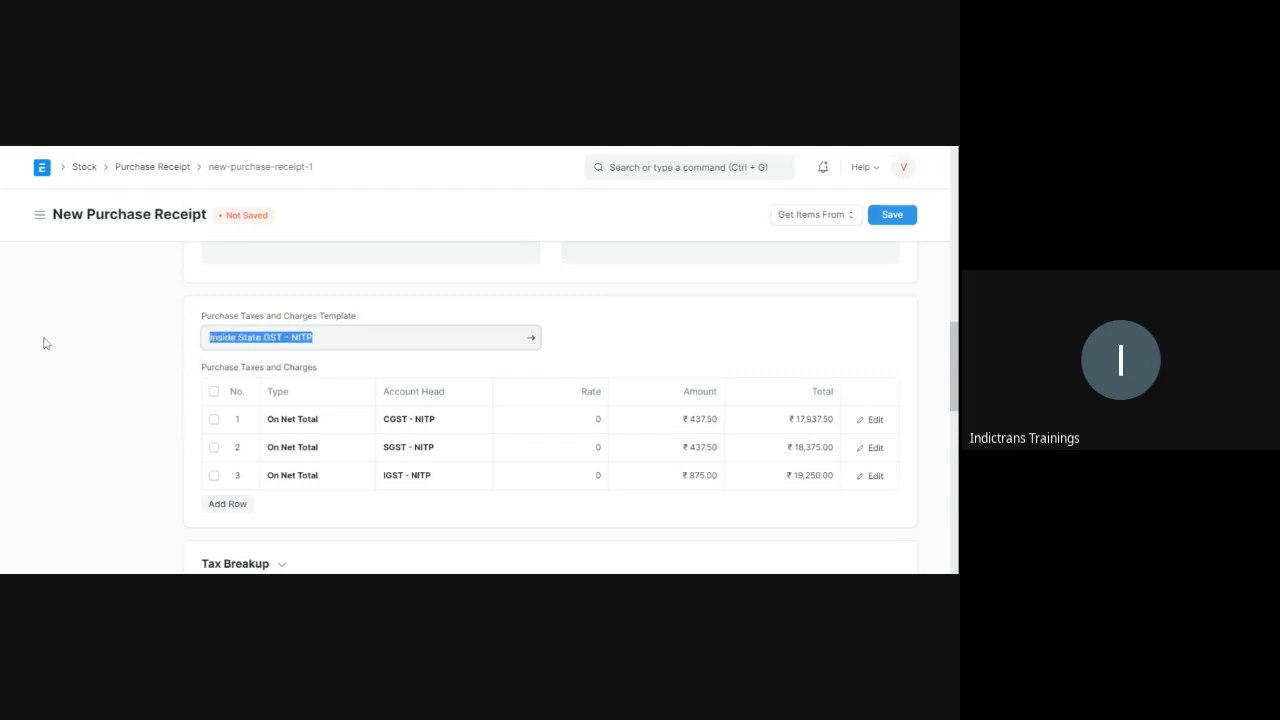
pyautogui.press('BackSpace')
pyautogui.press('Return')
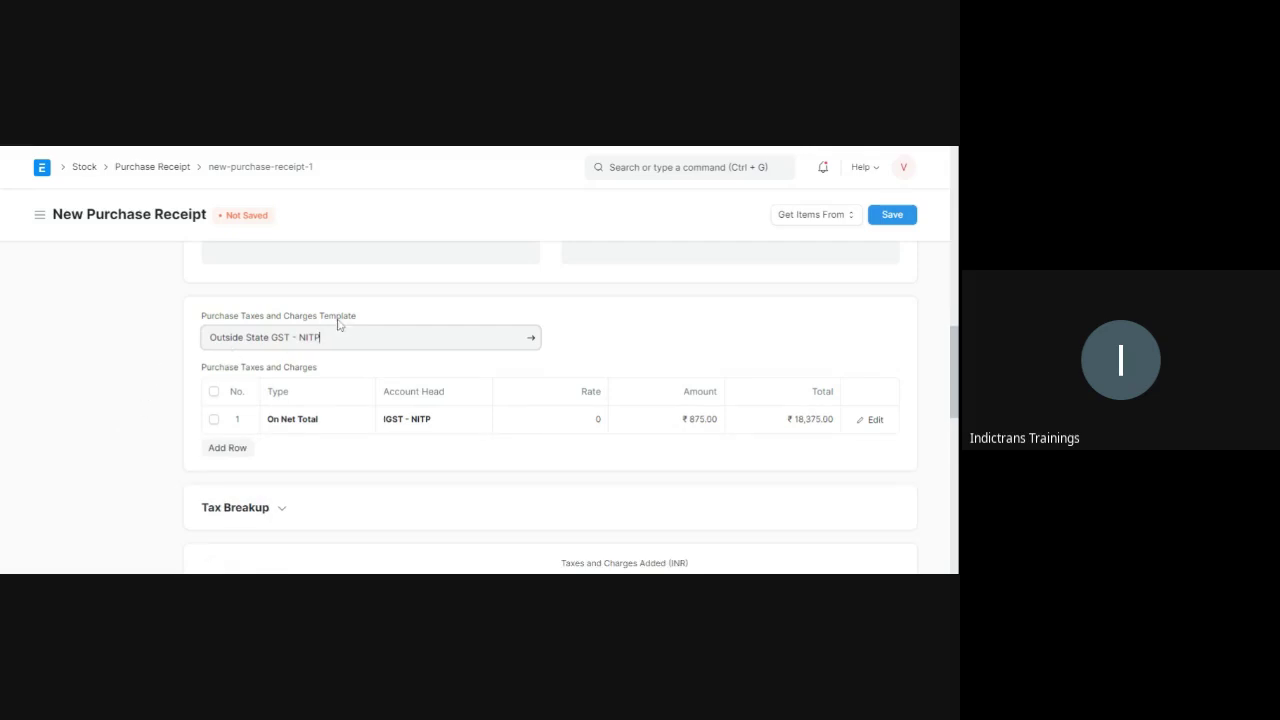
# Step: Replace the Outside State template with Inside State GST - NITP as the purchase taxes and charges template
pyautogui.moveTo(321, 337); pyautogui.dragTo(100, 326)
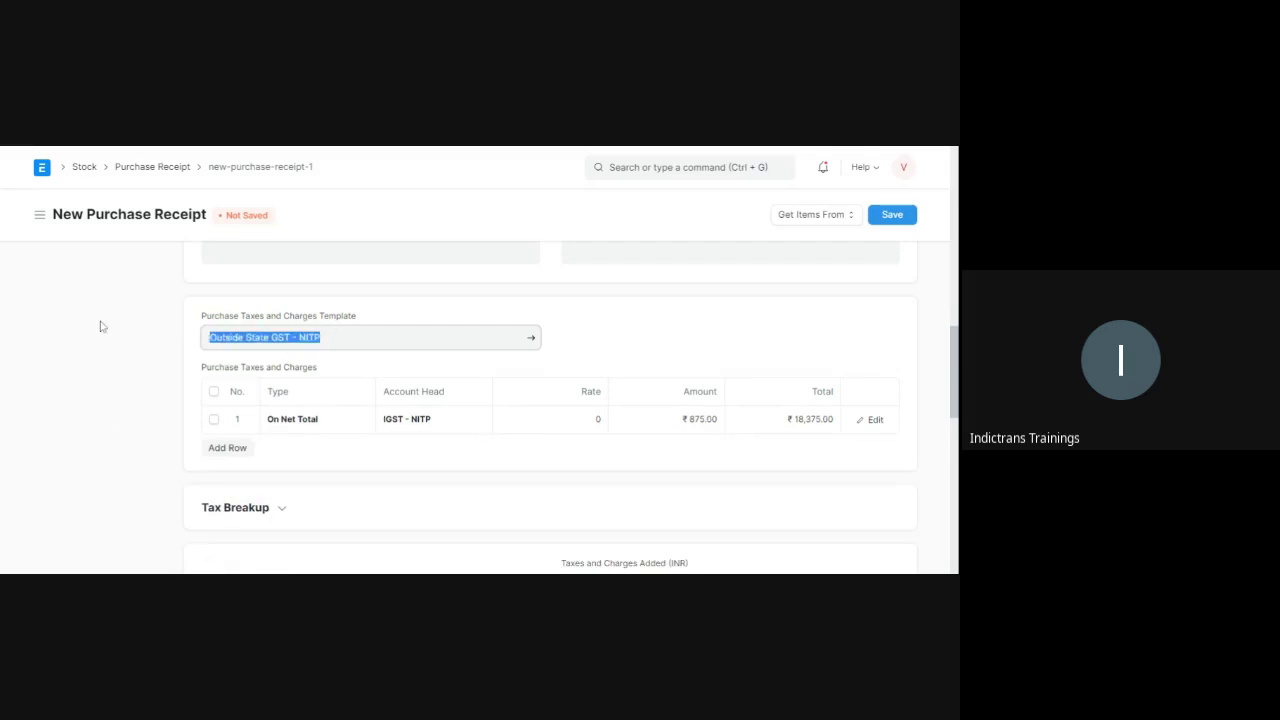
pyautogui.press('BackSpace')
pyautogui.write('inside')
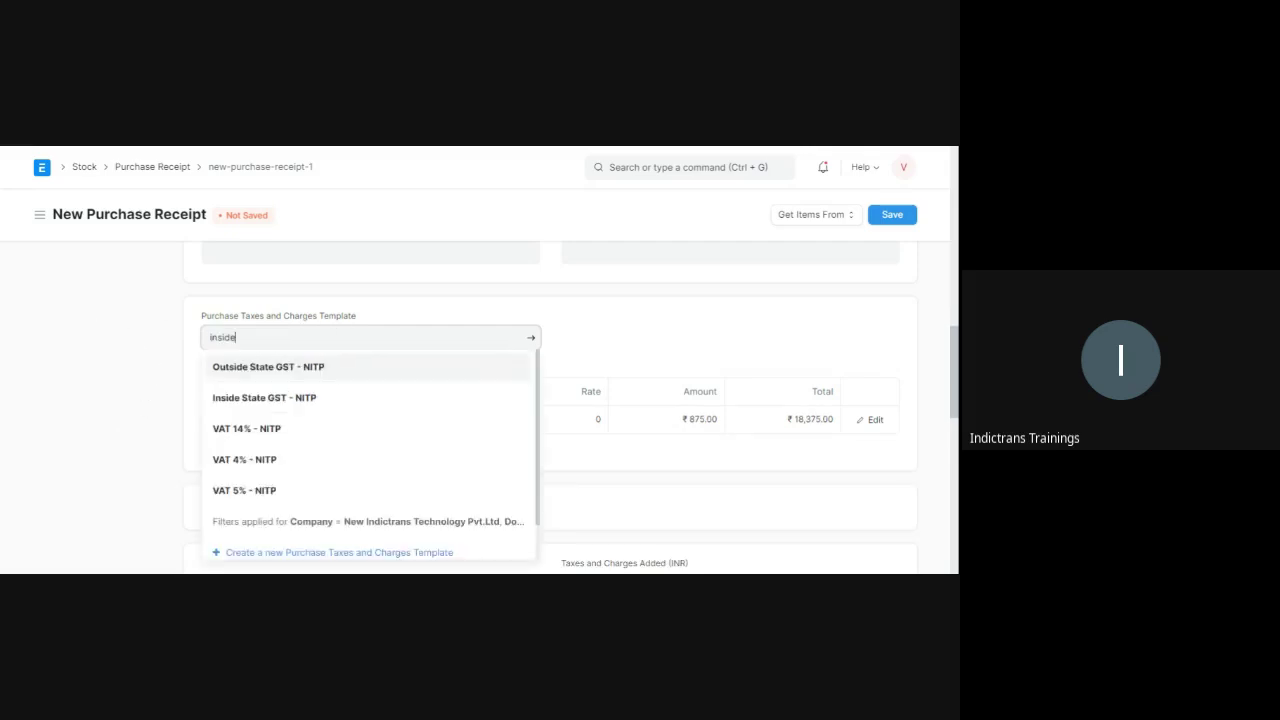
pyautogui.click(283, 370)
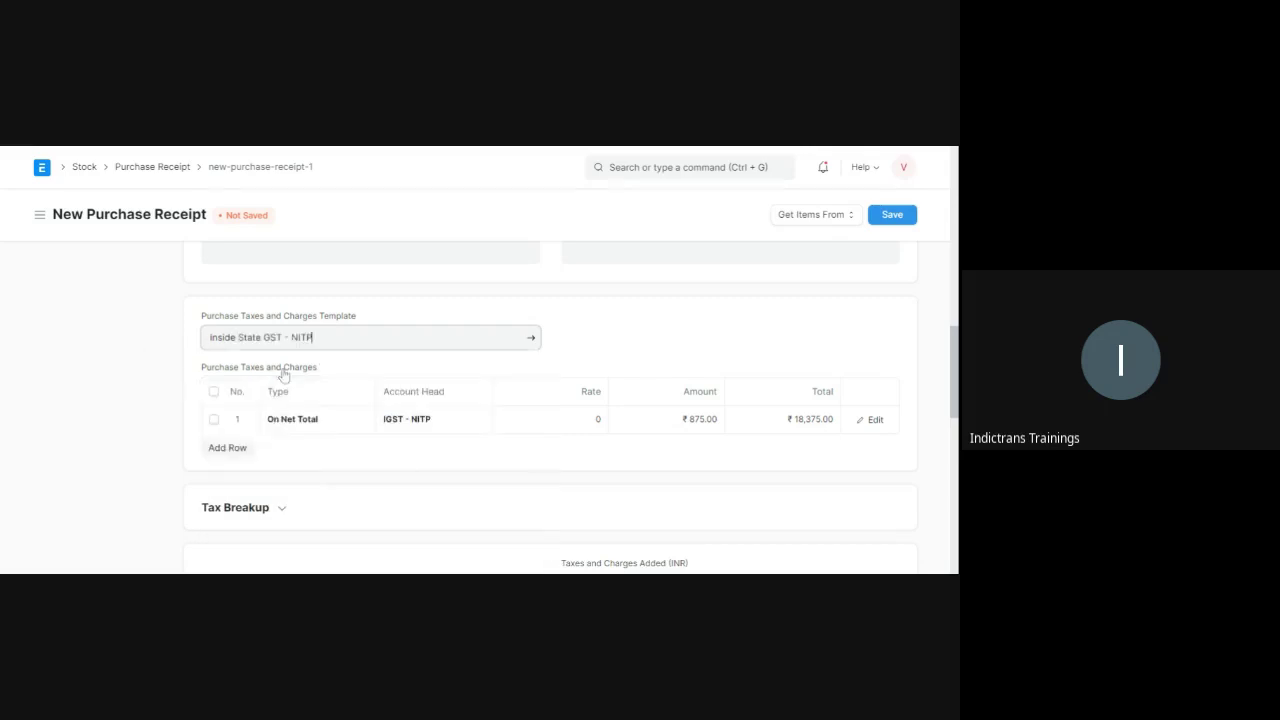
pyautogui.click(172, 415)
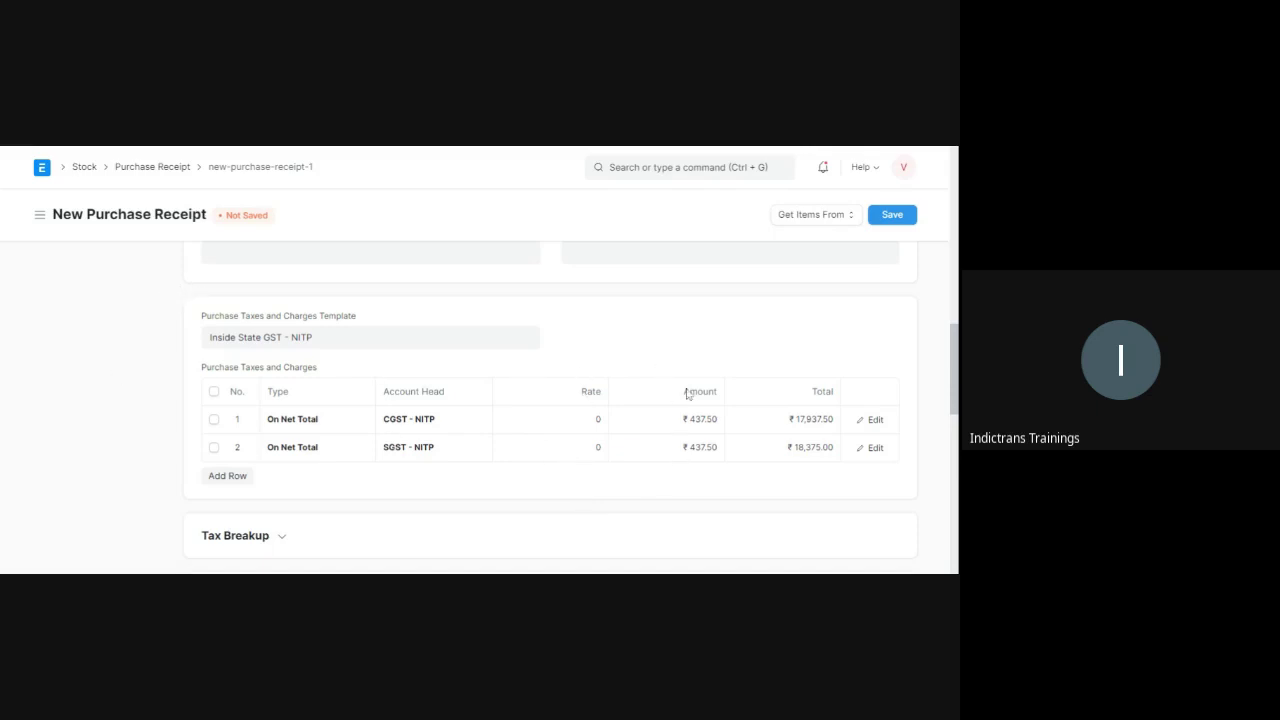
# Step: Expand the receipt's Tax Breakup and examine its CGST and SGST calculation against the purchase tax rows and totals
pyautogui.scroll(-3, 660, 480)
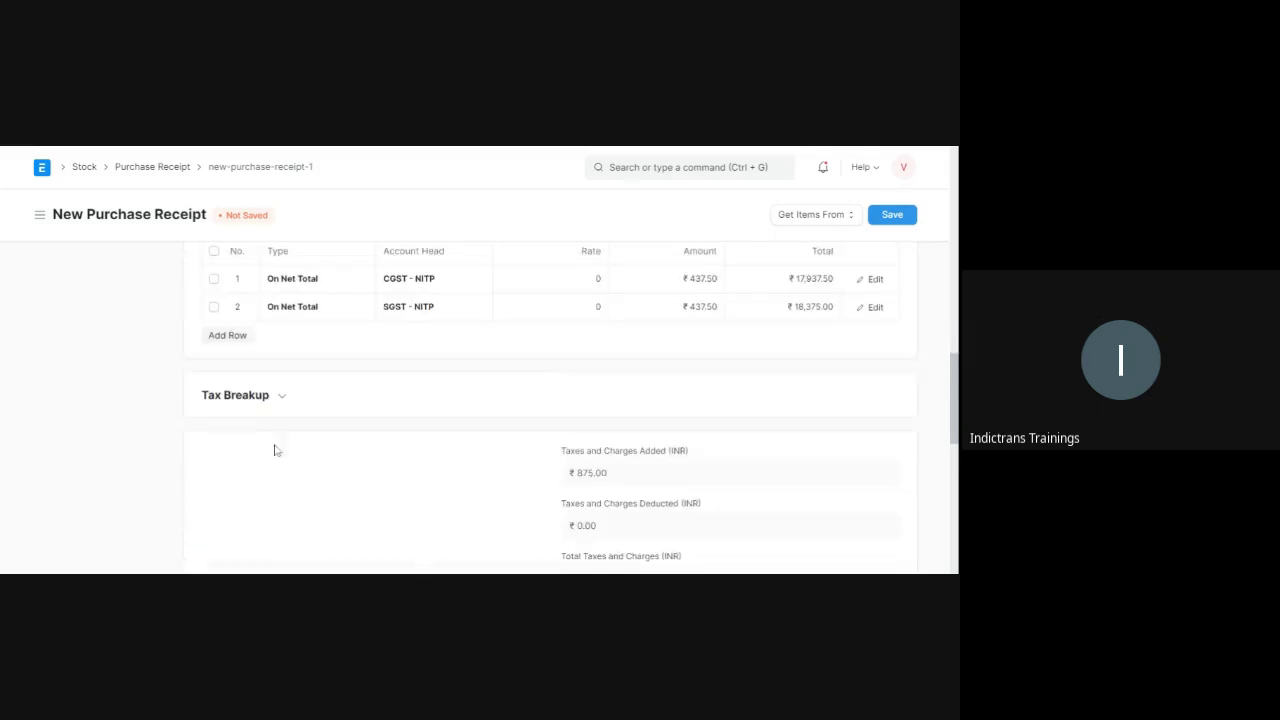
pyautogui.click(259, 398)
pyautogui.scroll(-10, 254, 460)
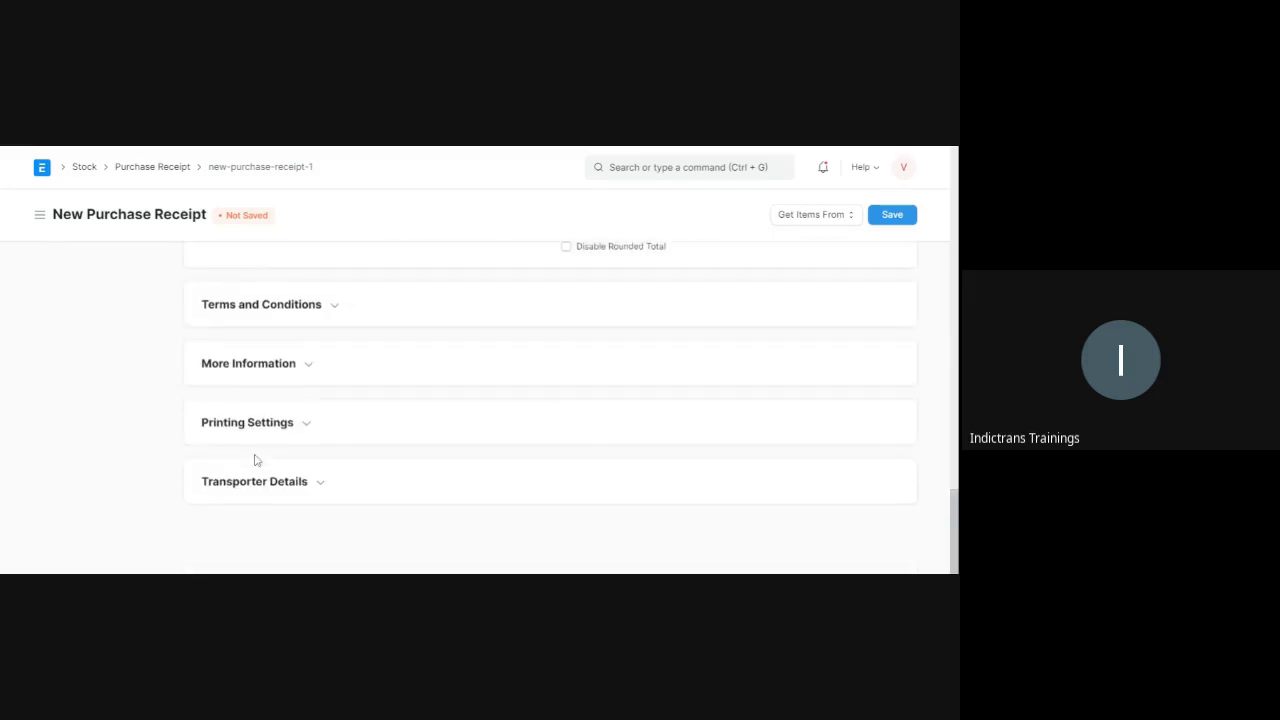
pyautogui.scroll(10, 254, 460)
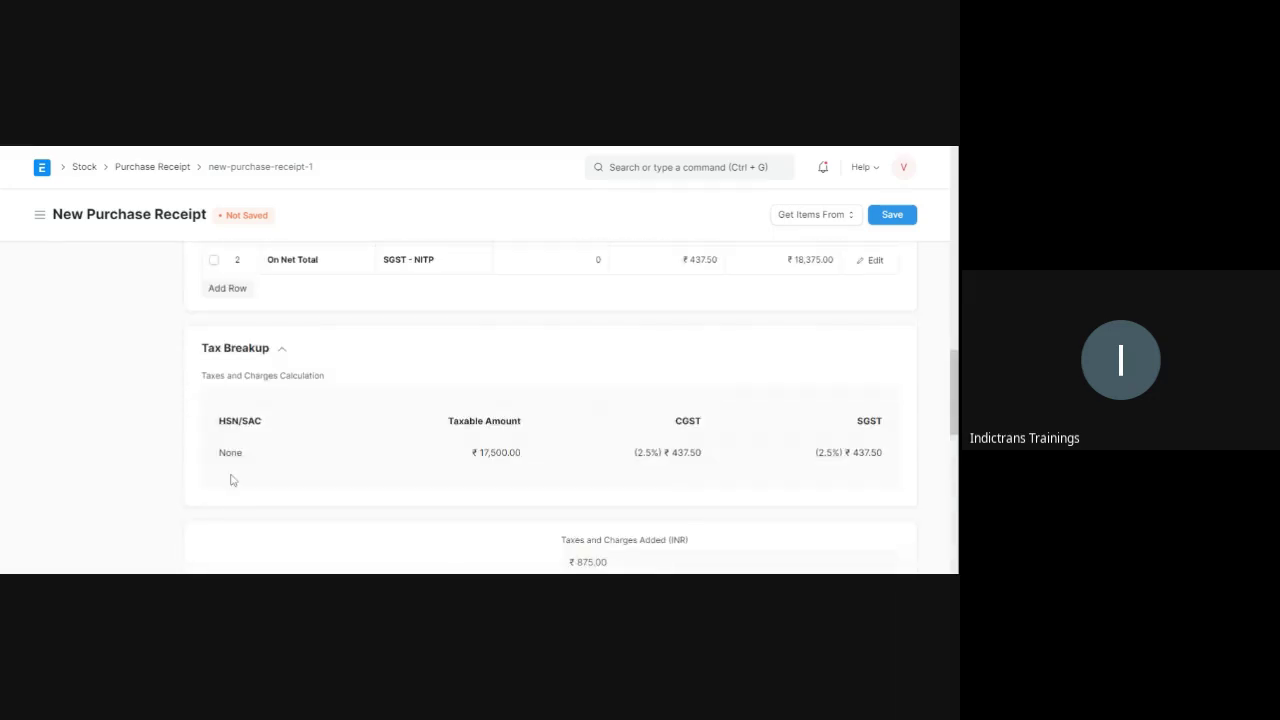
pyautogui.scroll(1, 203, 384)
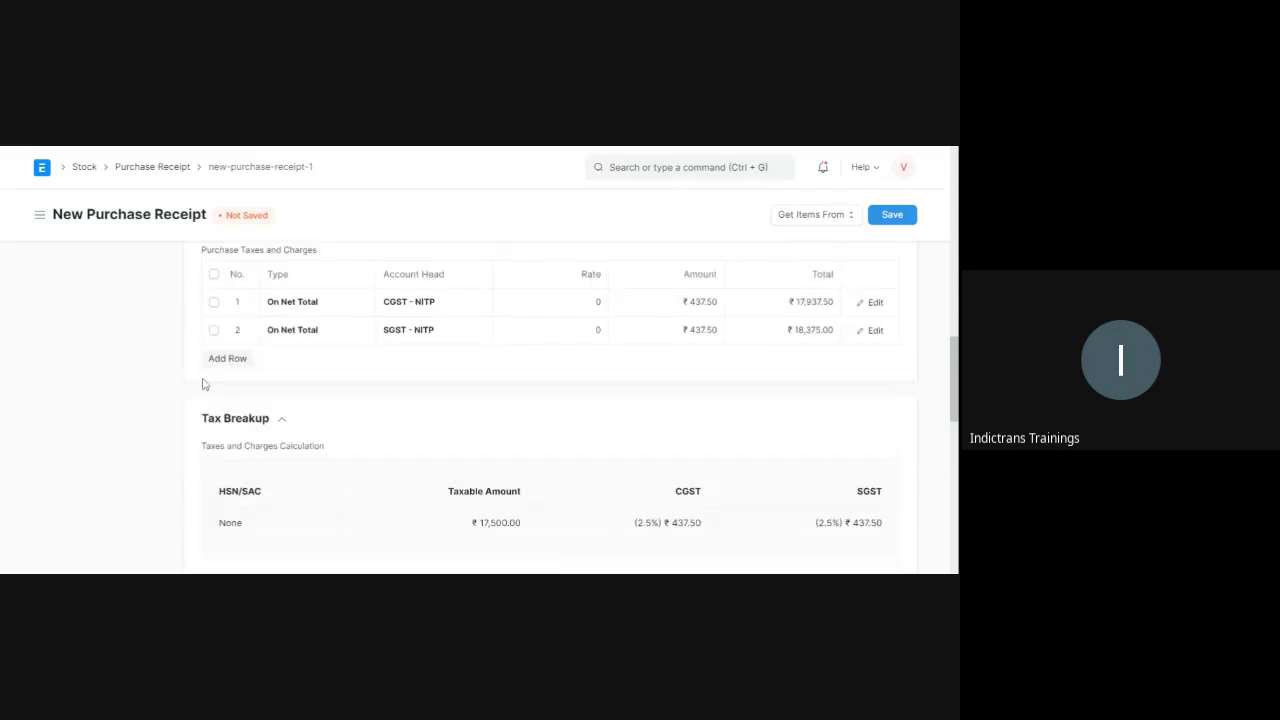
pyautogui.scroll(3, 203, 384)
pyautogui.scroll(-2, 208, 263)
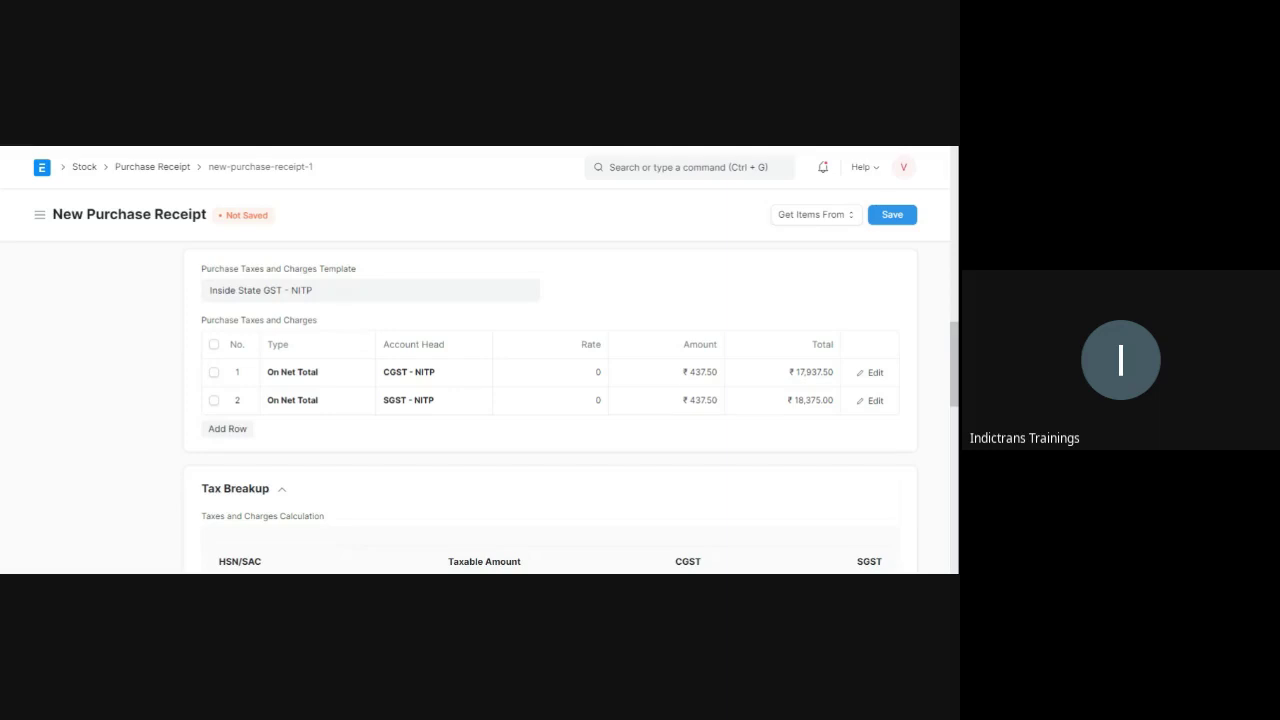
pyautogui.scroll(-3, 523, 486)
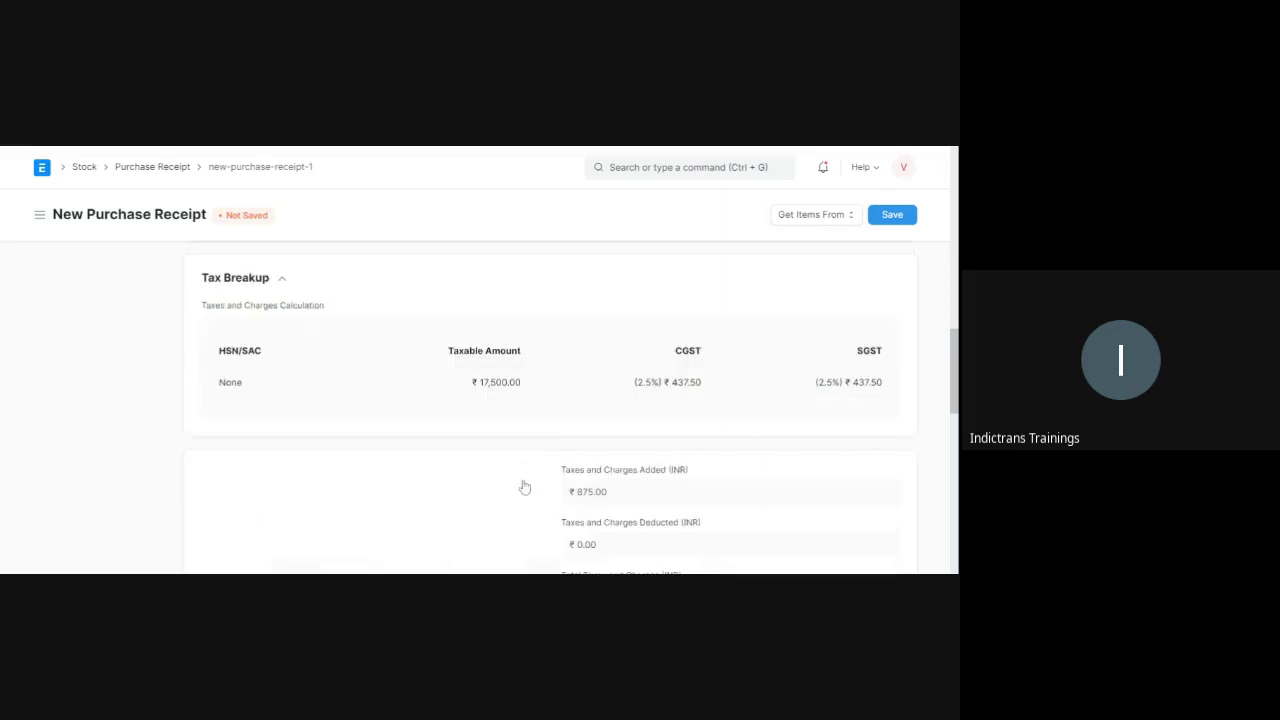
# Step: Save the Supplier-05 purchase receipt, check its items and taxes, and submit it permanently
pyautogui.click(893, 215)
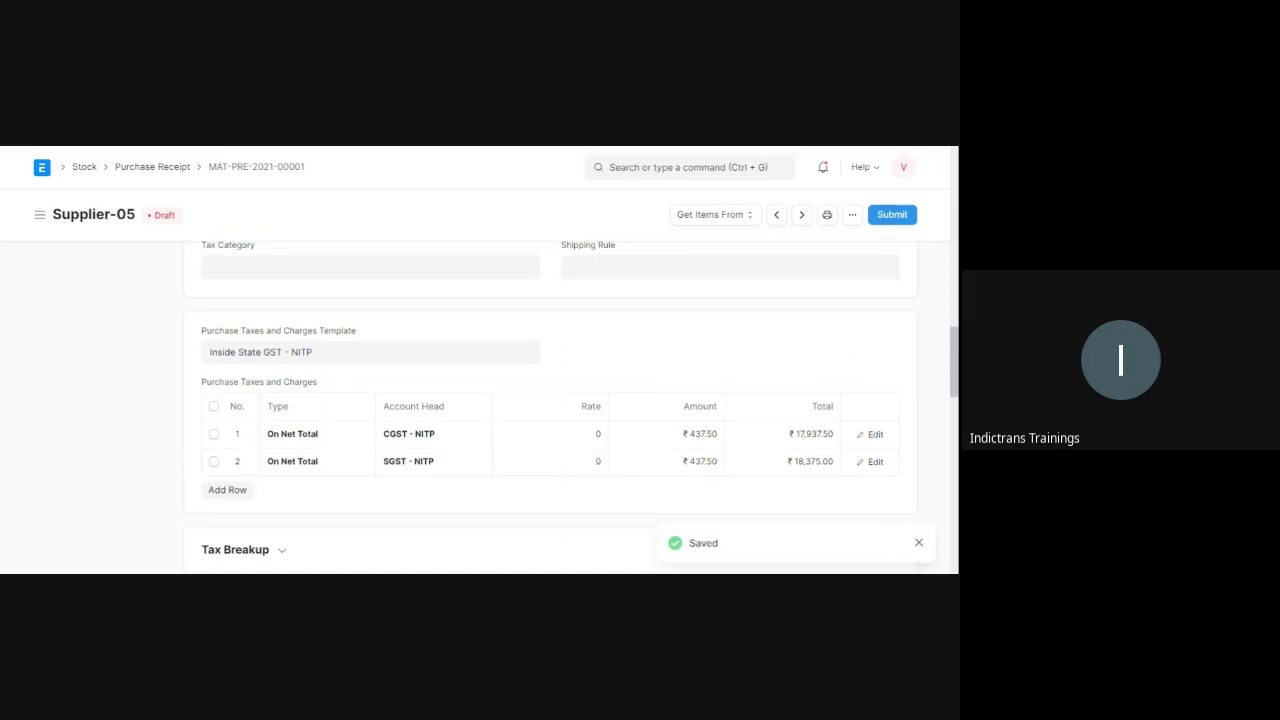
pyautogui.scroll(-3, 850, 354)
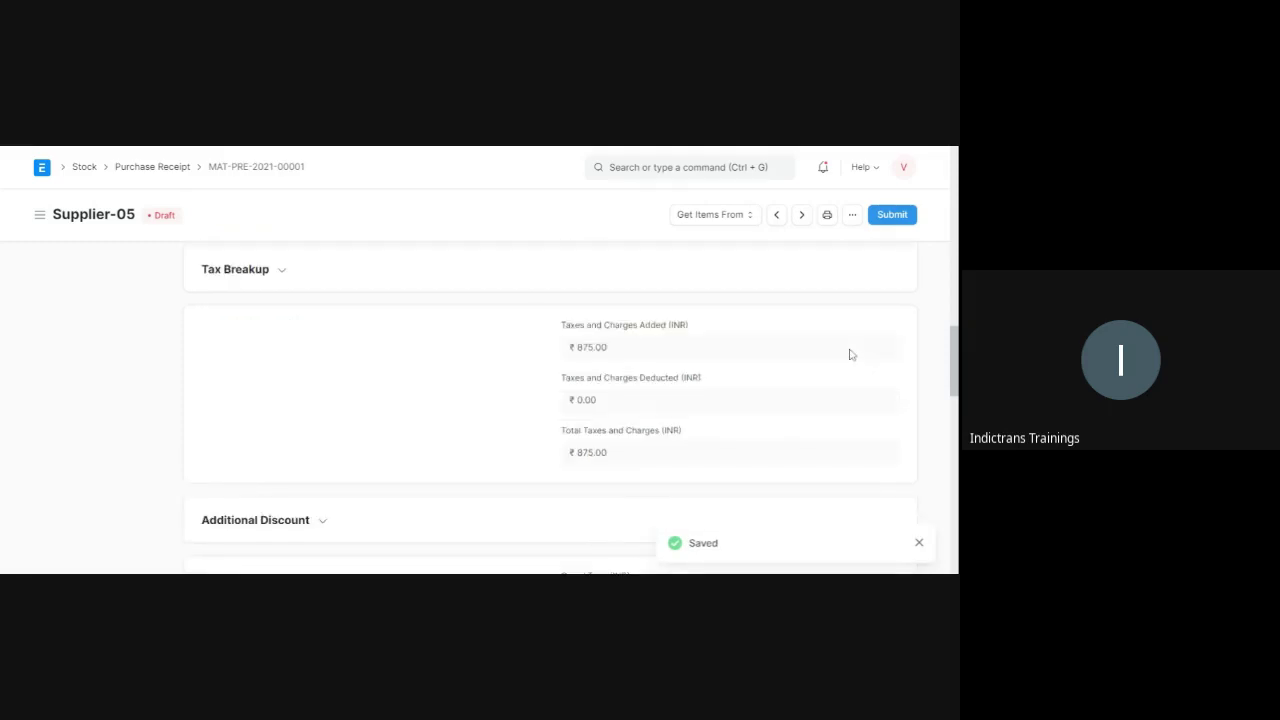
pyautogui.scroll(3, 850, 354)
pyautogui.scroll(5, 850, 354)
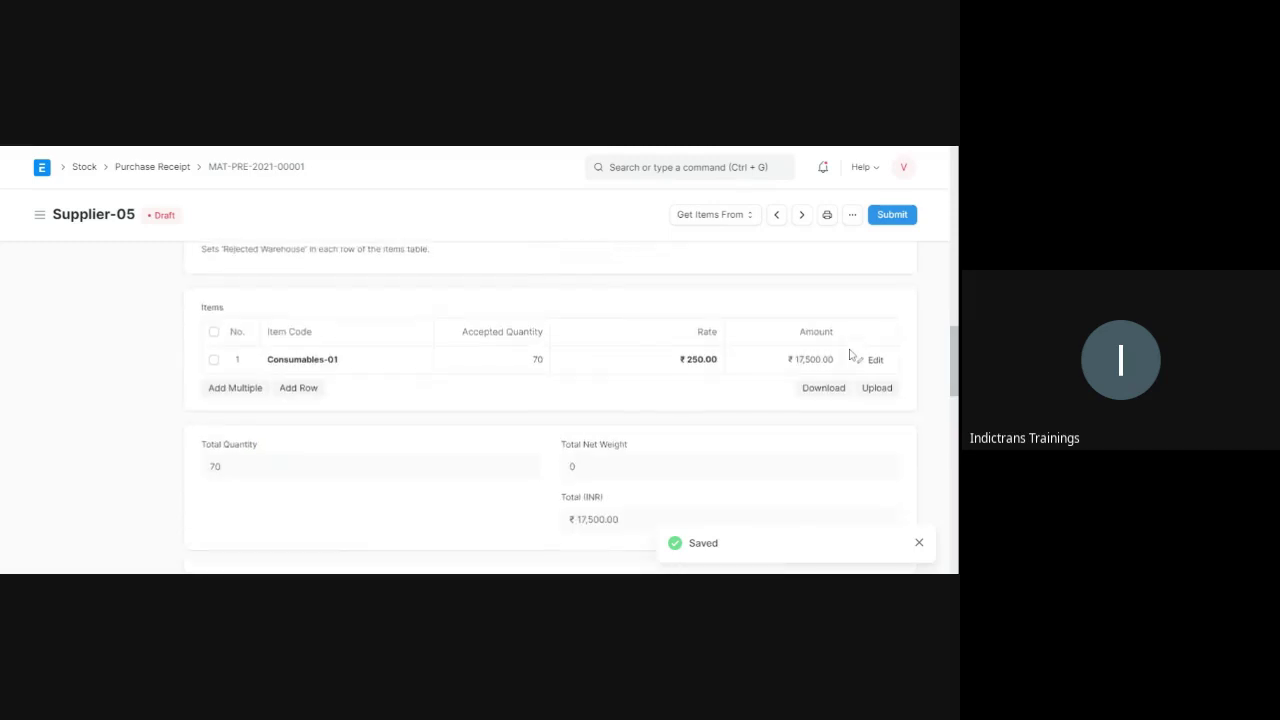
pyautogui.scroll(3, 850, 354)
pyautogui.click(893, 218)
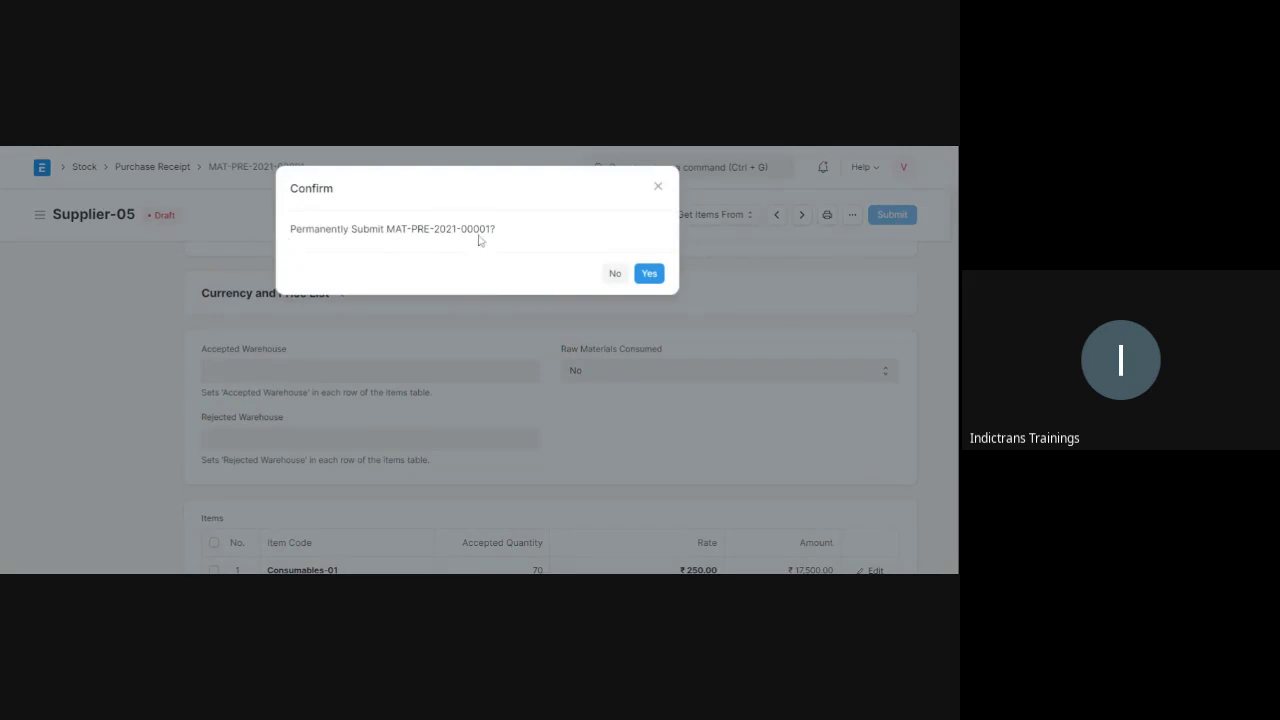
pyautogui.click(649, 273)
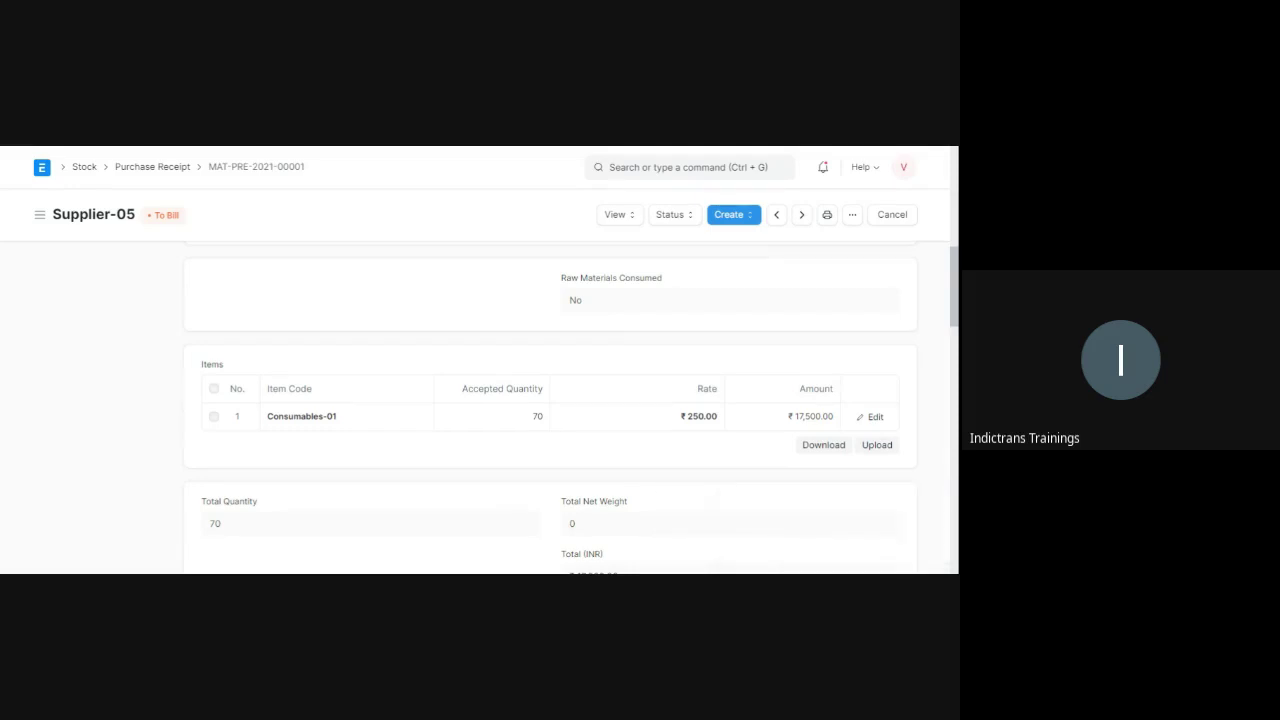
# Step: Search for "balanc", open the Balance Sheet report and examine its asset and liability rows
pyautogui.click(707, 170)
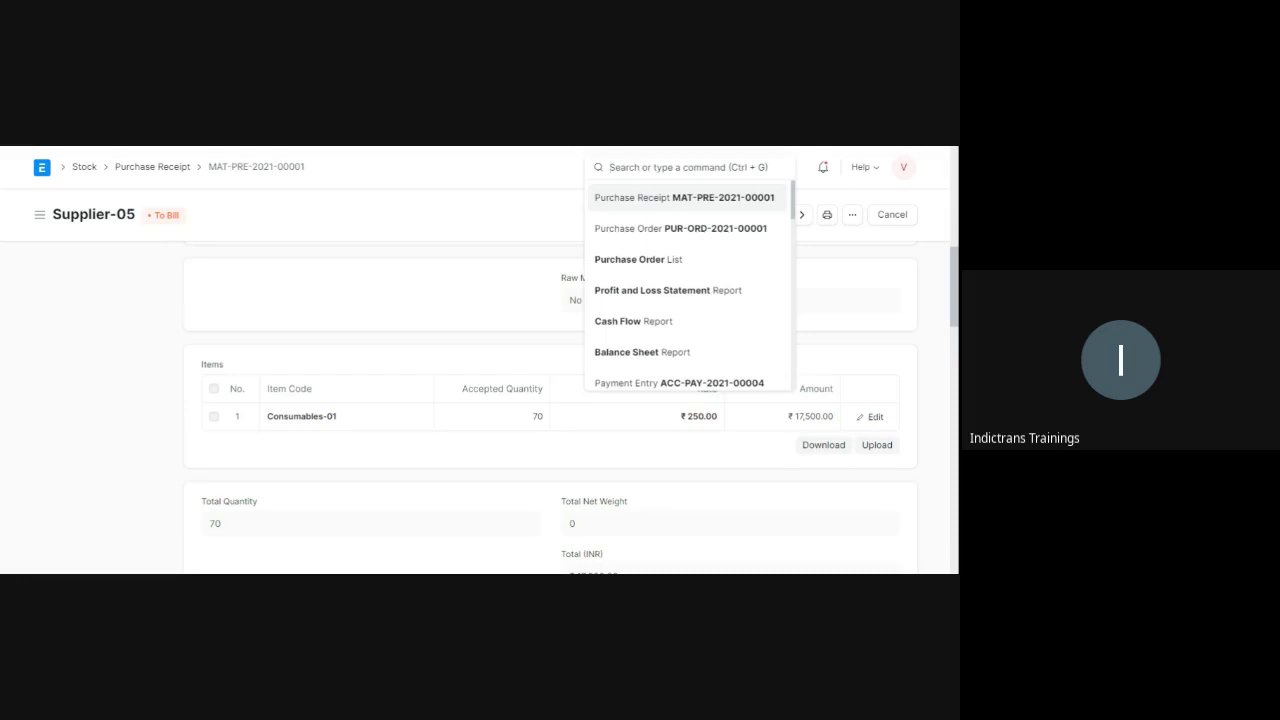
pyautogui.write('balanc')
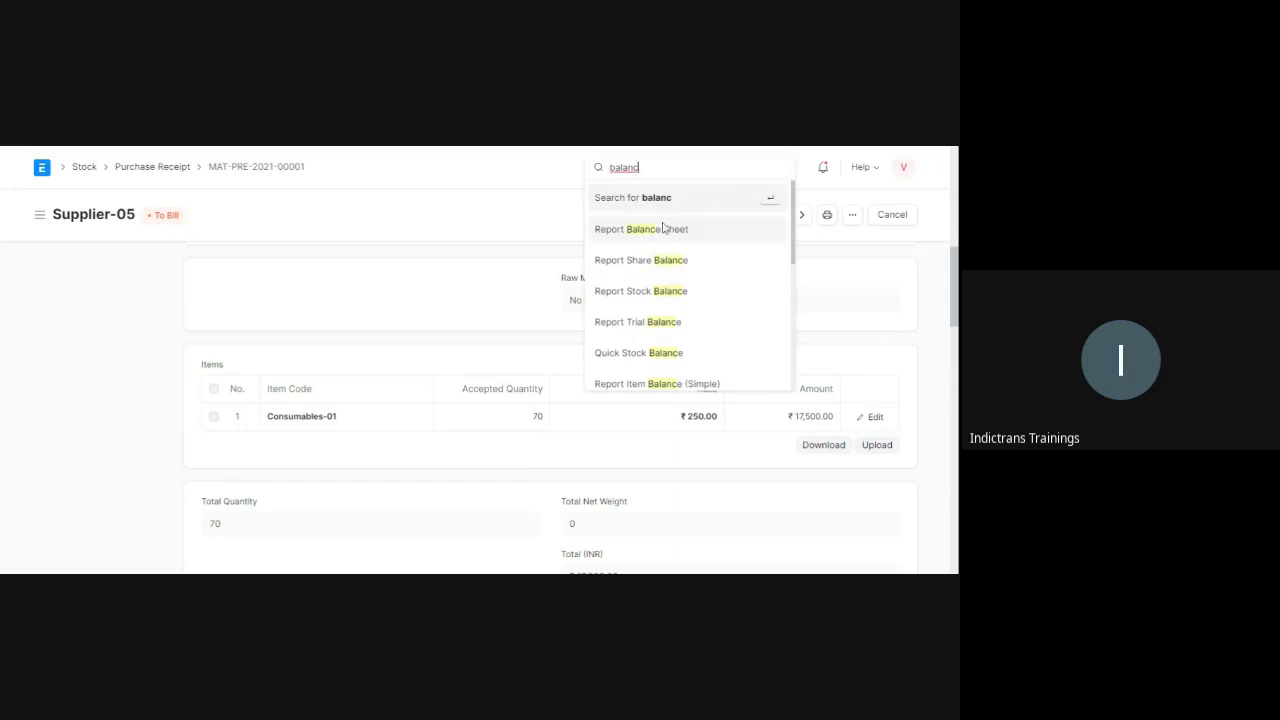
pyautogui.click(663, 229)
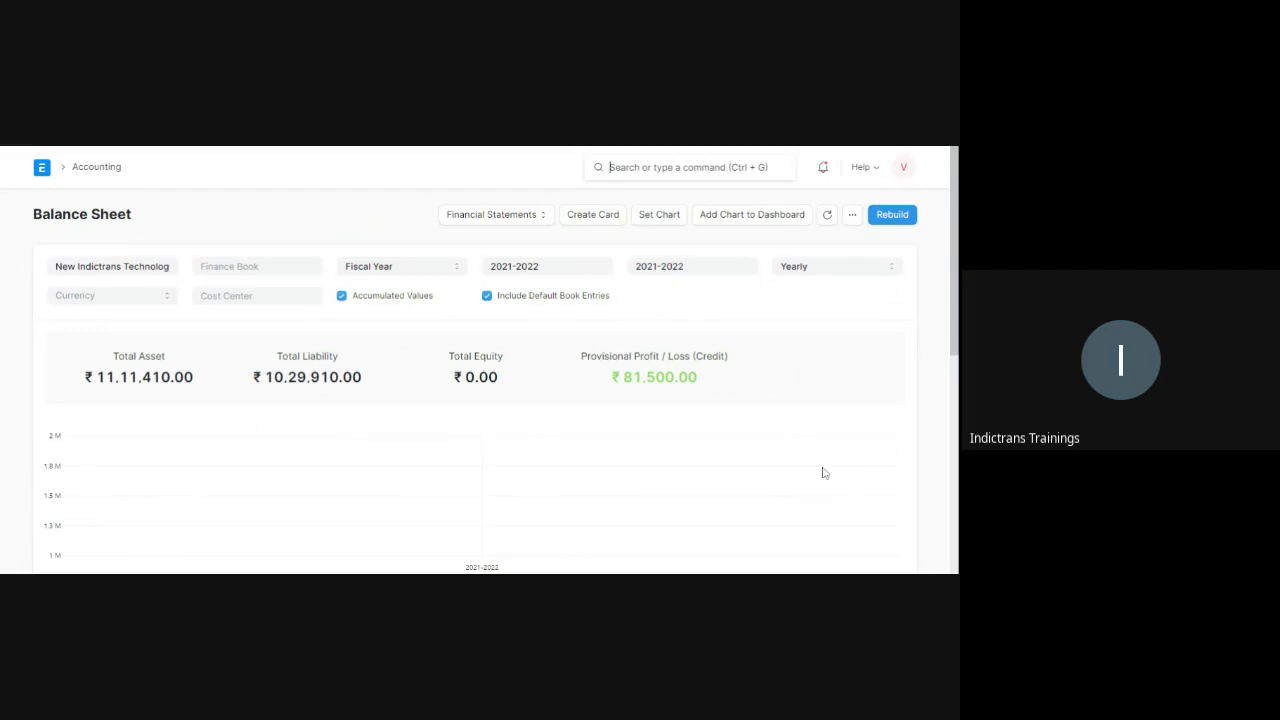
pyautogui.scroll(-3, 505, 392)
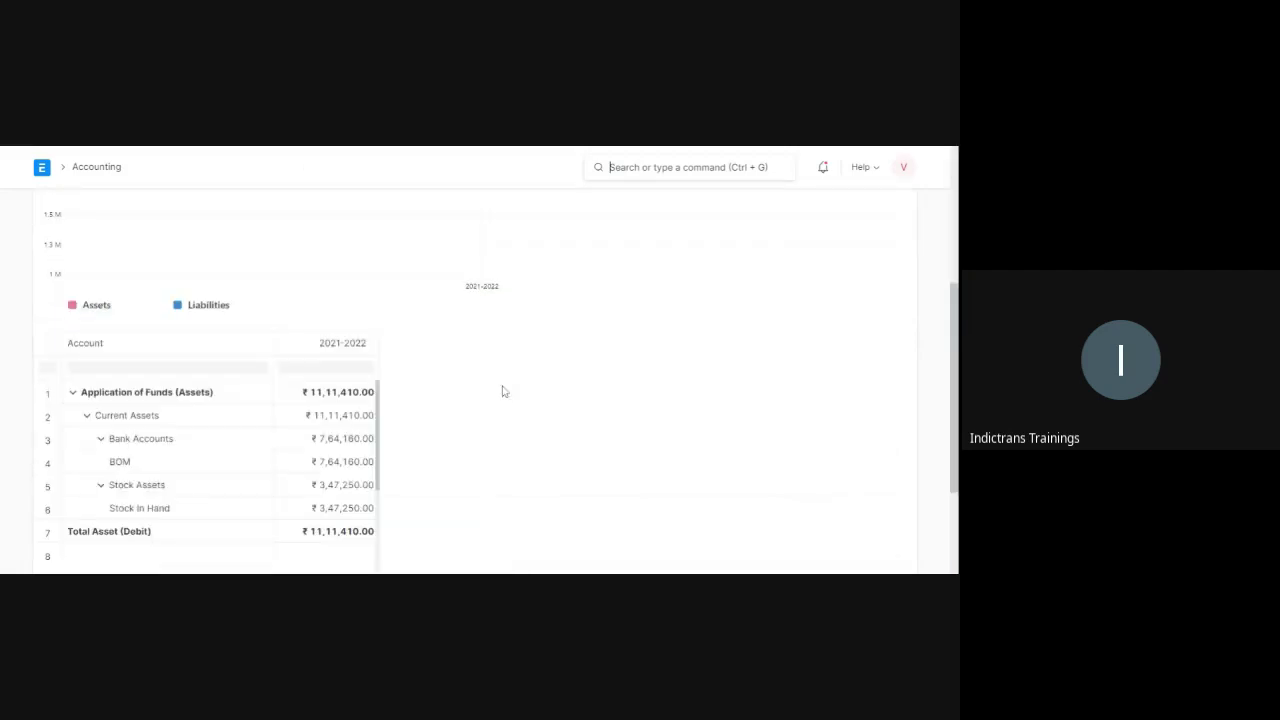
pyautogui.scroll(-1, 504, 391)
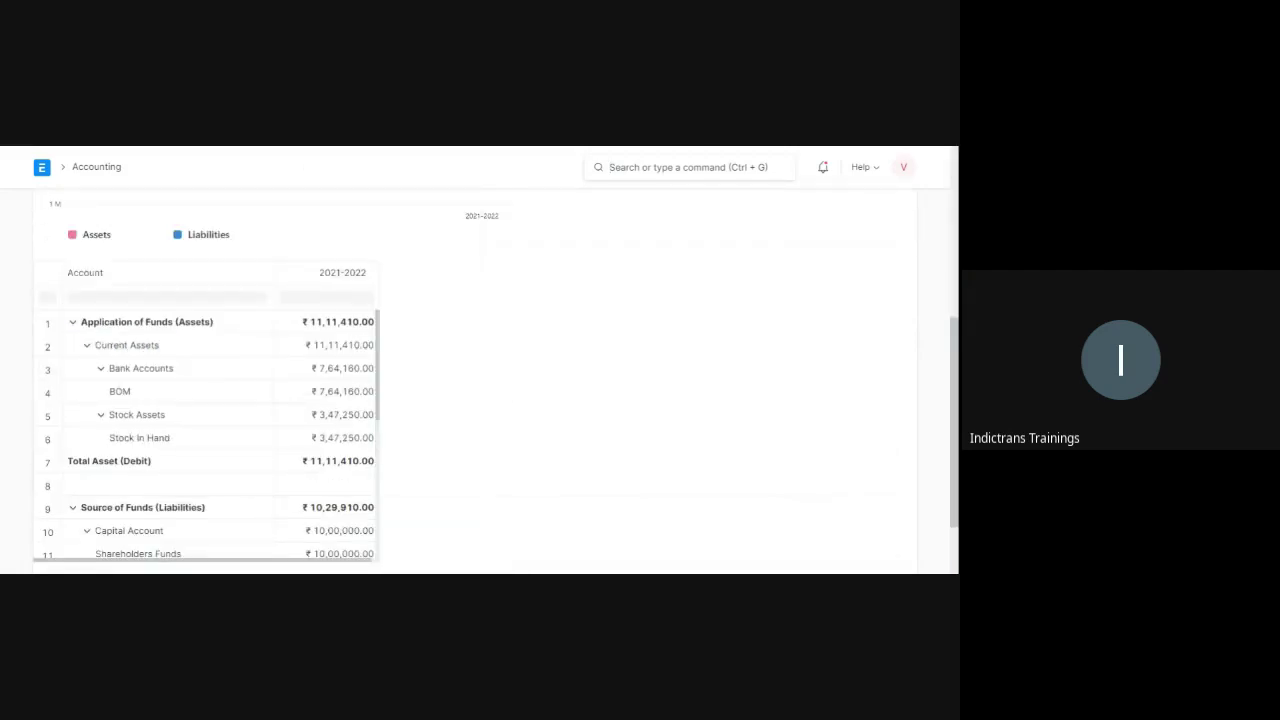
# Step: Refresh the Balance Sheet report and examine its bank, stock, creditors, duties and taxes, and stock liability rows against the totals
pyautogui.scroll(4, 655, 323)
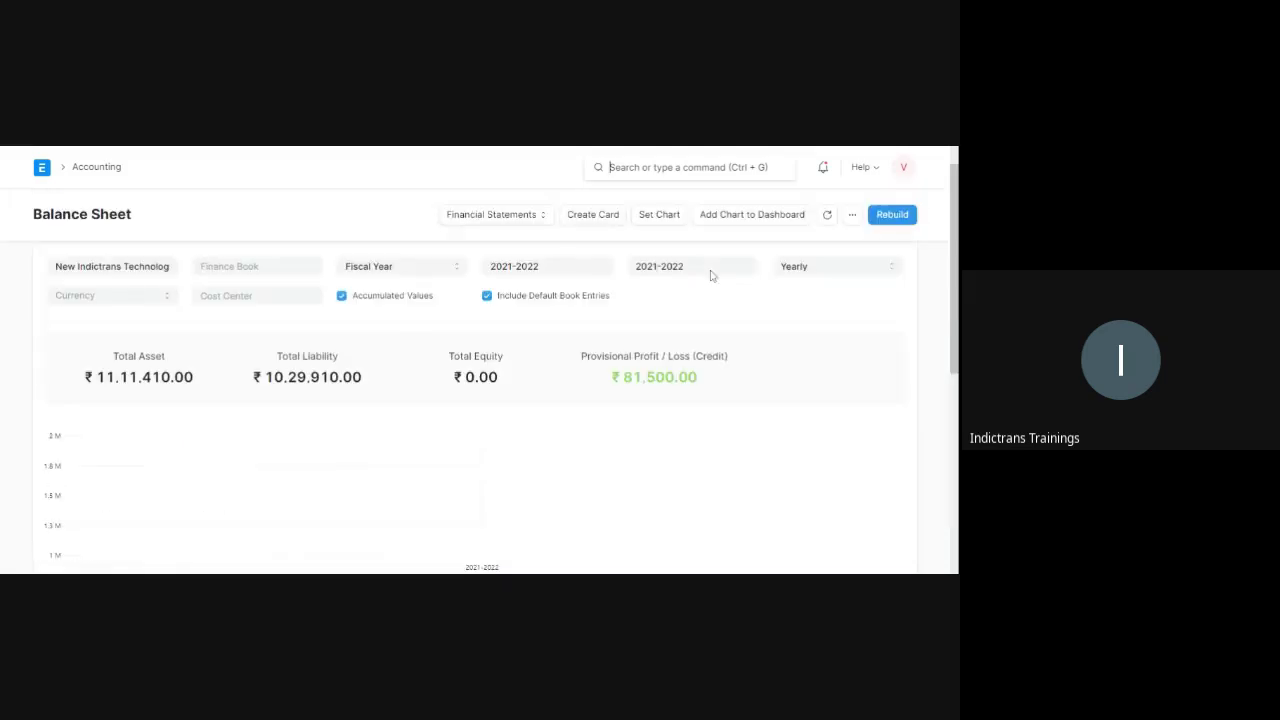
pyautogui.click(829, 216)
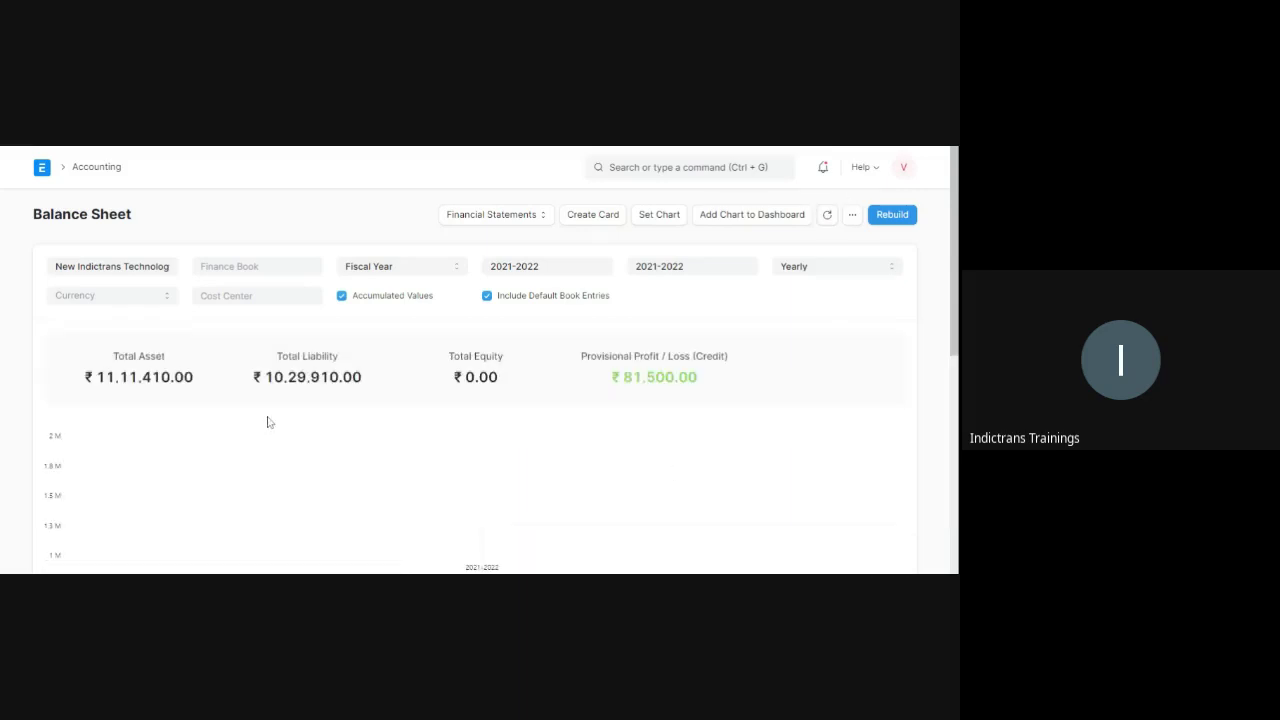
pyautogui.scroll(-4, 267, 422)
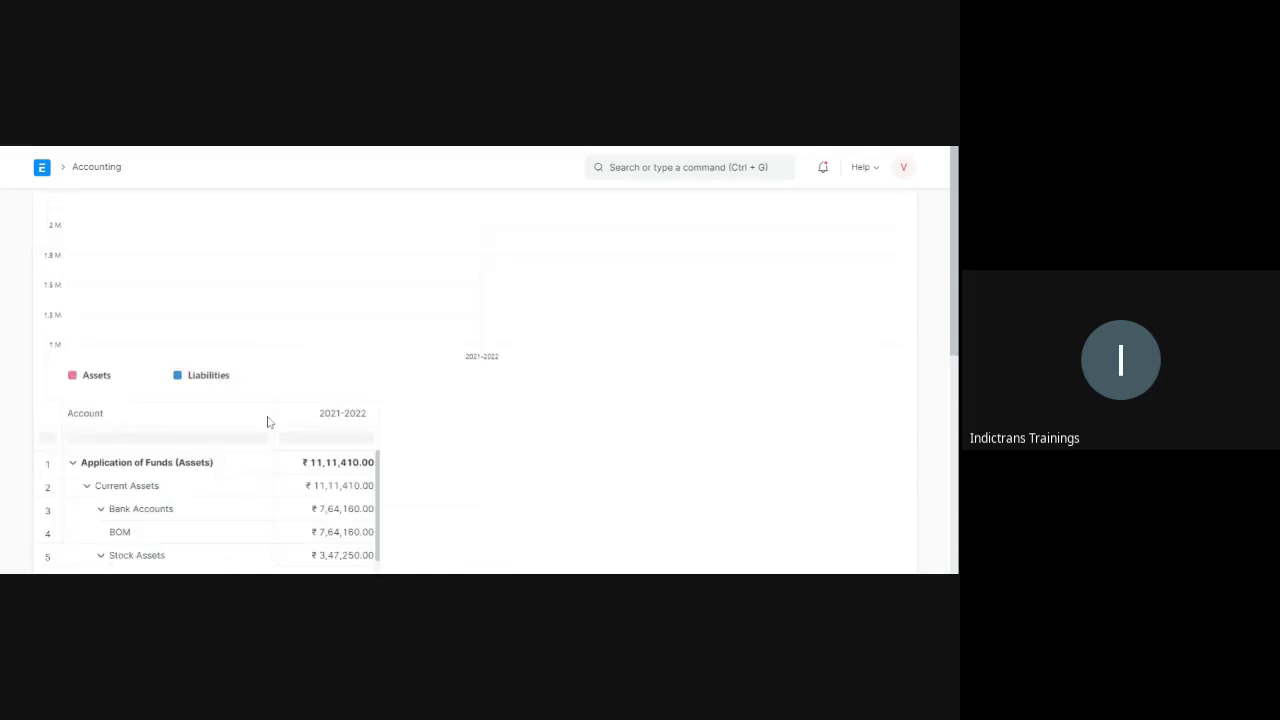
pyautogui.scroll(-2, 267, 422)
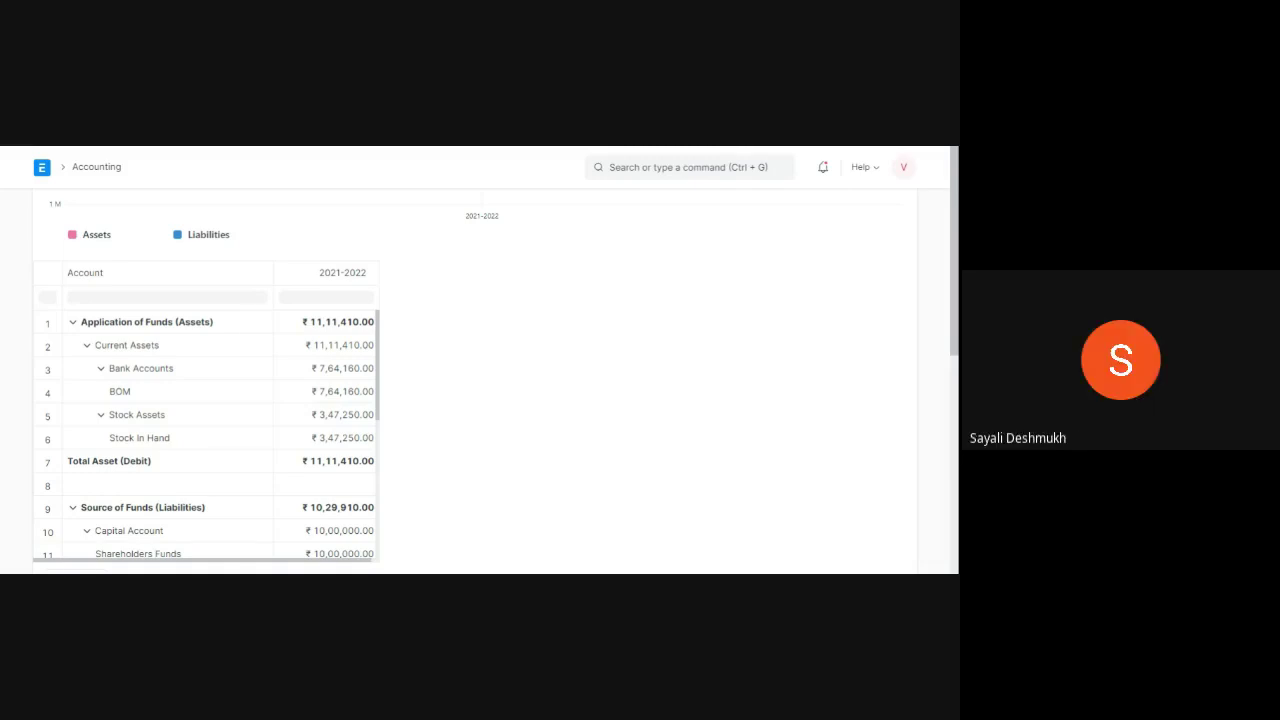
pyautogui.scroll(3, 475, 360)
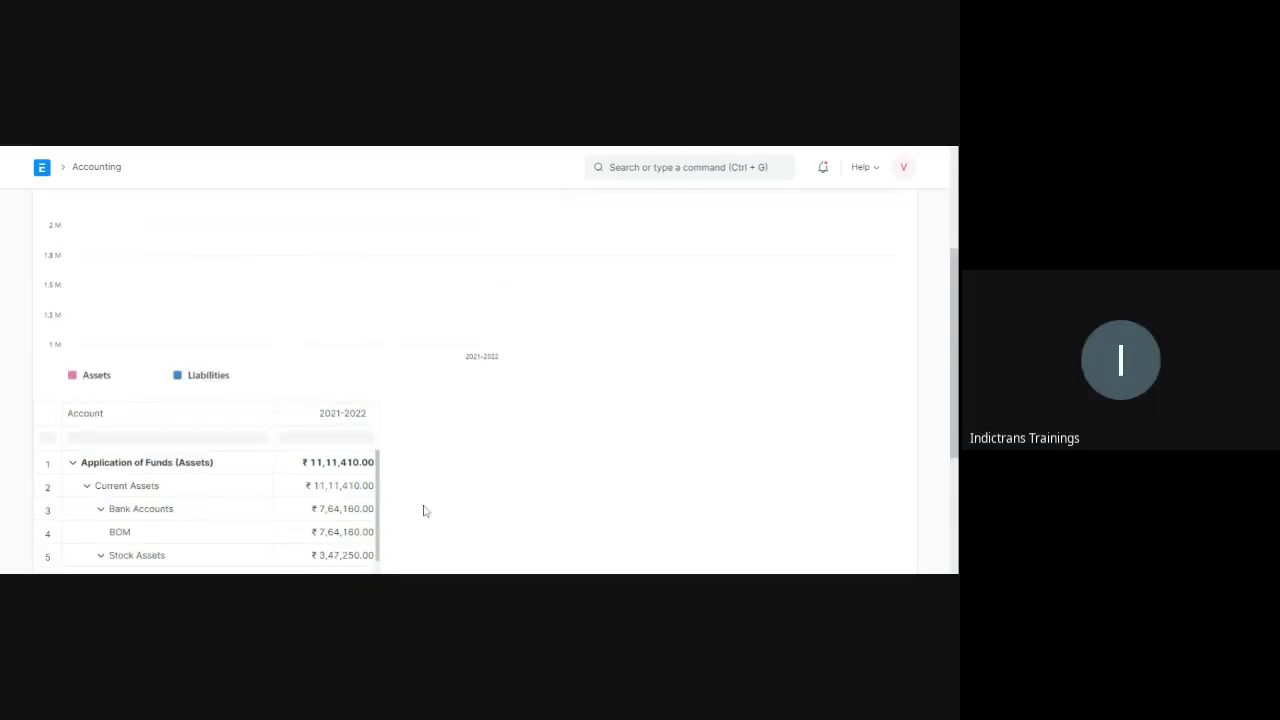
pyautogui.scroll(-3, 481, 470)
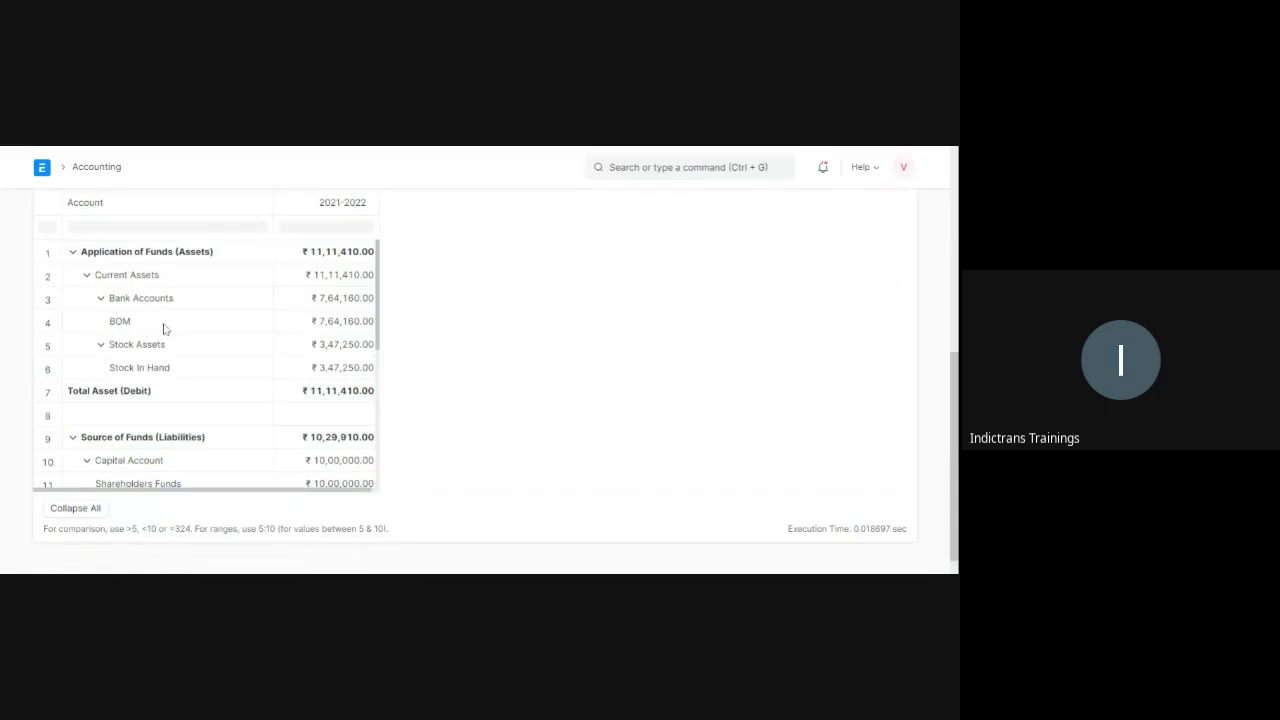
pyautogui.scroll(-3, 238, 347)
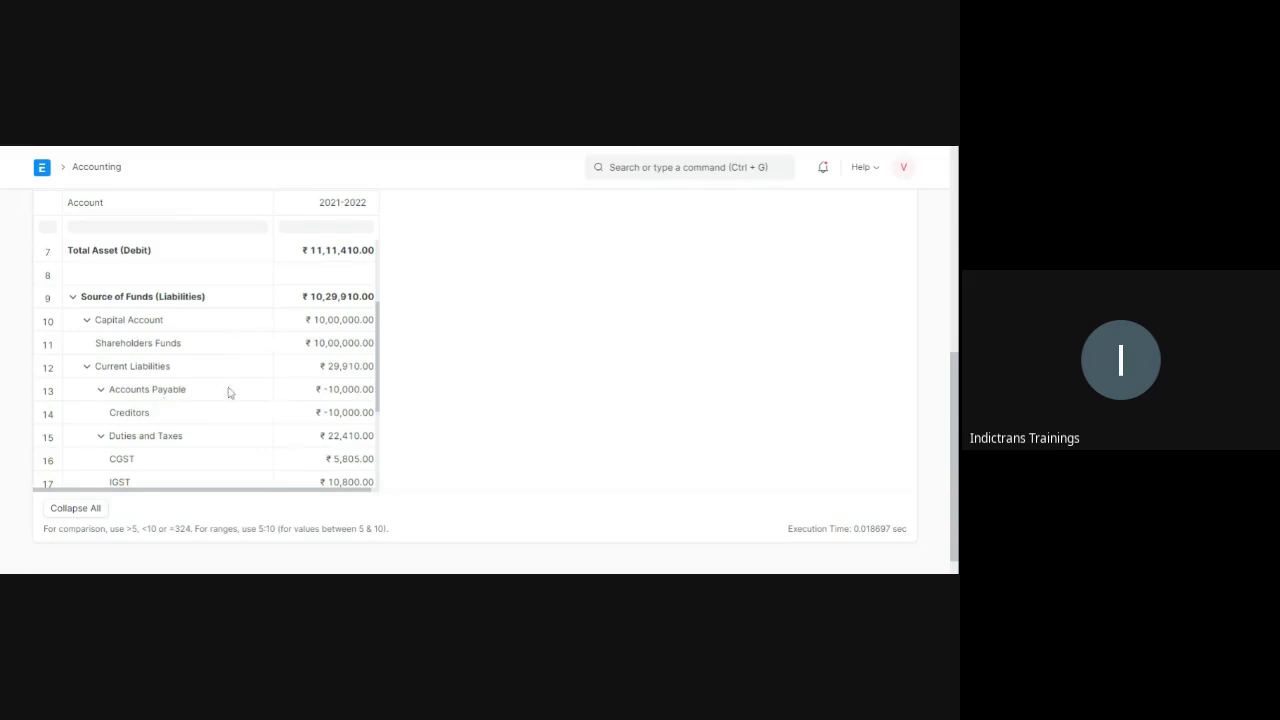
pyautogui.scroll(-3, 228, 393)
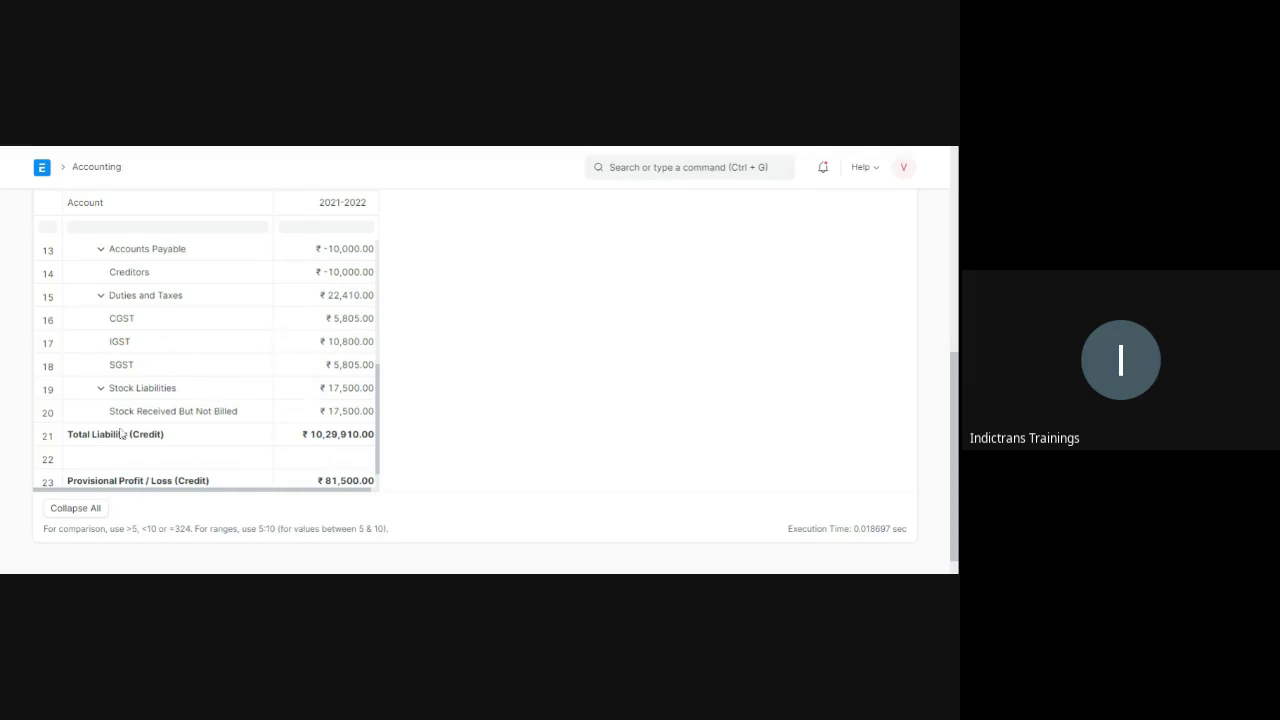
pyautogui.scroll(-1, 178, 422)
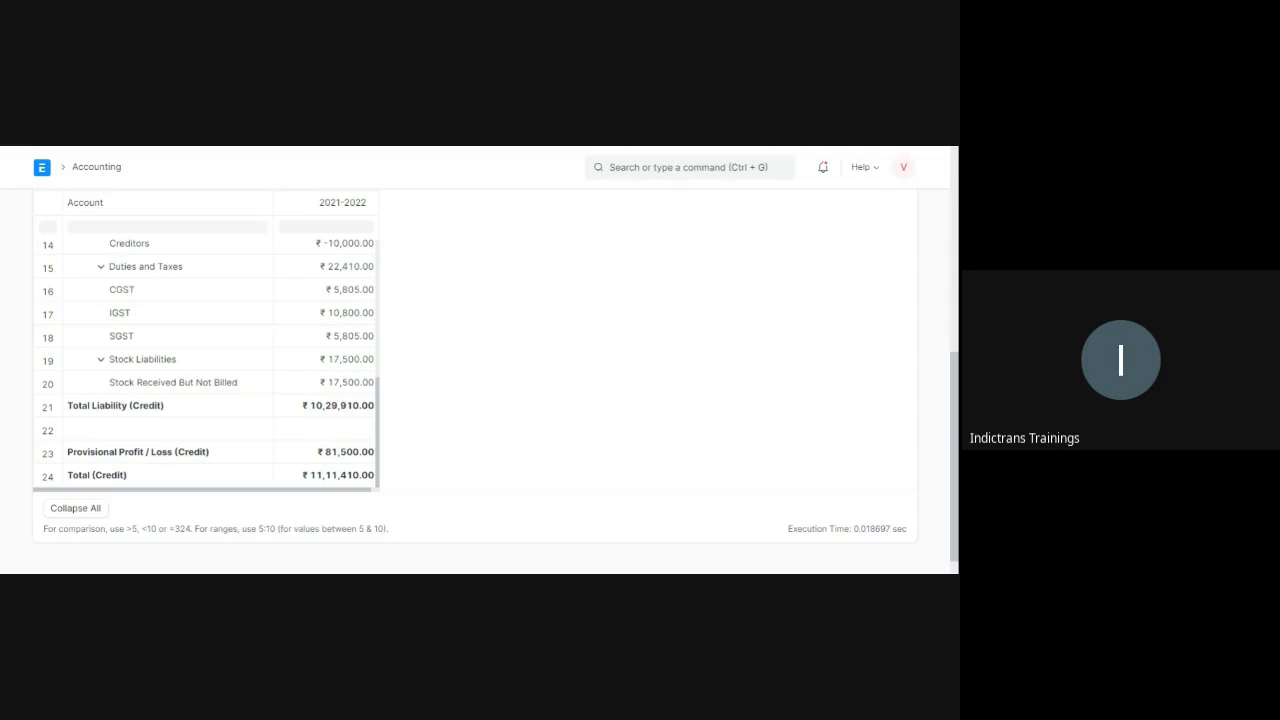
pyautogui.scroll(6, 211, 363)
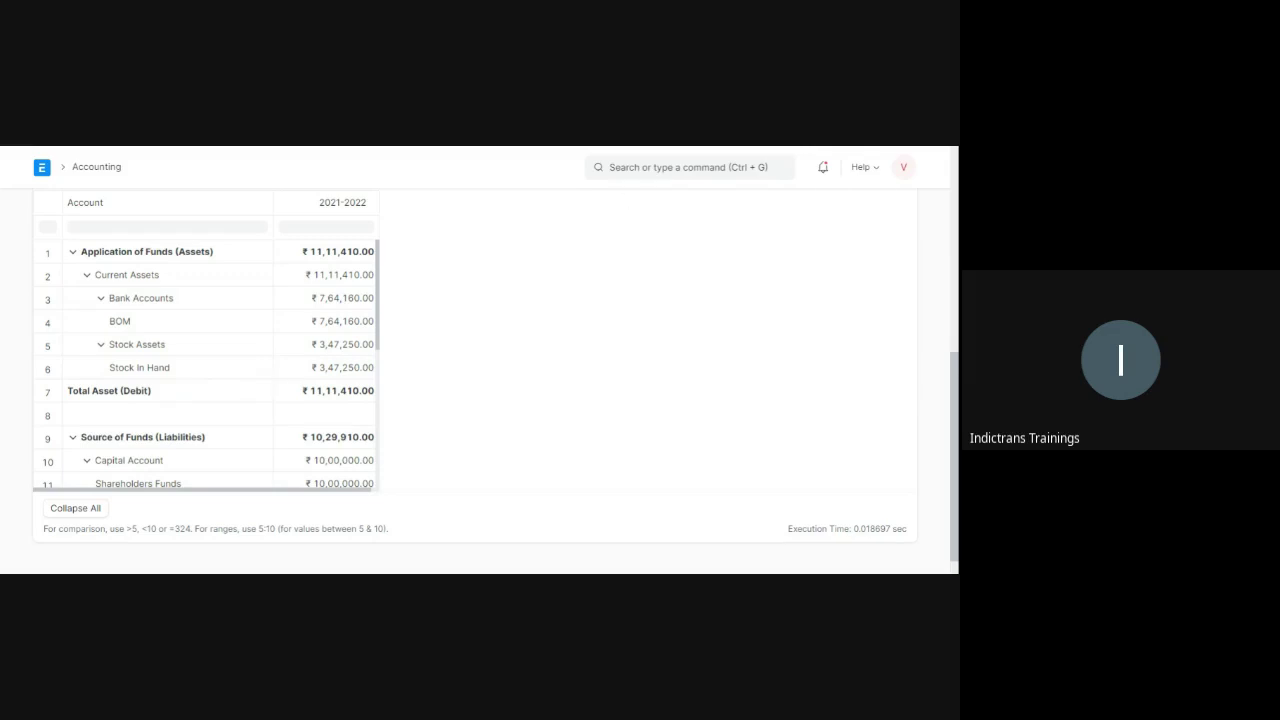
# Step: Search for "stock l", open the Stock Ledger report and examine its item quantities, vouchers, warehouses and rates
pyautogui.click(713, 167)
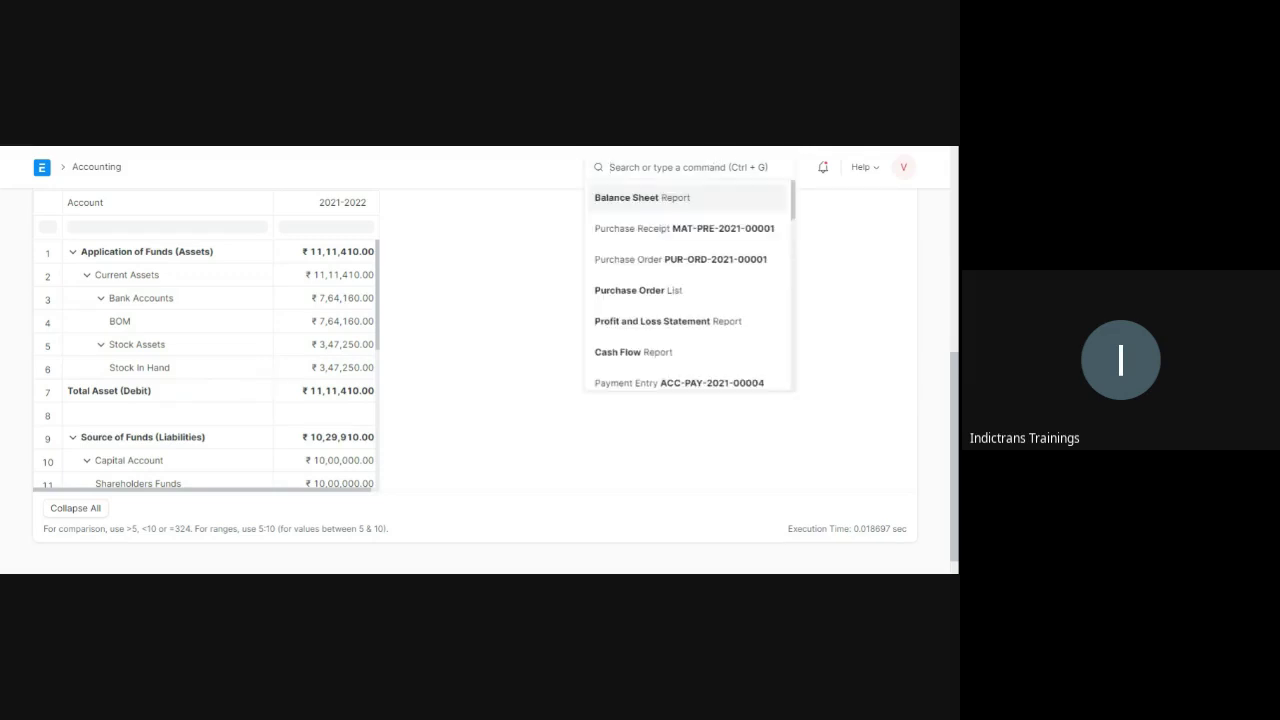
pyautogui.write('stock l')
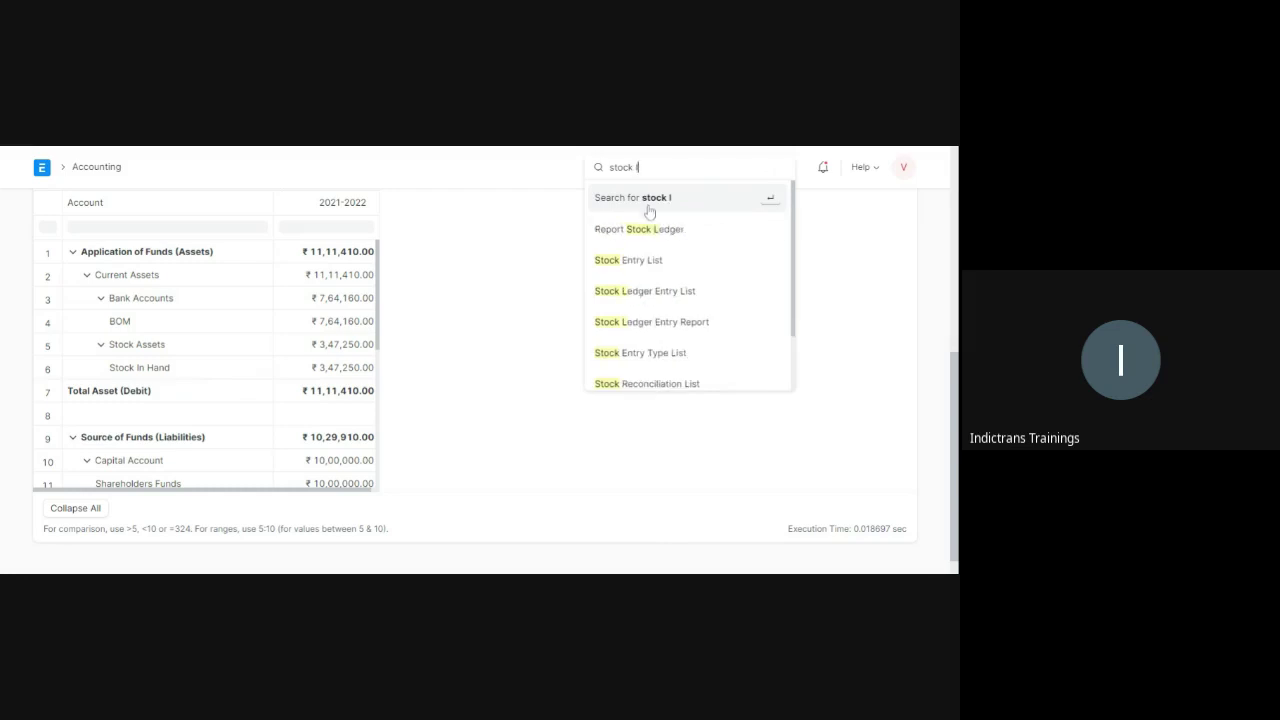
pyautogui.click(651, 233)
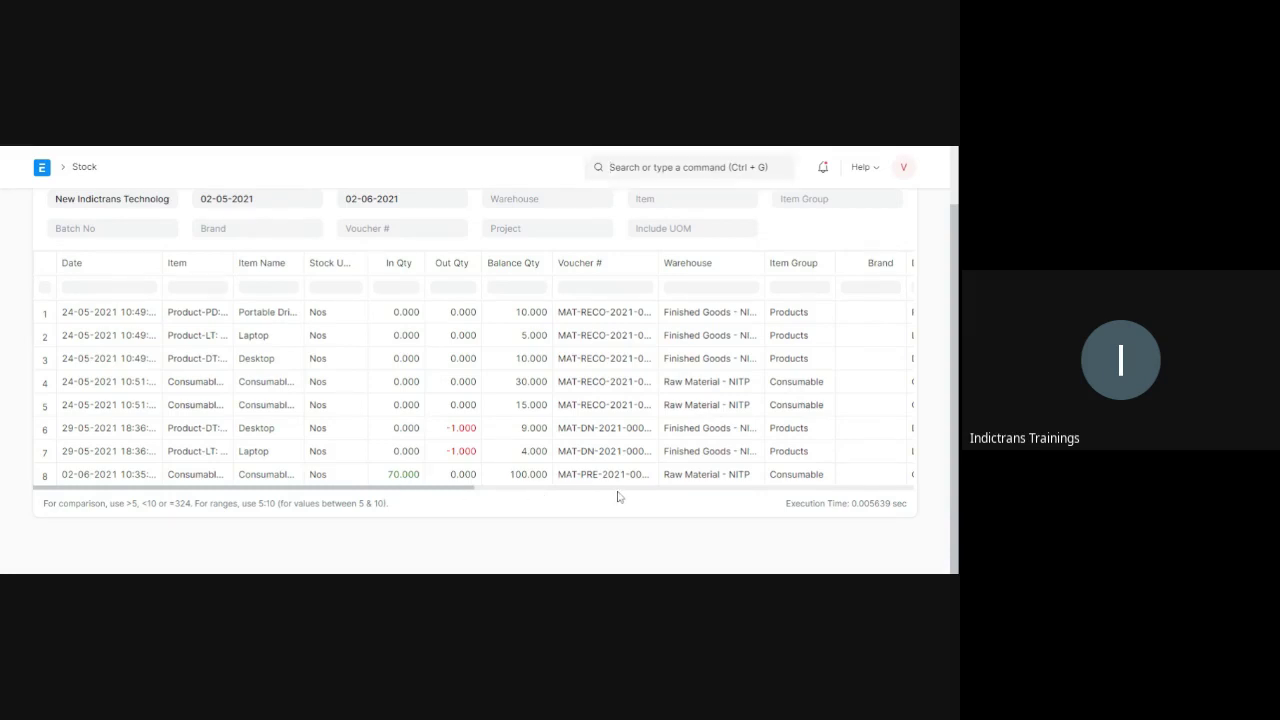
pyautogui.hscroll(3, 468, 495)
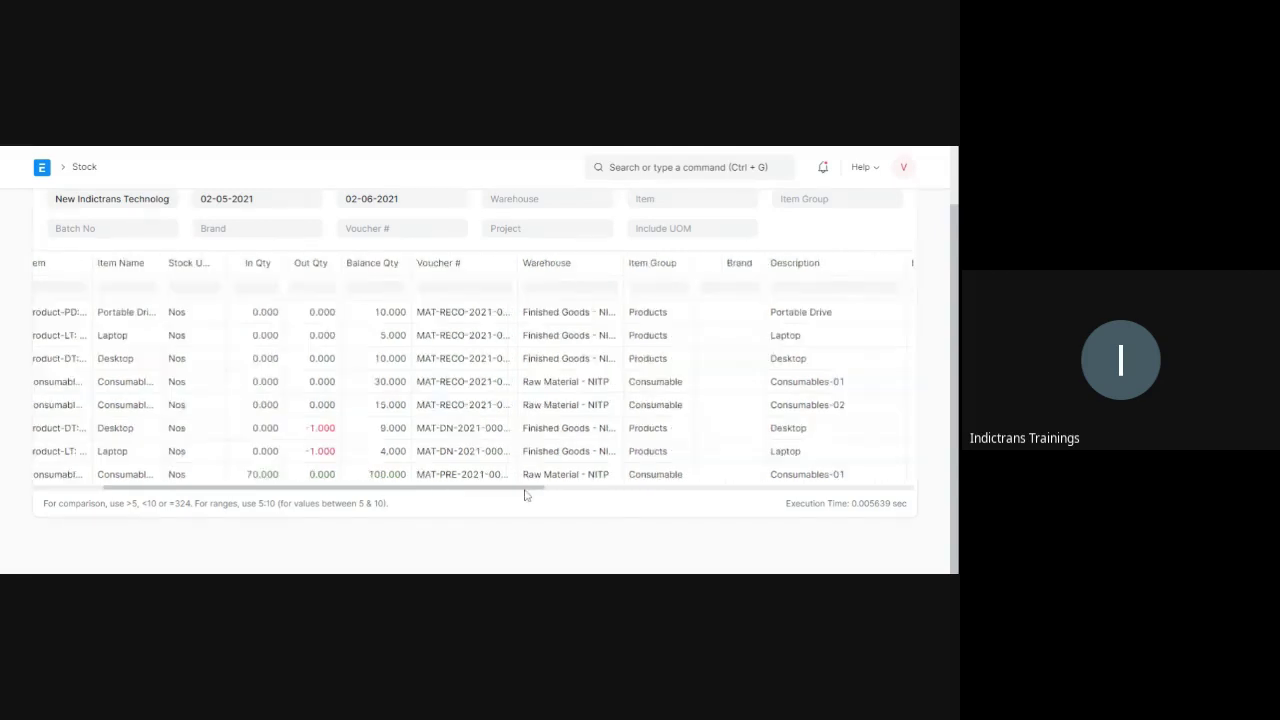
pyautogui.hscroll(3, 525, 494)
pyautogui.hscroll(2, 638, 504)
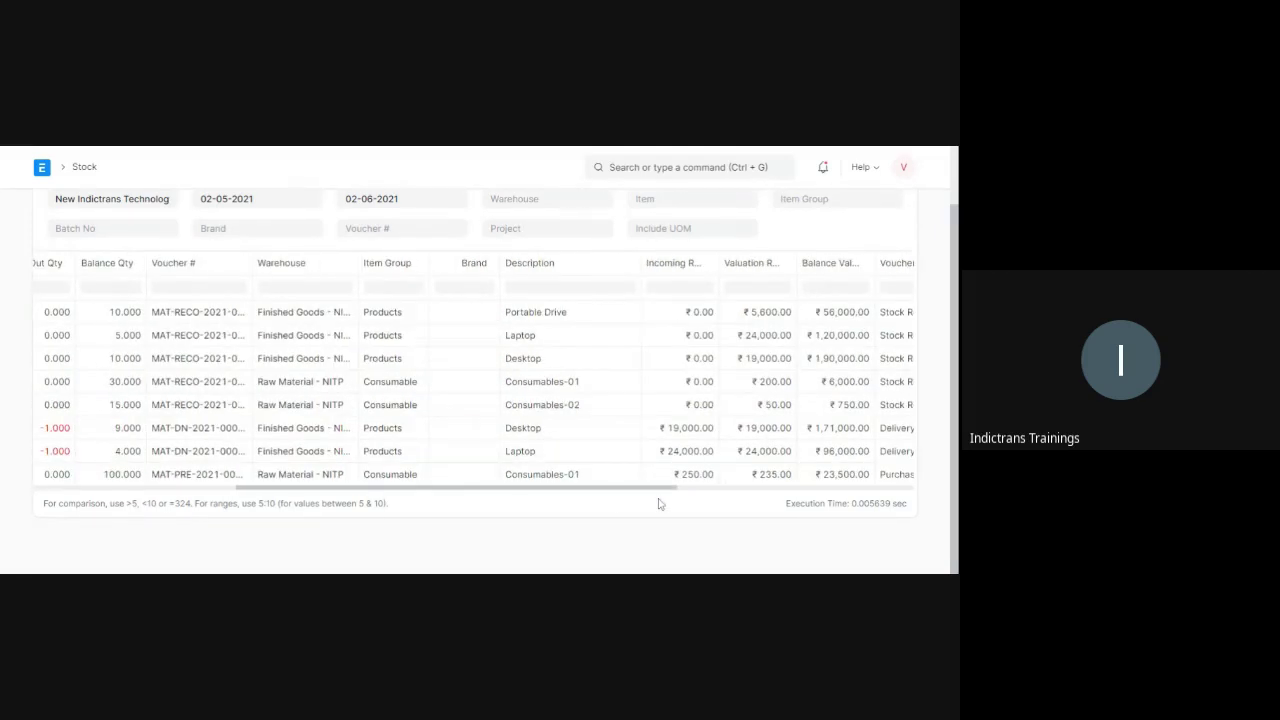
pyautogui.hscroll(1, 663, 505)
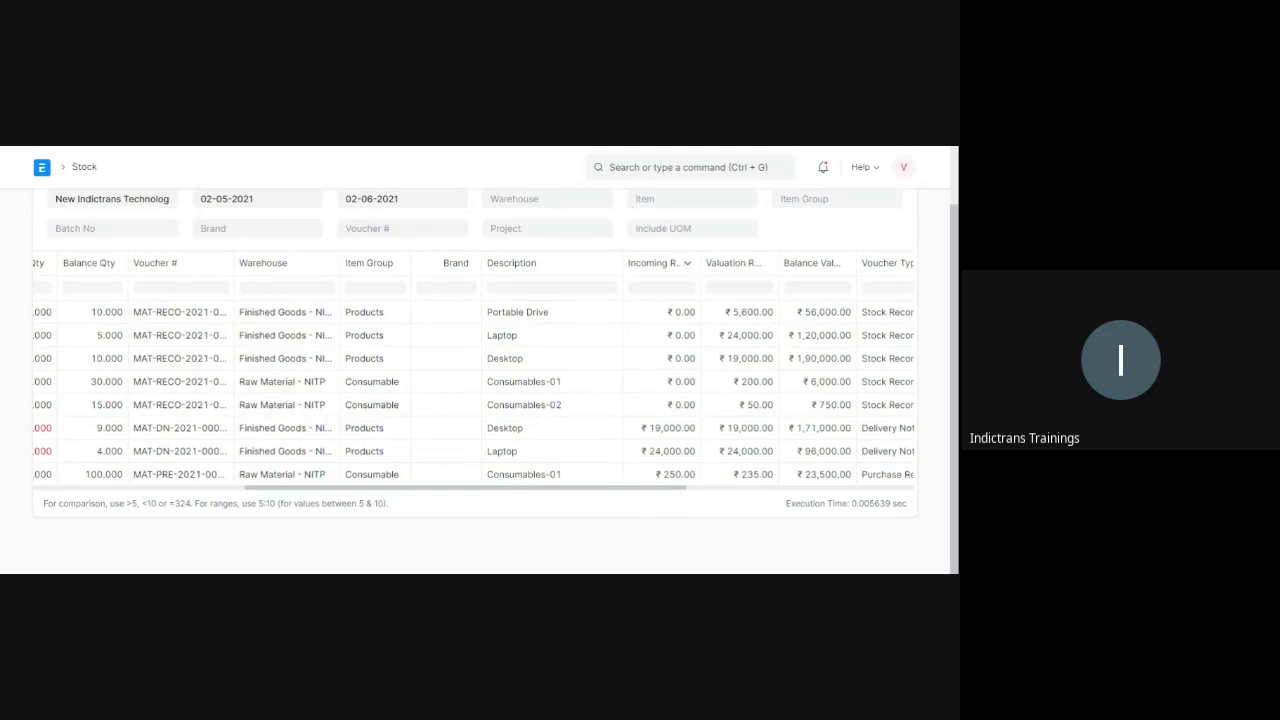
# Step: Widen the Stock Ledger's Incoming Rate, Balance Value and Valuation Rate columns and review them alongside the voucher columns
pyautogui.moveTo(701, 262); pyautogui.dragTo(679, 262)
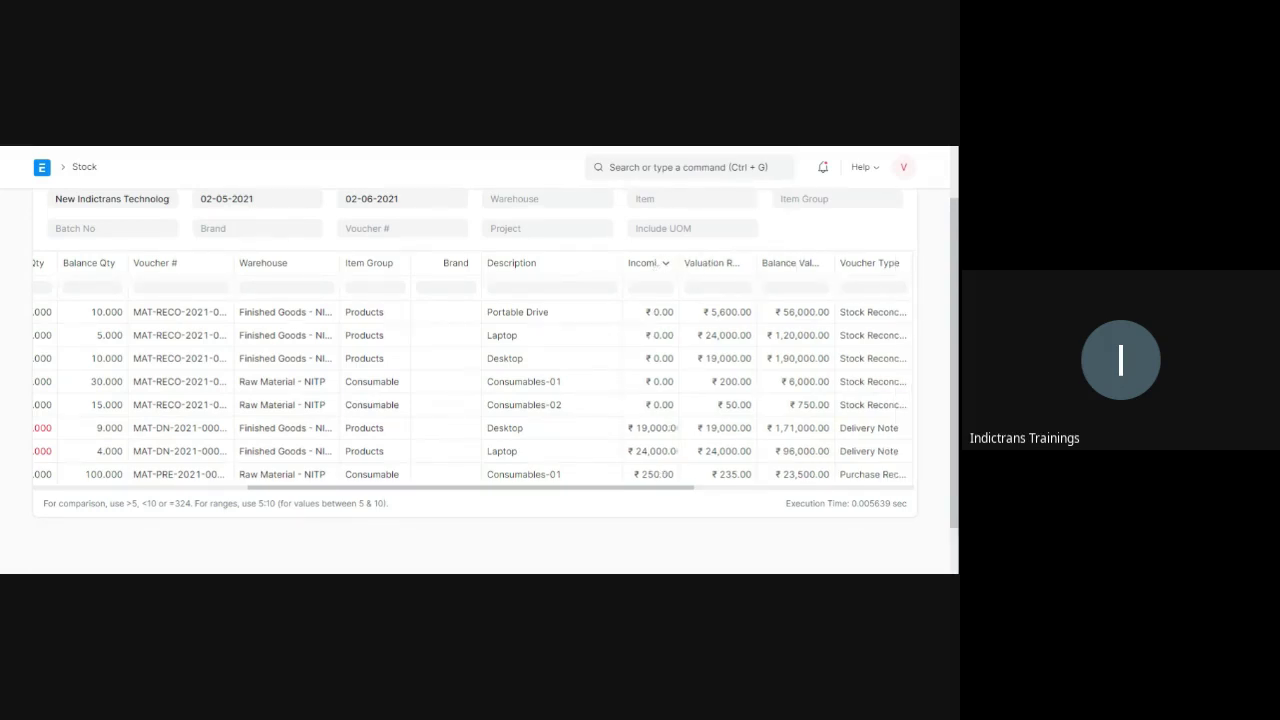
pyautogui.moveTo(679, 262); pyautogui.dragTo(743, 262)
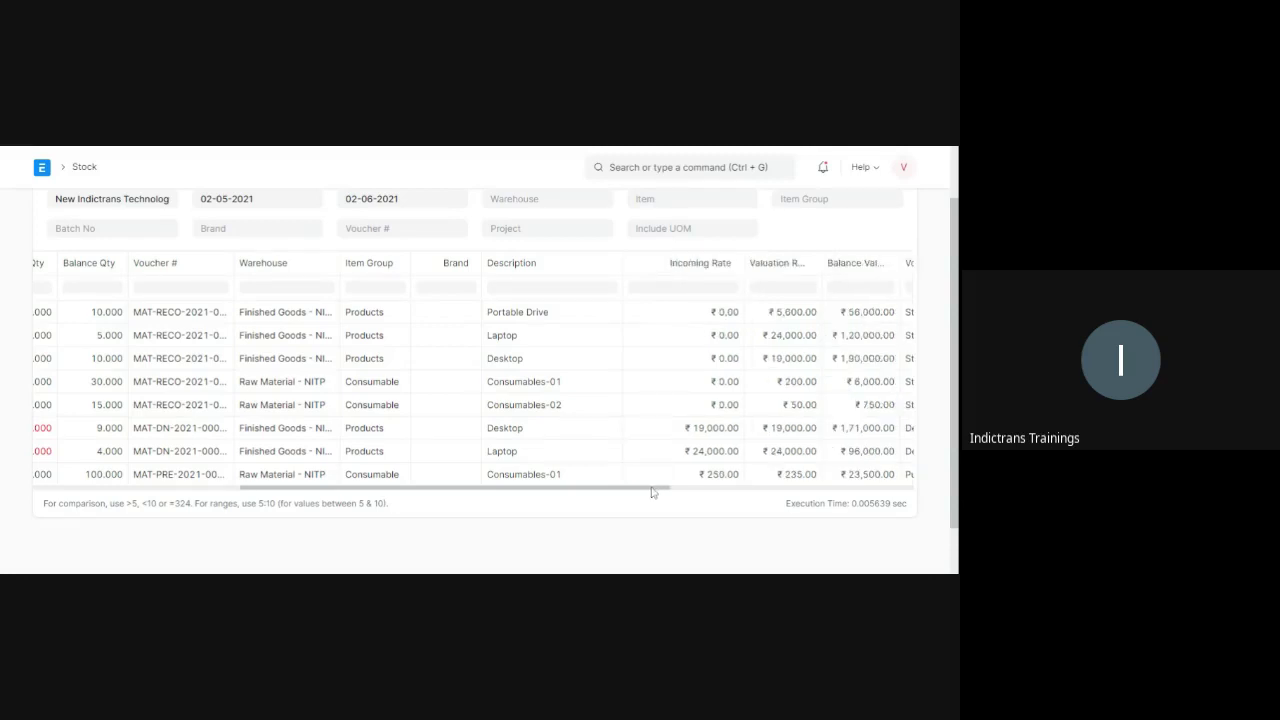
pyautogui.moveTo(705, 493); pyautogui.dragTo(724, 493)
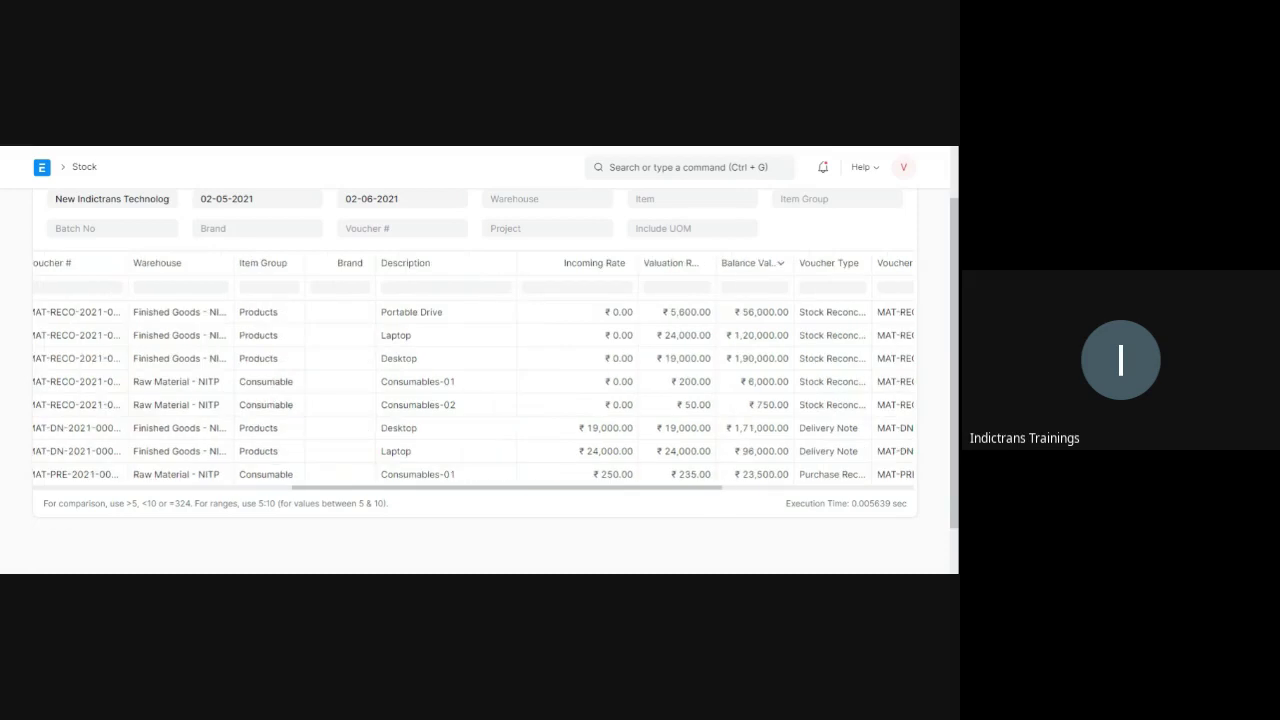
pyautogui.moveTo(795, 262); pyautogui.dragTo(840, 262)
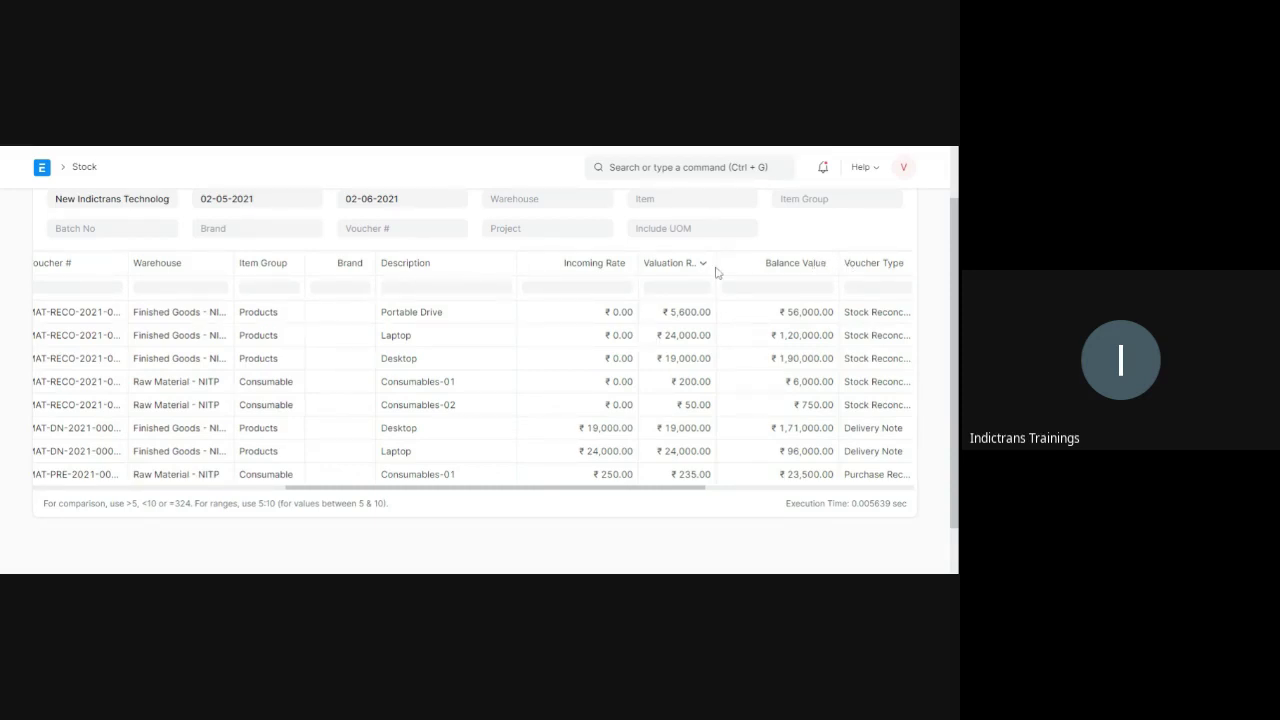
pyautogui.moveTo(716, 262); pyautogui.dragTo(754, 262)
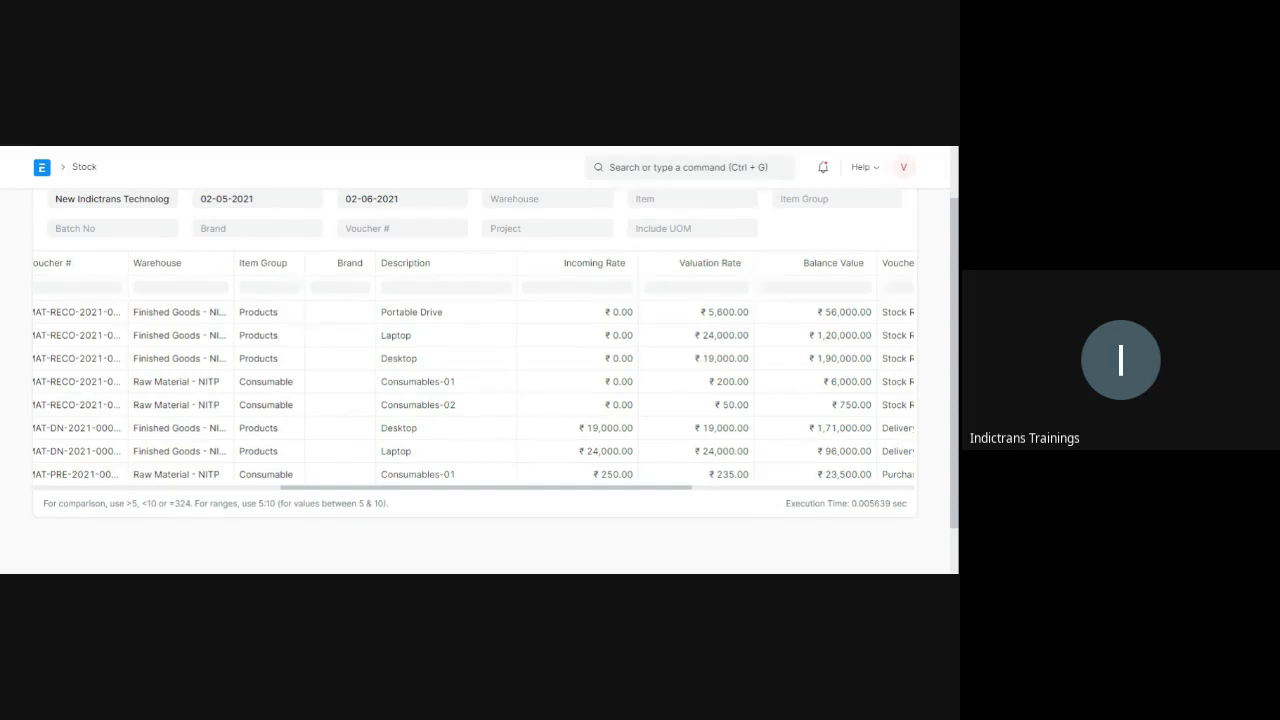
pyautogui.moveTo(691, 491); pyautogui.dragTo(788, 494)
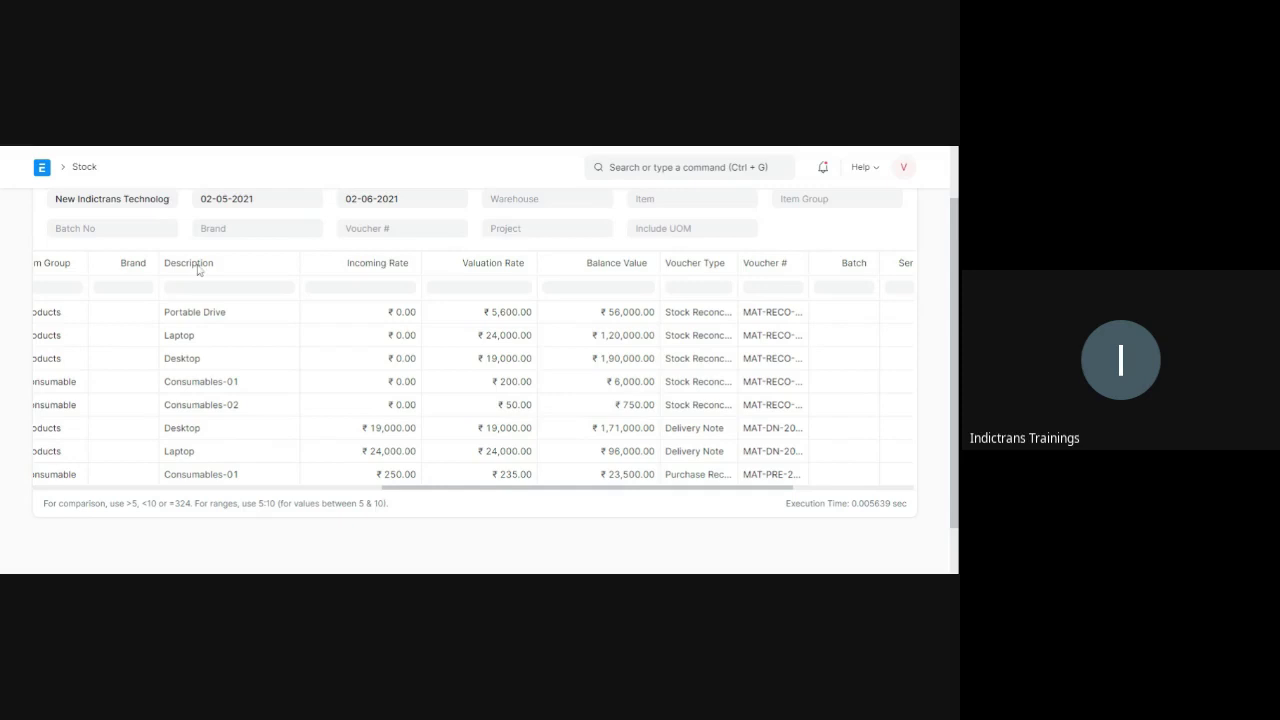
# Step: Search for "purch", open the Supplier-05 receipt from the Purchase Receipt list and create a purchase invoice from it
pyautogui.click(671, 172)
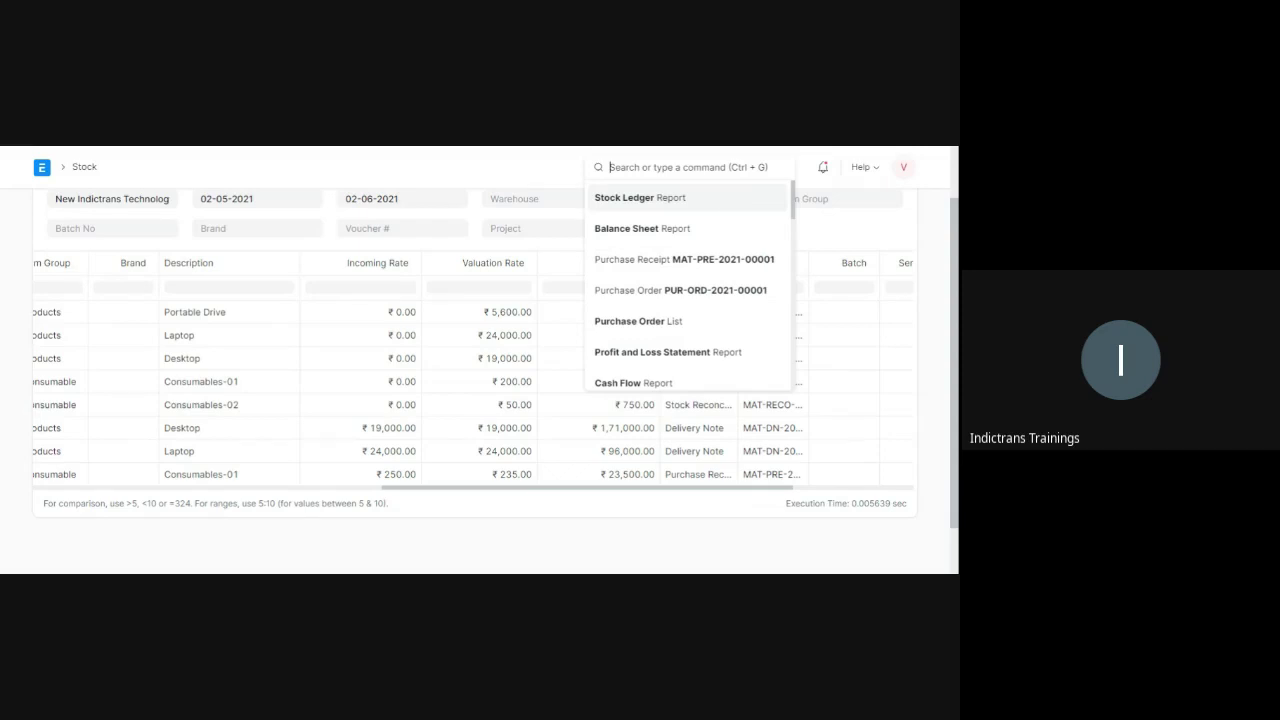
pyautogui.write('purch')
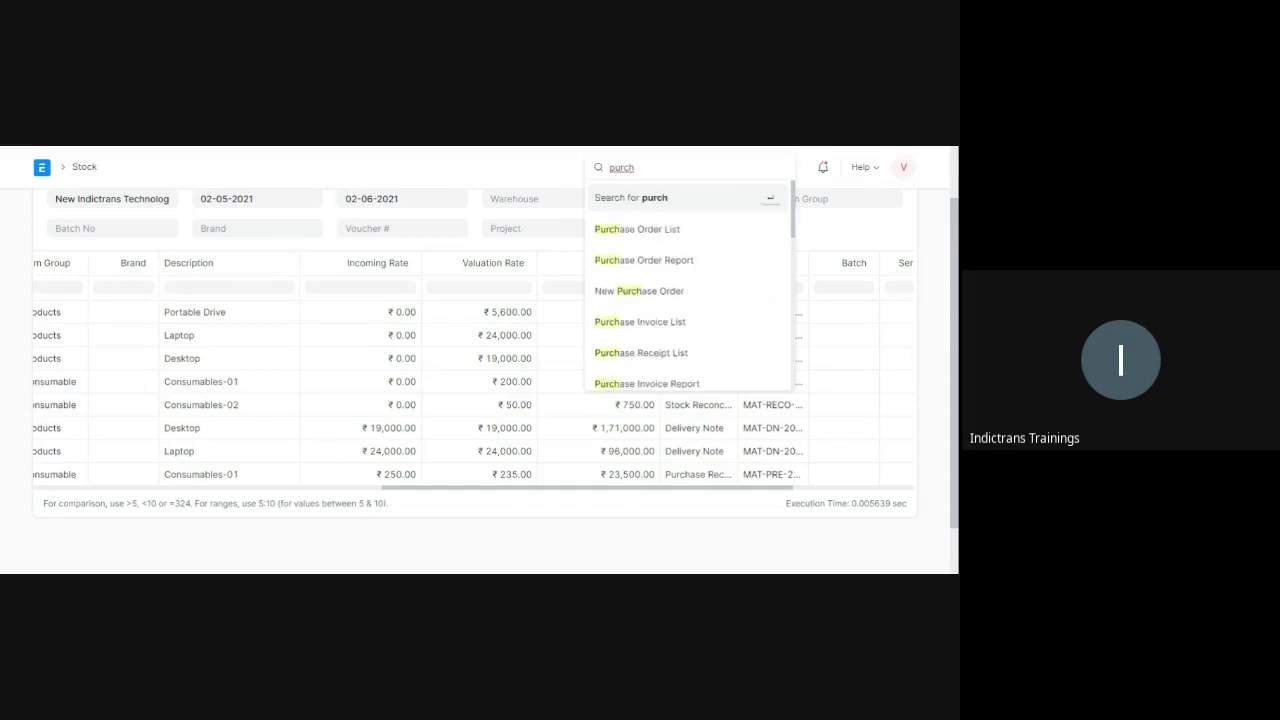
pyautogui.click(662, 355)
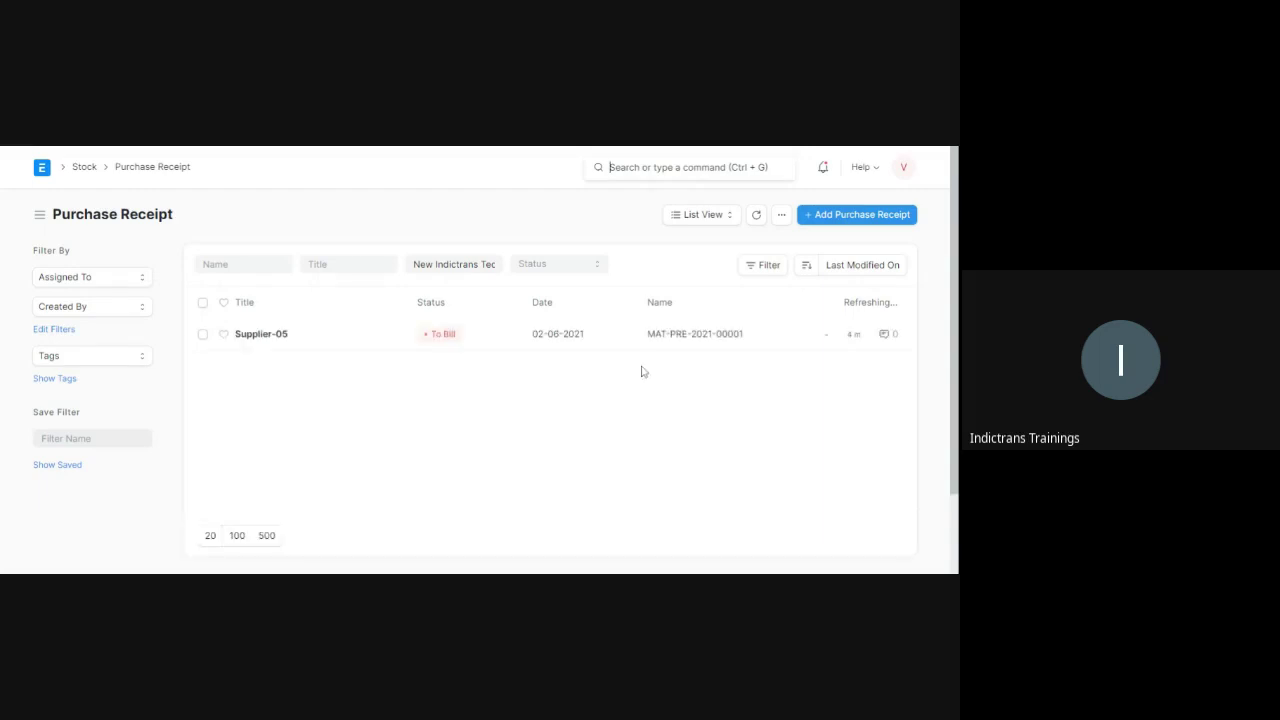
pyautogui.click(276, 336)
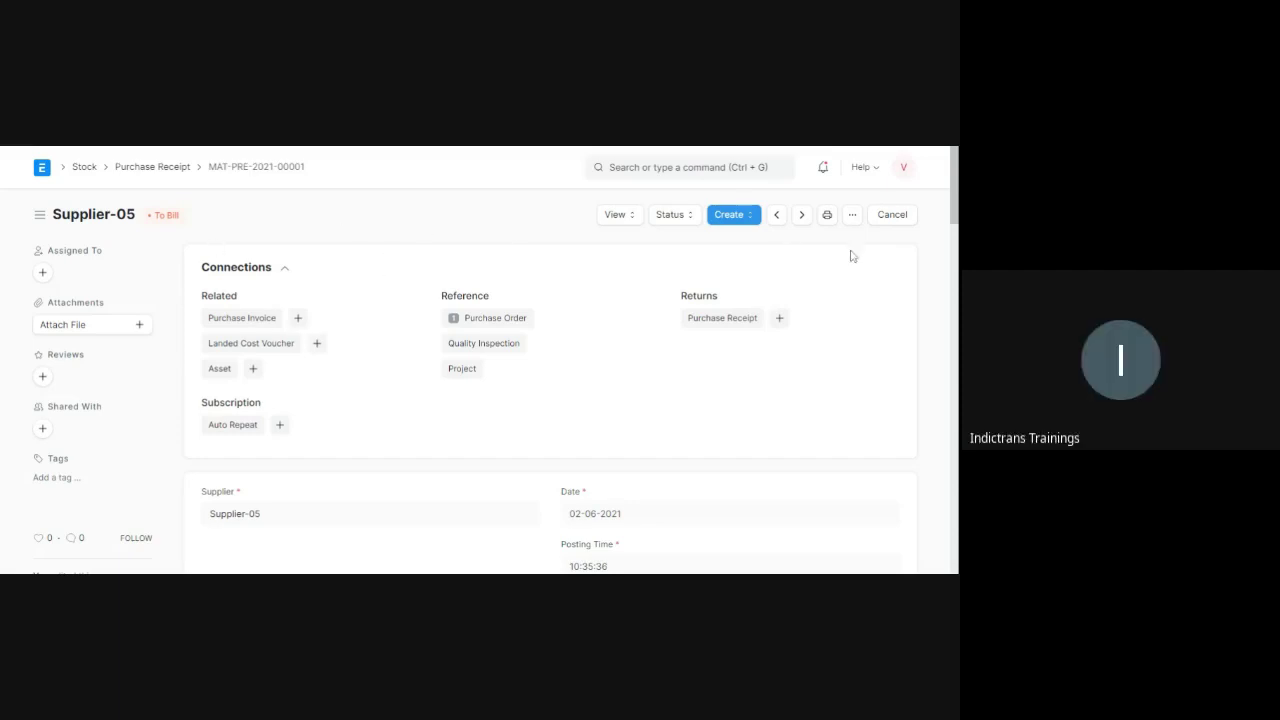
pyautogui.click(298, 318)
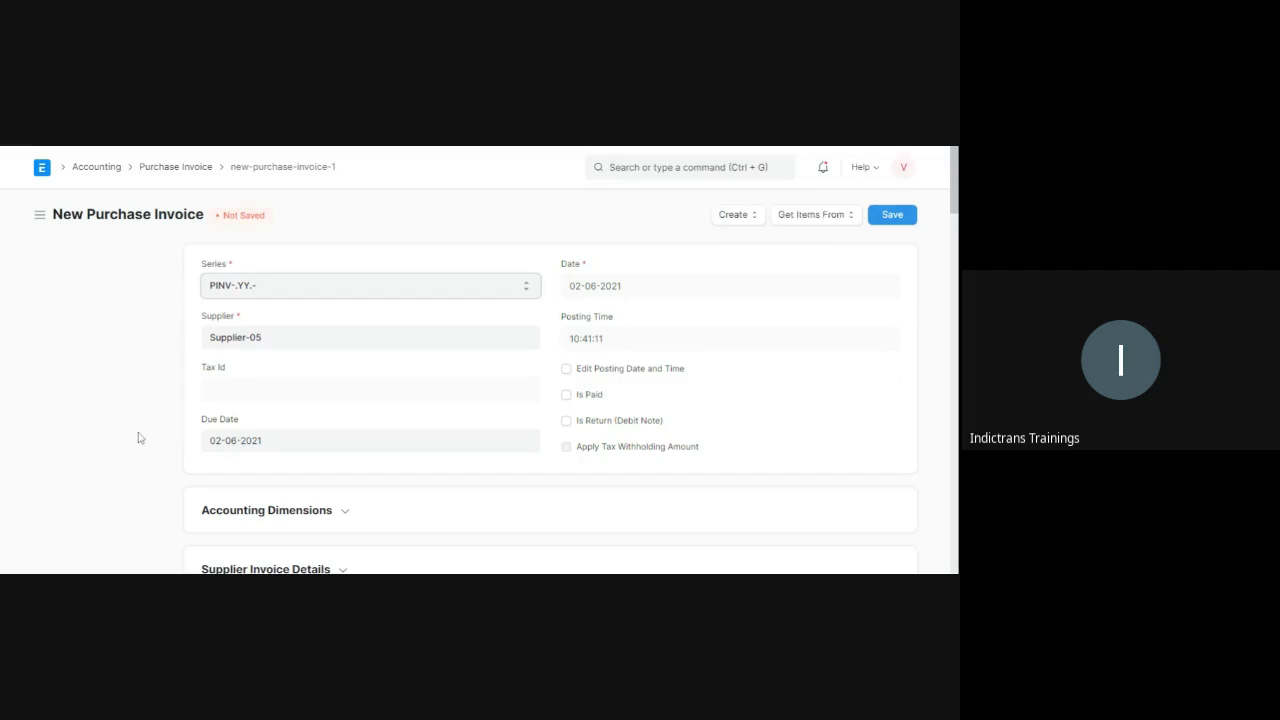
# Step: Expand the new invoice's Supplier Invoice Details, inspect the invoice number and date fields, and review the items table
pyautogui.scroll(-2, 140, 438)
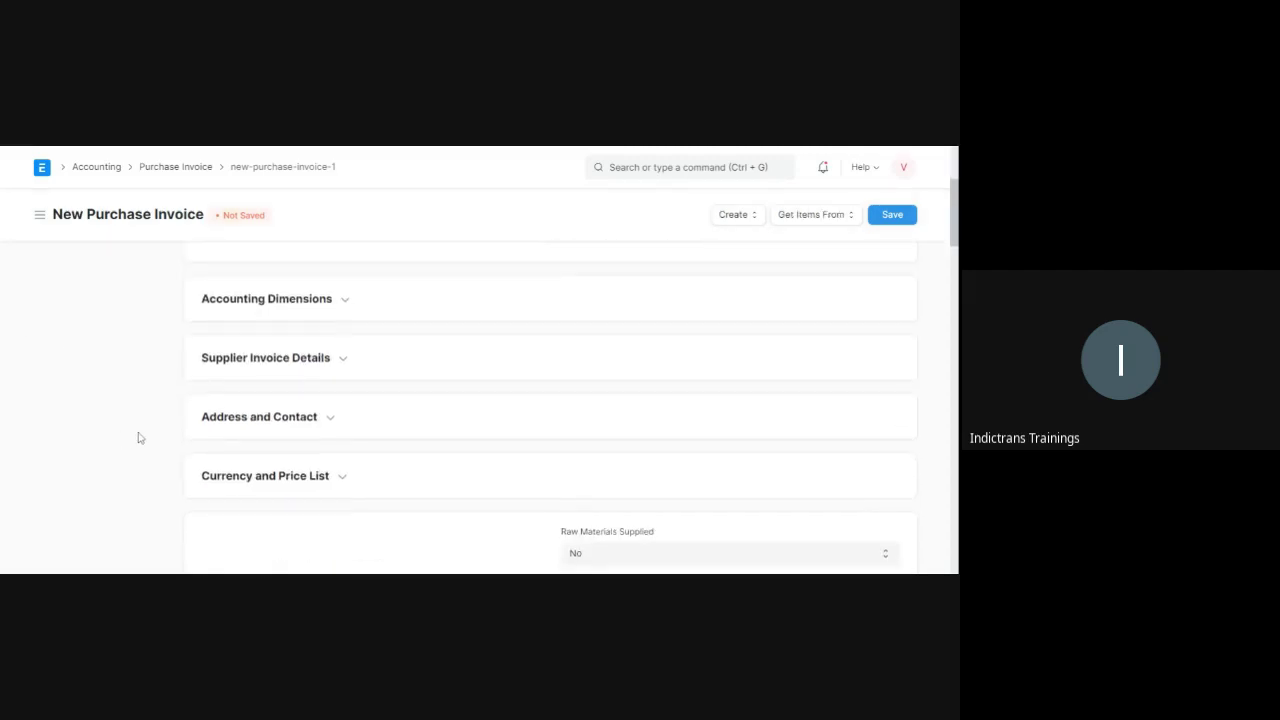
pyautogui.scroll(-2, 138, 435)
pyautogui.scroll(2, 251, 384)
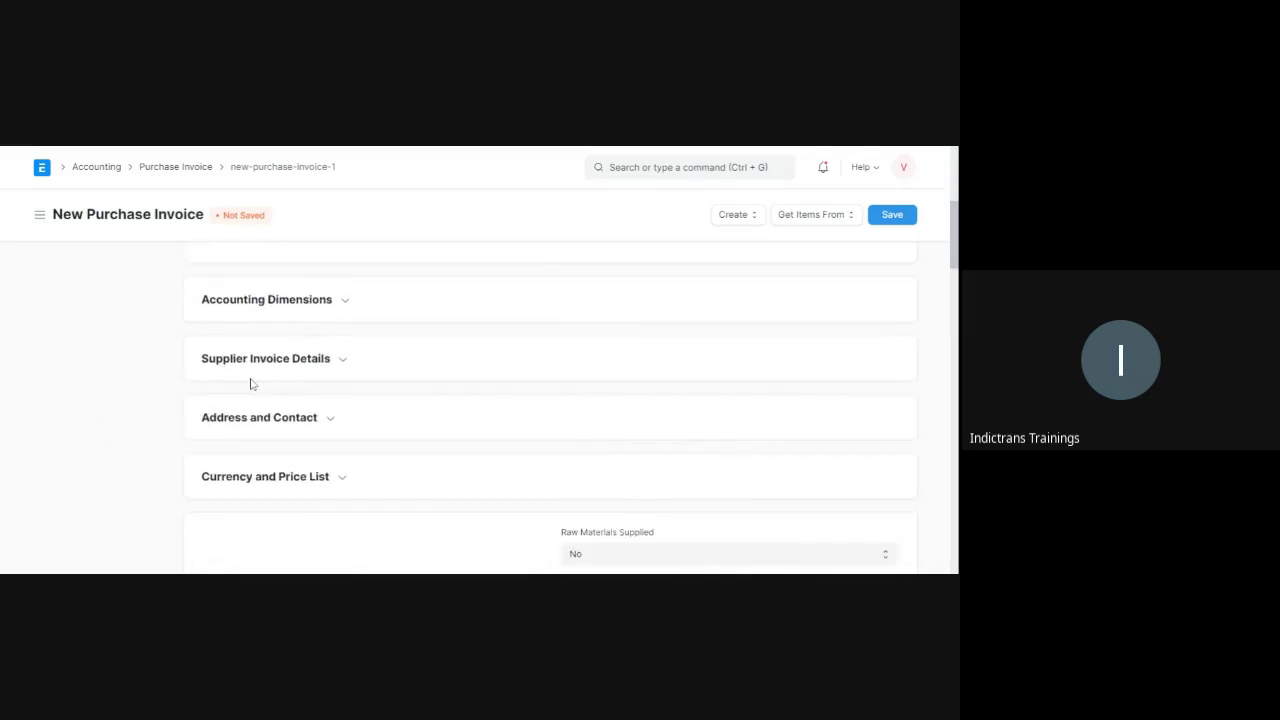
pyautogui.click(341, 362)
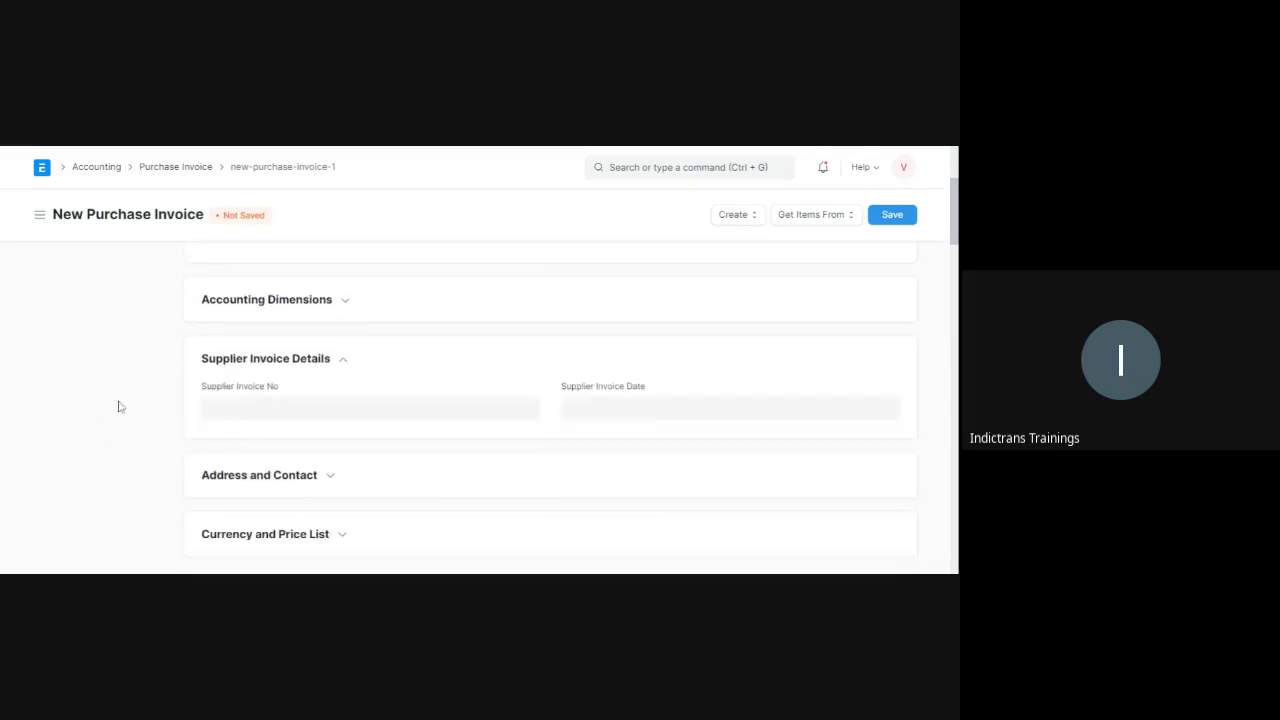
pyautogui.click(210, 408)
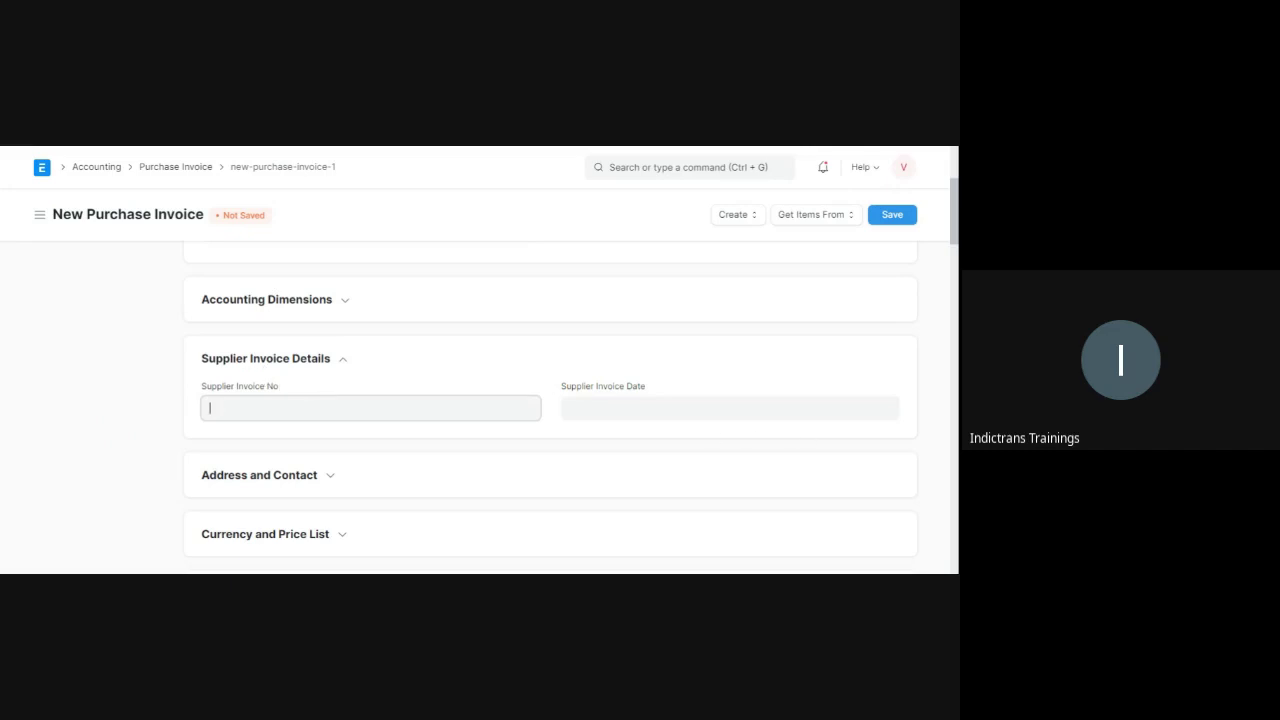
pyautogui.click(570, 408)
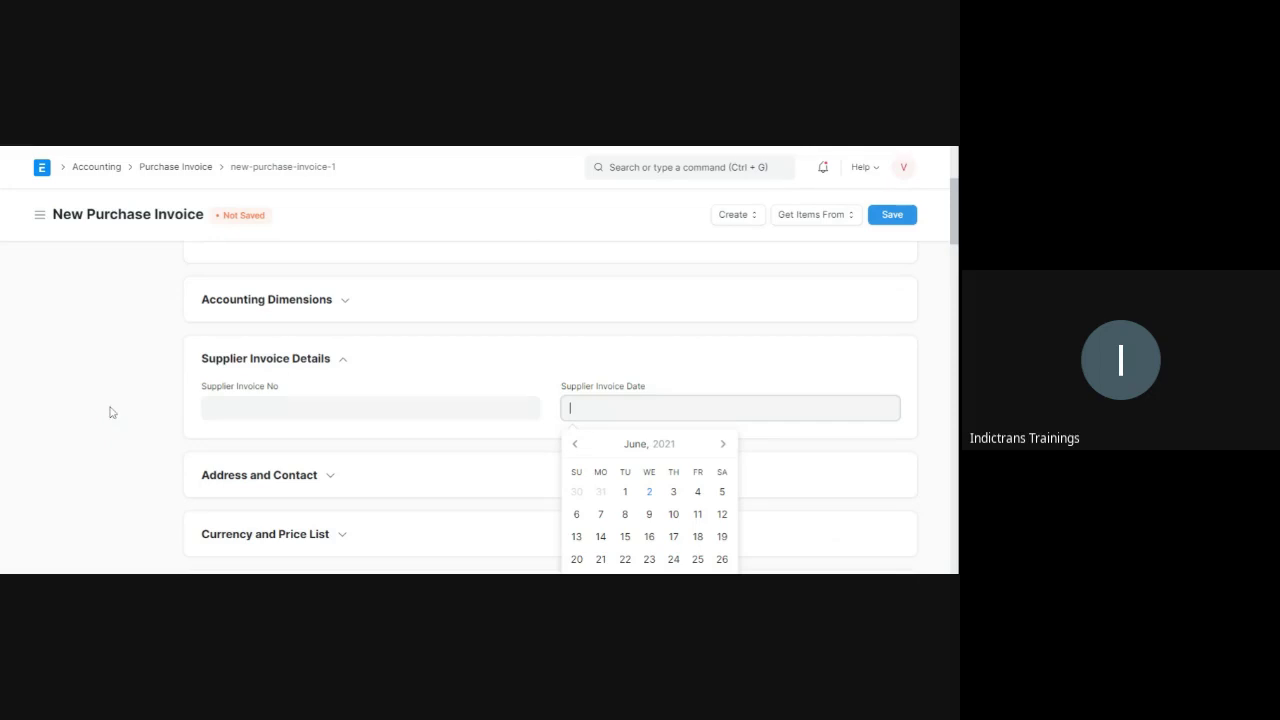
pyautogui.click(152, 407)
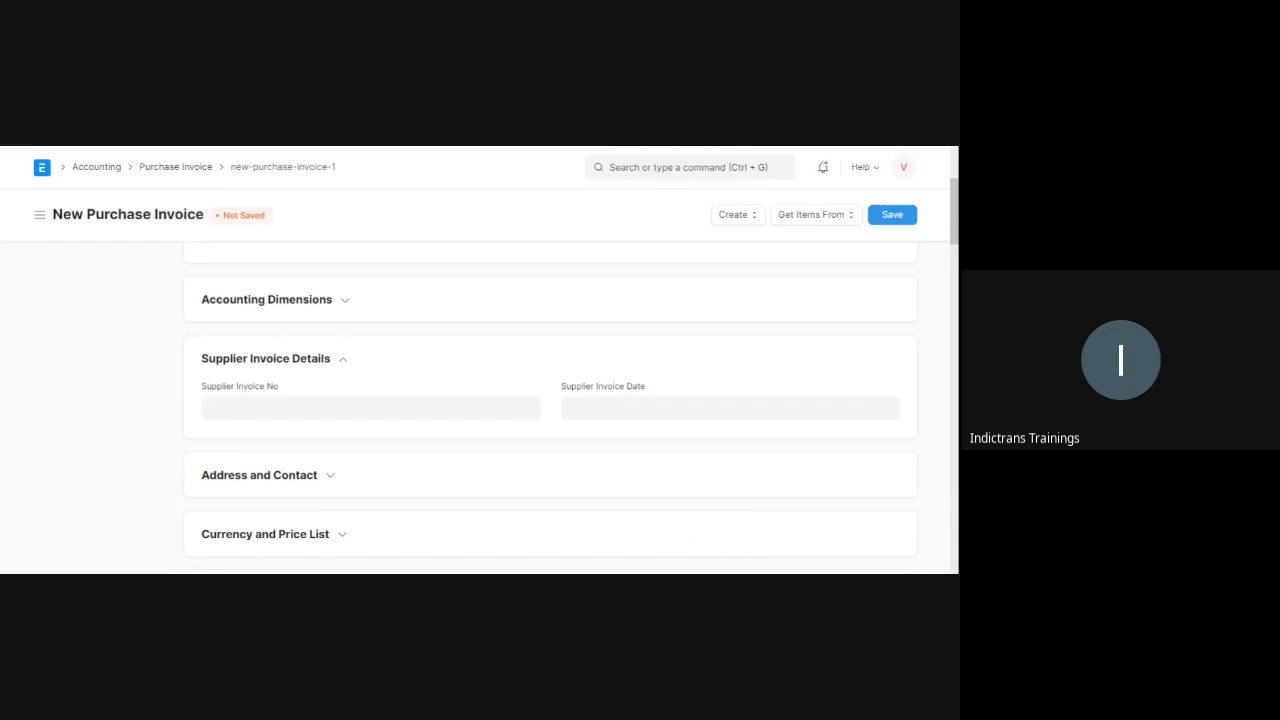
pyautogui.scroll(-3, 152, 405)
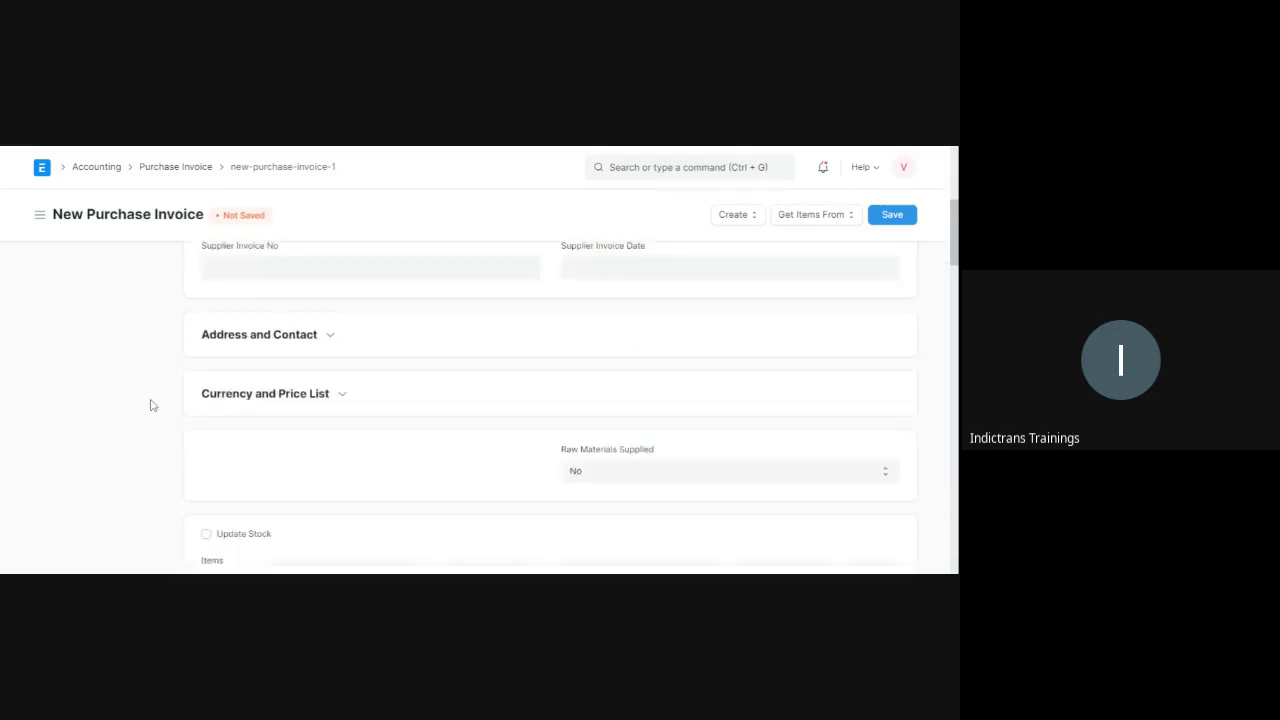
pyautogui.scroll(-3, 152, 405)
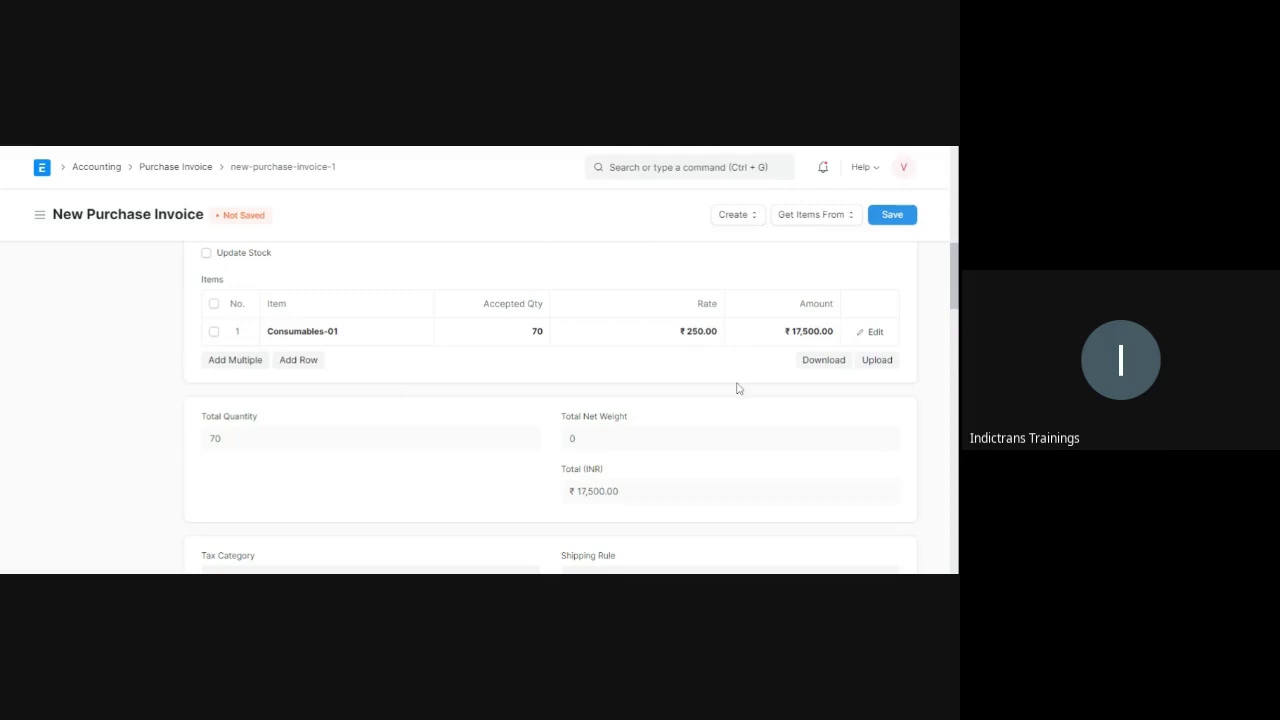
# Step: Review the new purchase invoice's item totals, taxes and charges, grand total, advance and outstanding amounts
pyautogui.scroll(-1, 740, 391)
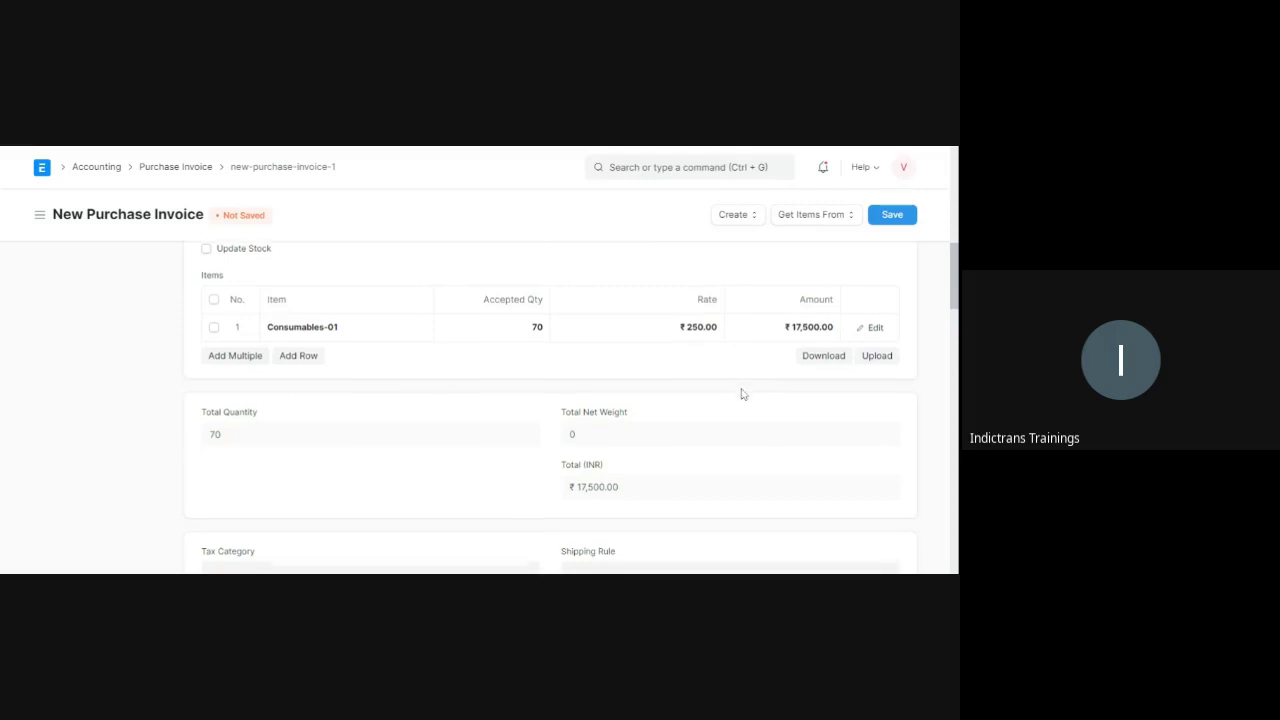
pyautogui.scroll(-1, 741, 394)
pyautogui.scroll(-2, 741, 394)
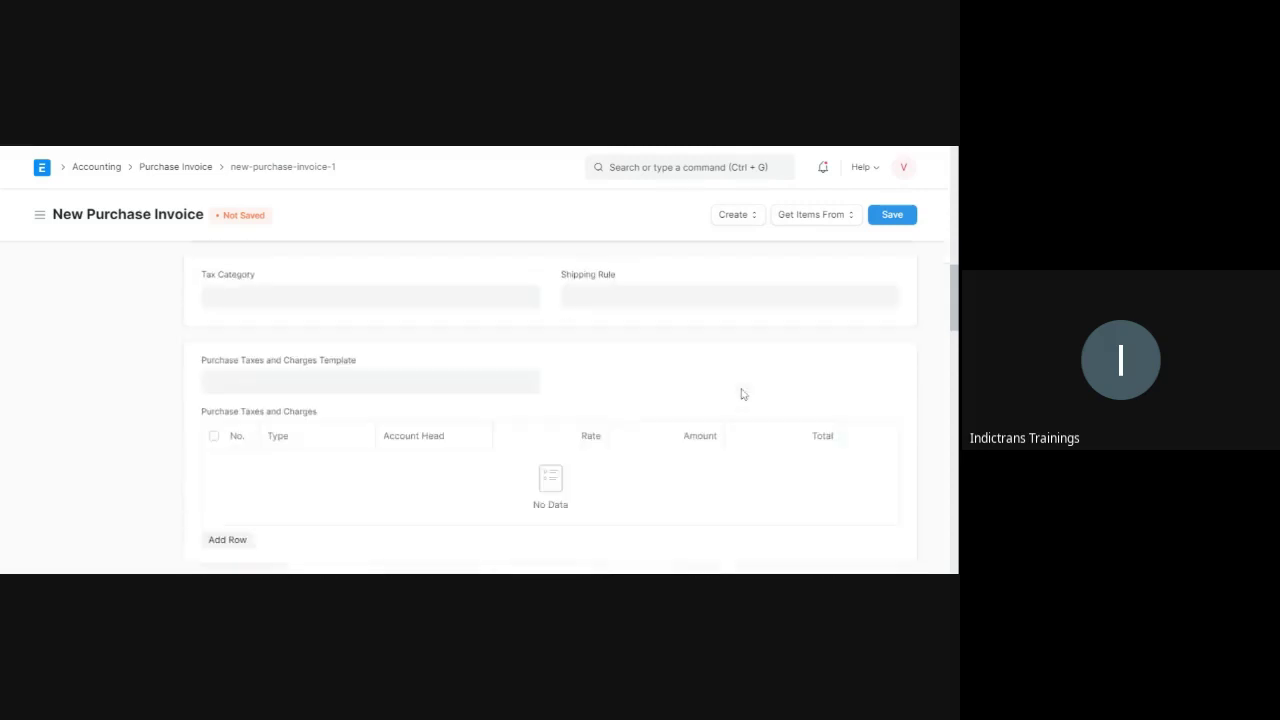
pyautogui.scroll(-1, 741, 394)
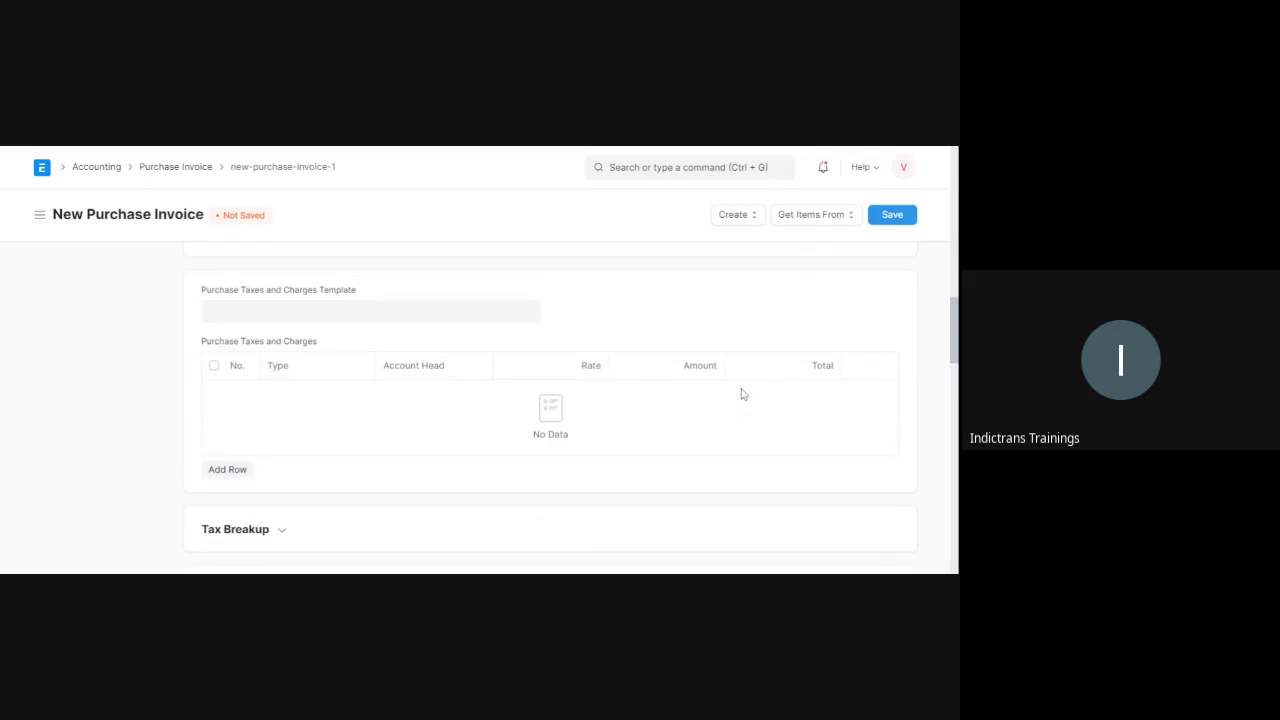
pyautogui.scroll(-2, 741, 394)
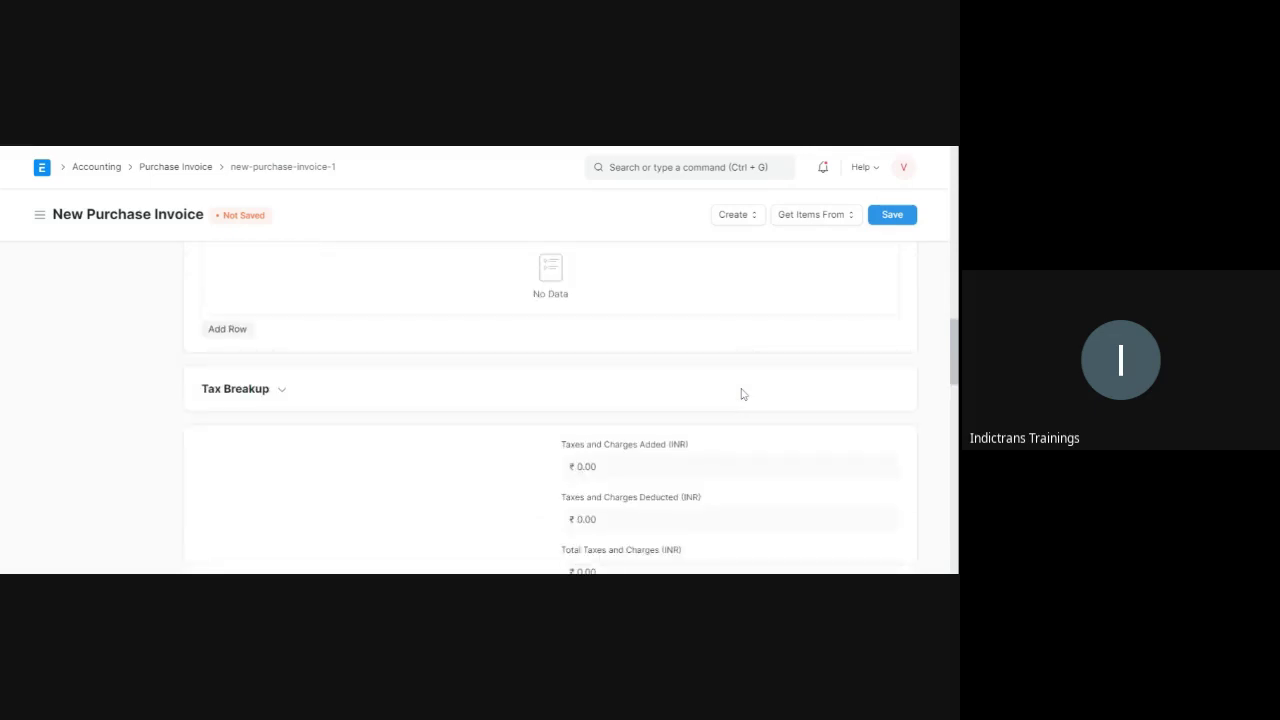
pyautogui.scroll(-3, 509, 434)
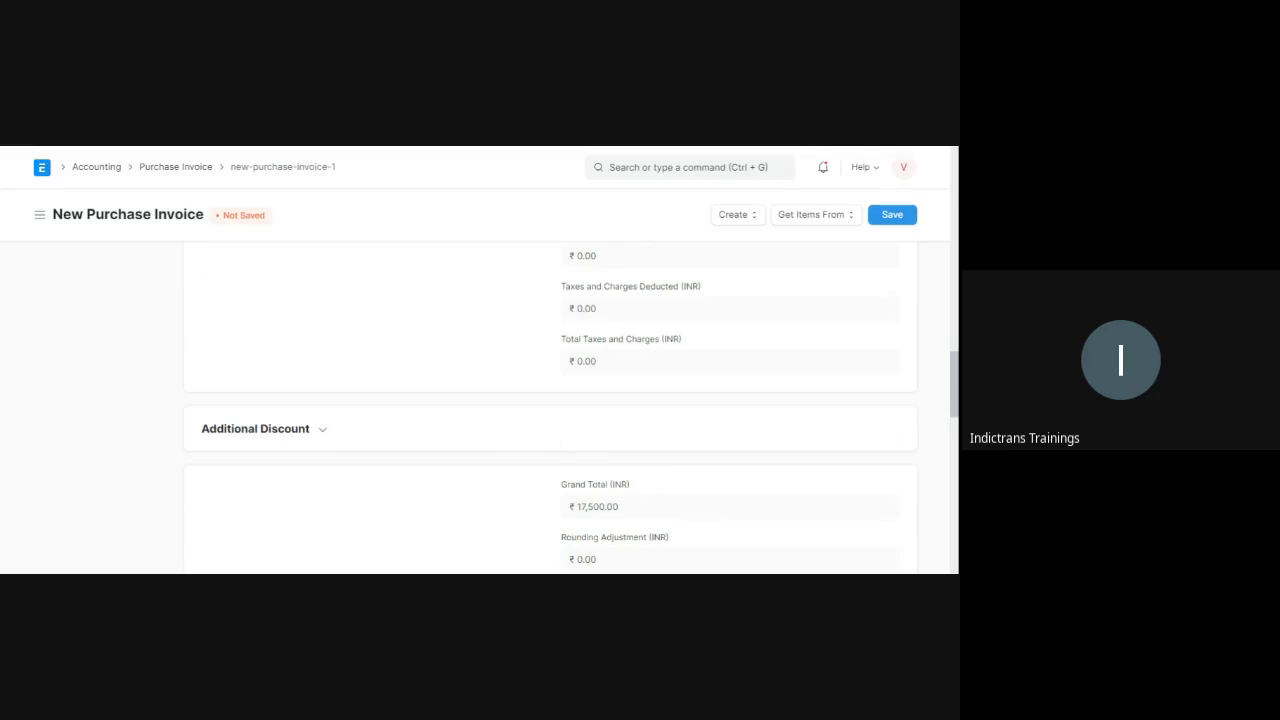
pyautogui.scroll(-3, 509, 434)
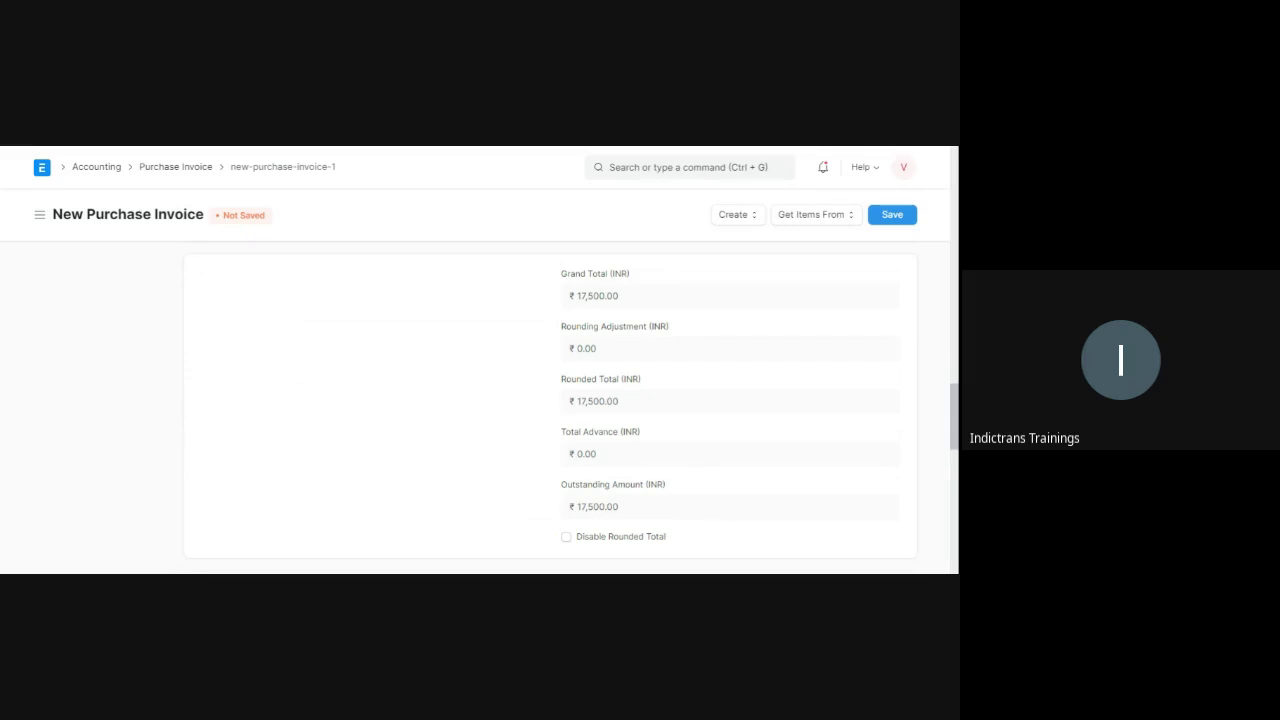
pyautogui.scroll(-2, 509, 434)
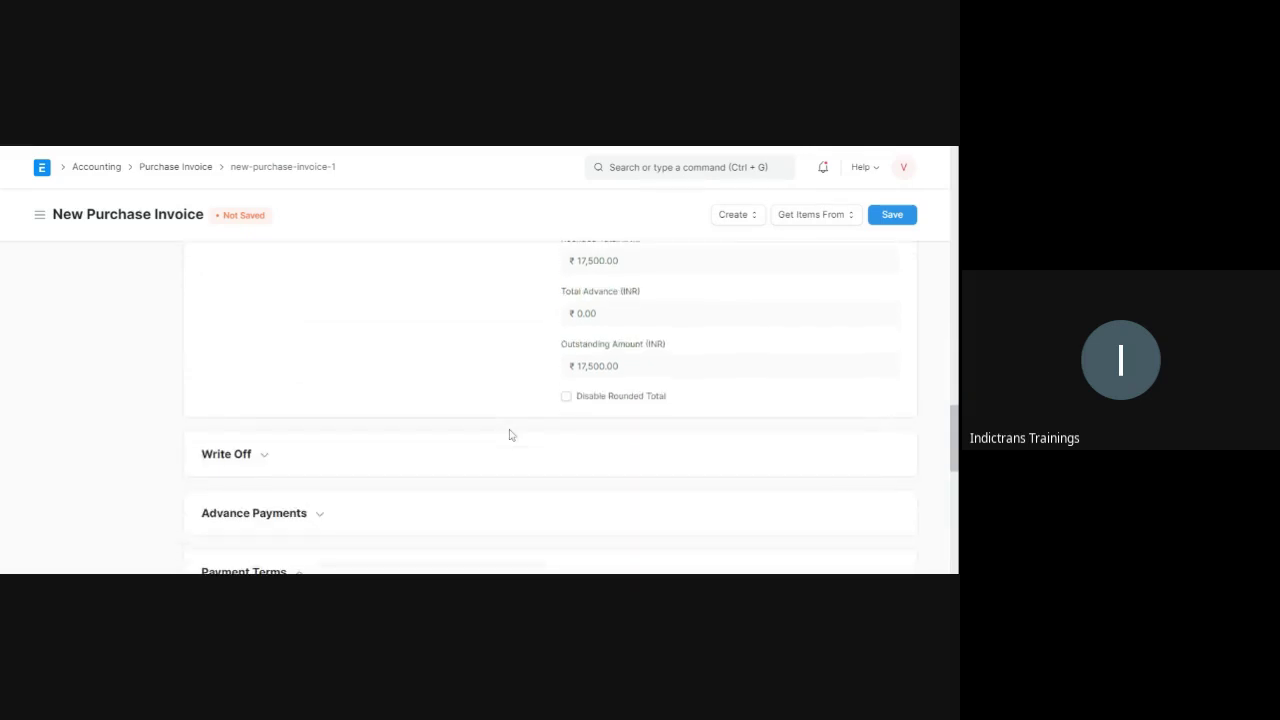
pyautogui.scroll(-3, 509, 434)
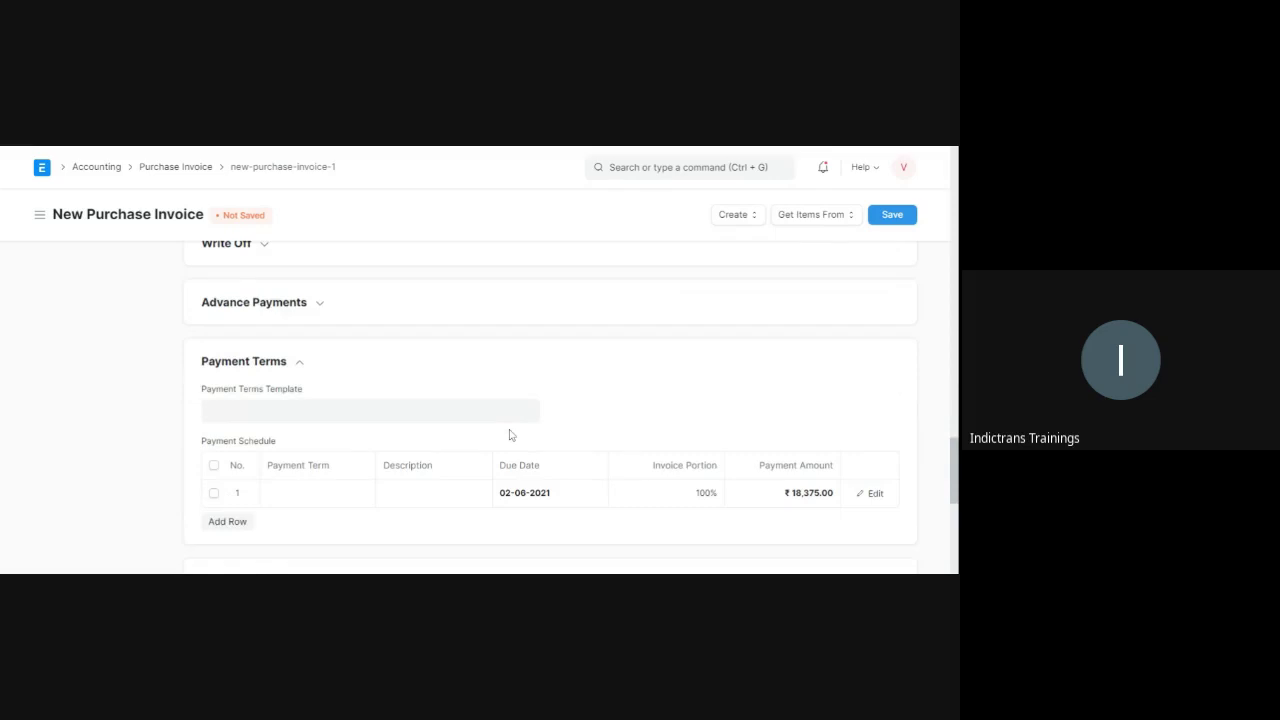
# Step: Expand the Advance Payments section and look through the payment schedule and remaining sections of the invoice
pyautogui.click(321, 304)
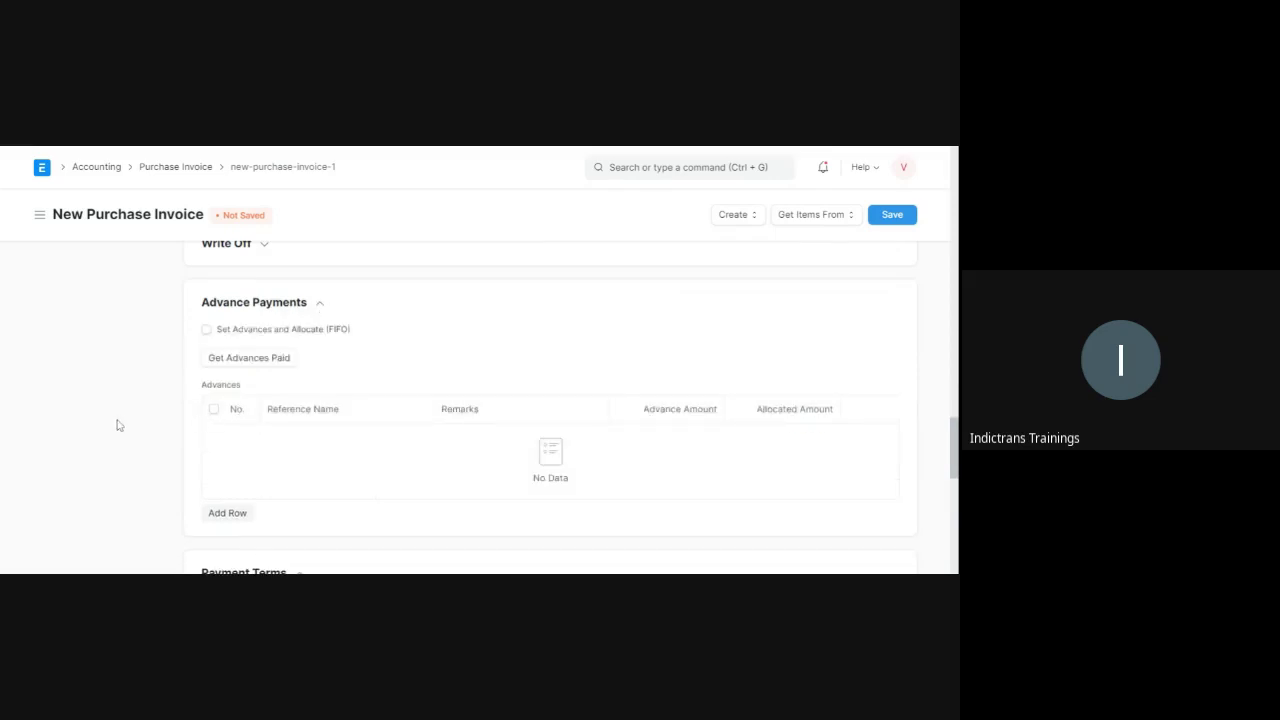
pyautogui.scroll(-2, 122, 422)
pyautogui.scroll(-2, 122, 422)
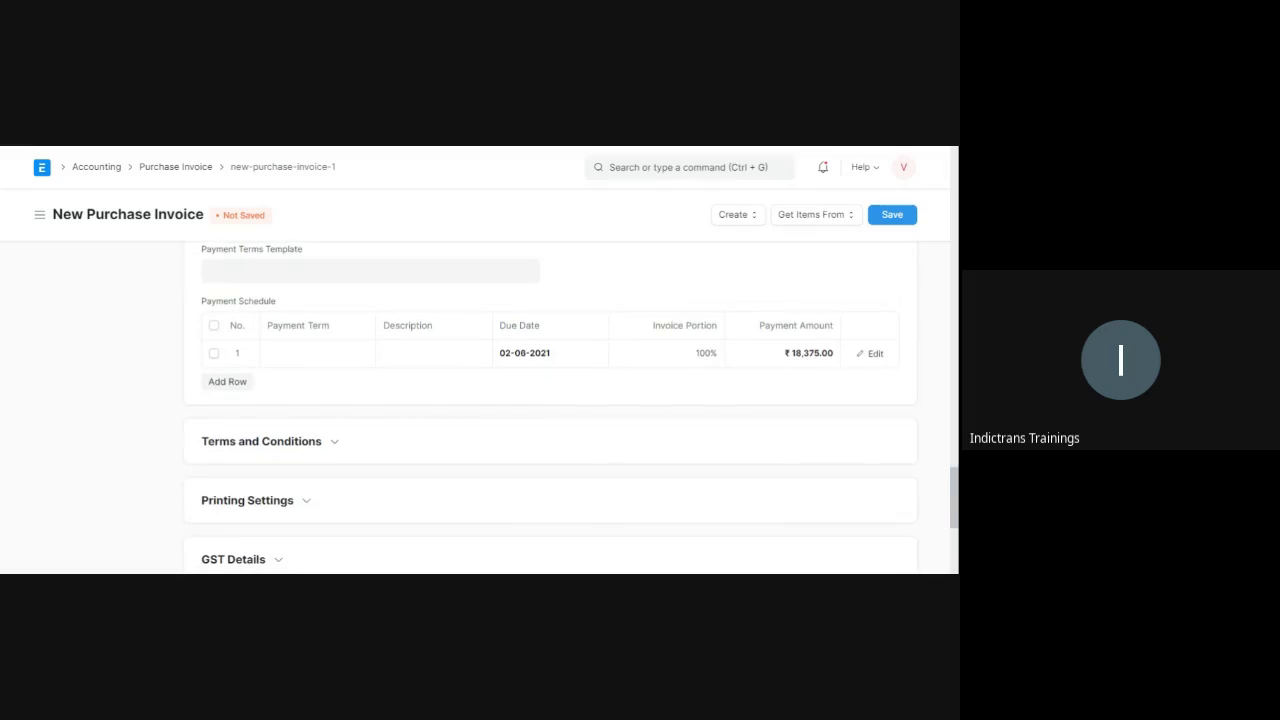
pyautogui.scroll(-3, 129, 423)
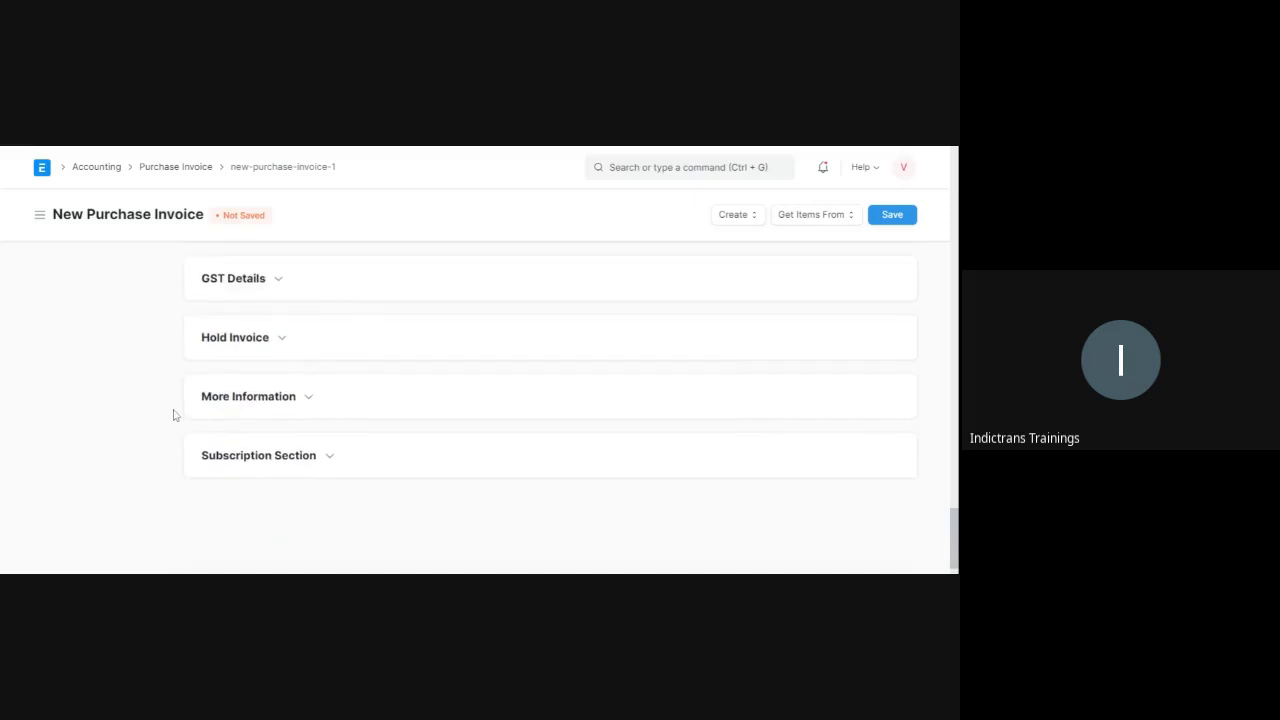
pyautogui.scroll(15, 173, 414)
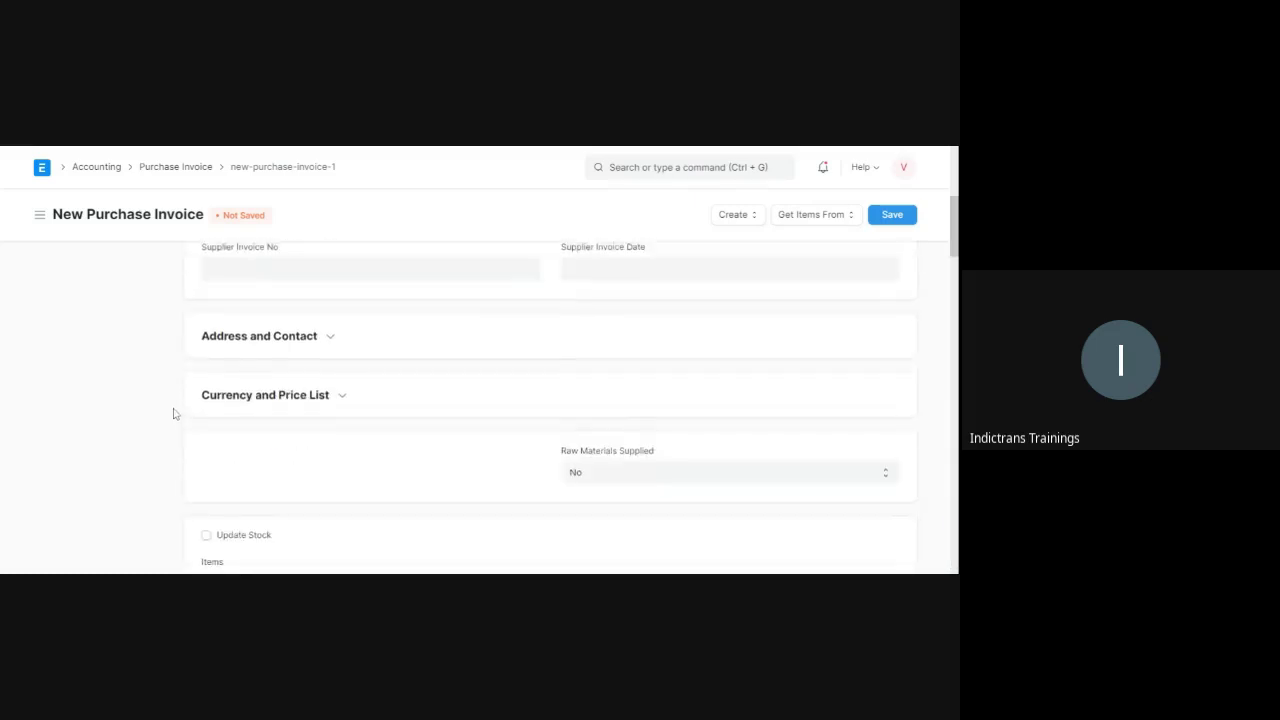
pyautogui.scroll(5, 173, 414)
# Step: Apply the "Inside State GST - NITP" purchase taxes and charges template to the invoice
pyautogui.scroll(-4, 171, 414)
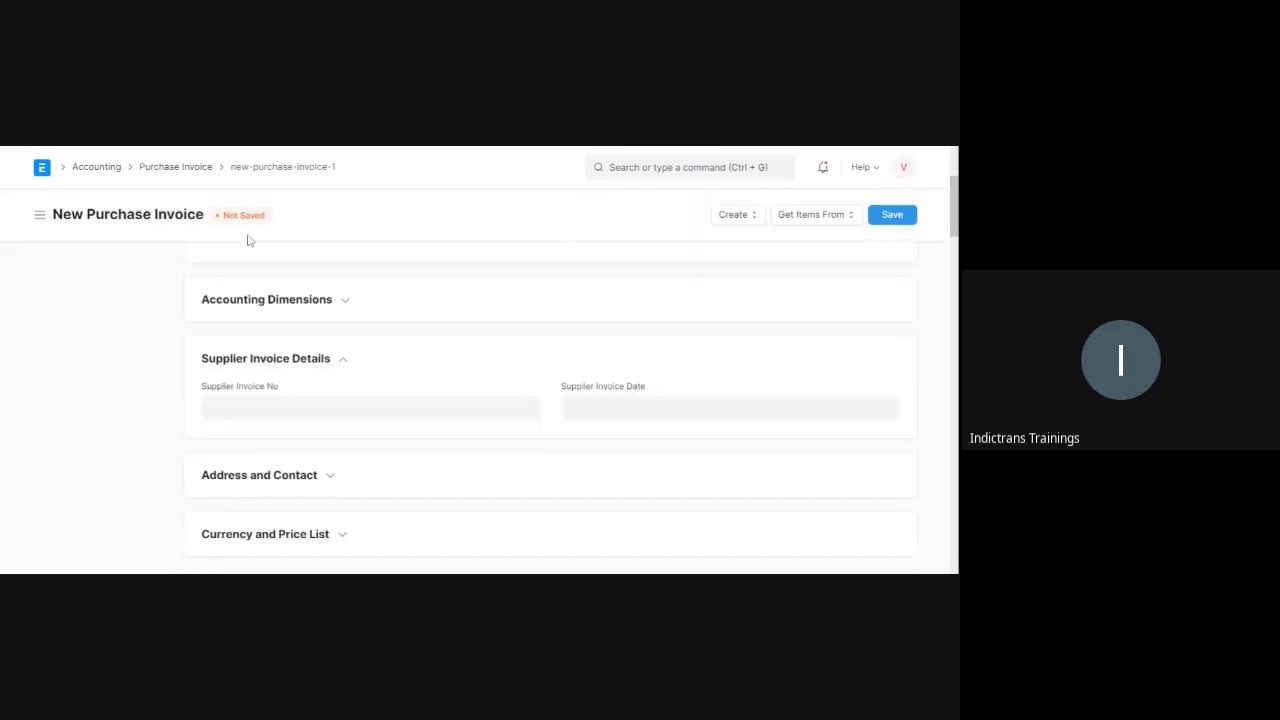
pyautogui.scroll(-3, 266, 520)
pyautogui.scroll(-1, 178, 518)
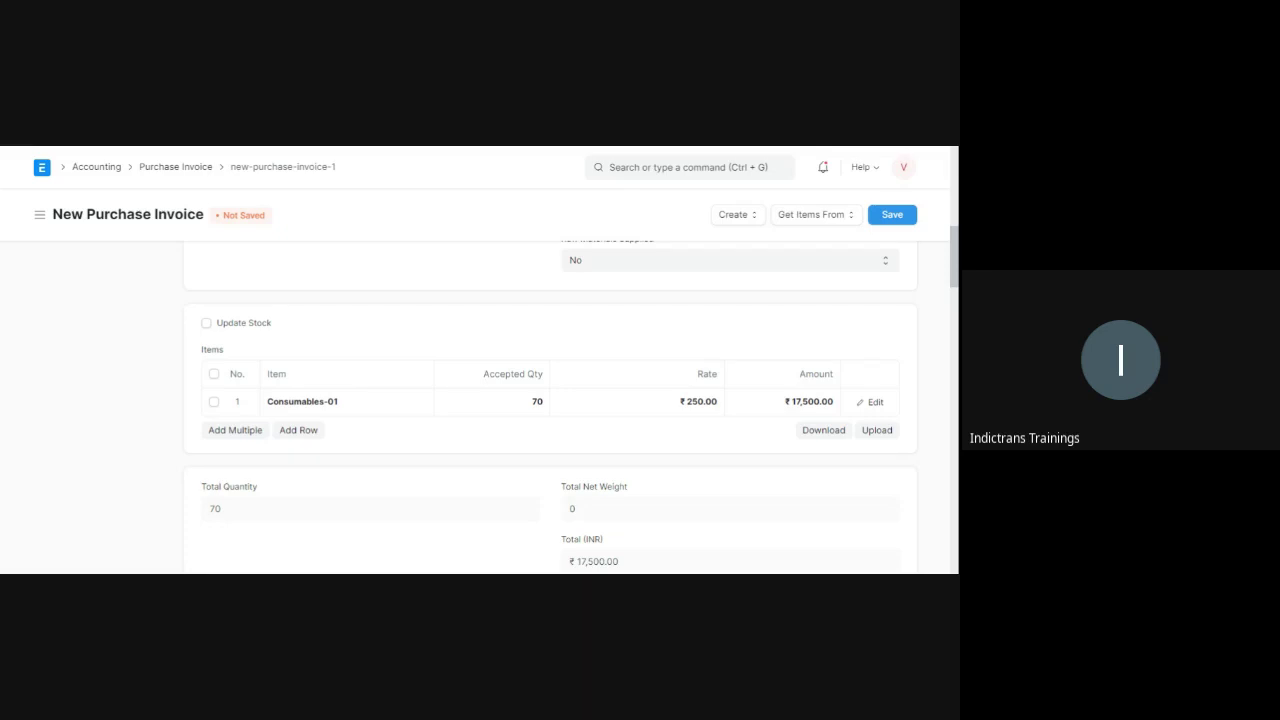
pyautogui.scroll(-4, 140, 420)
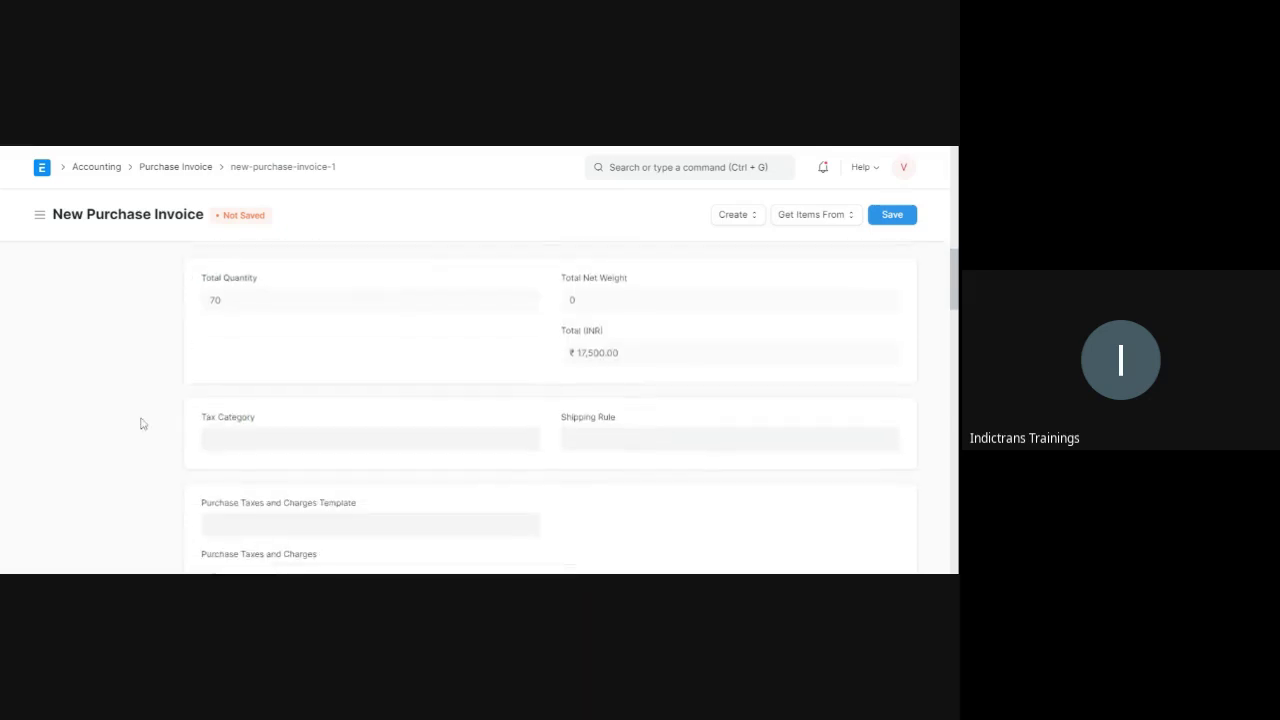
pyautogui.scroll(-1, 140, 423)
pyautogui.scroll(-2, 280, 420)
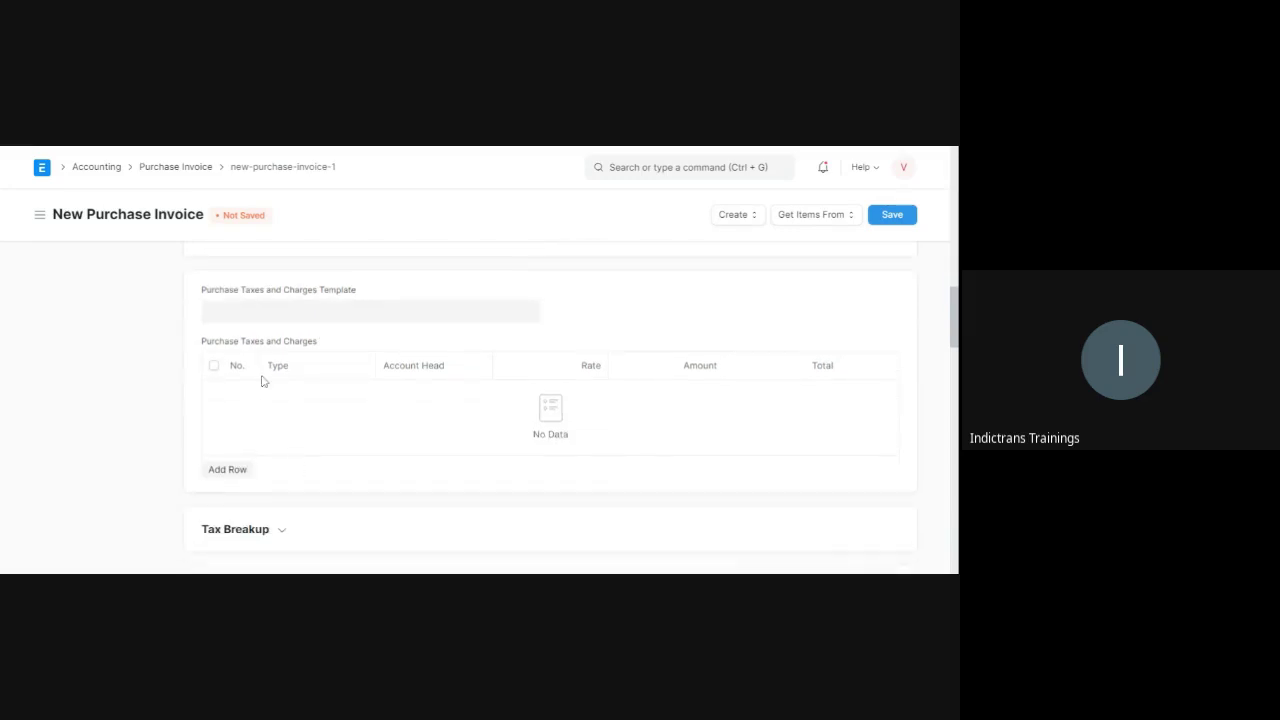
pyautogui.click(260, 313)
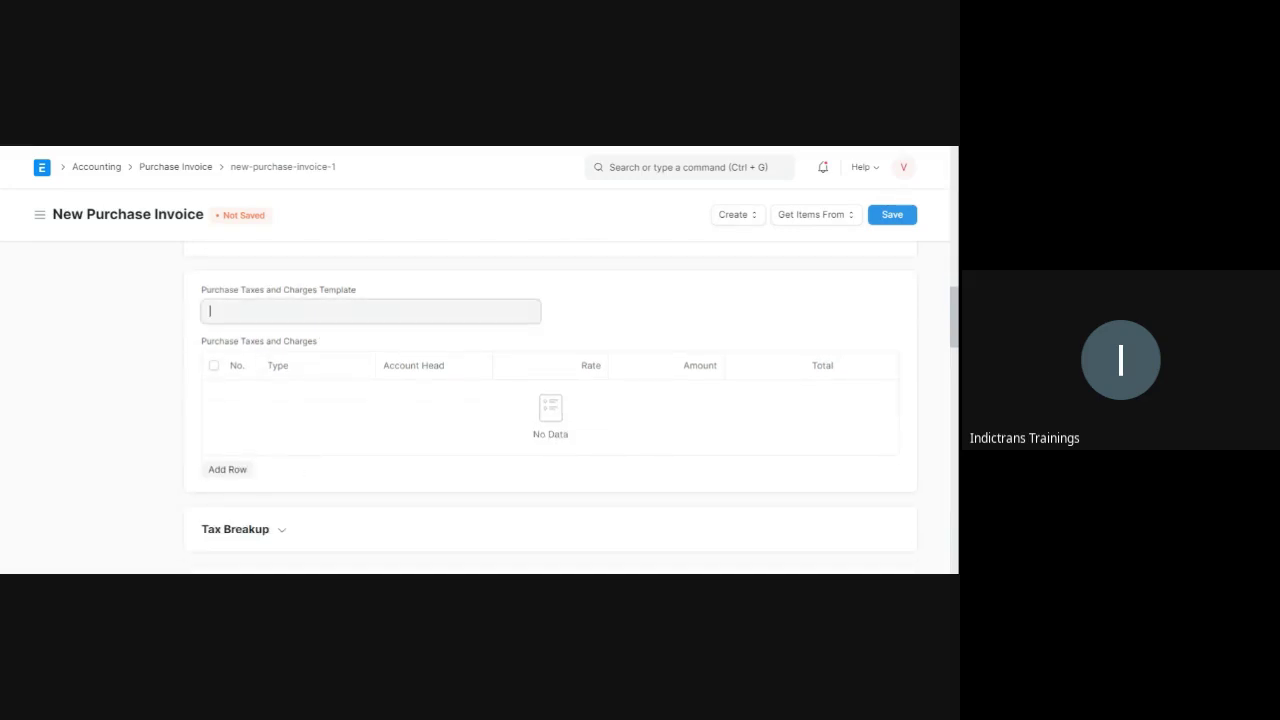
pyautogui.write('inside')
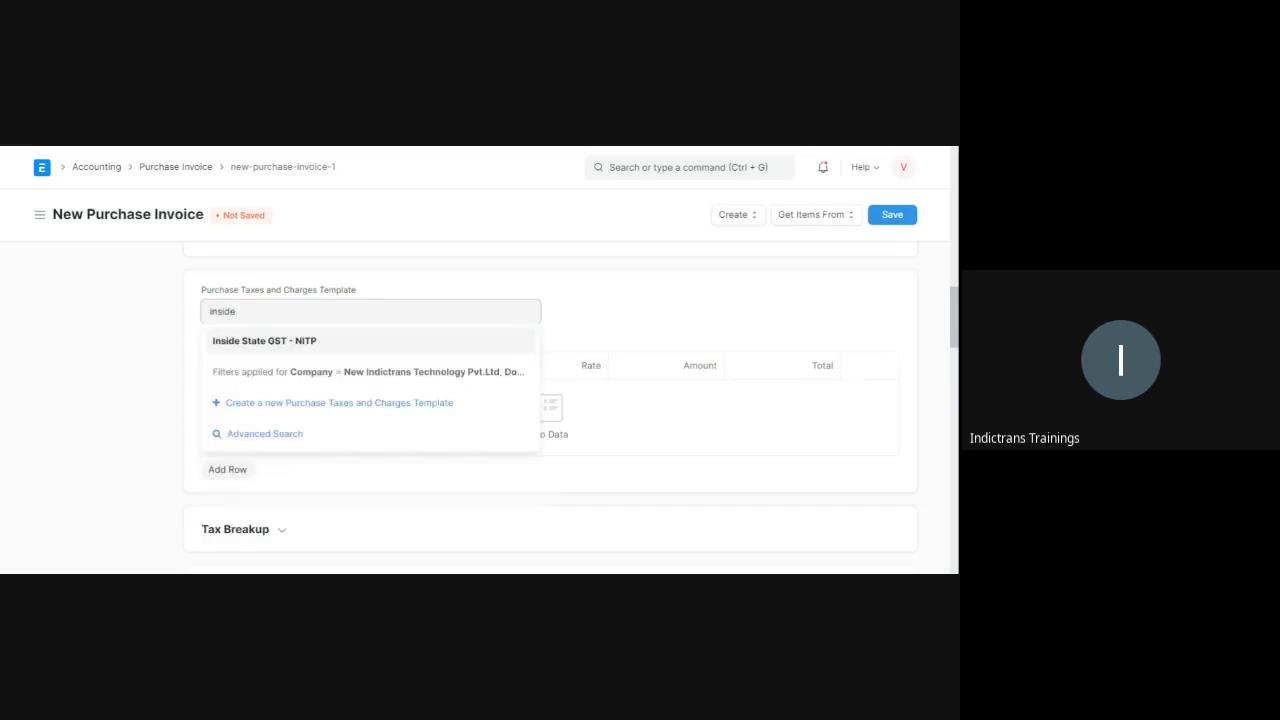
pyautogui.click(266, 342)
# Step: Examine the invoice's CGST and SGST rows, tax totals, grand total, outstanding amount and payment schedule
pyautogui.scroll(-1, 125, 421)
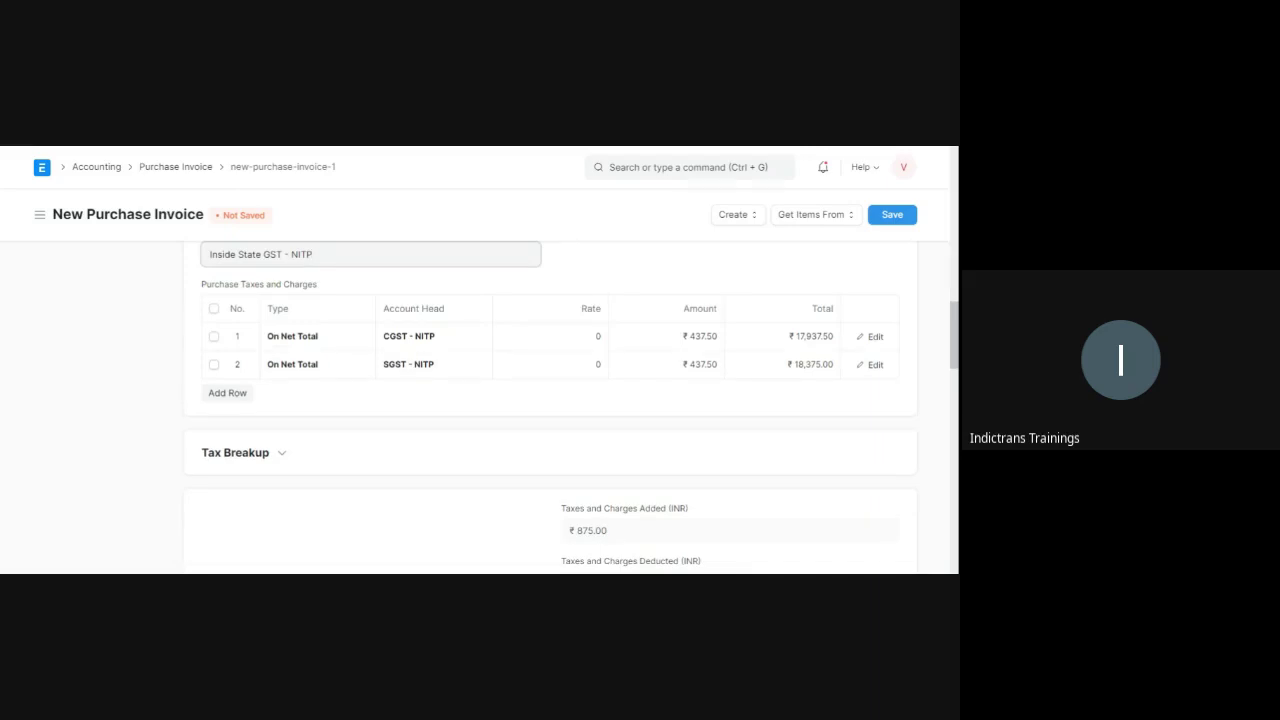
pyautogui.scroll(-3, 126, 421)
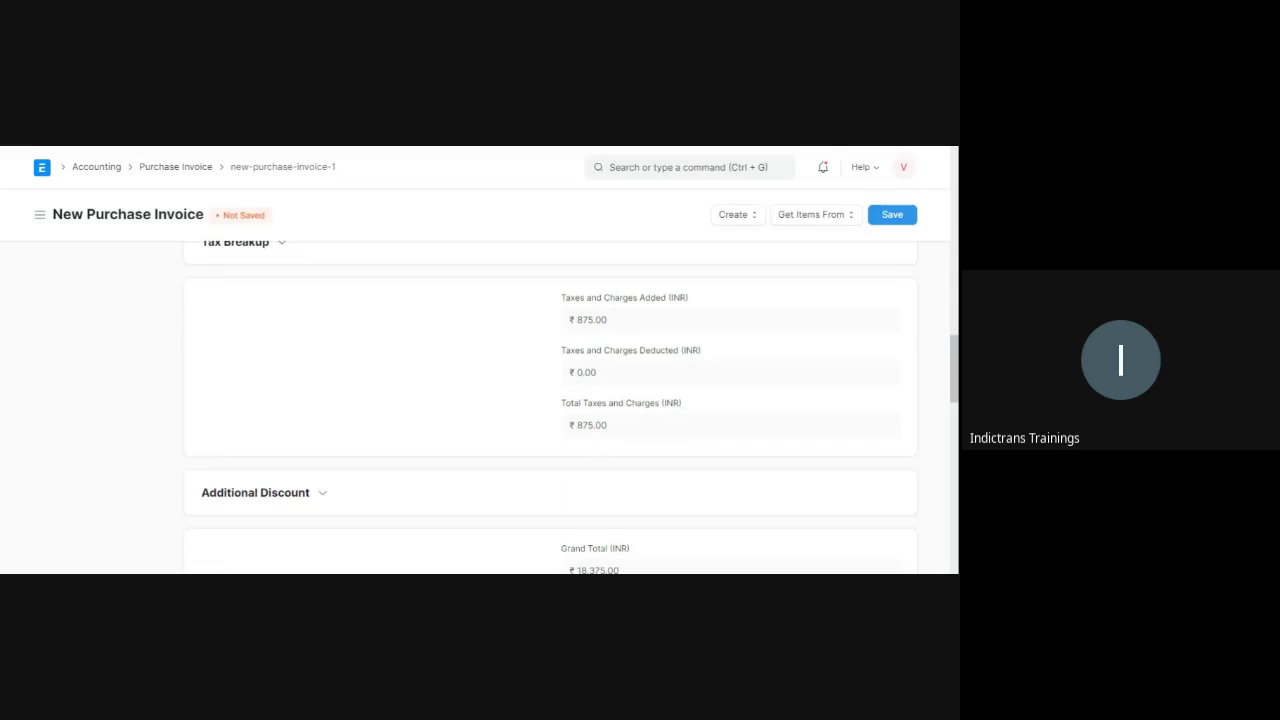
pyautogui.scroll(-2, 126, 421)
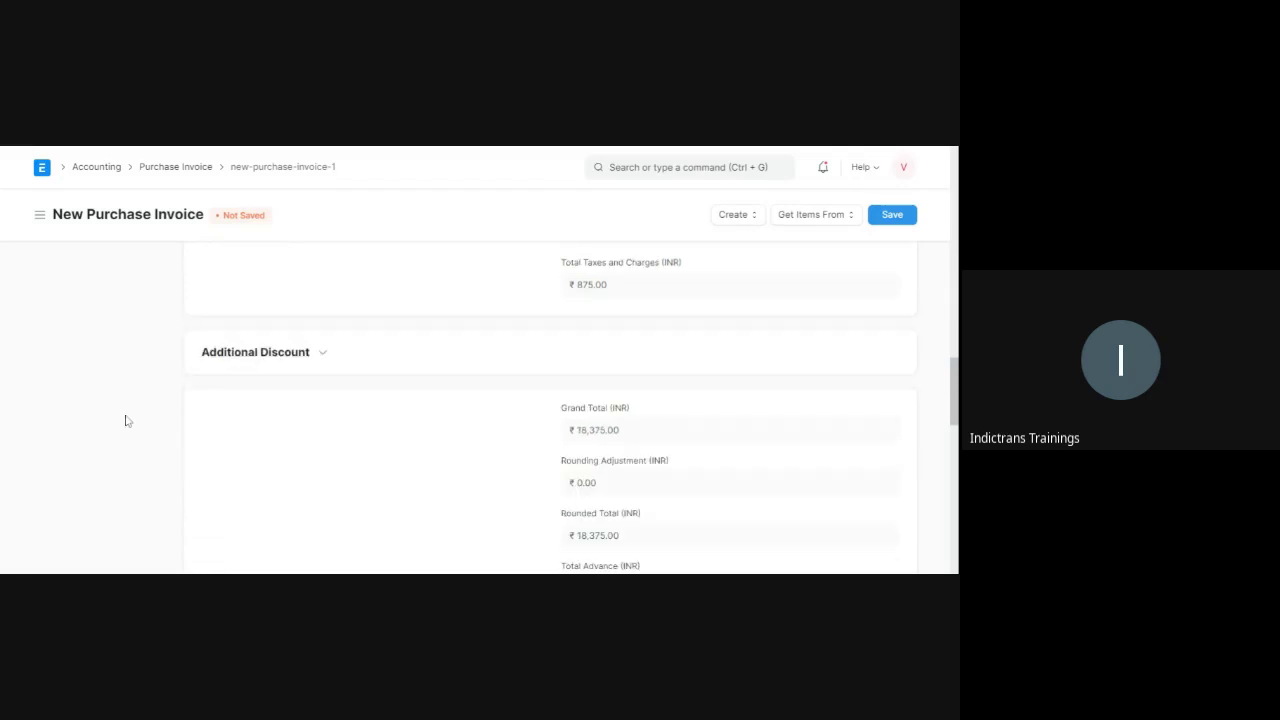
pyautogui.scroll(-3, 126, 421)
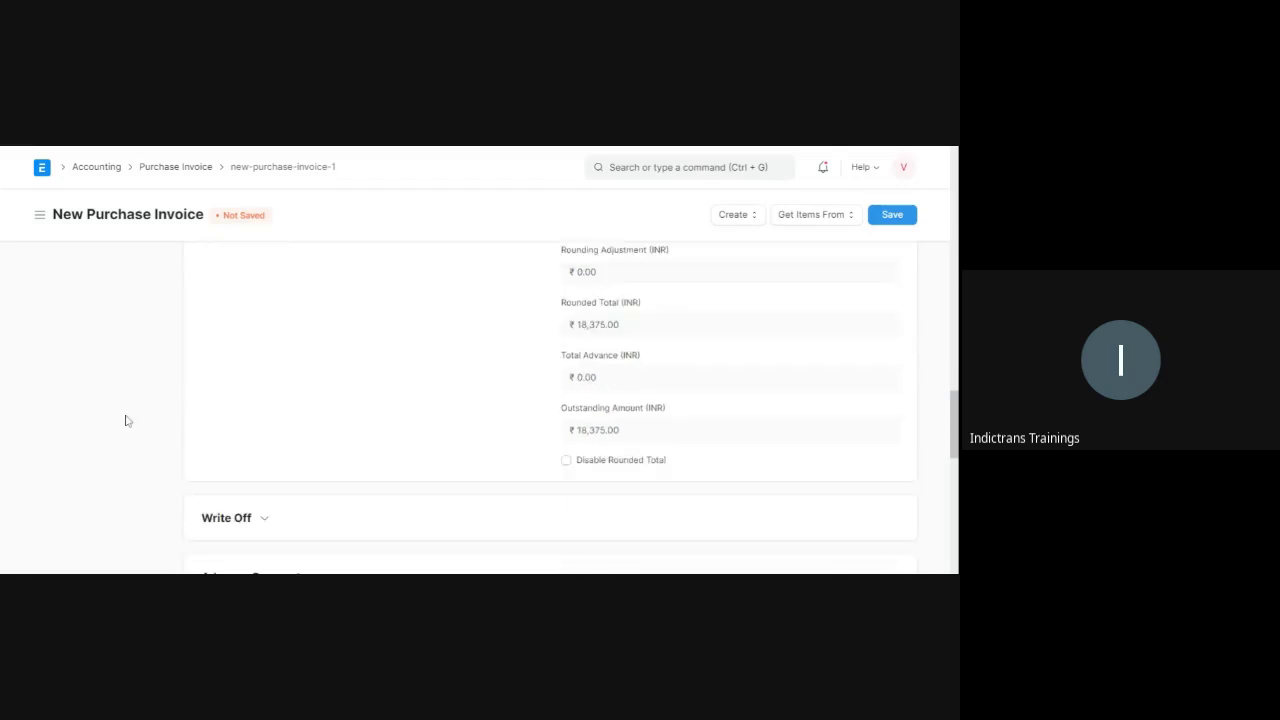
pyautogui.scroll(-3, 126, 421)
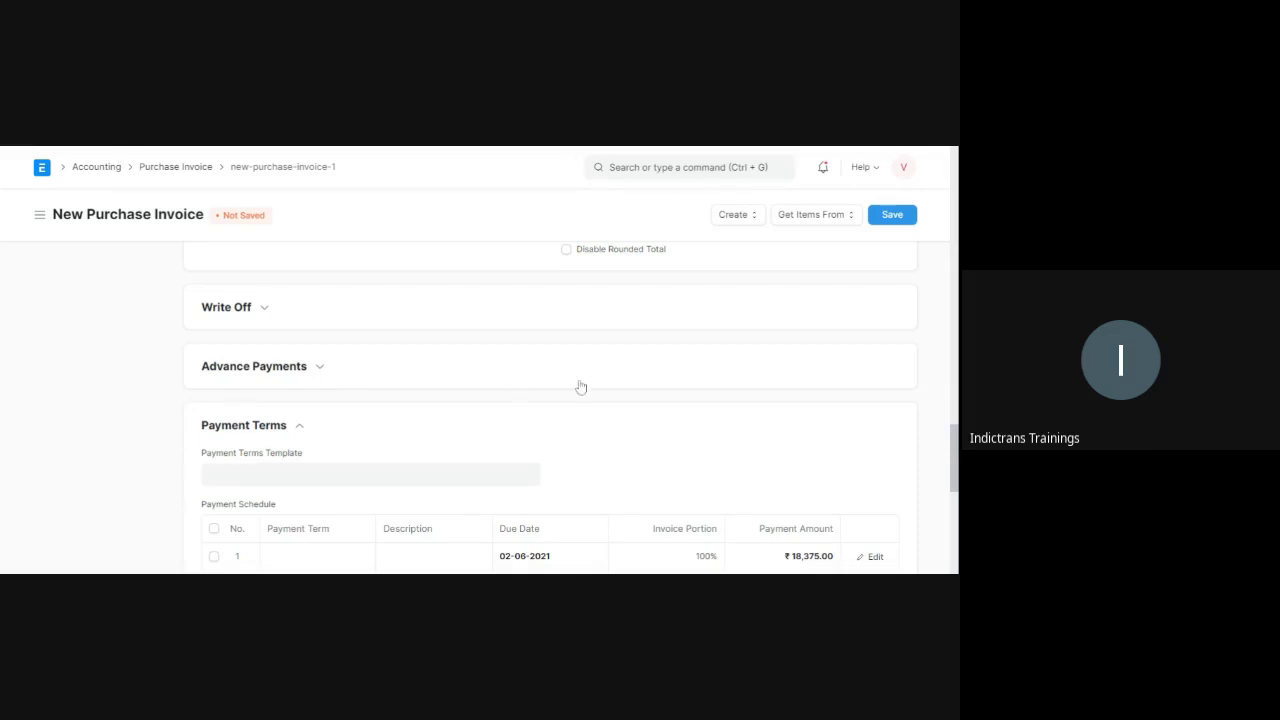
pyautogui.scroll(-3, 580, 386)
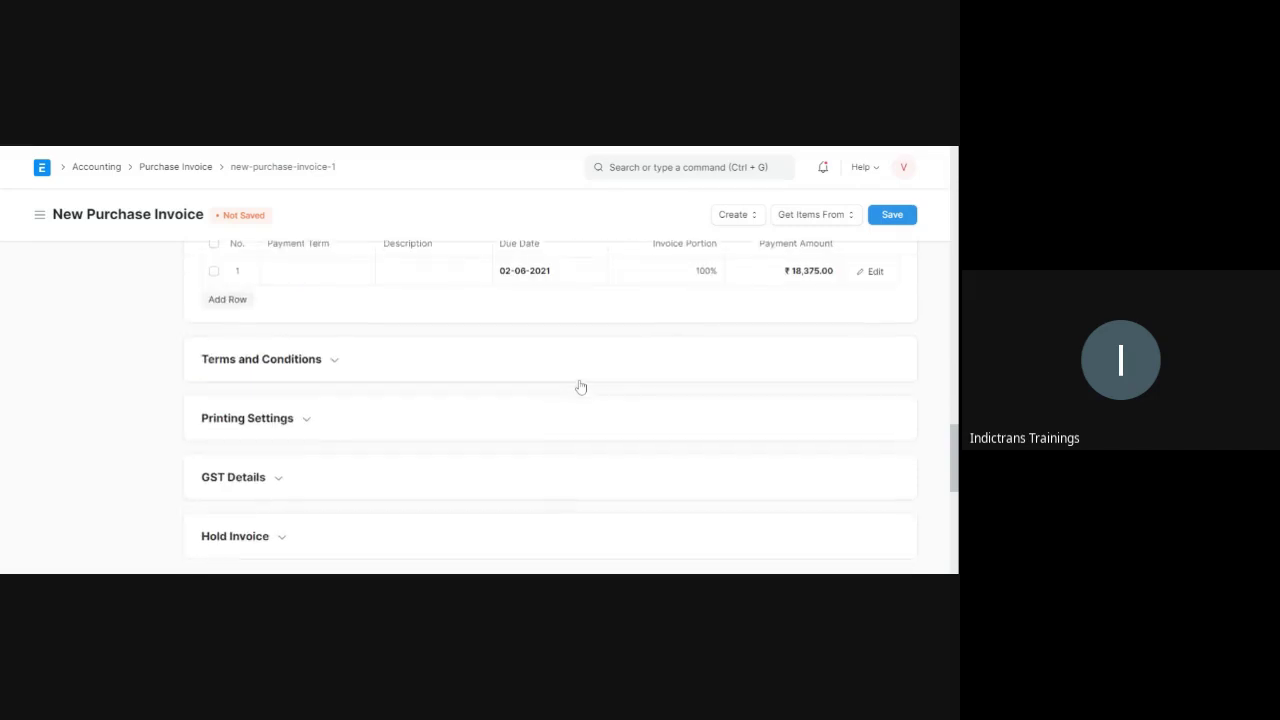
pyautogui.scroll(-1, 499, 441)
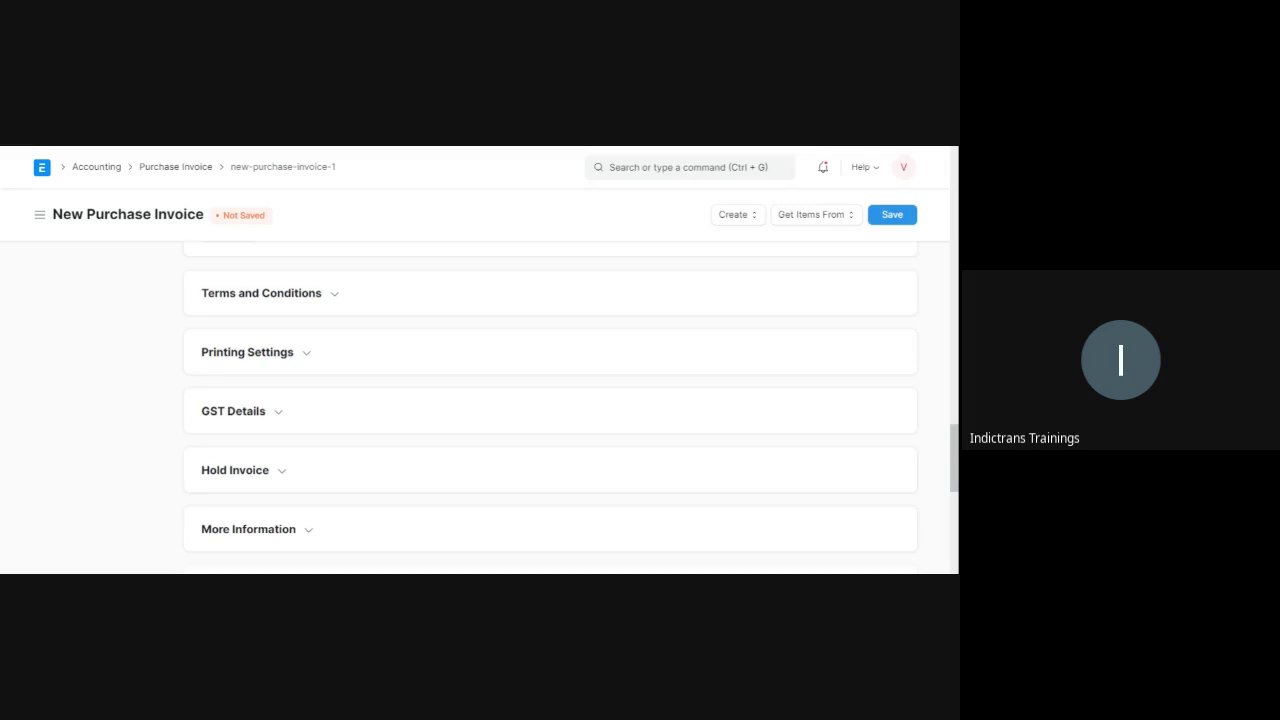
pyautogui.scroll(2, 550, 400)
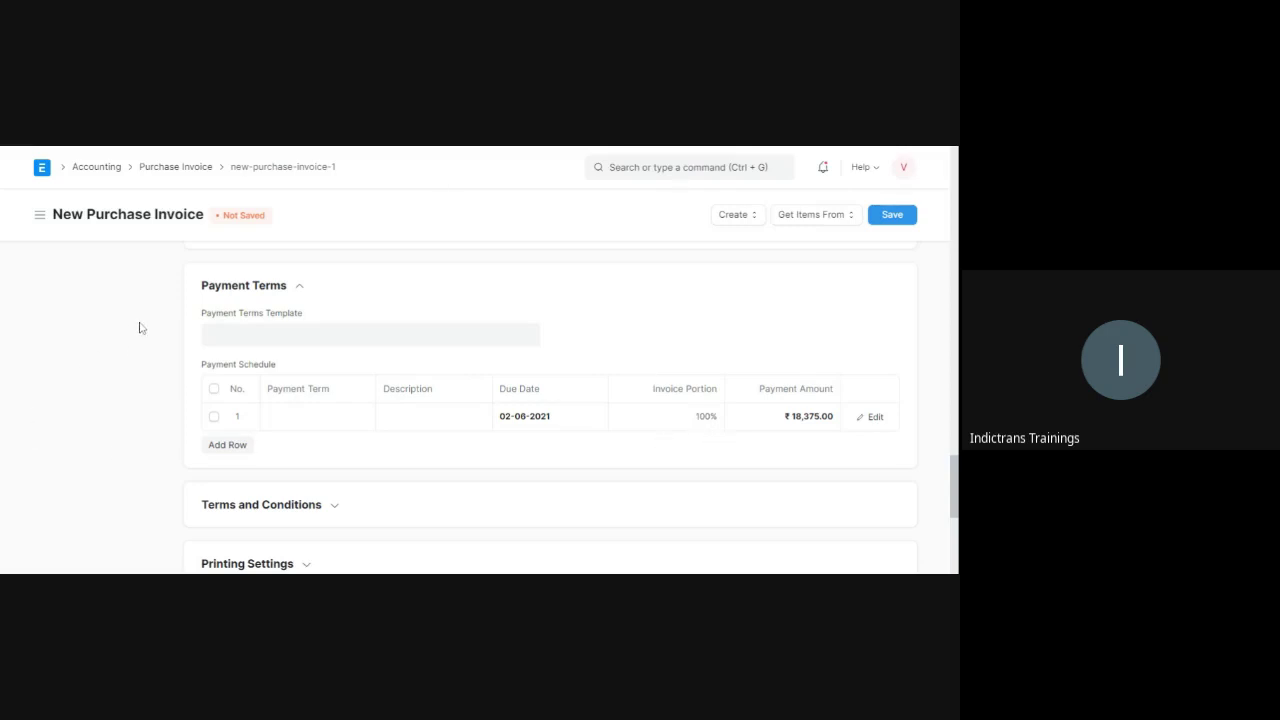
# Step: Fetch the advances paid to the supplier into the invoice and review the allocation, invoice totals and payment schedule
pyautogui.scroll(-1, 139, 328)
pyautogui.scroll(-1, 224, 430)
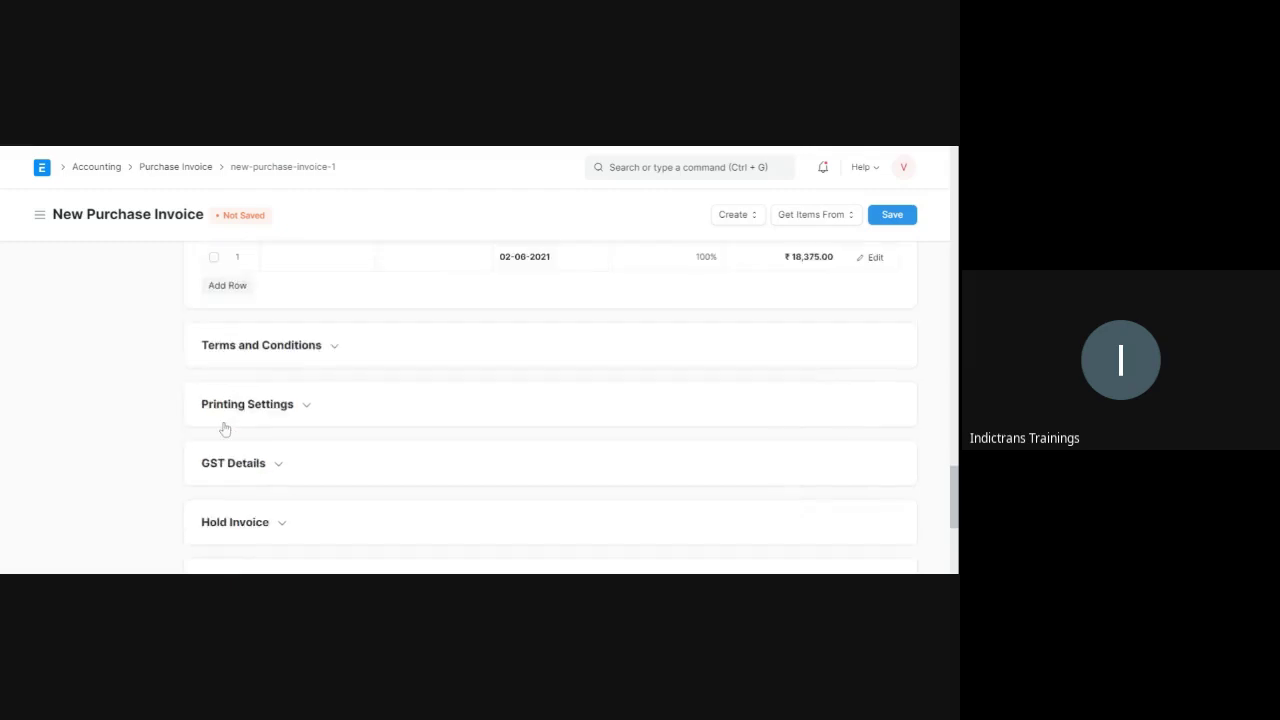
pyautogui.scroll(-3, 149, 434)
pyautogui.scroll(3, 166, 434)
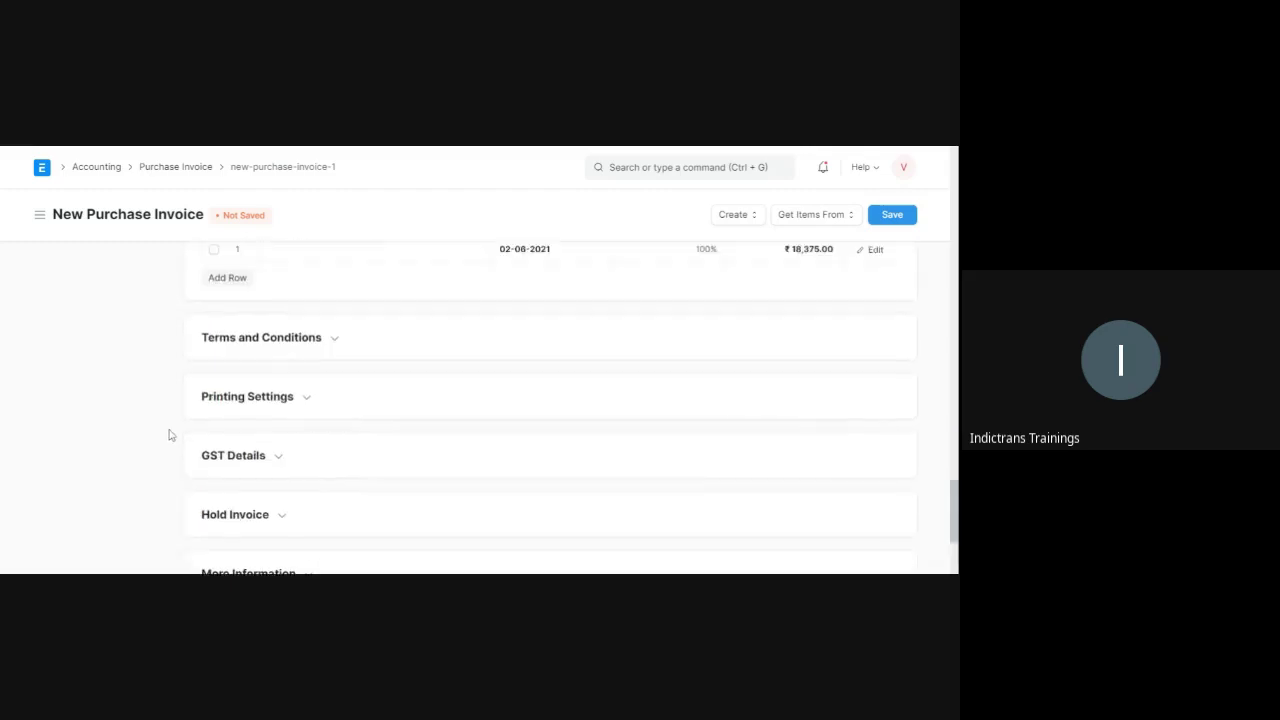
pyautogui.scroll(5, 169, 435)
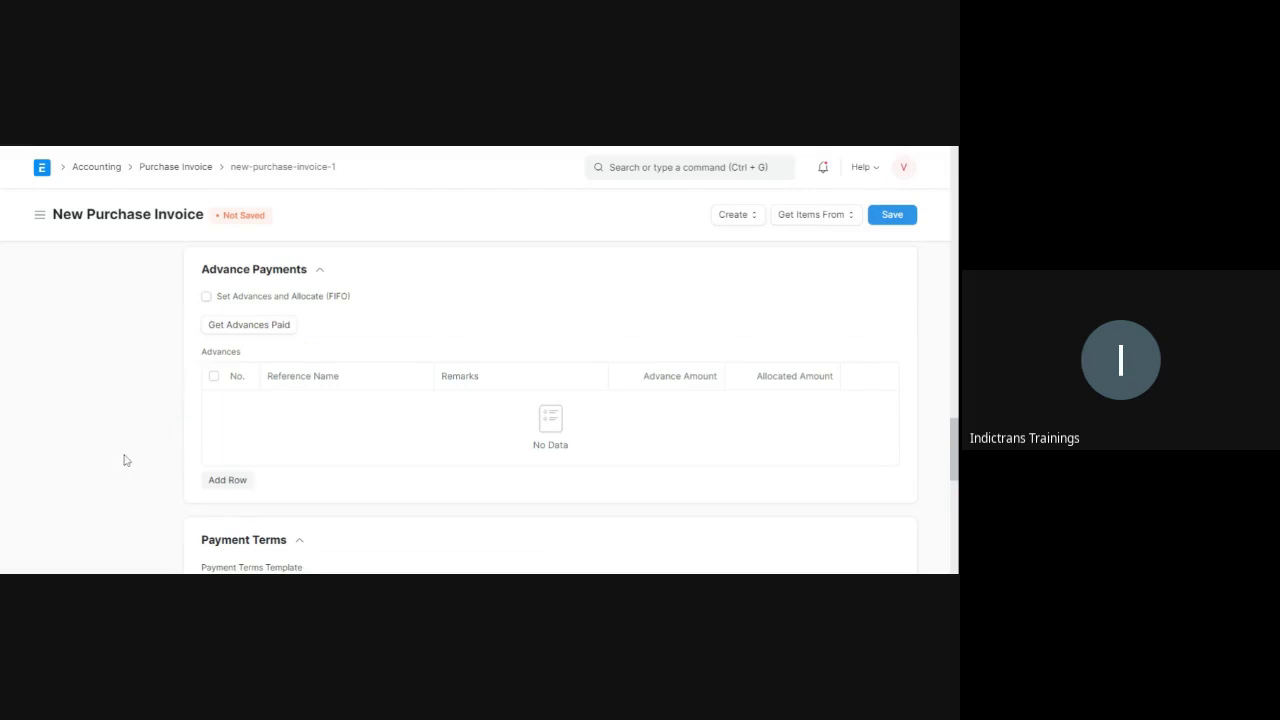
pyautogui.click(274, 330)
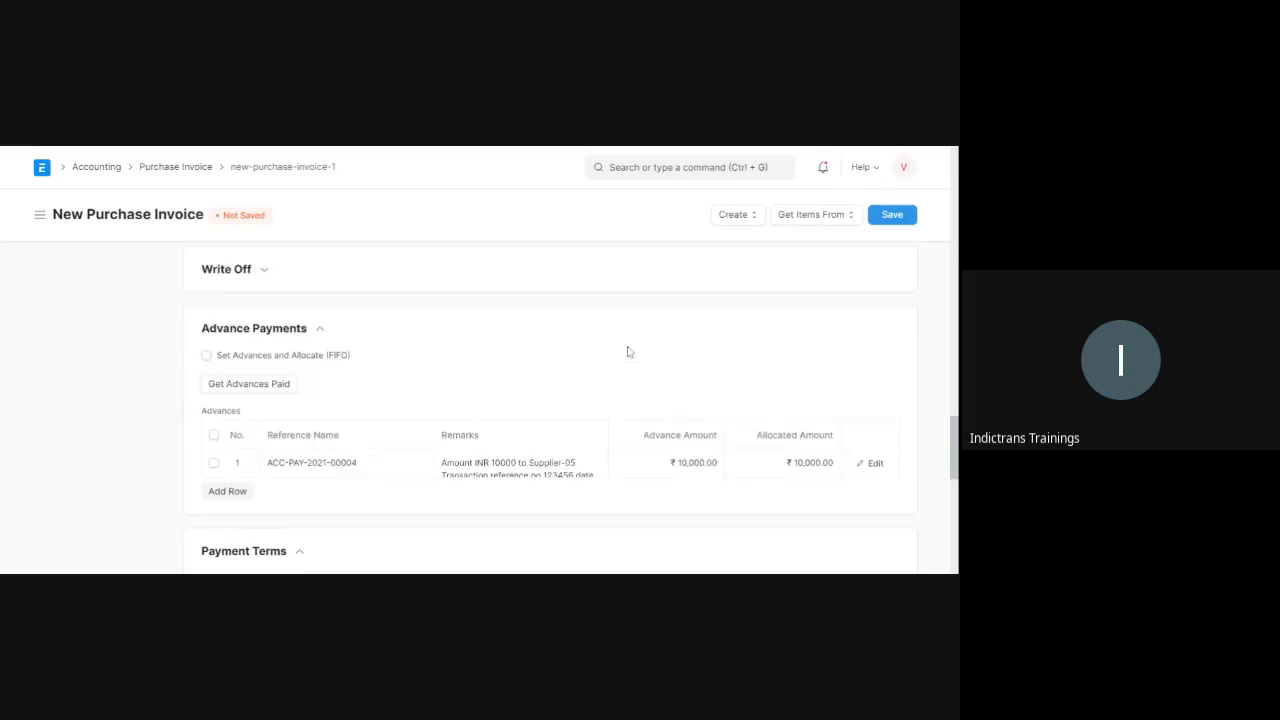
pyautogui.scroll(-1, 628, 352)
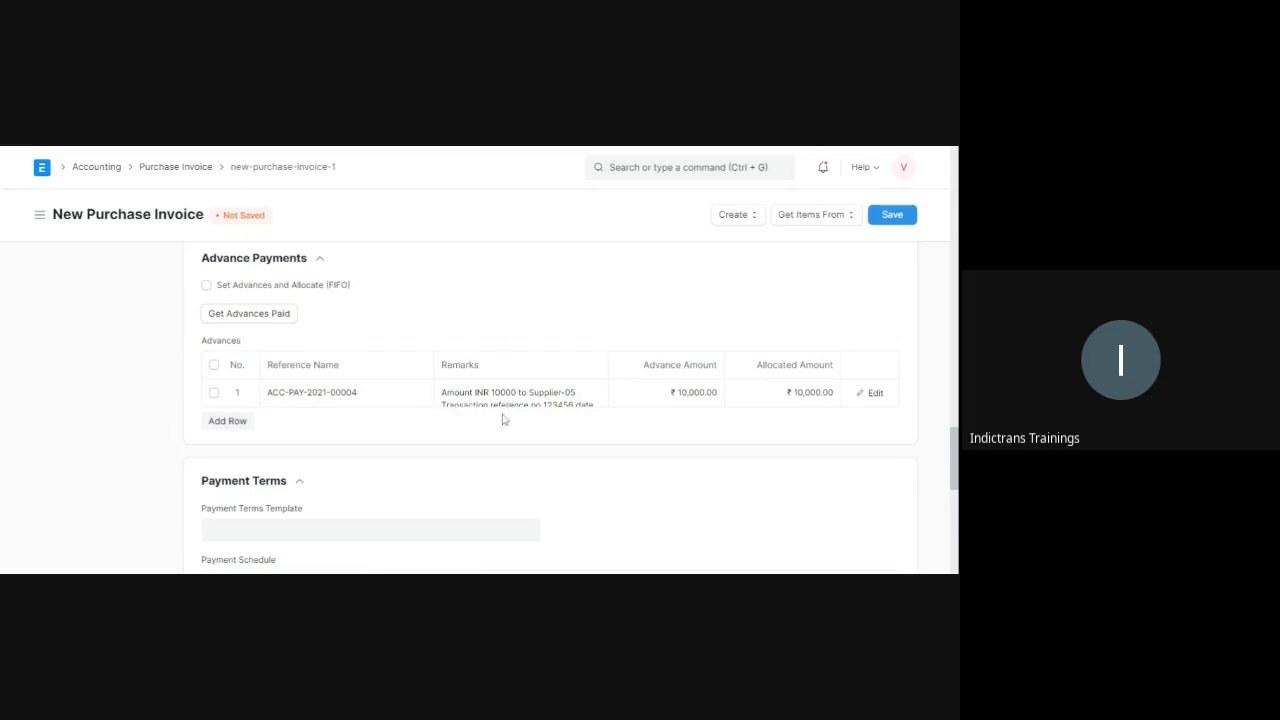
pyautogui.scroll(-3, 504, 420)
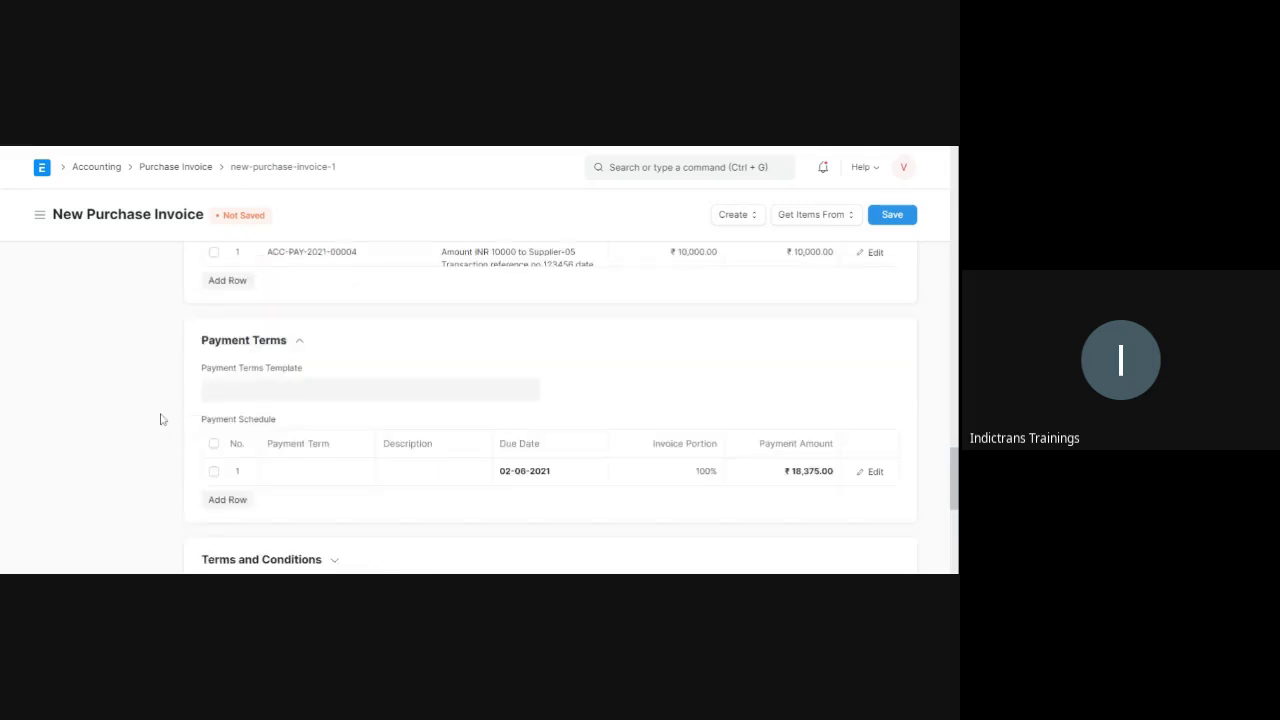
pyautogui.scroll(6, 160, 419)
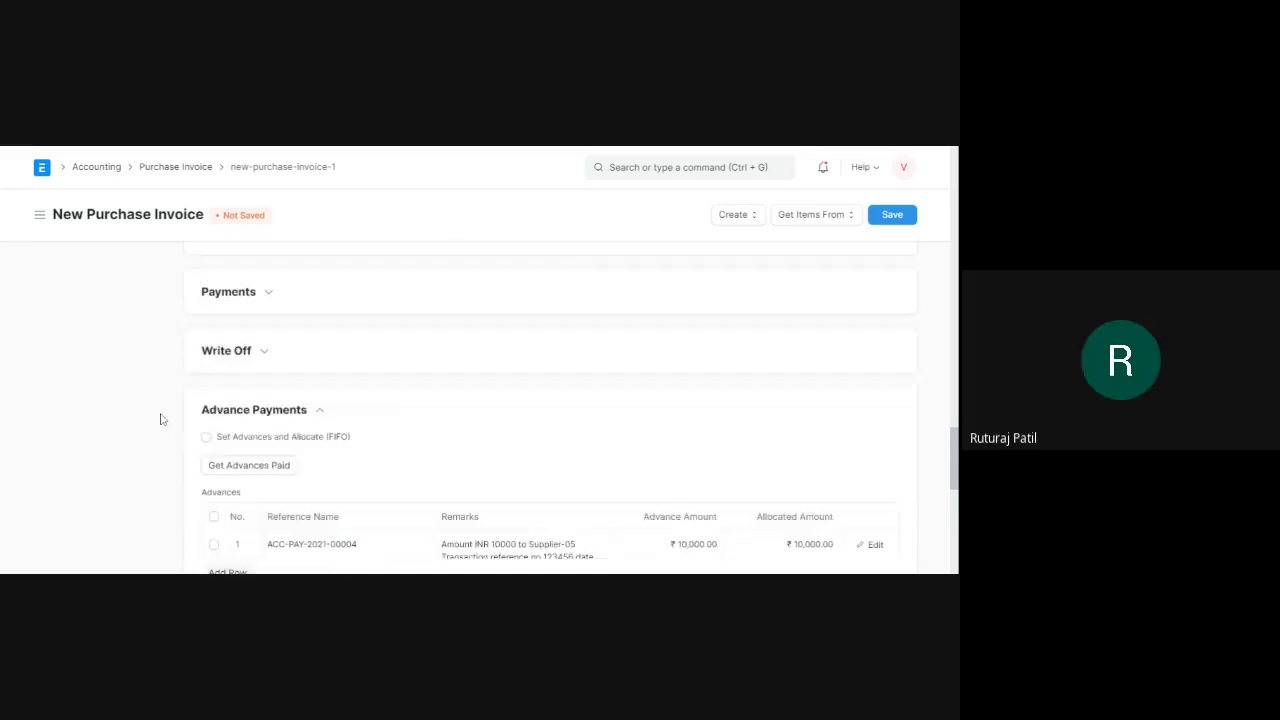
pyautogui.scroll(5, 160, 419)
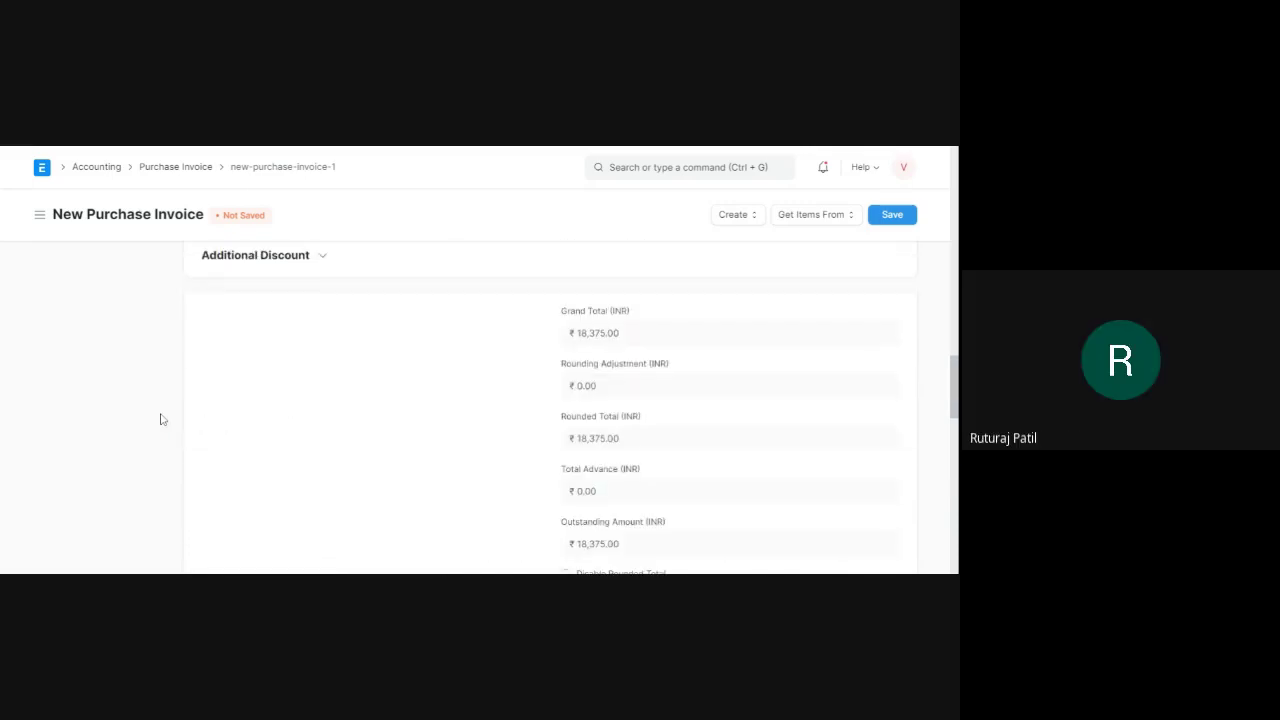
pyautogui.scroll(-10, 160, 419)
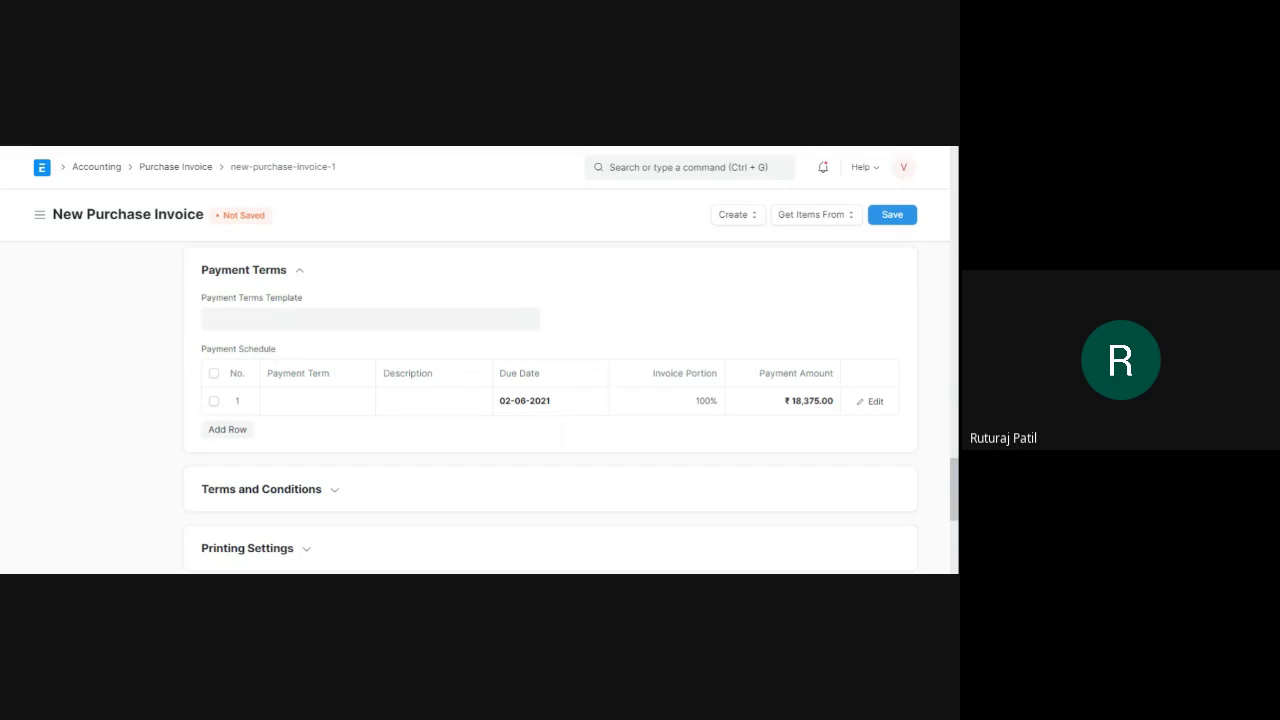
# Step: Review the unsaved invoice's GST rows, tax and advance totals, allocated advance, payment schedule and remaining sections
pyautogui.scroll(-3, 160, 419)
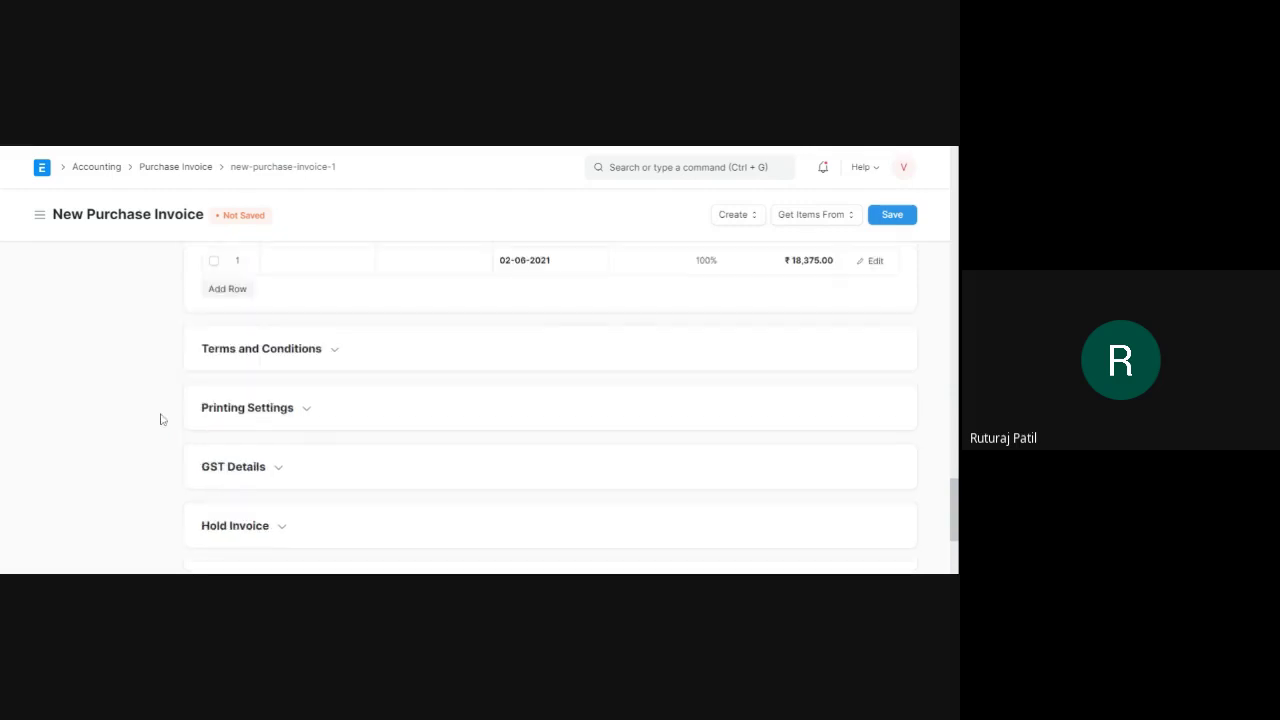
pyautogui.scroll(-3, 160, 419)
pyautogui.scroll(-2, 160, 419)
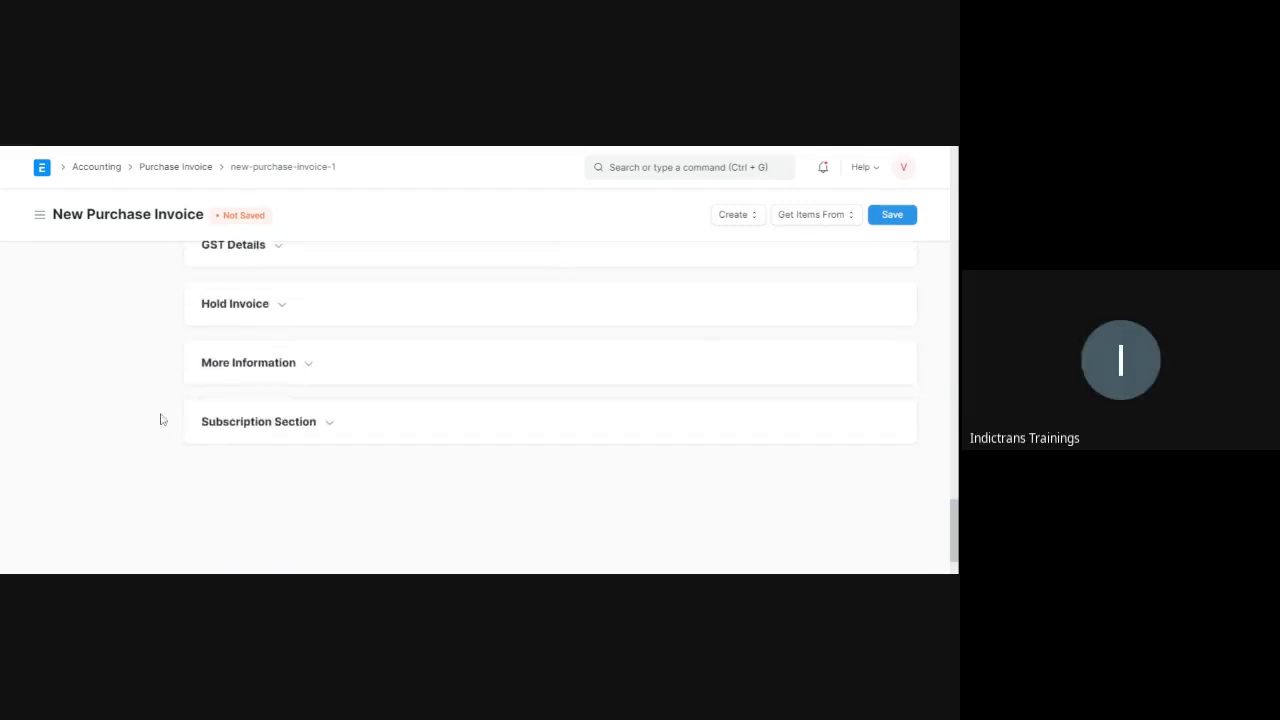
pyautogui.scroll(10, 160, 419)
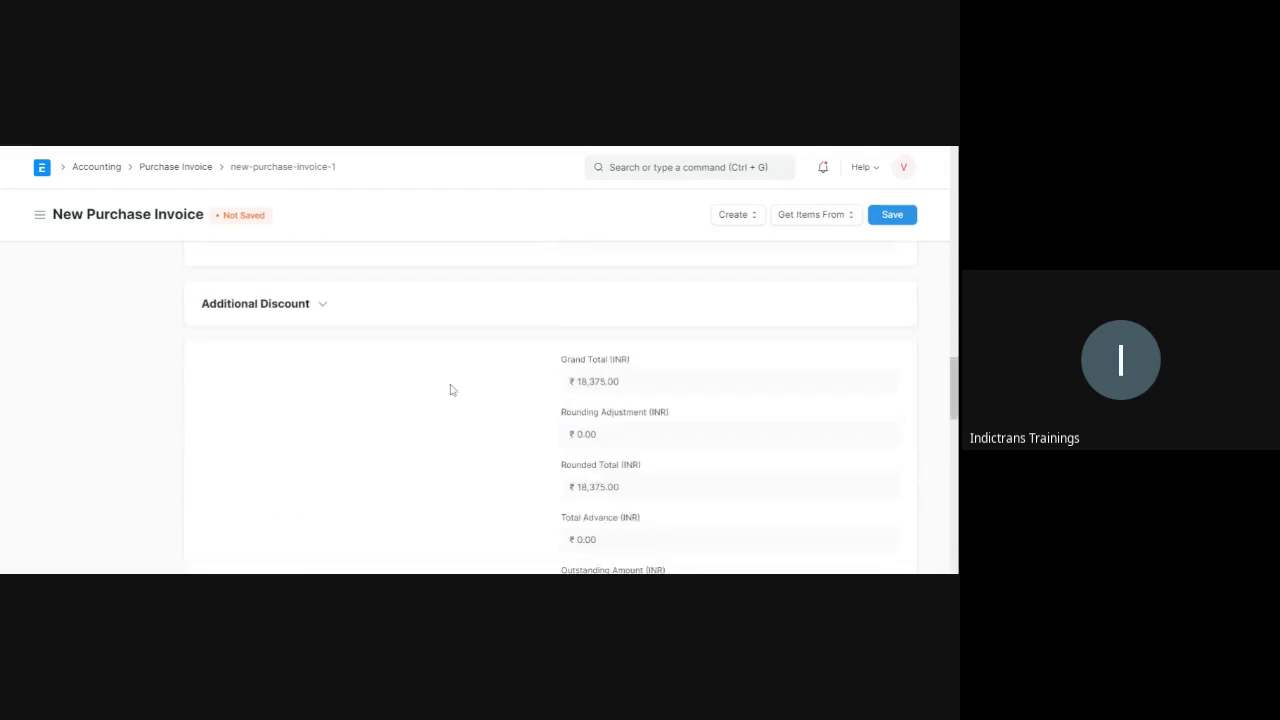
pyautogui.scroll(3, 450, 390)
pyautogui.scroll(3, 417, 403)
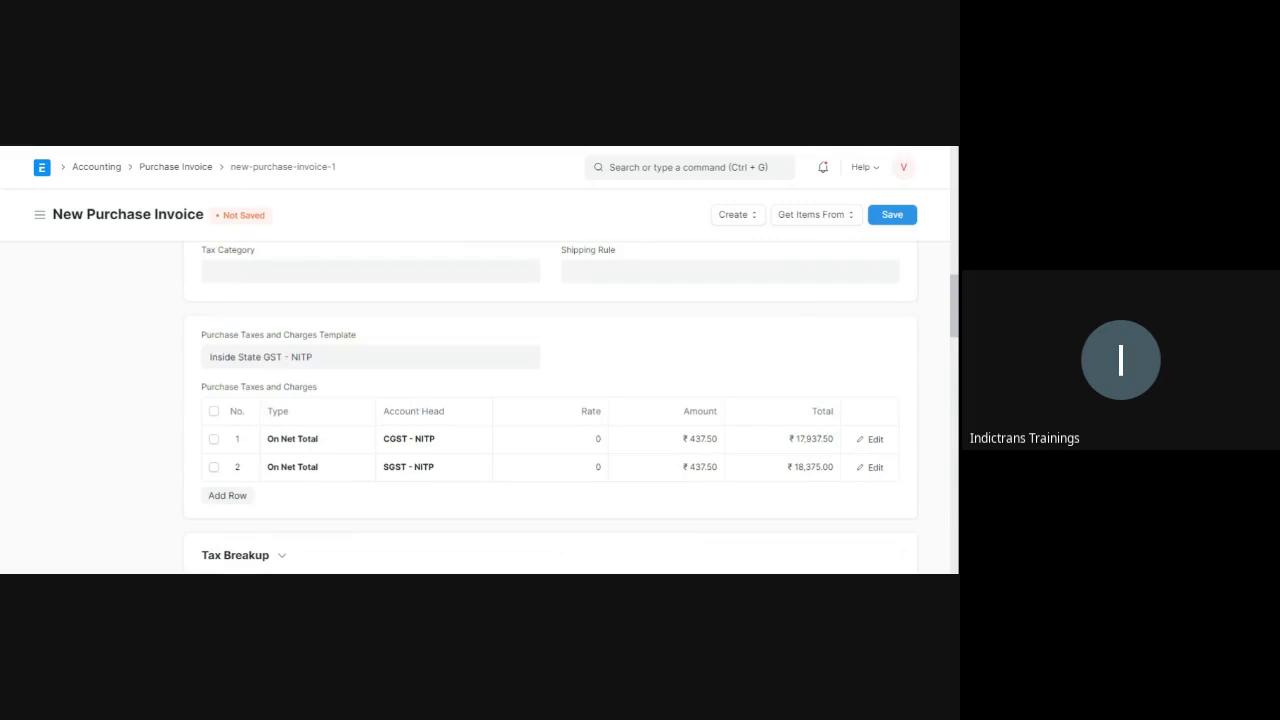
pyautogui.scroll(-5, 414, 403)
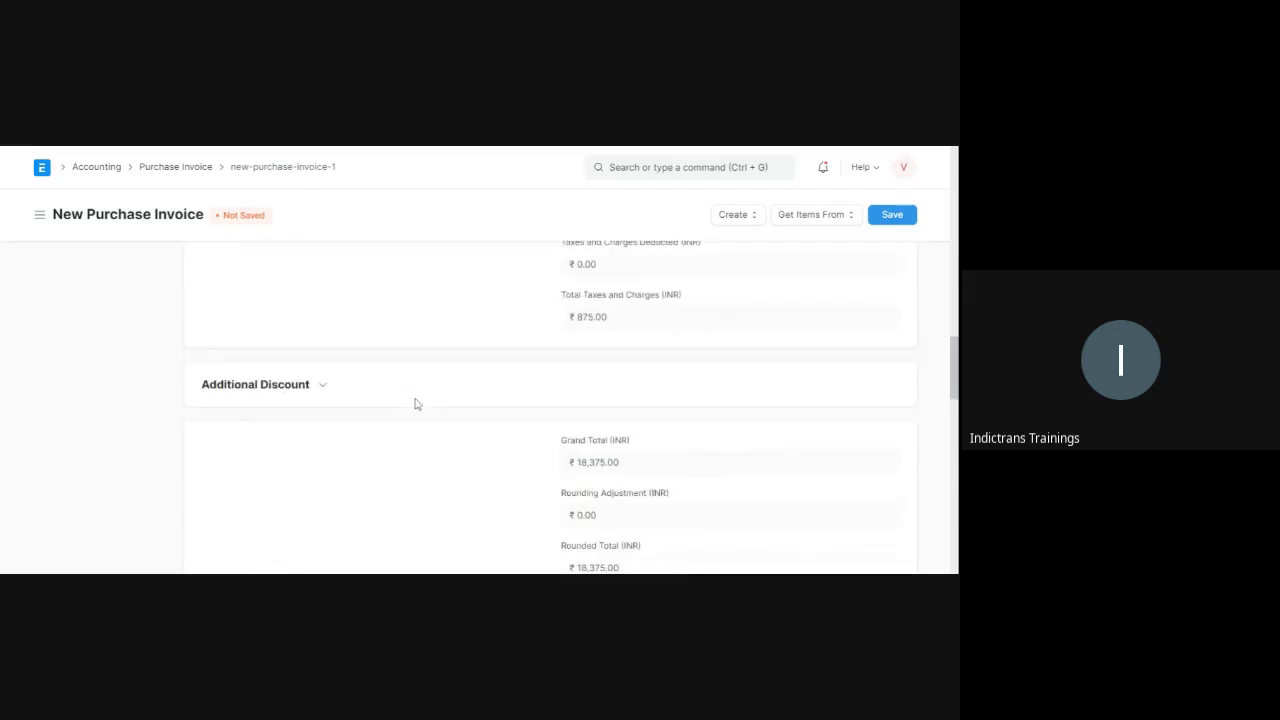
pyautogui.scroll(-6, 417, 403)
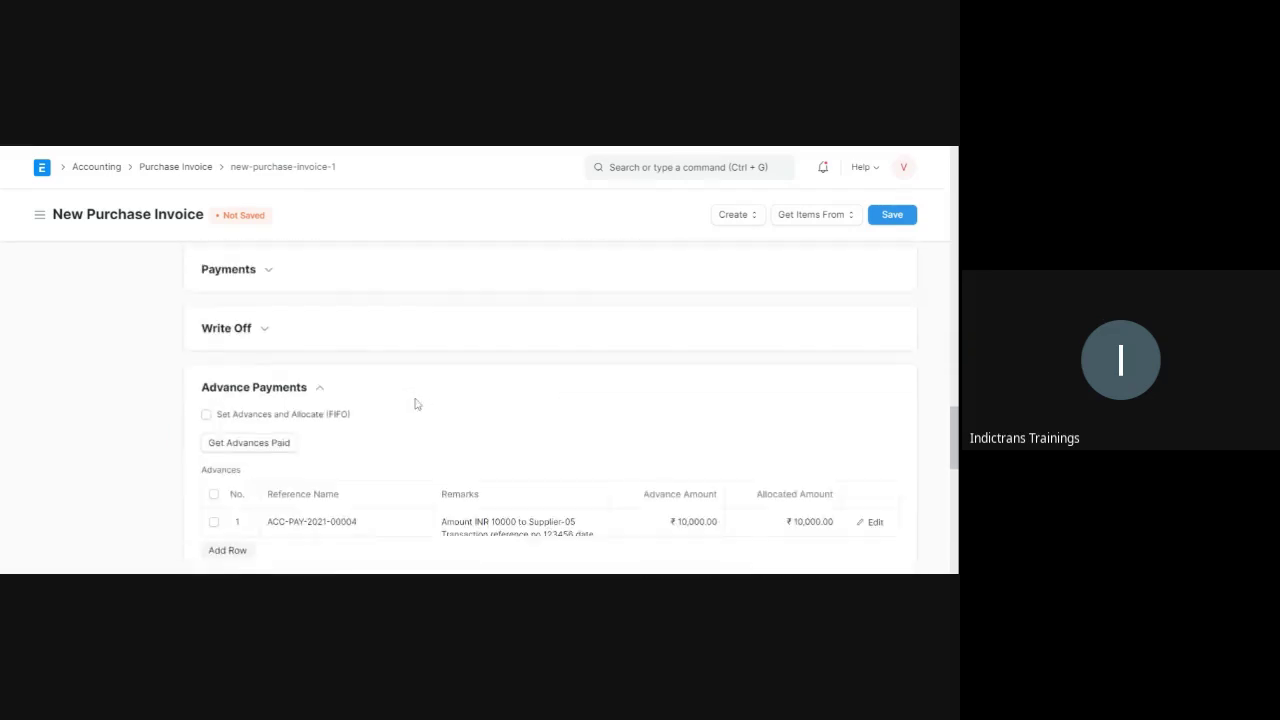
pyautogui.scroll(-5, 417, 403)
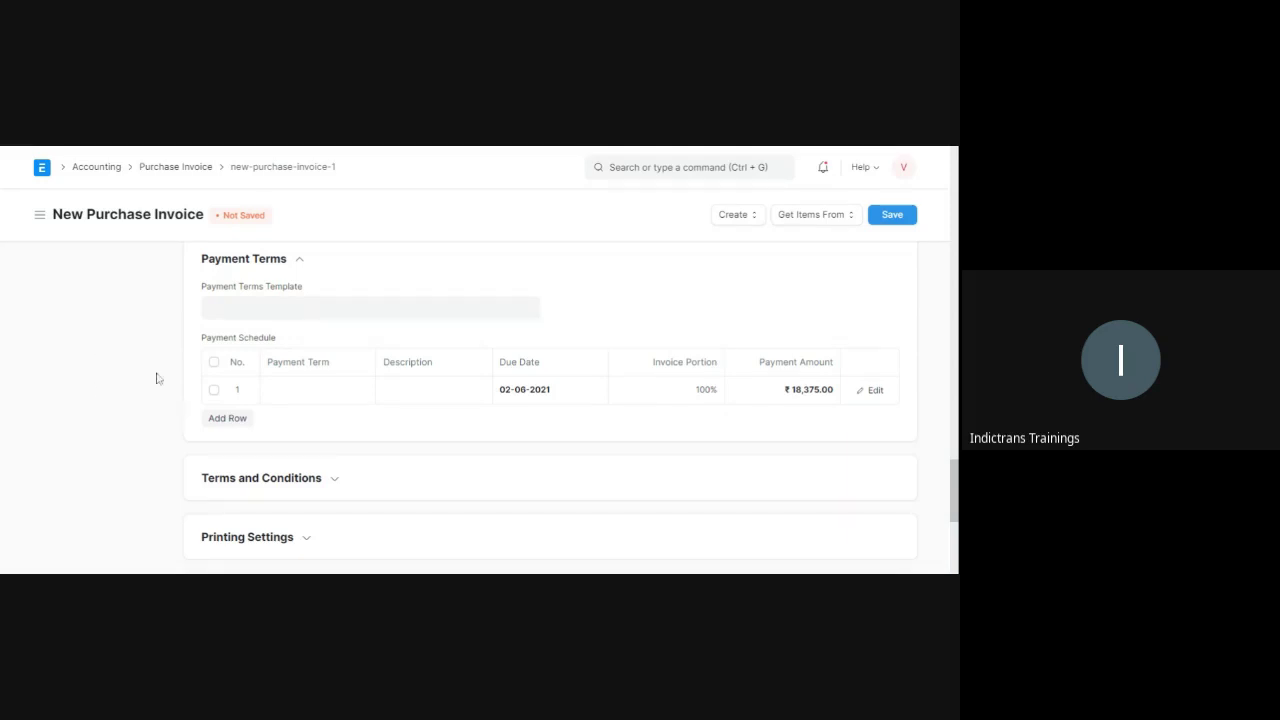
pyautogui.scroll(-3, 154, 454)
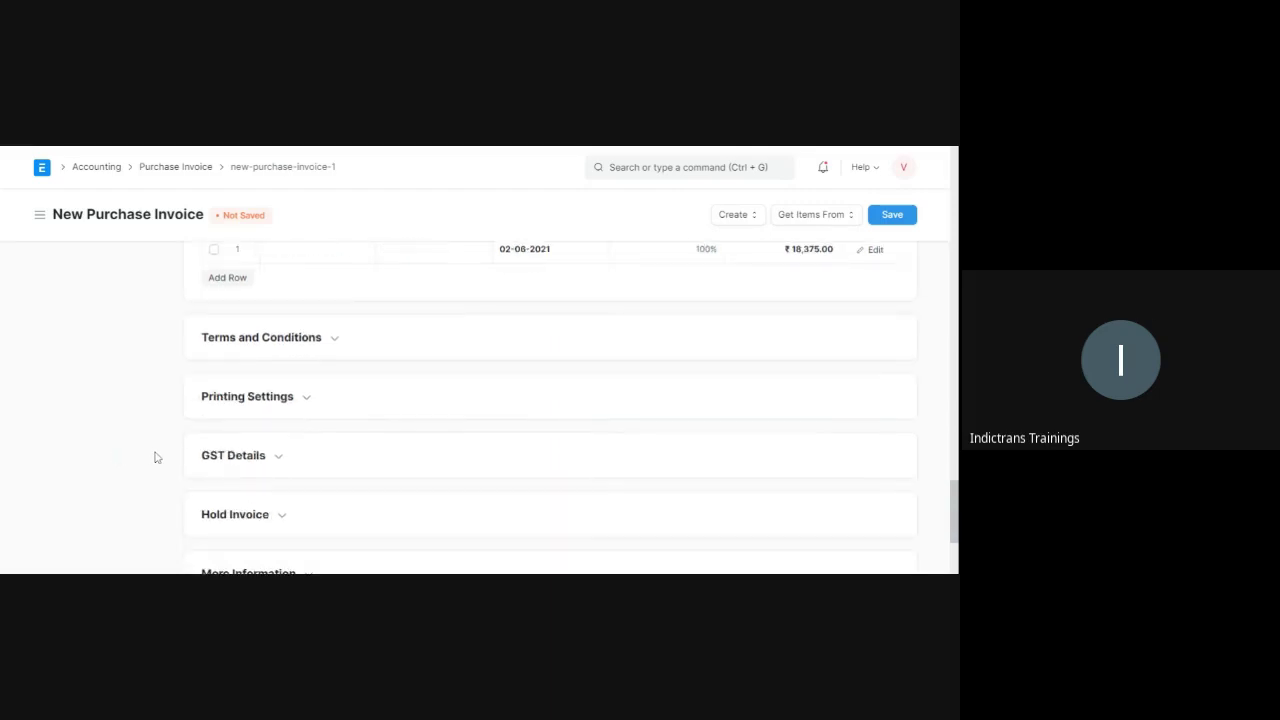
pyautogui.scroll(-4, 154, 457)
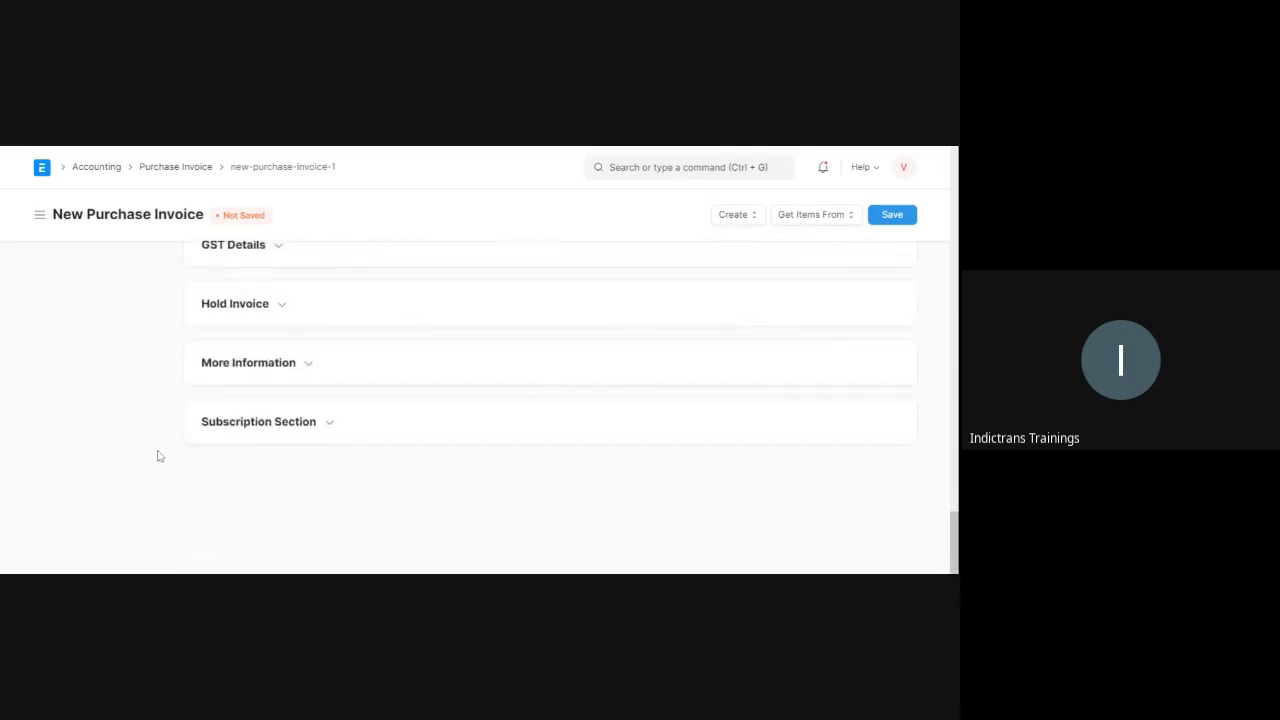
# Step: Save the Supplier-05 purchase invoice, recheck its totals and taxes, and permanently submit it
pyautogui.click(898, 218)
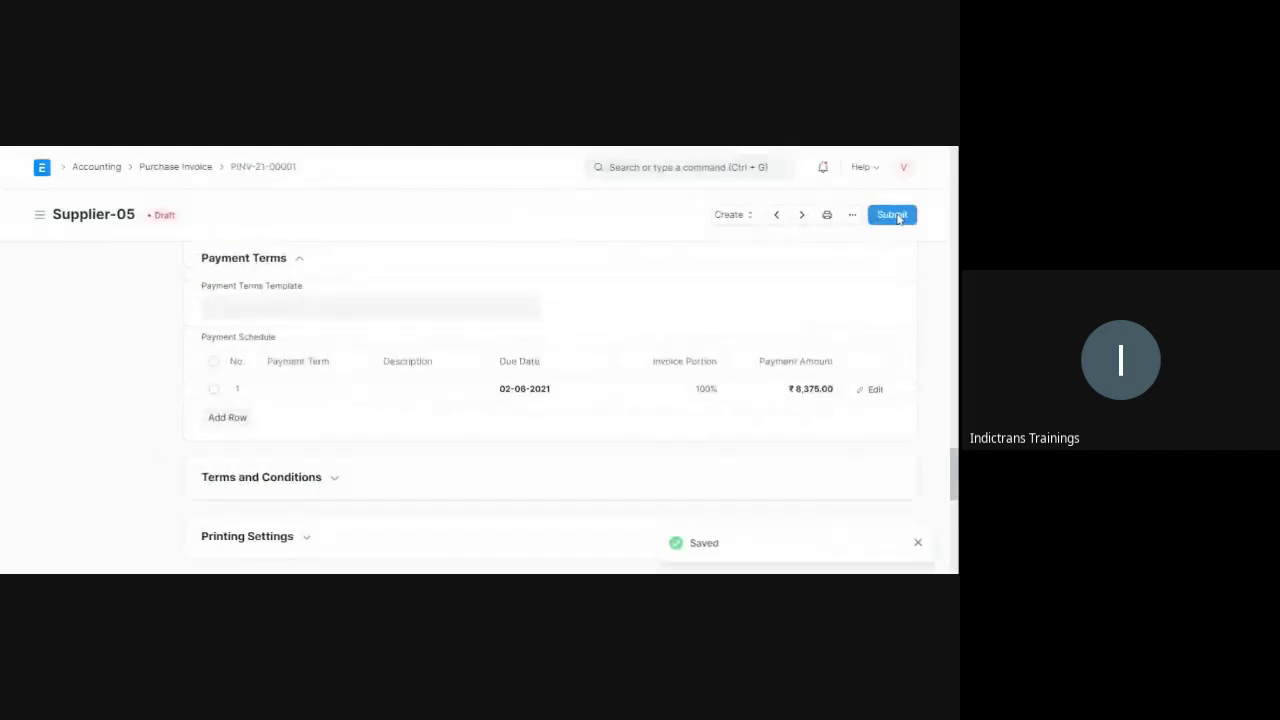
pyautogui.scroll(-4, 428, 380)
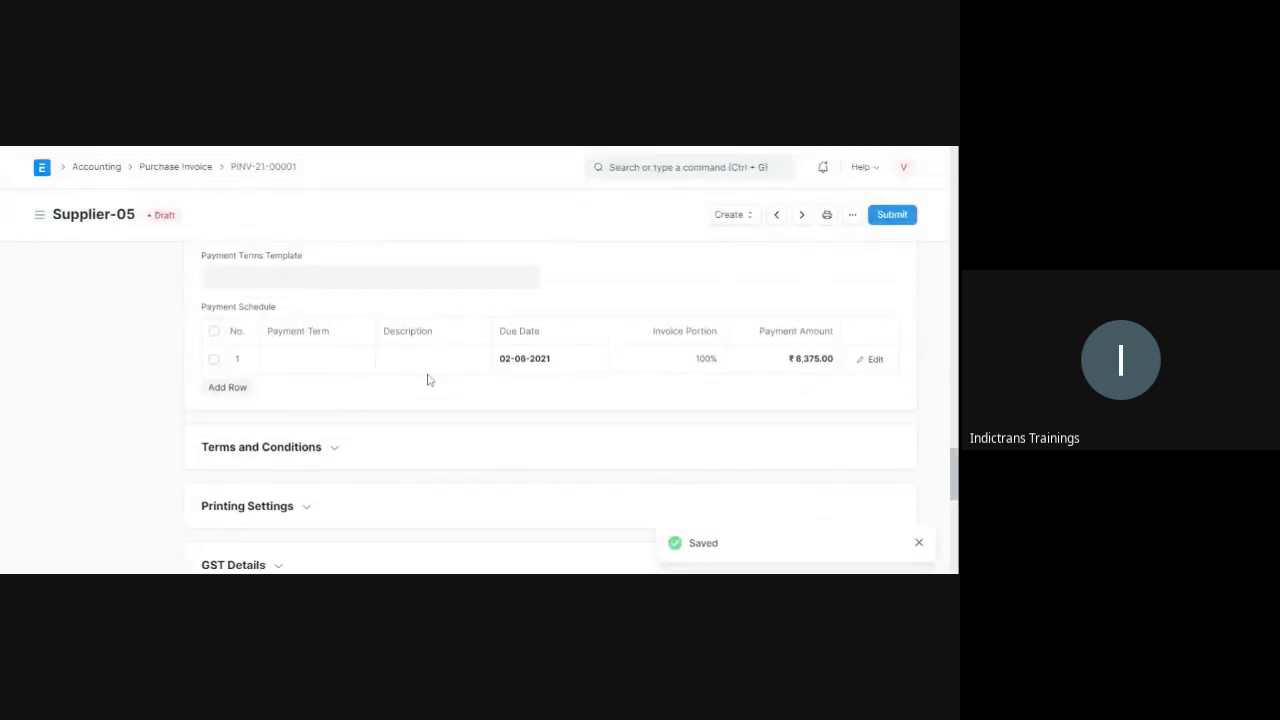
pyautogui.scroll(-3, 428, 380)
pyautogui.scroll(3, 428, 380)
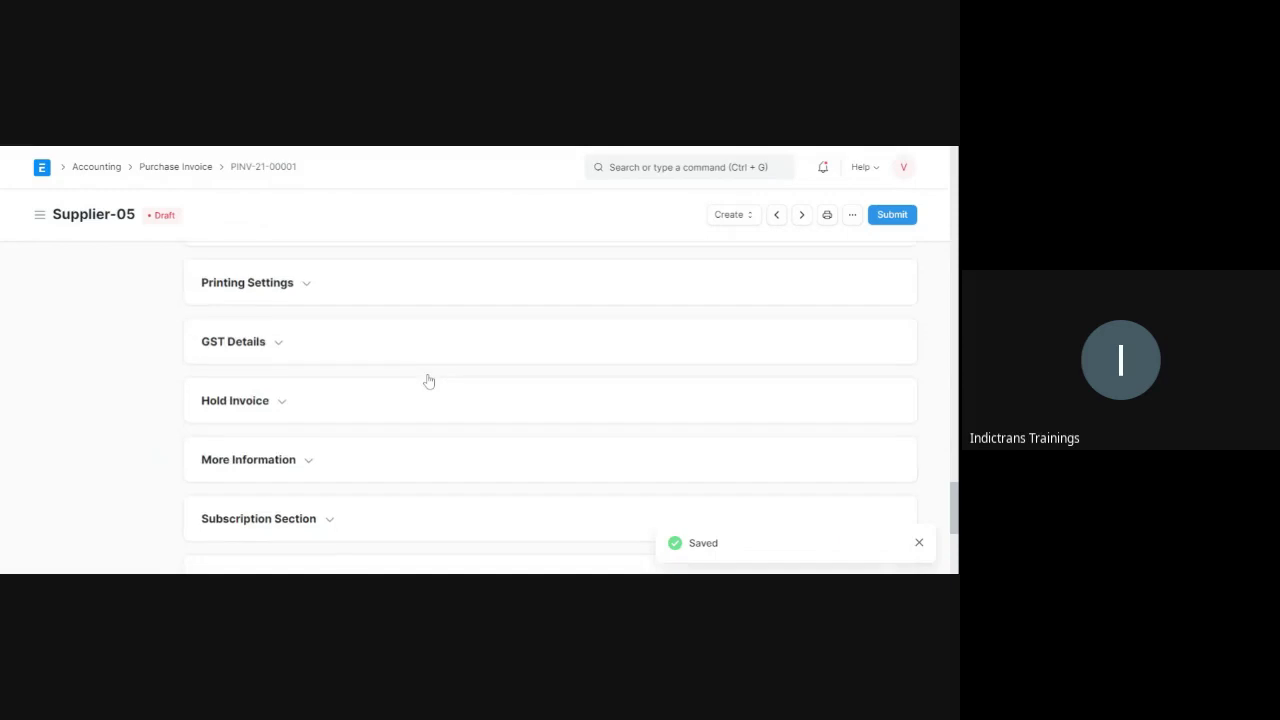
pyautogui.scroll(4, 428, 380)
pyautogui.scroll(2, 428, 380)
pyautogui.scroll(8, 391, 384)
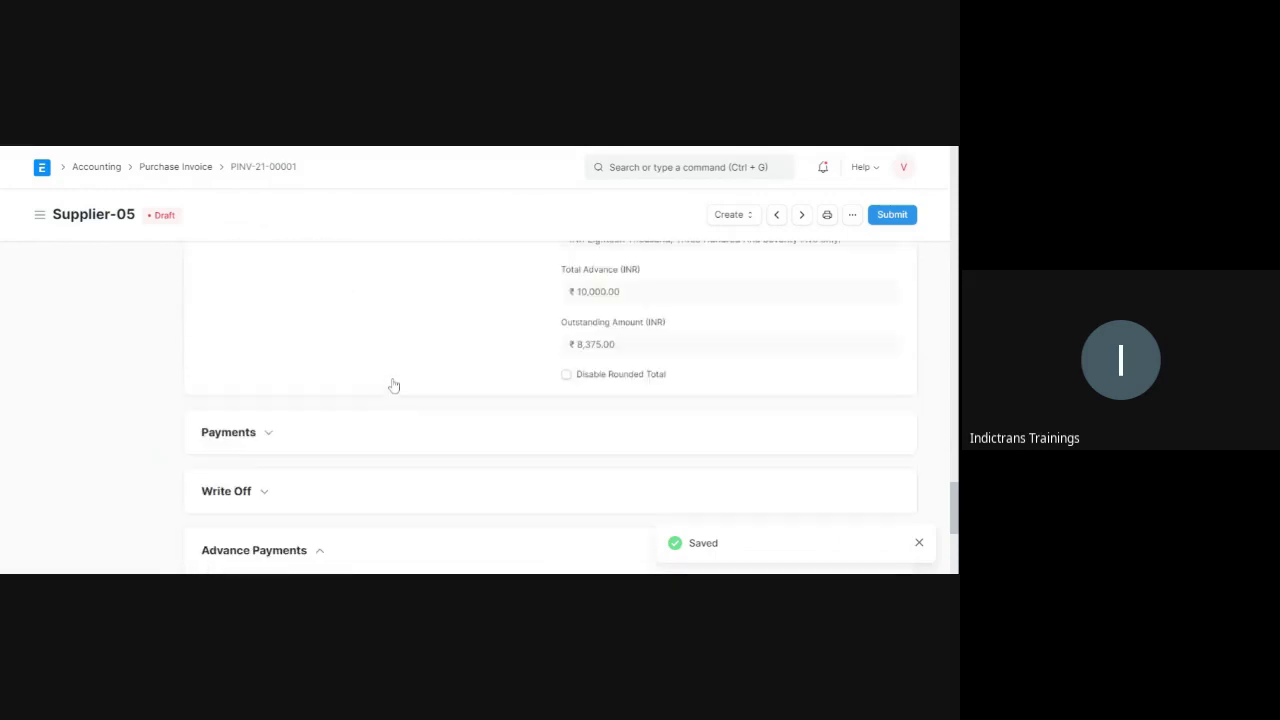
pyautogui.scroll(3, 393, 385)
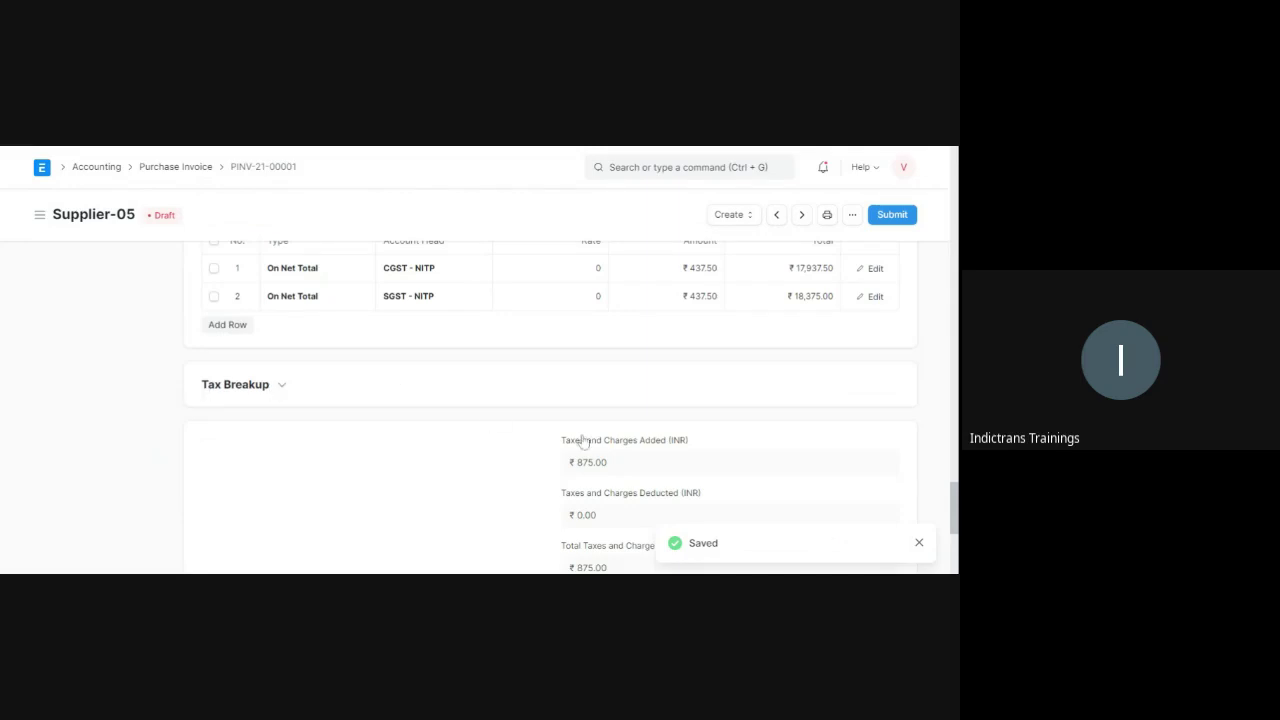
pyautogui.scroll(2, 634, 437)
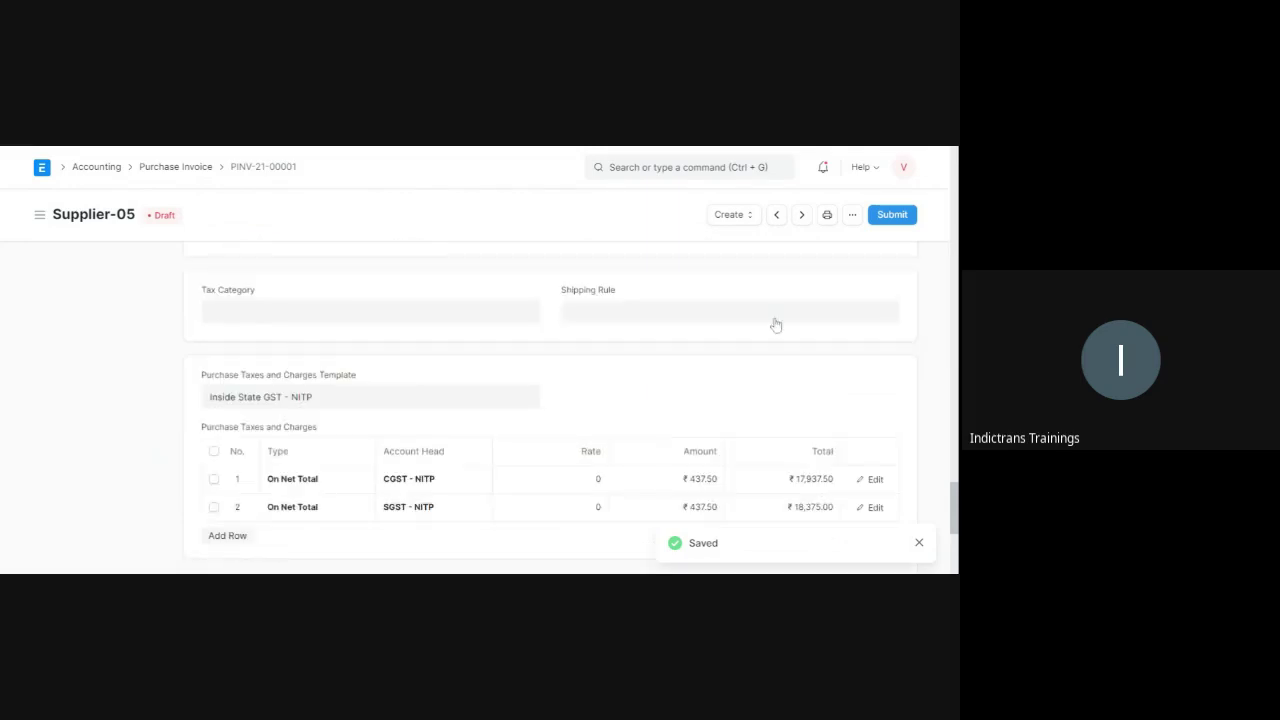
pyautogui.click(900, 222)
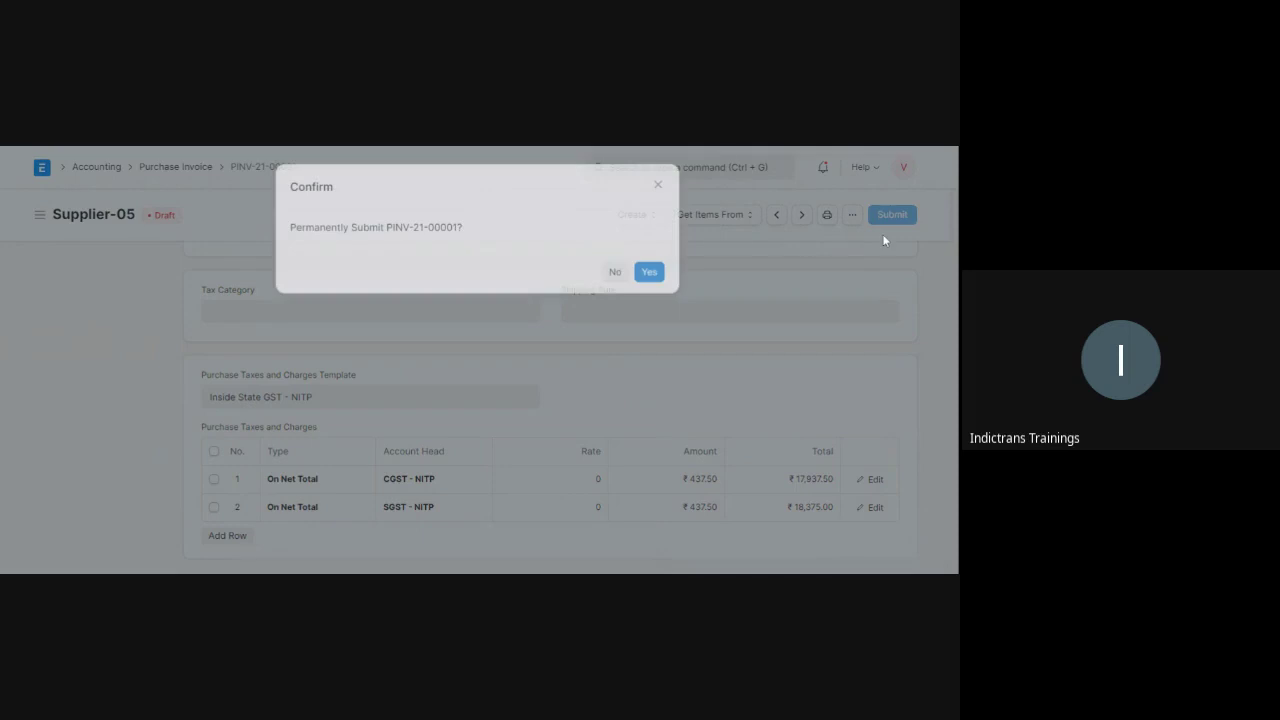
pyautogui.click(652, 279)
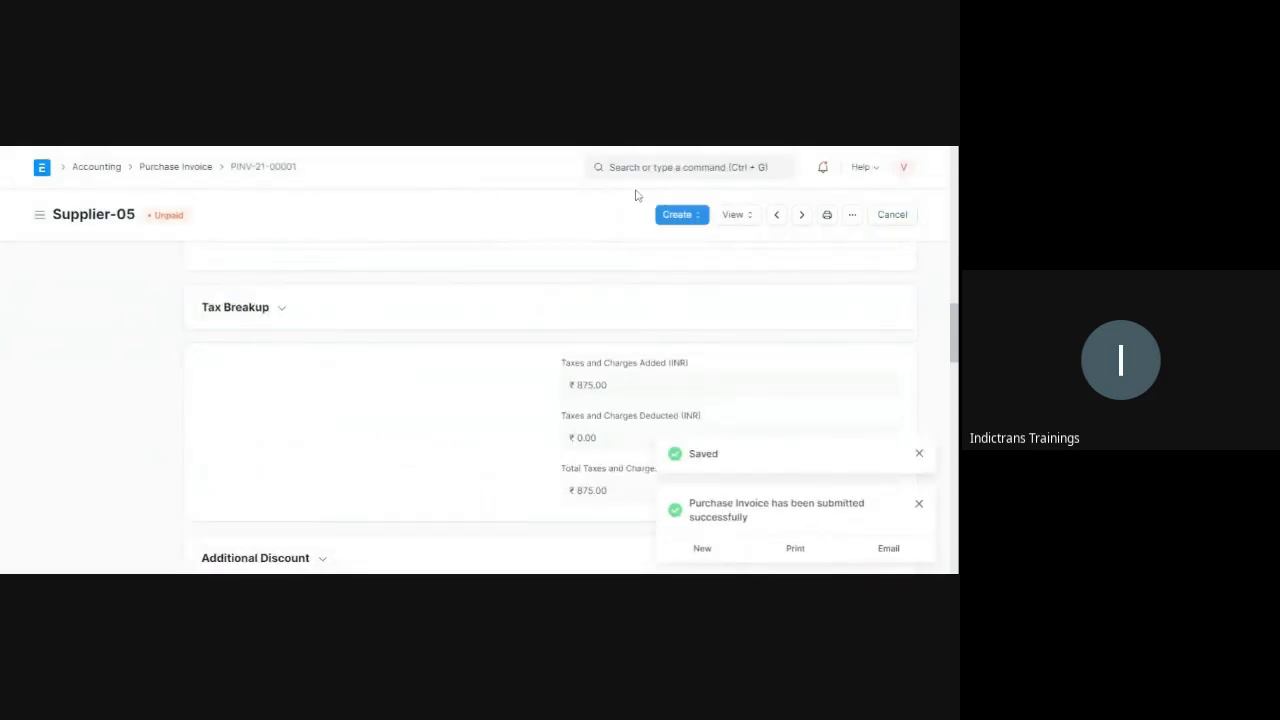
# Step: Open the Balance Sheet report and refresh it for fiscal year 2021-2022
pyautogui.hotkey('ctrl', 'g')
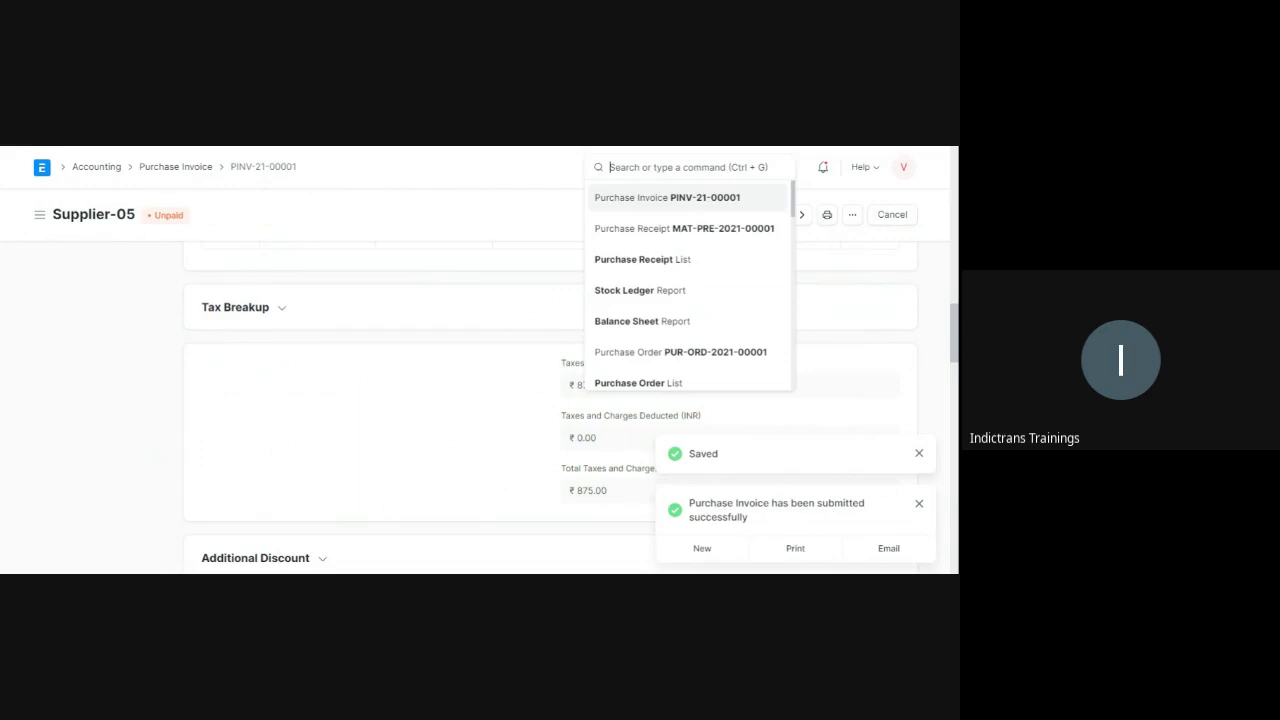
pyautogui.write('balance sheet')
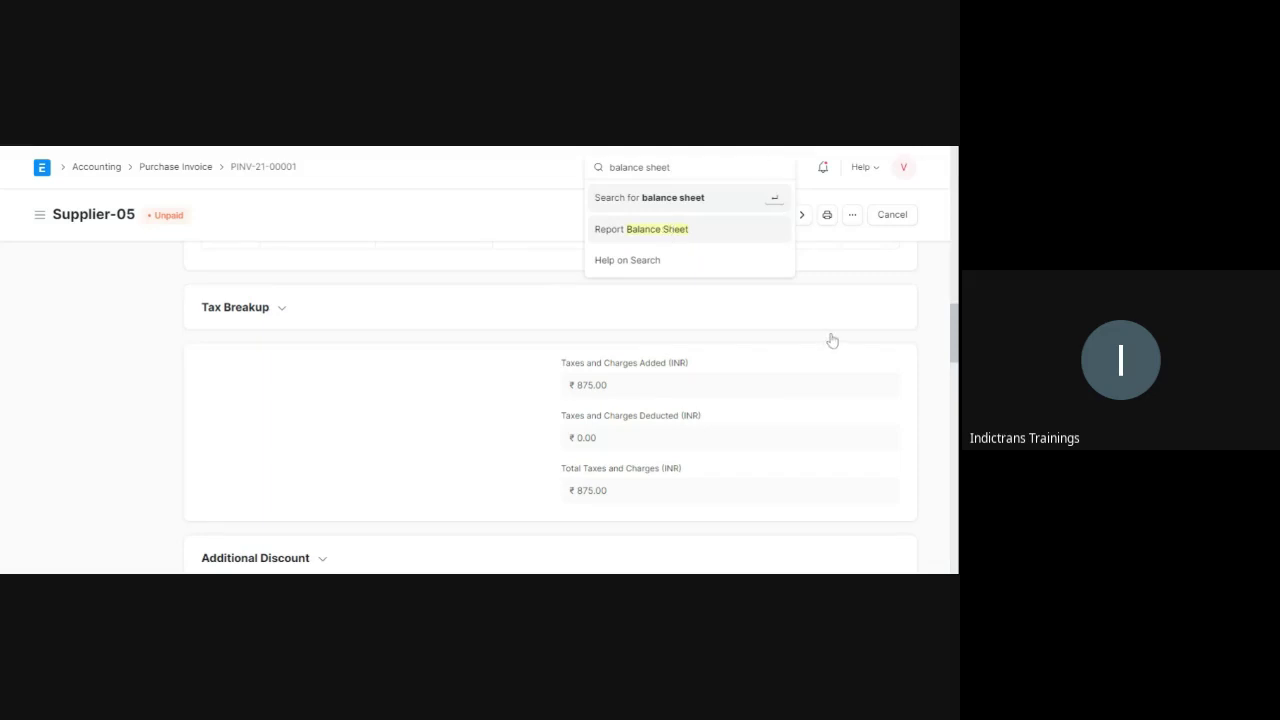
pyautogui.press('Return')
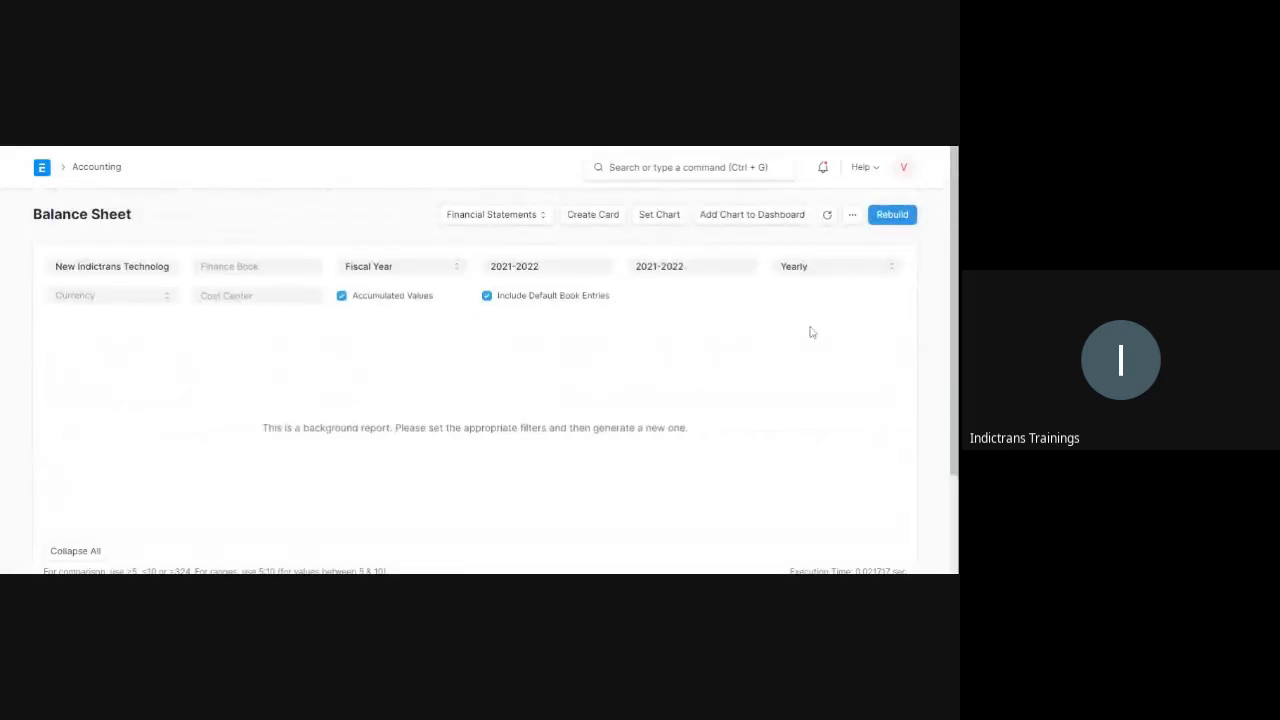
pyautogui.click(828, 218)
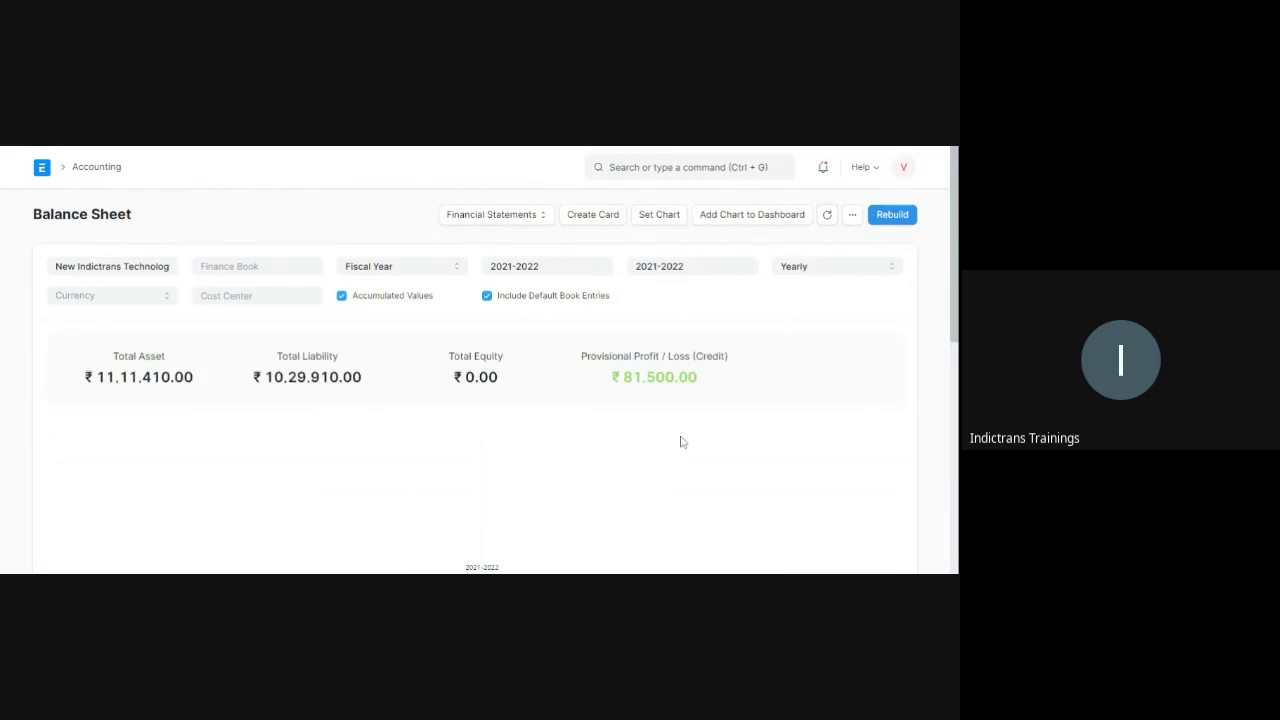
# Step: Examine the balance sheet's bank and stock assets, Creditors balance, CGST, IGST and SGST duties, and liability and credit totals
pyautogui.scroll(-2, 300, 391)
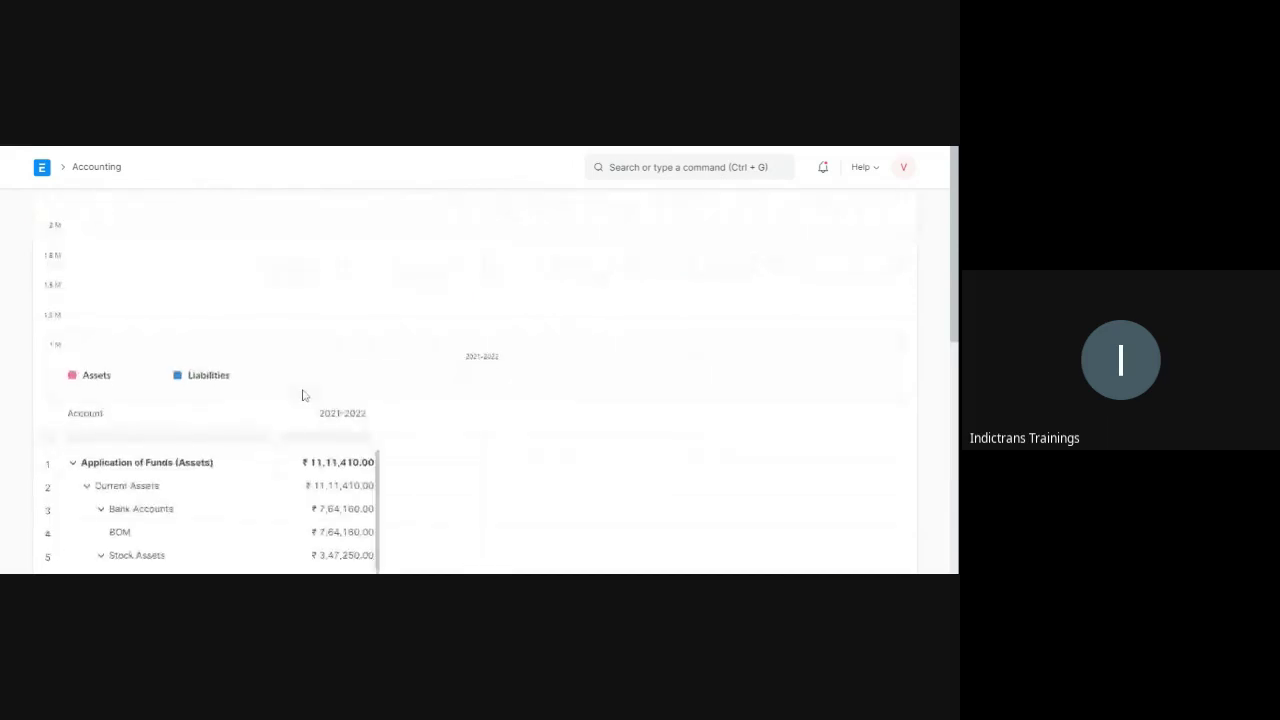
pyautogui.scroll(-2, 310, 398)
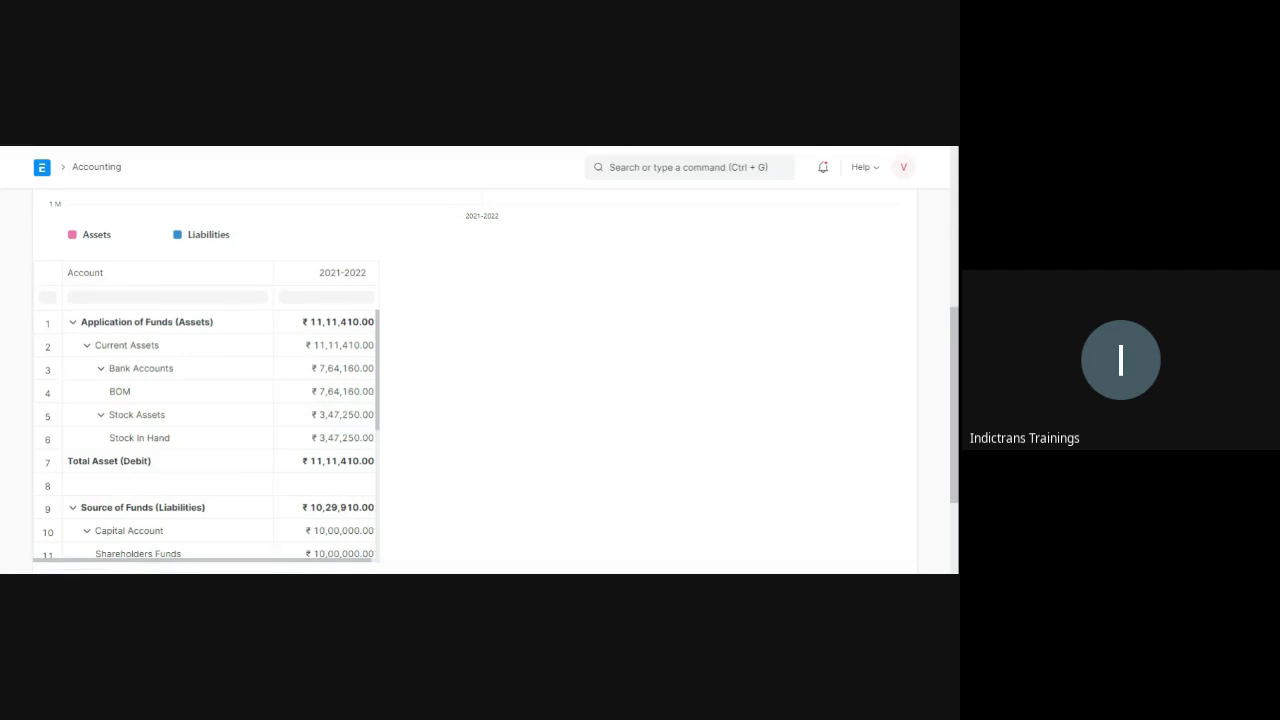
pyautogui.scroll(-5, 206, 434)
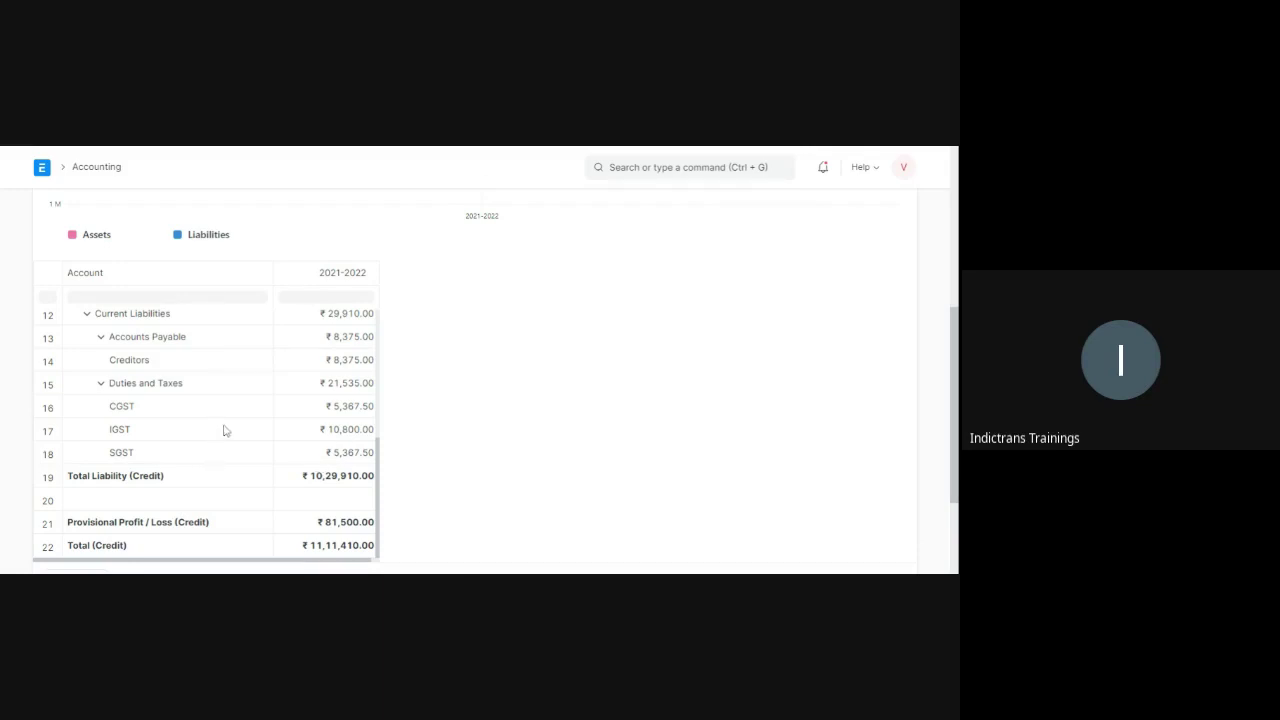
pyautogui.scroll(-3, 248, 475)
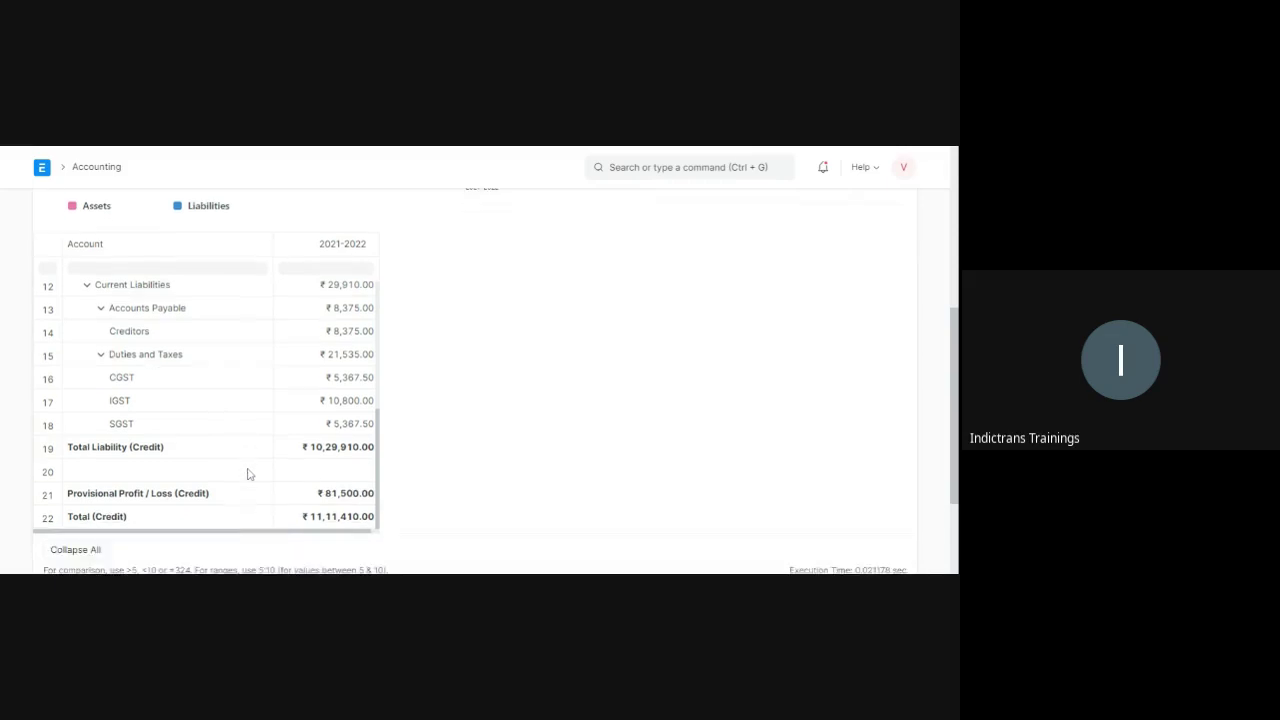
pyautogui.scroll(3, 323, 333)
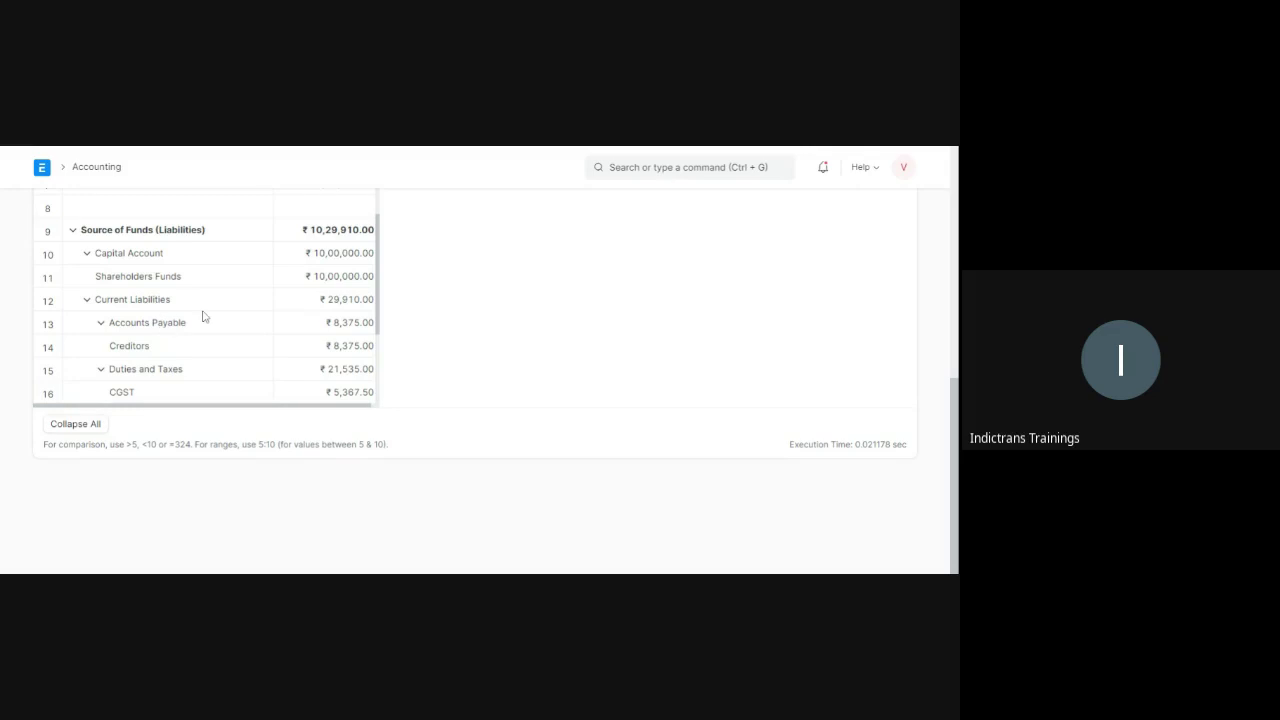
pyautogui.scroll(-3, 202, 316)
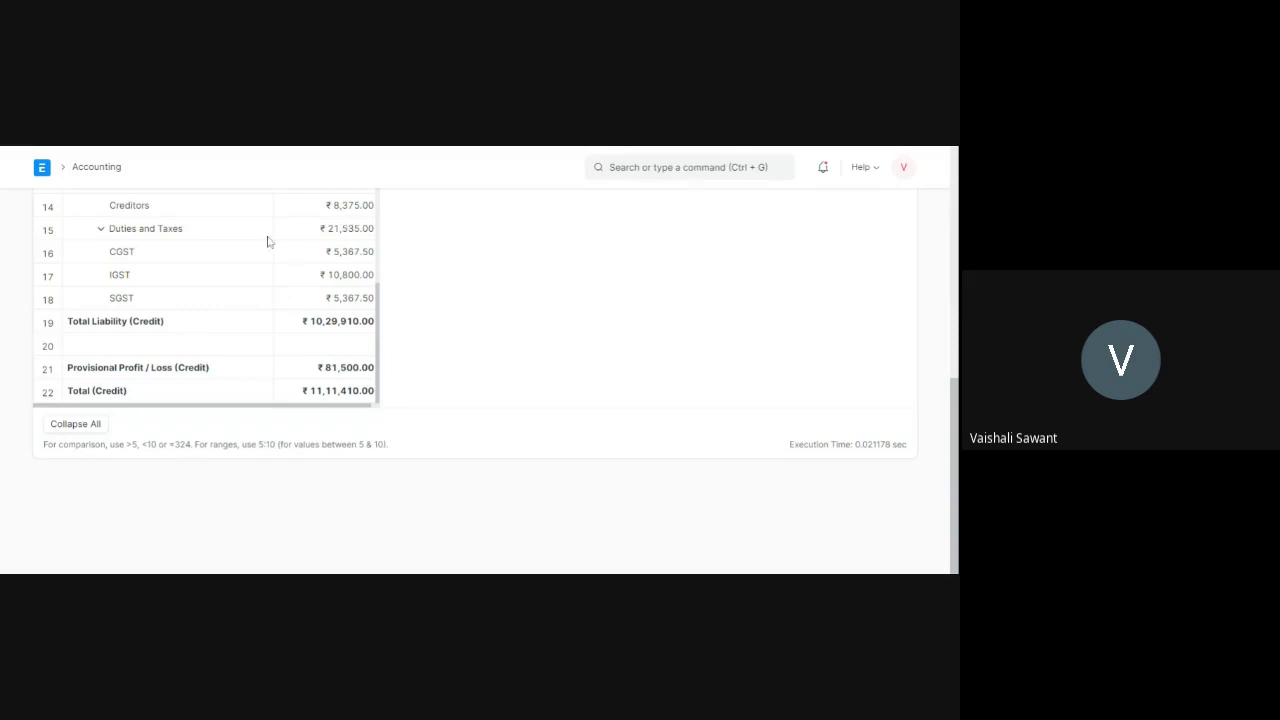
pyautogui.scroll(1, 310, 228)
pyautogui.scroll(3, 310, 228)
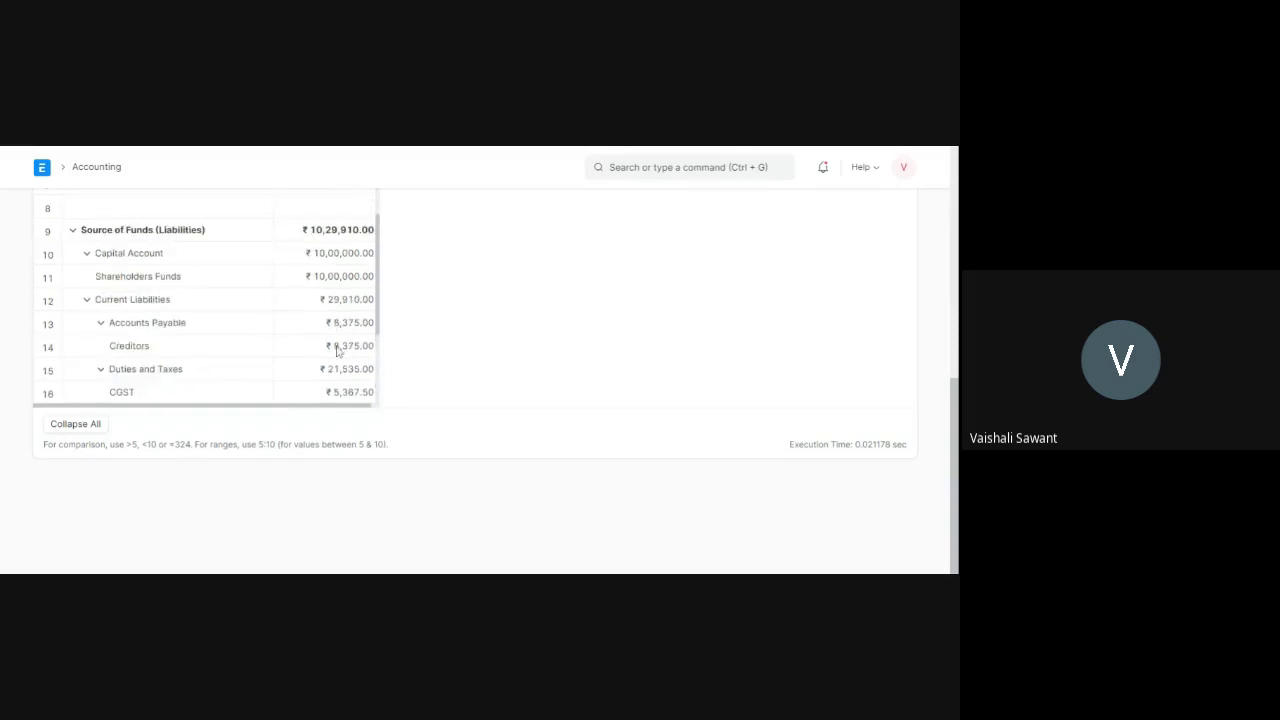
pyautogui.scroll(-2, 283, 335)
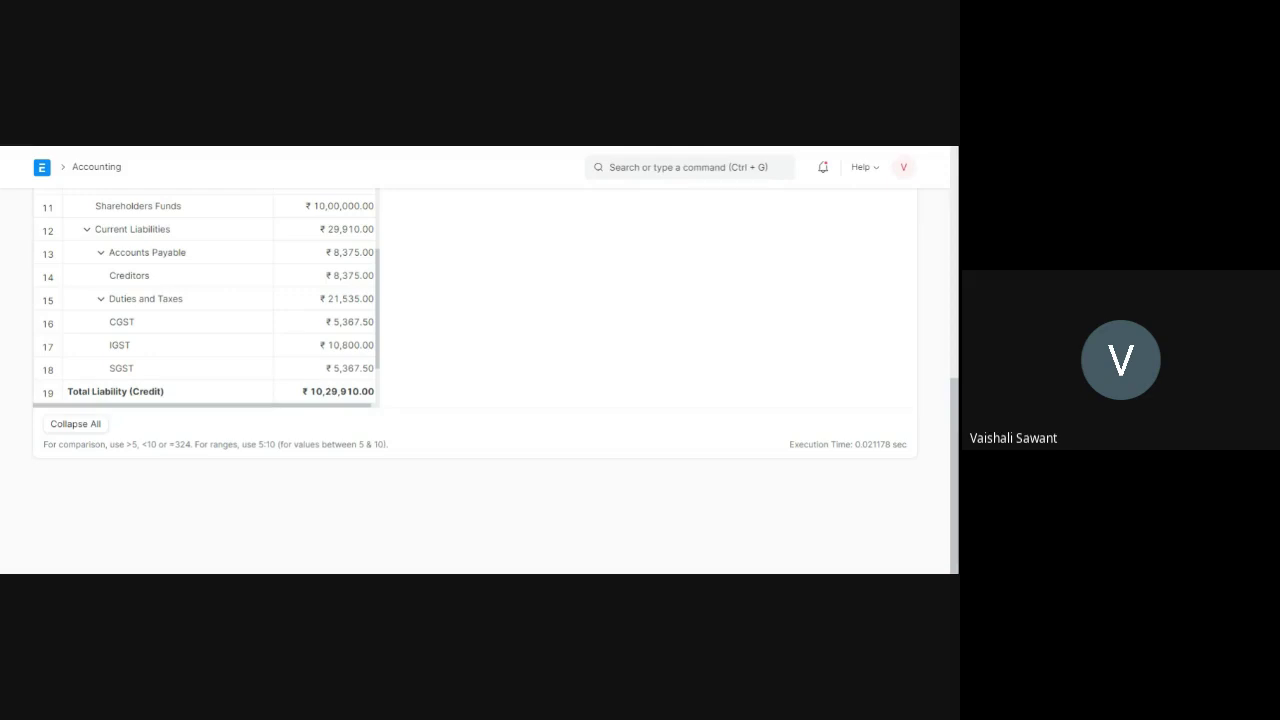
pyautogui.scroll(-2, 283, 335)
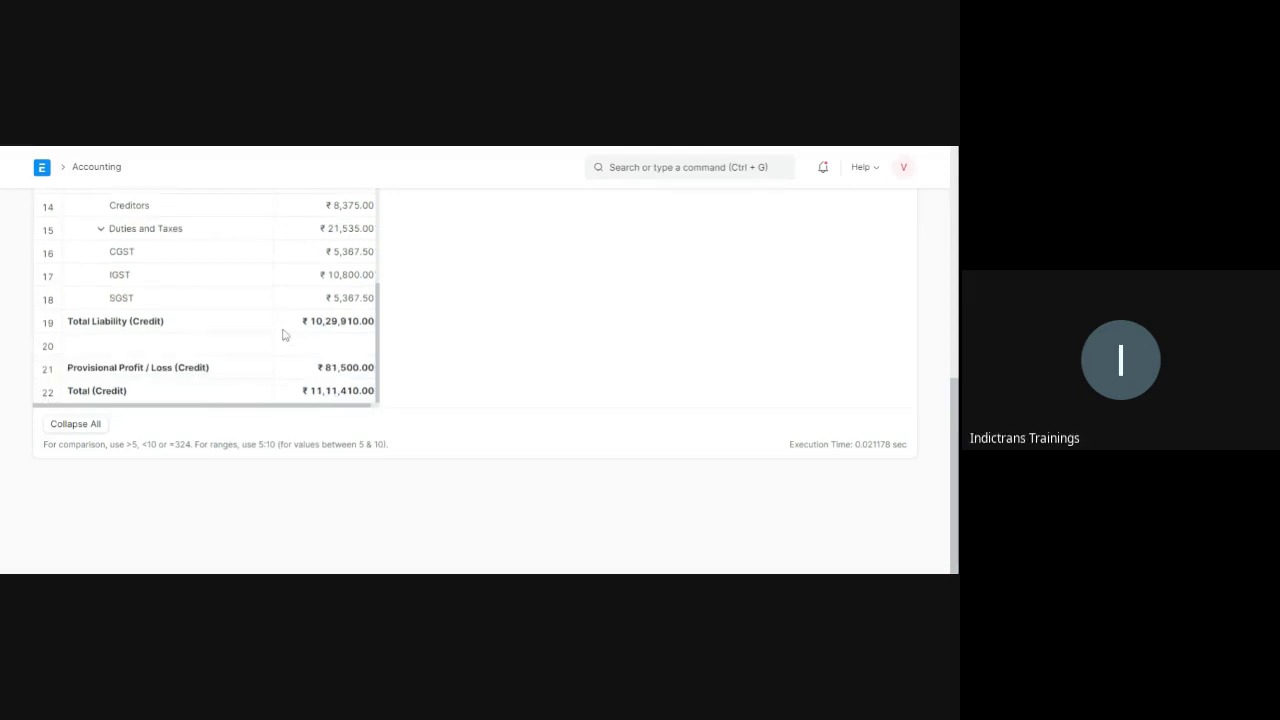
pyautogui.scroll(2, 283, 335)
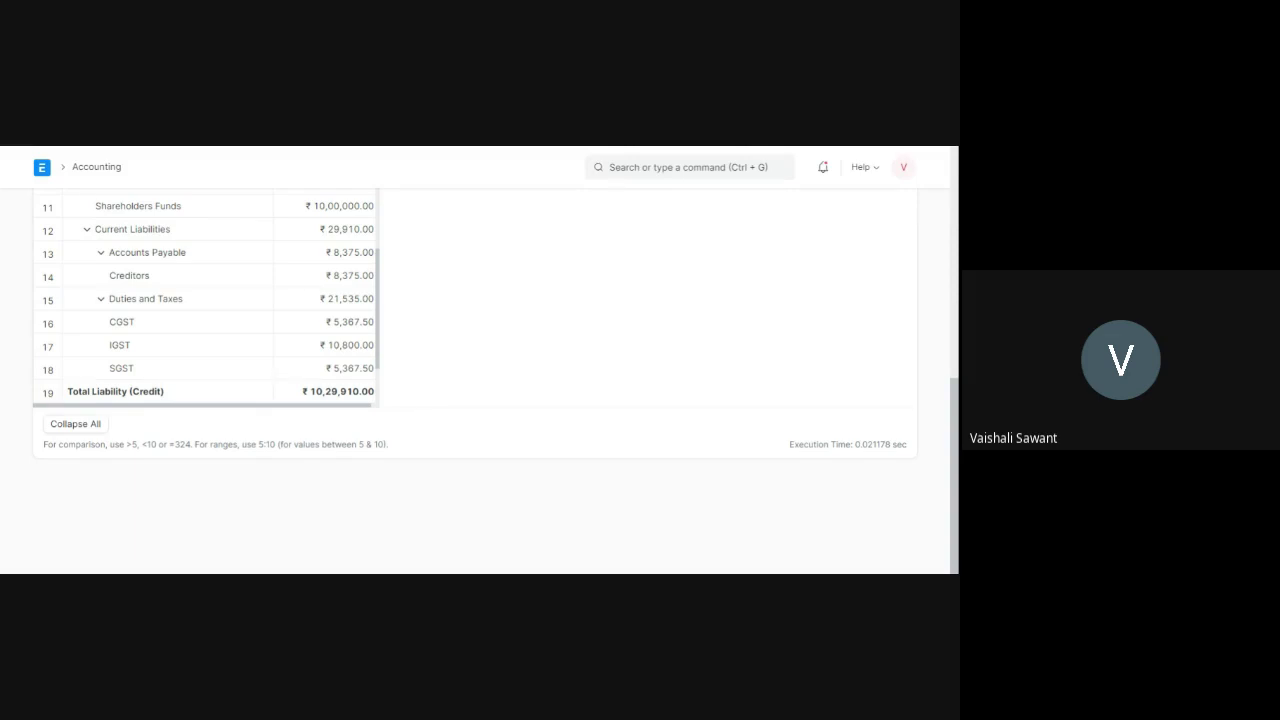
pyautogui.scroll(2, 283, 334)
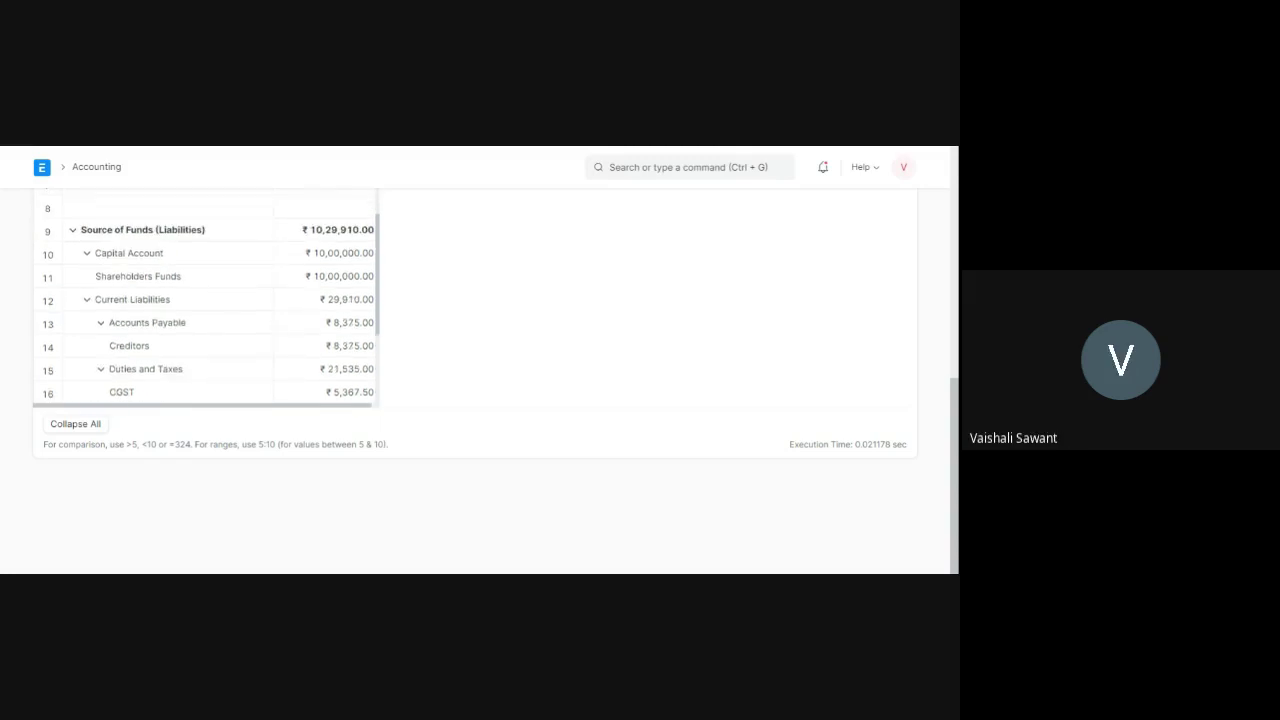
pyautogui.scroll(3, 283, 334)
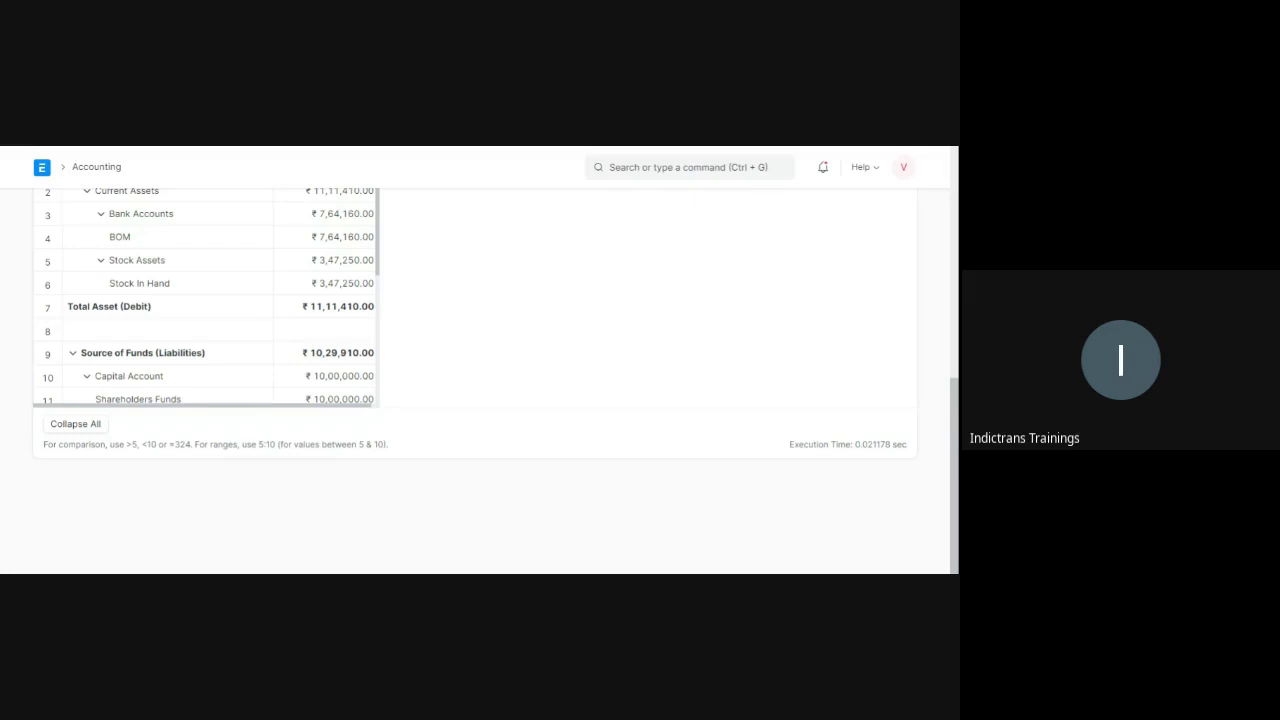
pyautogui.scroll(-2, 280, 334)
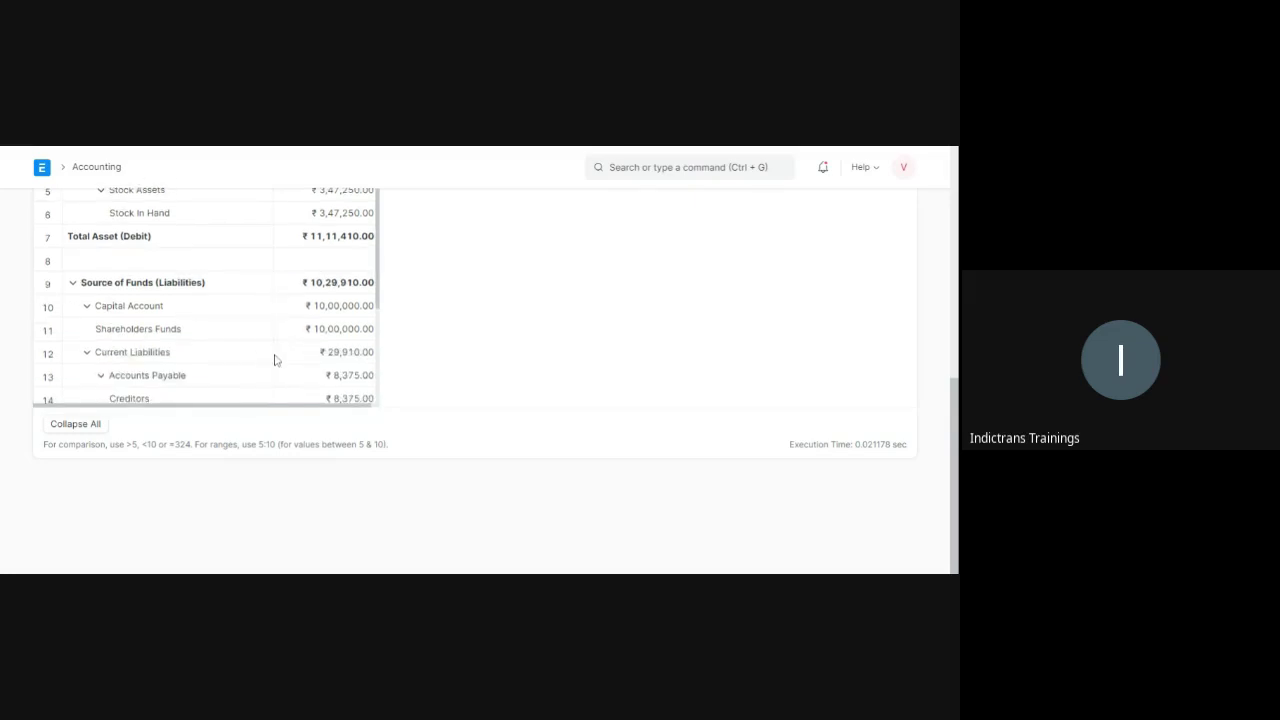
pyautogui.scroll(-4, 275, 360)
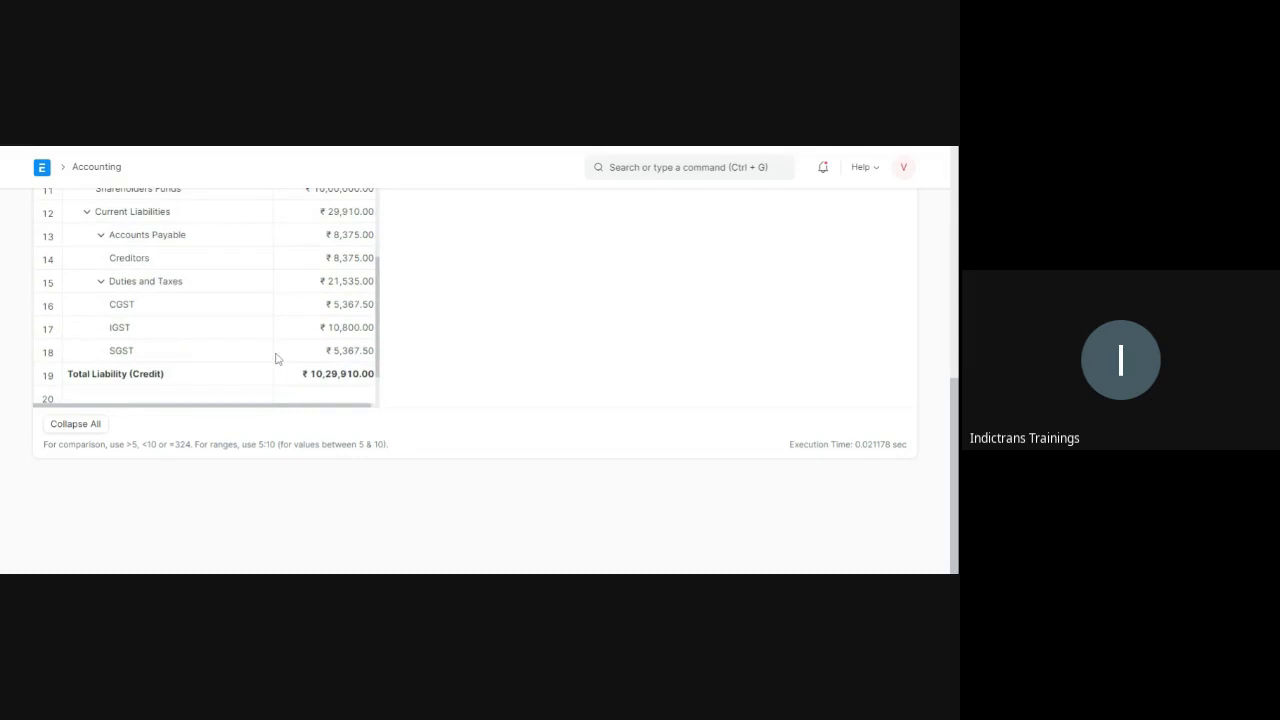
# Step: Recheck the balance sheet's summary totals, bank and stock assets, Creditors, GST duties and provisional profit rows
pyautogui.click(124, 313)
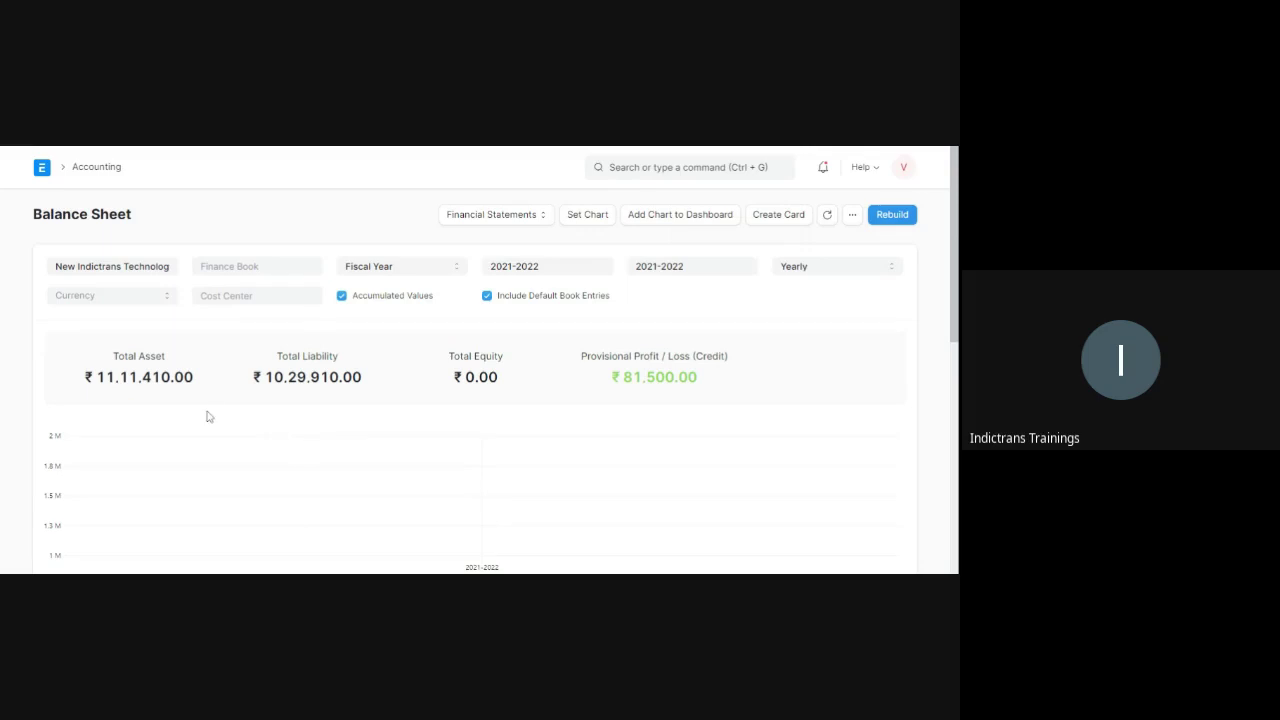
pyautogui.scroll(-5, 207, 415)
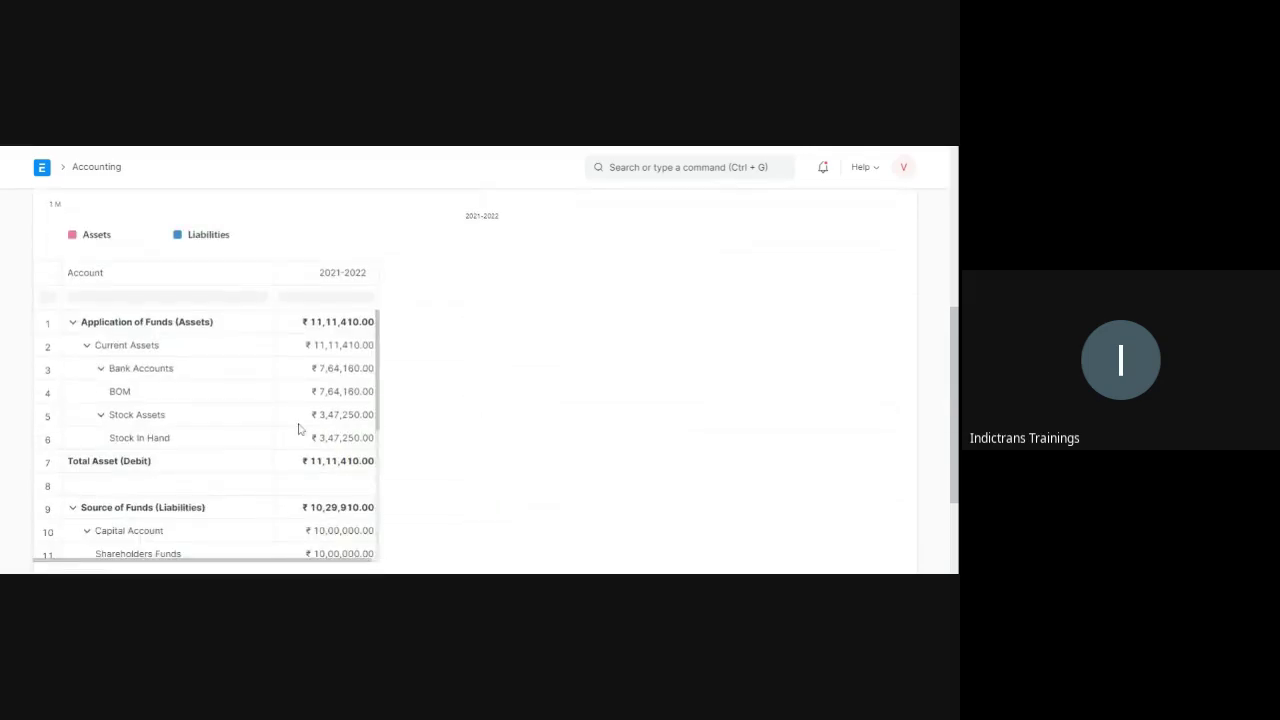
pyautogui.scroll(-5, 310, 434)
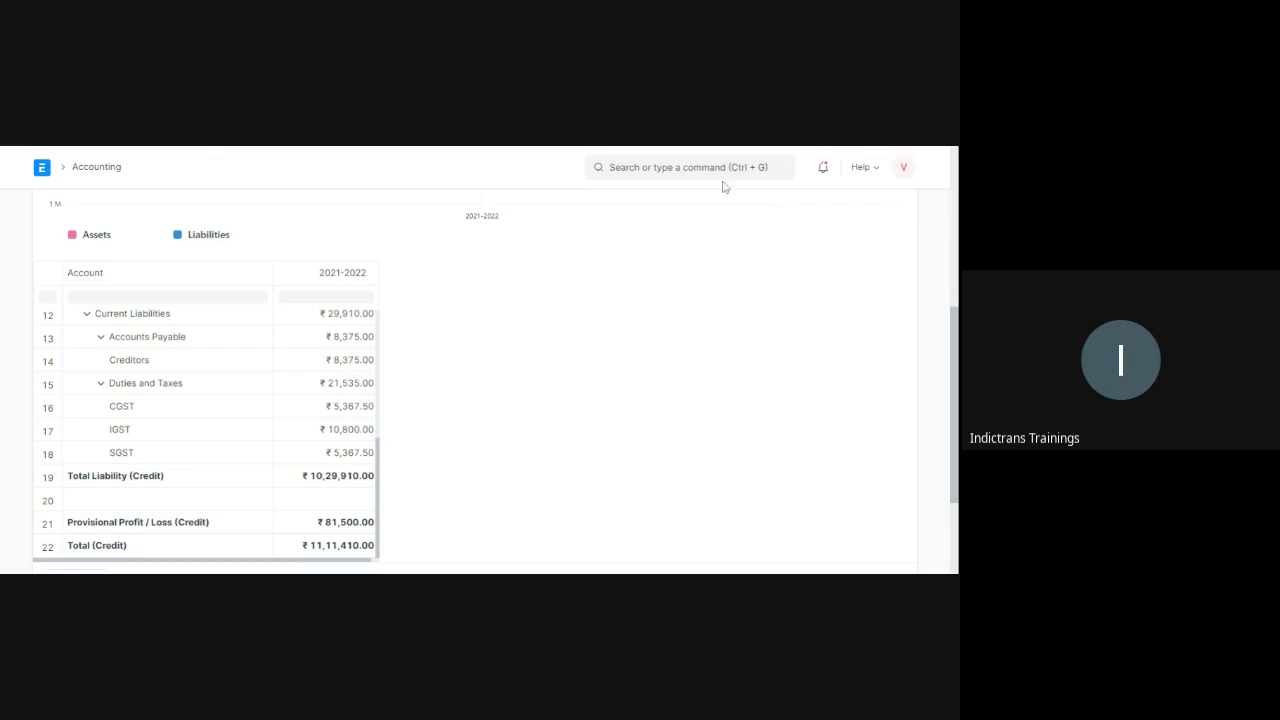
# Step: Find the Purchase Invoice list through the global search and open Supplier-05's invoice PINV-21-00001
pyautogui.hotkey('ctrl', 'g')
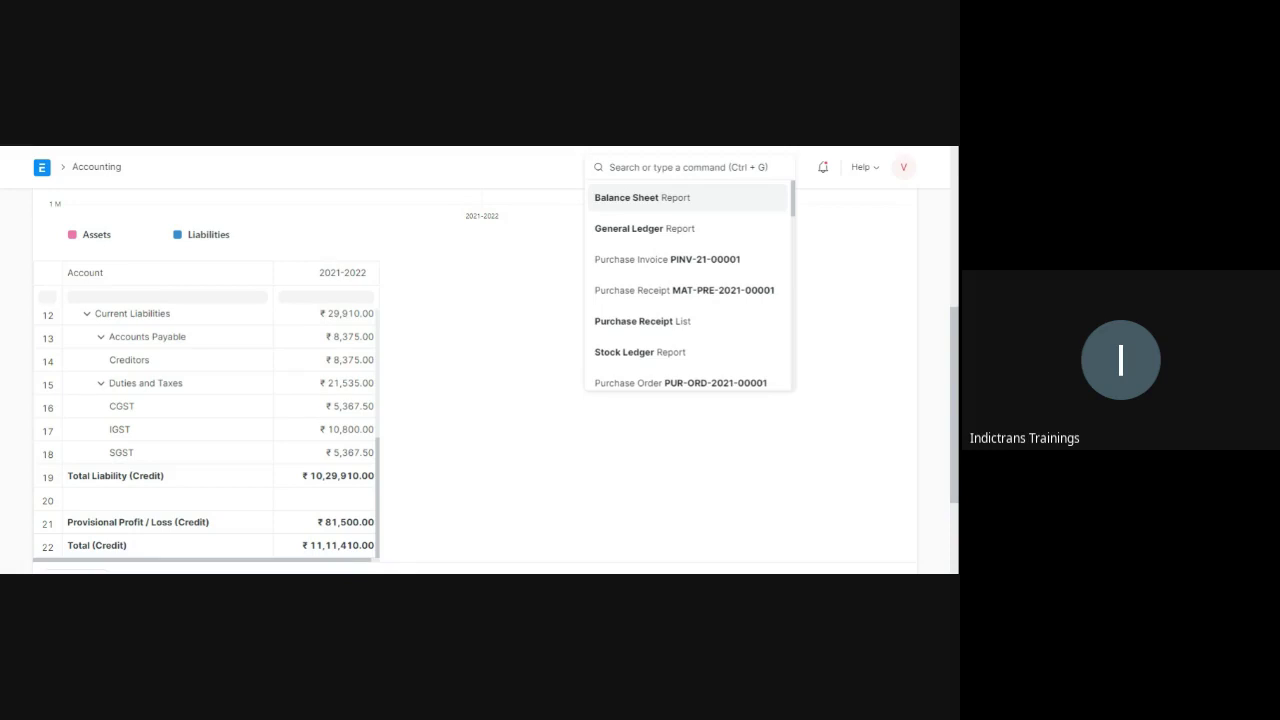
pyautogui.write('purchase in')
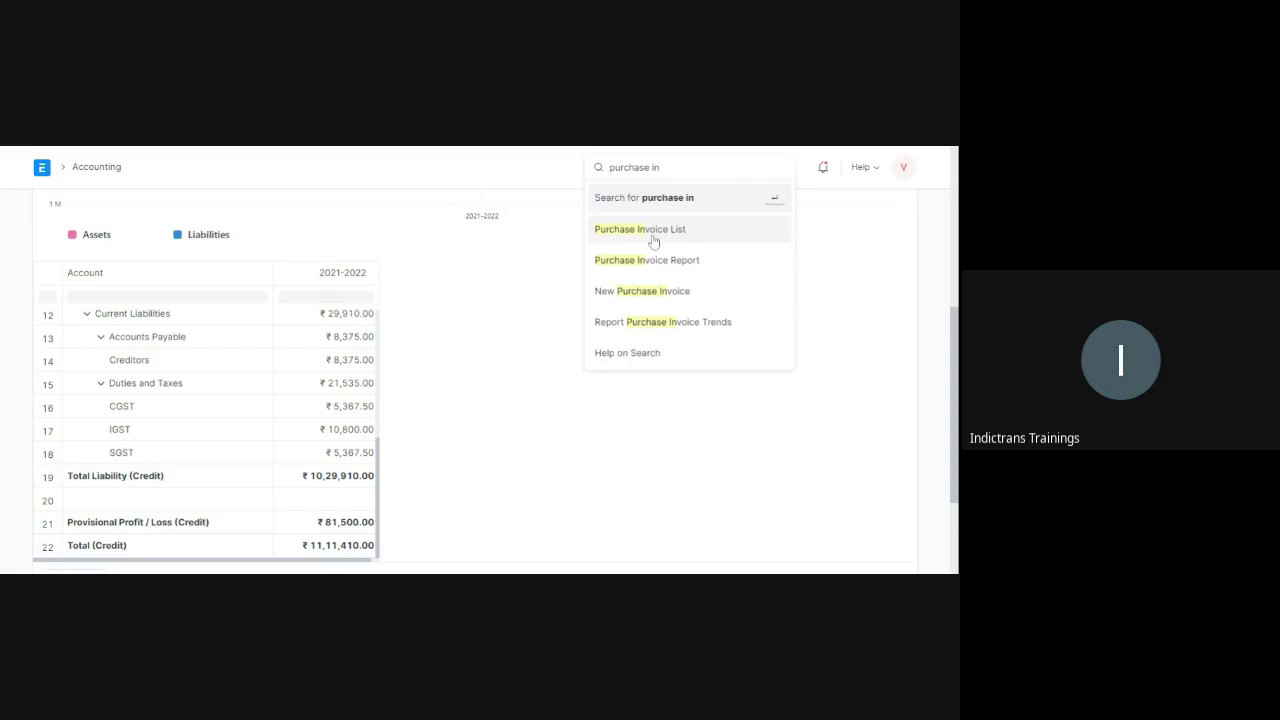
pyautogui.click(653, 240)
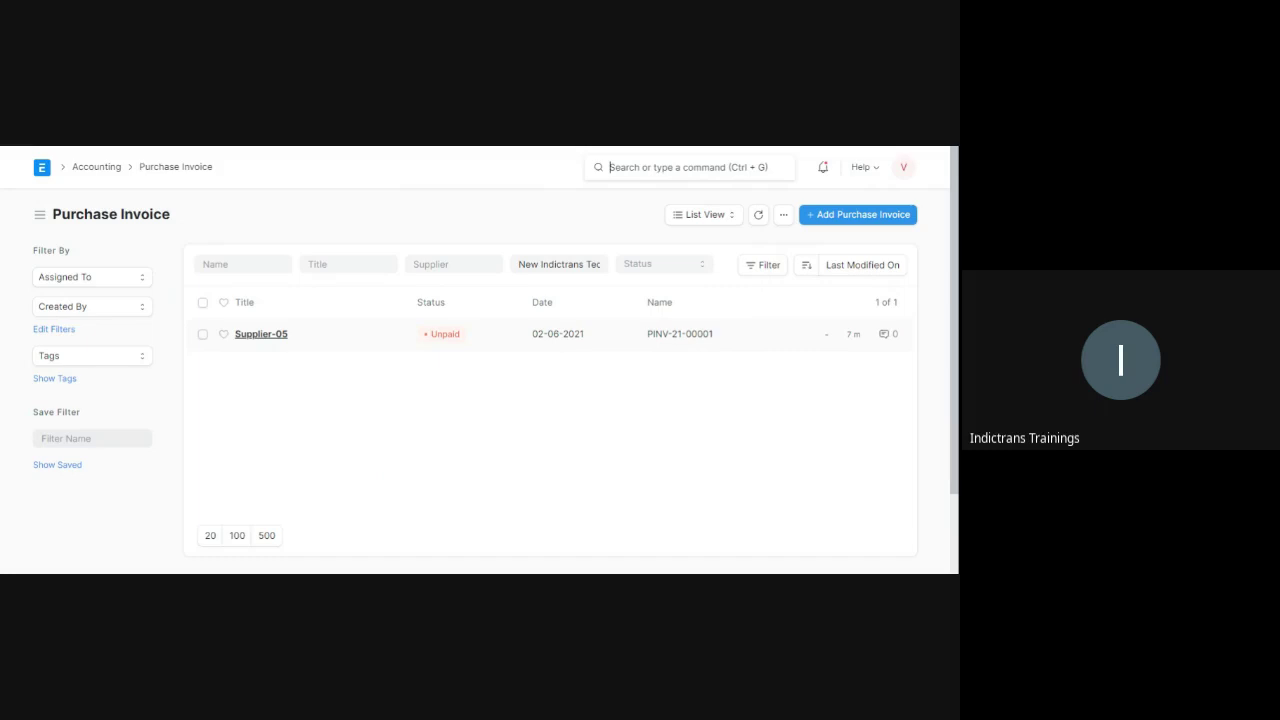
pyautogui.click(261, 334)
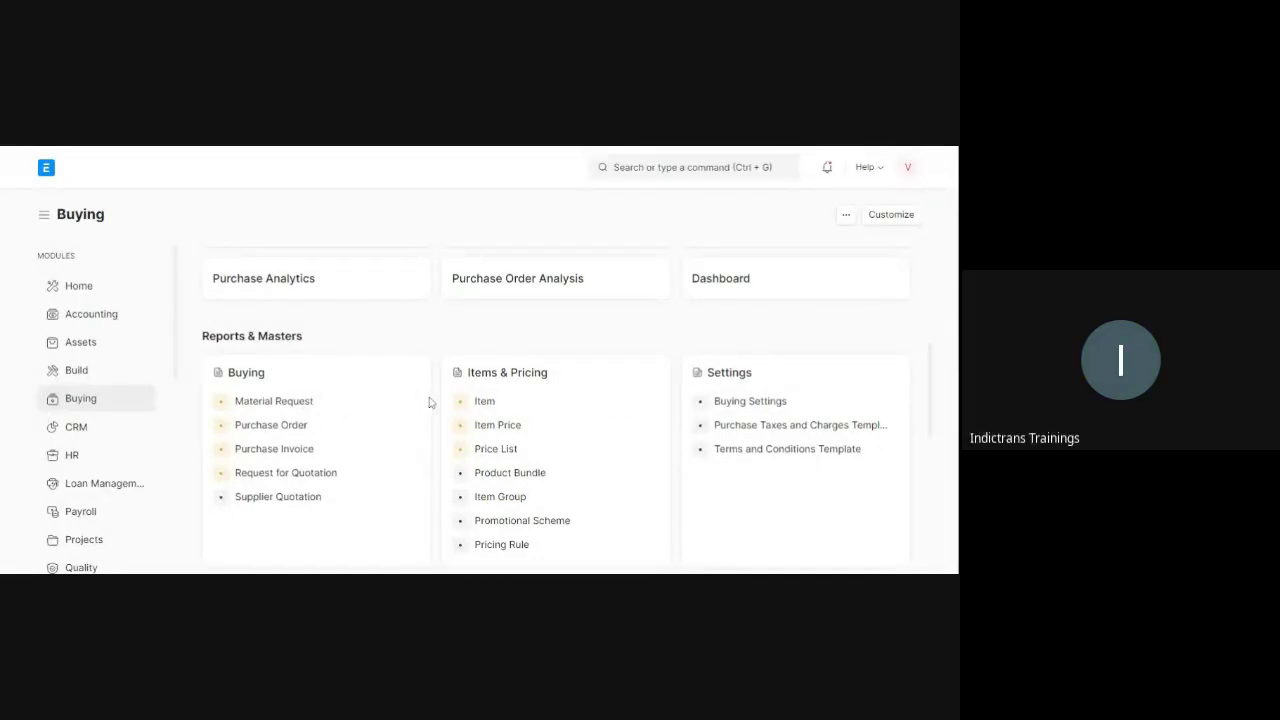
# Step: Review the Buying module's setup steps, shortcuts, and Reports & Masters groups for buying, items and pricing, and settings
pyautogui.scroll(3, 429, 401)
pyautogui.scroll(-3, 429, 401)
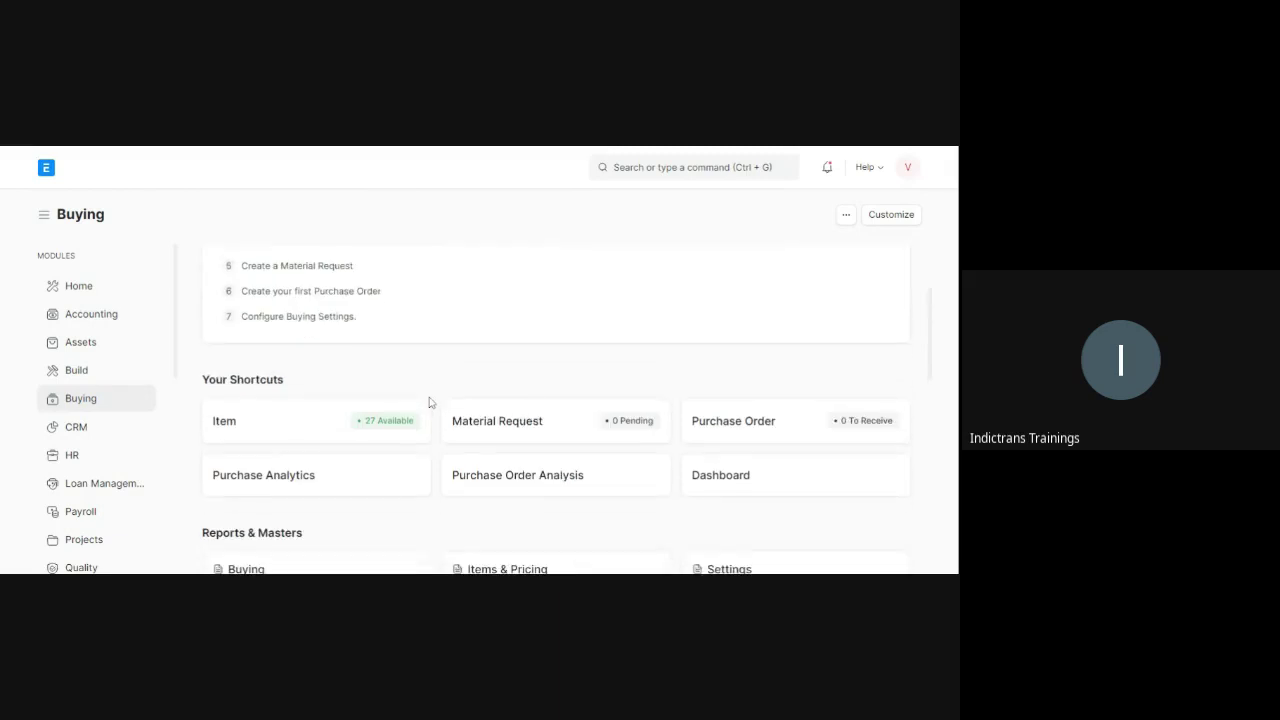
pyautogui.scroll(2, 713, 364)
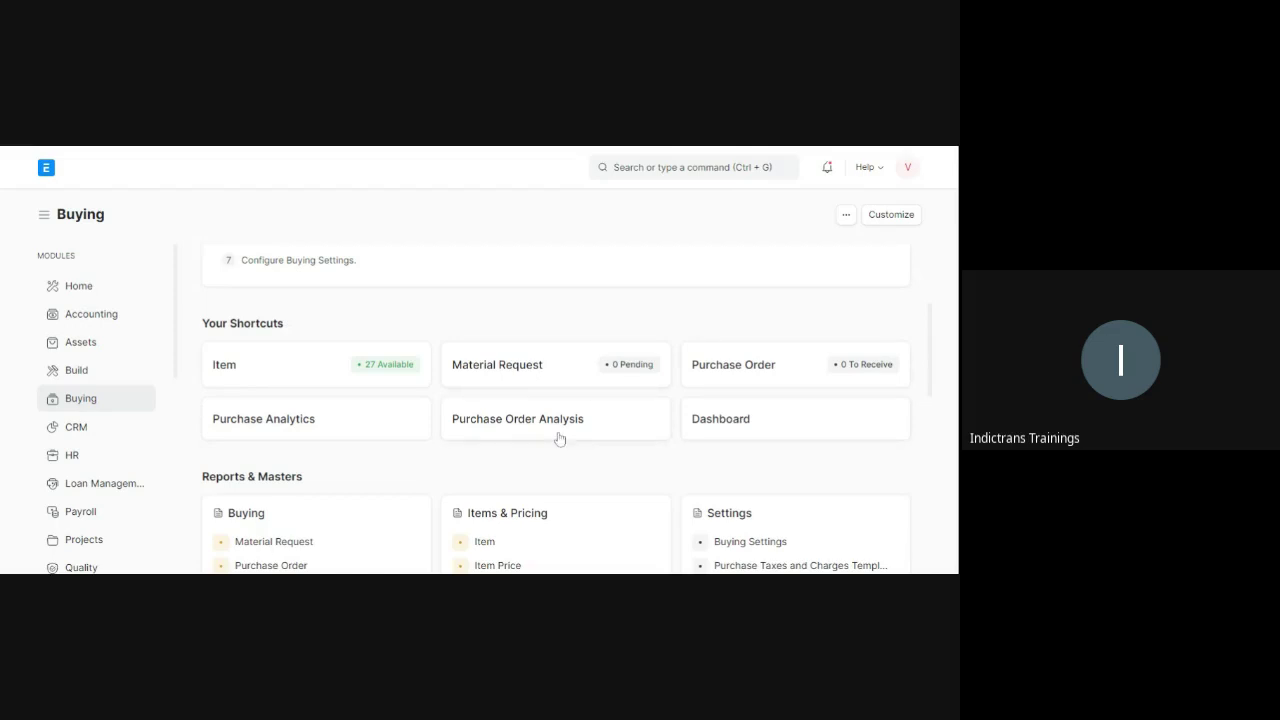
pyautogui.scroll(3, 394, 344)
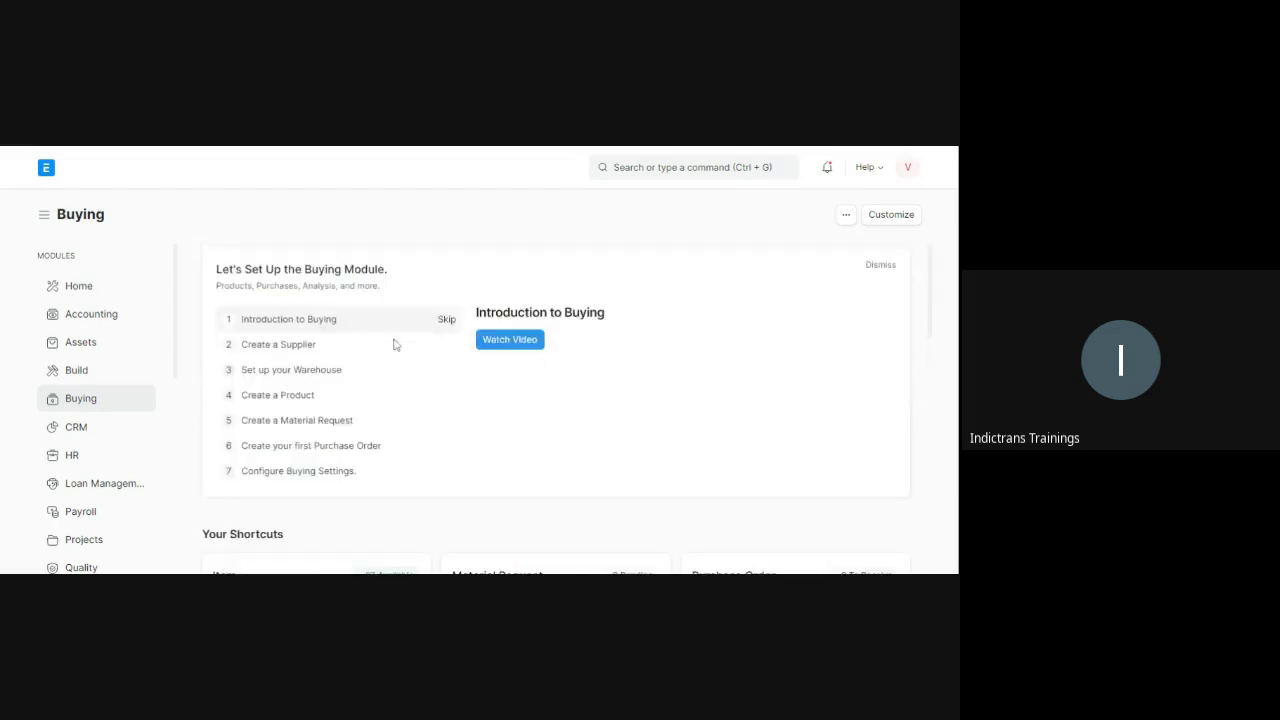
pyautogui.scroll(-1, 551, 455)
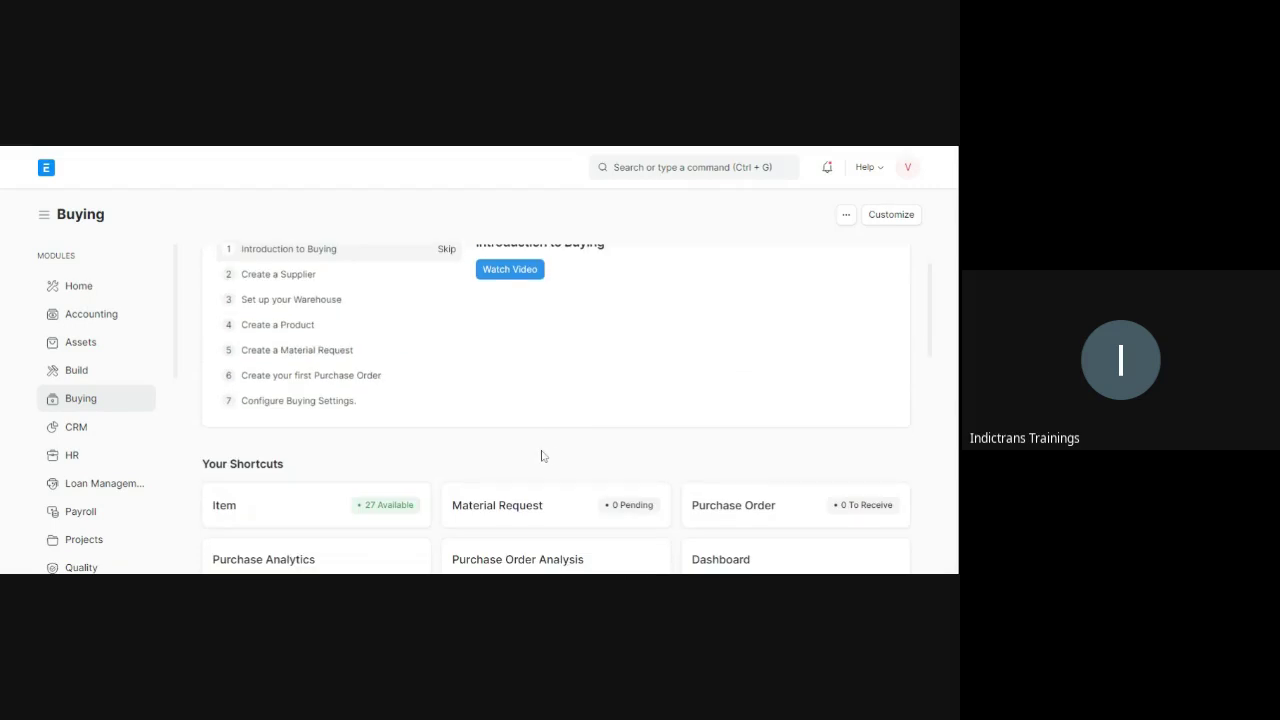
pyautogui.scroll(-1, 337, 443)
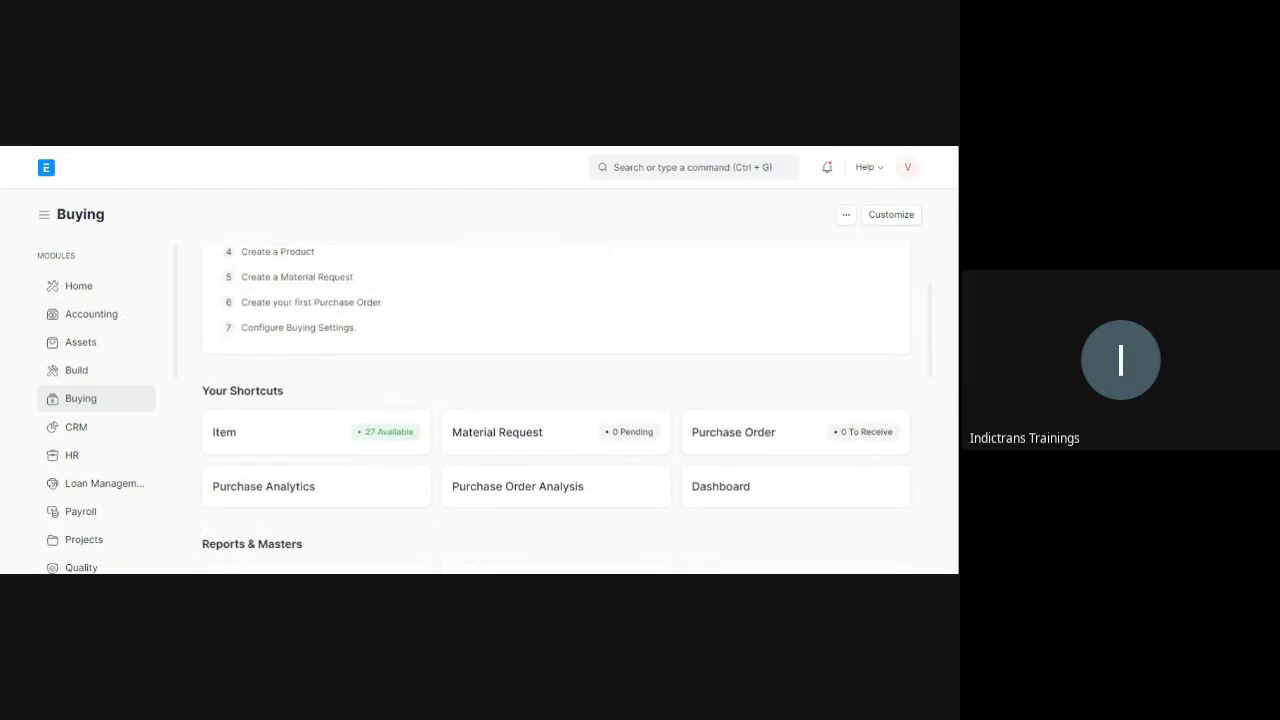
pyautogui.scroll(-2, 100, 370)
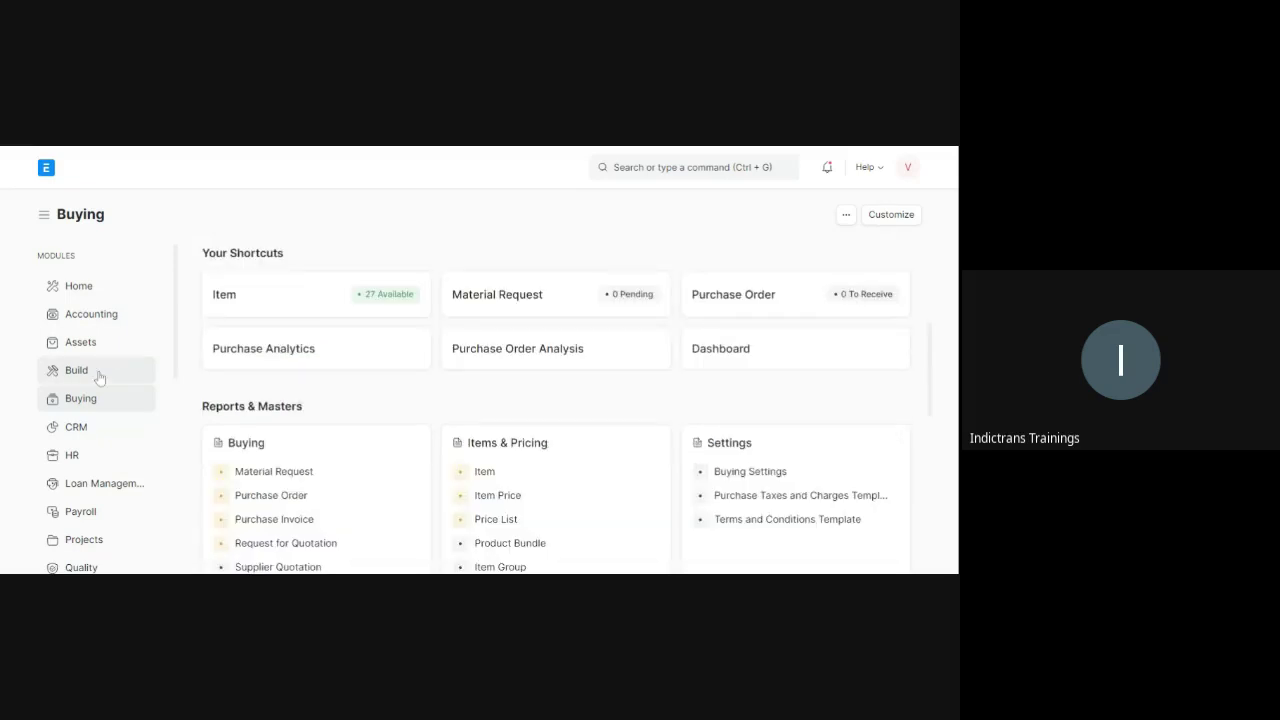